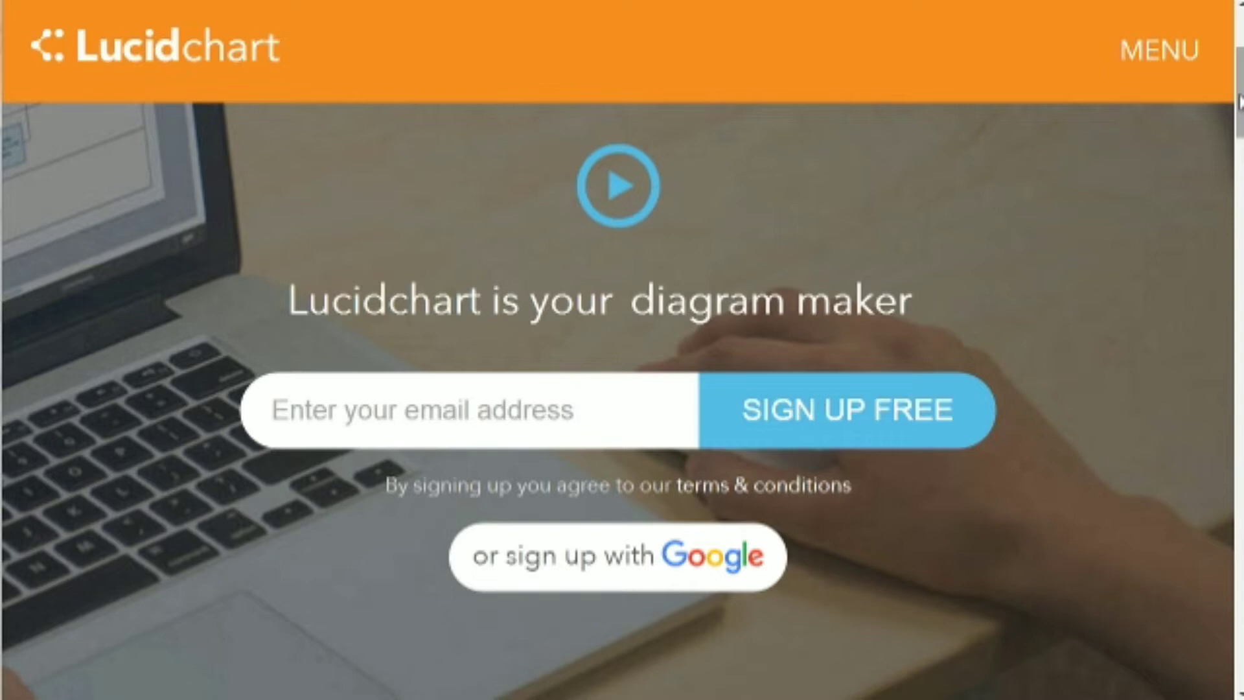
Step: Place a square block from the Standard shapes near the upper-left of the blank diagram page
left_click_drag(1239, 101, 1230, 14)
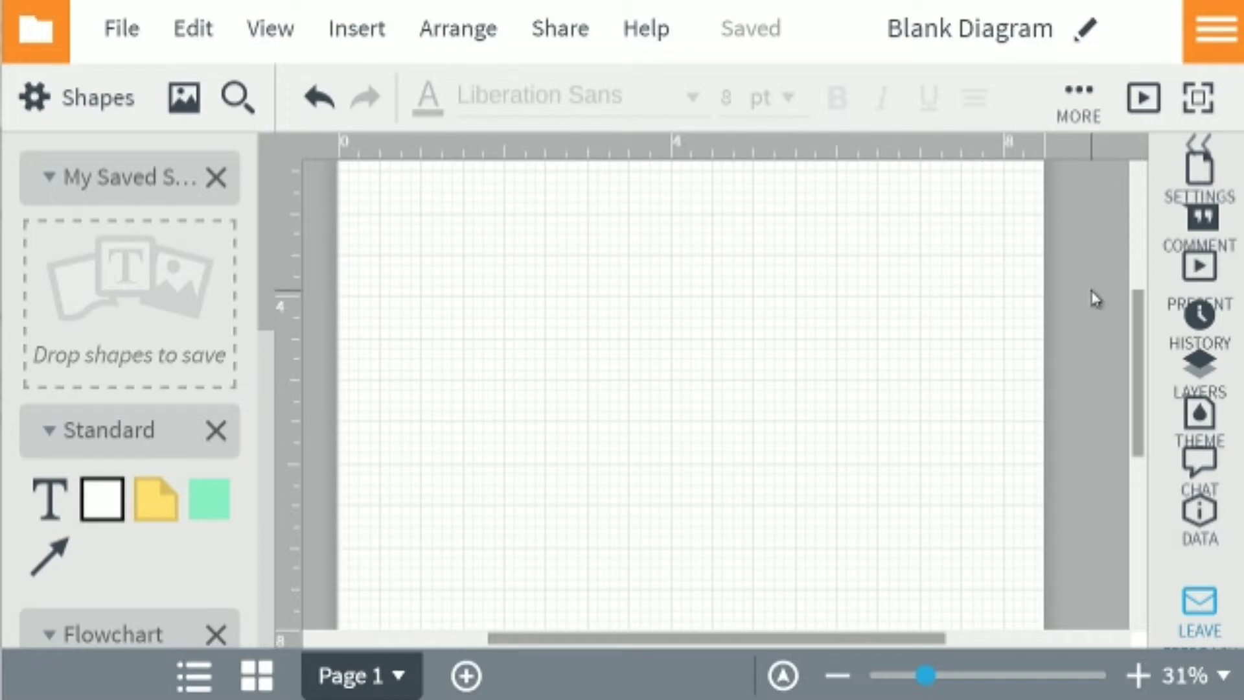
scroll(159, 403, "down", 10)
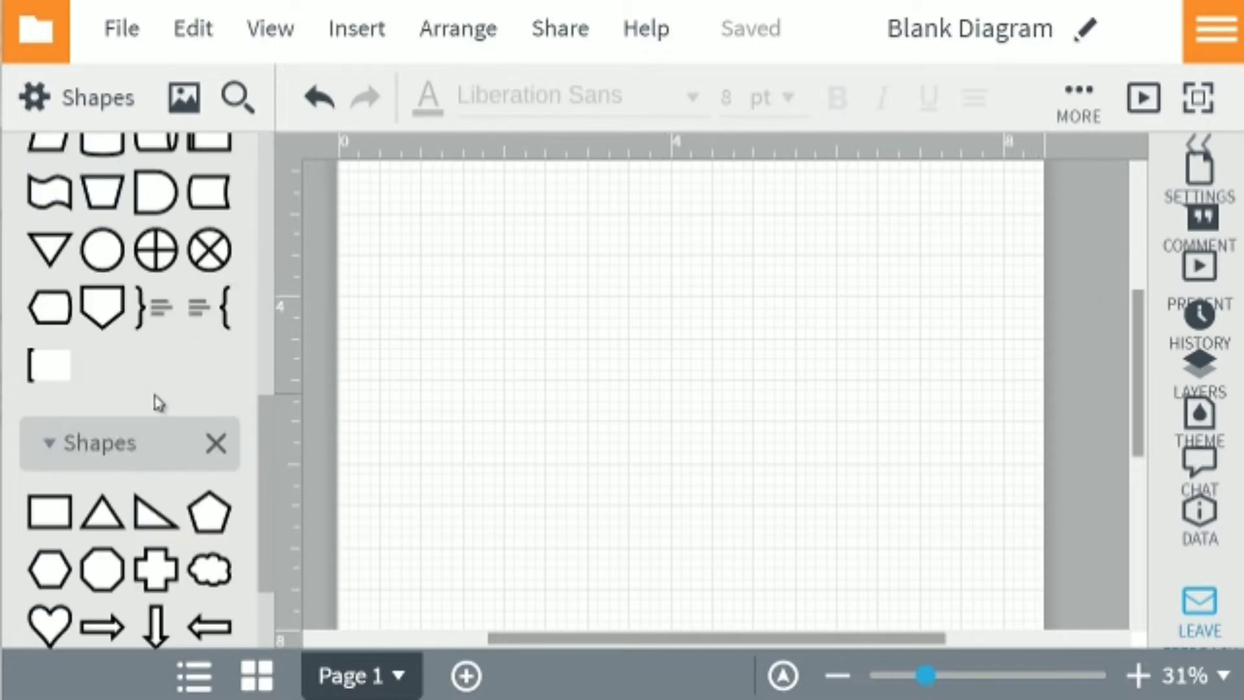
scroll(110, 285, "up", 8)
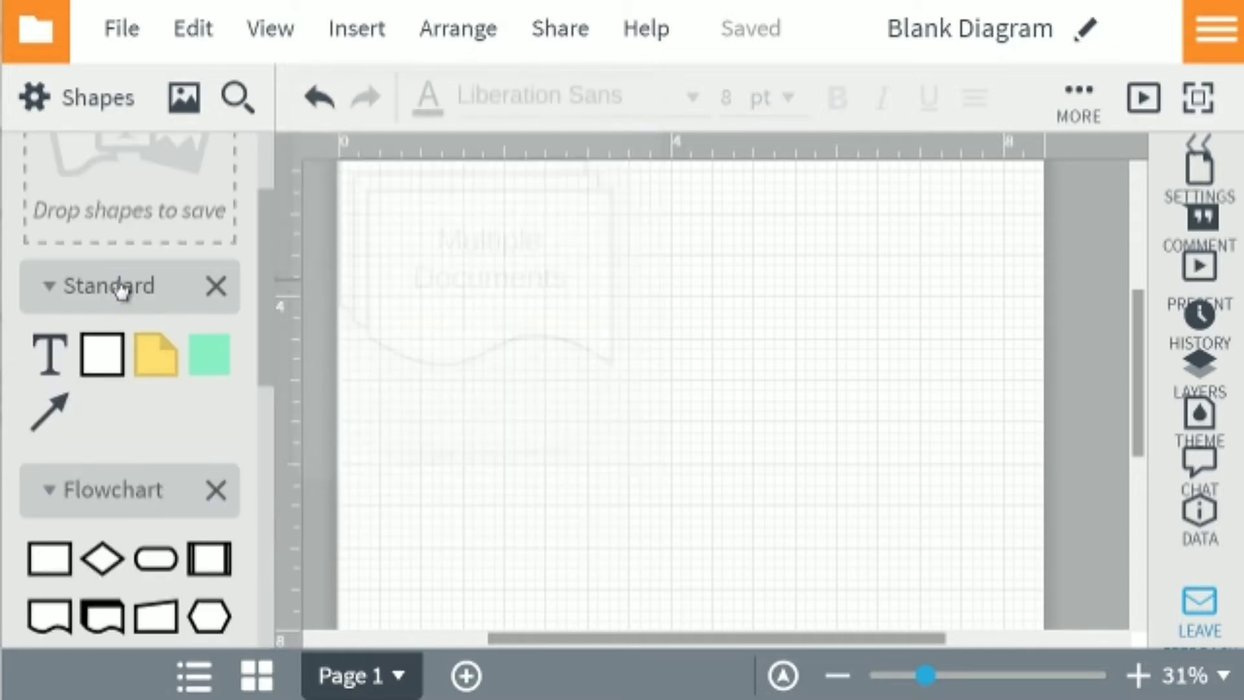
scroll(127, 292, "up", 2)
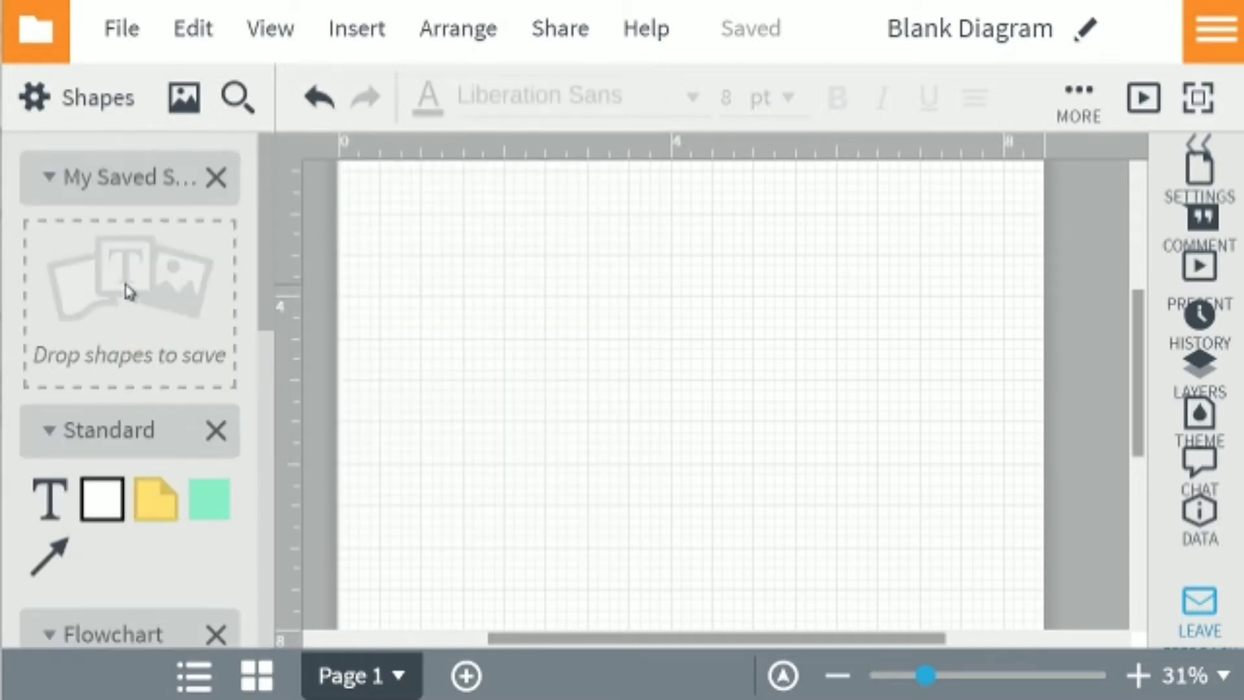
scroll(136, 298, "down", 5)
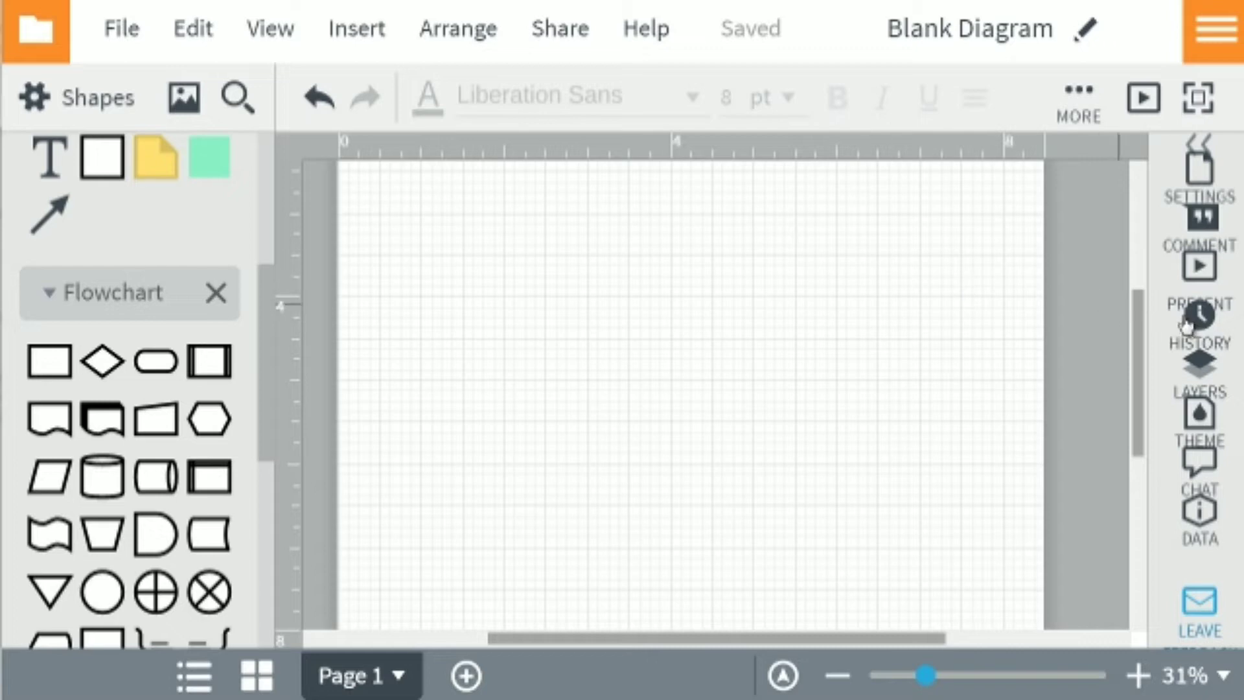
left_click_drag(1136, 353, 1138, 278)
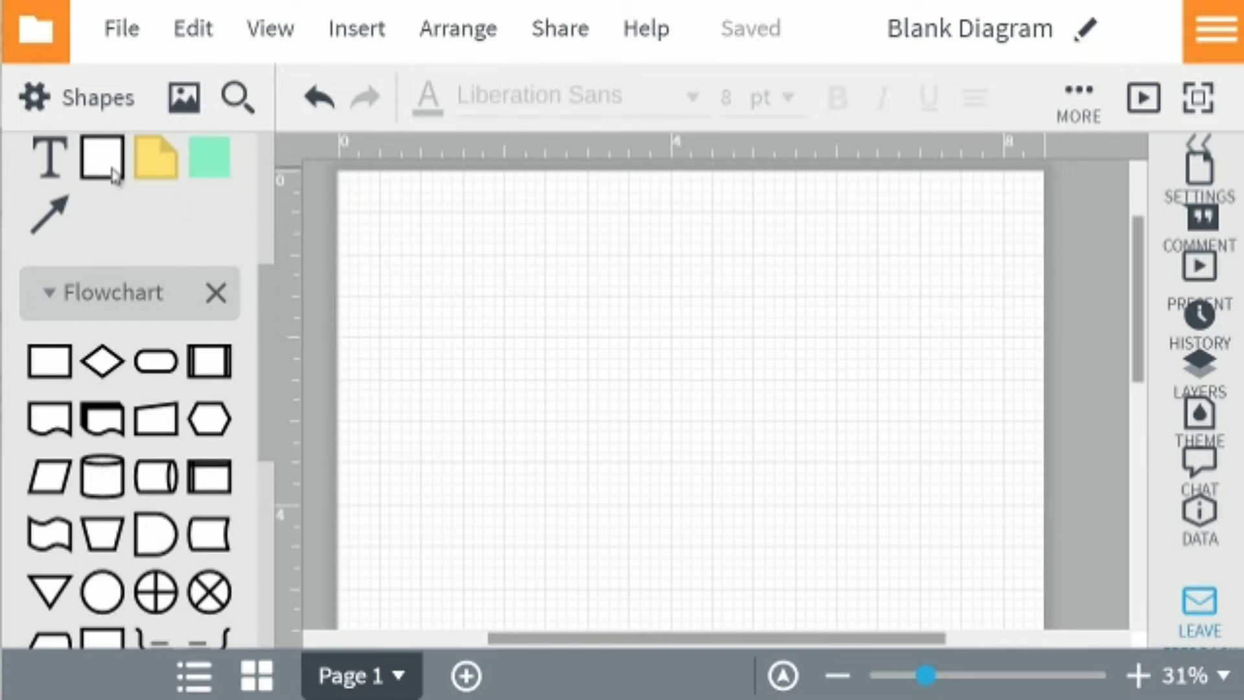
left_click_drag(115, 175, 526, 350)
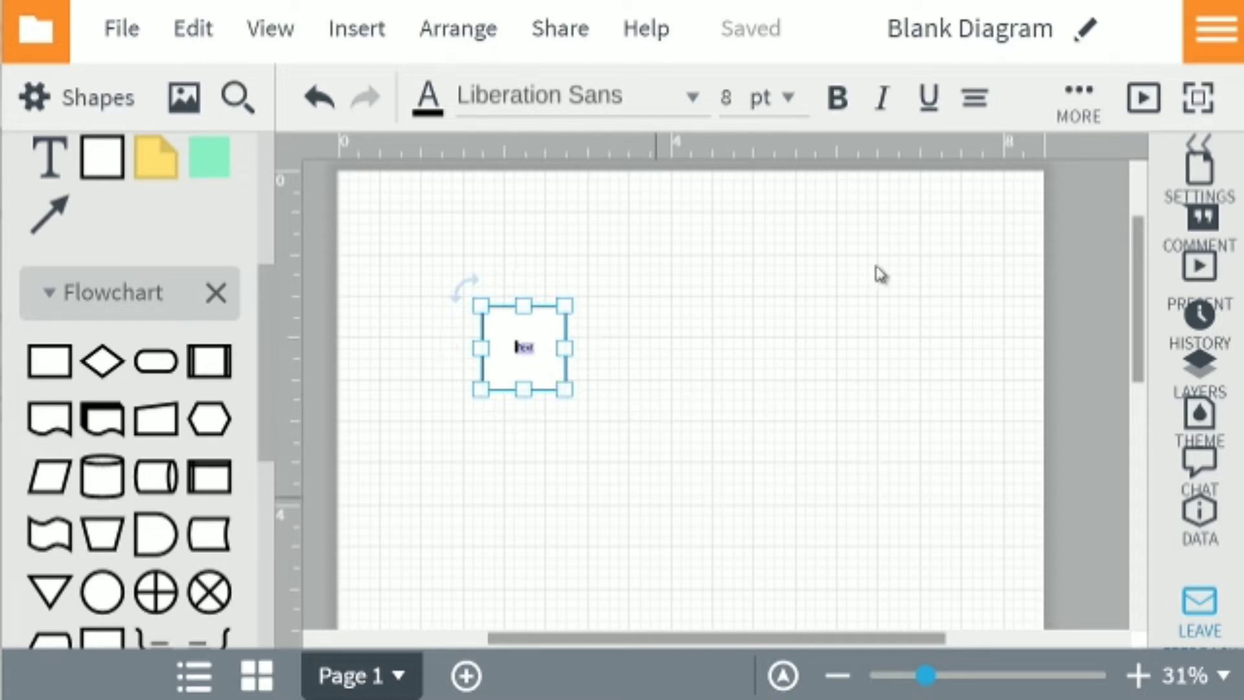
left_click(618, 368)
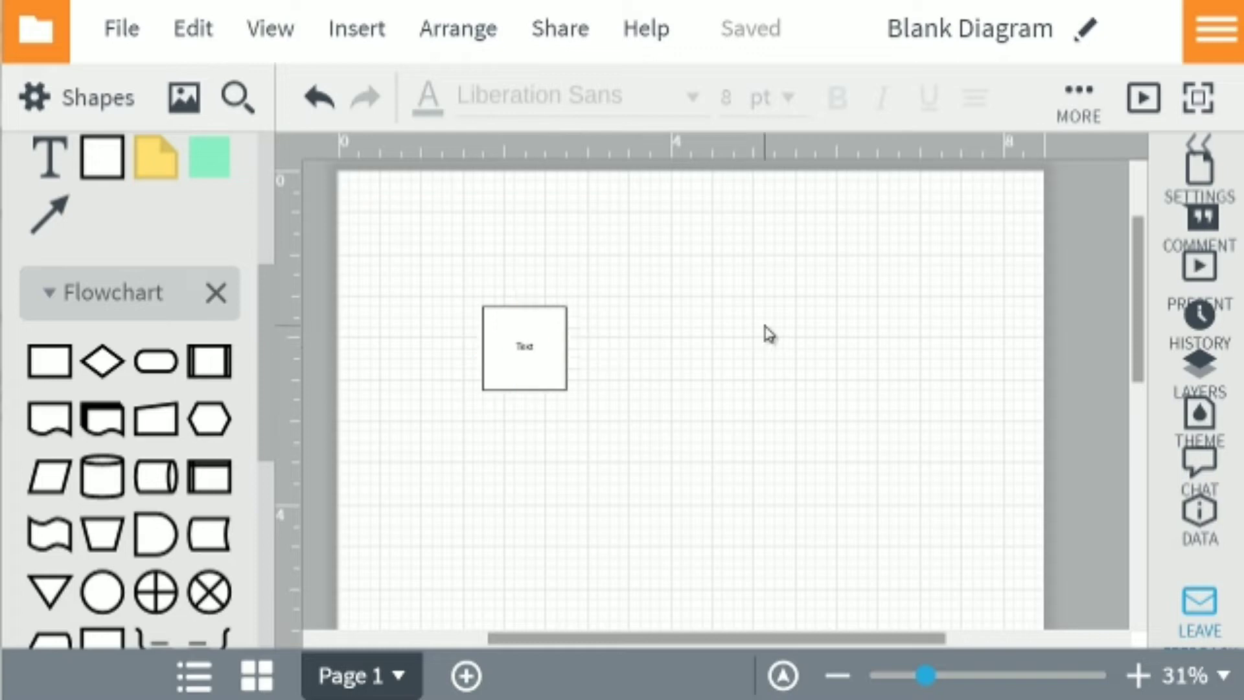
scroll(769, 380, "up", 1)
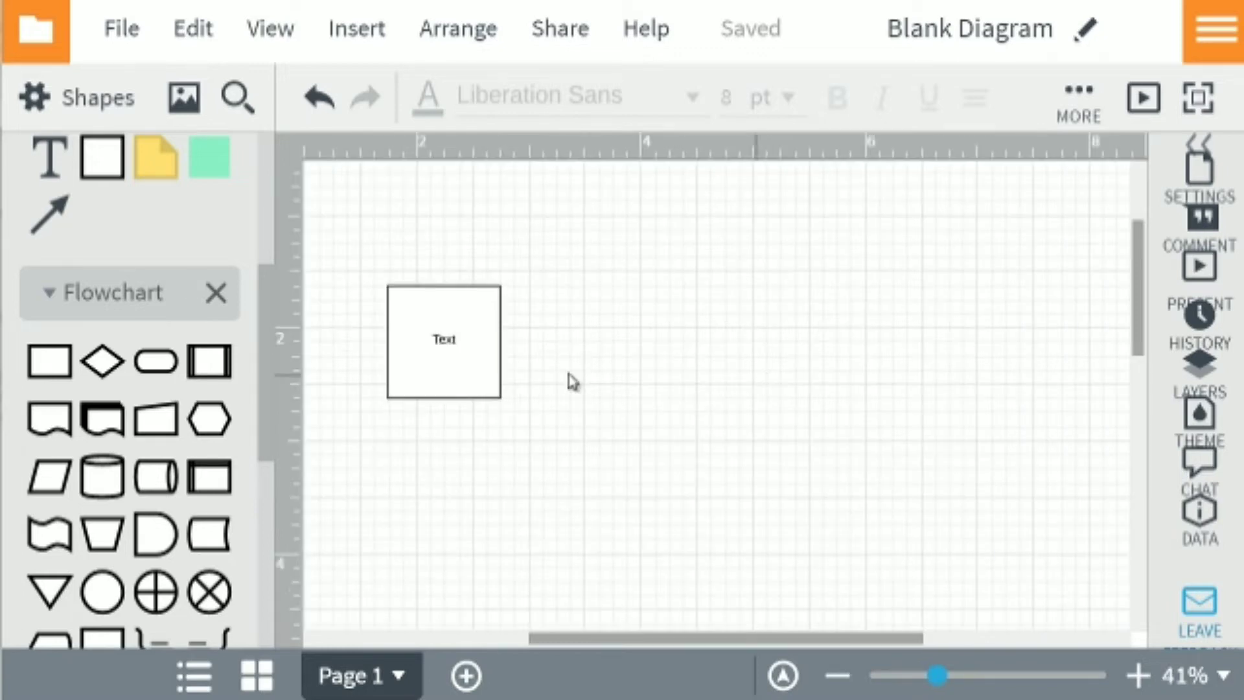
left_click_drag(502, 361, 556, 315)
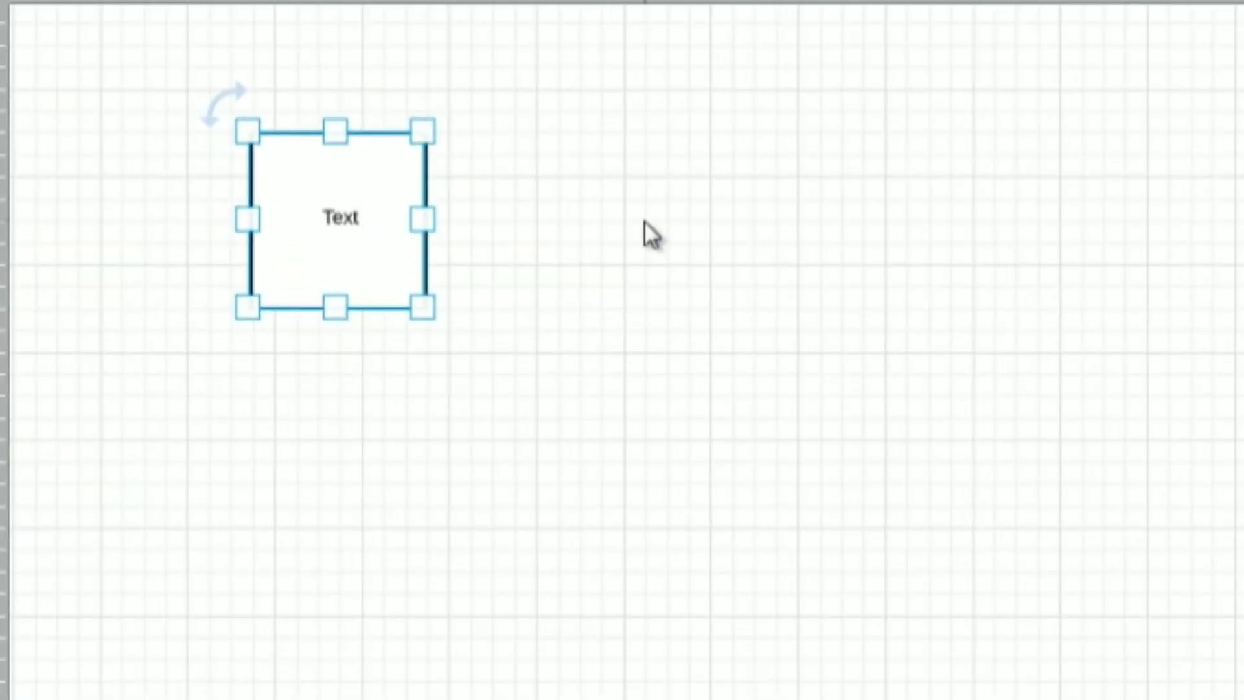
Step: Label the square block "Video Course" and shift it slightly to the left on the page
double_click(338, 221)
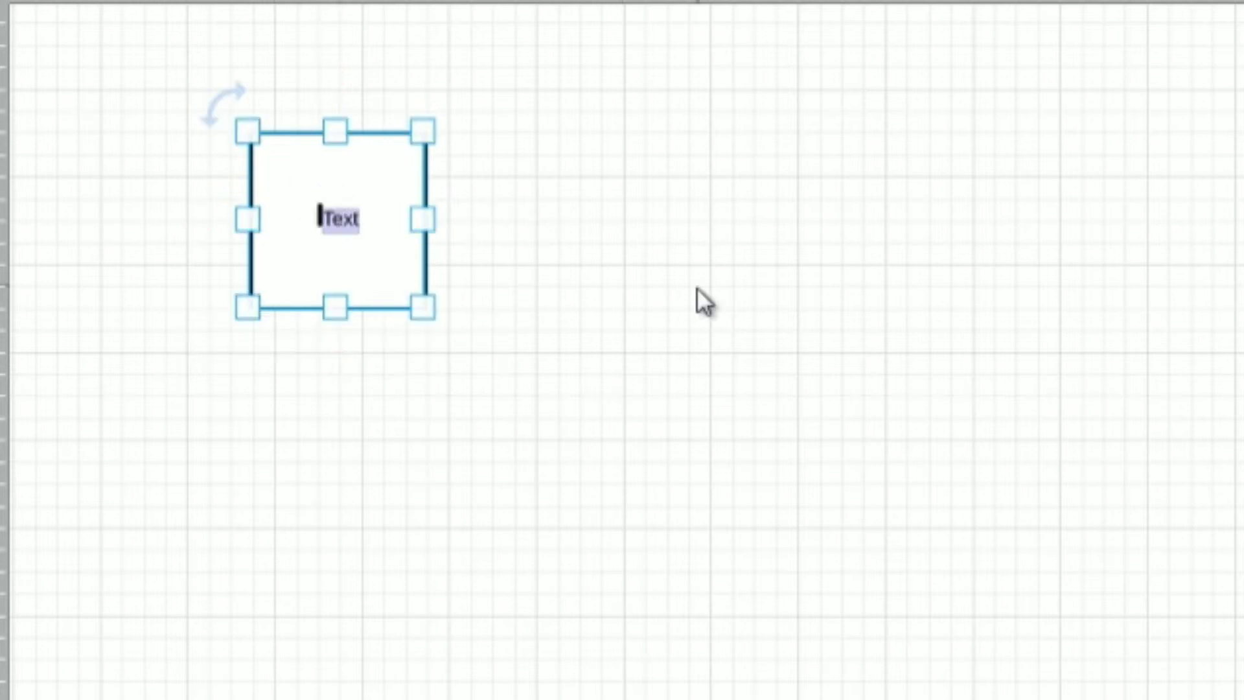
type("Videos")
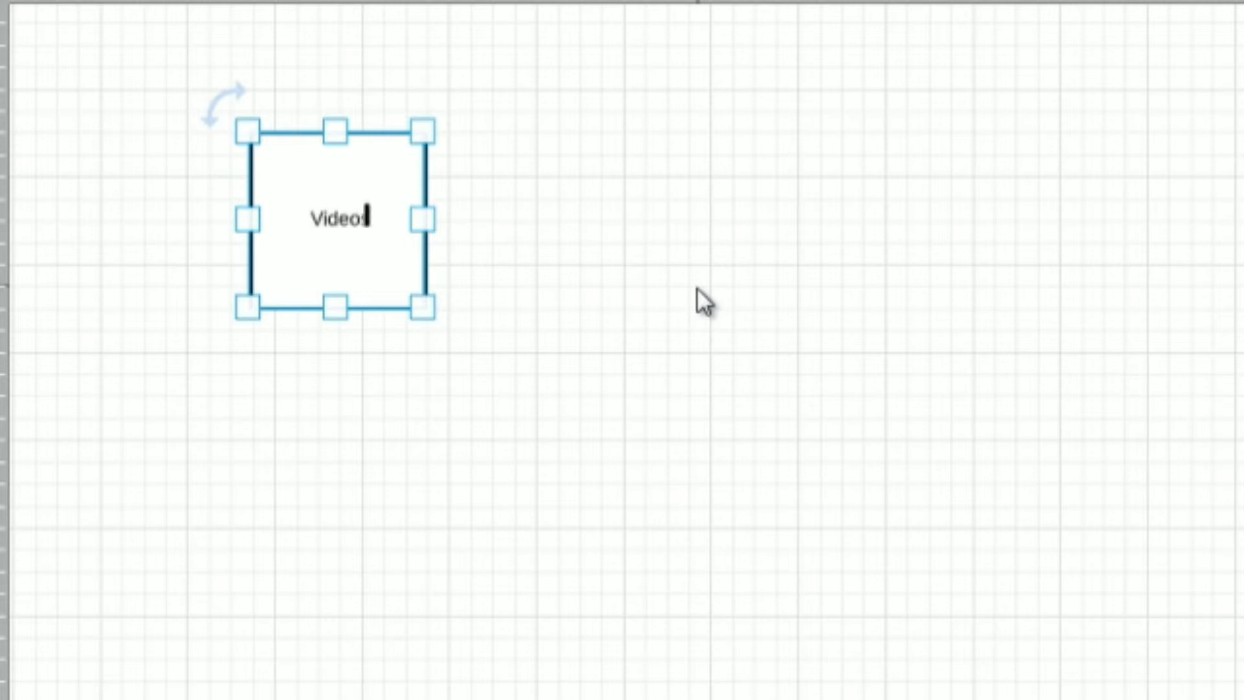
key("BackSpace")
type("Course")
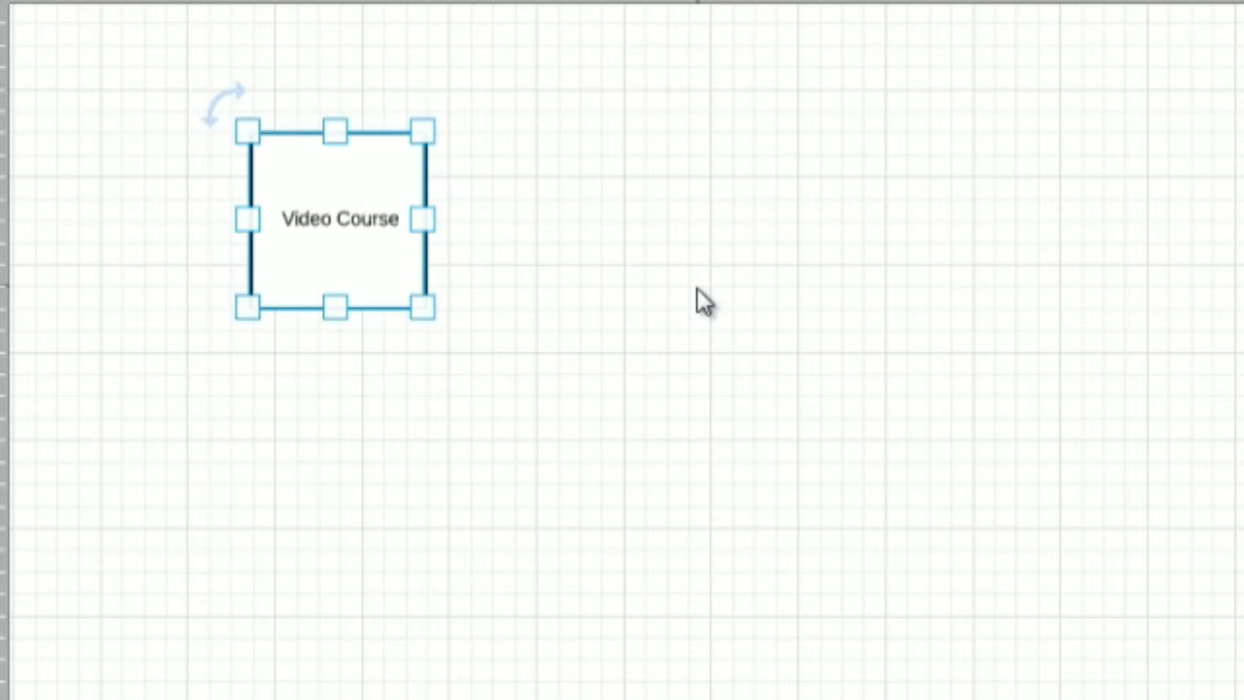
left_click(695, 298)
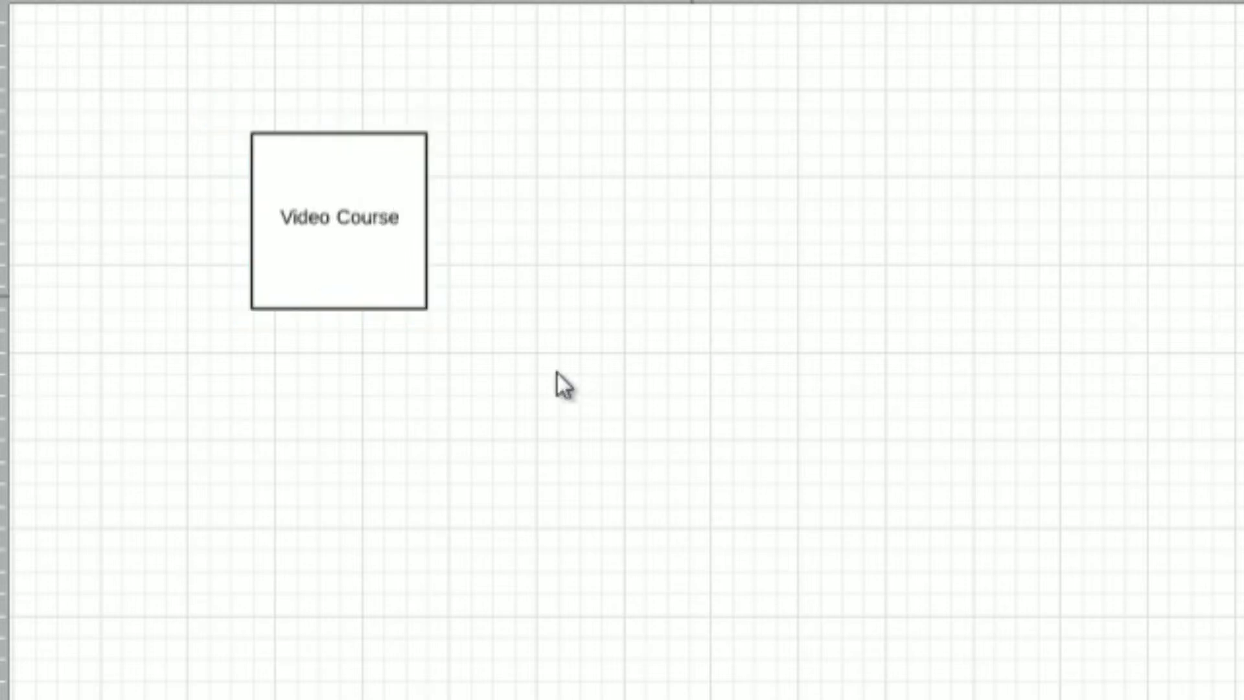
left_click_drag(314, 256, 350, 266)
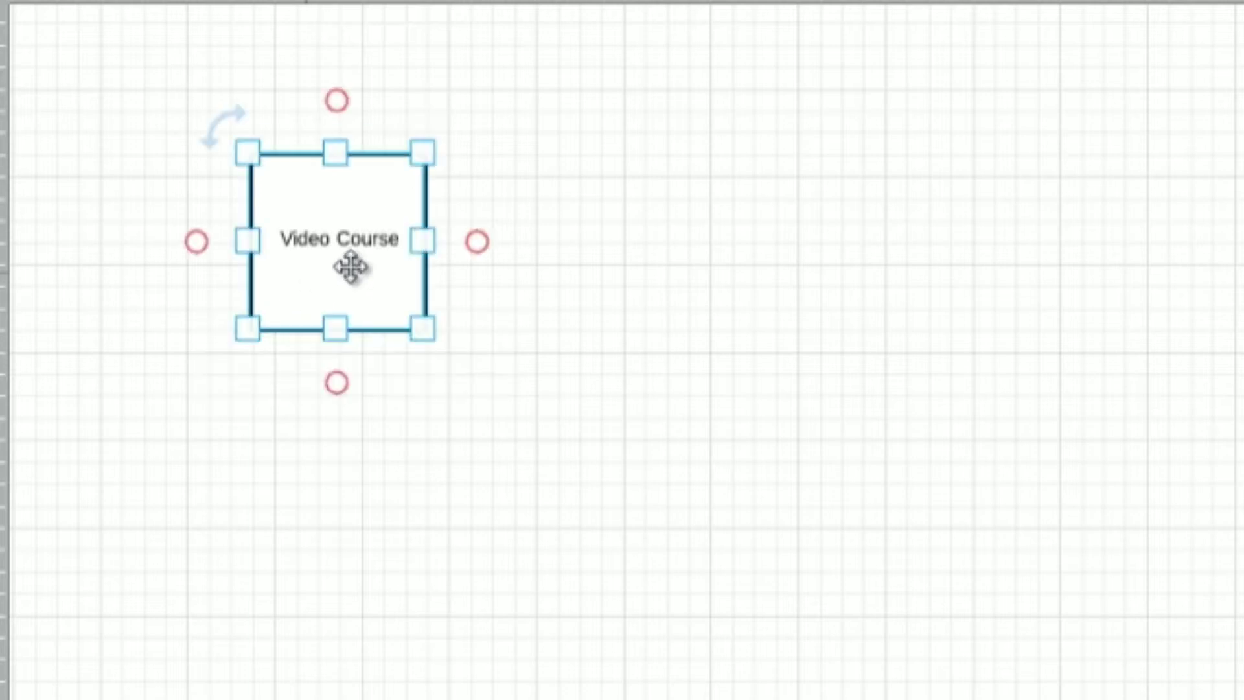
left_click_drag(342, 223, 317, 201)
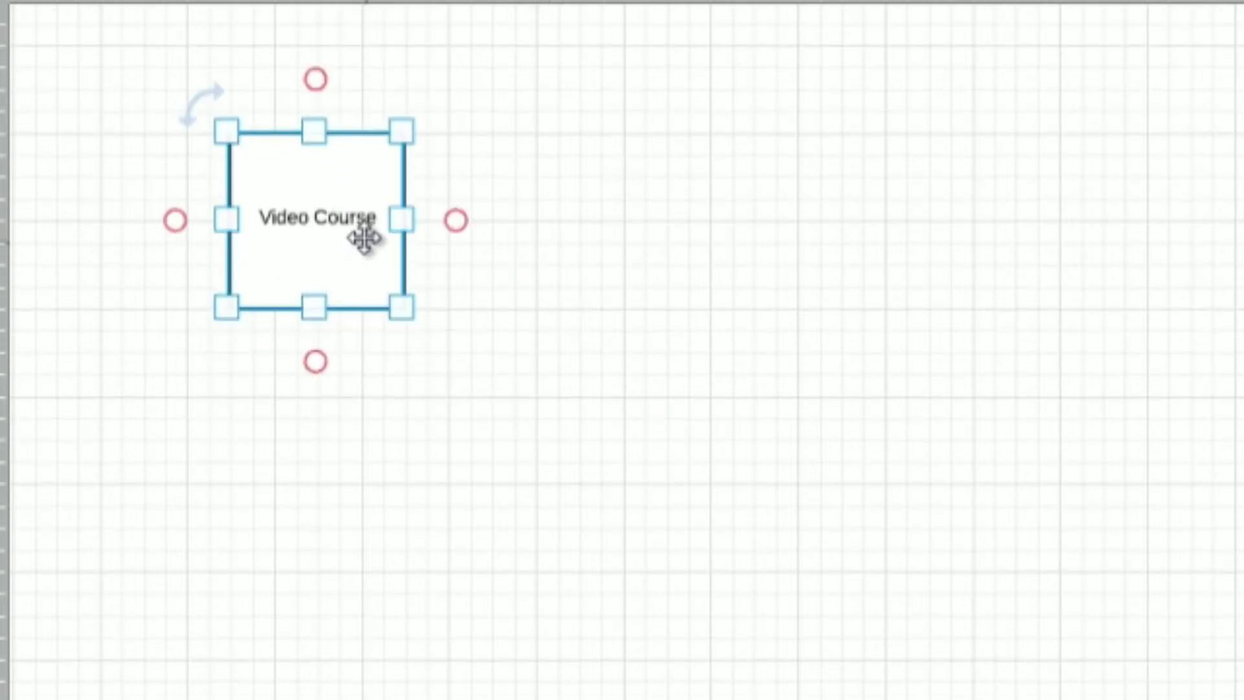
Step: Duplicate the "Video Course" block, place the copy to its right and label it "50 videos"
key("ctrl+d")
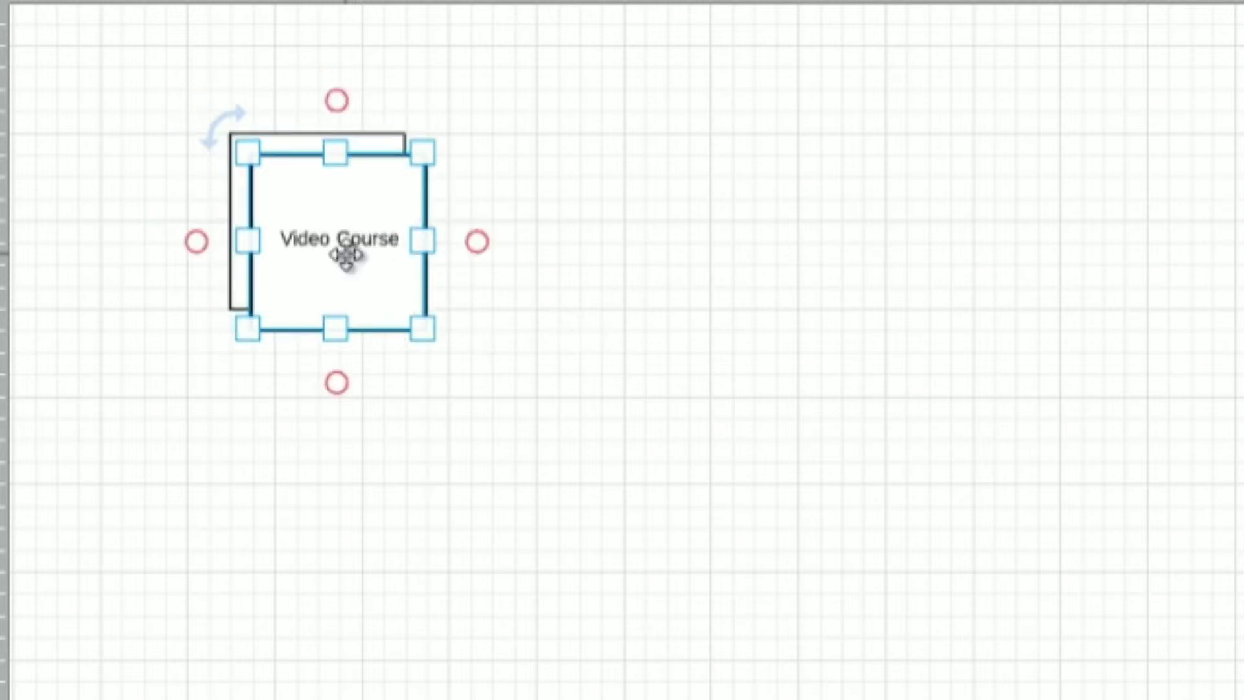
left_click_drag(348, 256, 677, 224)
double_click(678, 225)
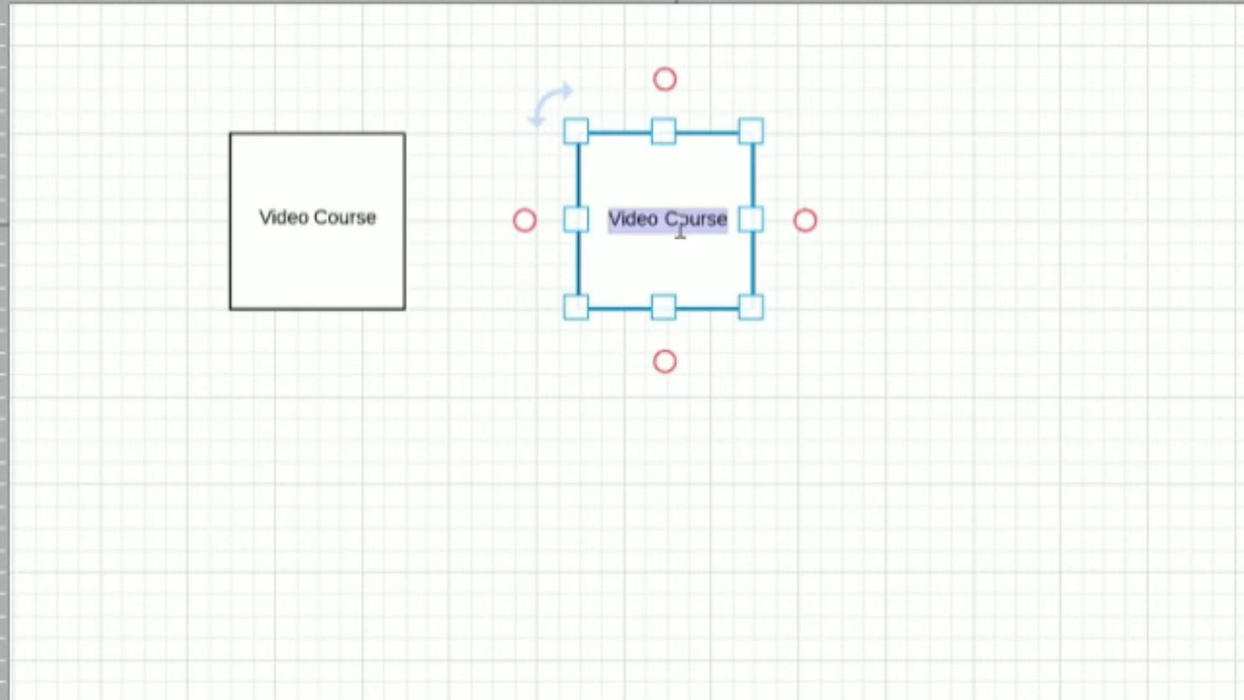
type("5")
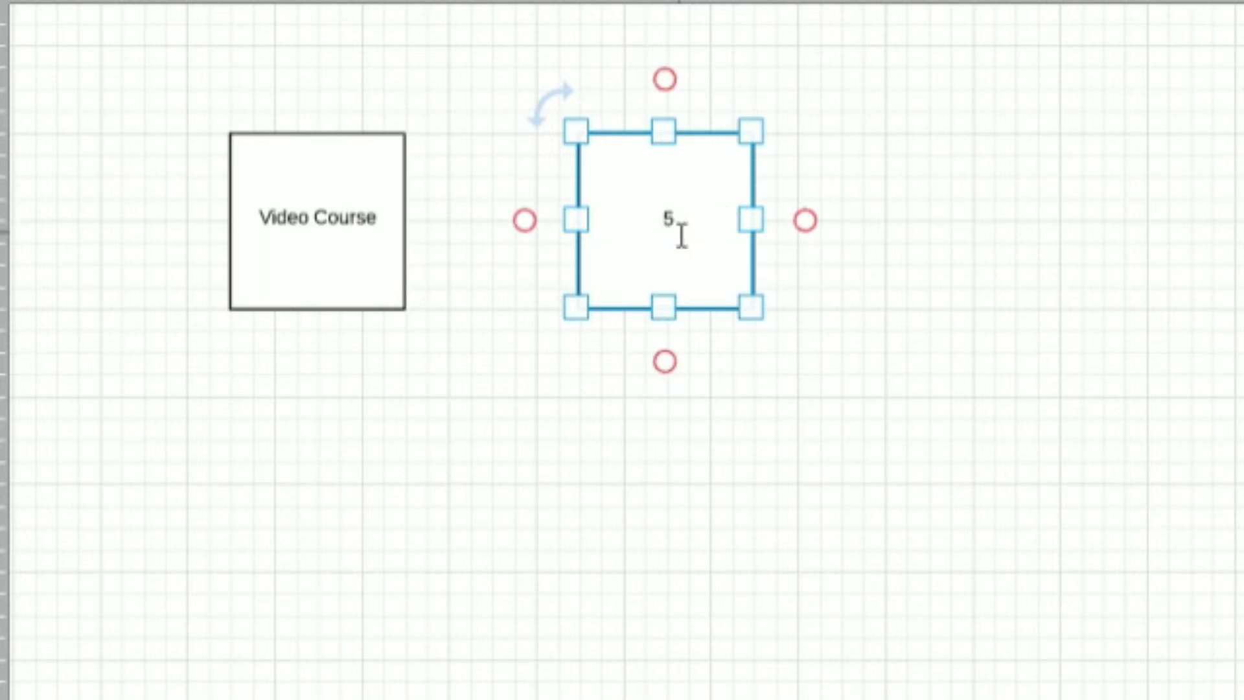
type("0 videos")
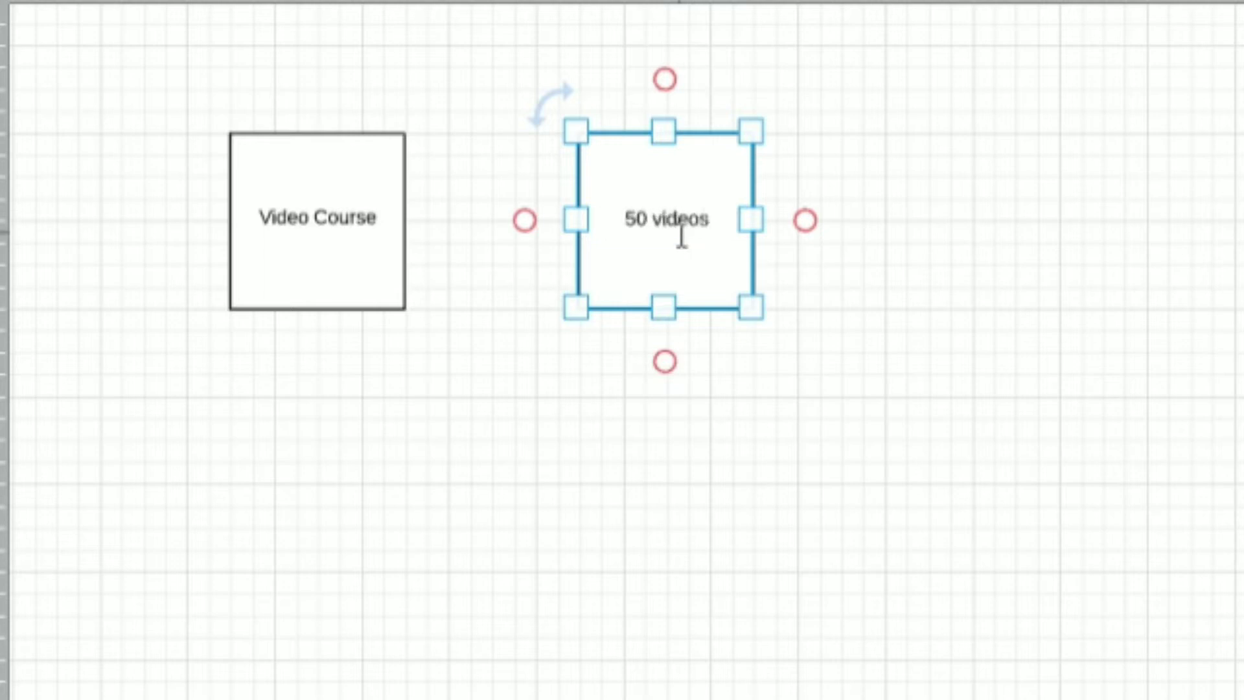
left_click(943, 298)
Step: Move the "50 videos" block closer to the "Video Course" block, aligned with it at Y 1 in
left_click_drag(661, 208, 637, 210)
left_click_drag(638, 301, 644, 272)
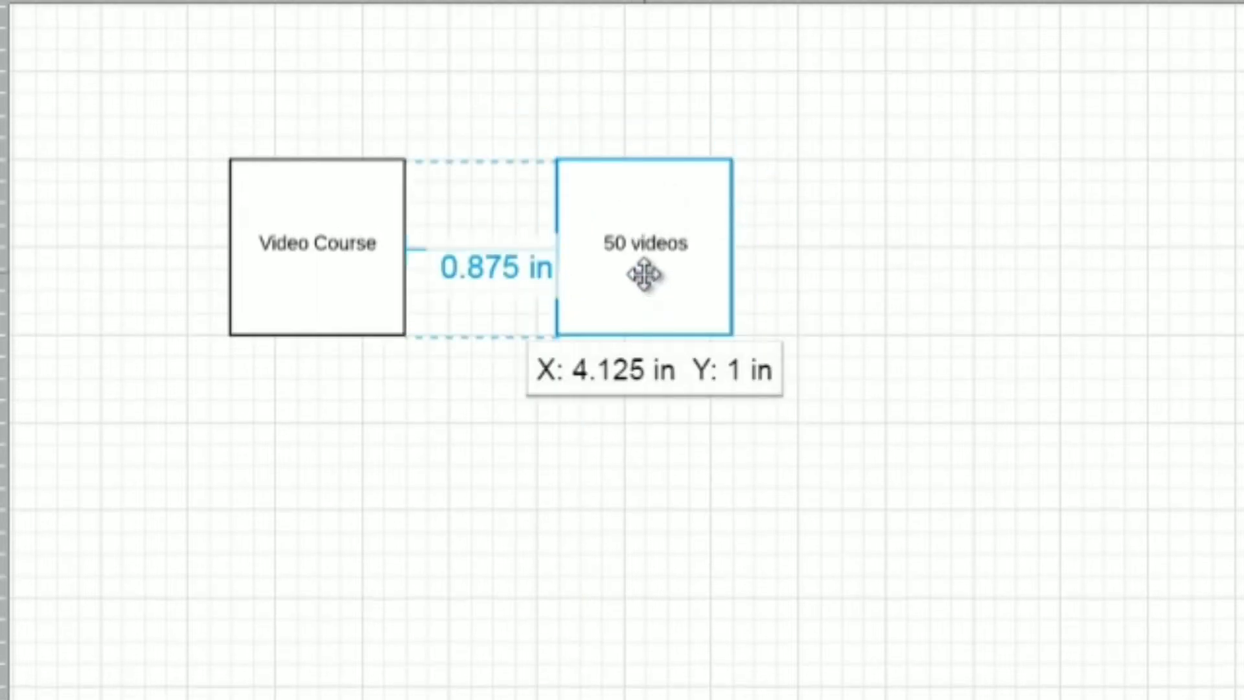
left_click(636, 474)
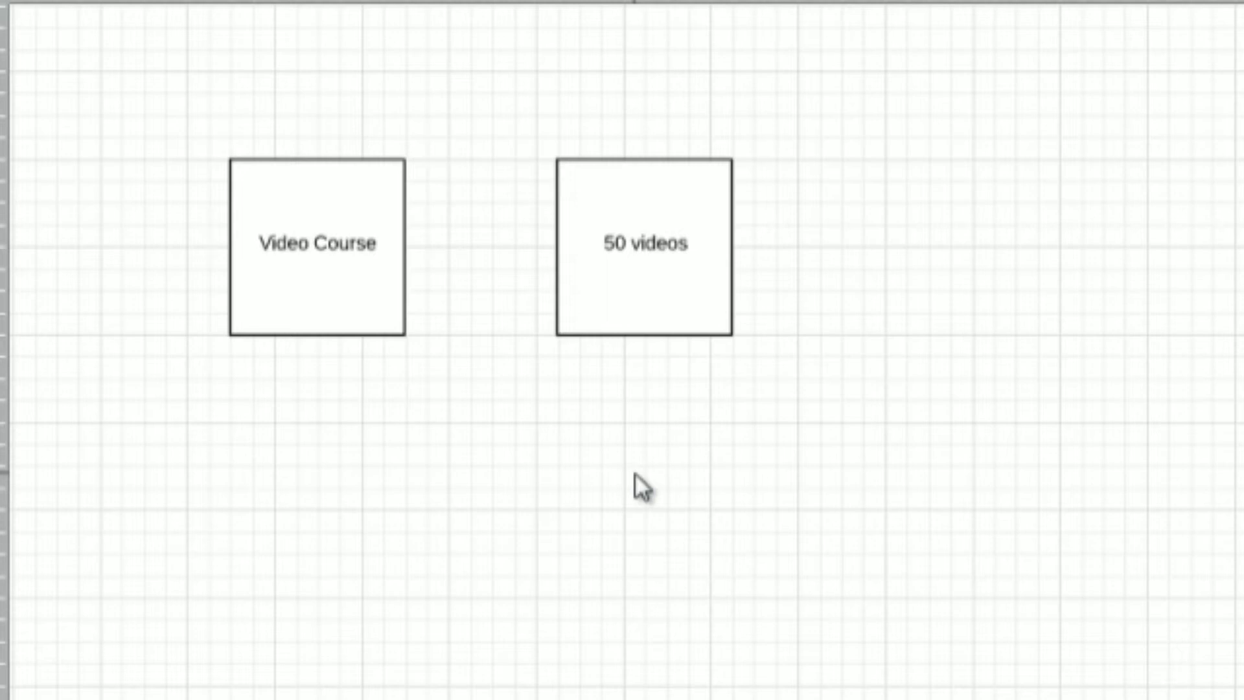
left_click_drag(667, 222, 627, 228)
Step: Duplicate the "50 videos" block, place the copy at X 5.75 in, Y 1 in and label it "10 videos per week (5 weeks)"
key("ctrl+d")
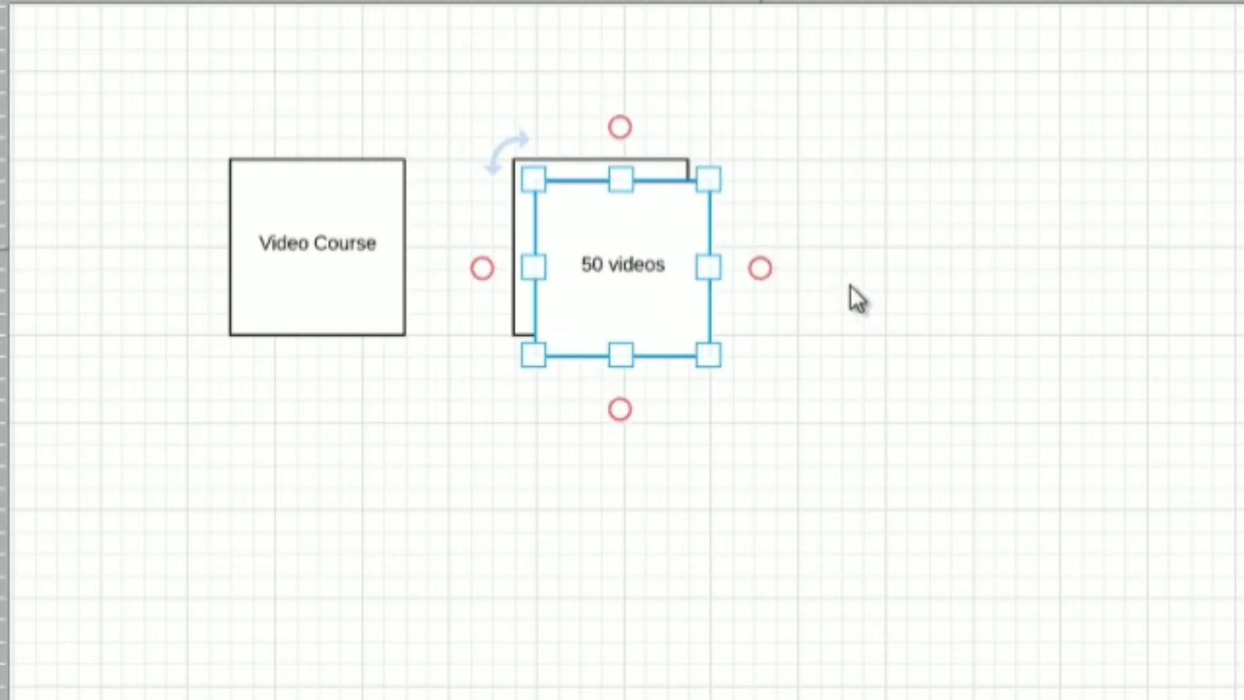
left_click_drag(639, 289, 930, 244)
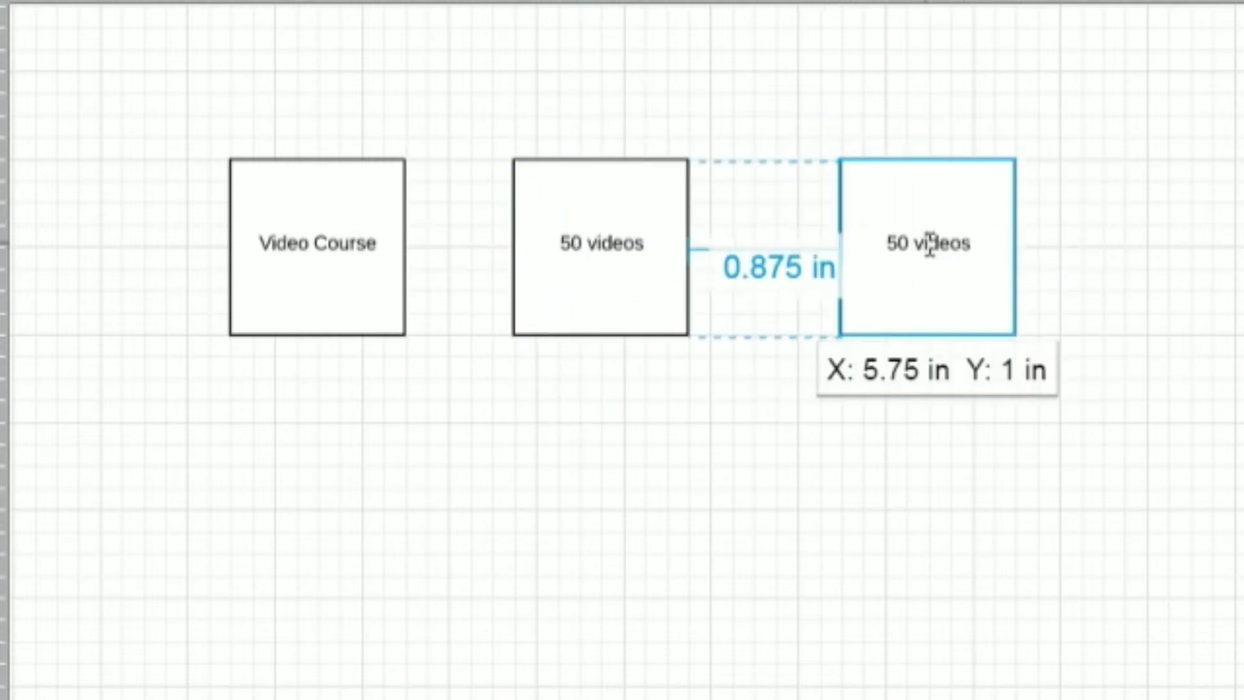
double_click(930, 245)
type("109")
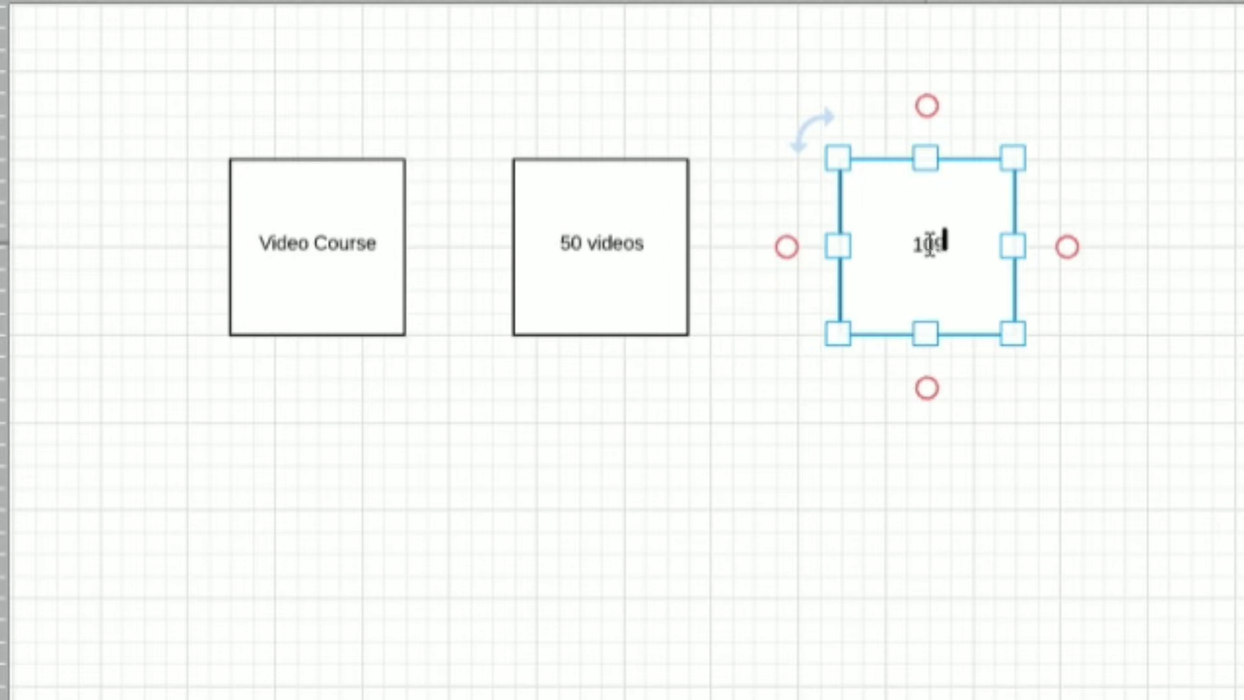
key("BackSpace")
key("BackSpace")
key("BackSpace")
type("videos per week")
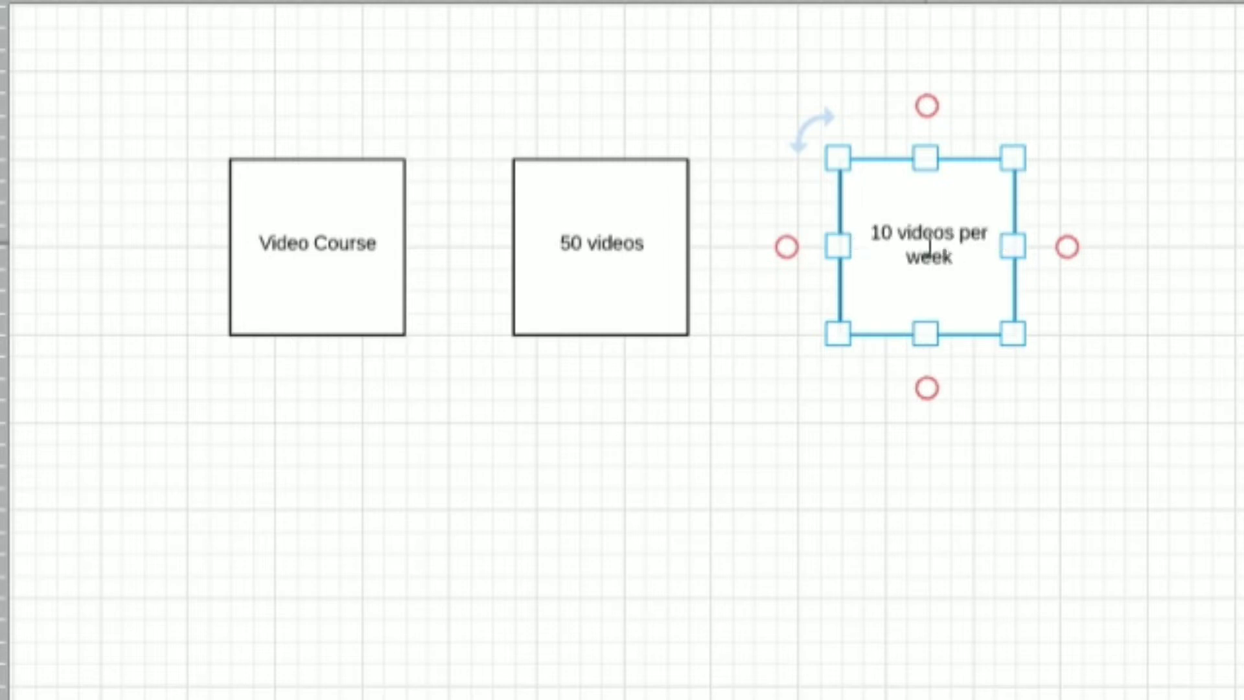
type(" (5 weeks)")
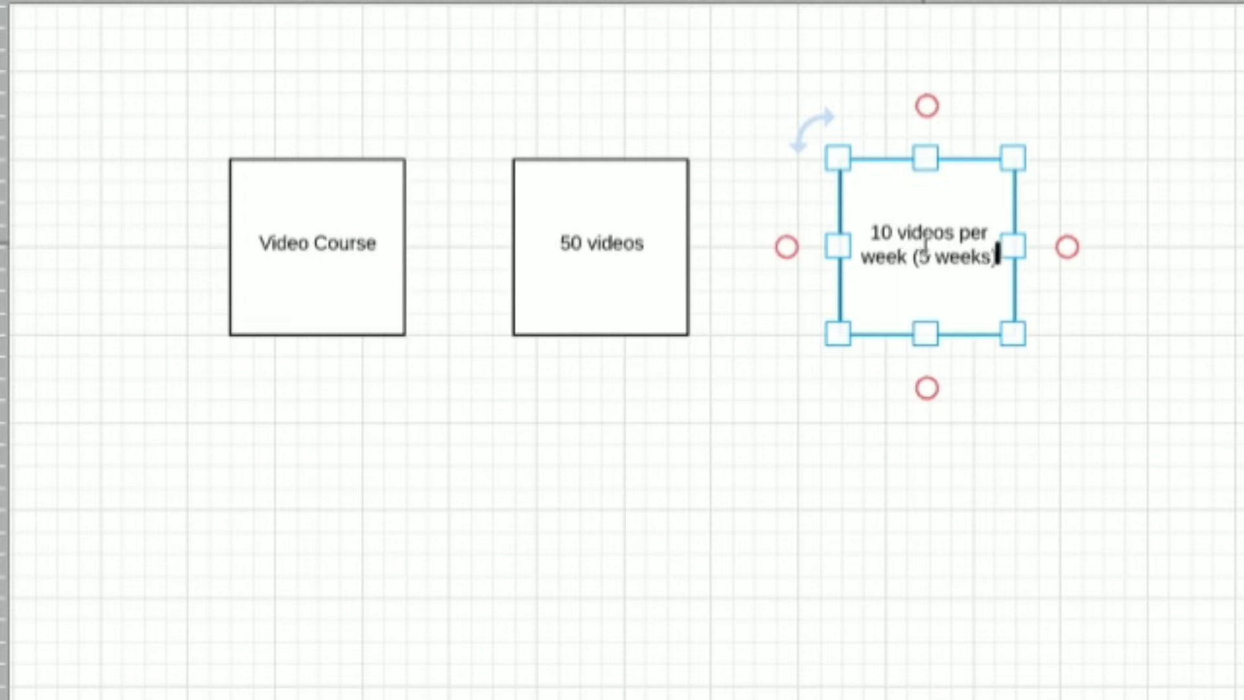
left_click(1145, 270)
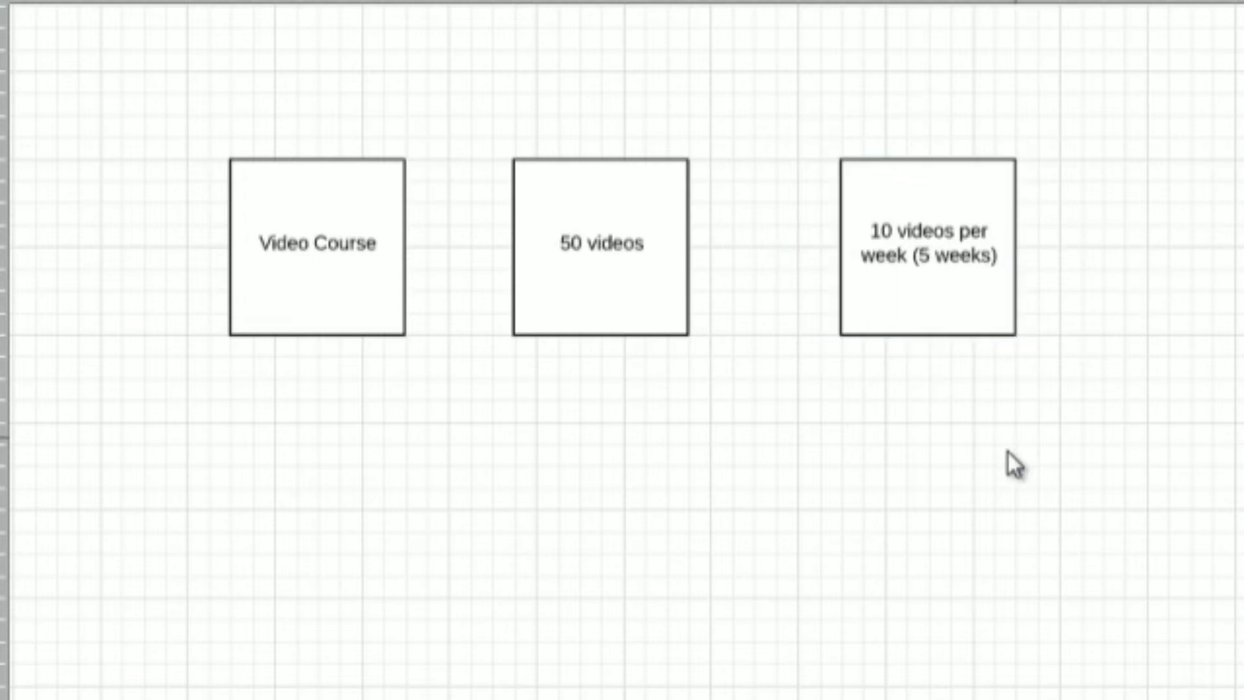
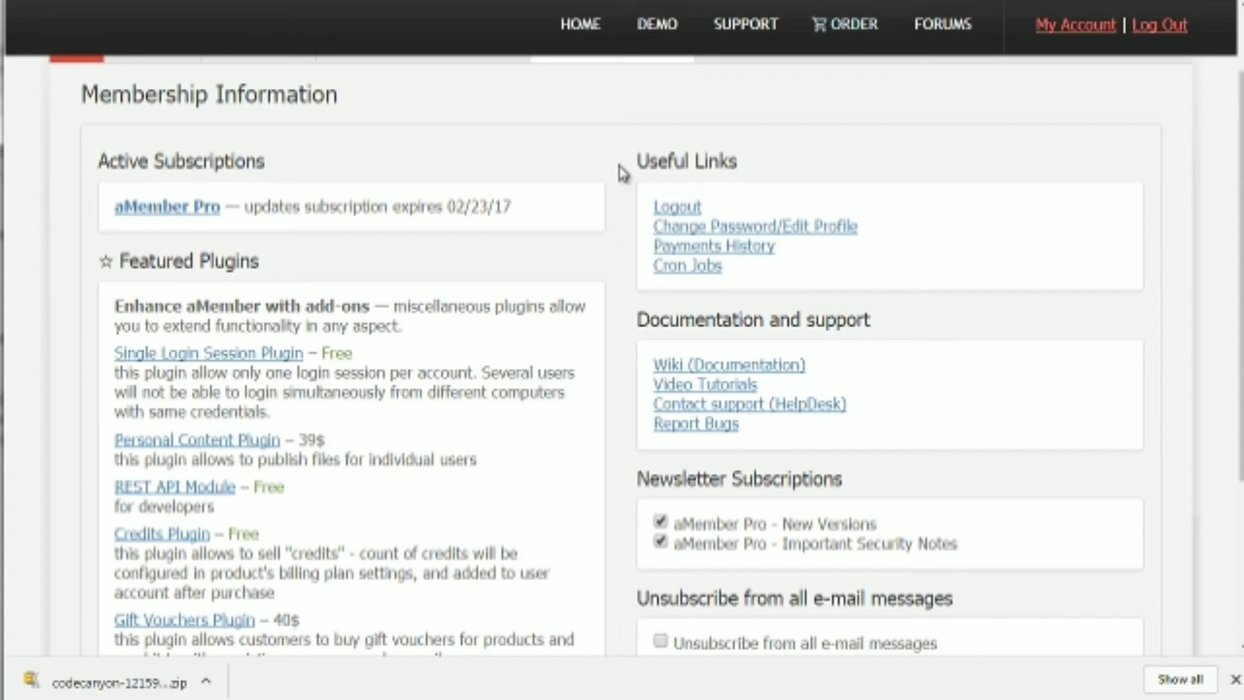
Step: Review the past support tickets in the aMember account, down to the end of the list
scroll(623, 174, "down", 3)
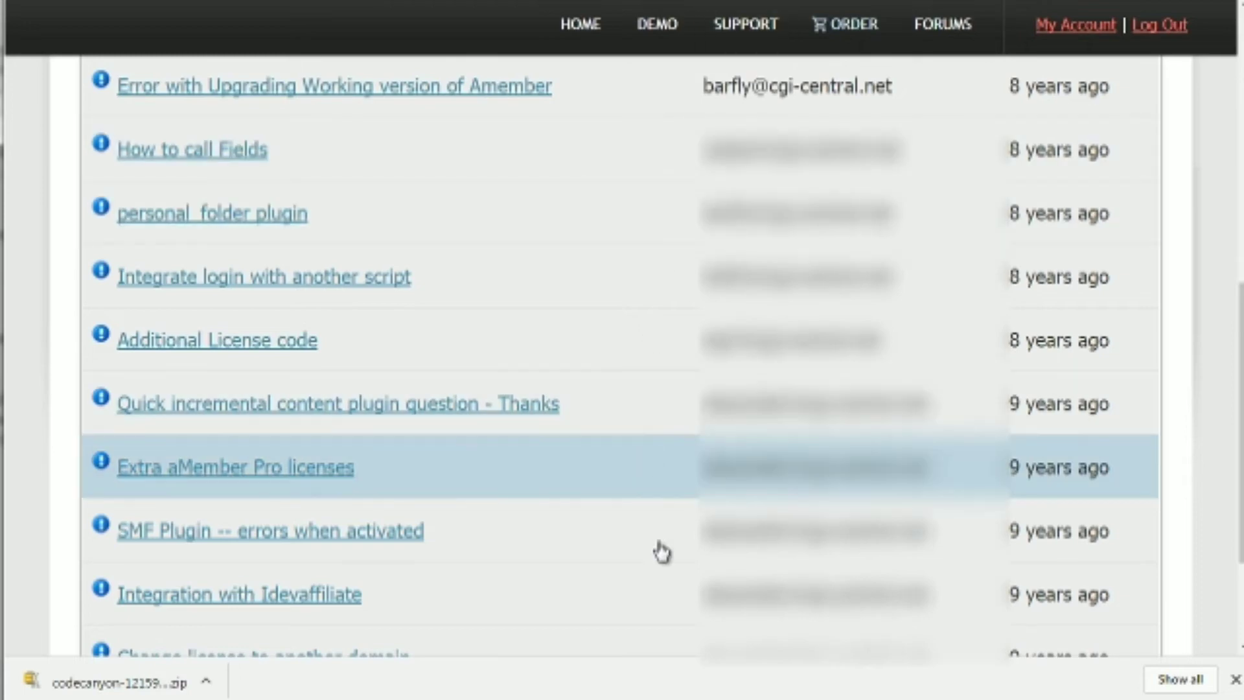
scroll(658, 550, "down", 1)
scroll(661, 566, "down", 1)
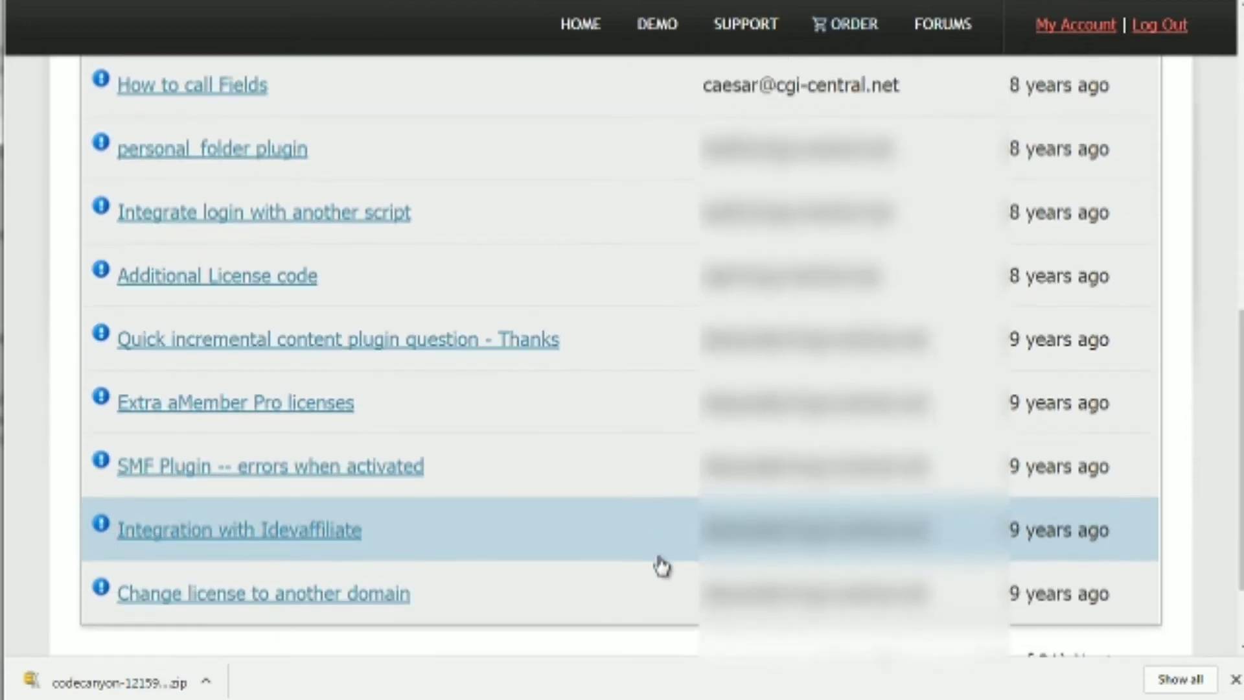
mouse_move(1029, 602)
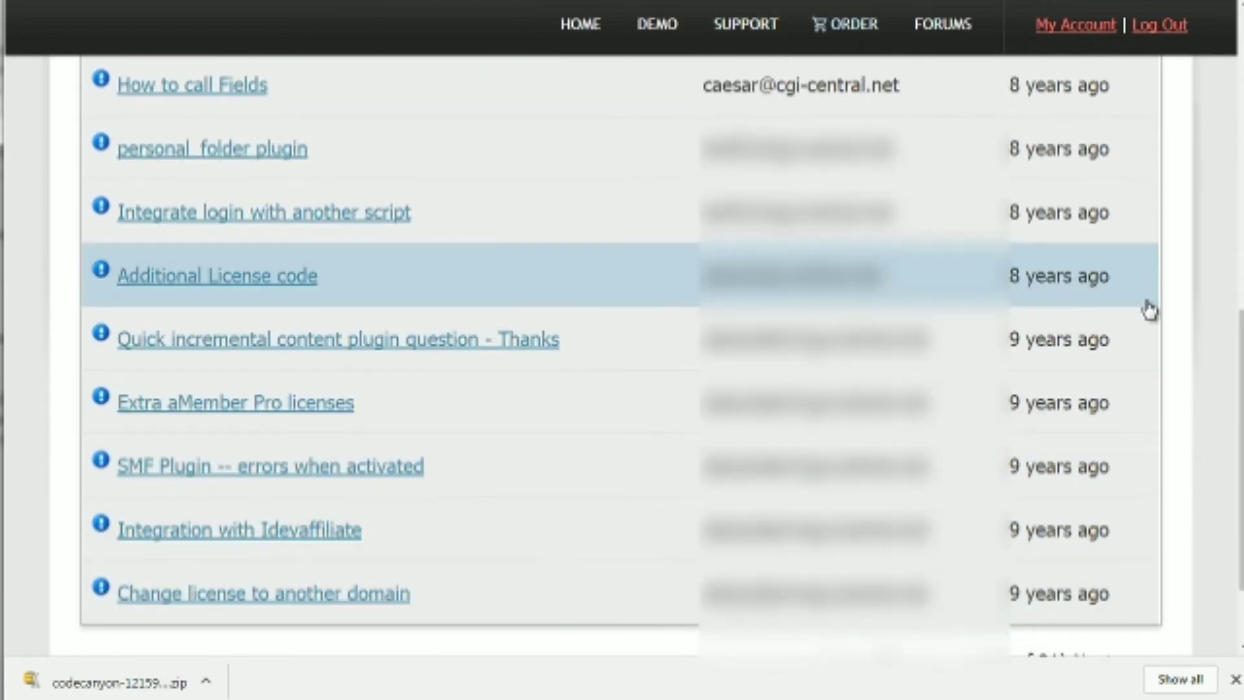
scroll(1024, 372, "up", 1)
scroll(1024, 373, "up", 3)
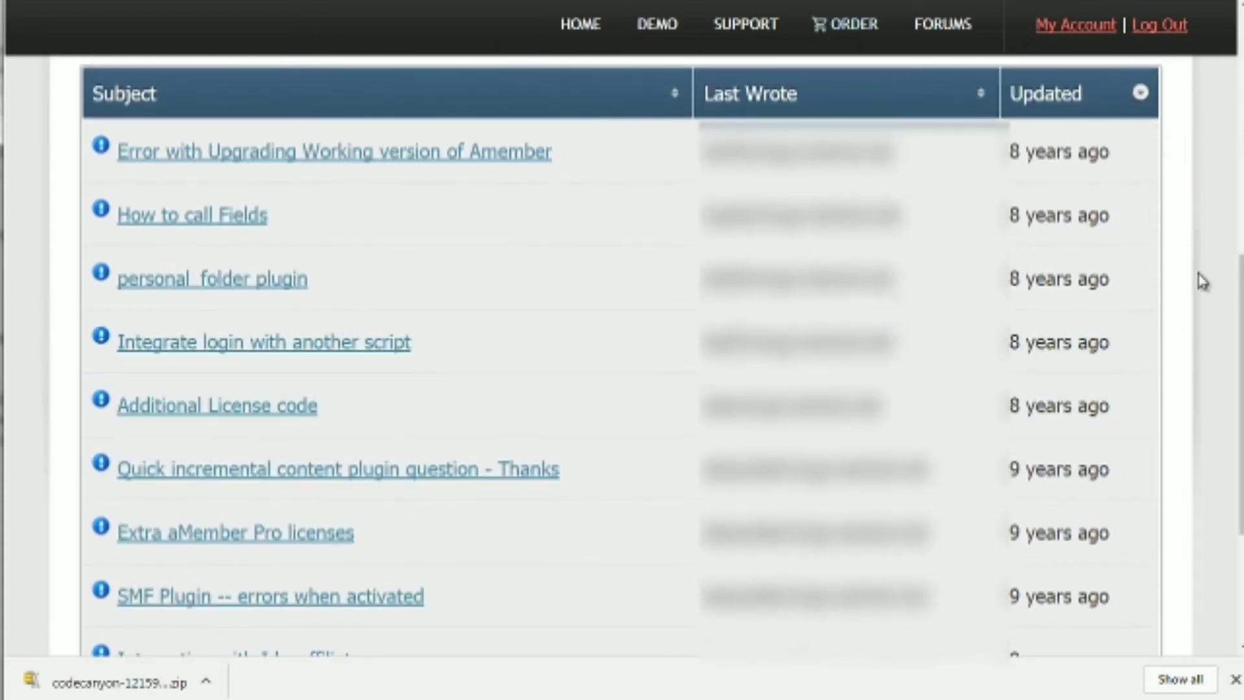
scroll(1199, 278, "down", 3)
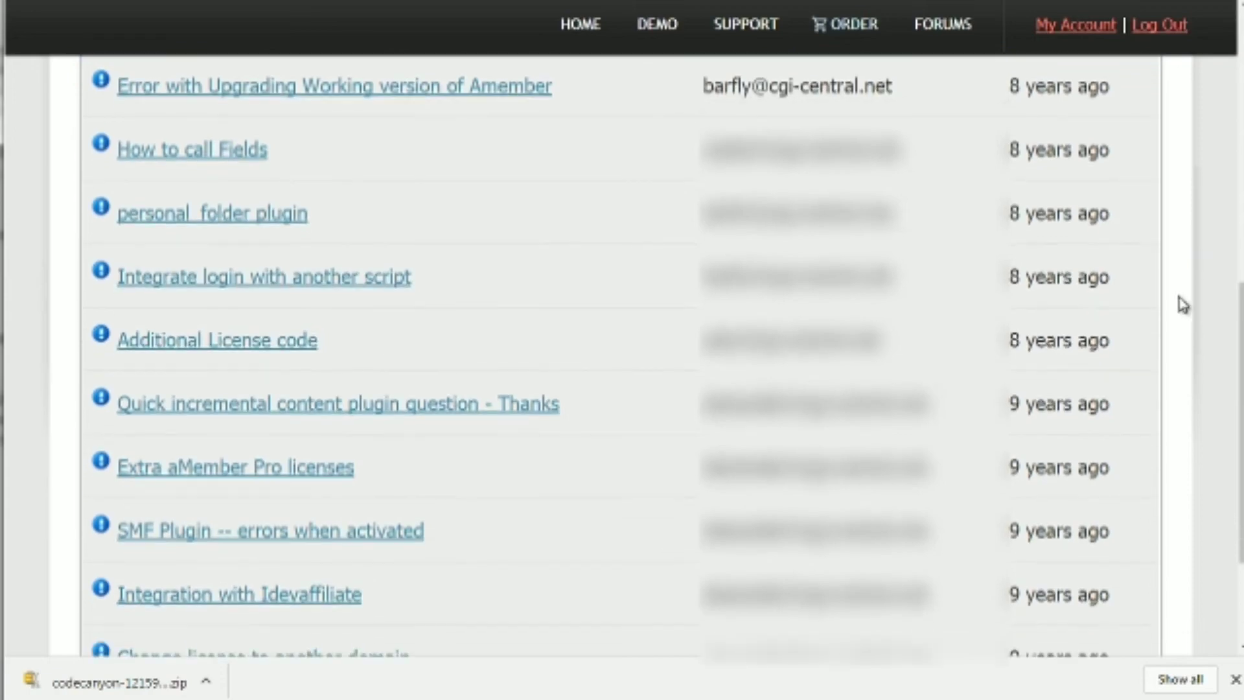
scroll(1089, 422, "down", 2)
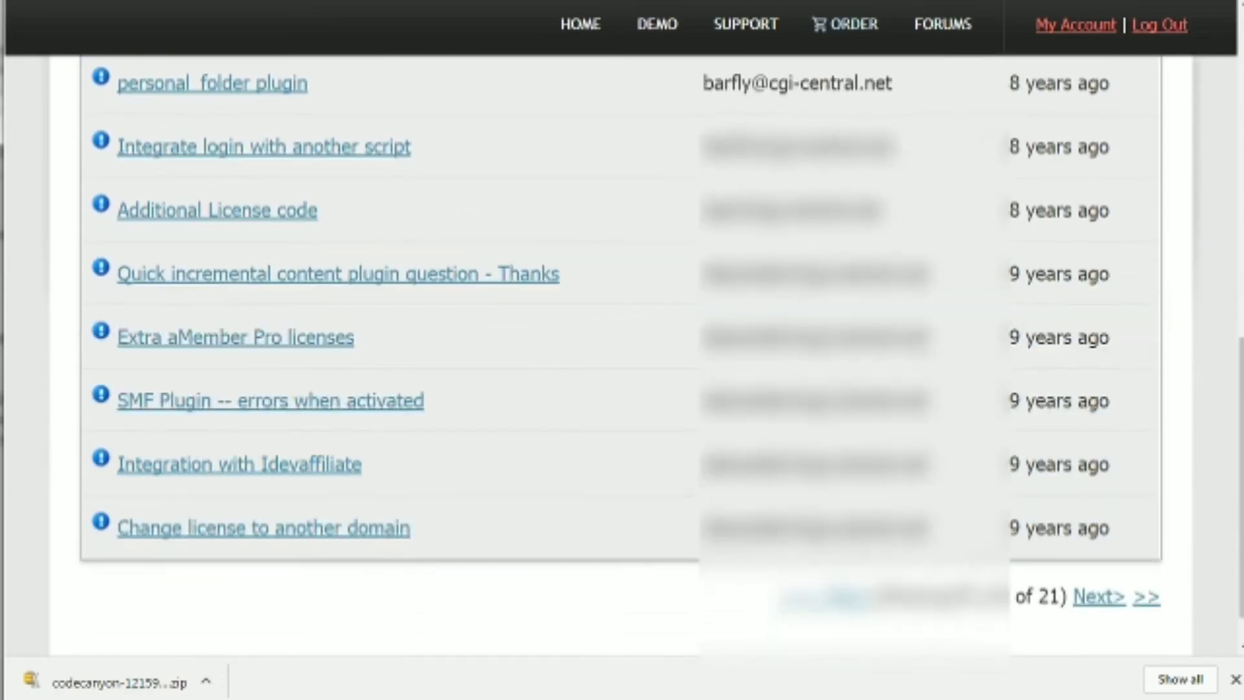
Step: Open another page of the aMember ticket history and look through it, closing the browser's download bar
left_click(854, 599)
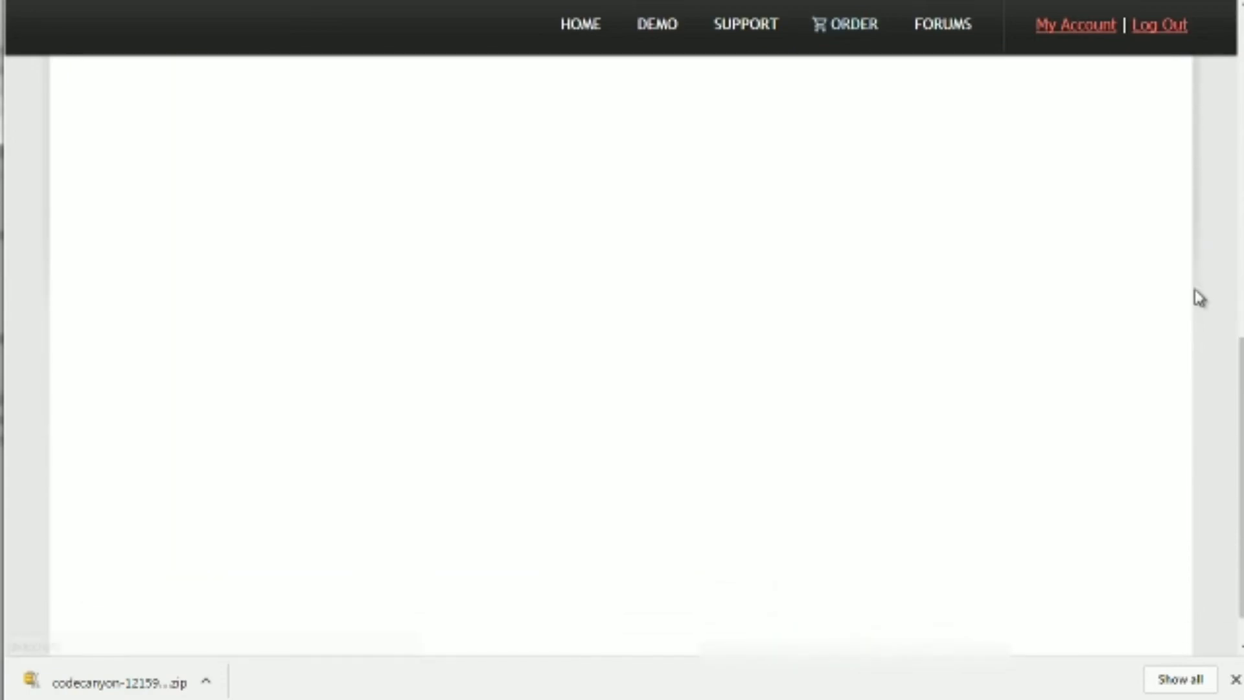
left_click(1235, 679)
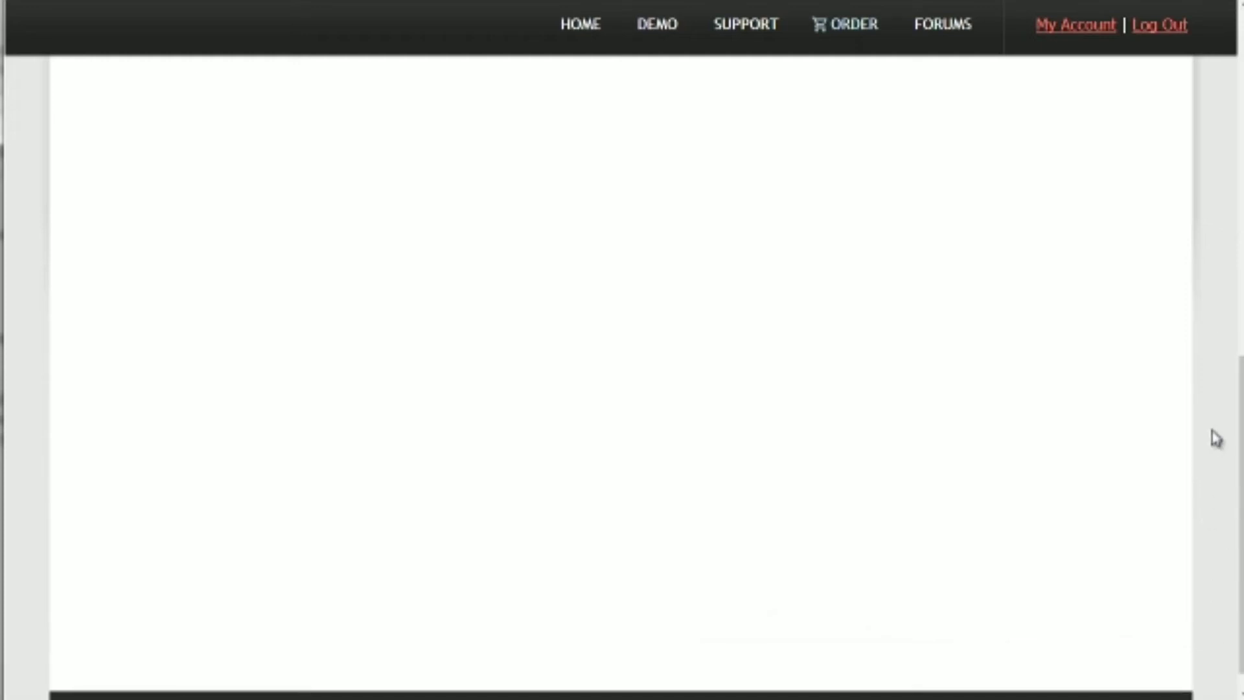
scroll(1215, 447, "up", 4)
scroll(1217, 440, "up", 5)
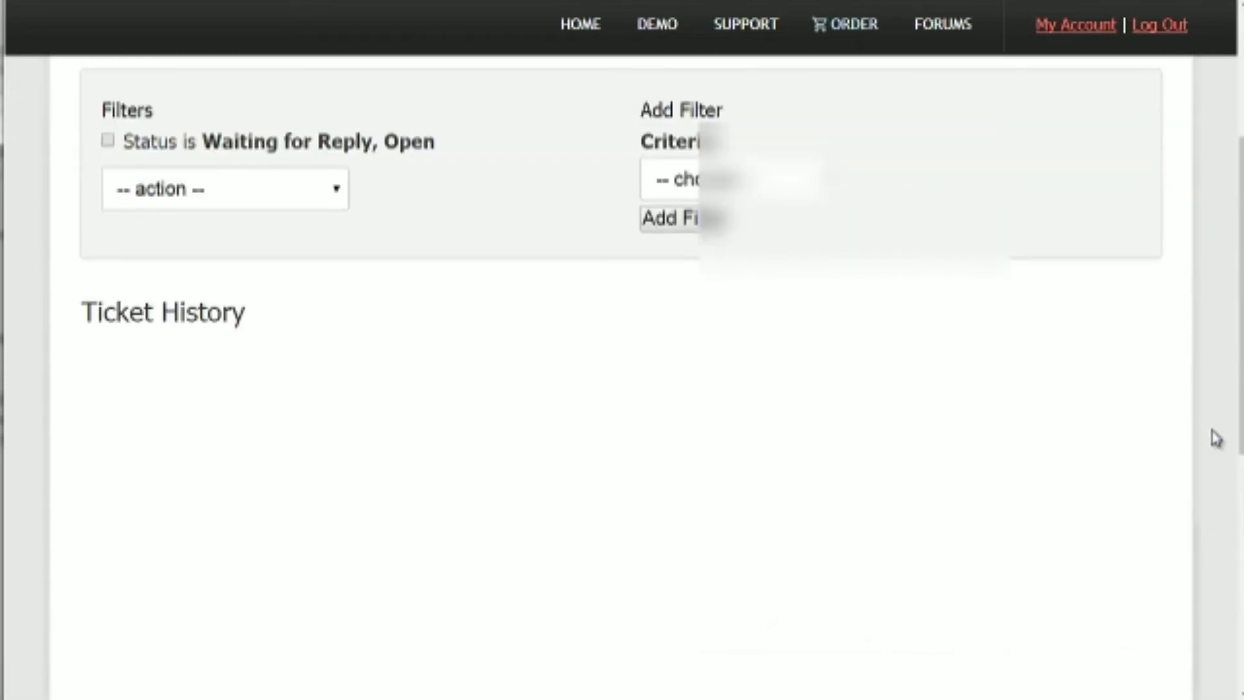
scroll(1216, 439, "down", 5)
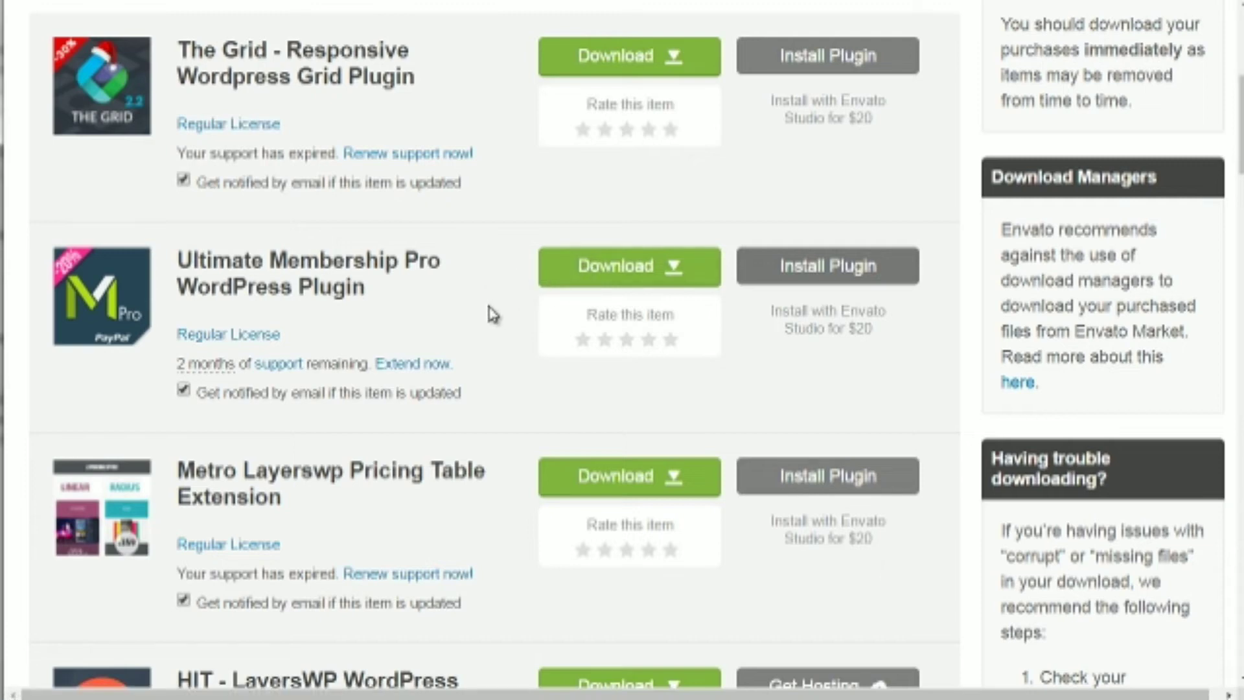
Step: Download all files and documentation for the Ultimate Membership Pro WordPress Plugin from the Envato purchases
mouse_move(81, 276)
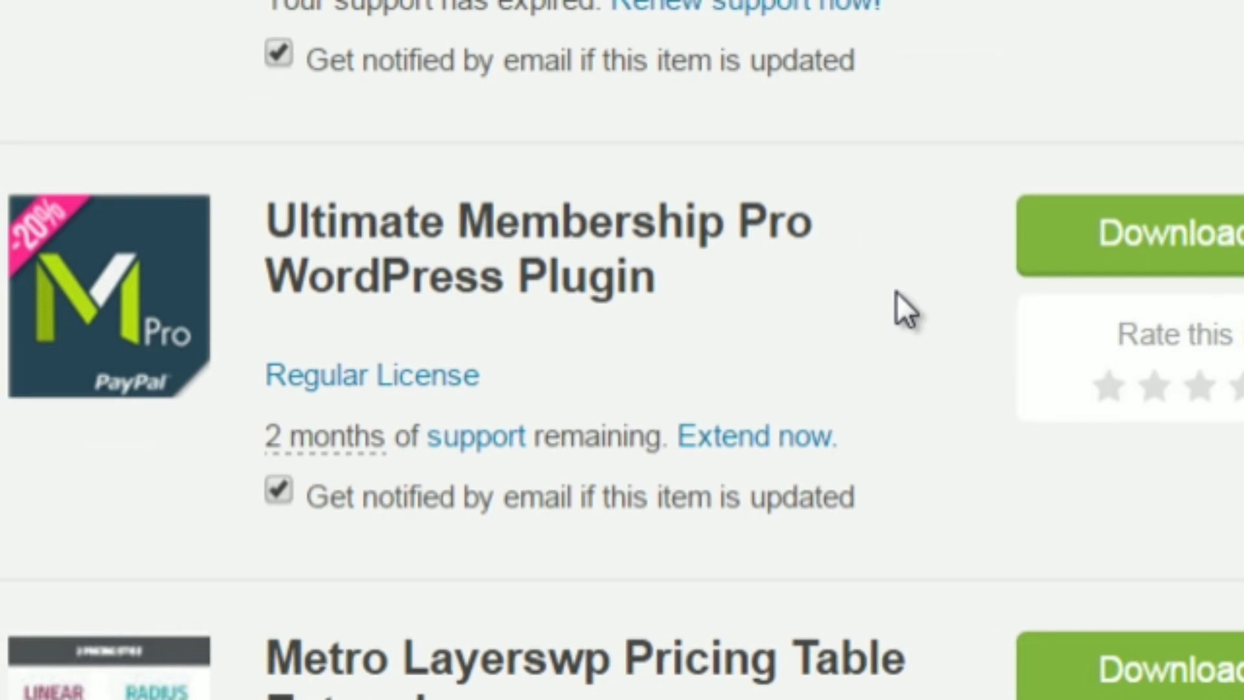
left_click(1188, 252)
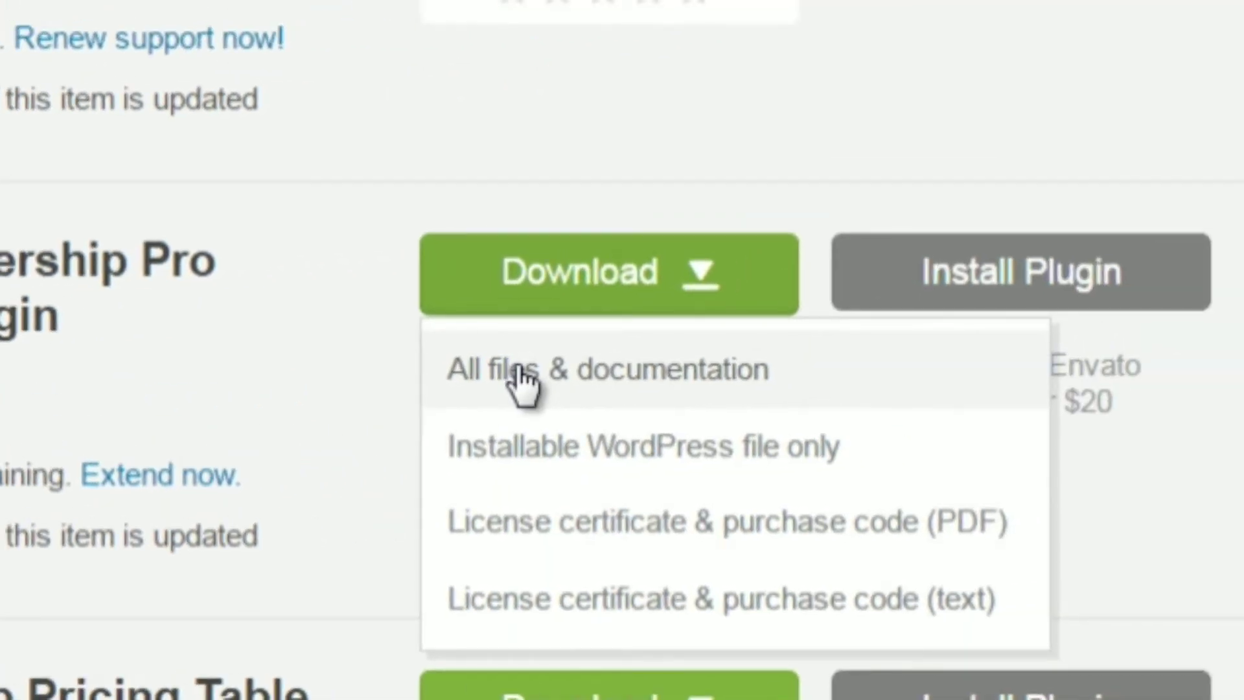
left_click(348, 318)
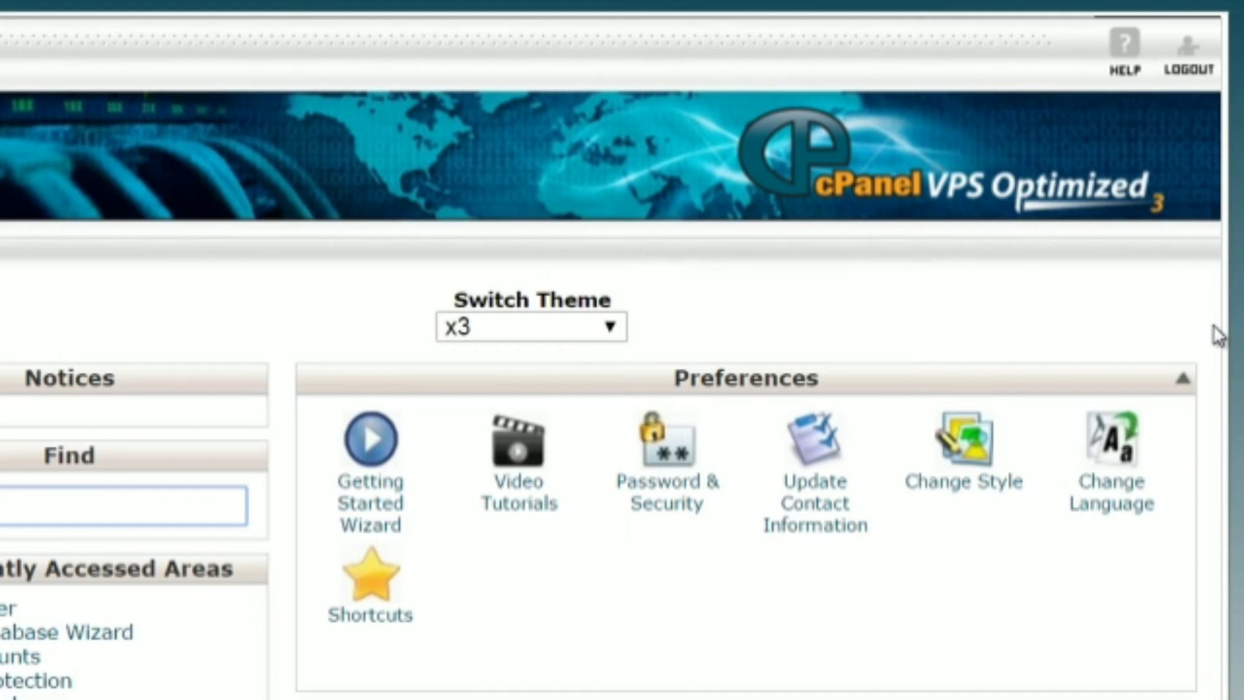
Step: In cPanel, open Fantastico De Luxe and bring up its WordPress installation form
scroll(1218, 336, "down", 10)
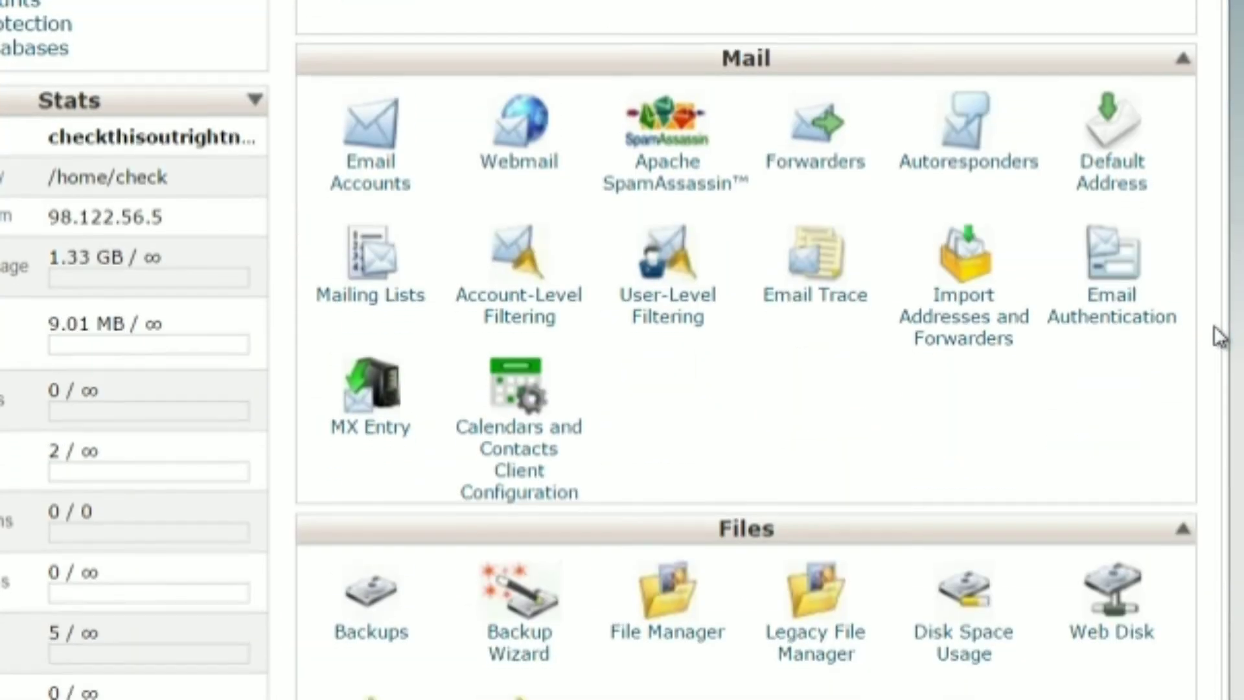
scroll(1218, 336, "down", 15)
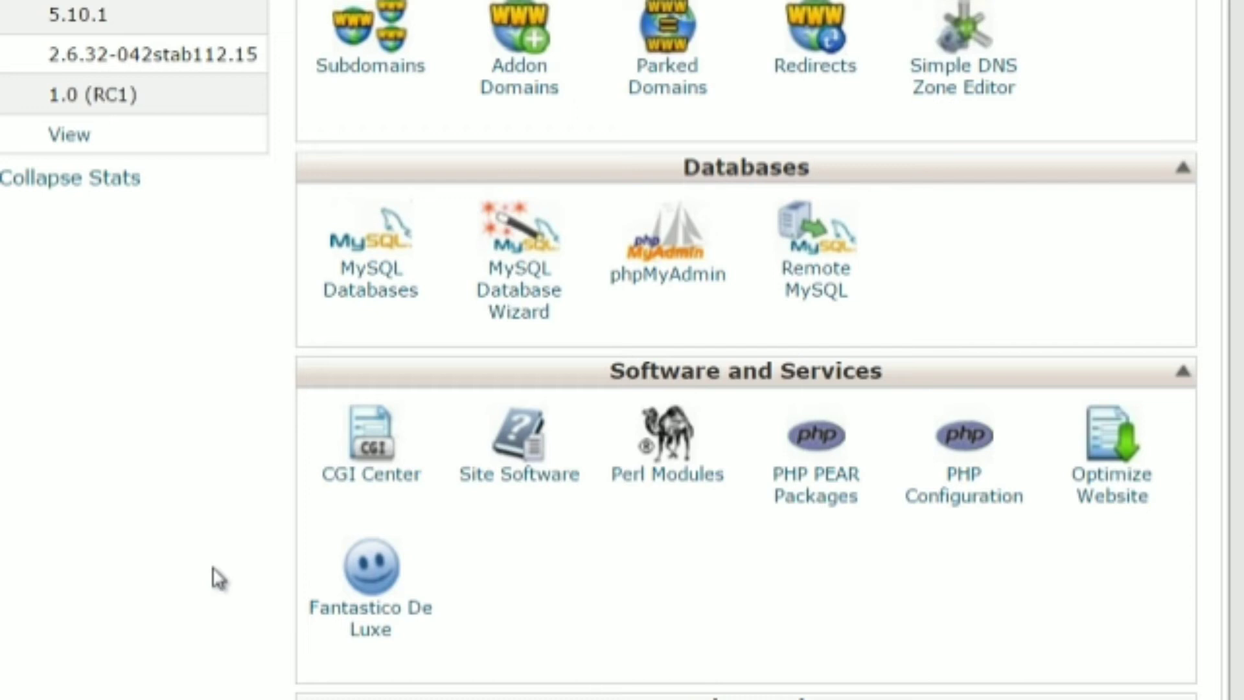
left_click(360, 616)
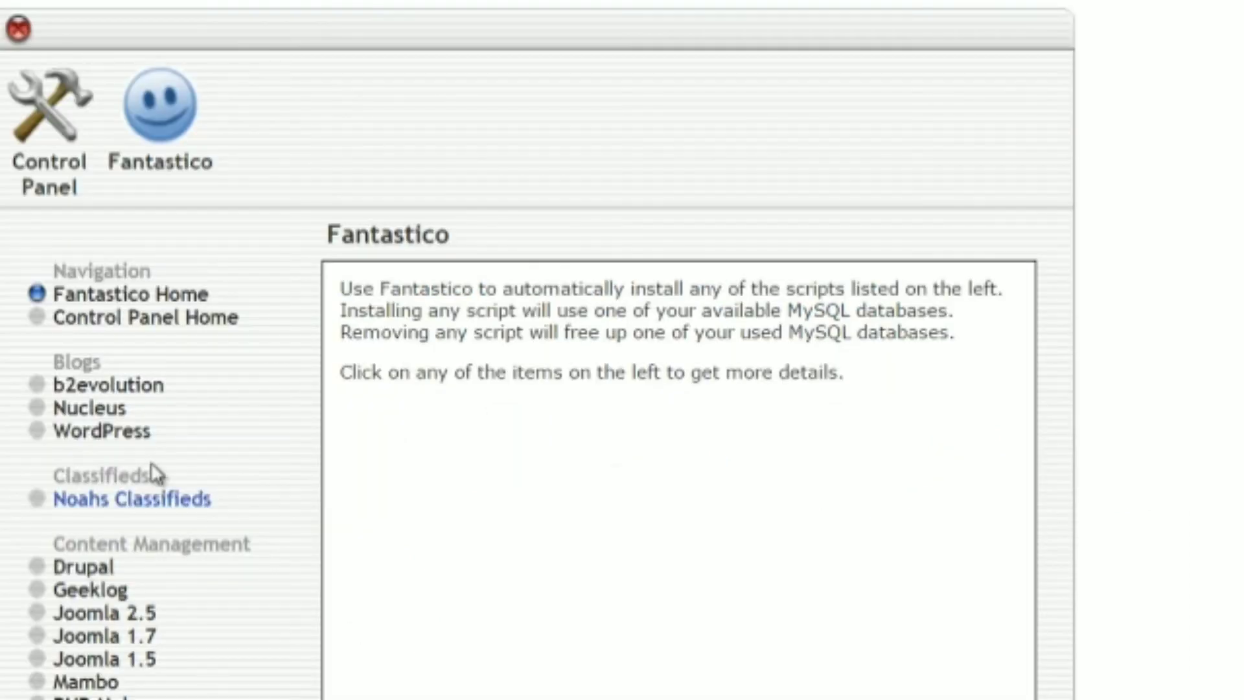
left_click(116, 432)
scroll(637, 389, "down", 1)
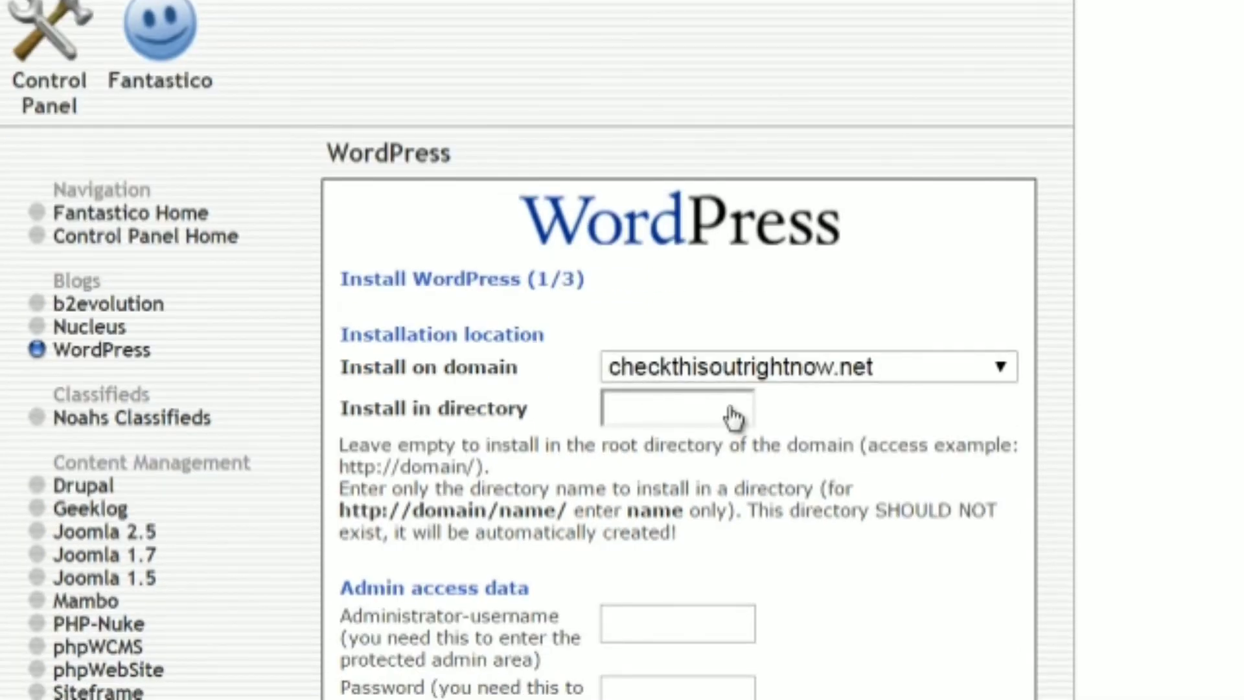
Step: Go over the installation form's location, admin access and base configuration fields, dismissing the form-fill popup
left_click(736, 417)
scroll(1060, 362, "down", 1)
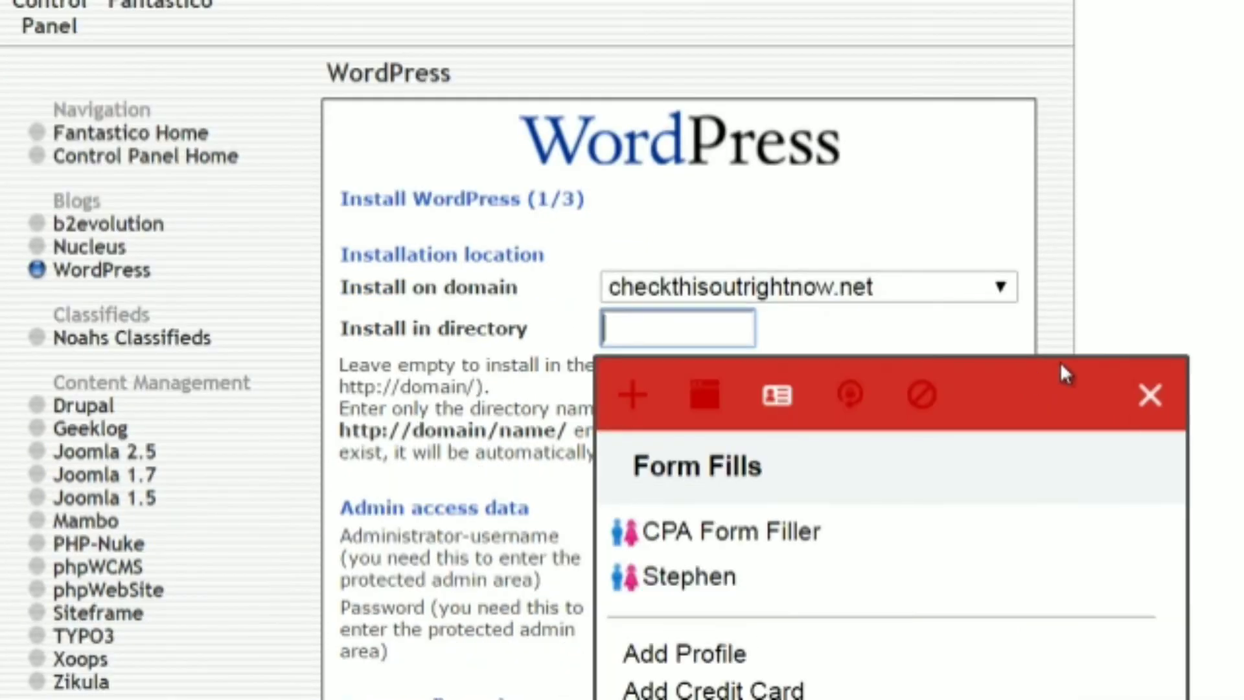
left_click(1171, 379)
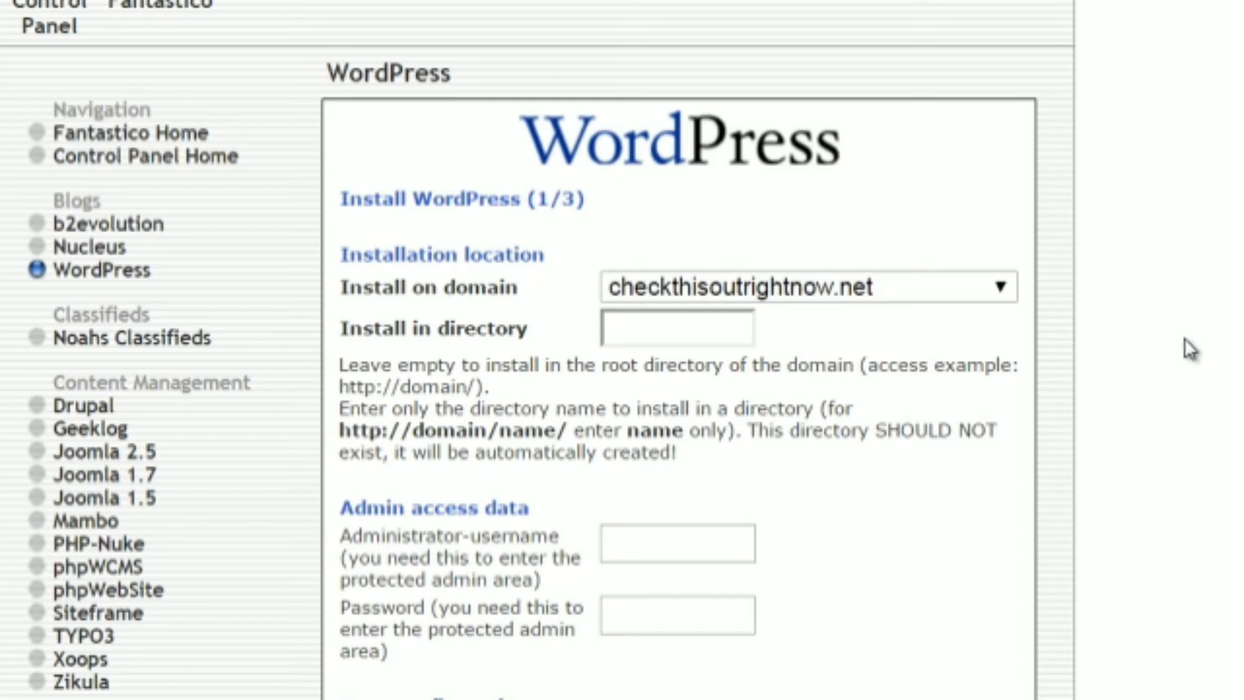
scroll(1180, 349, "down", 1)
scroll(1167, 342, "up", 1)
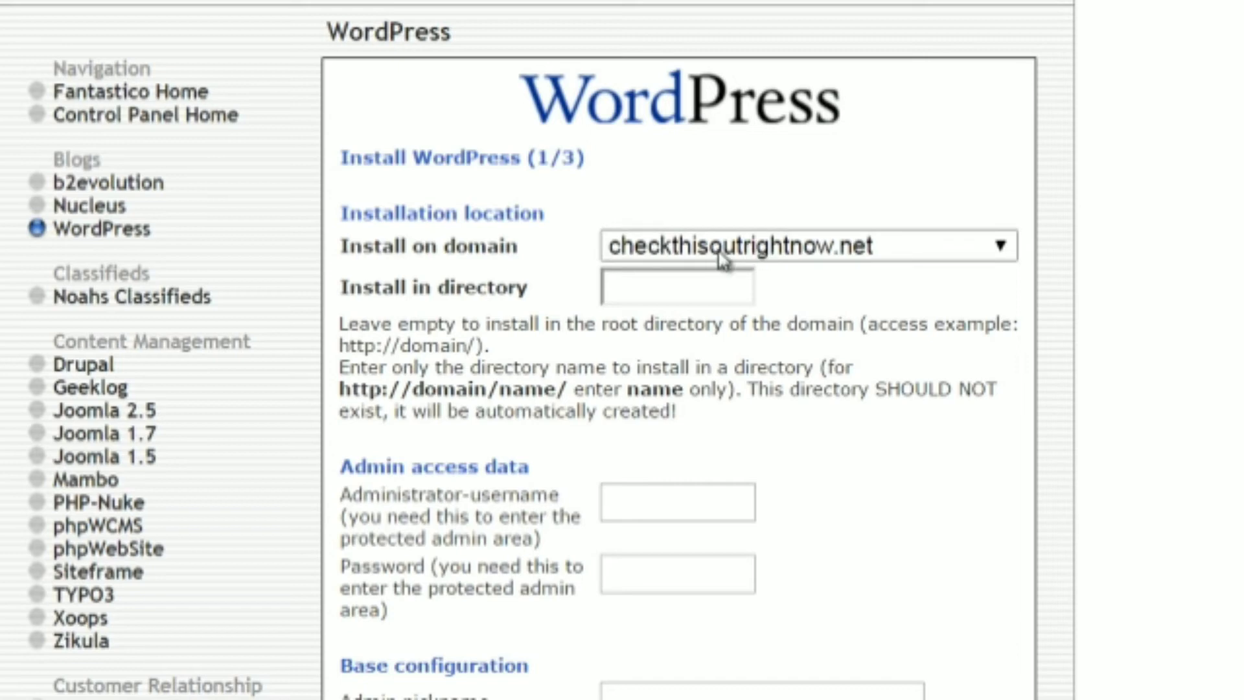
left_click(641, 288)
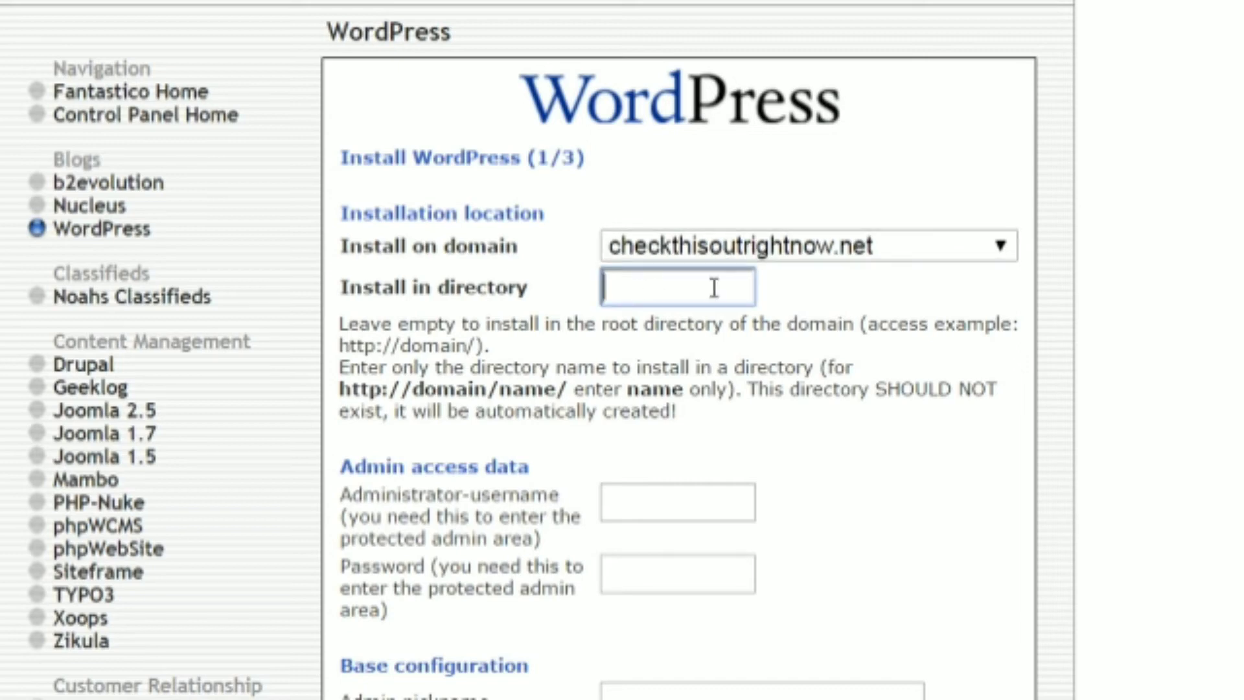
left_click(667, 585)
scroll(945, 550, "down", 2)
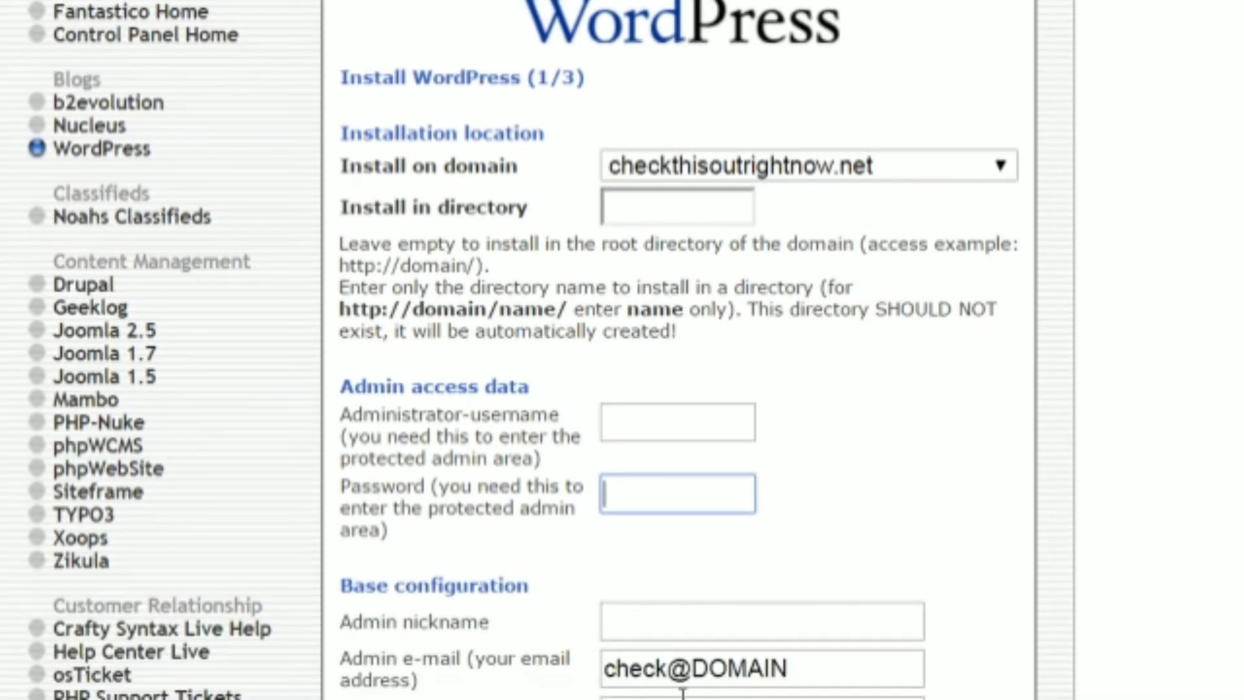
left_click(762, 698)
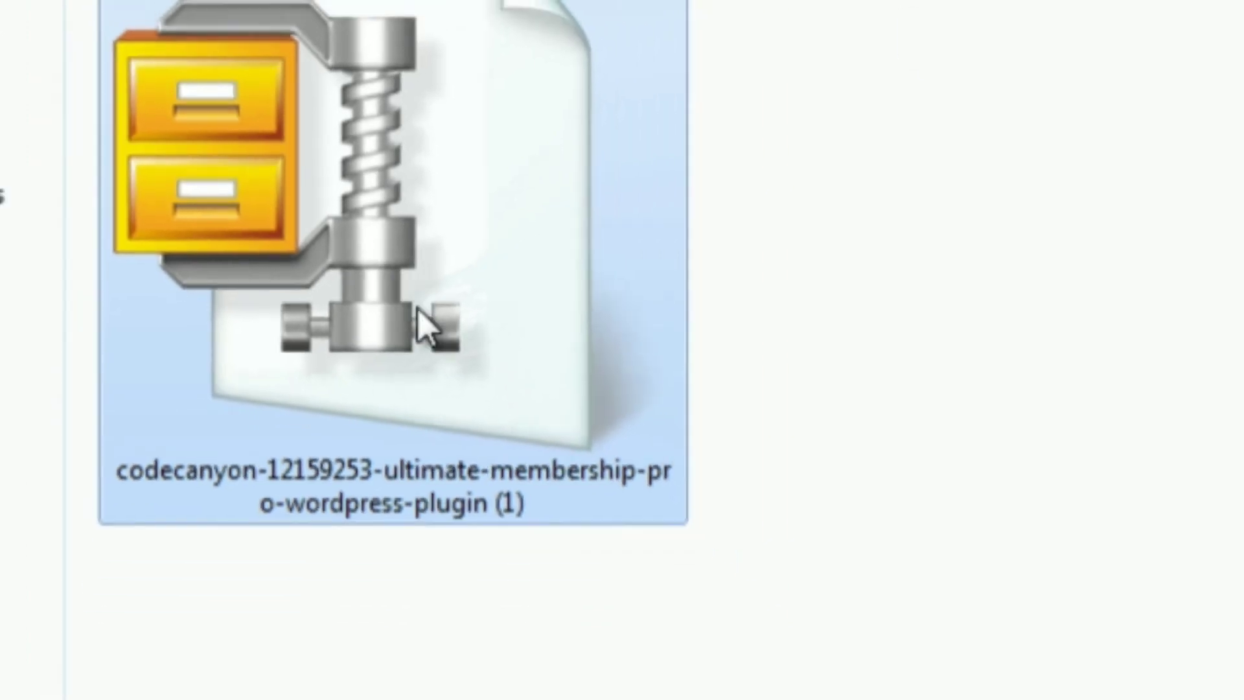
Step: Extract the downloaded codecanyon-12159253-ultimate-membership-pro-wordpress-plugin (1) archive and open its Main Files folder
right_click(473, 344)
left_click(444, 548)
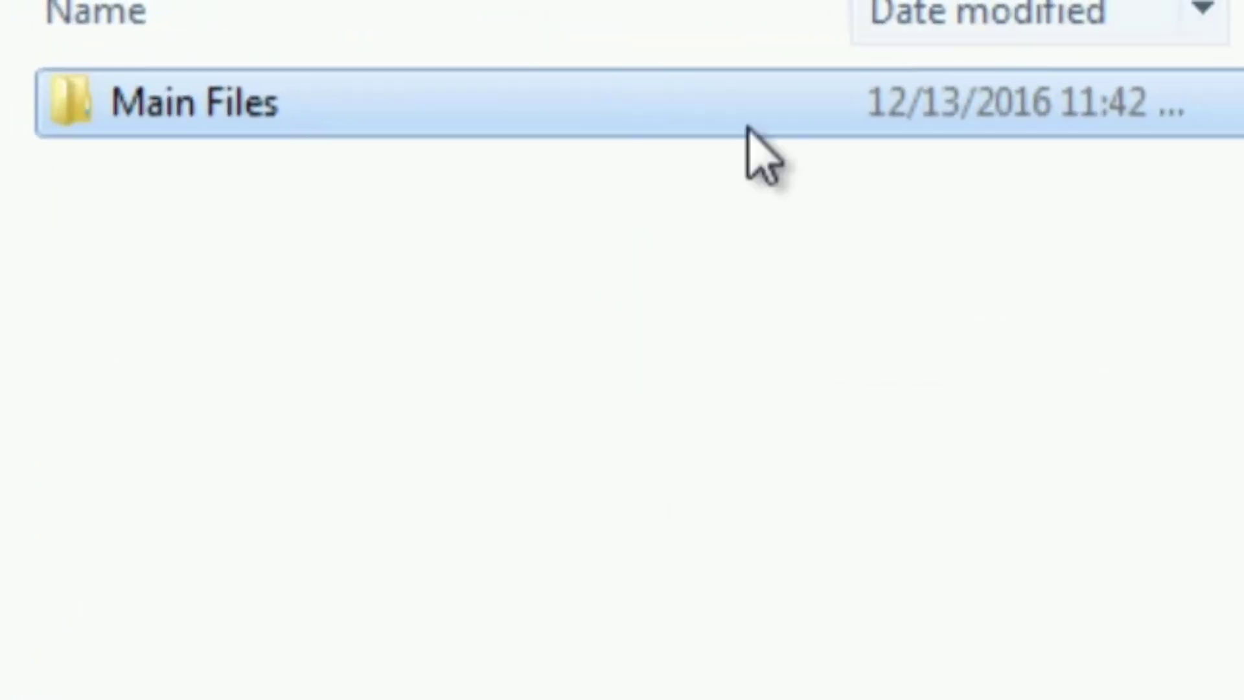
double_click(367, 118)
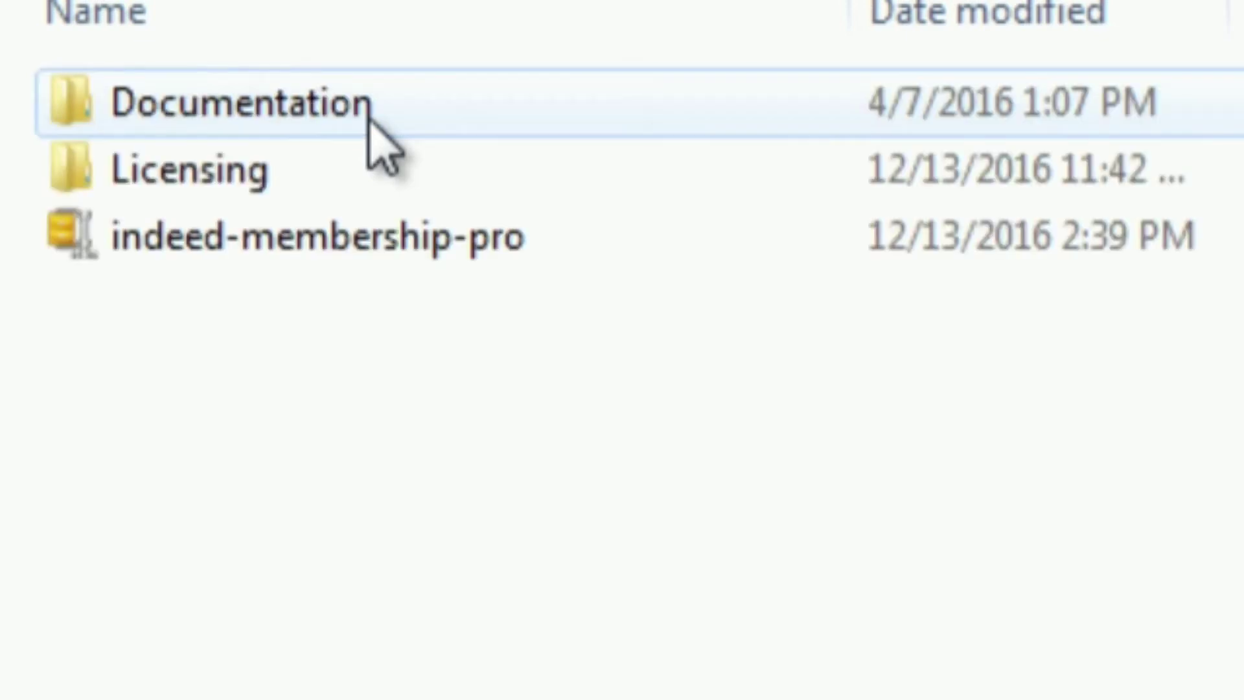
Step: Open the index file in the Documentation folder and read the plugin's files, install and activation instructions
double_click(335, 125)
left_click(250, 171)
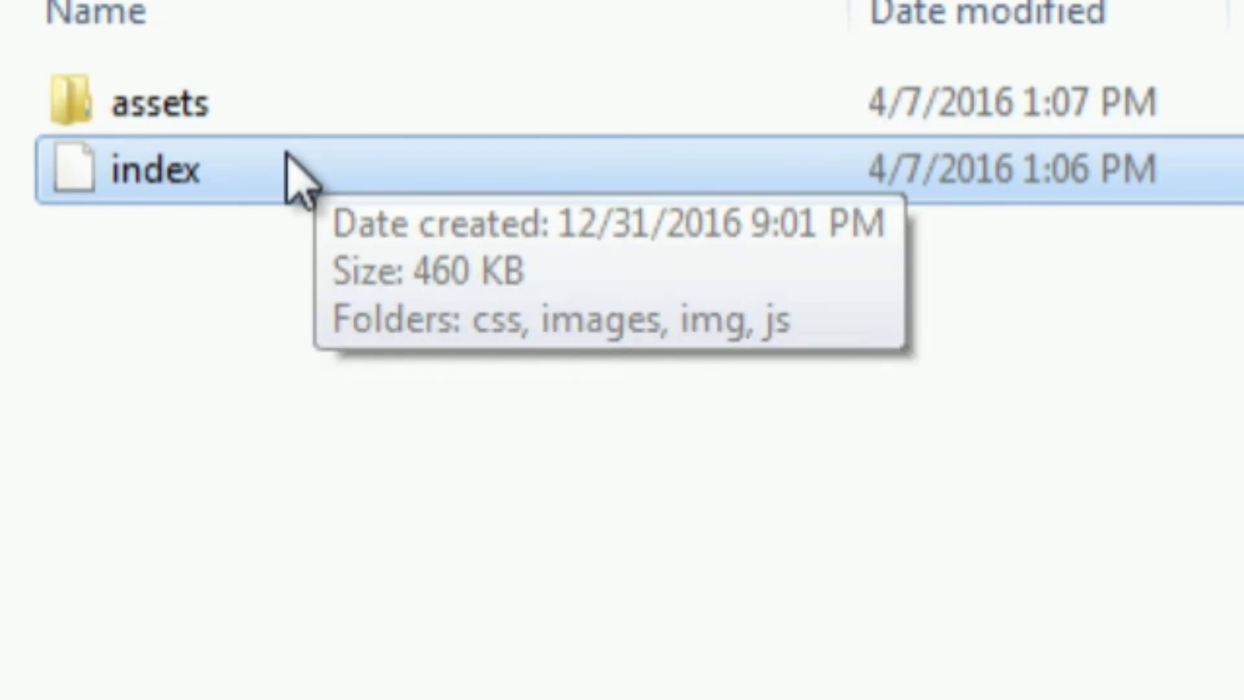
double_click(263, 194)
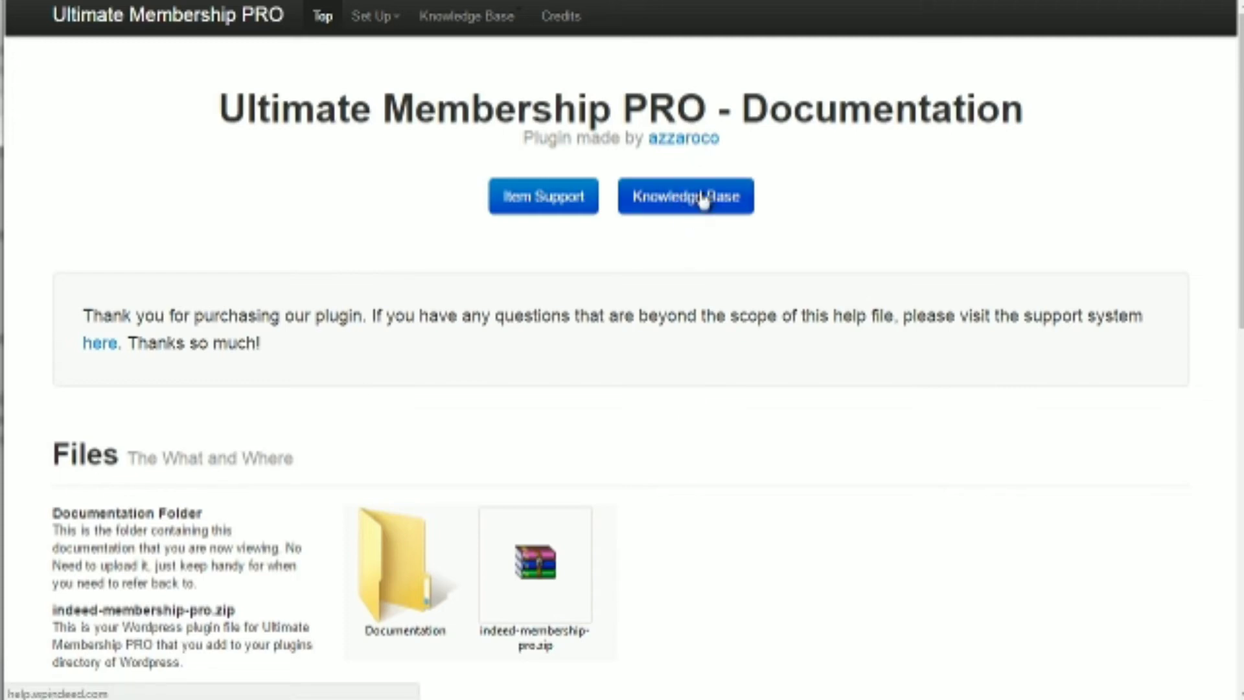
scroll(555, 383, "down", 2)
scroll(629, 366, "down", 4)
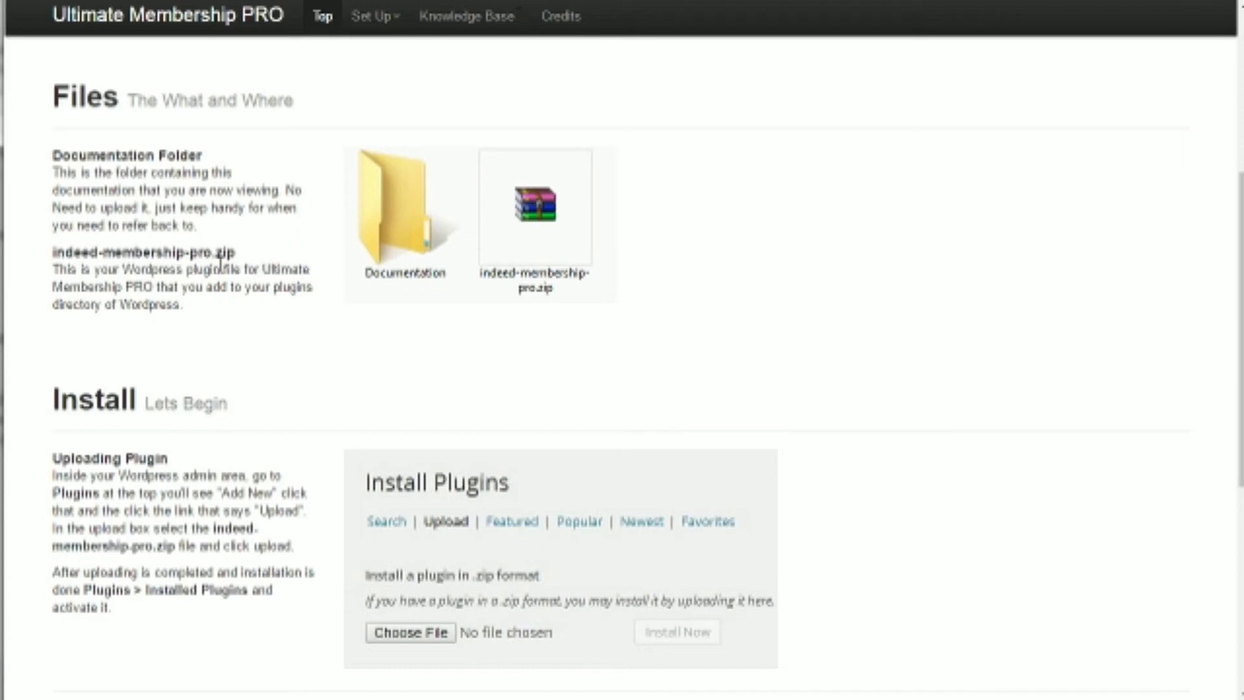
left_click_drag(221, 268, 228, 309)
scroll(311, 445, "down", 3)
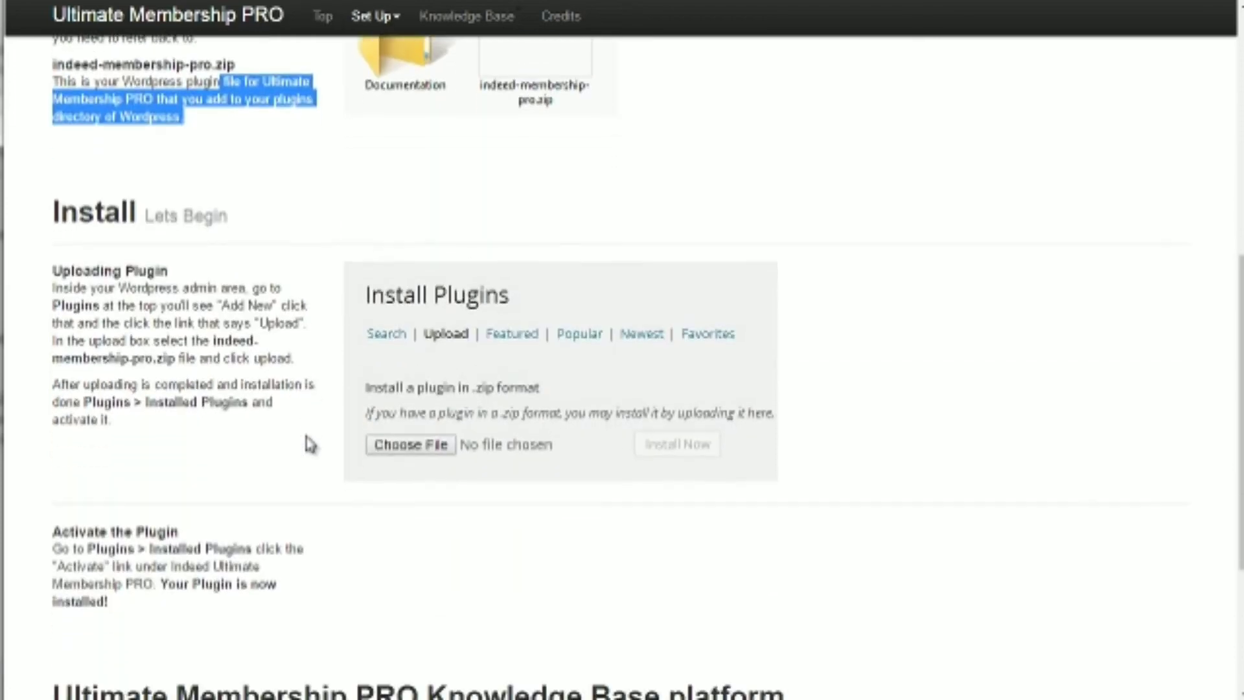
scroll(311, 445, "down", 4)
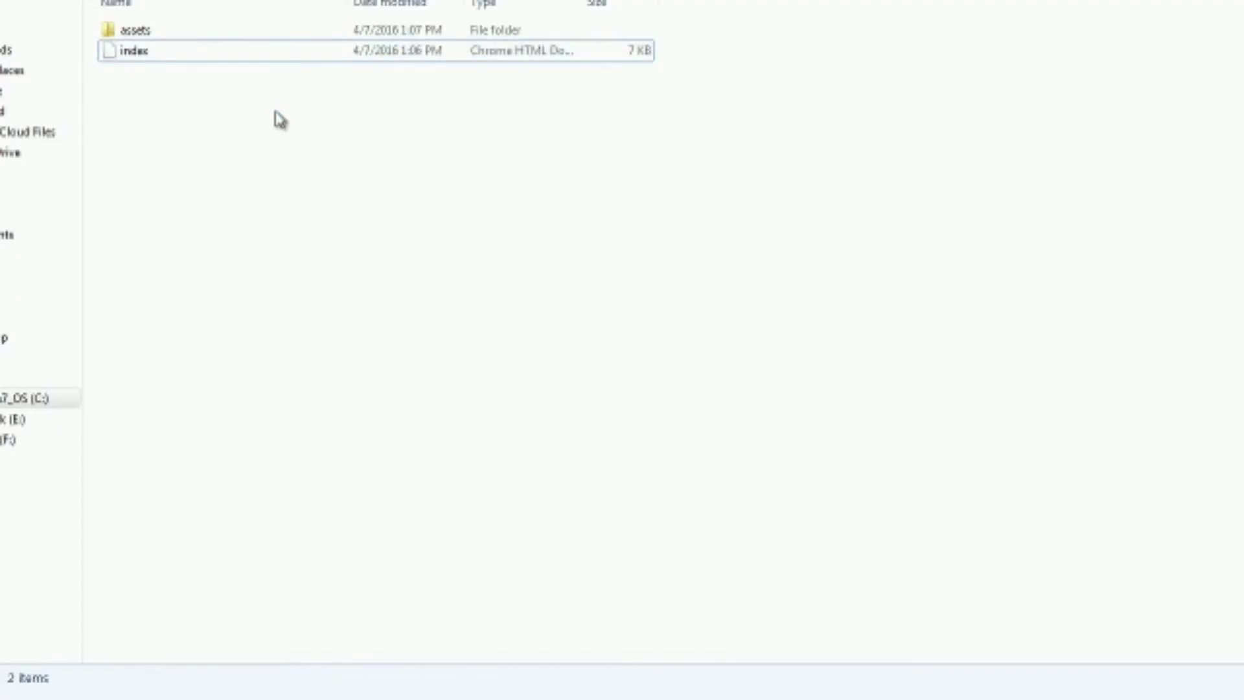
Step: Return to the Main Files folder and select the indeed-membership-pro zip file
key("BackSpace")
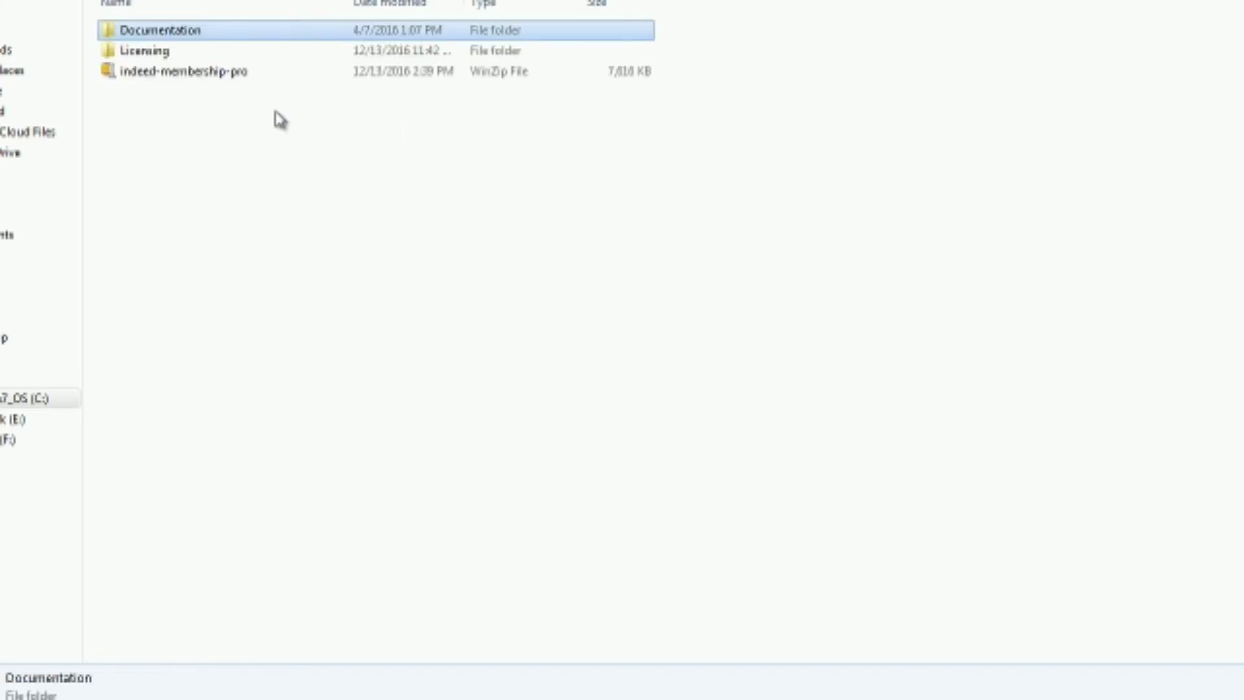
left_click(257, 77)
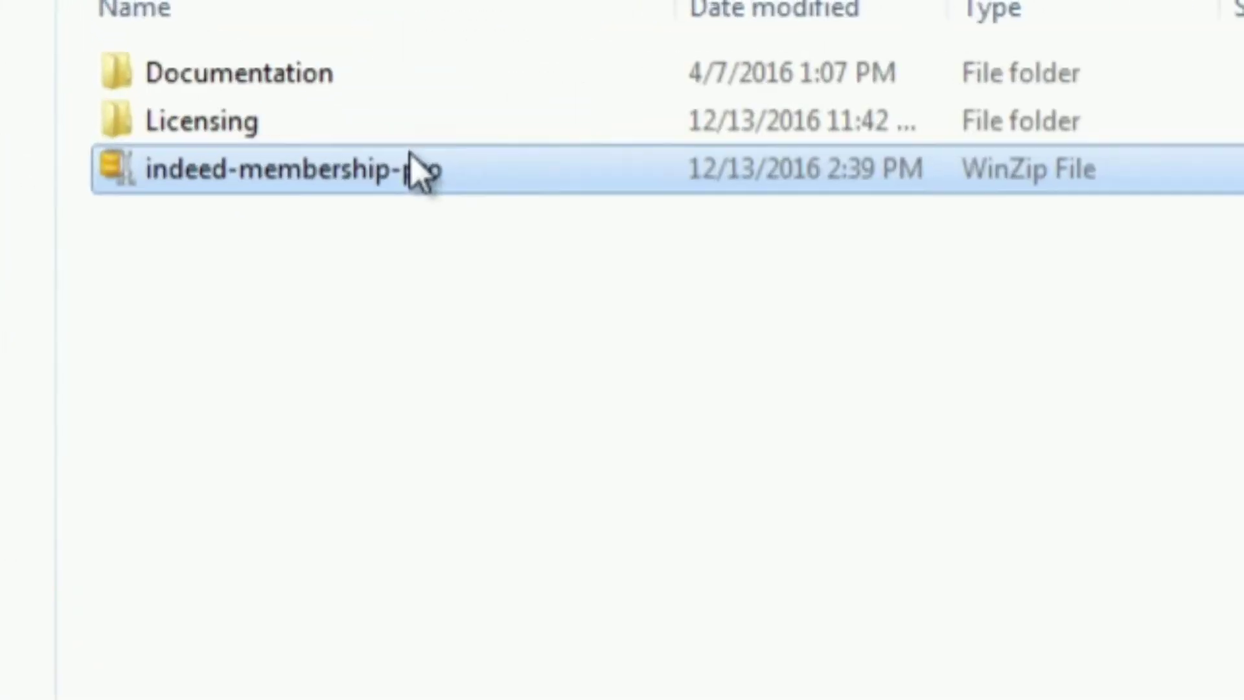
mouse_move(238, 71)
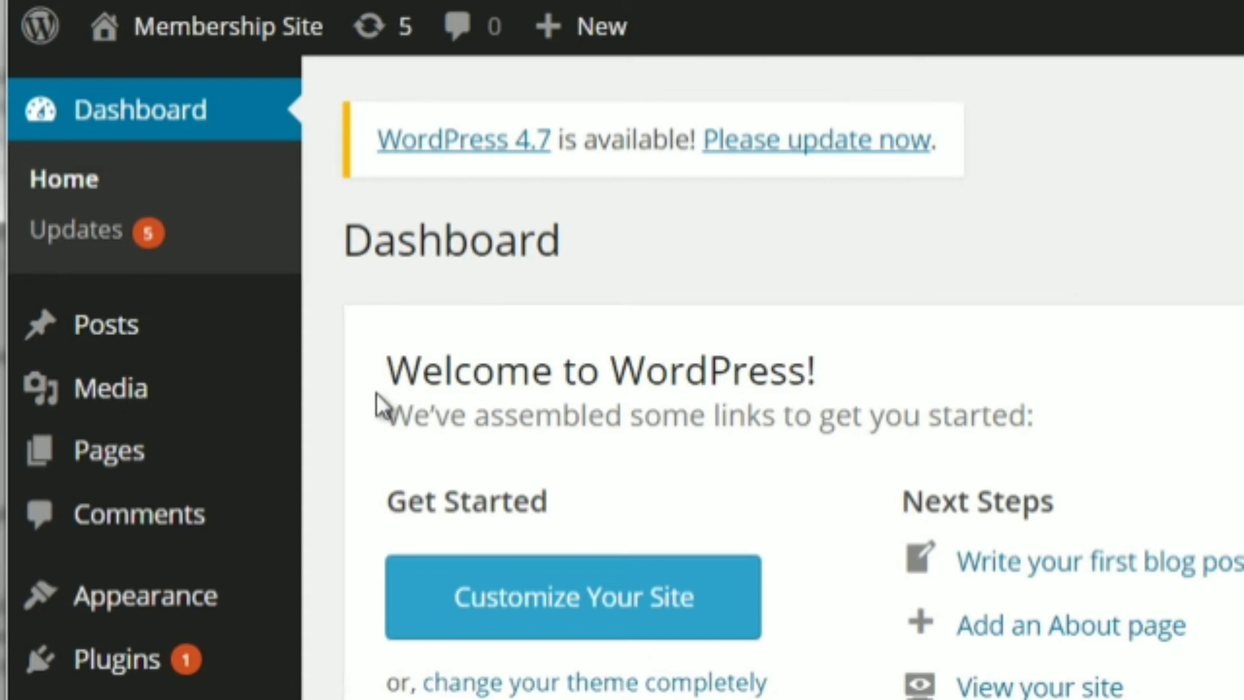
Step: In the Membership Site's WordPress admin, go to add a new plugin by uploading a zip file
mouse_move(172, 675)
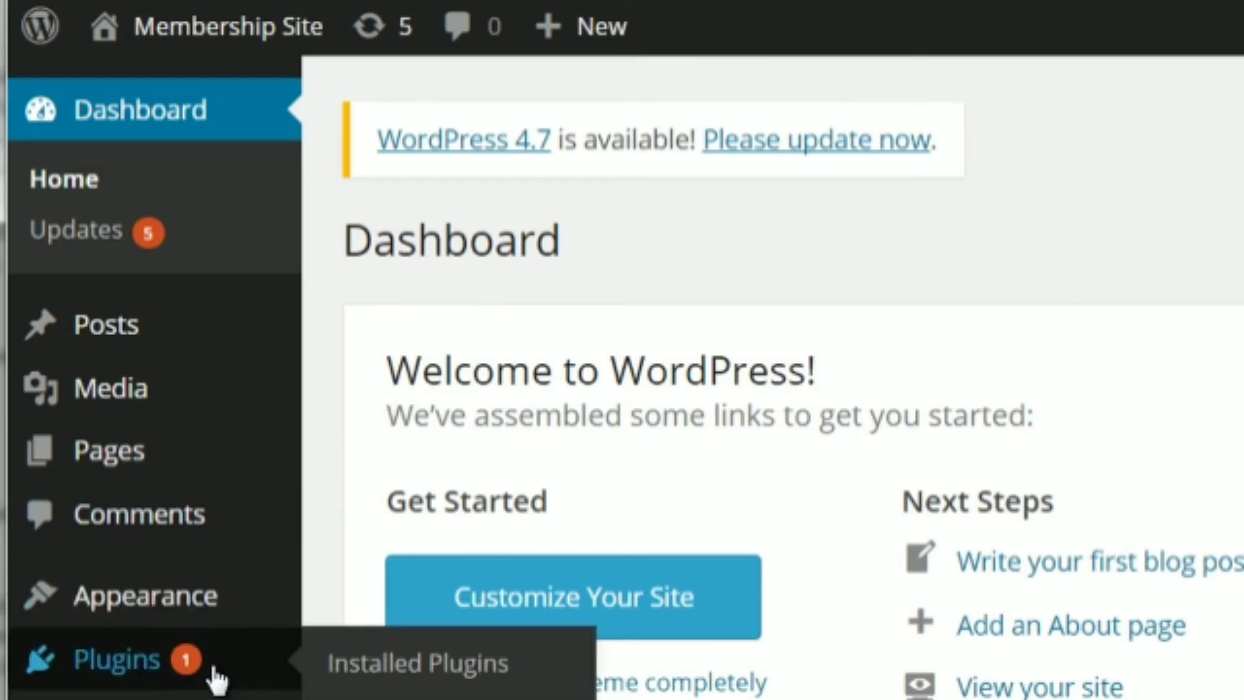
left_click(336, 673)
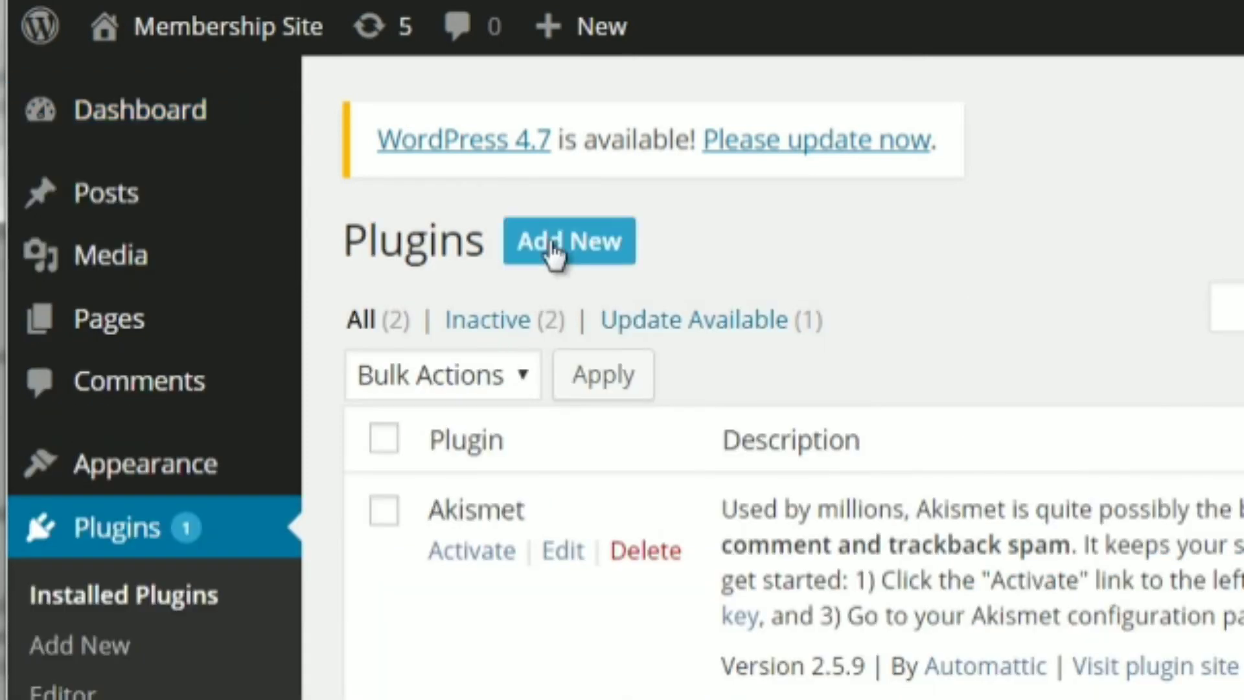
left_click(550, 243)
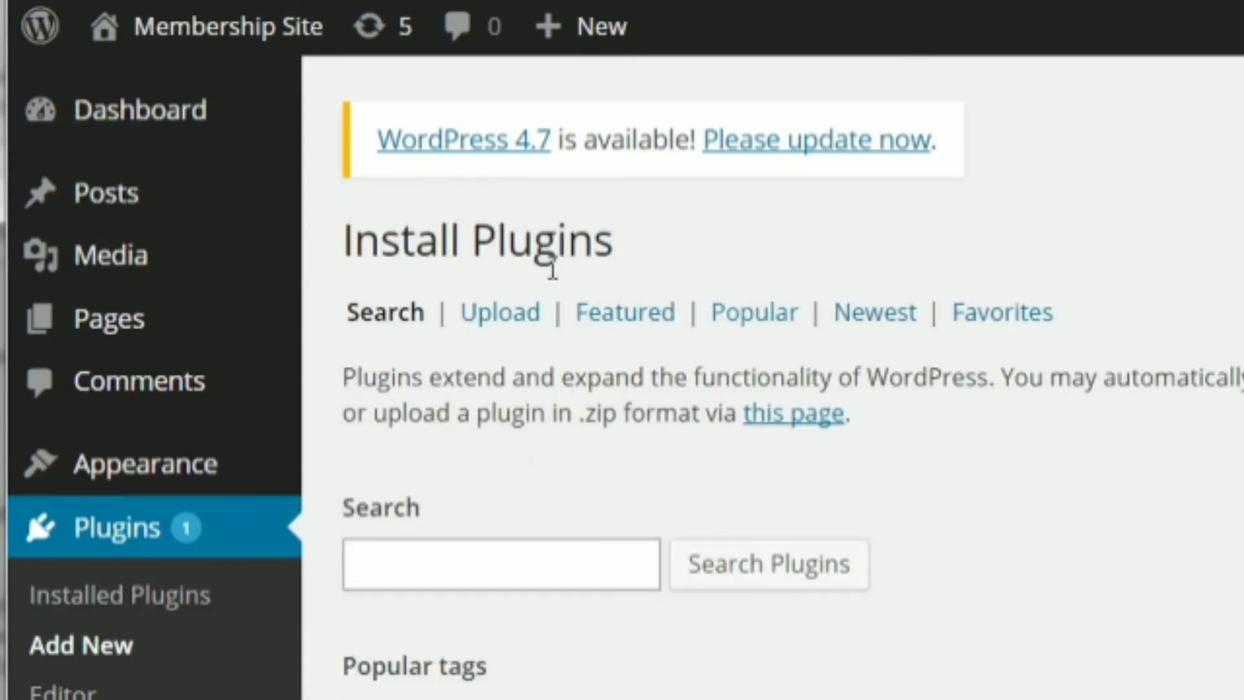
left_click(478, 324)
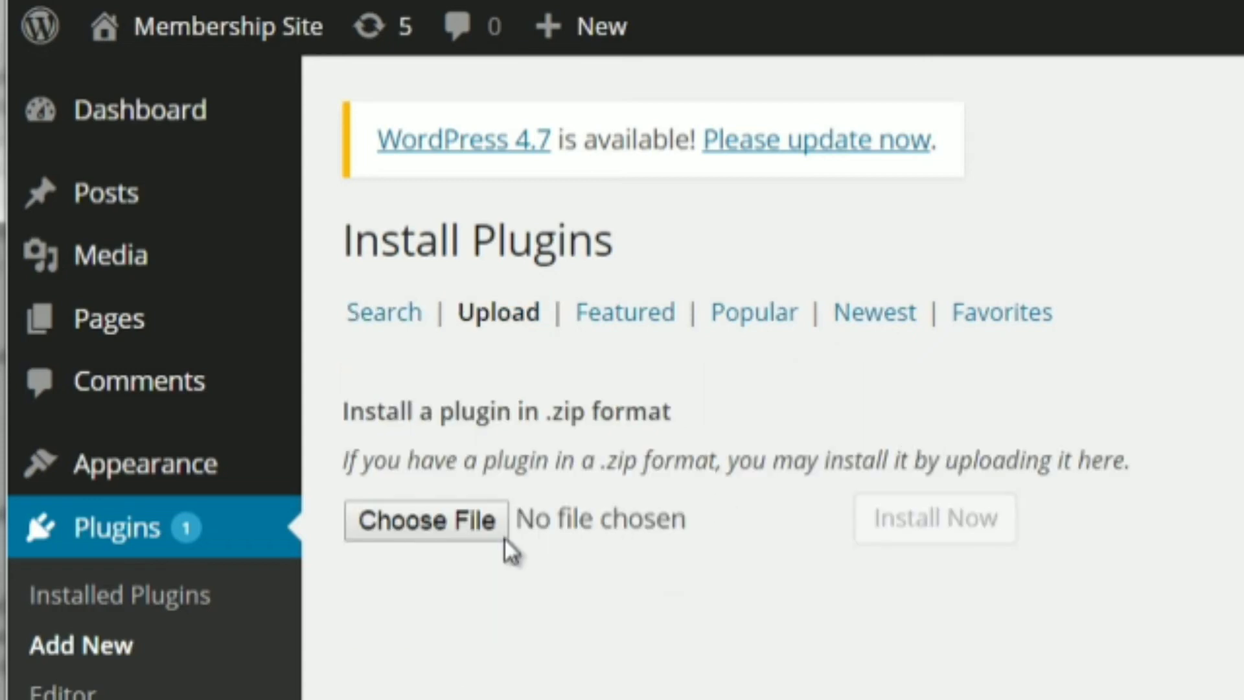
Step: Choose the indeed-membership-pro zip for upload, install it and activate the plugin
left_click(437, 523)
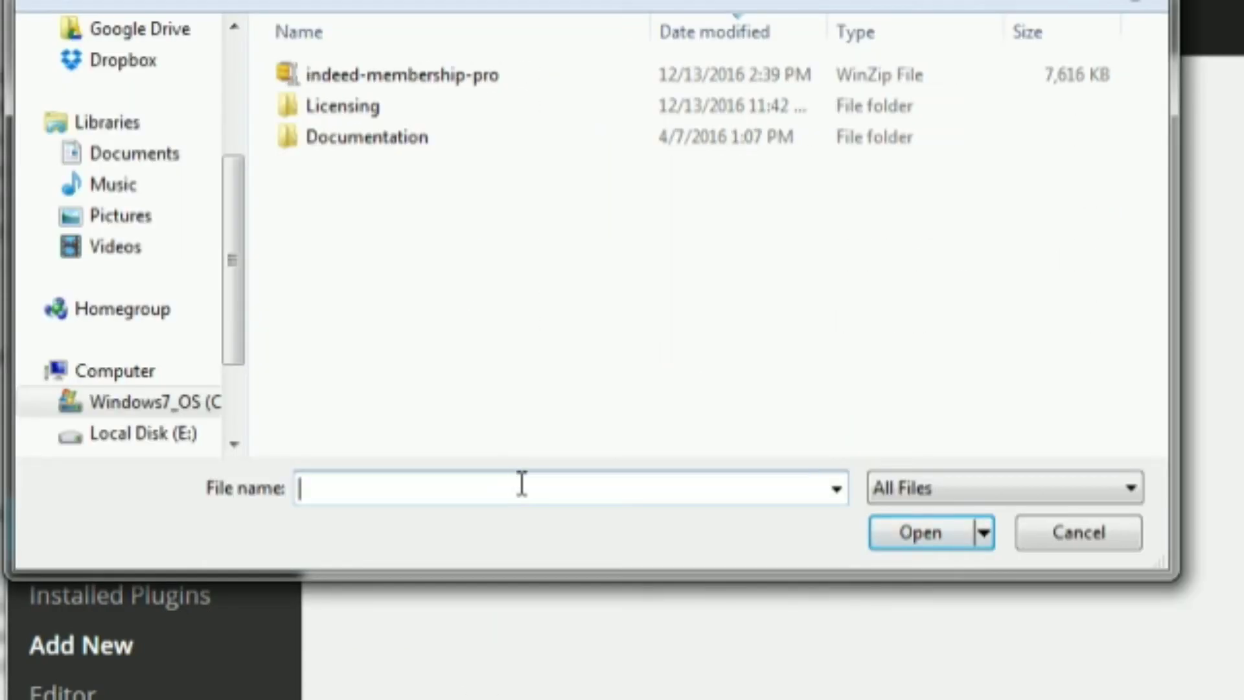
left_click(485, 87)
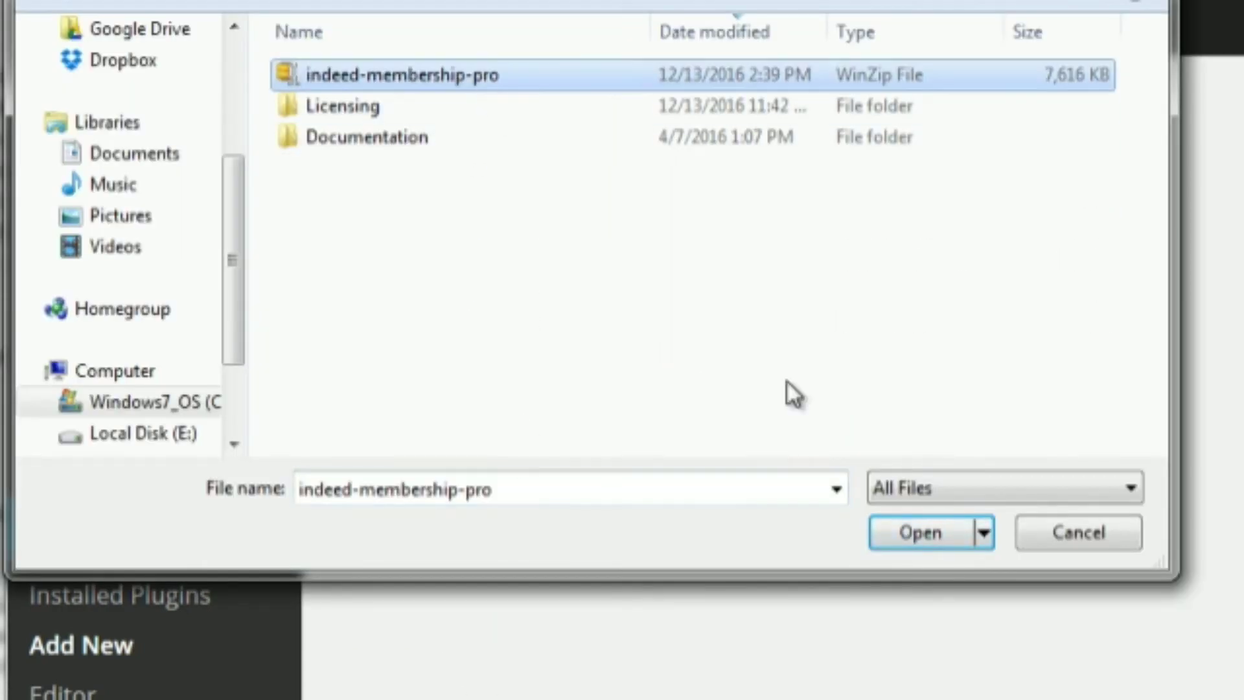
left_click(910, 528)
left_click(911, 529)
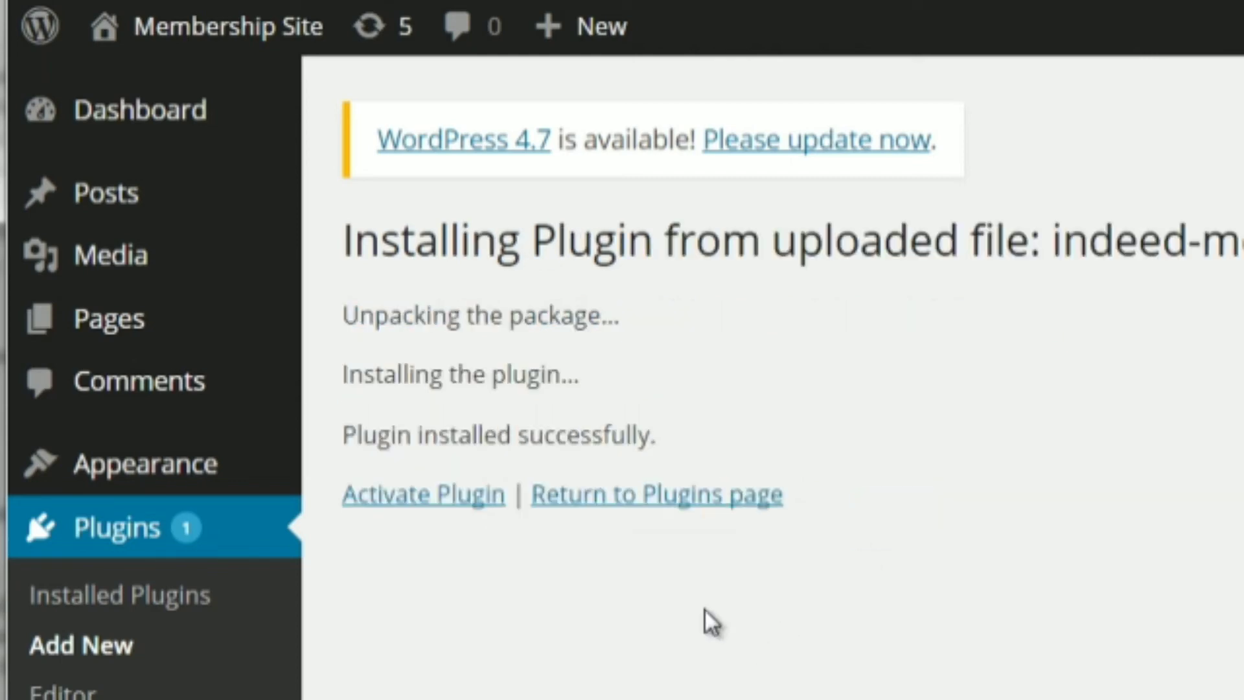
left_click(487, 504)
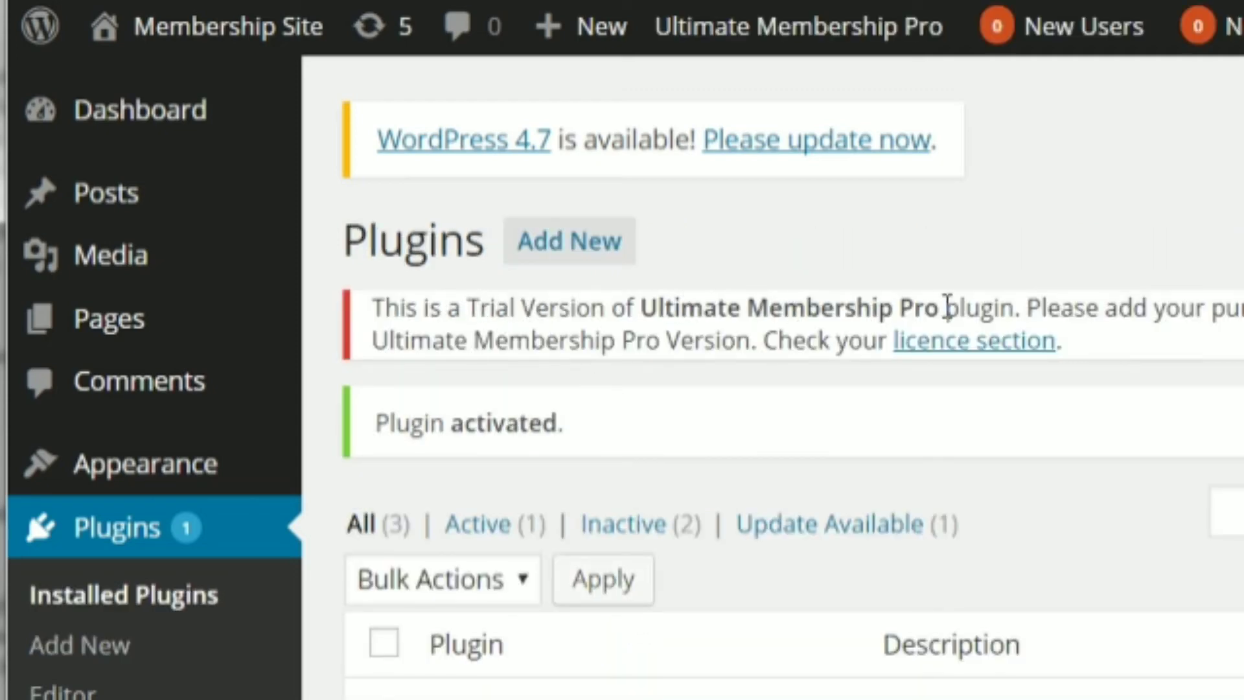
Step: Open the licence section of Ultimate Membership Pro and read where to find the purchase code
left_click(1003, 346)
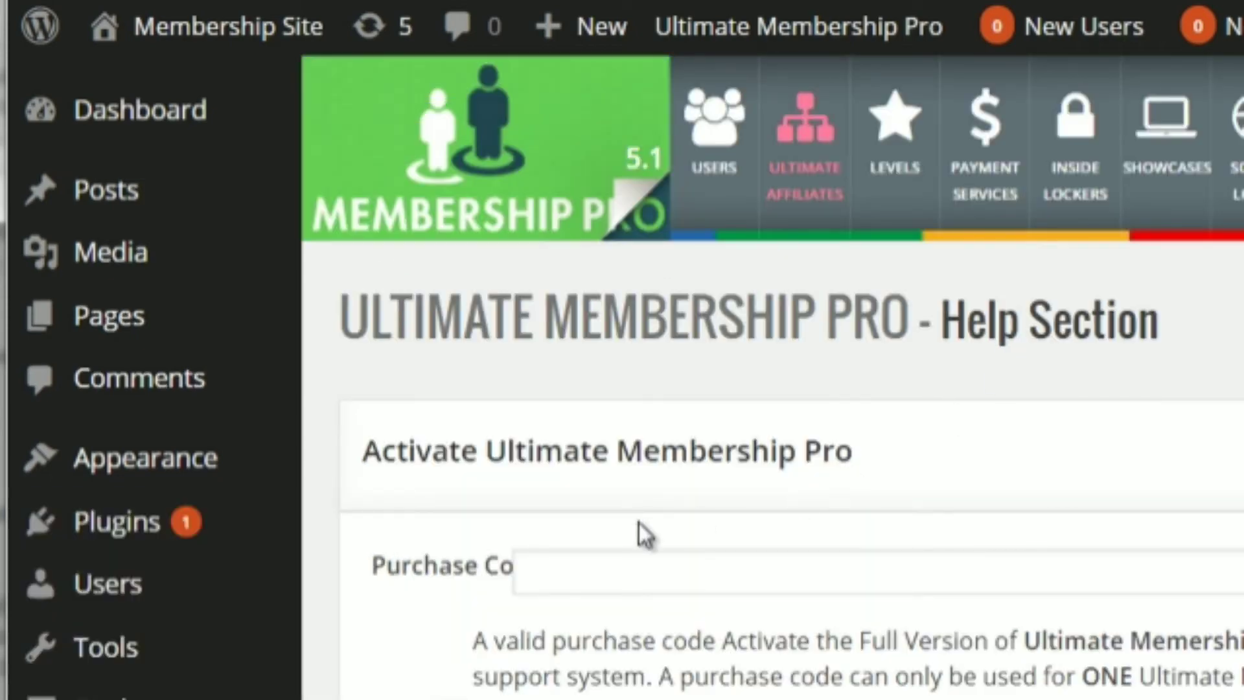
left_click(557, 577)
scroll(450, 634, "down", 5)
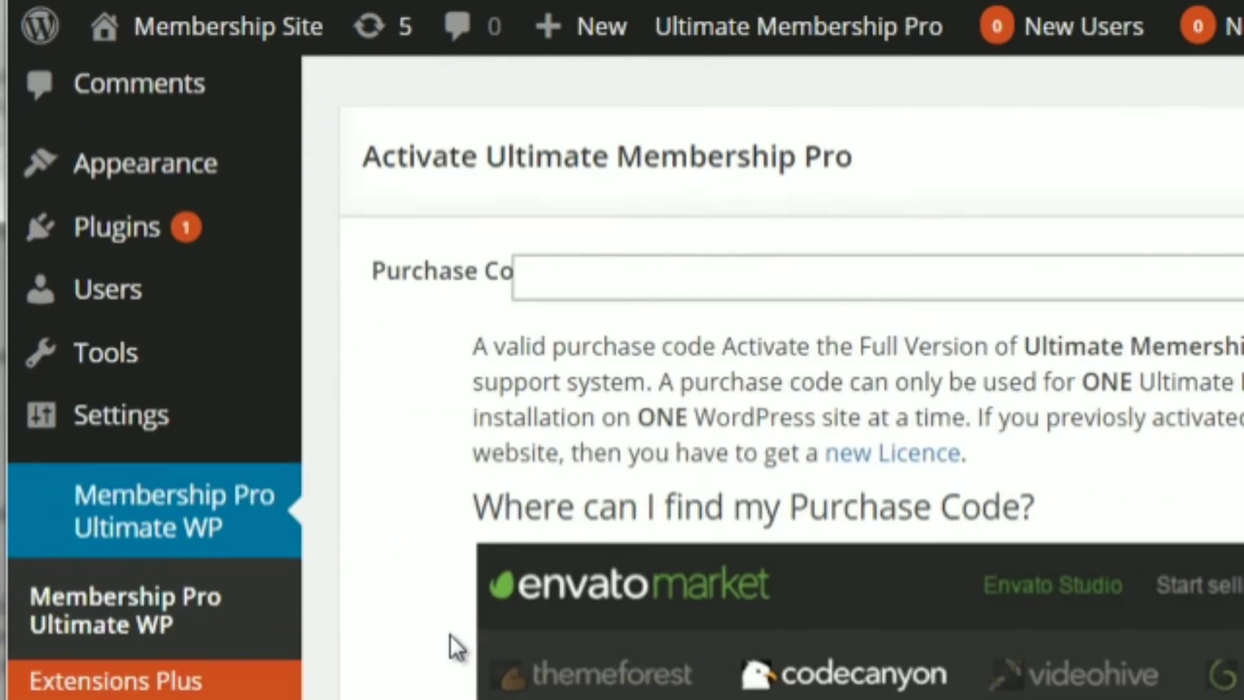
scroll(449, 635, "down", 10)
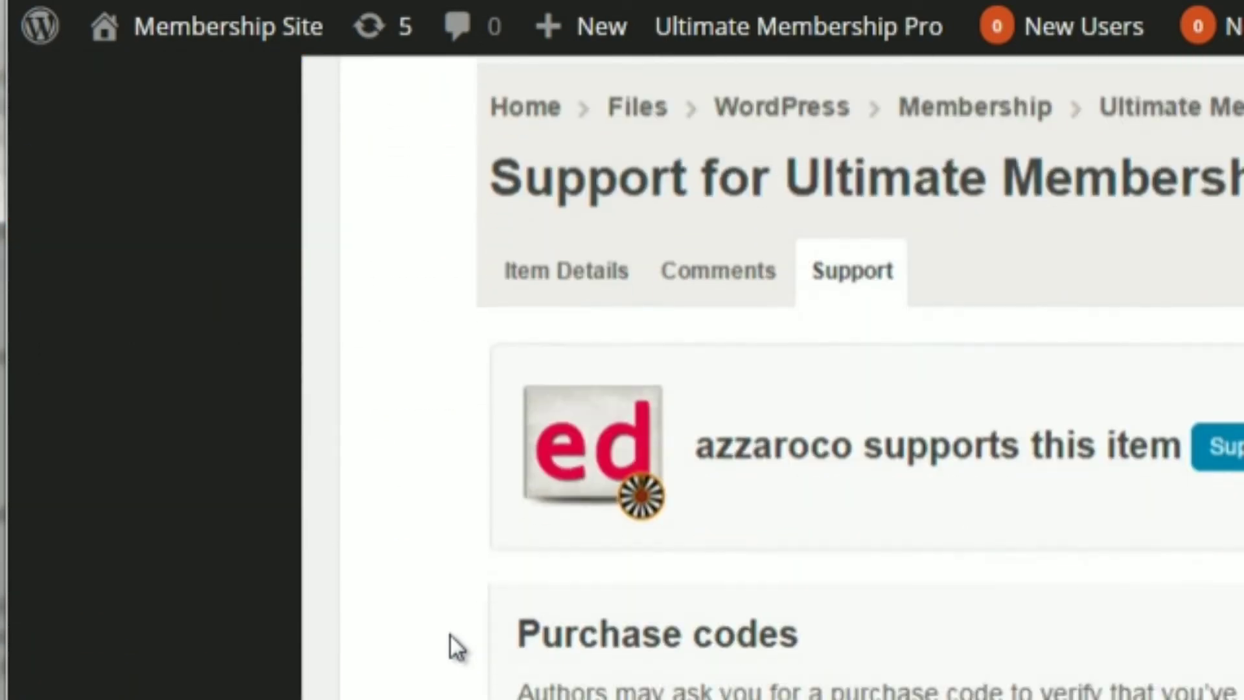
Step: Retrieve the purchase code for Ultimate Membership Pro WordPress Plugin from the Envato downloads and activate the full version with it
scroll(450, 635, "down", 2)
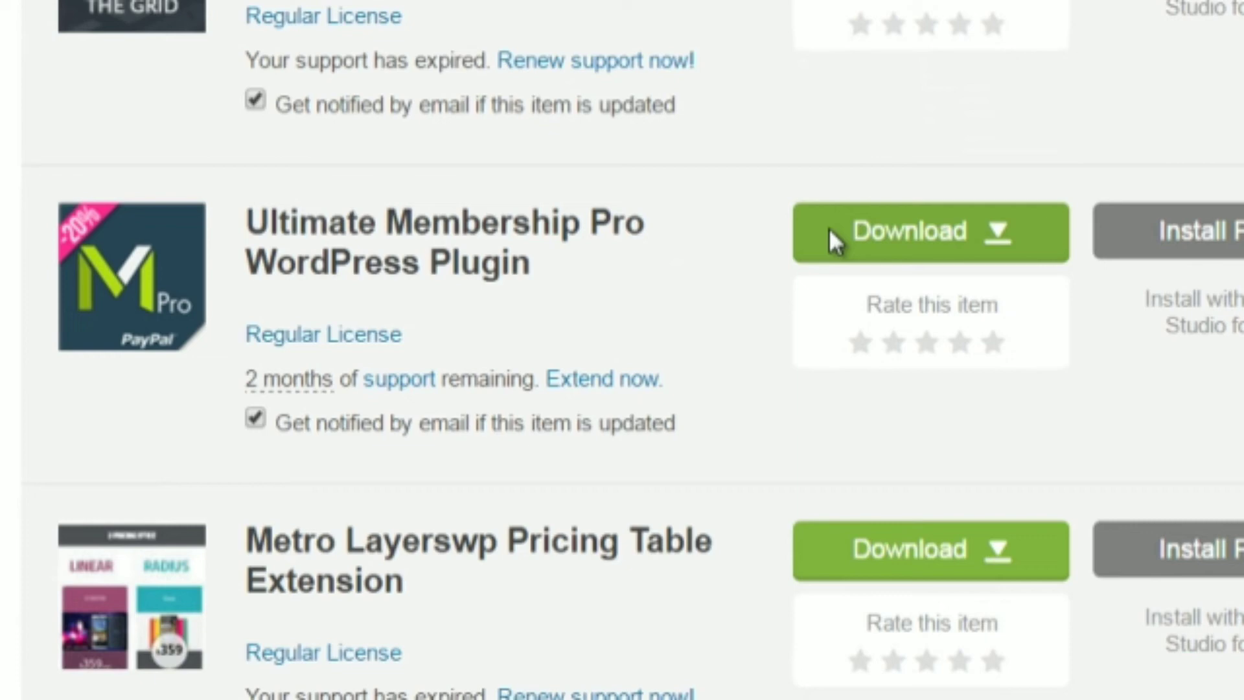
left_click(852, 411)
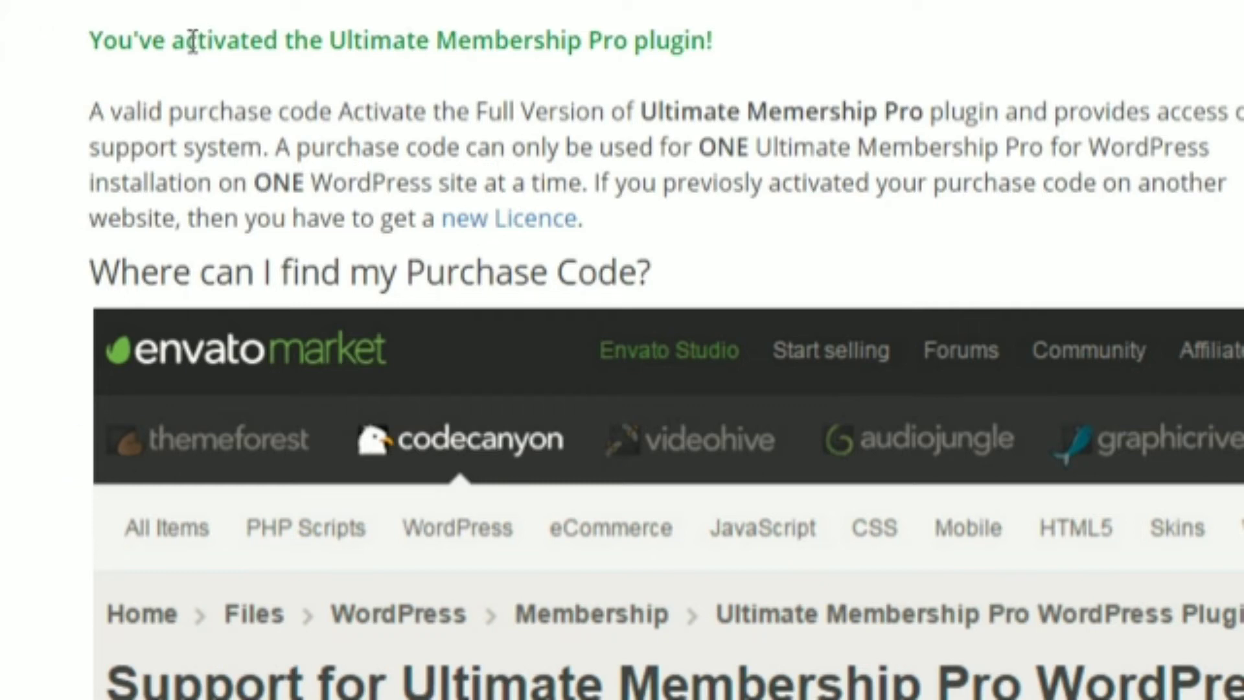
scroll(26, 259, "down", 5)
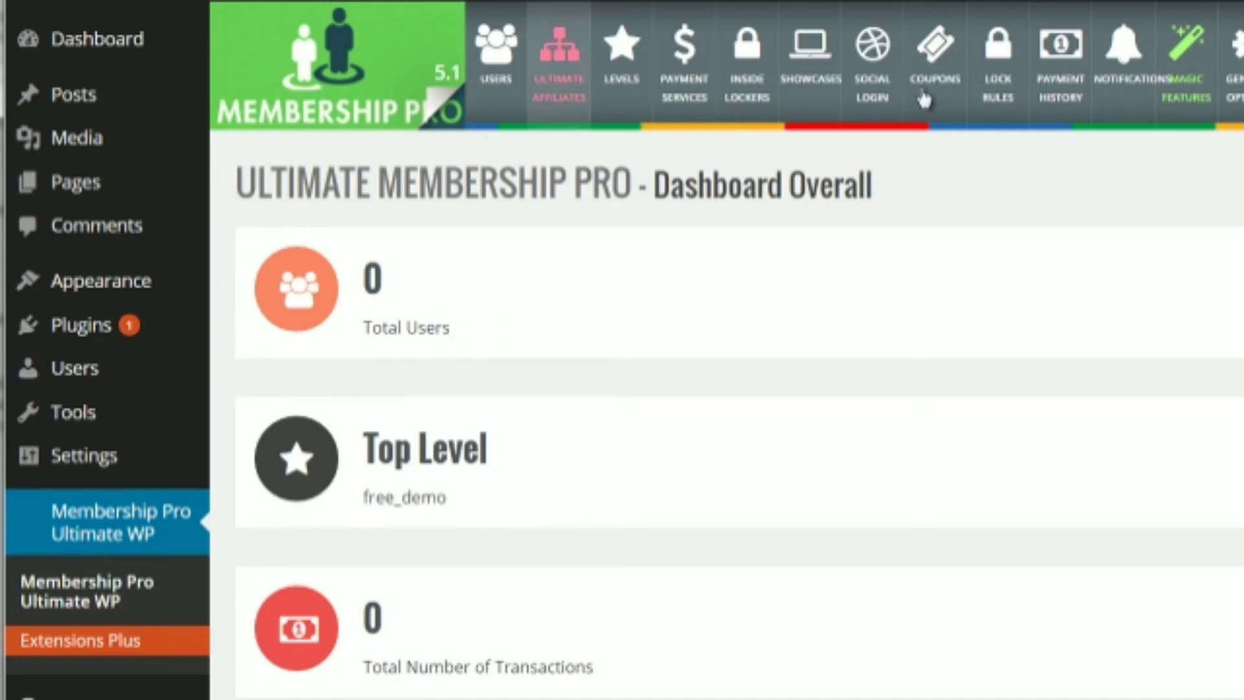
Step: On the Ultimate Membership Pro dashboard, collapse the WordPress admin menu to widen the page area
scroll(219, 454, "down", 2)
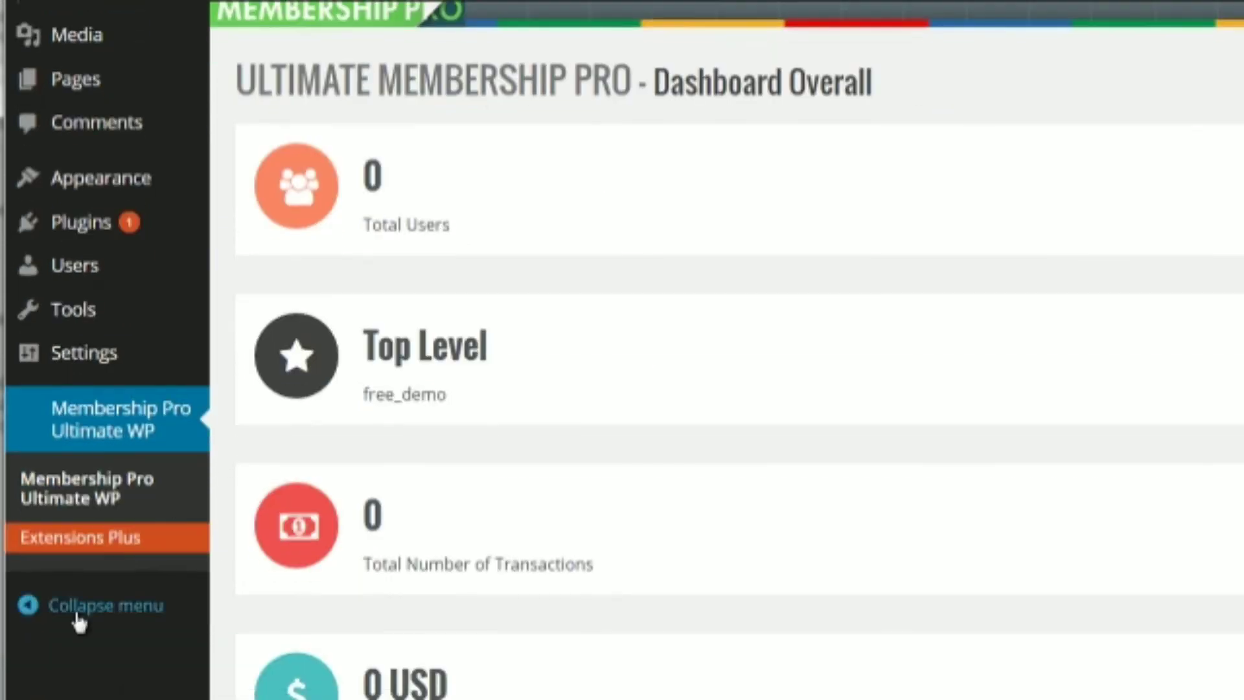
left_click(74, 609)
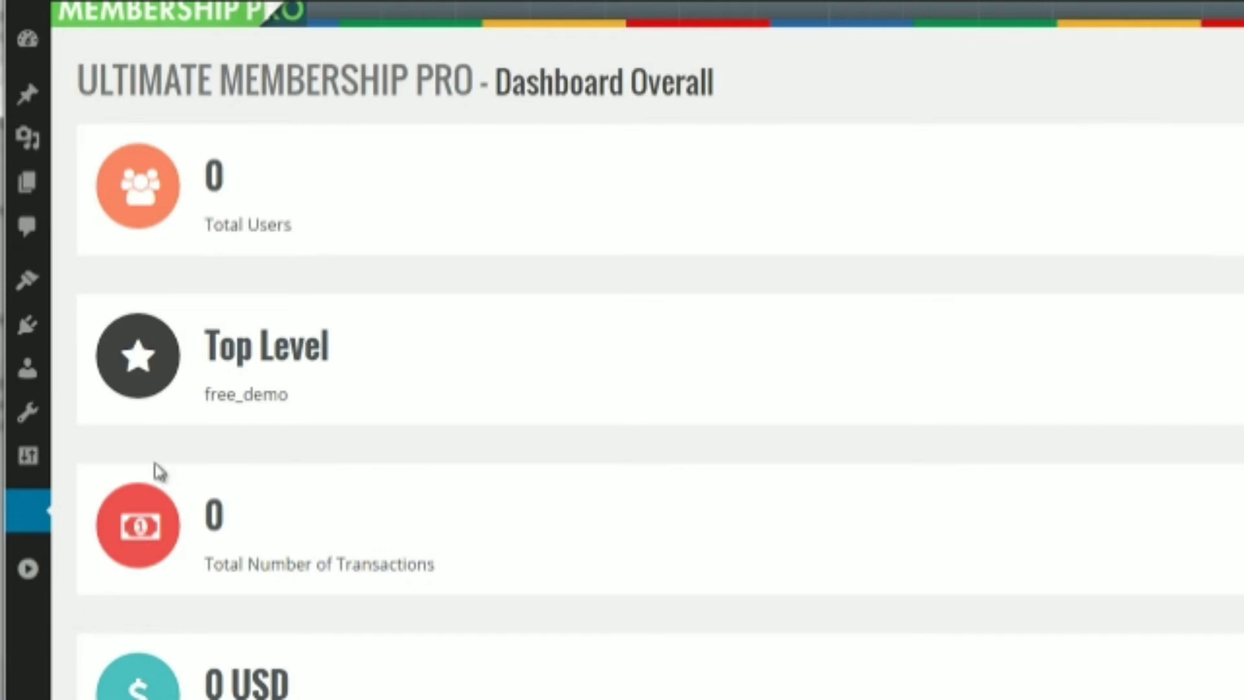
scroll(160, 458, "up", 2)
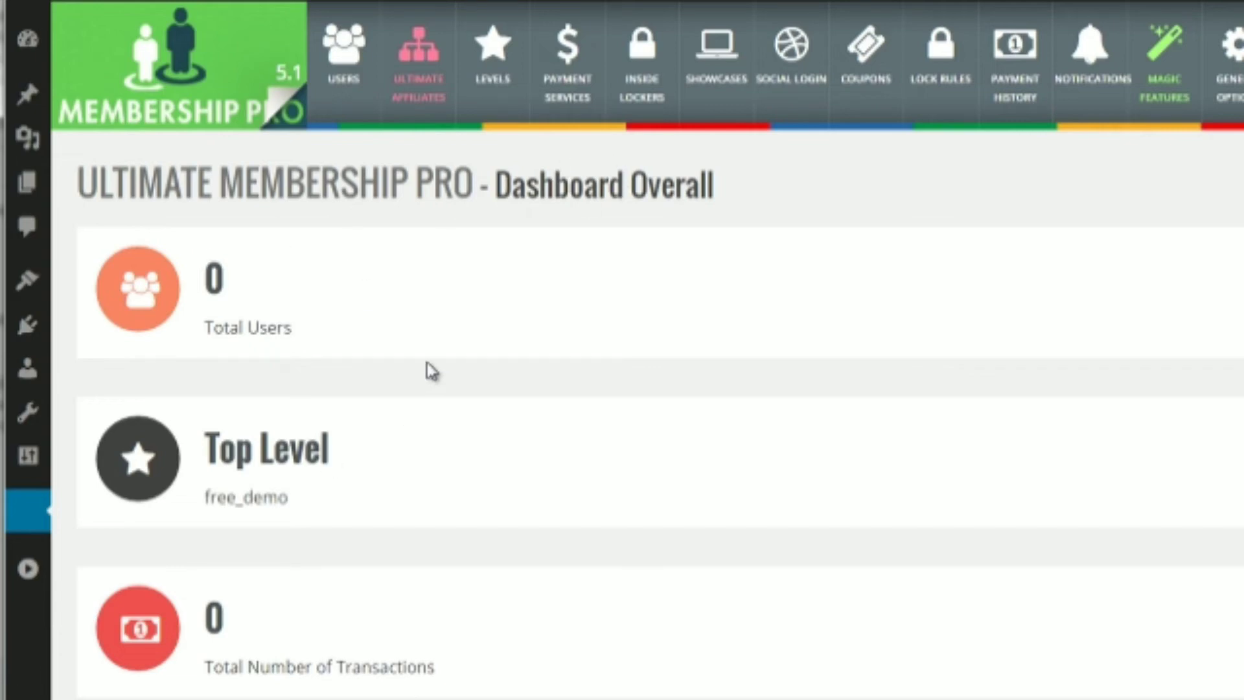
Step: Examine the dashboard's user and transaction totals, the members-per-level chart and the last registered users
scroll(429, 371, "down", 4)
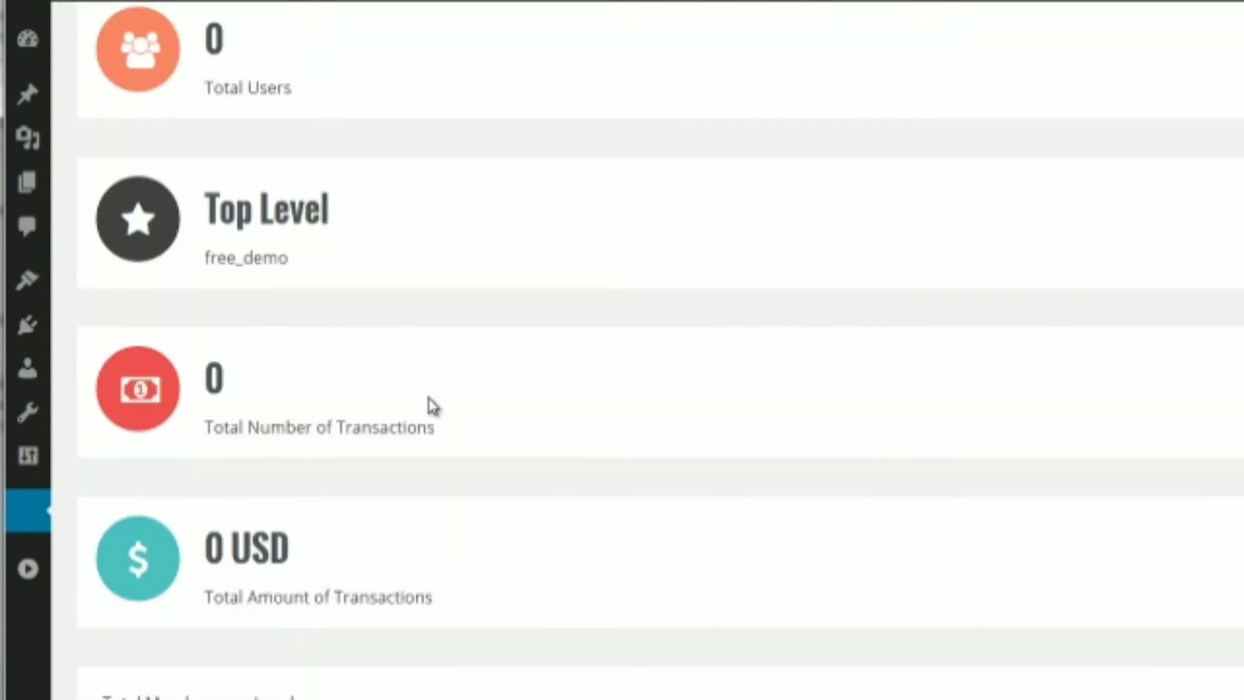
scroll(426, 514, "down", 2)
scroll(429, 512, "down", 6)
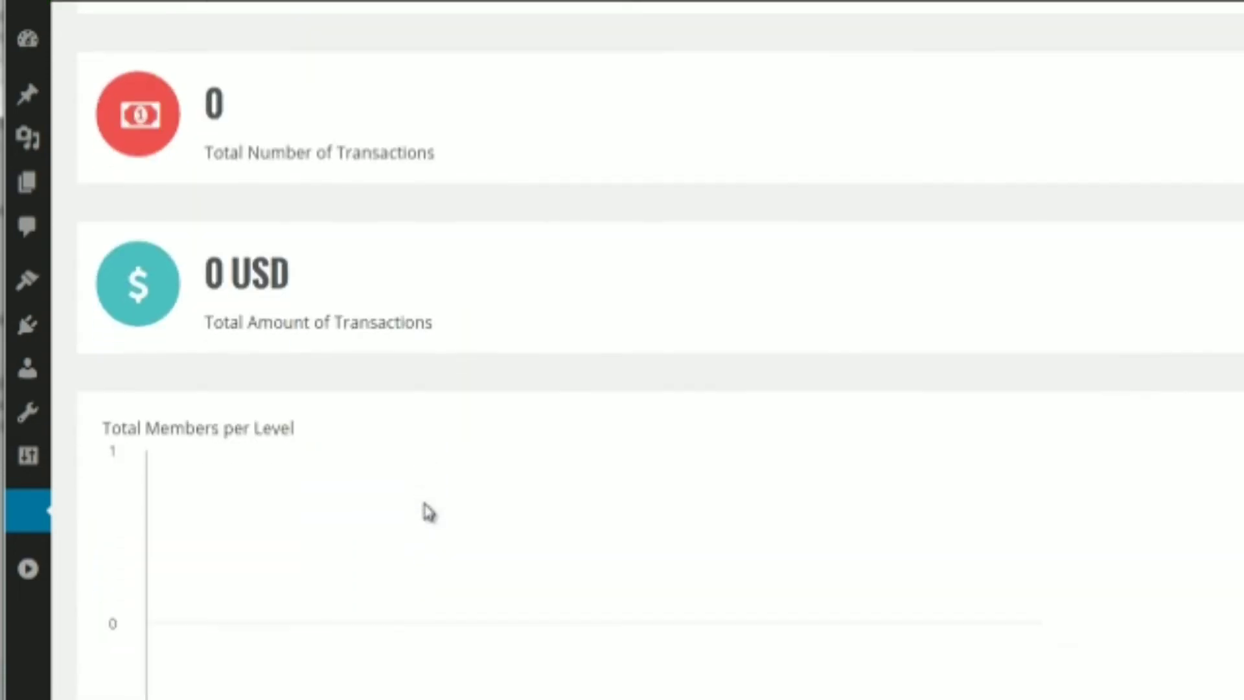
scroll(427, 512, "down", 4)
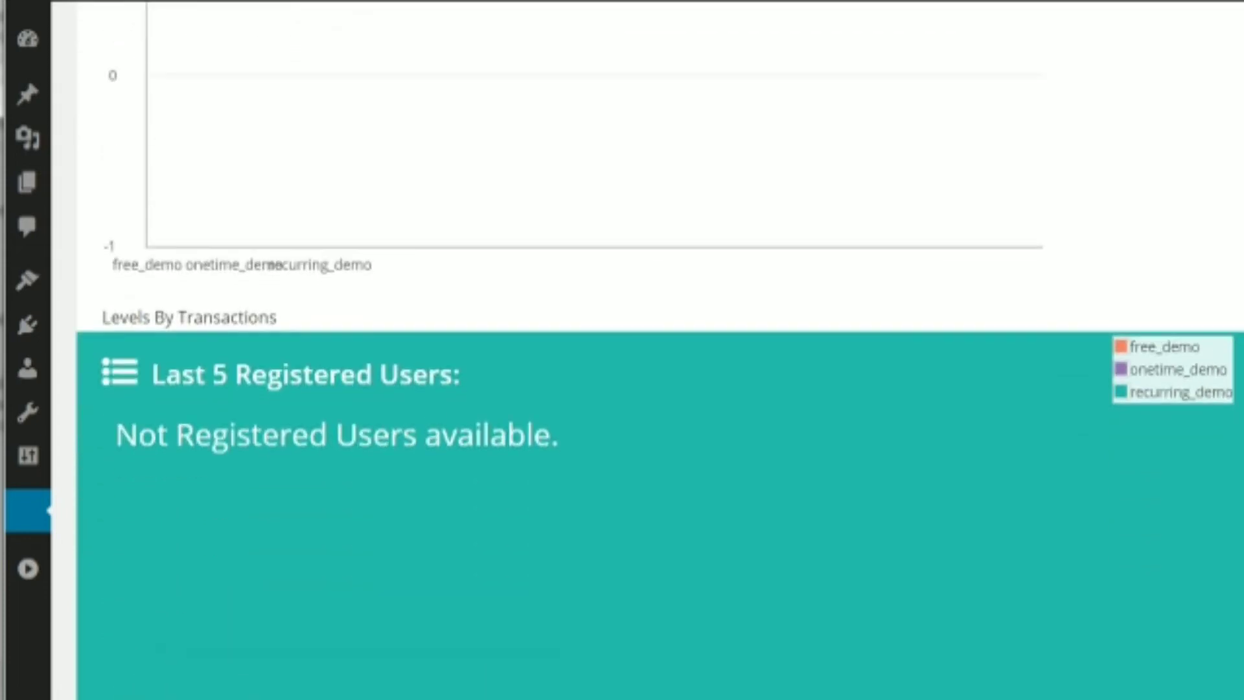
scroll(427, 512, "down", 5)
scroll(427, 512, "up", 15)
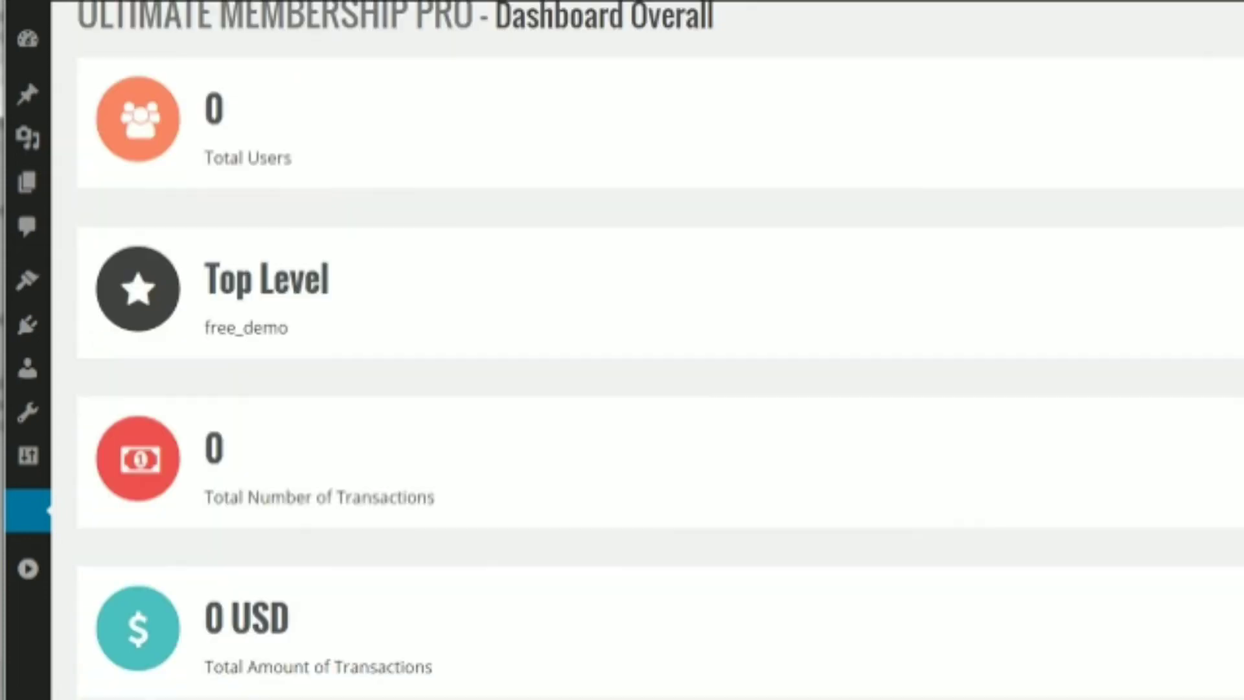
scroll(428, 512, "up", 3)
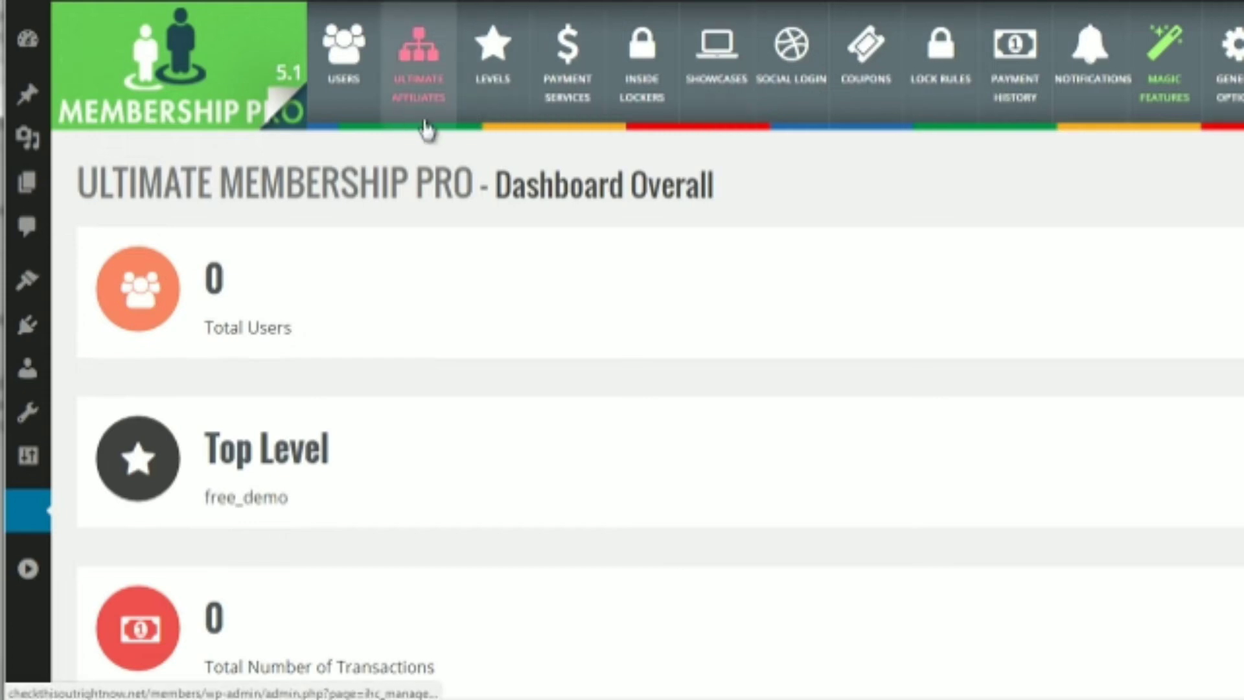
Step: Open the membership levels and review the access, billing type, recurrence and price of the demo plans
left_click(486, 74)
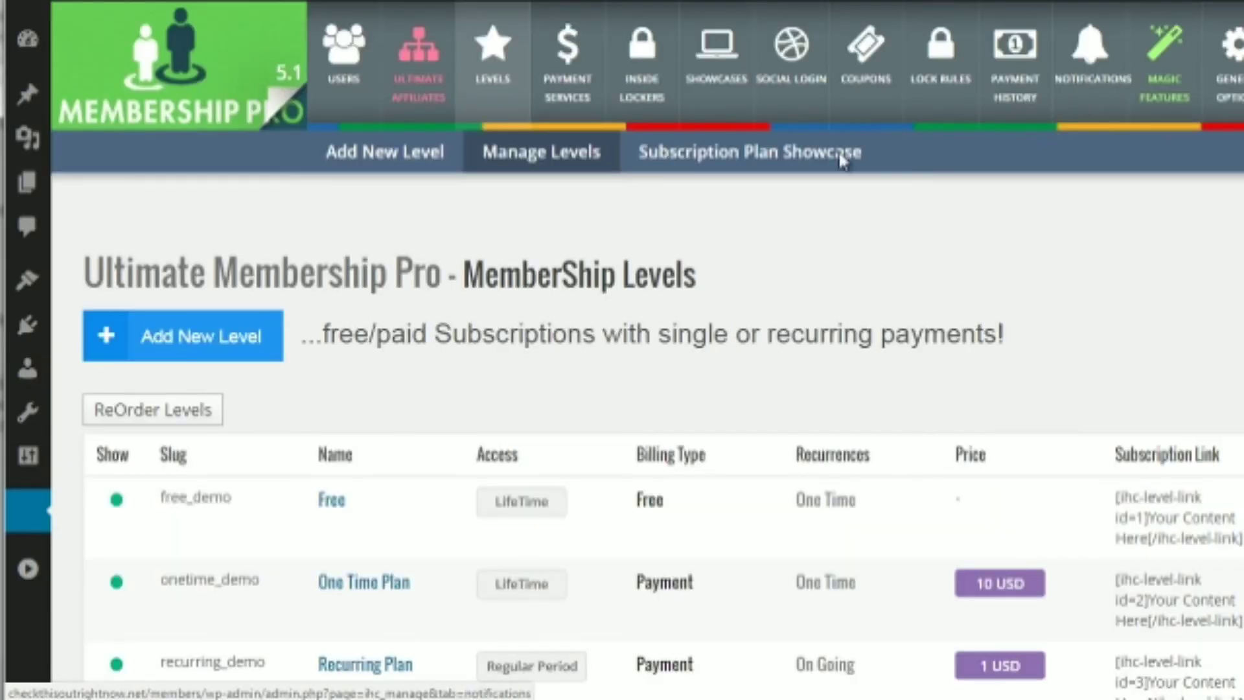
scroll(614, 275, "down", 2)
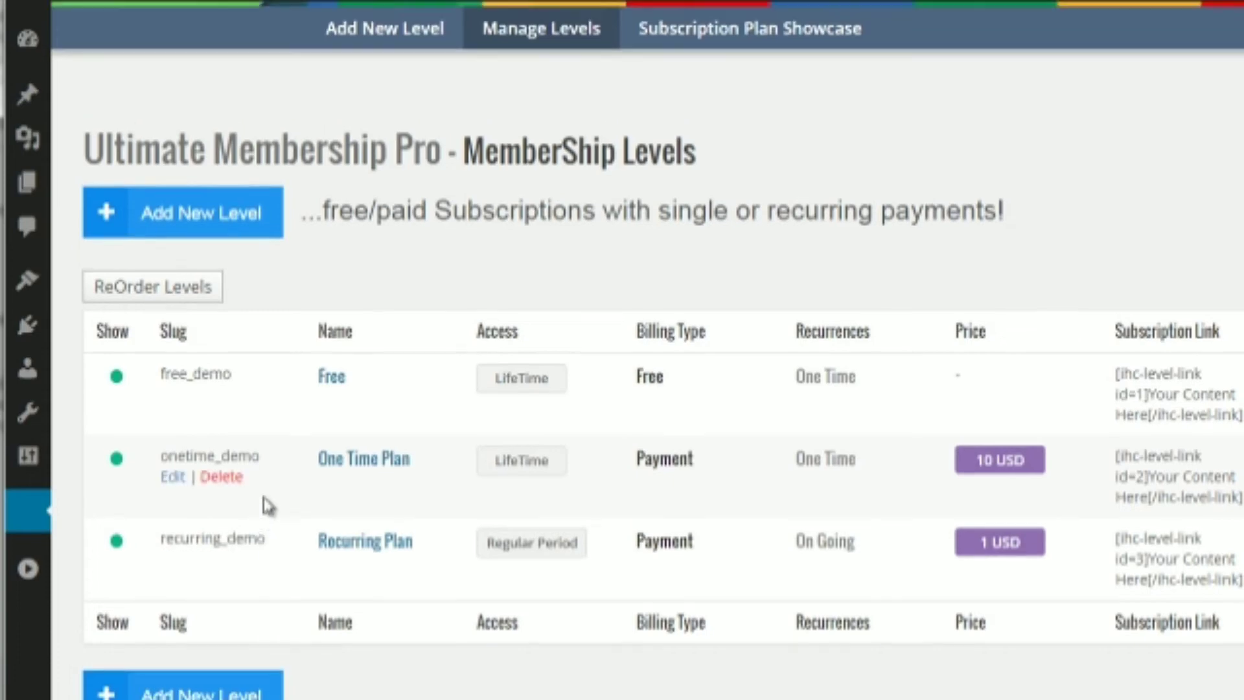
scroll(311, 421, "up", 2)
scroll(320, 370, "up", 1)
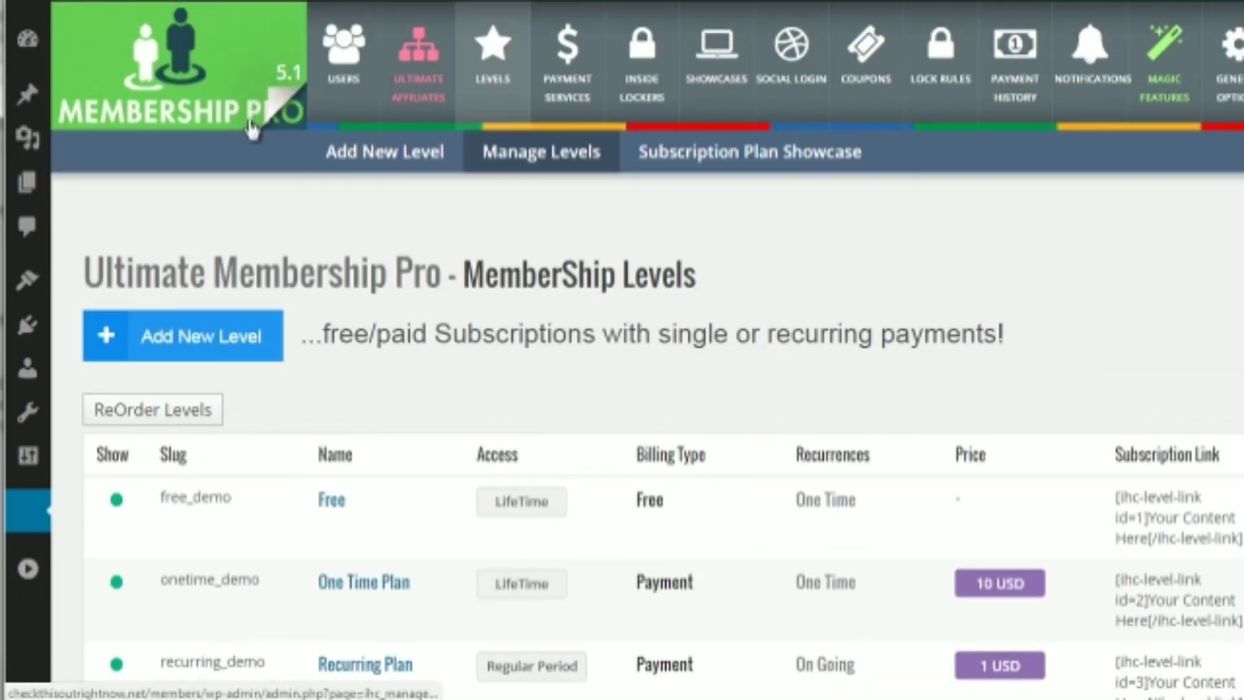
scroll(311, 400, "down", 4)
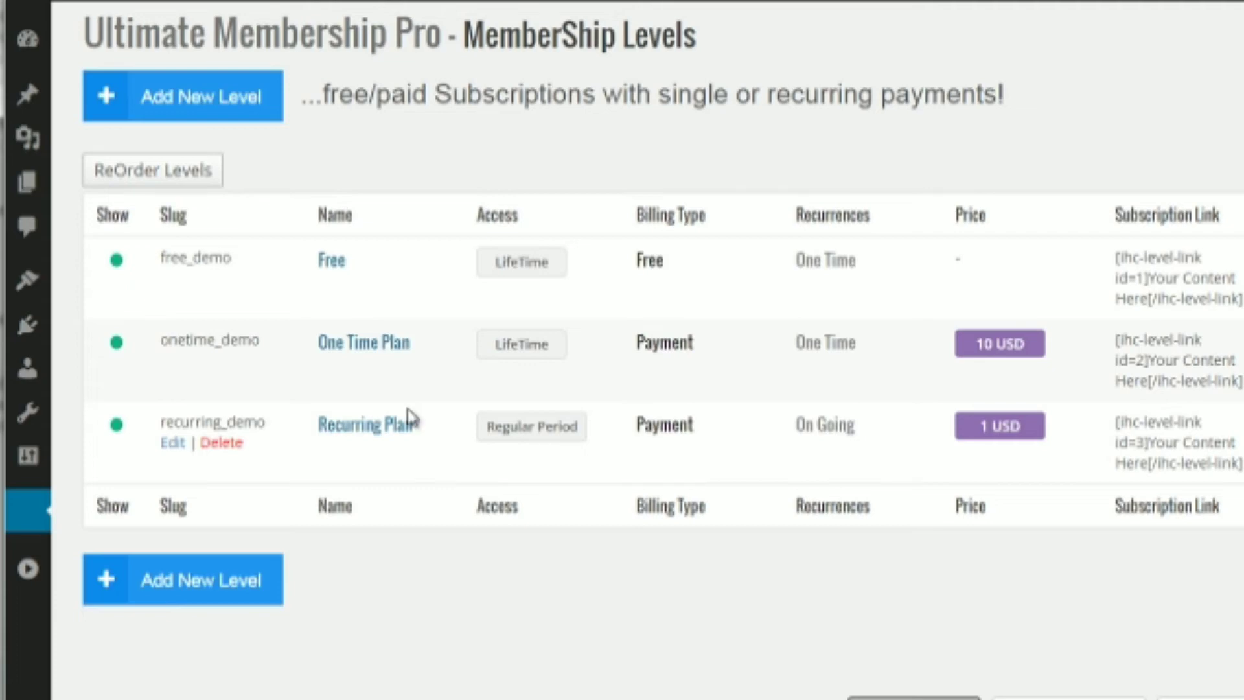
scroll(408, 342, "up", 4)
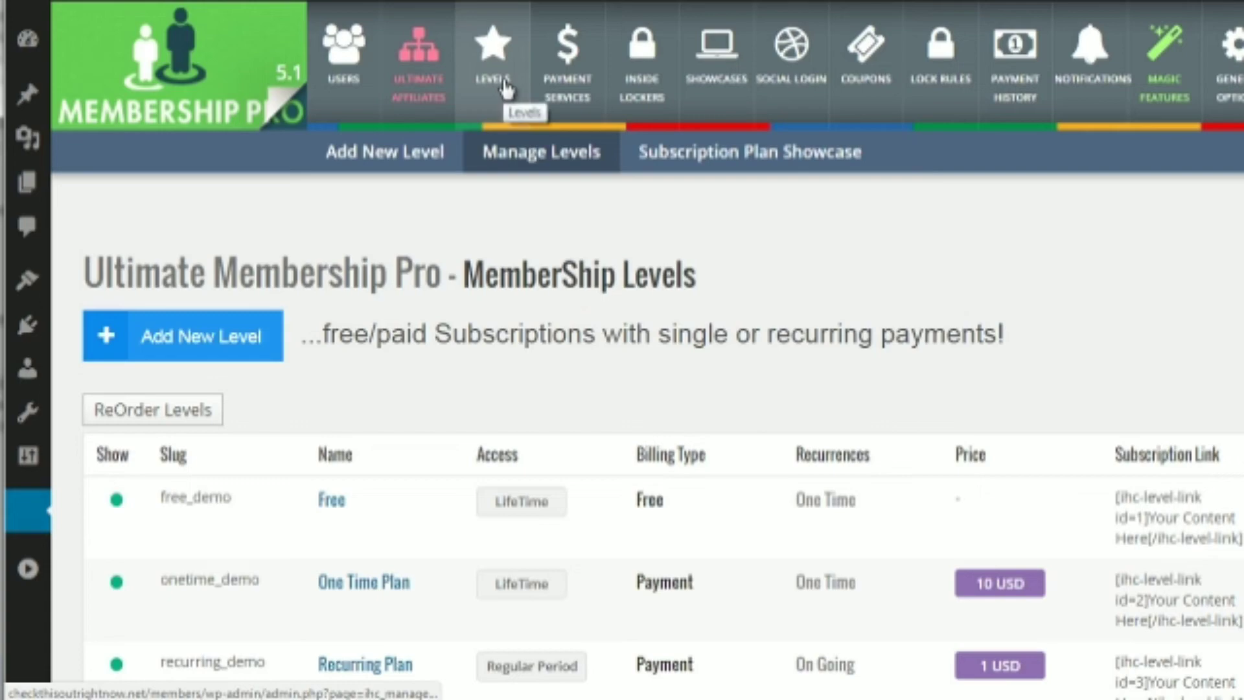
Step: Open the payment services and look through all the available gateways, from PayPal to Payza
left_click(573, 60)
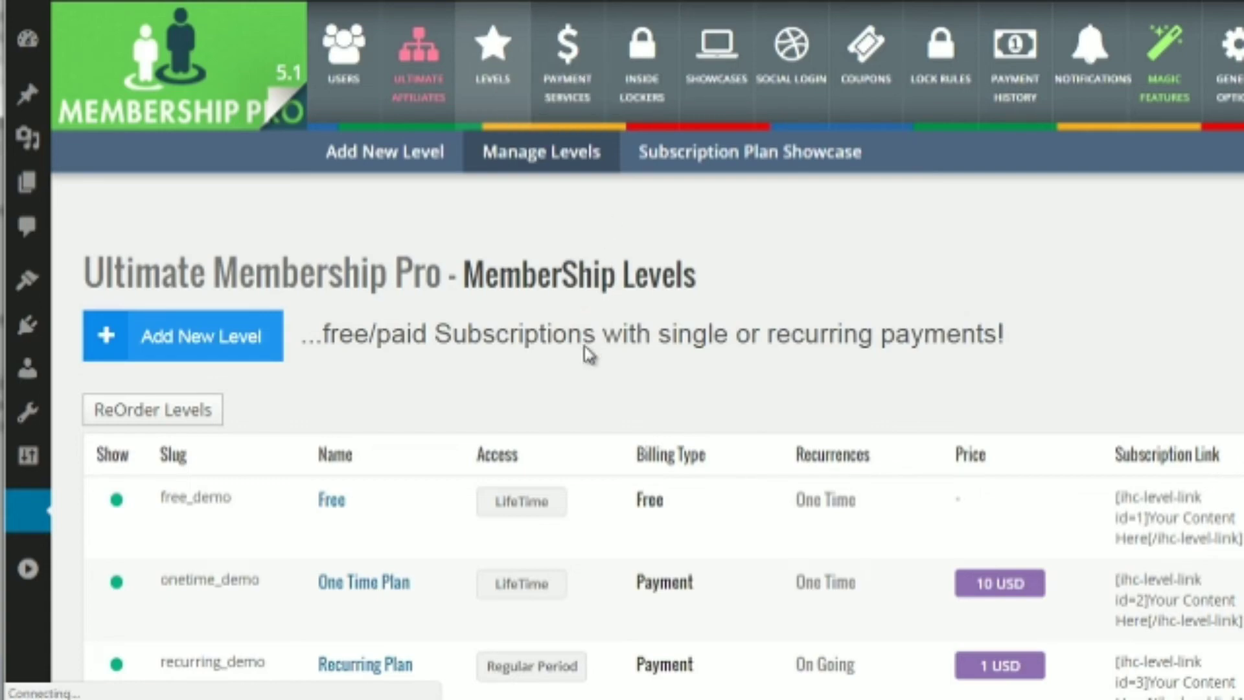
scroll(587, 355, "down", 2)
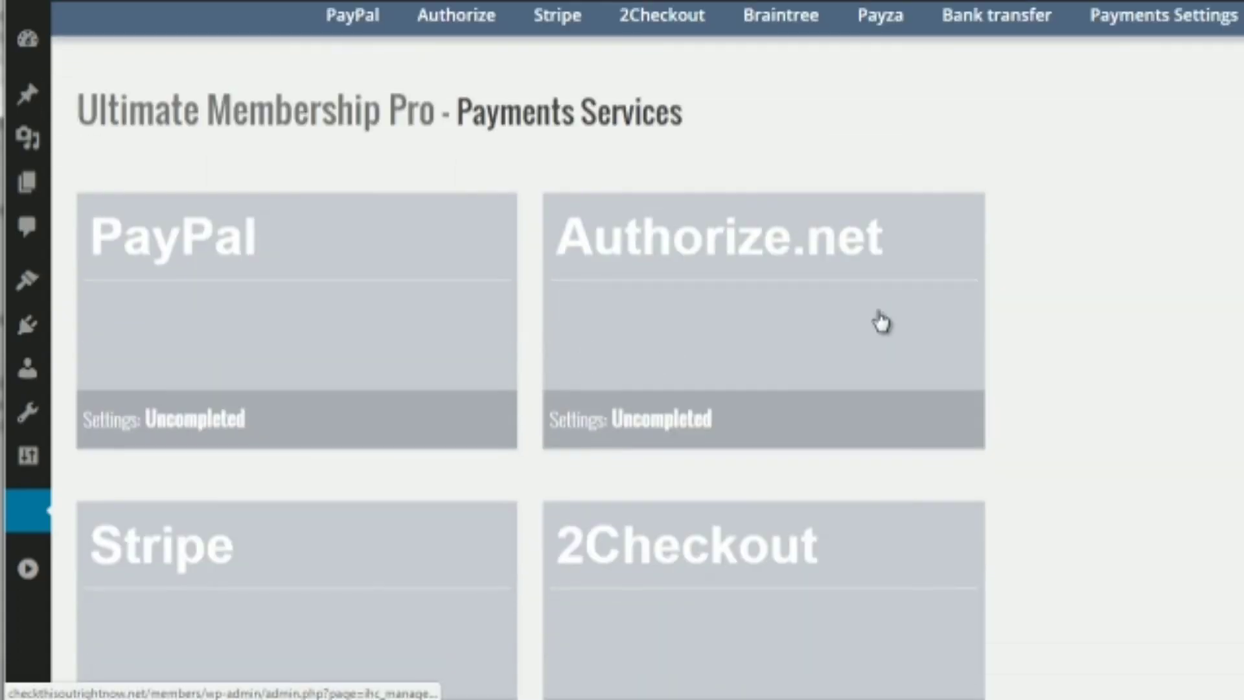
scroll(1049, 264, "down", 1)
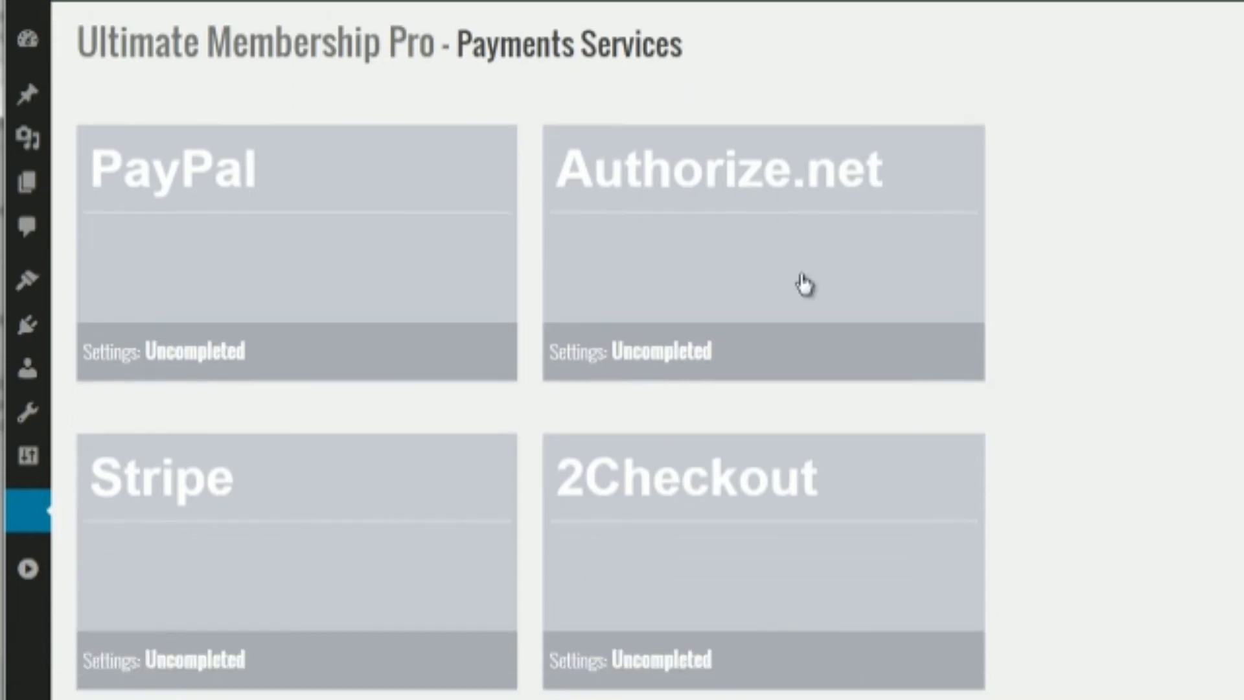
scroll(647, 286, "down", 3)
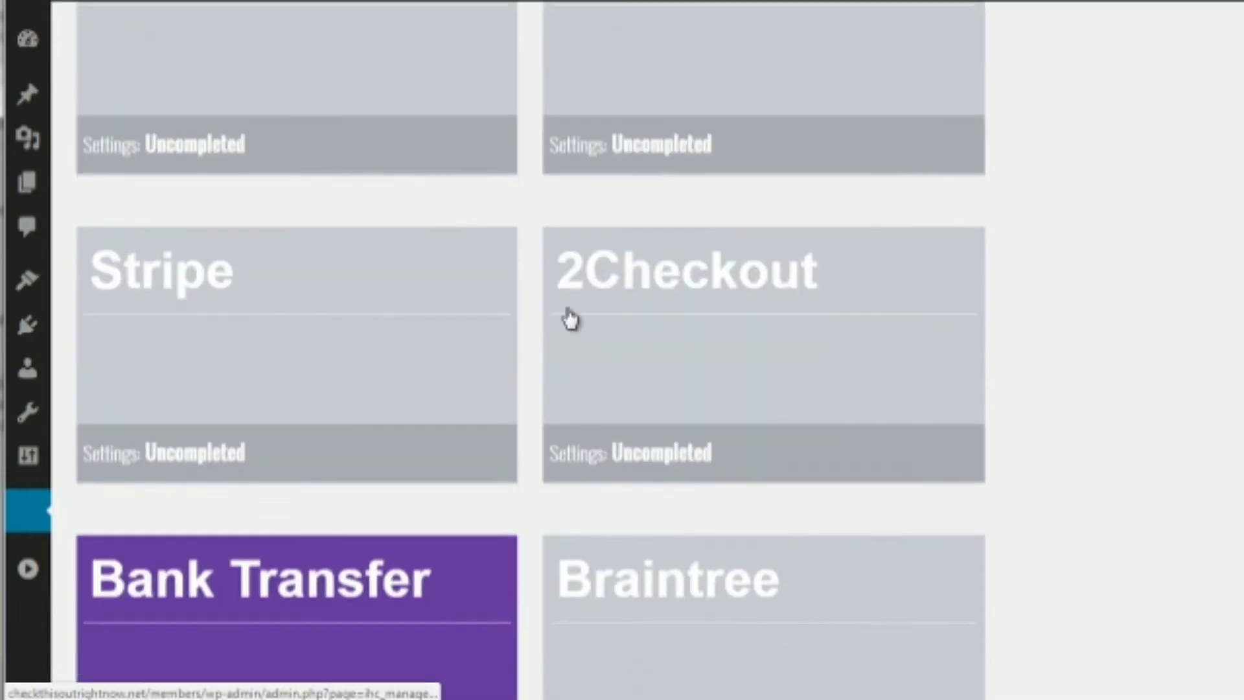
scroll(667, 327, "down", 4)
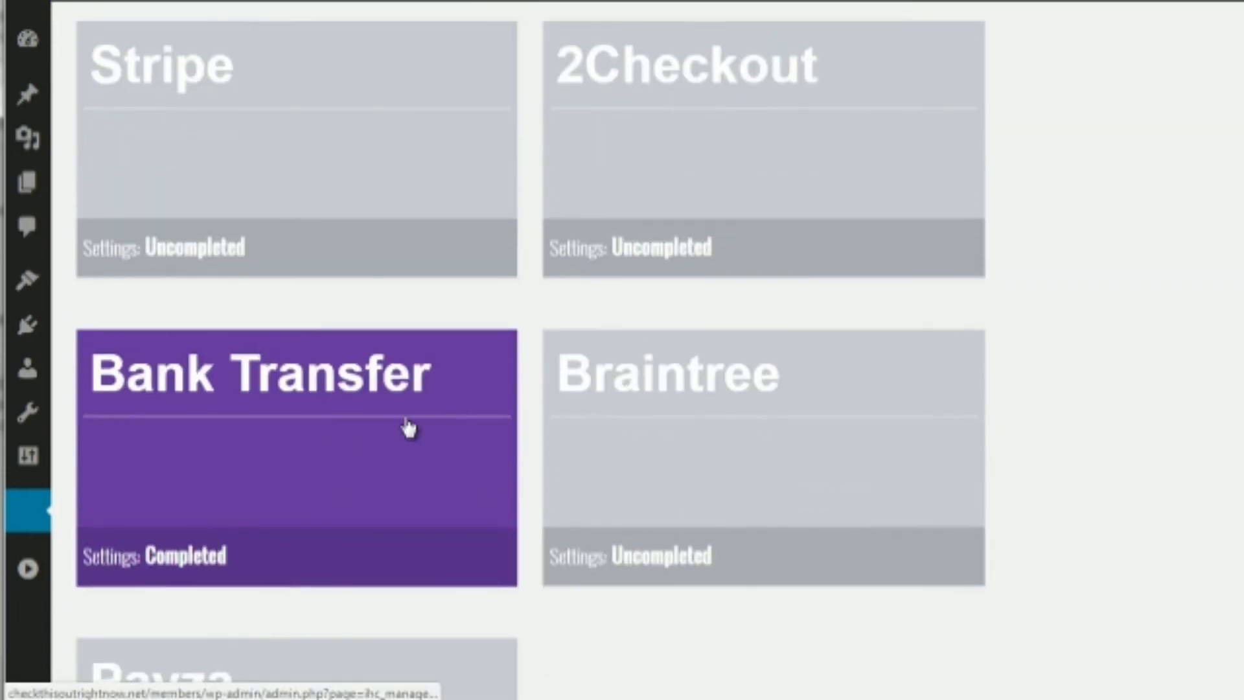
scroll(680, 389, "down", 2)
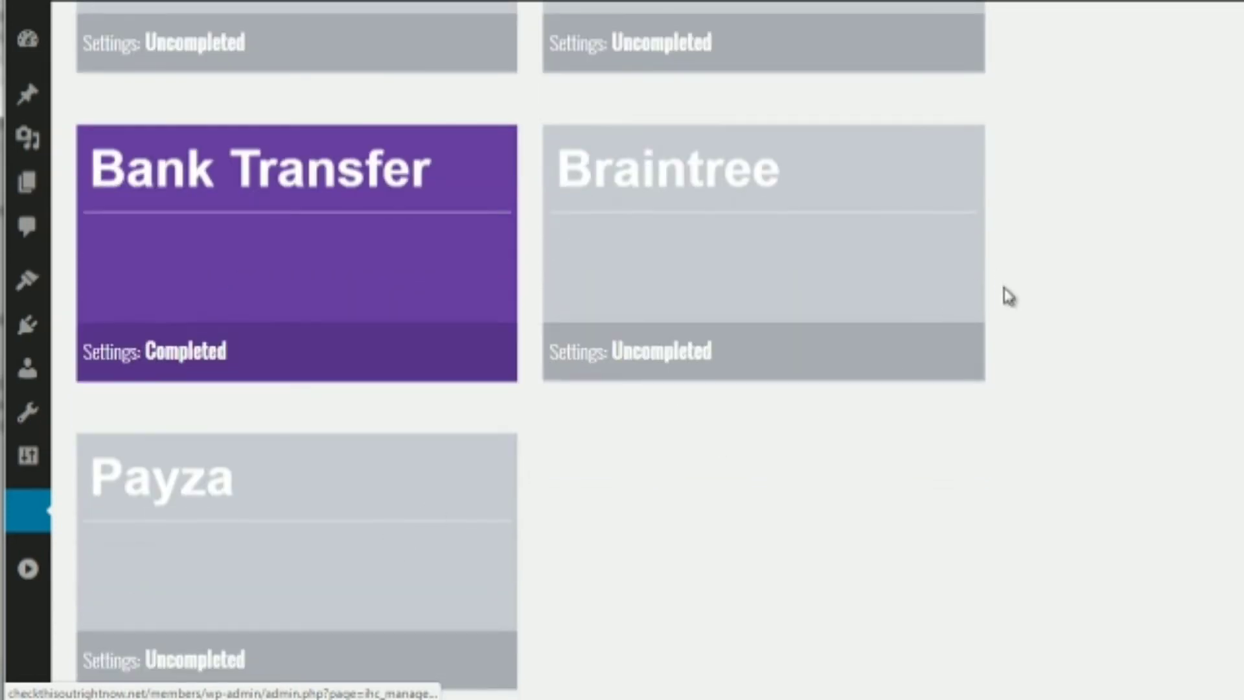
Step: Go over the payment gateways again, comparing the settings status of PayPal, Authorize.net, Stripe, 2Checkout, Bank Transfer and Braintree
scroll(1006, 297, "up", 2)
scroll(1009, 303, "up", 8)
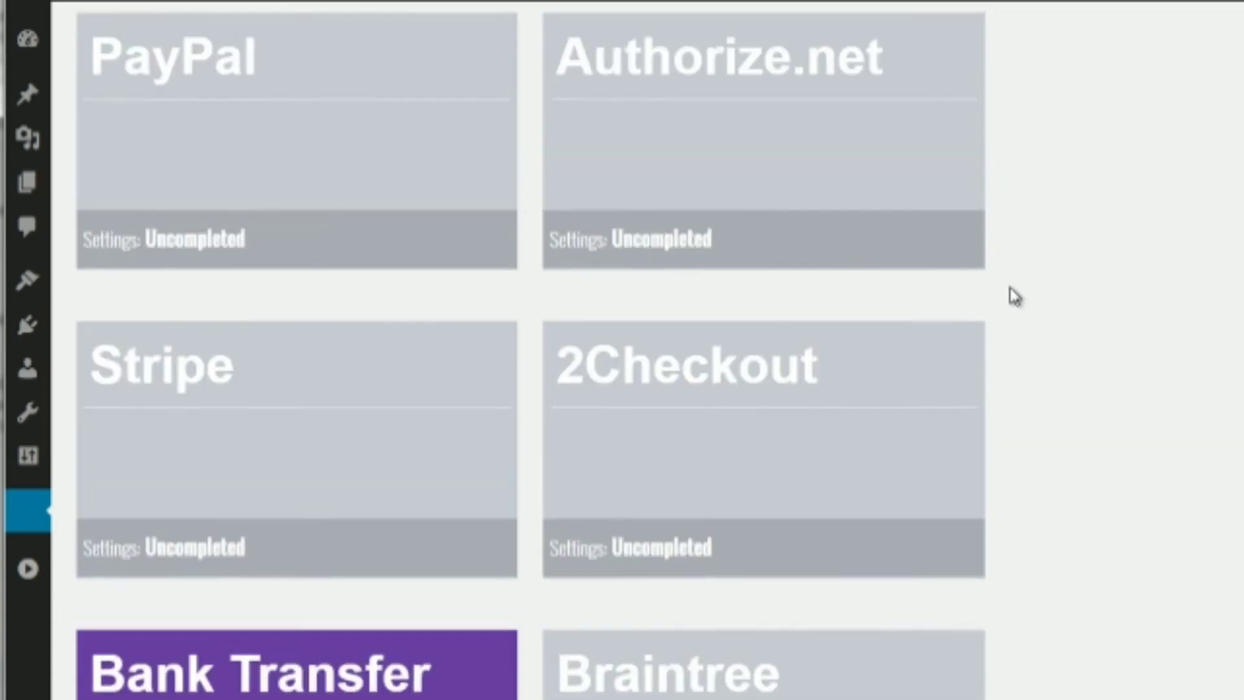
scroll(1014, 296, "down", 1)
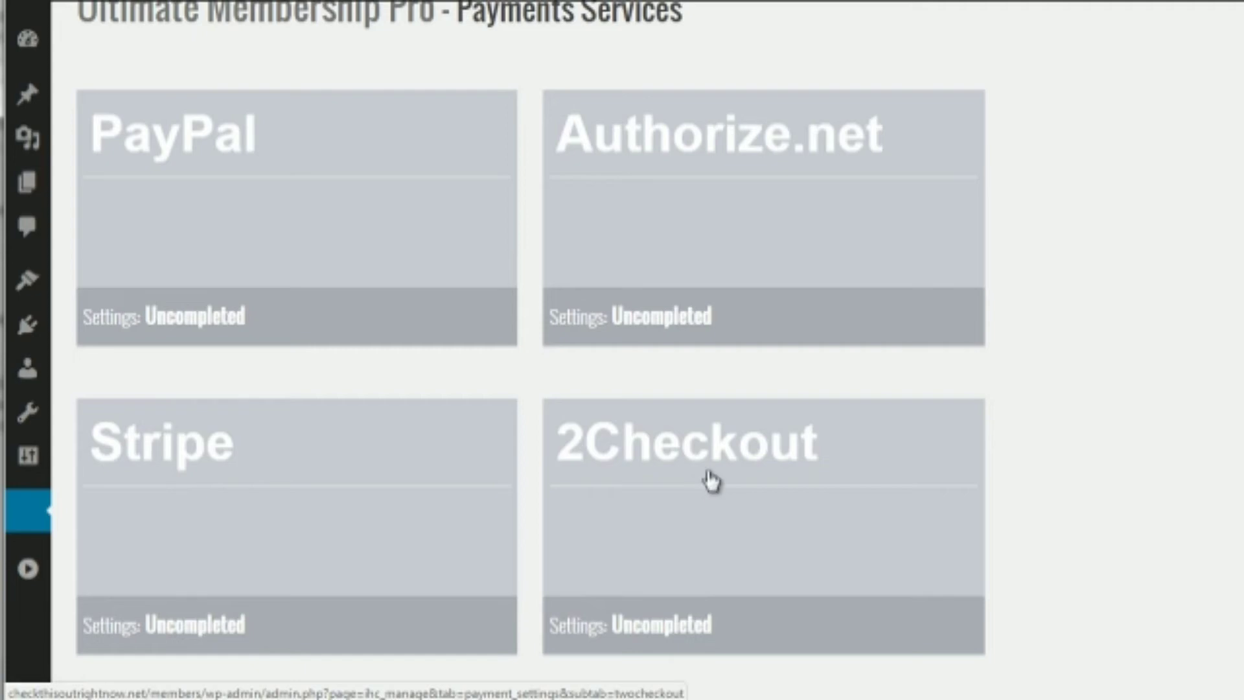
scroll(1030, 287, "up", 3)
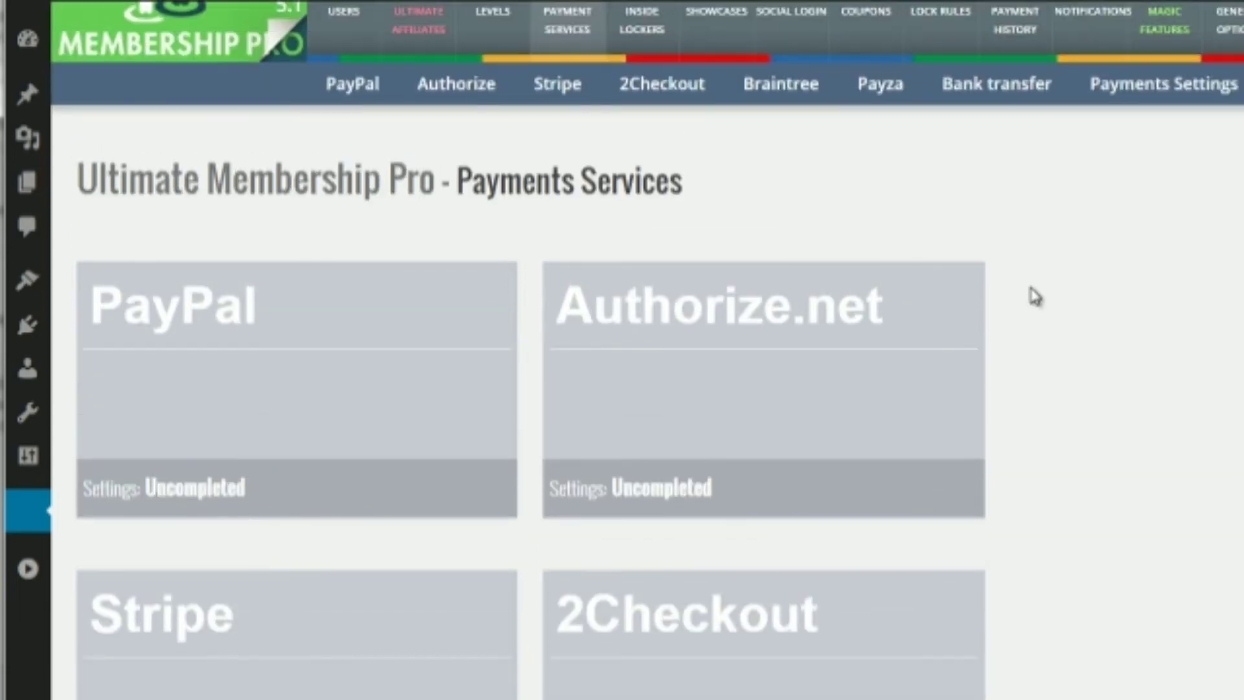
scroll(1034, 288, "down", 2)
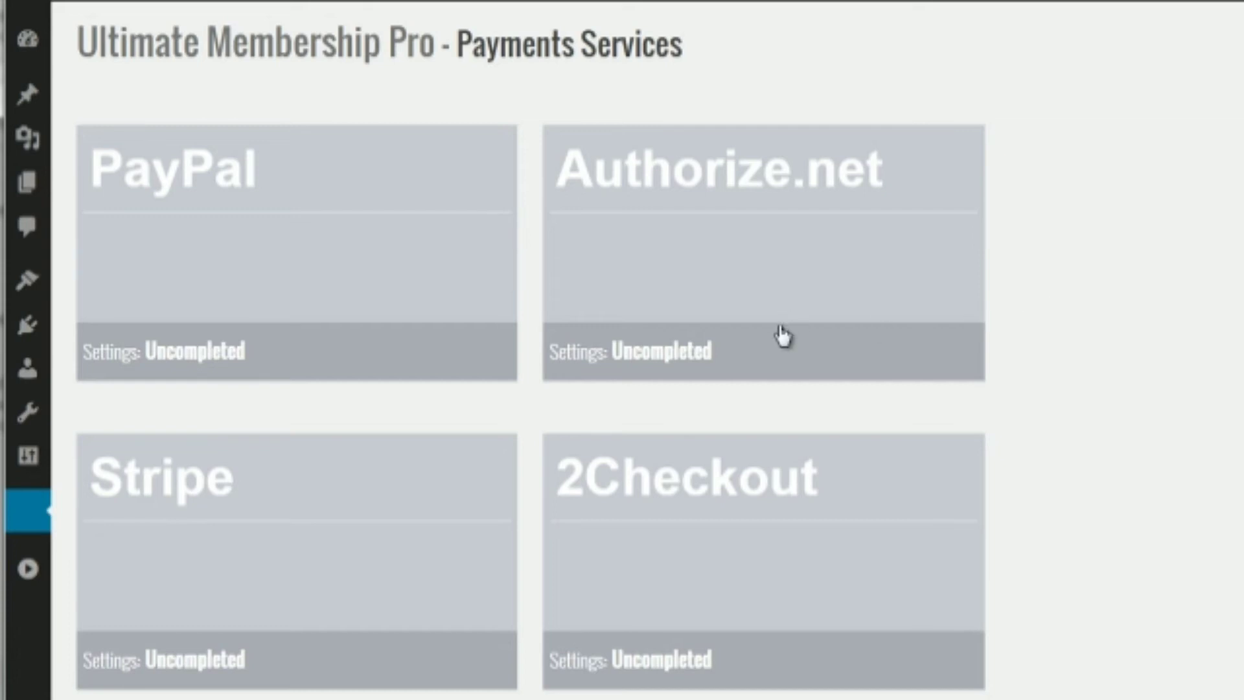
scroll(784, 337, "down", 5)
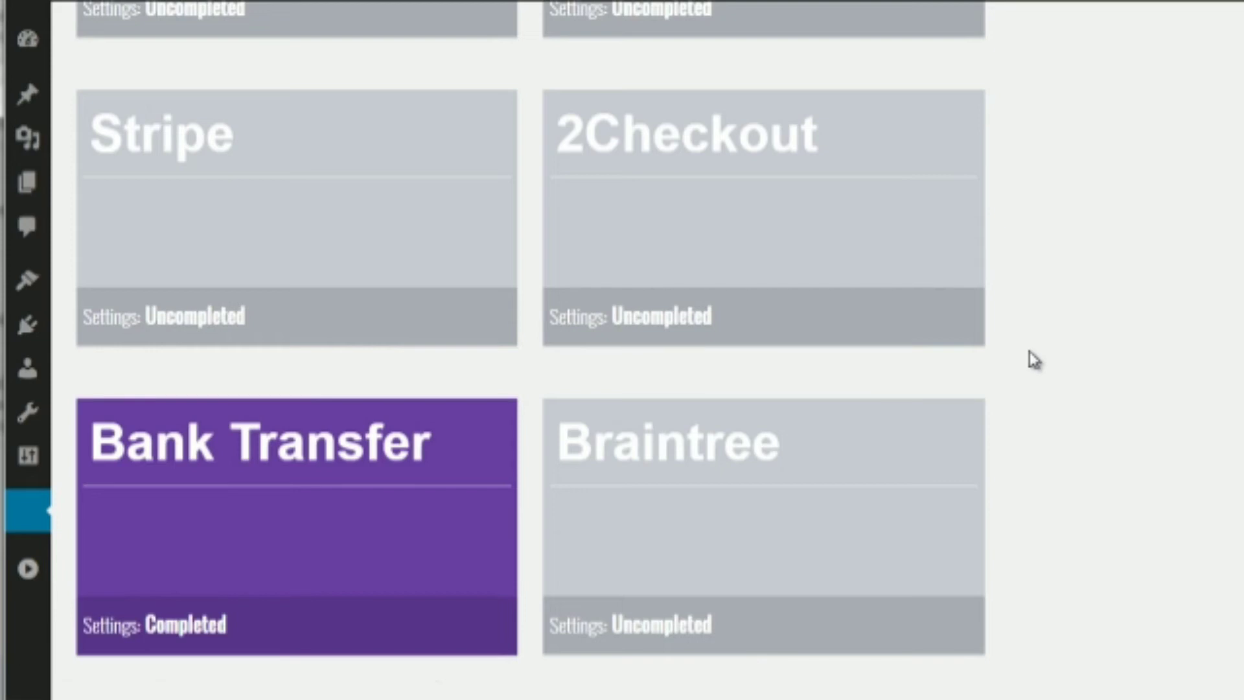
scroll(1049, 336, "up", 8)
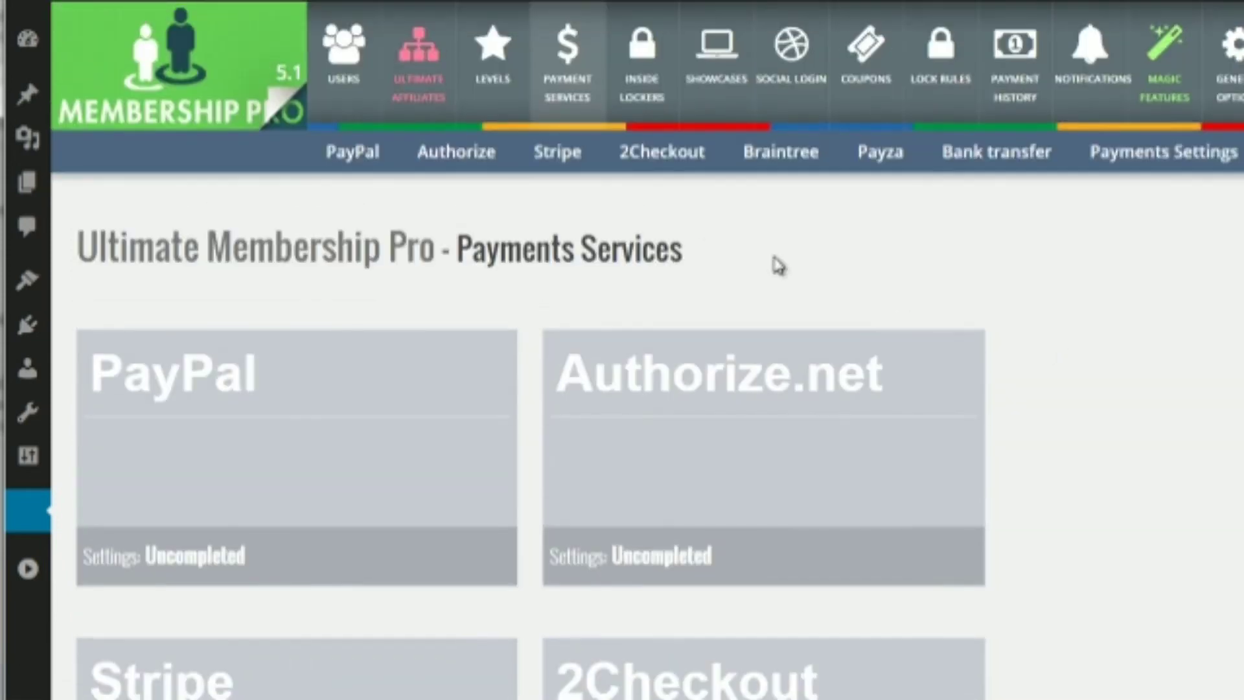
Step: Open the front-end showcases and review the Register Form, Login Form, Subscription Plan, Account Page and Members List options
left_click(653, 84)
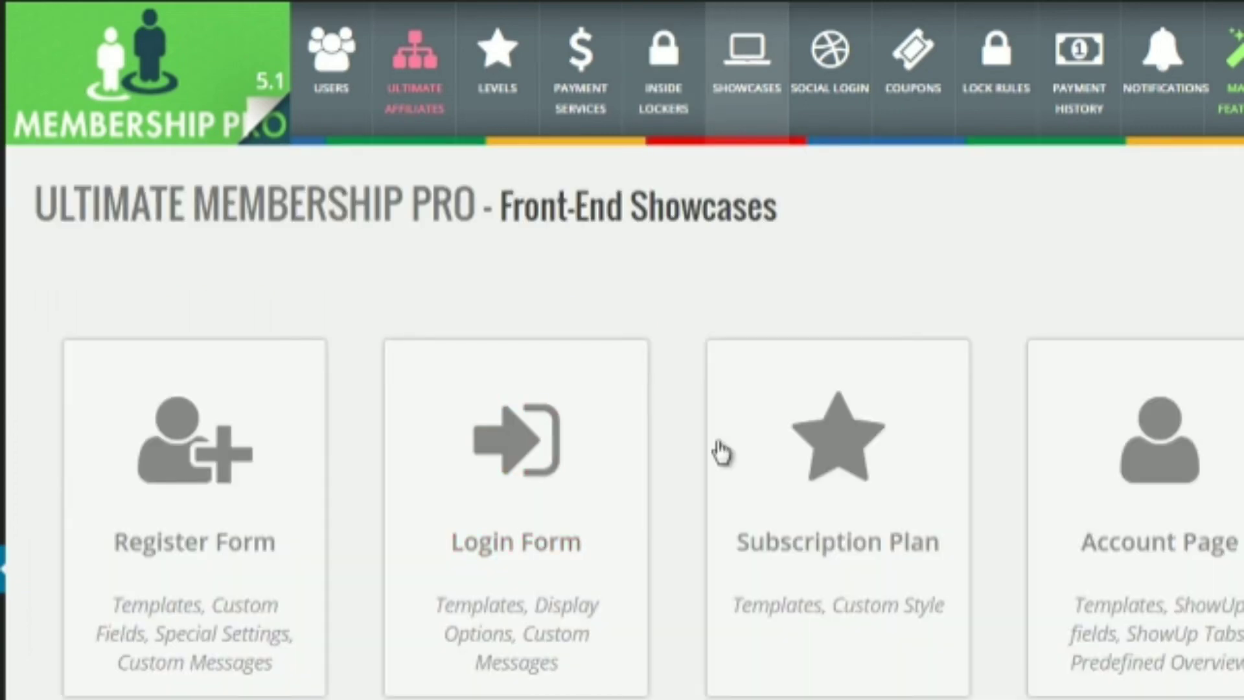
scroll(713, 447, "down", 2)
scroll(702, 454, "down", 2)
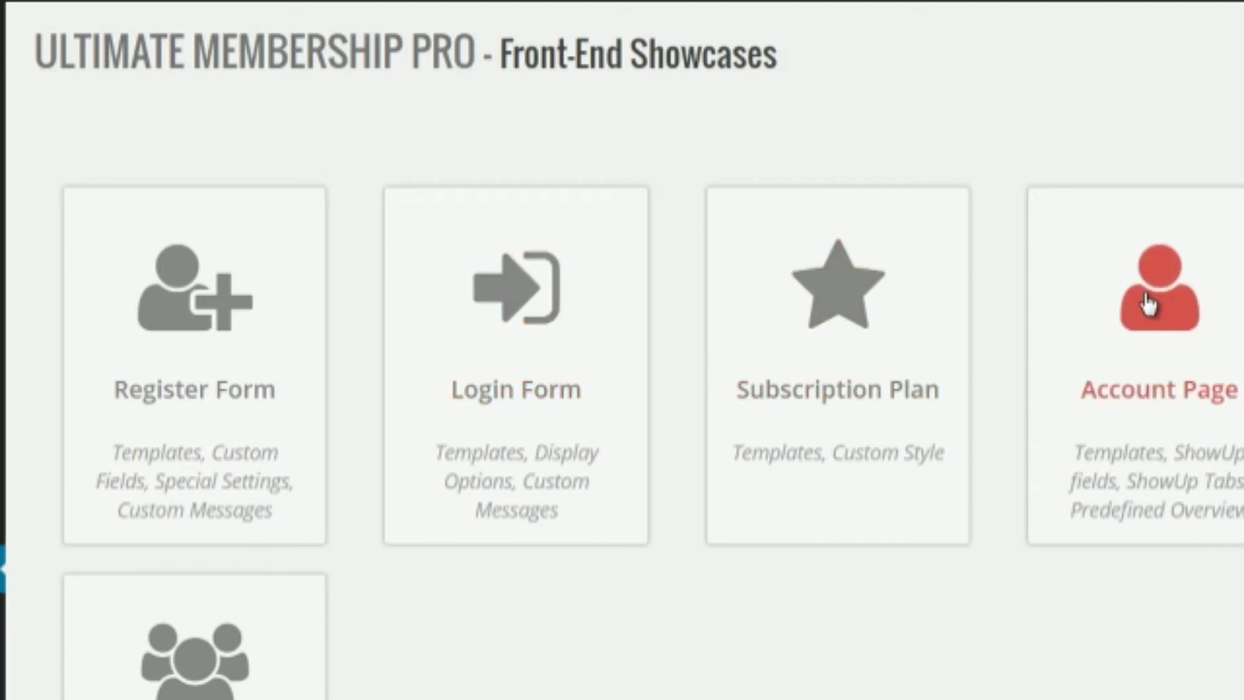
scroll(1148, 304, "down", 3)
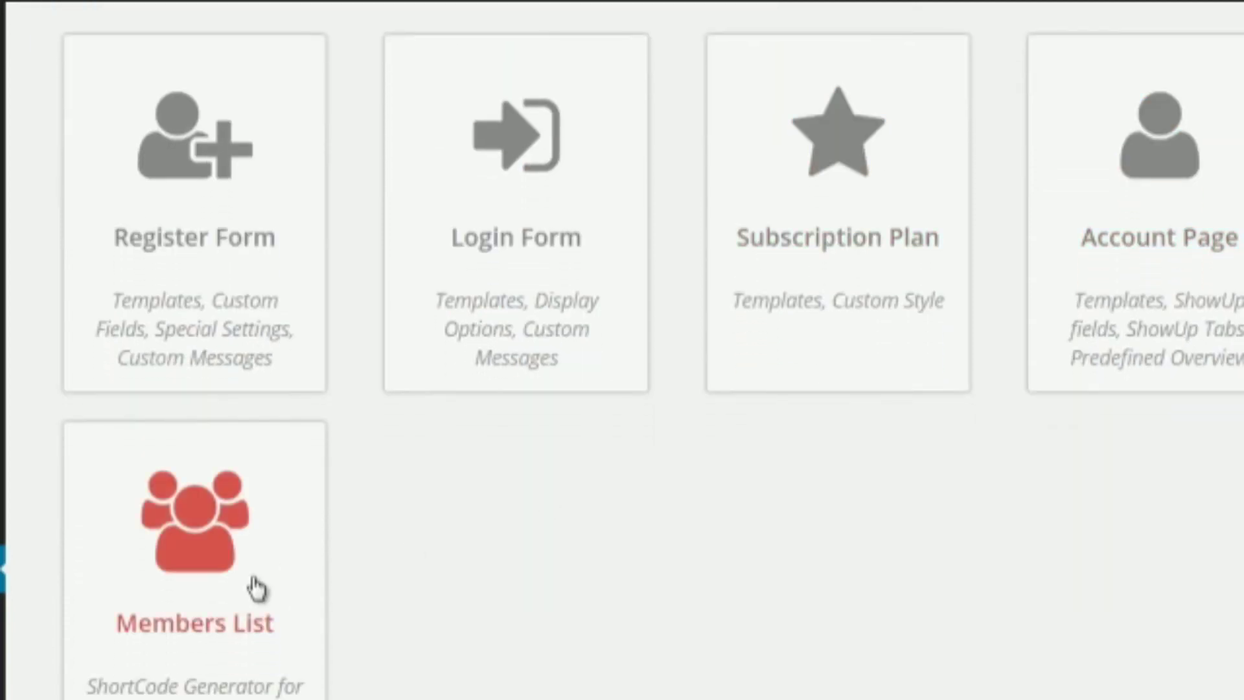
scroll(883, 480, "up", 6)
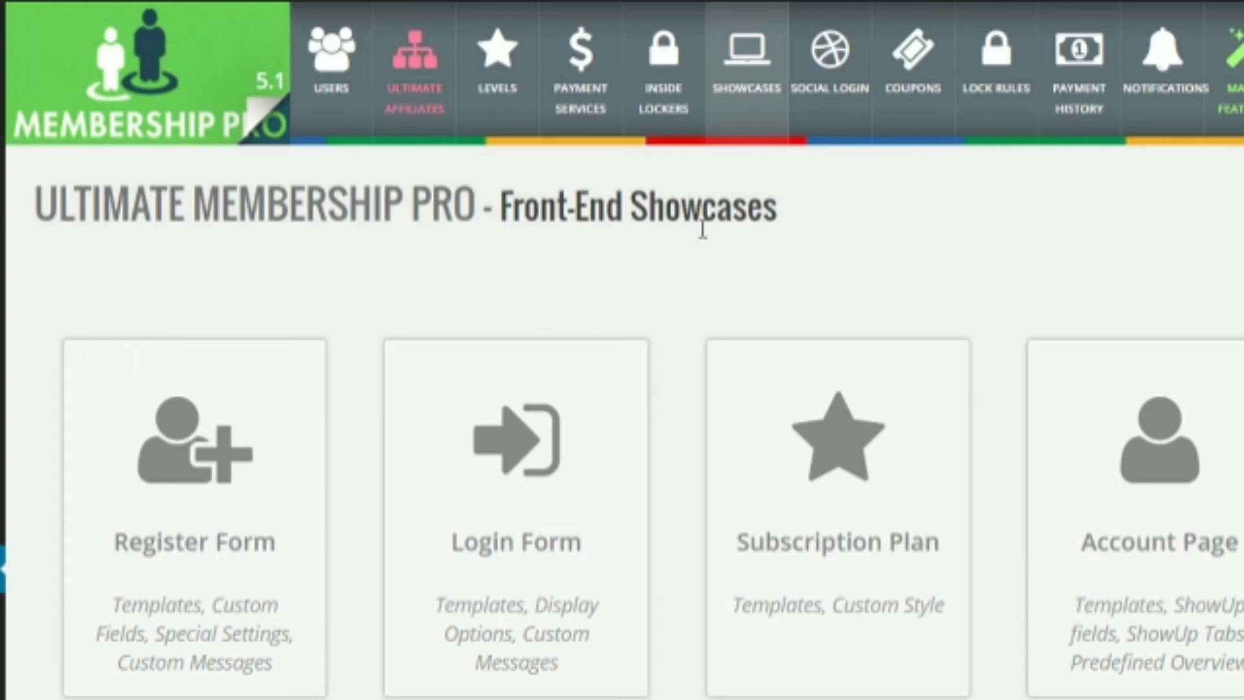
Step: Open the social login settings and review the available networks, from Facebook and Twitter to Instagram and Tumblr
left_click(835, 96)
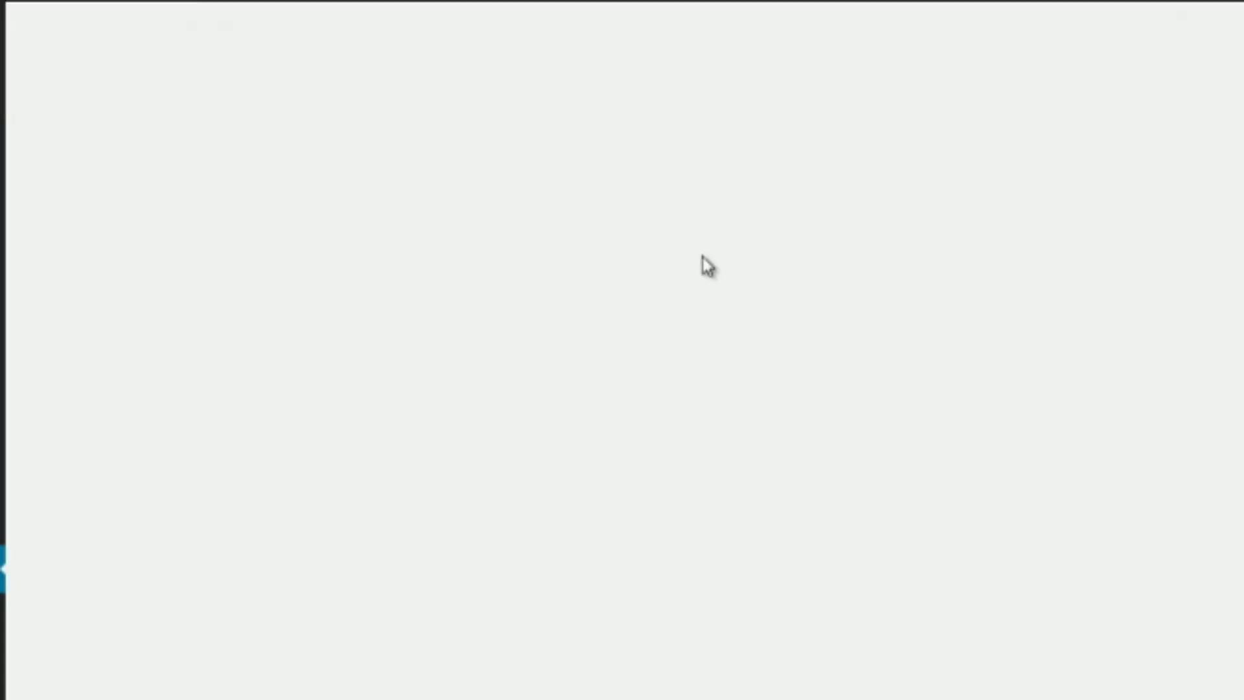
scroll(717, 344, "down", 2)
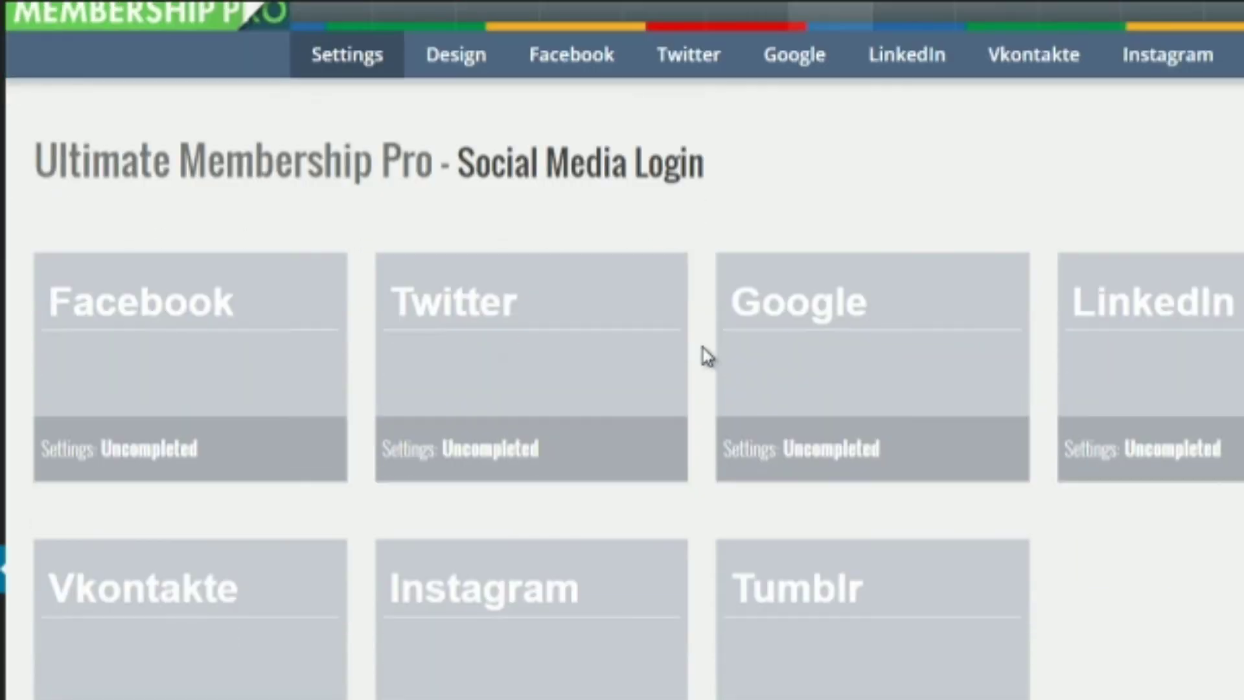
scroll(708, 392, "down", 1)
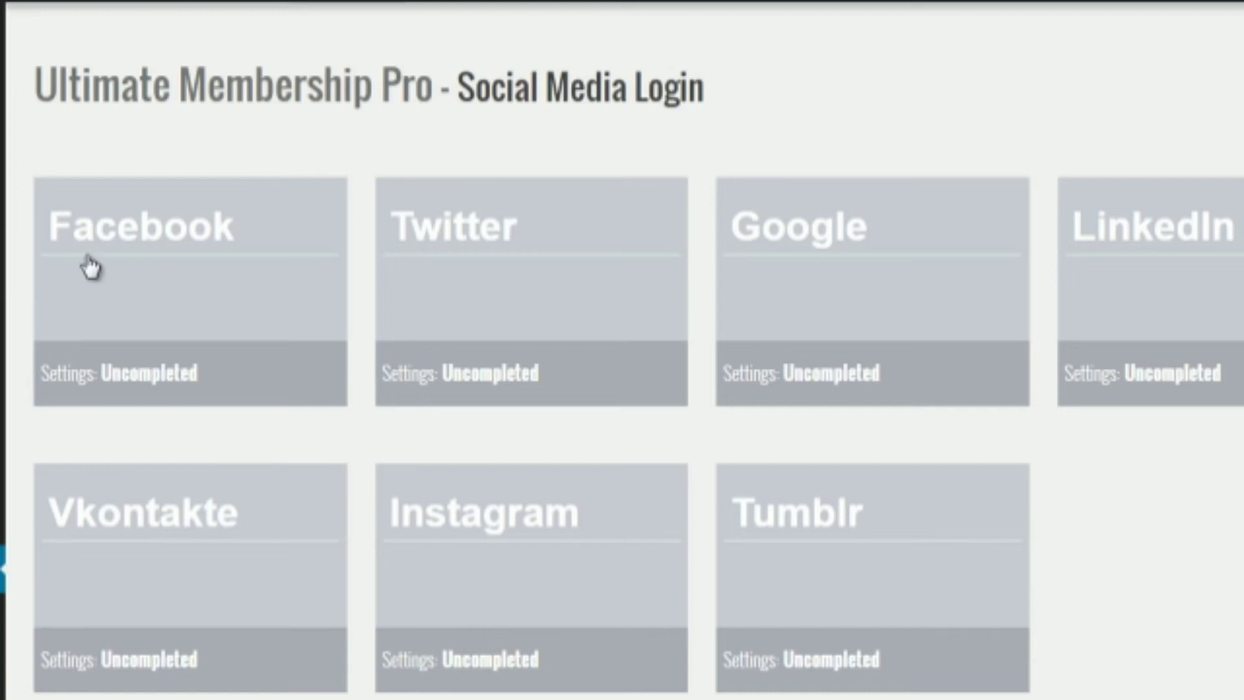
left_click(226, 302)
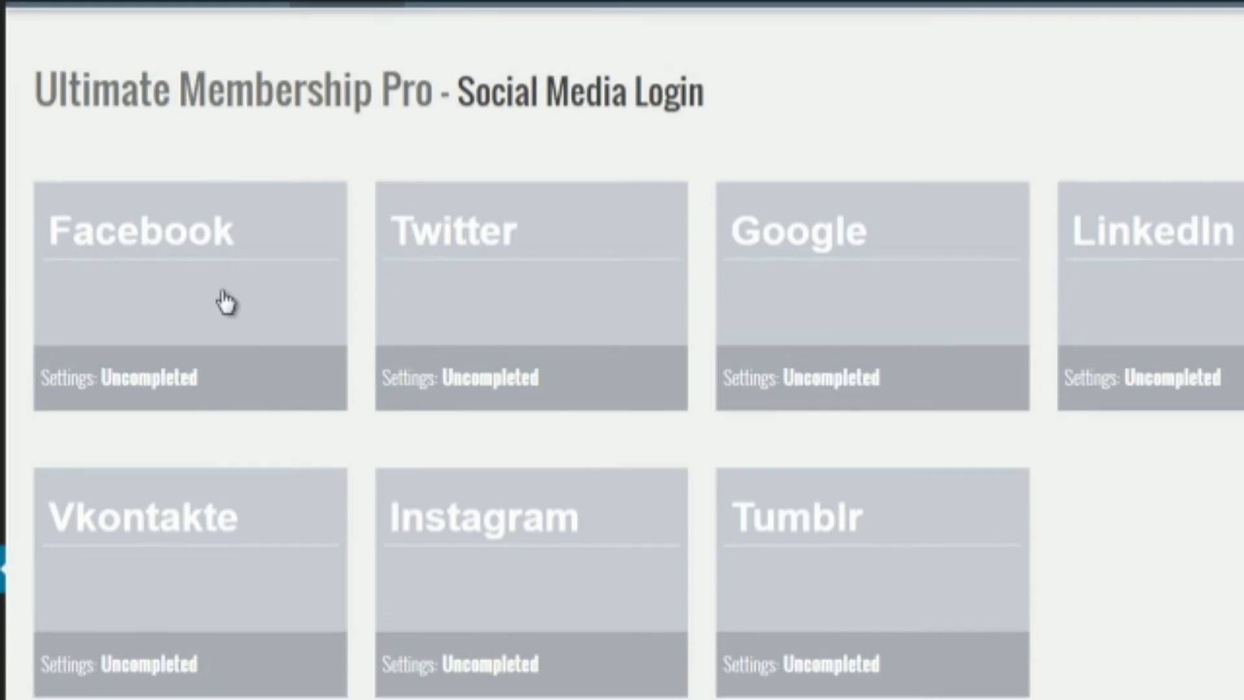
scroll(226, 302, "up", 1)
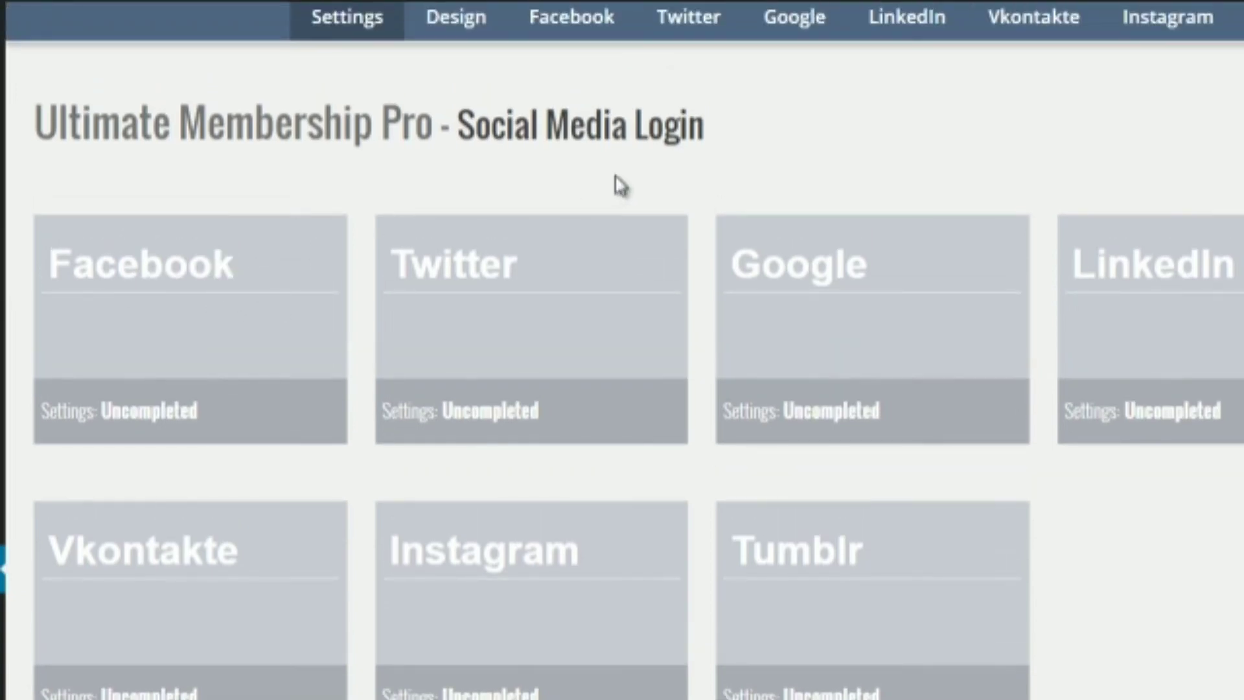
scroll(750, 176, "up", 3)
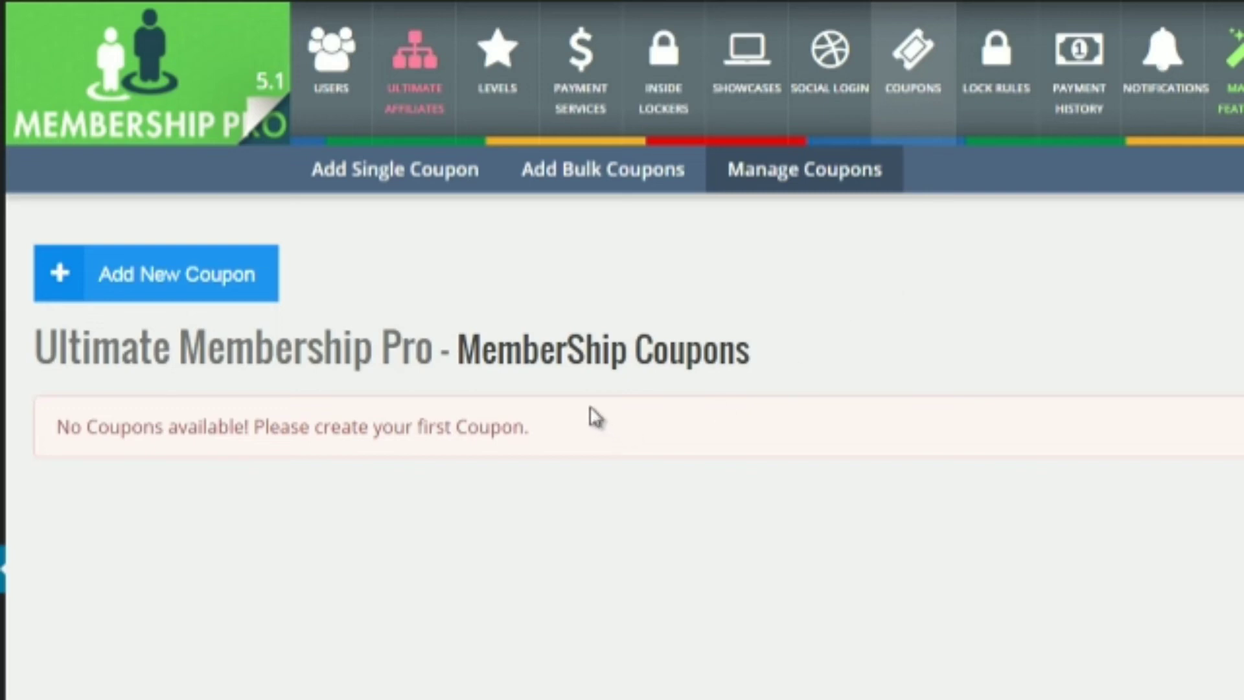
Step: Look over the membership coupons page and its options for adding single, bulk or managed coupons
scroll(616, 349, "down", 1)
scroll(1036, 150, "up", 1)
scroll(509, 447, "down", 1)
Step: Examine the lock rules for blocking all posts by type, including the exceptions, restrict type, target users and redirect settings
scroll(510, 447, "down", 1)
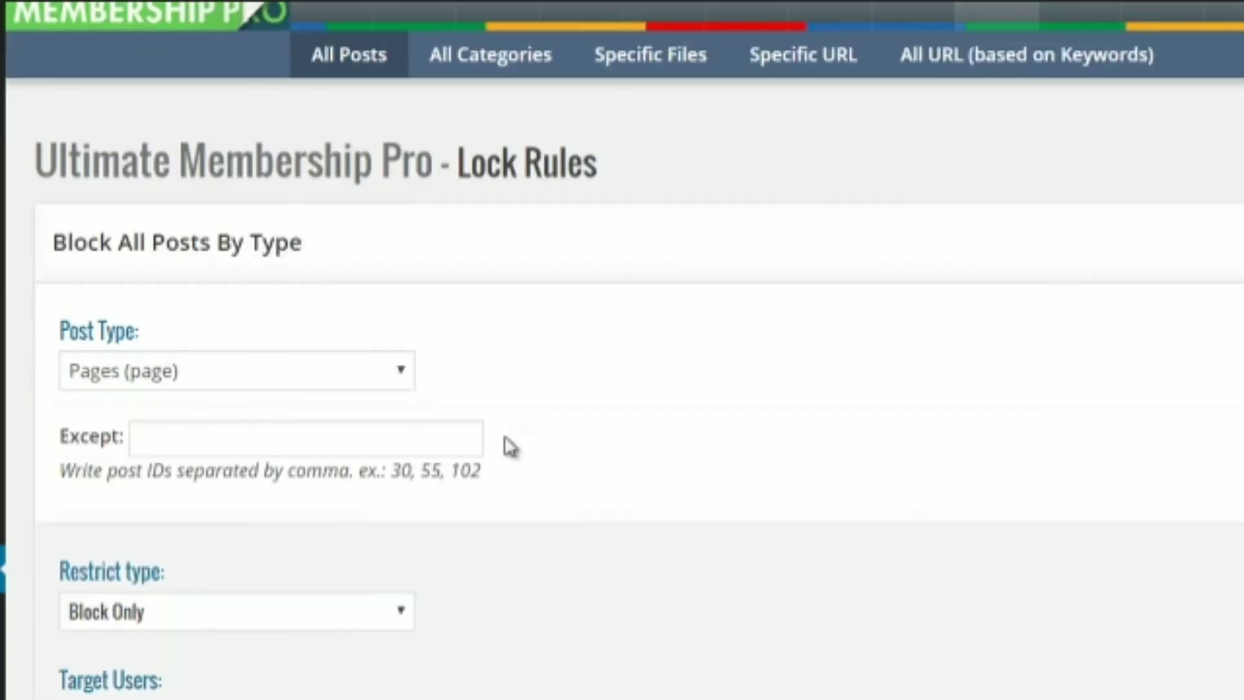
scroll(516, 443, "down", 2)
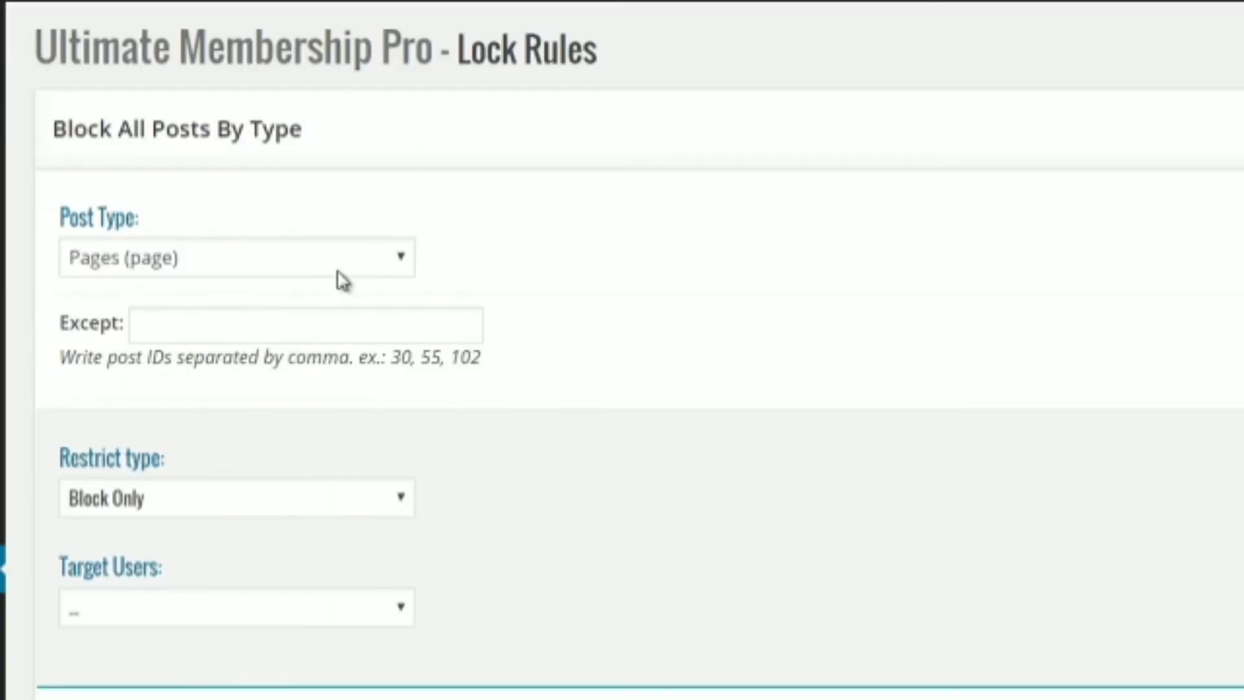
left_click(405, 323)
scroll(567, 527, "down", 2)
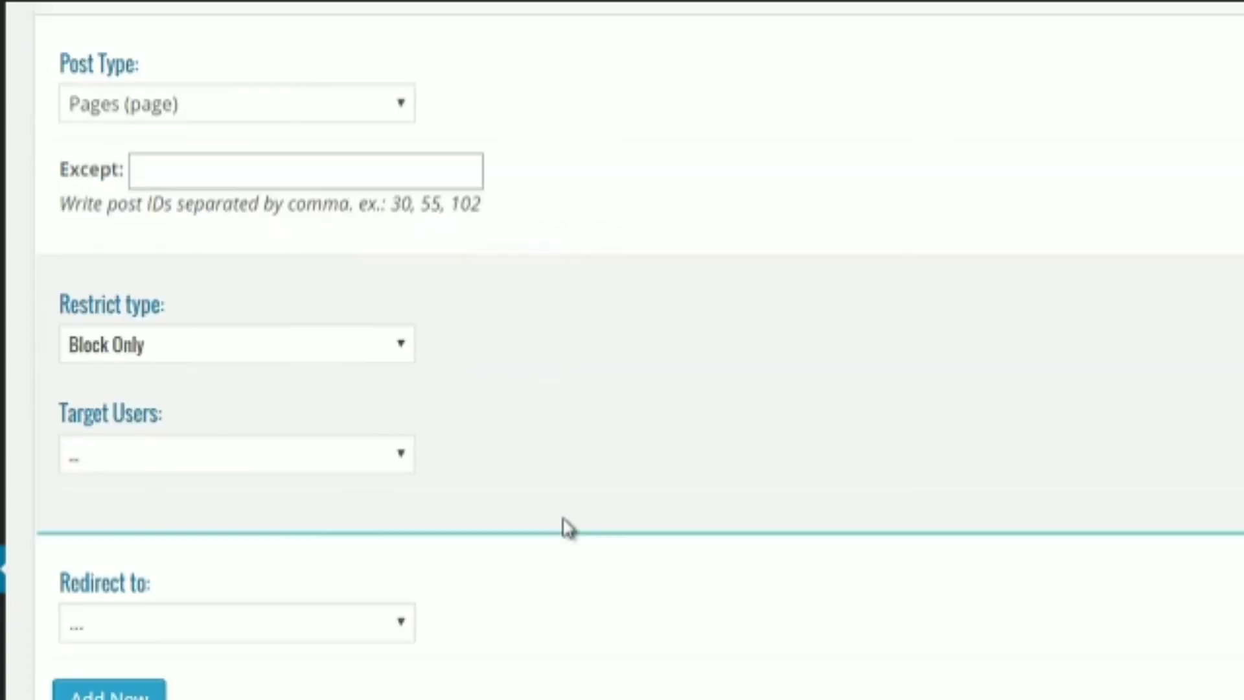
scroll(738, 419, "up", 6)
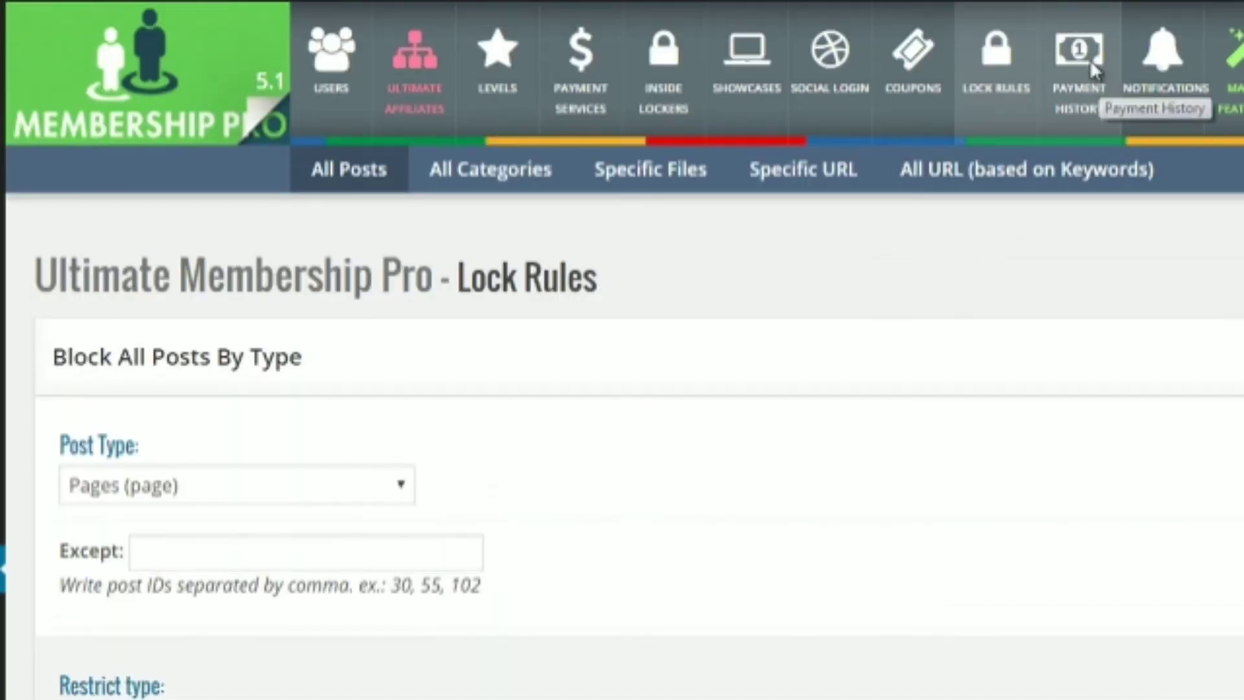
Step: View the payment history's orders list and review the notification templates with their subjects, actions, recipients and target levels
left_click(1091, 64)
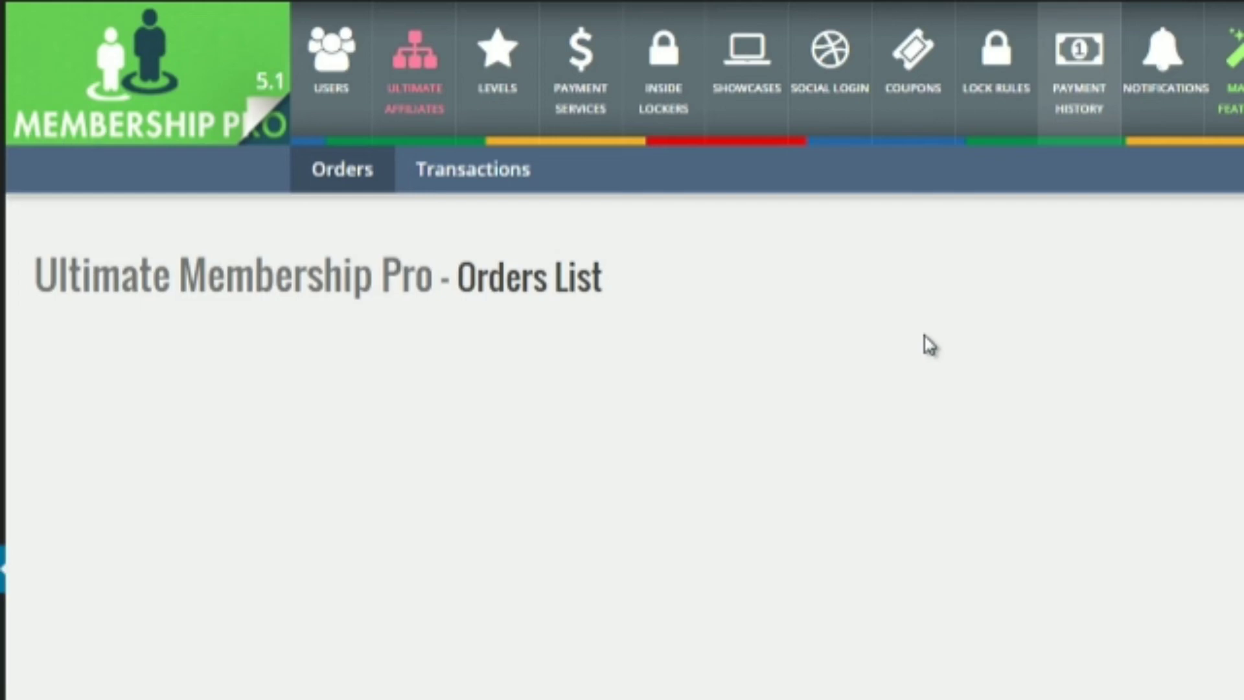
left_click(1191, 79)
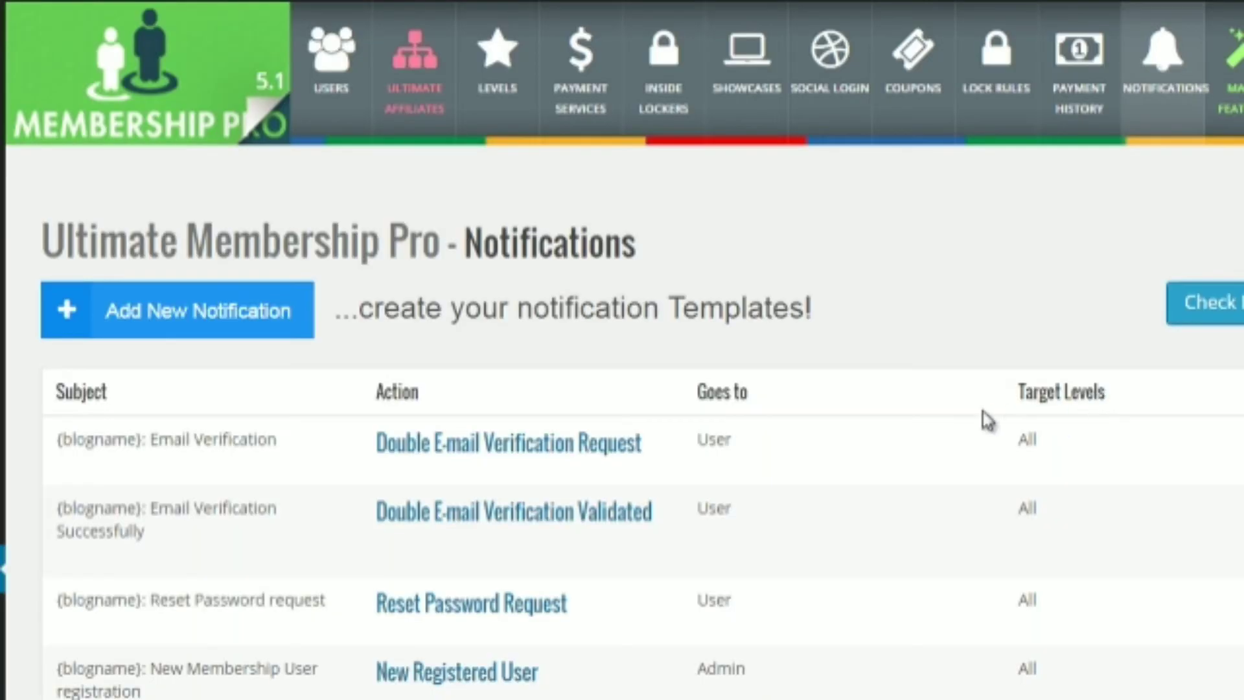
scroll(988, 421, "down", 3)
scroll(975, 423, "down", 1)
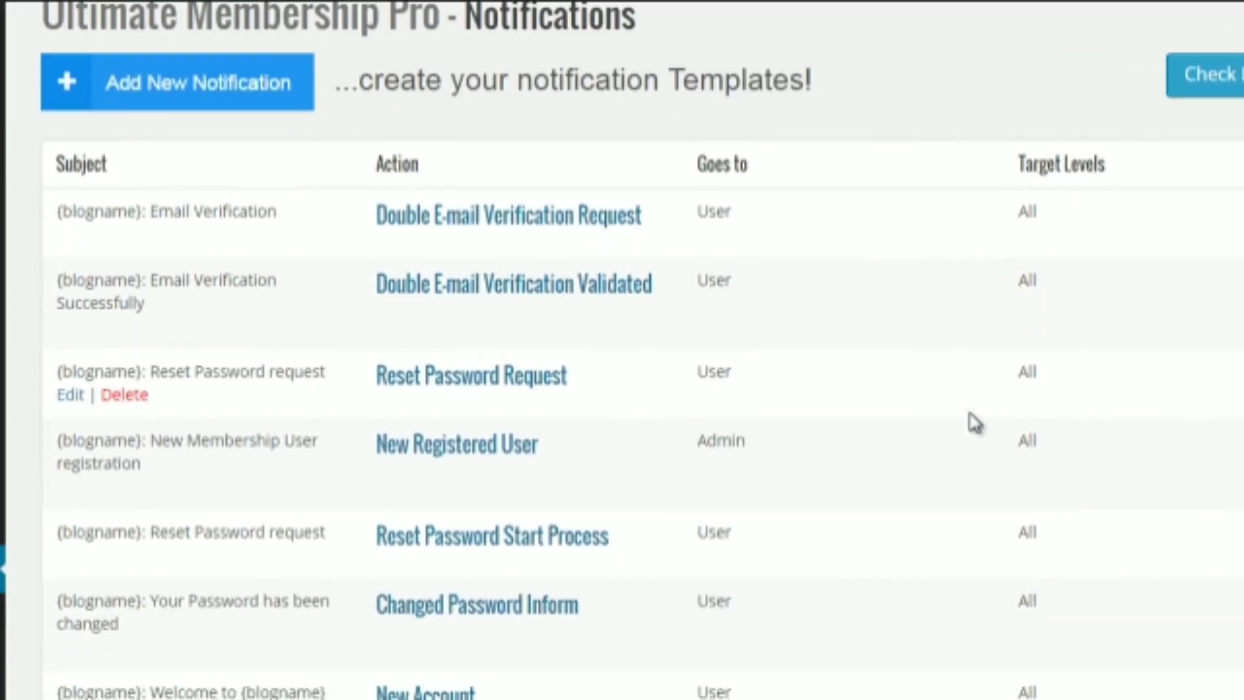
scroll(804, 444, "down", 2)
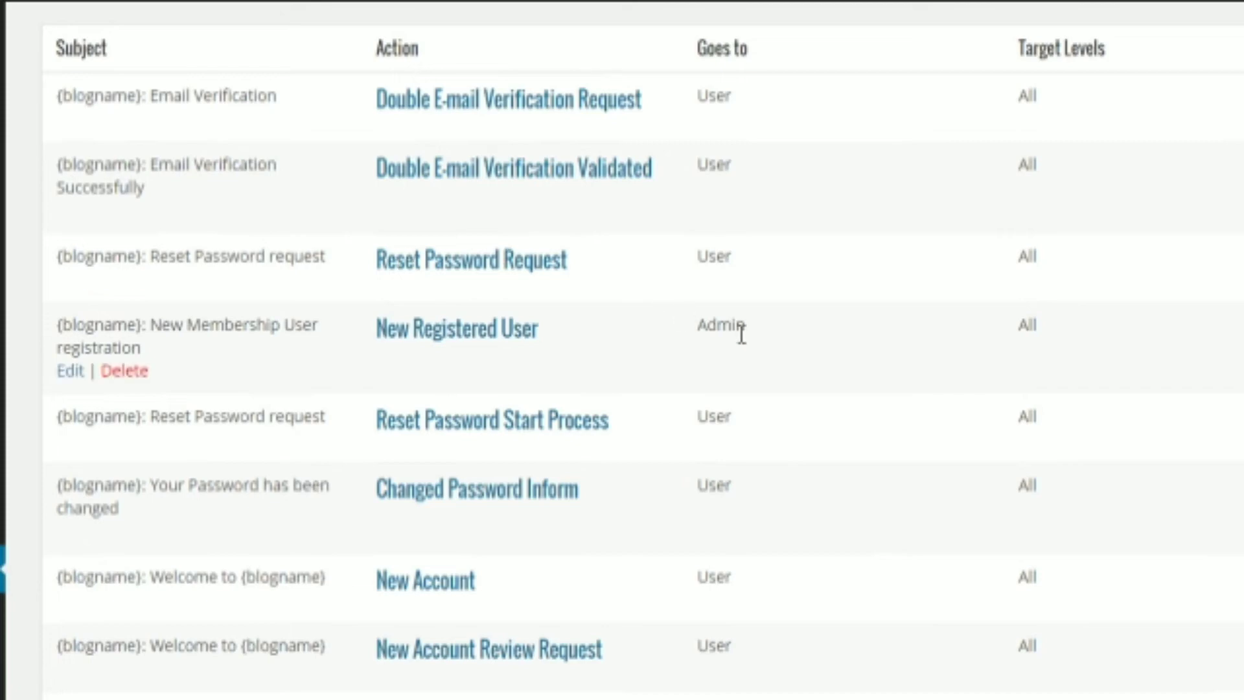
scroll(1066, 380, "down", 2)
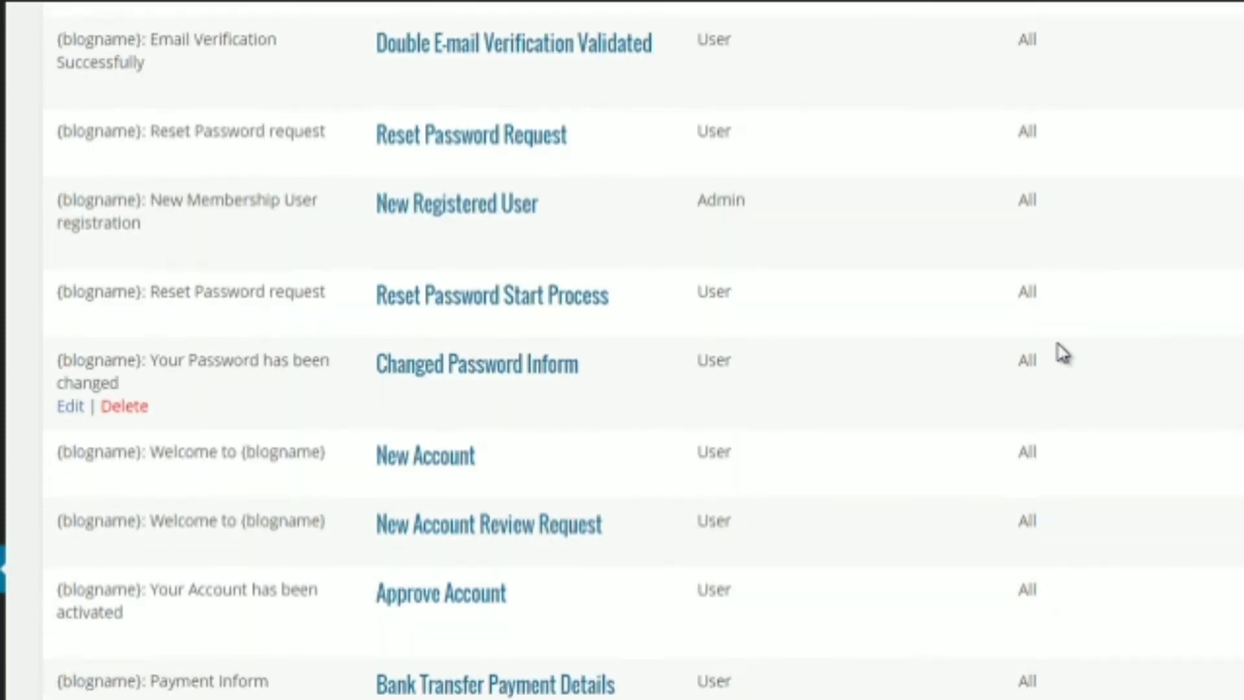
scroll(1058, 353, "up", 5)
scroll(830, 433, "down", 4)
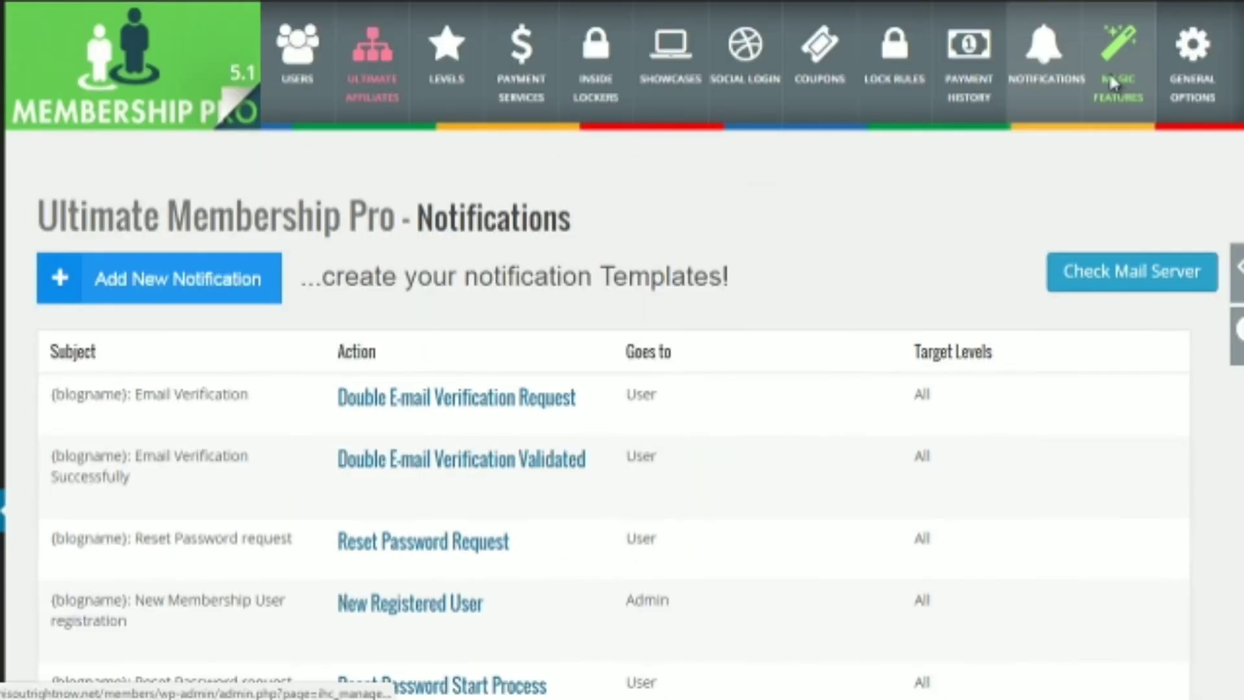
Step: Open the magic features and look through the extension modules, from Taxes and Opt-in Settings to Order Invoices and Custom Currencies
left_click(1109, 71)
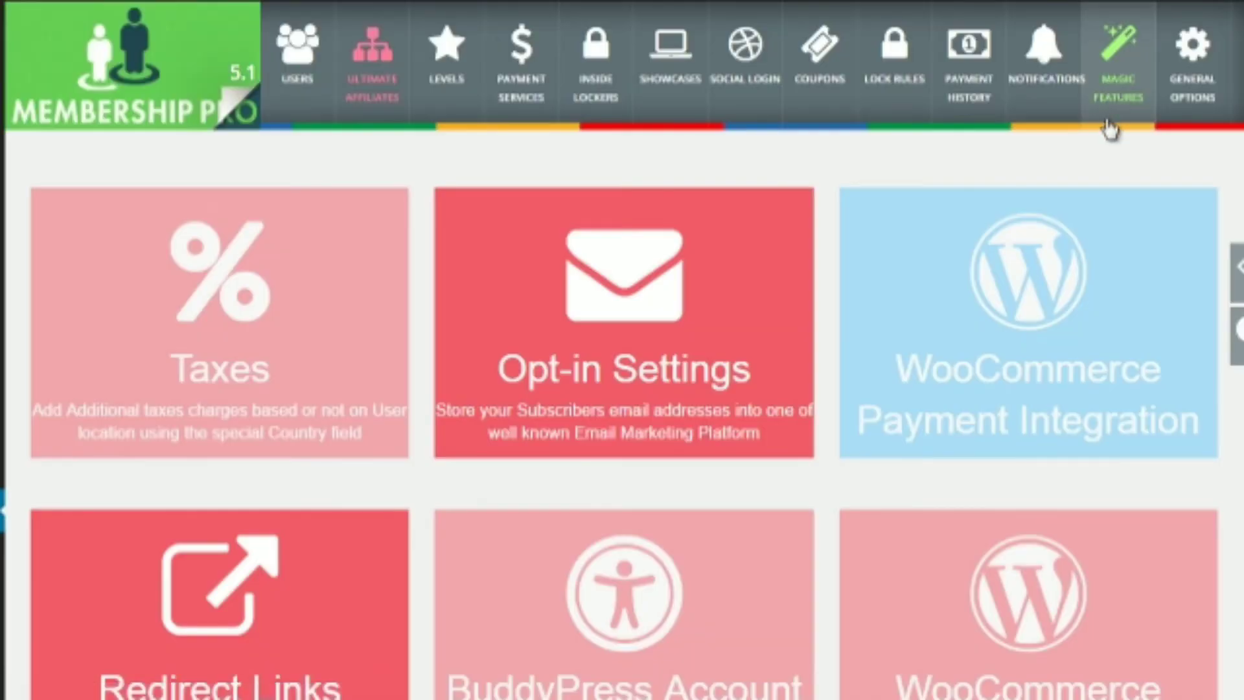
scroll(840, 266, "down", 2)
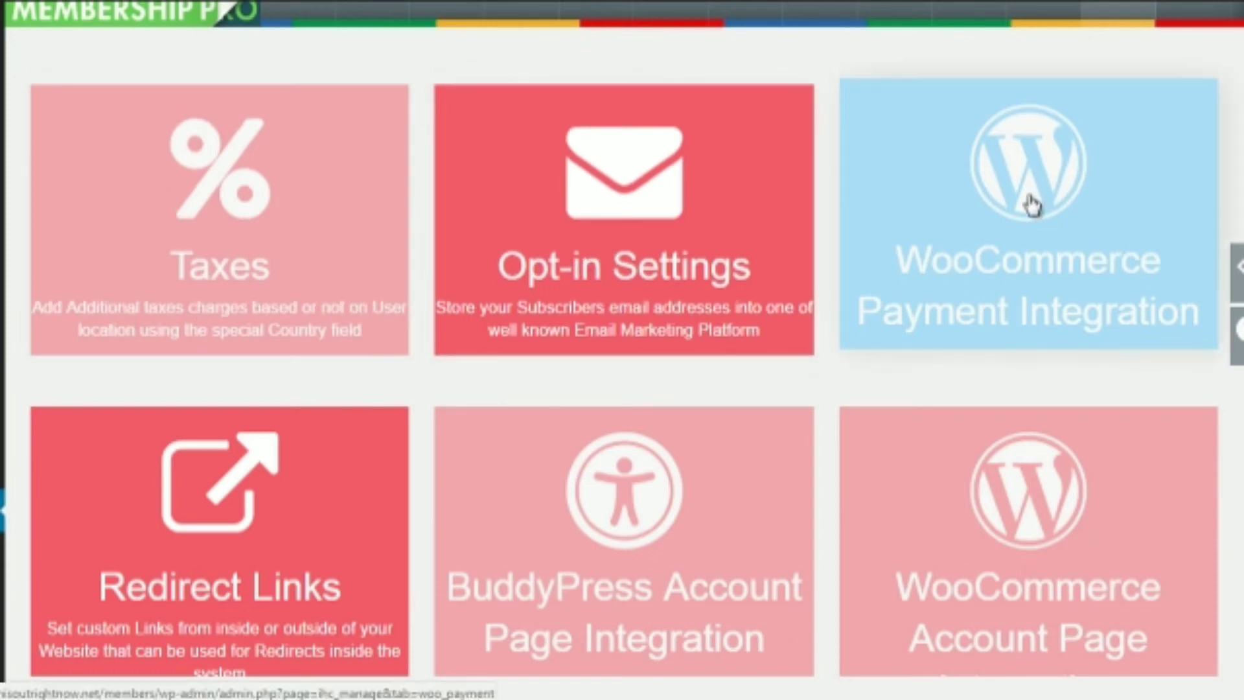
scroll(1032, 205, "down", 5)
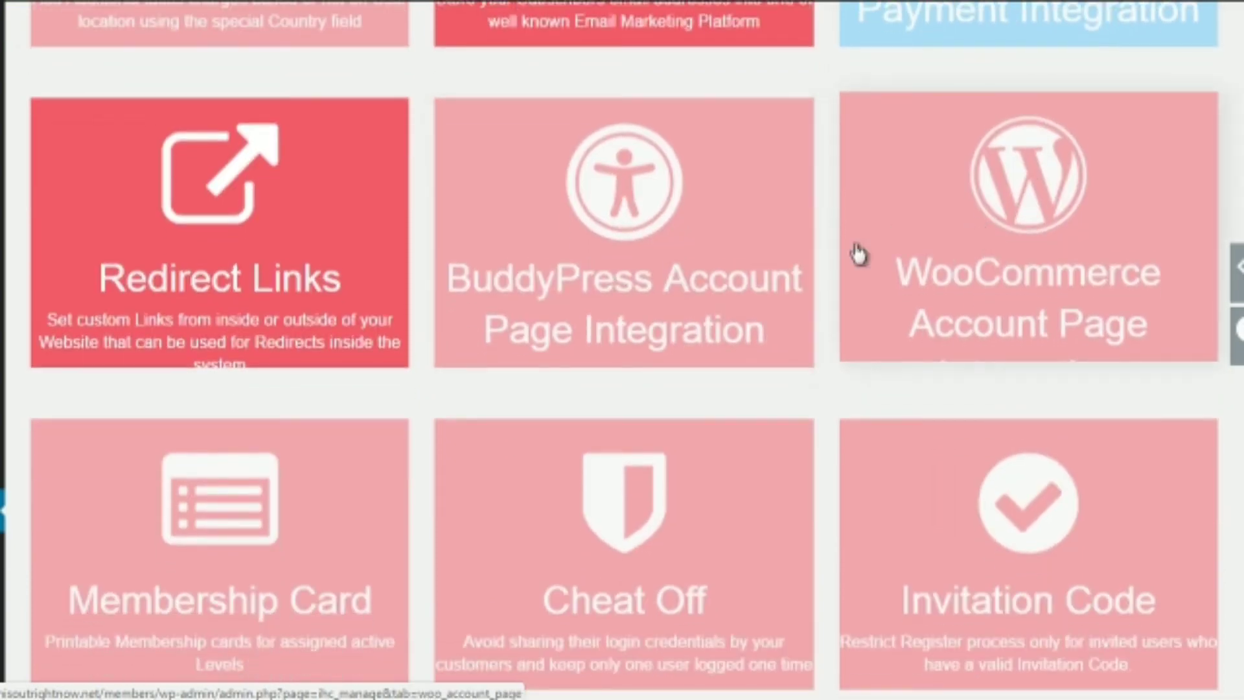
scroll(613, 295, "down", 3)
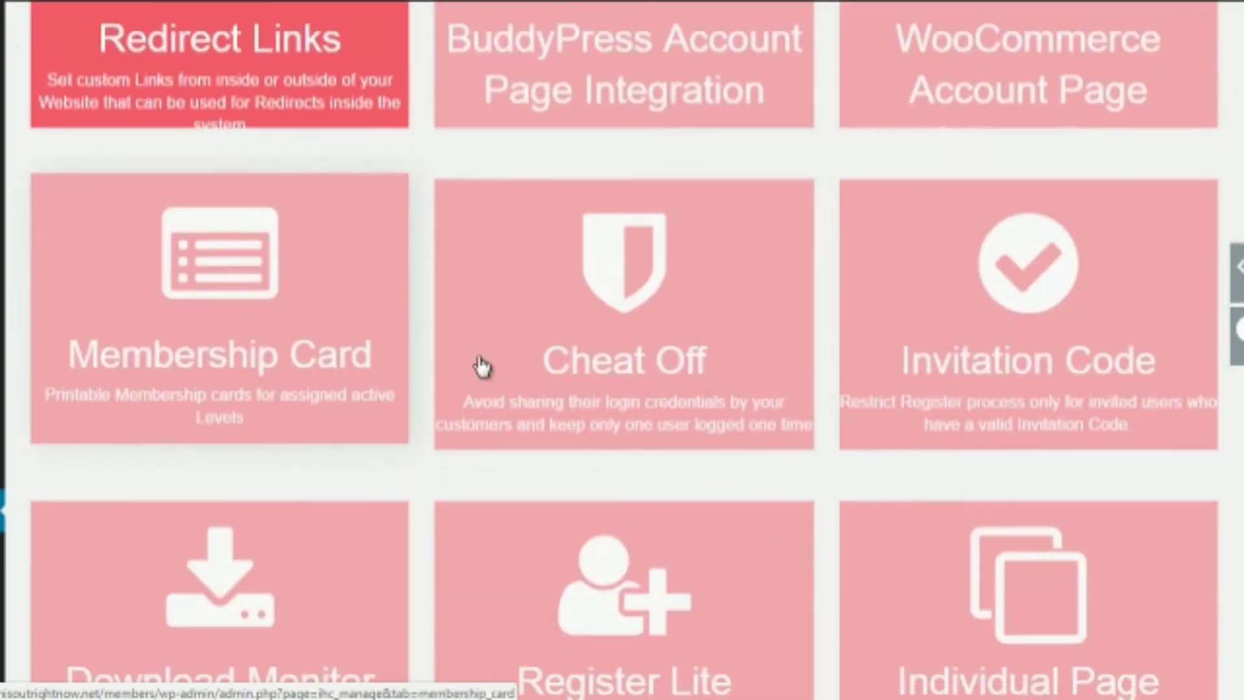
scroll(558, 339, "down", 3)
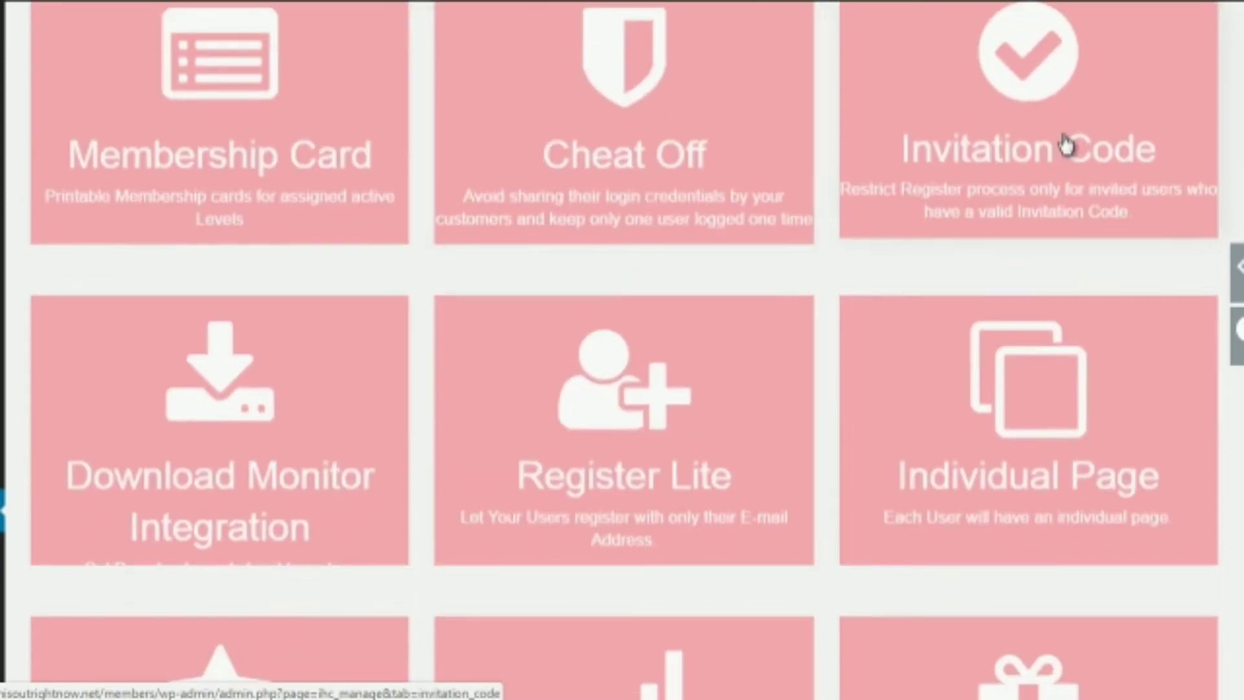
scroll(1059, 149, "down", 5)
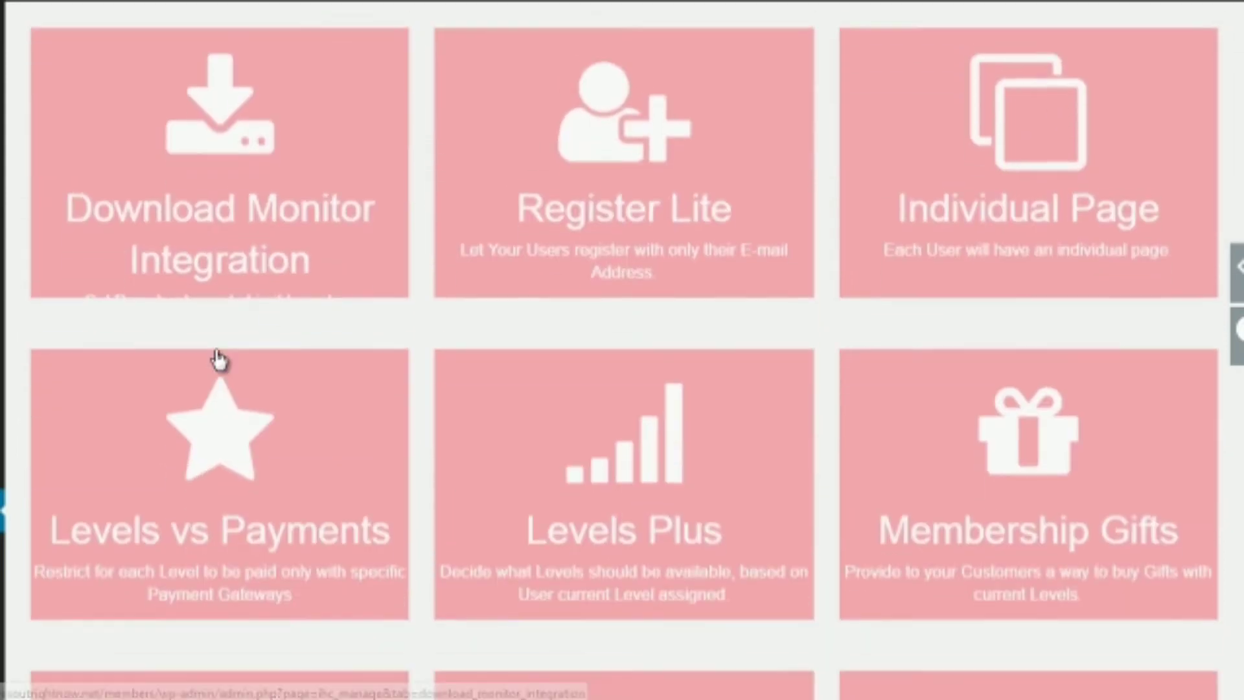
scroll(978, 333, "down", 5)
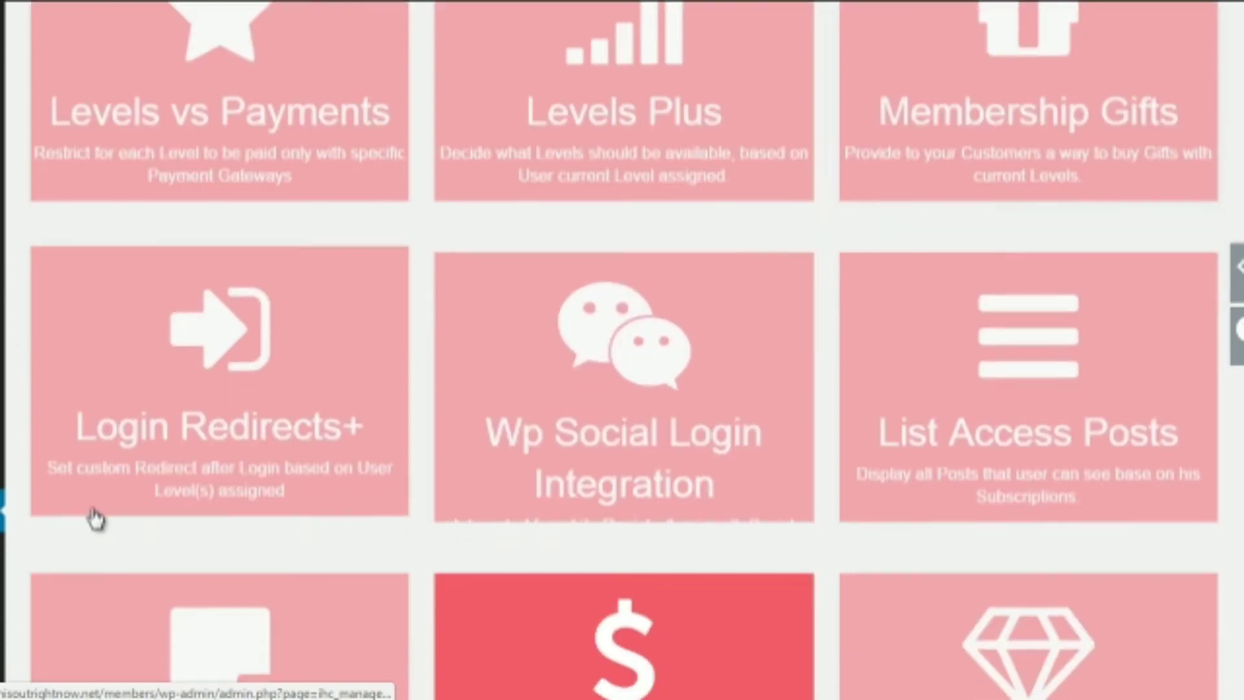
scroll(978, 369, "down", 5)
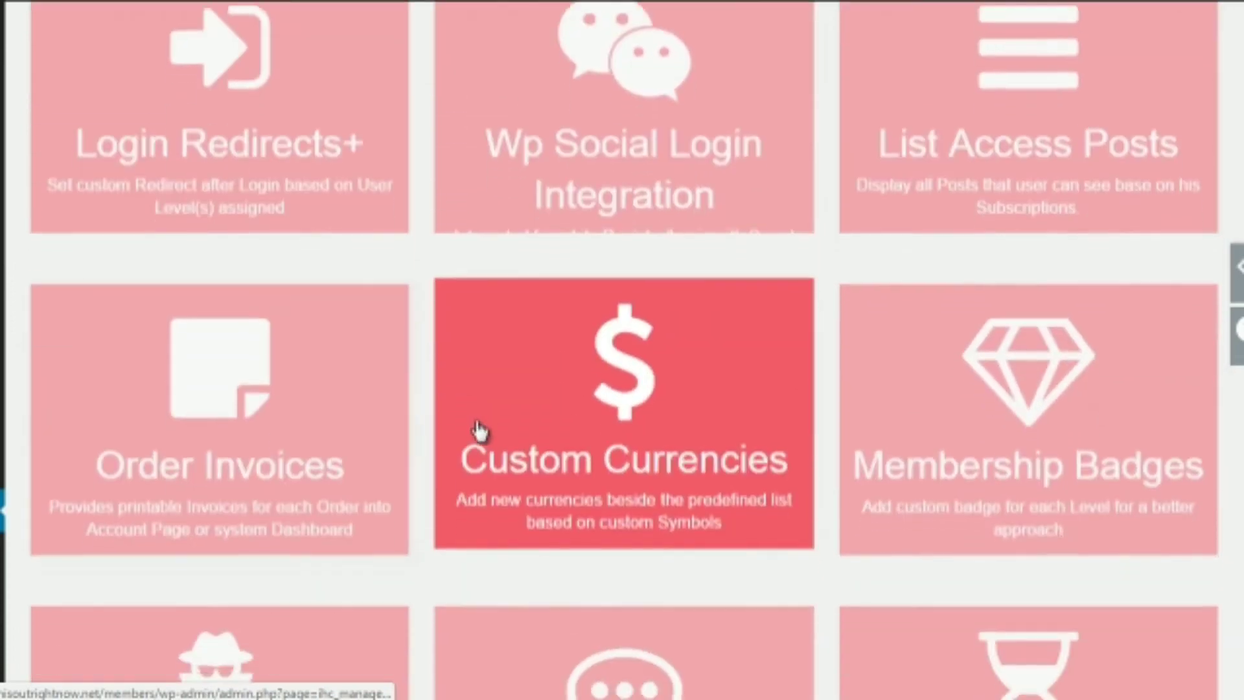
scroll(156, 500, "up", 1)
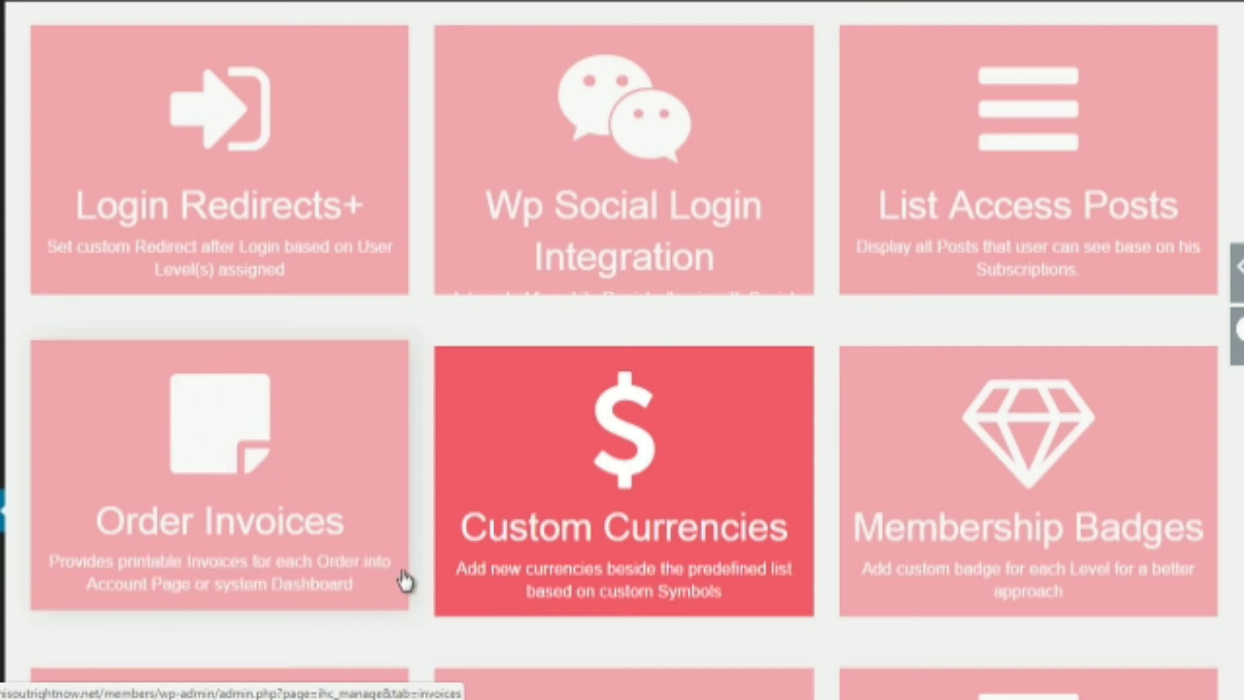
scroll(1097, 363, "up", 2)
scroll(1097, 363, "up", 15)
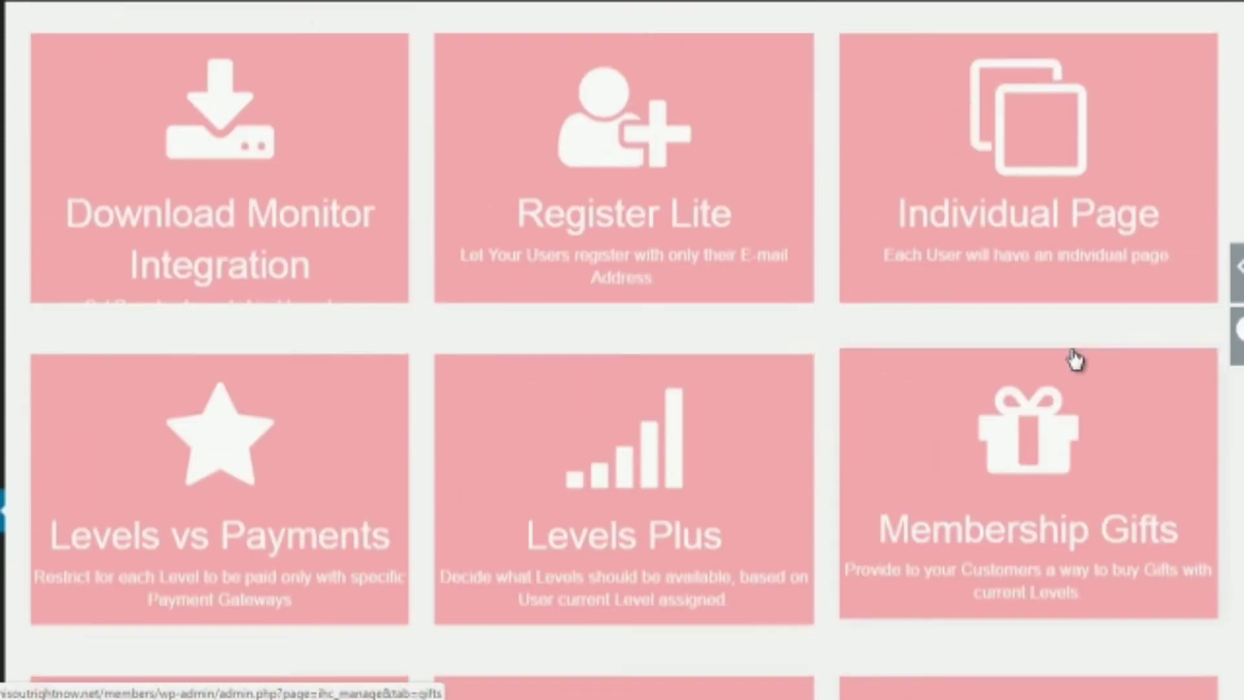
scroll(1073, 355, "up", 12)
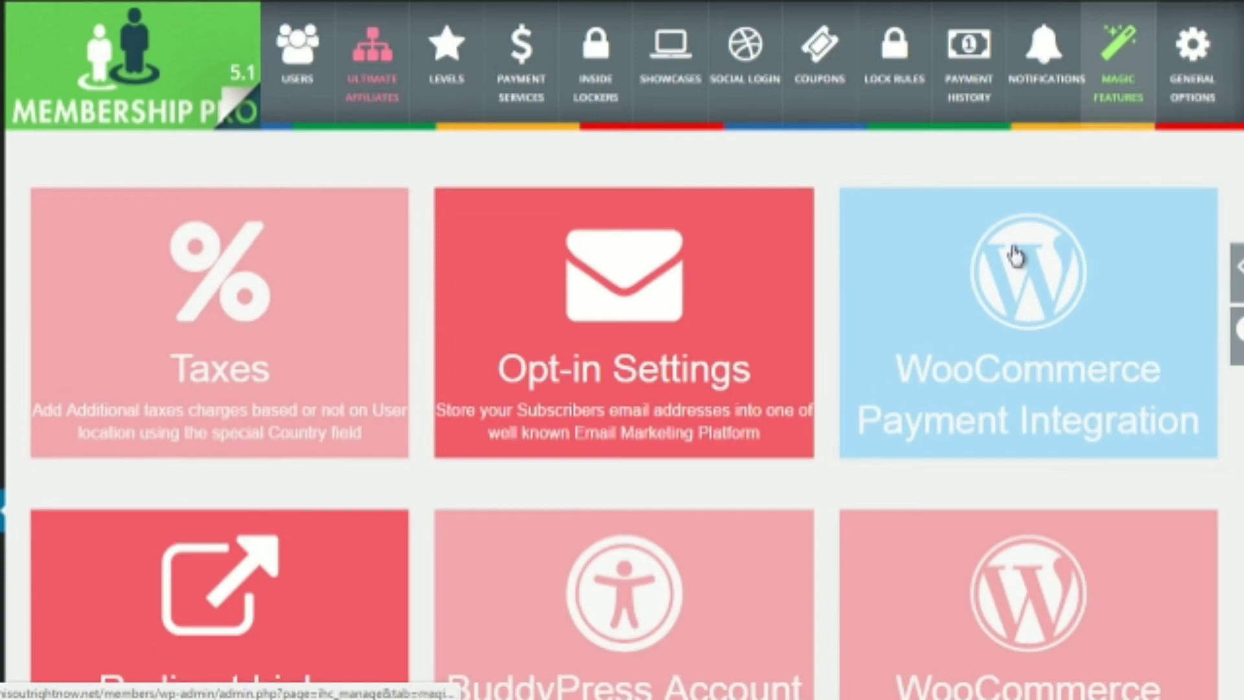
Step: Review the default page assignments in the general options, from Register to Visitor Inside User Page, and save them
left_click(941, 311)
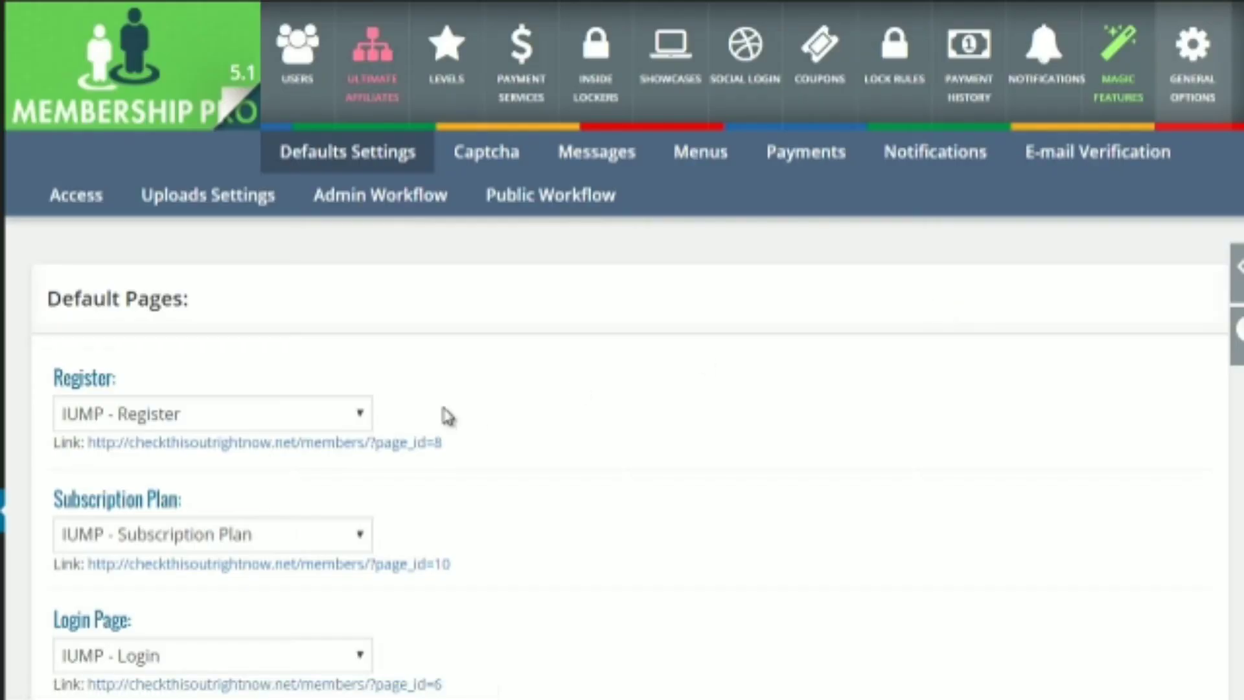
scroll(457, 405, "down", 3)
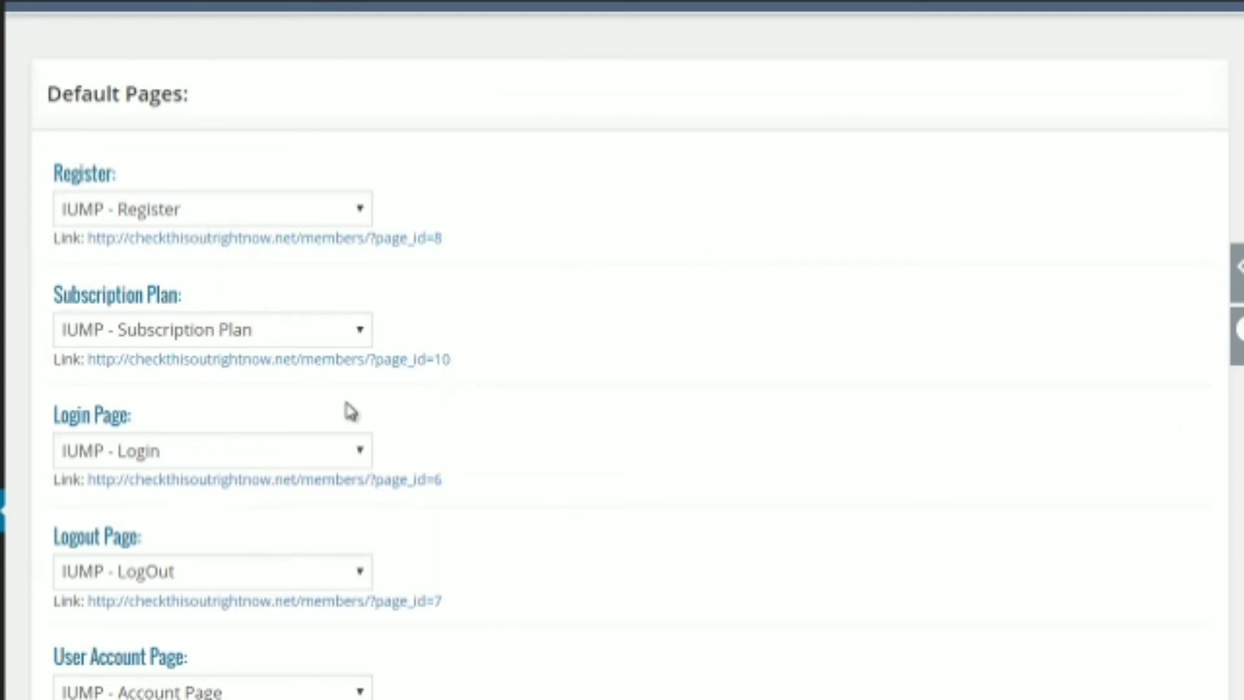
scroll(348, 411, "down", 3)
scroll(348, 413, "down", 4)
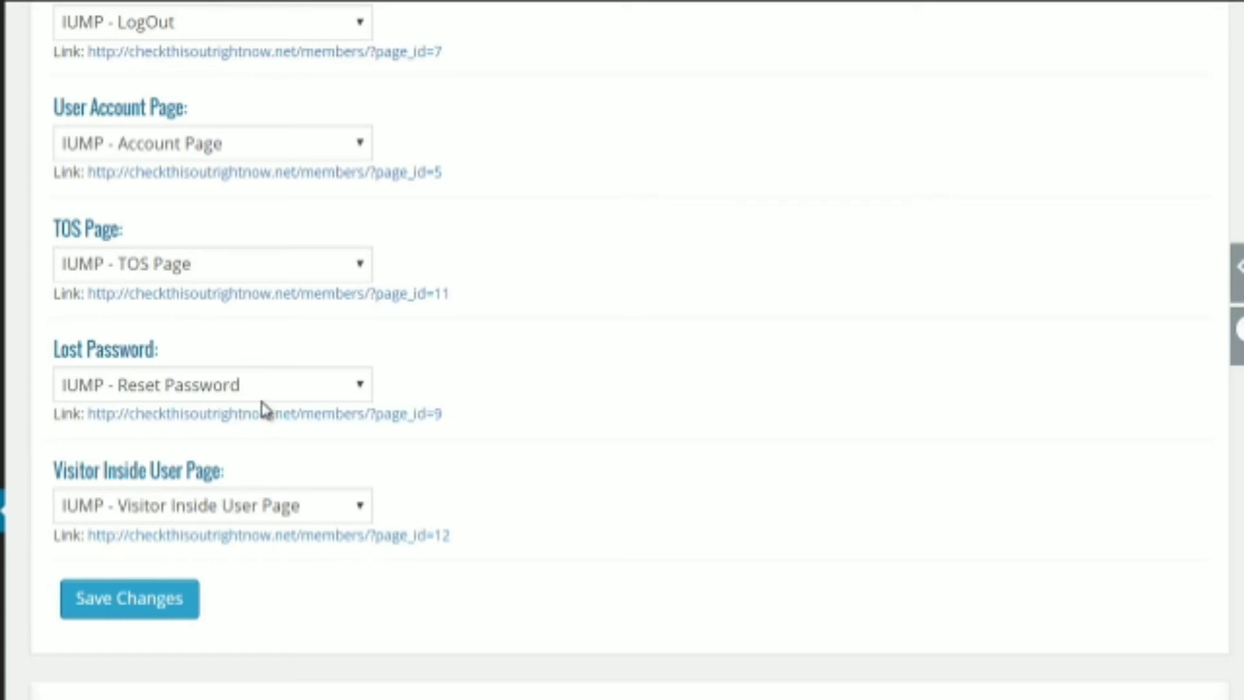
left_click(275, 385)
left_click(279, 389)
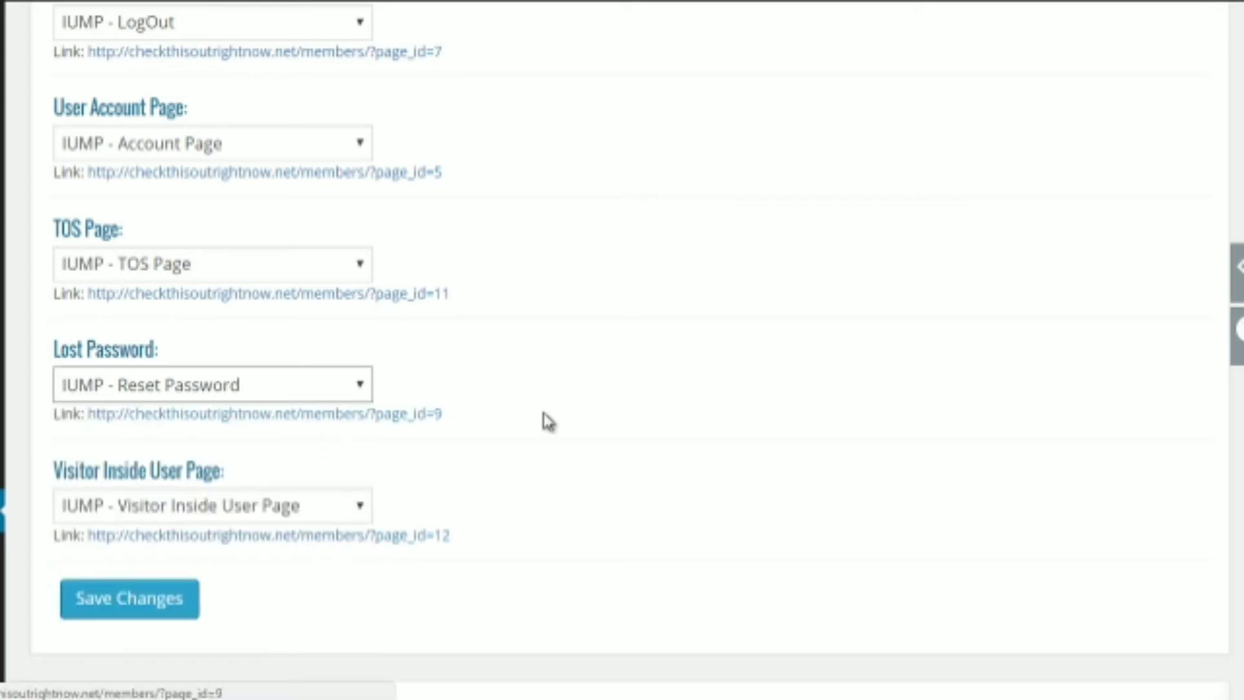
left_click(174, 600)
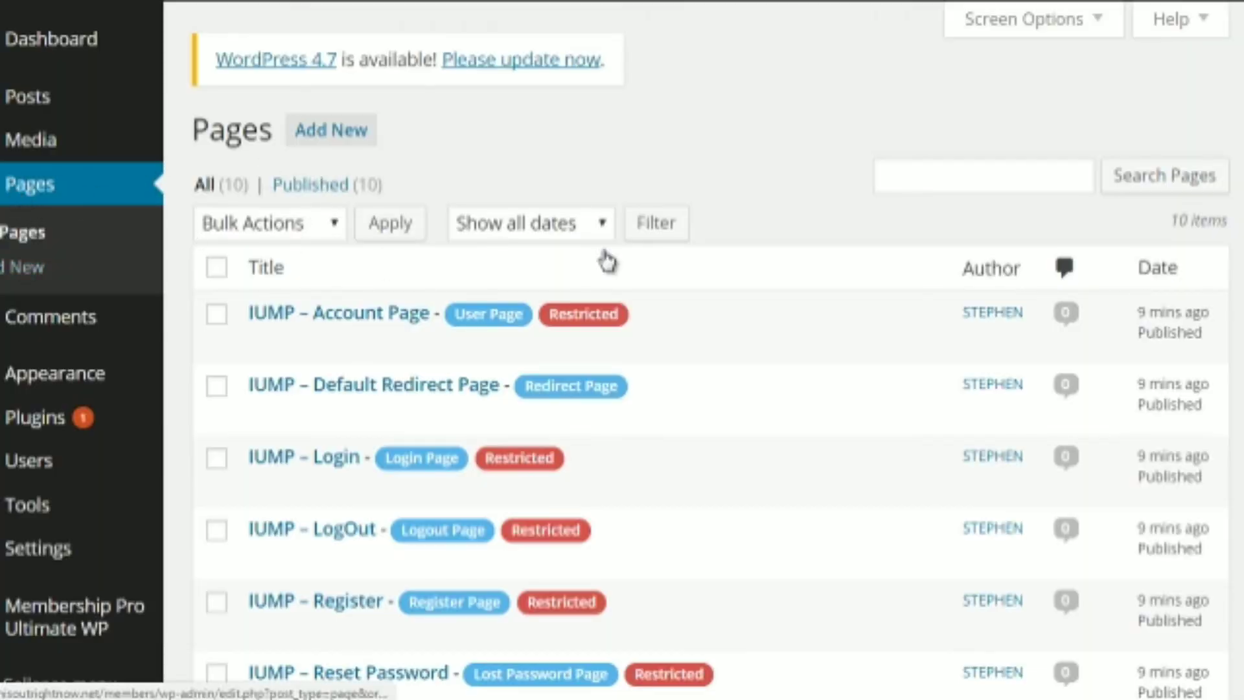
Step: Review the IUMP pages in the WordPress page list together with their page type and Restricted labels
scroll(735, 322, "down", 3)
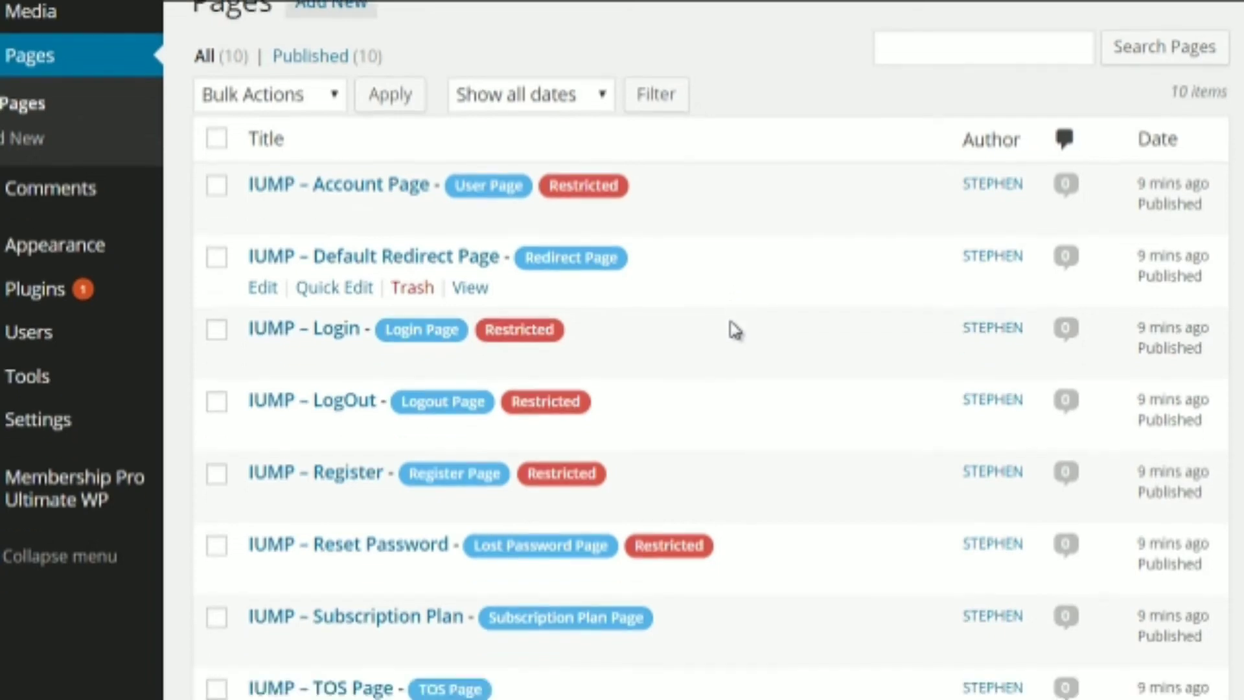
scroll(672, 258, "down", 3)
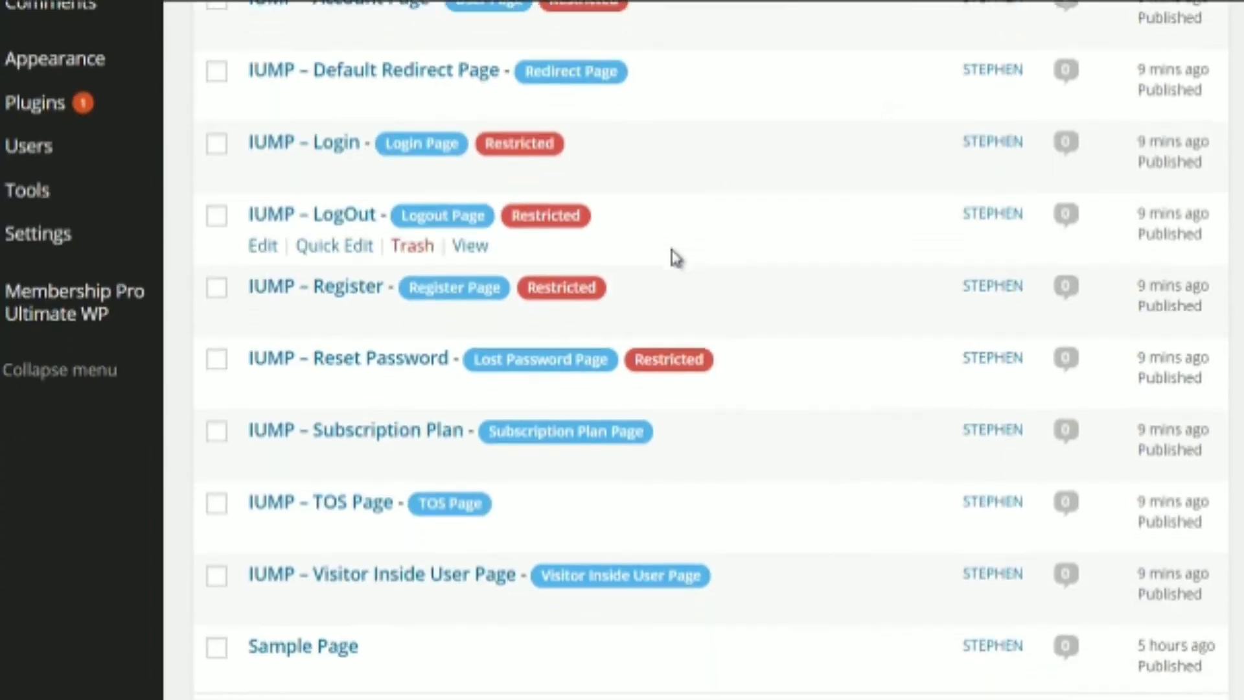
scroll(810, 302, "up", 2)
scroll(804, 304, "up", 3)
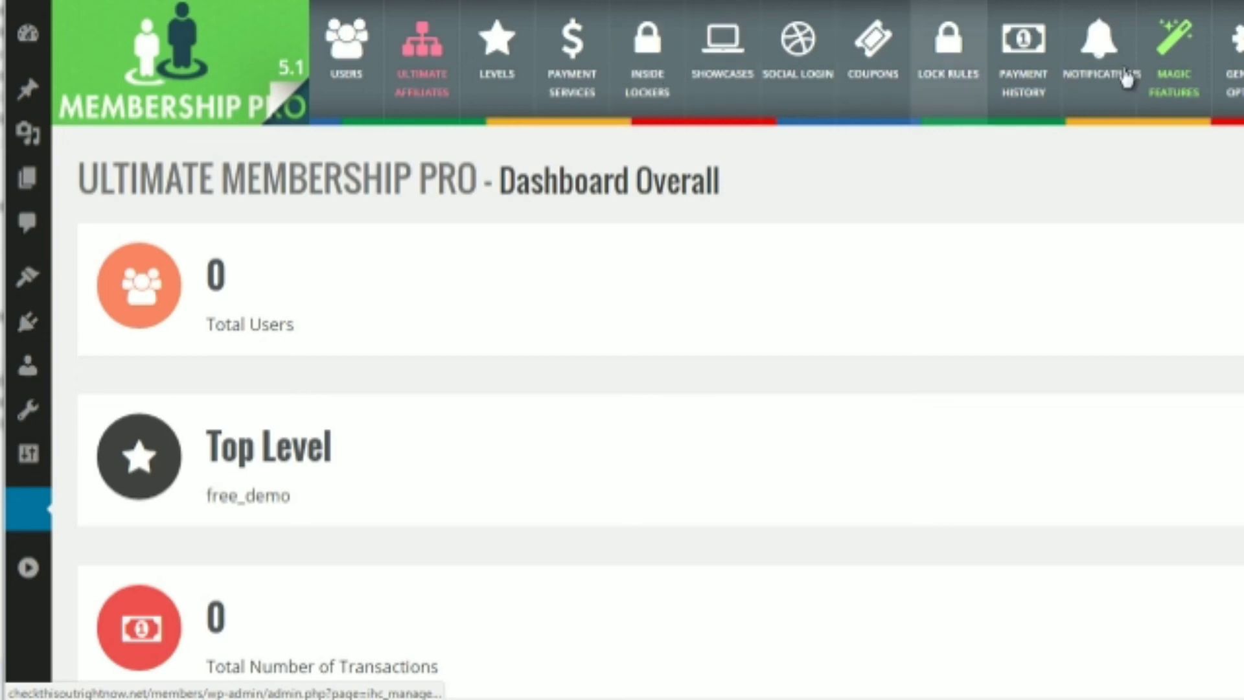
Step: Open the membership users list and view its options for adding, exporting and filtering users
left_click(333, 70)
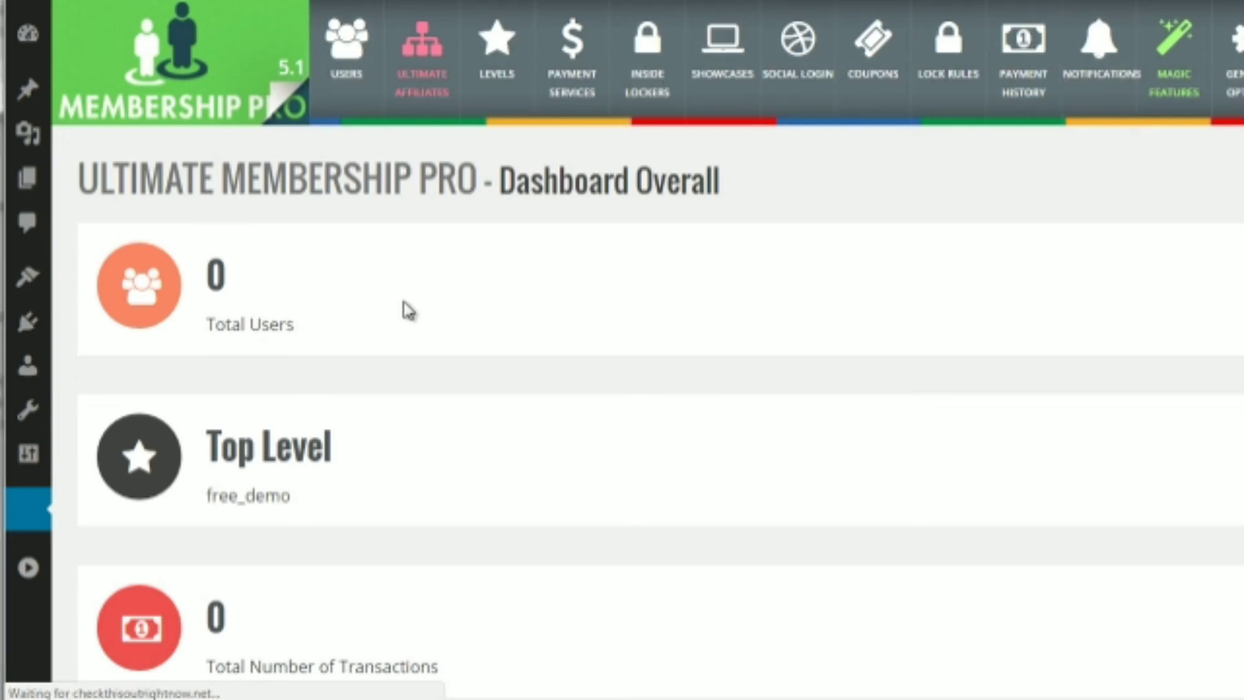
left_click(347, 68)
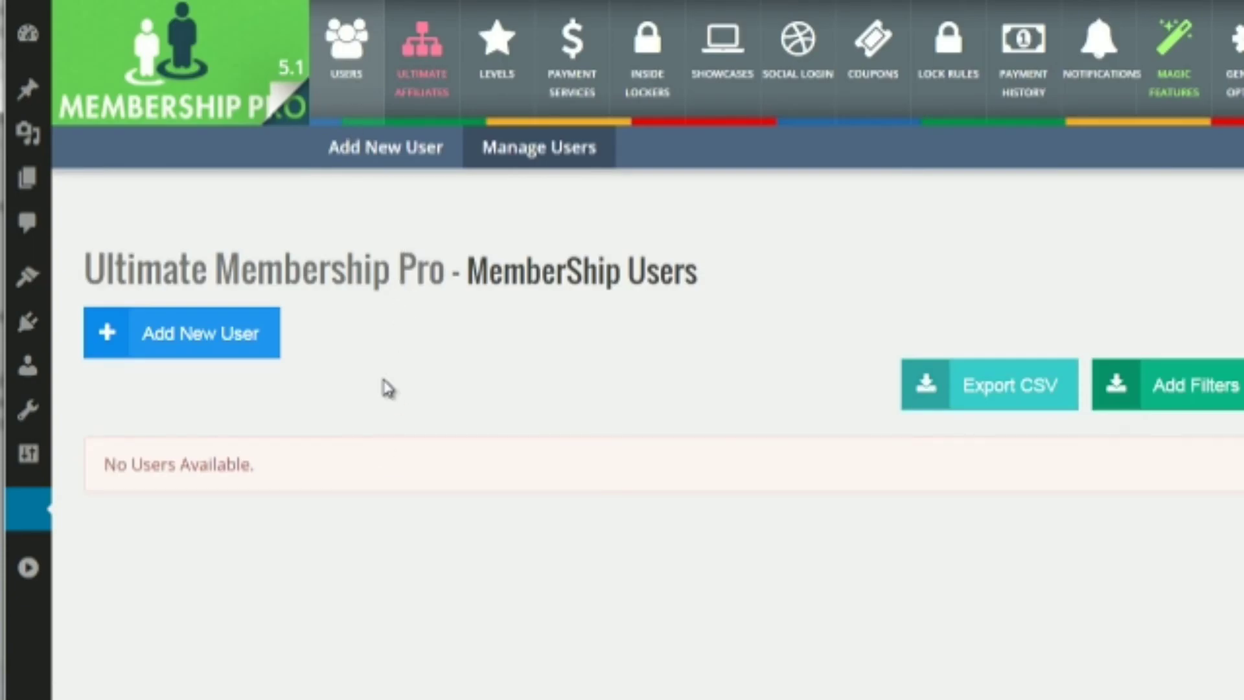
scroll(388, 388, "down", 2)
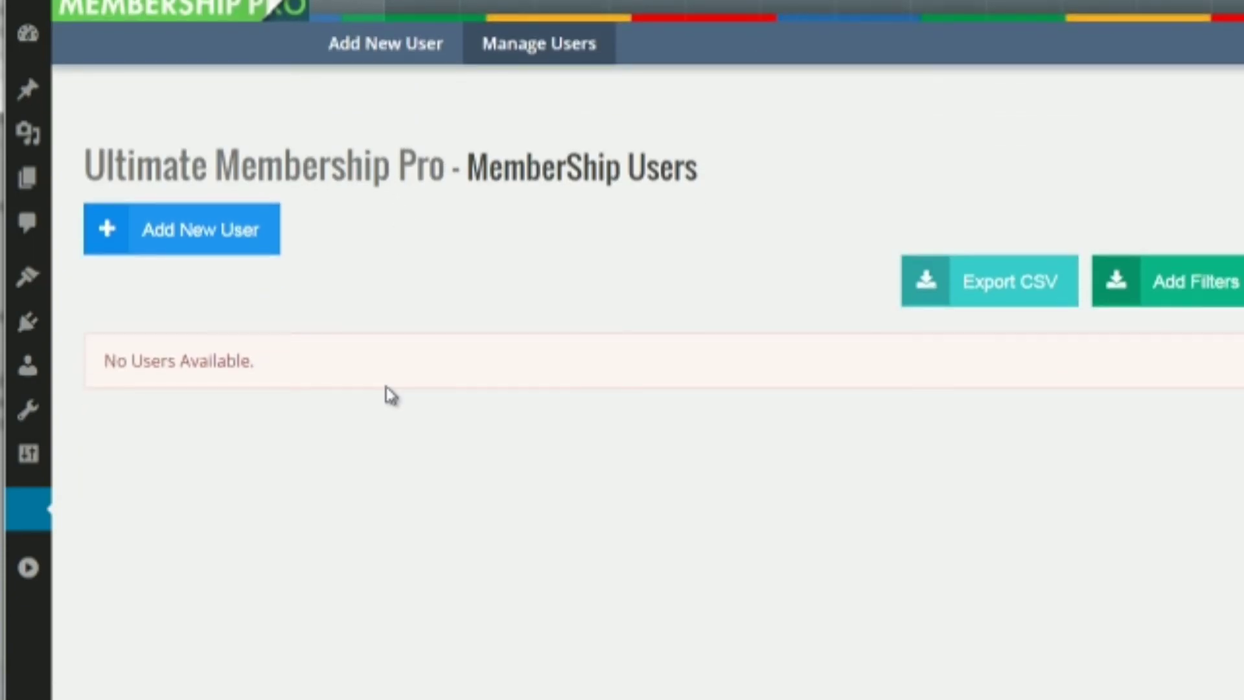
scroll(389, 392, "up", 1)
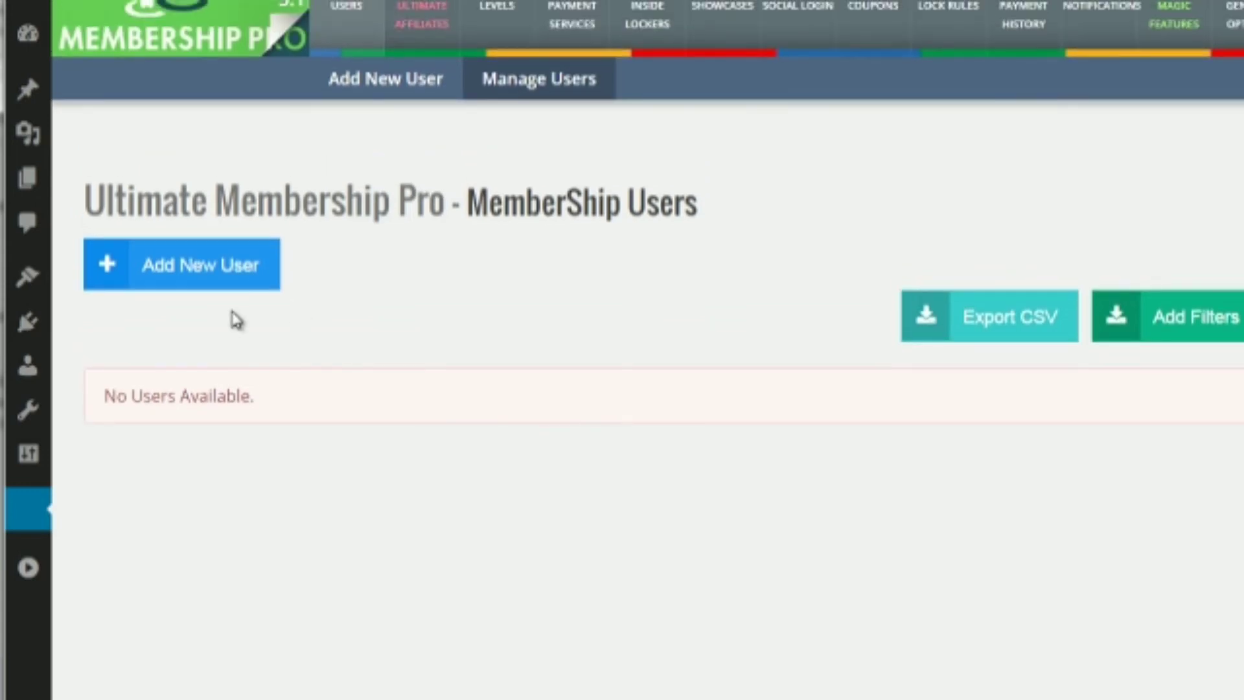
Step: Open the form for a new user and review its fields, WP Role, the levels offered for assignment and the account page overview option
left_click(158, 278)
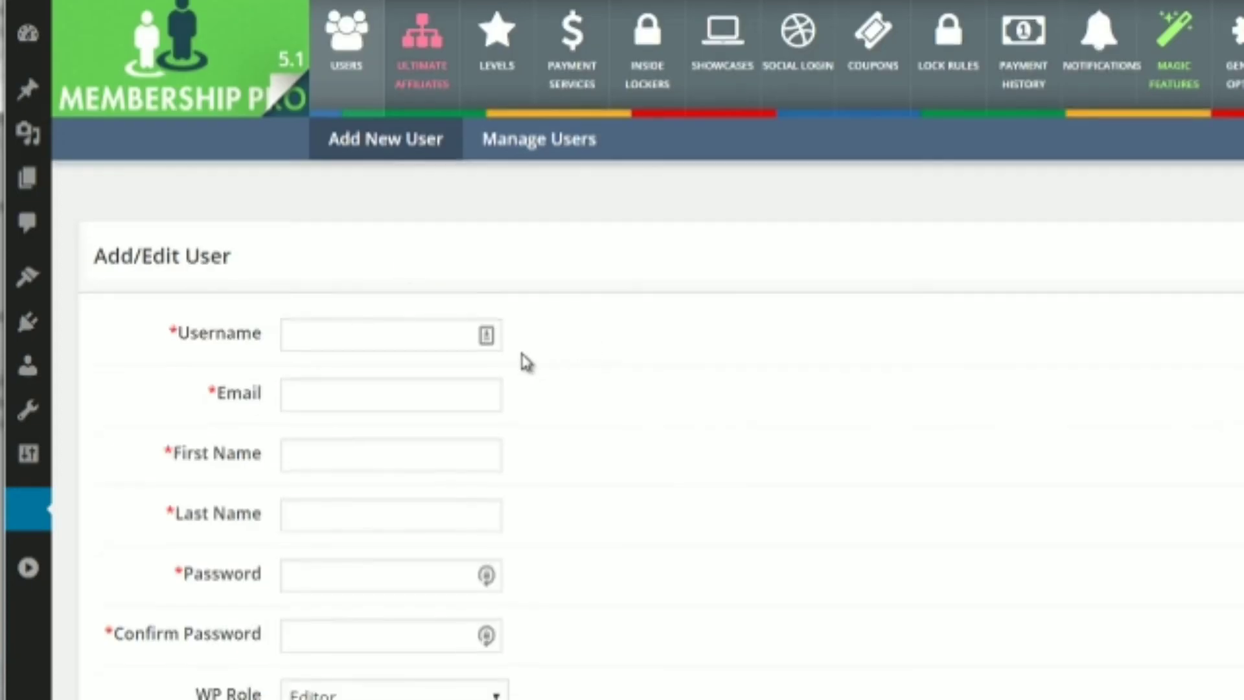
scroll(526, 362, "down", 4)
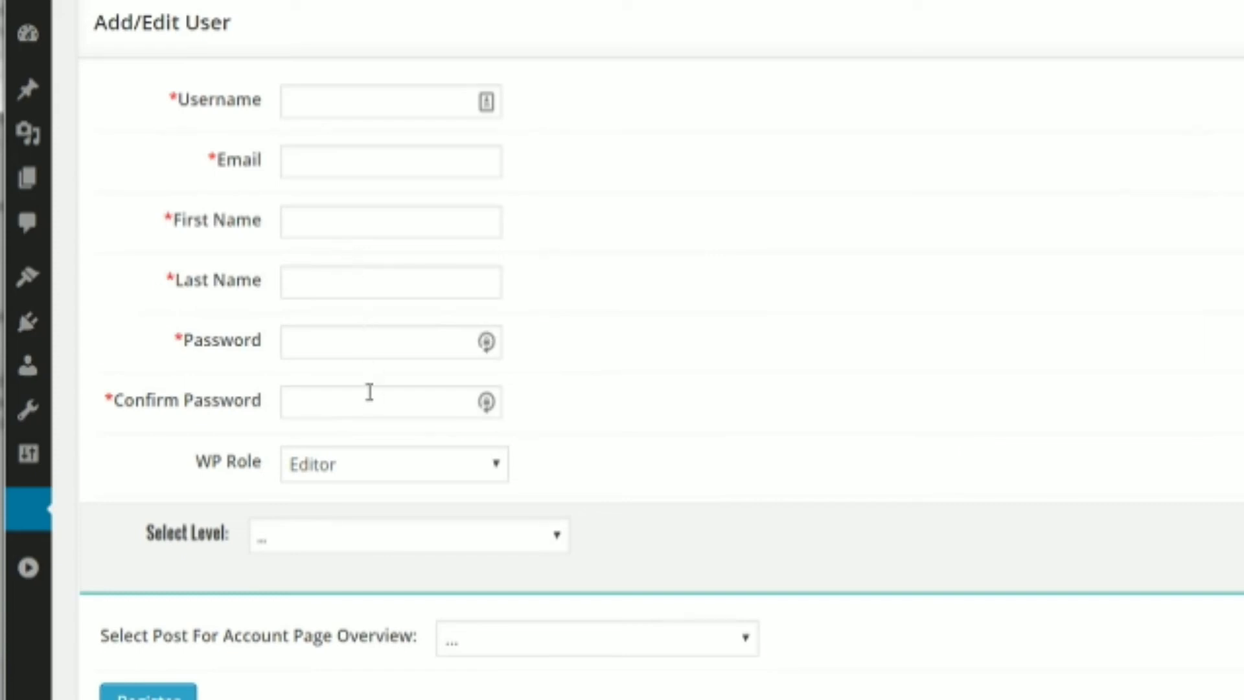
scroll(370, 396, "down", 1)
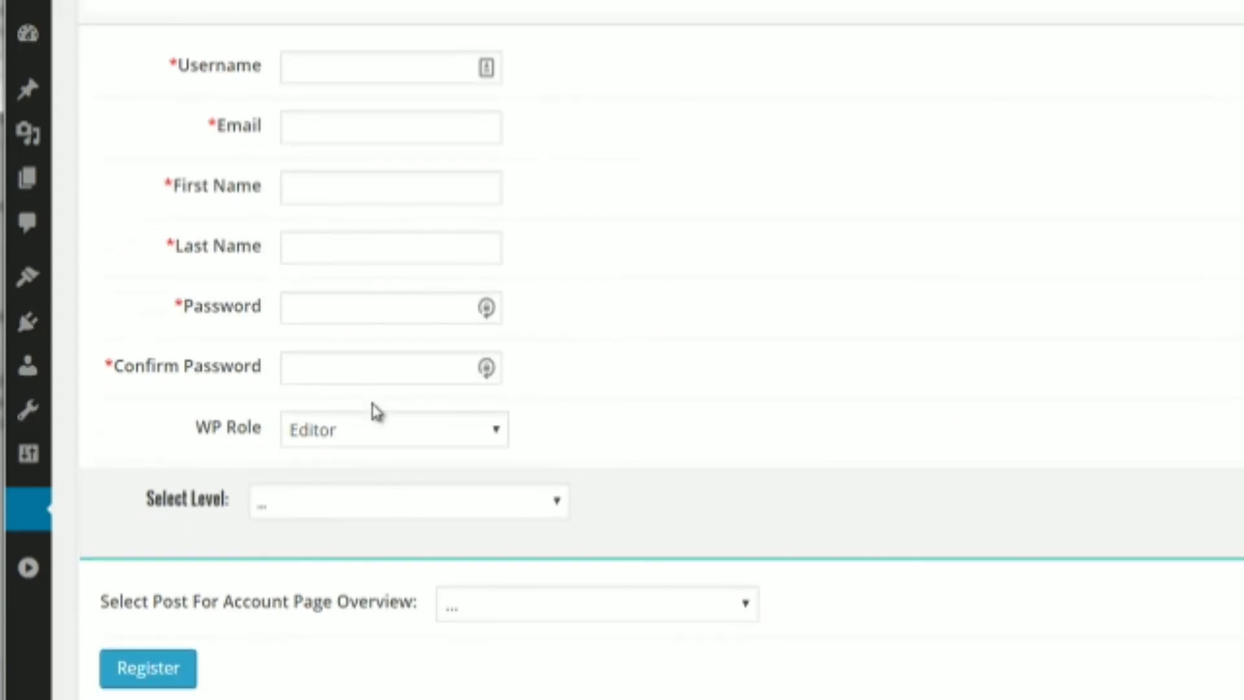
scroll(374, 411, "down", 1)
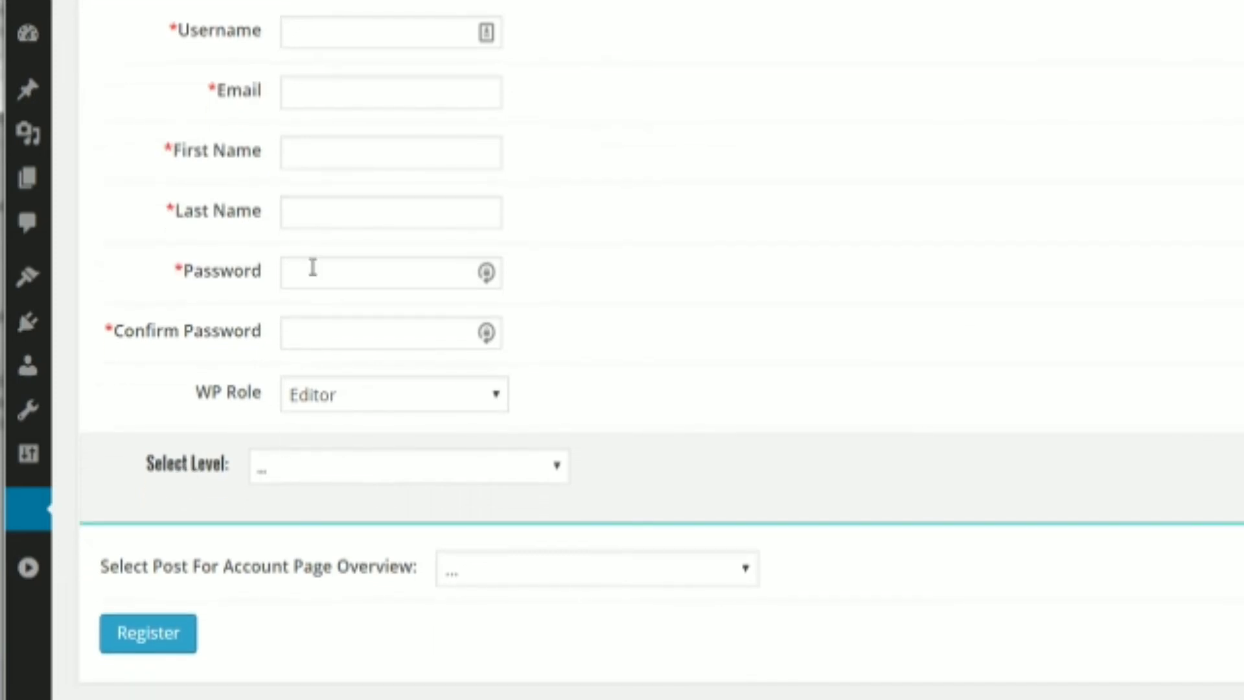
left_click(338, 479)
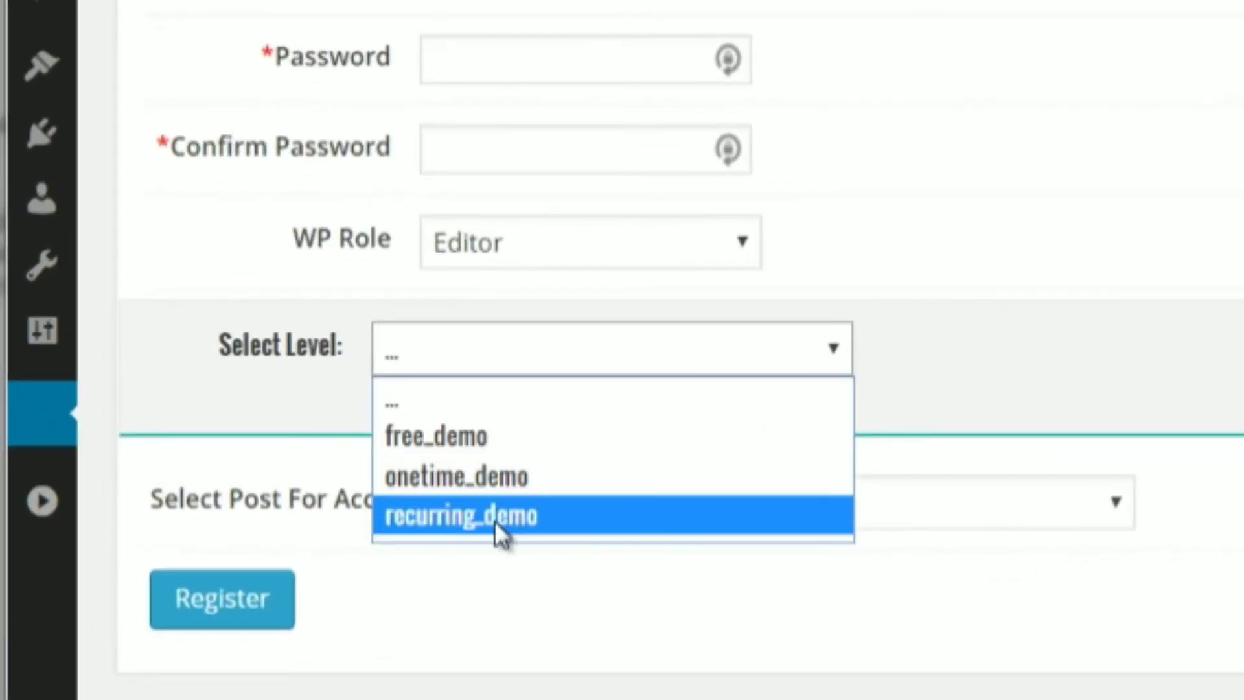
left_click(999, 270)
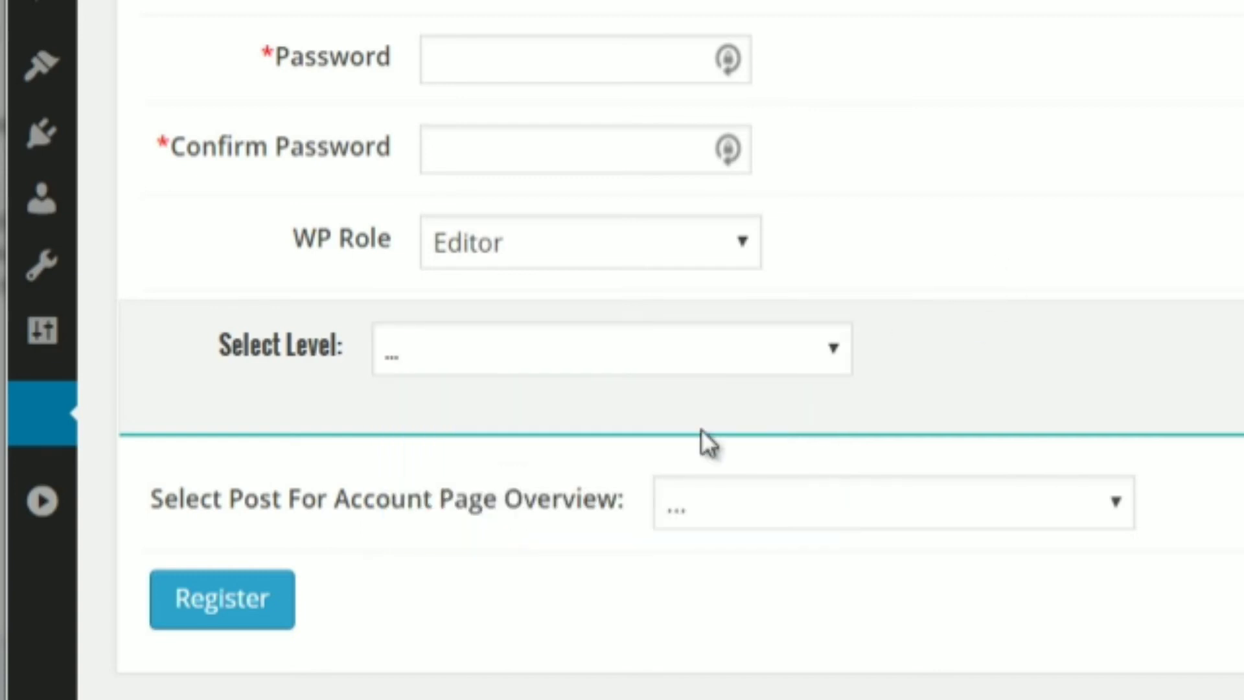
scroll(522, 478, "down", 2)
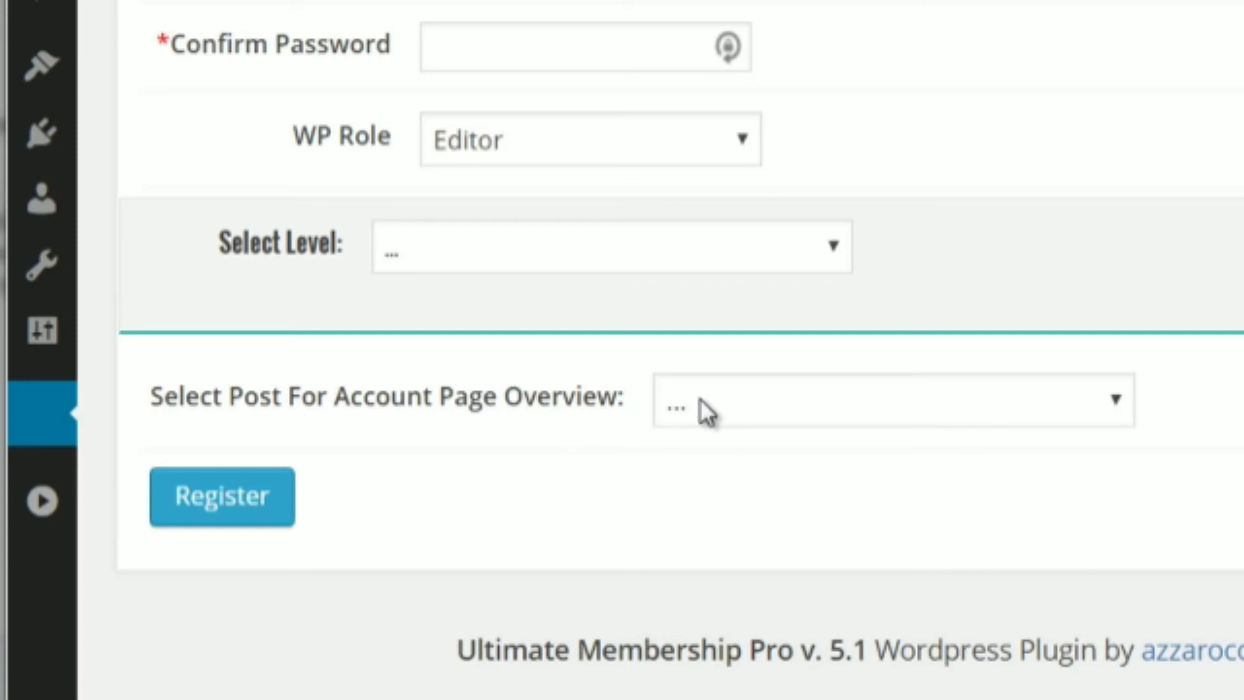
scroll(713, 466, "up", 1)
Step: Open the Ultimate Affiliates section and read through the Ultimate Affiliate Pro description
scroll(872, 324, "up", 10)
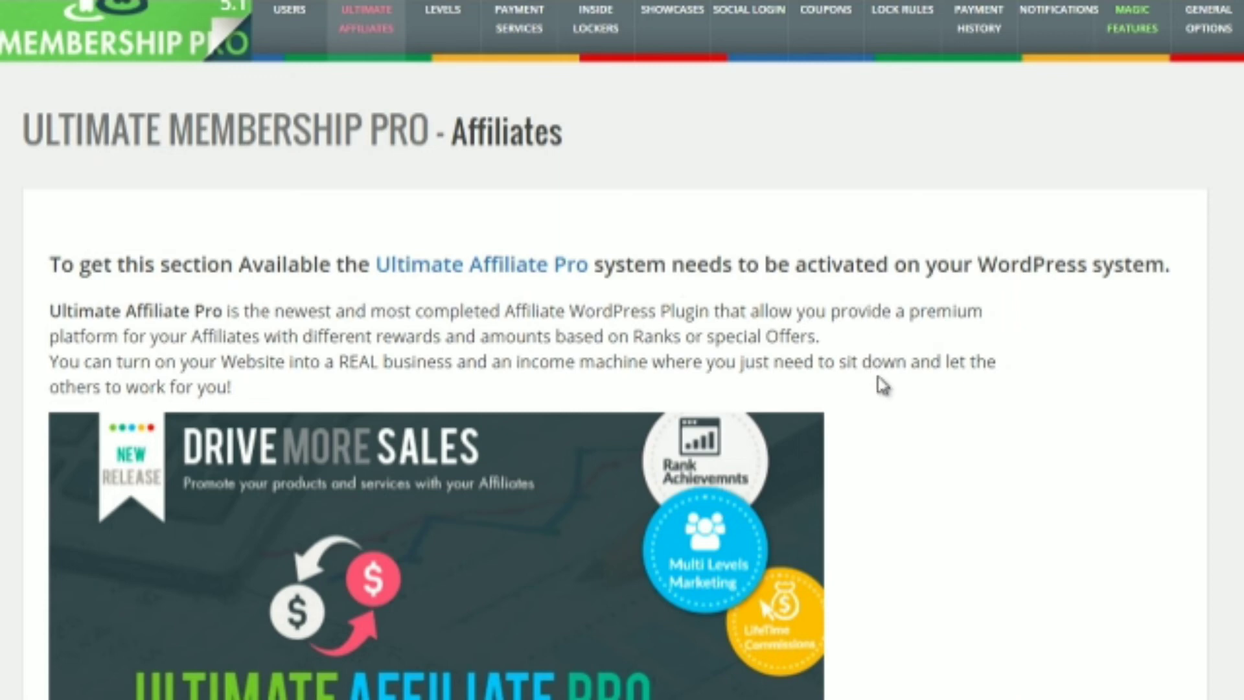
scroll(883, 385, "down", 5)
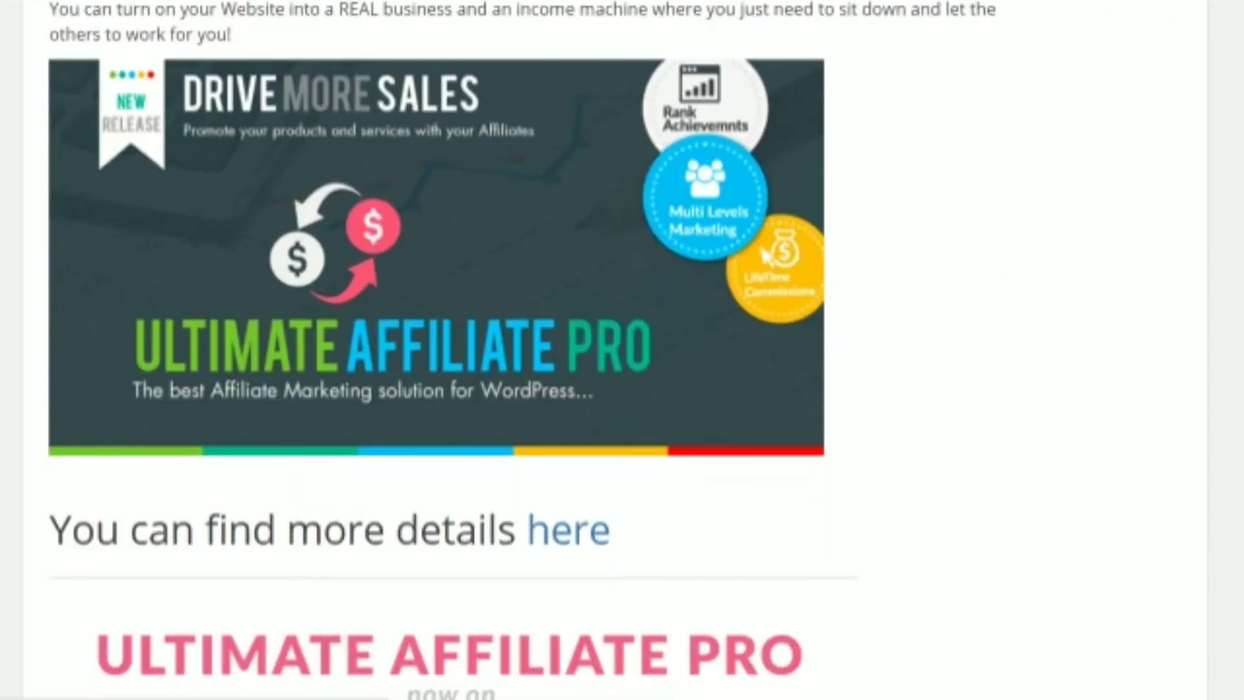
scroll(519, 350, "down", 10)
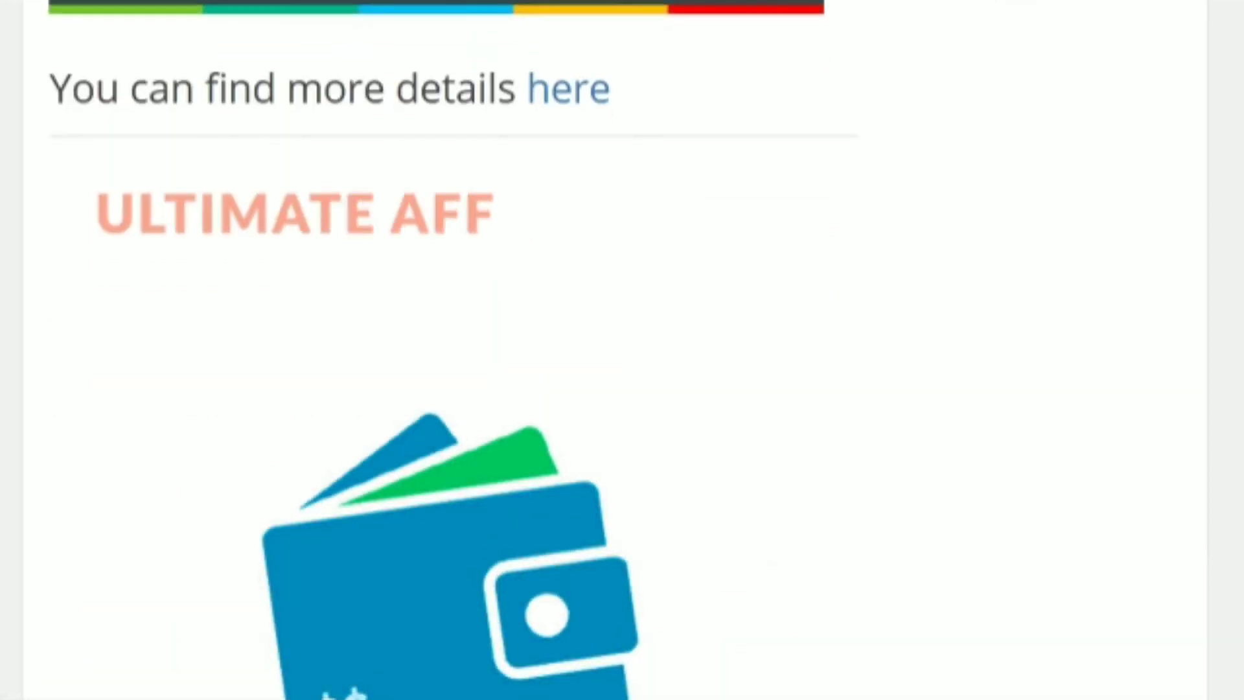
scroll(518, 350, "down", 20)
Step: Open the membership levels list and examine the Free level's access, billing type and recurrence
scroll(519, 350, "up", 15)
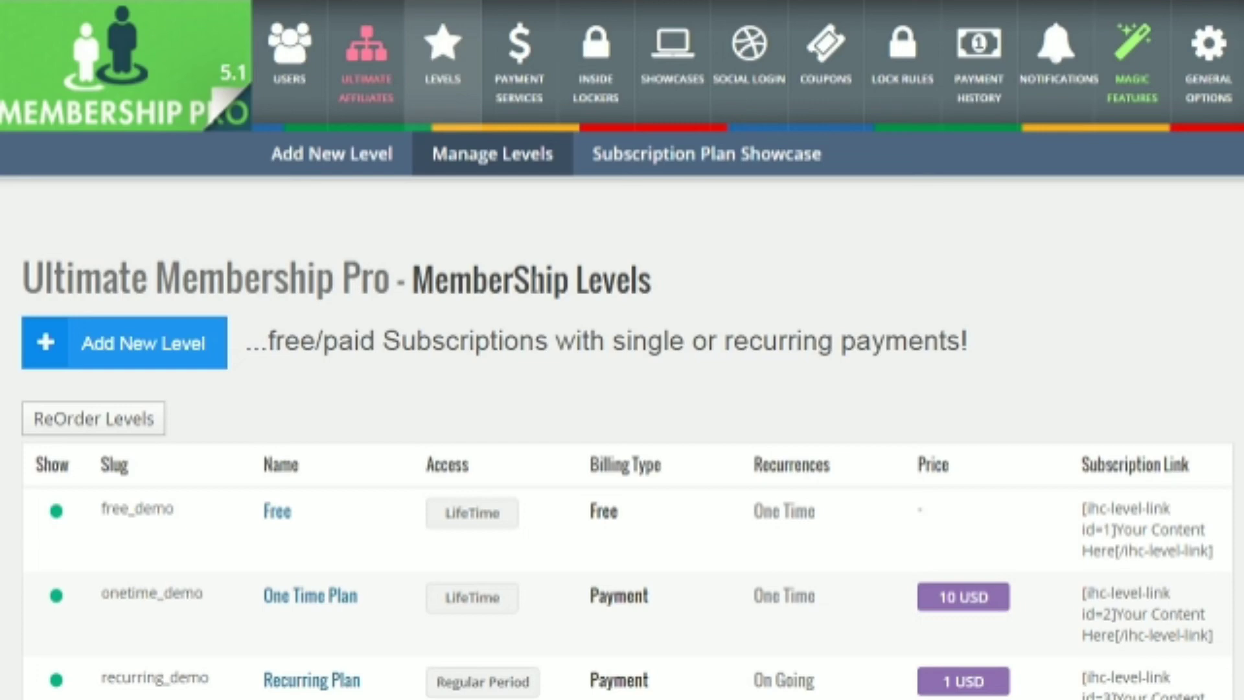
scroll(536, 289, "down", 3)
mouse_move(320, 306)
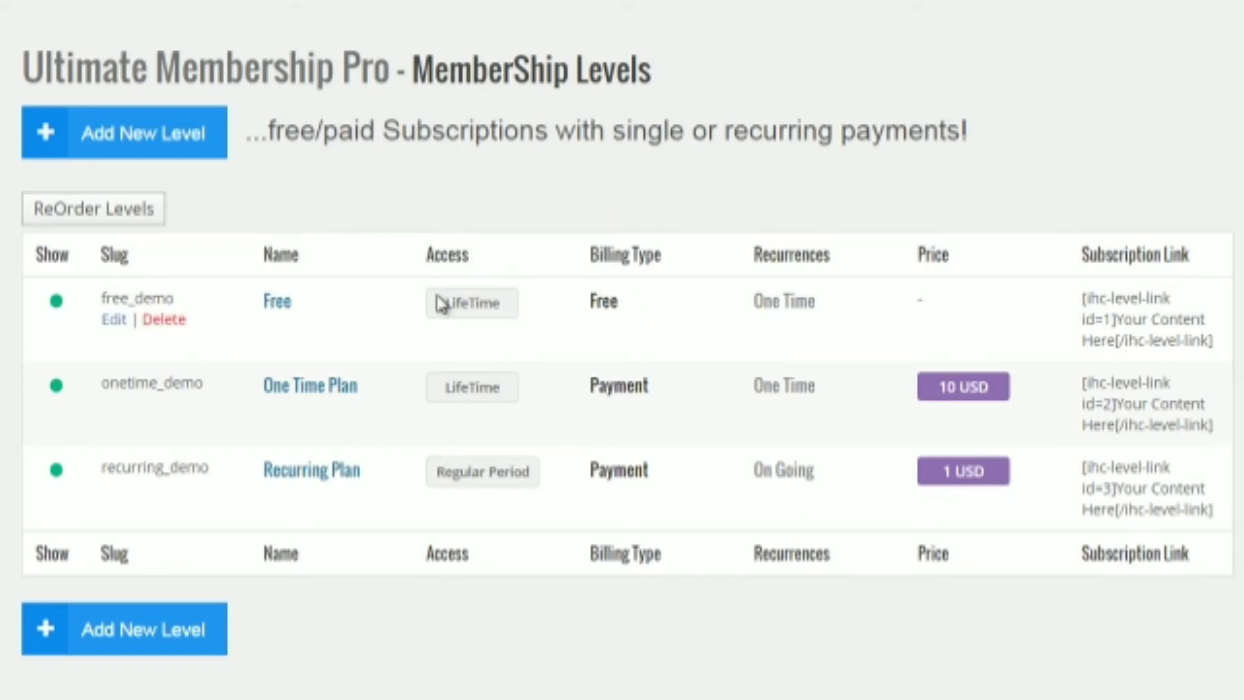
left_click_drag(446, 303, 505, 303)
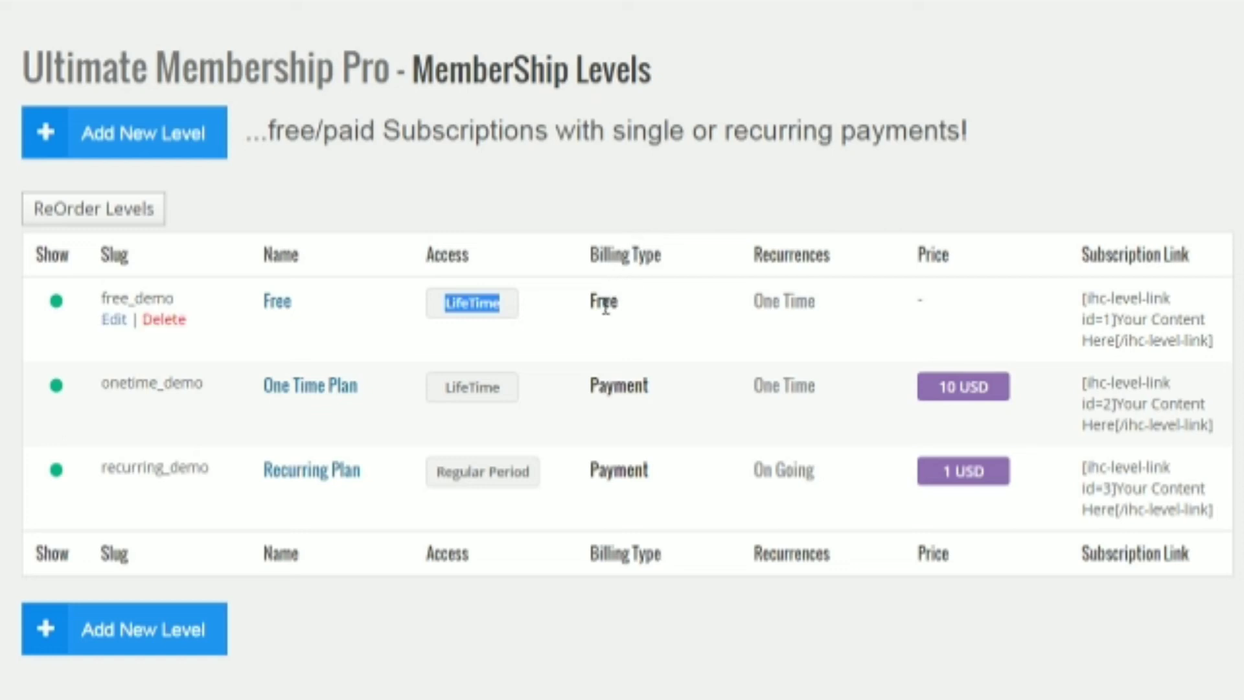
left_click_drag(589, 302, 624, 301)
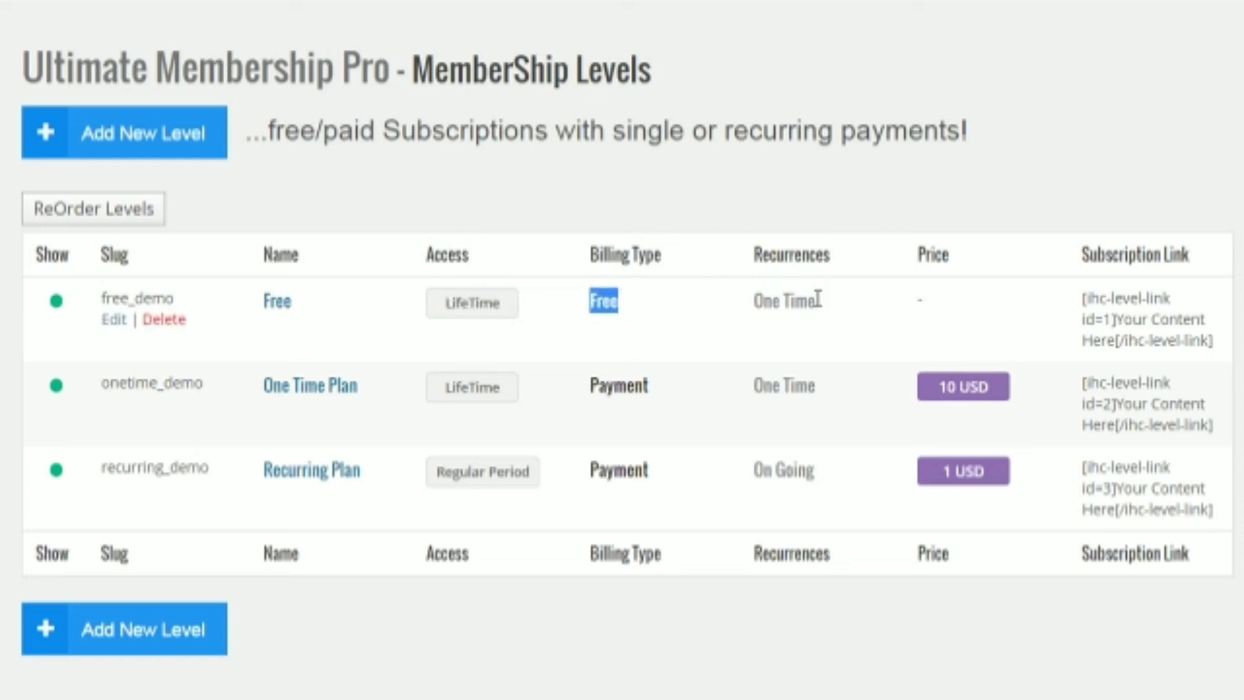
left_click_drag(809, 301, 753, 310)
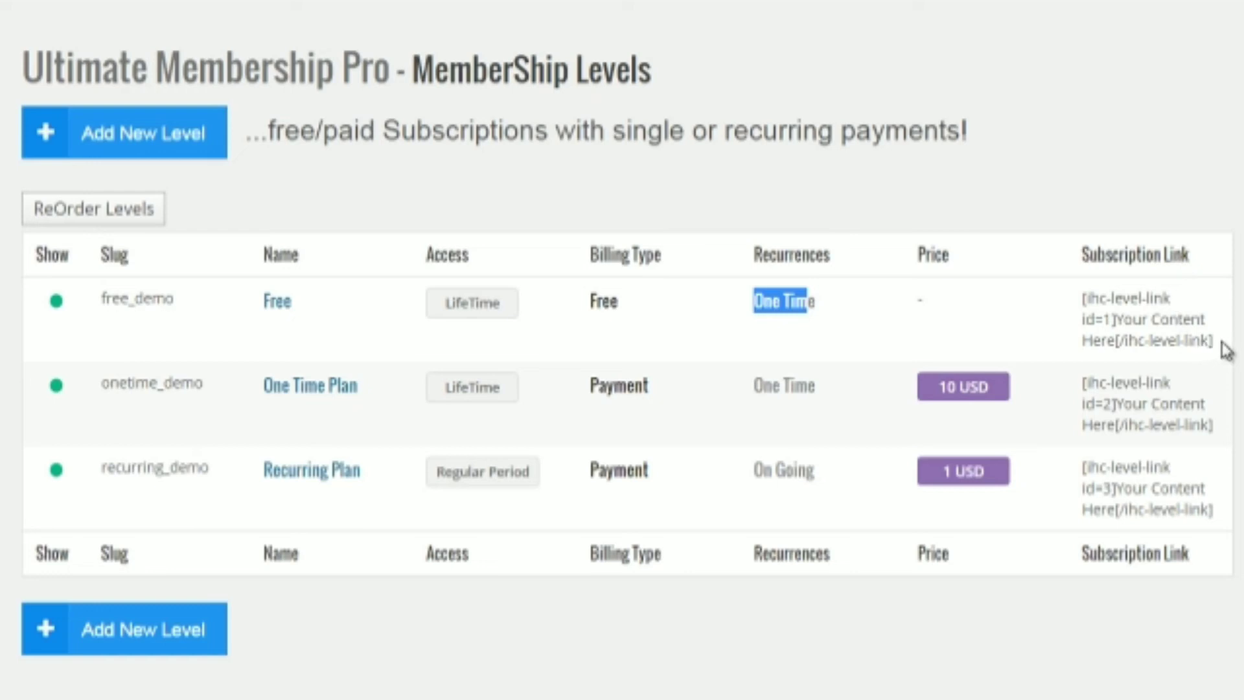
Step: Highlight the Free level's subscription link shortcode in the levels list to examine it
left_click_drag(1222, 353, 1085, 314)
left_click(1086, 314)
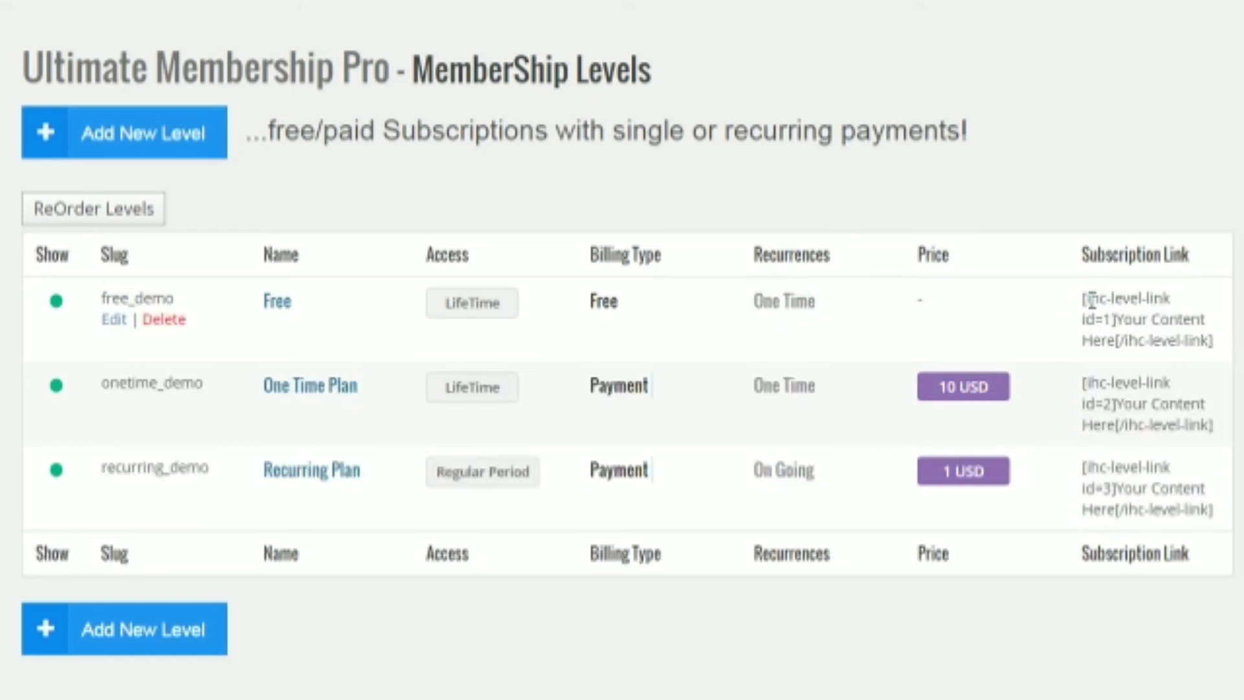
left_click_drag(1085, 299, 1183, 325)
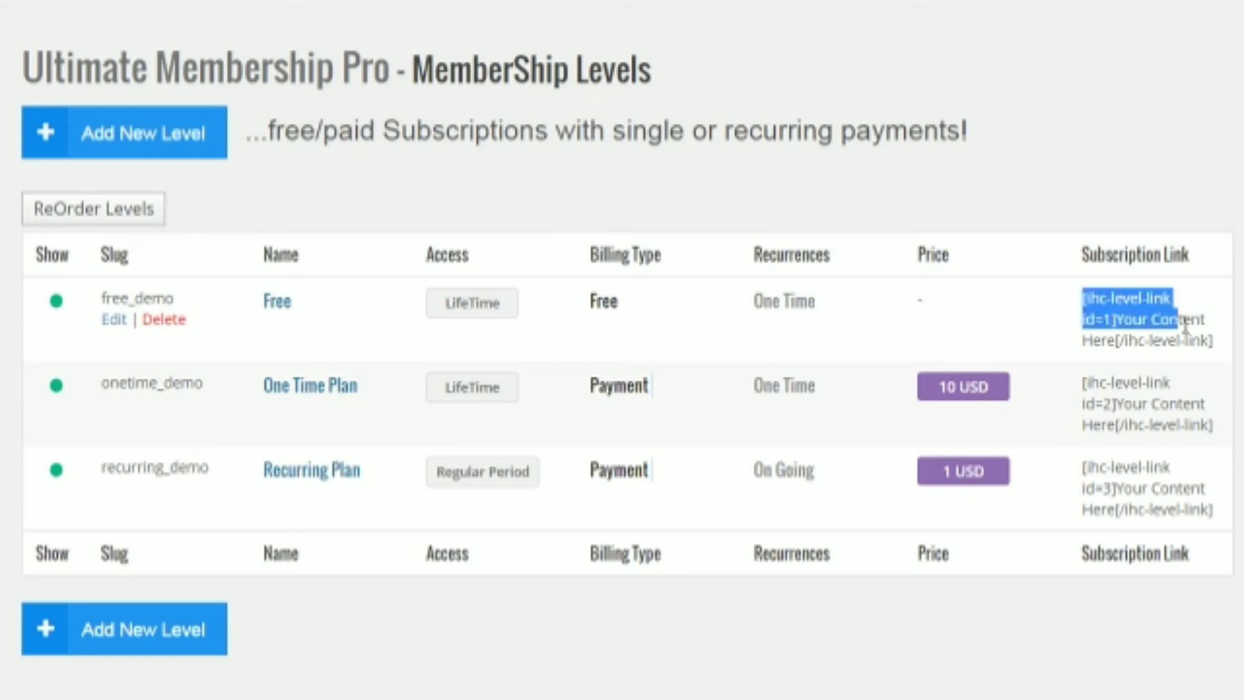
left_click(1217, 345)
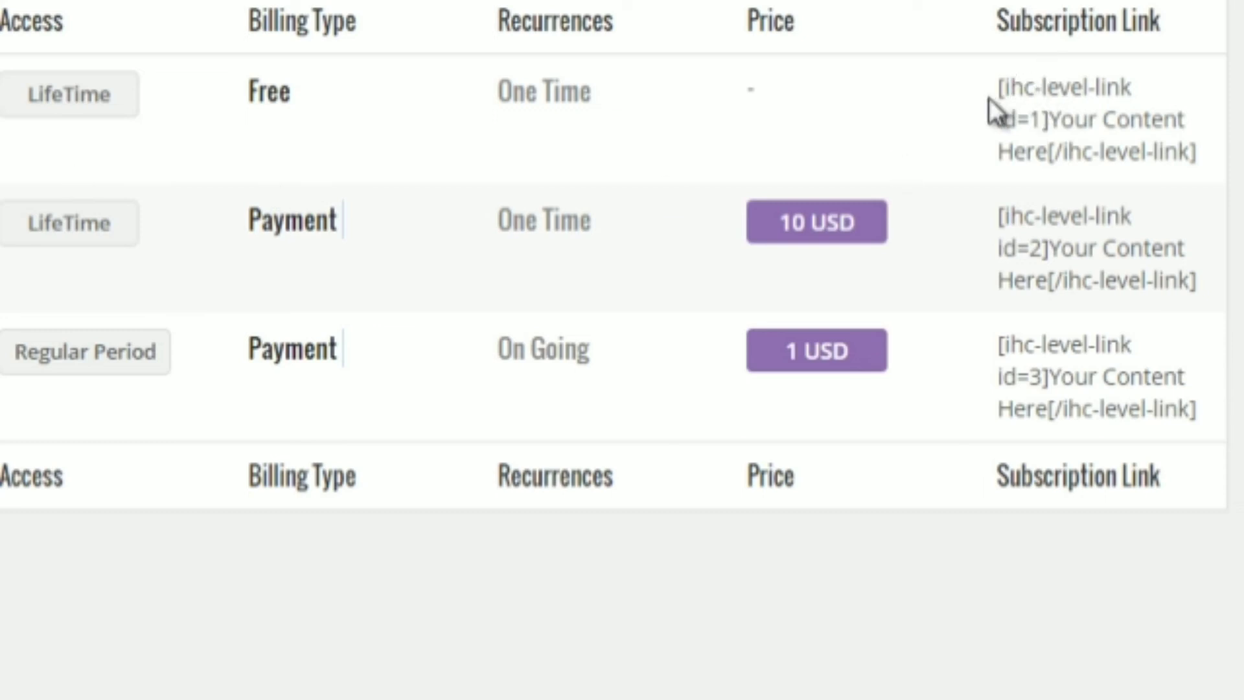
left_click_drag(998, 90, 1203, 158)
left_click(1196, 147)
Step: Open the Free level for editing and review its slug, label and additional access settings
mouse_move(158, 157)
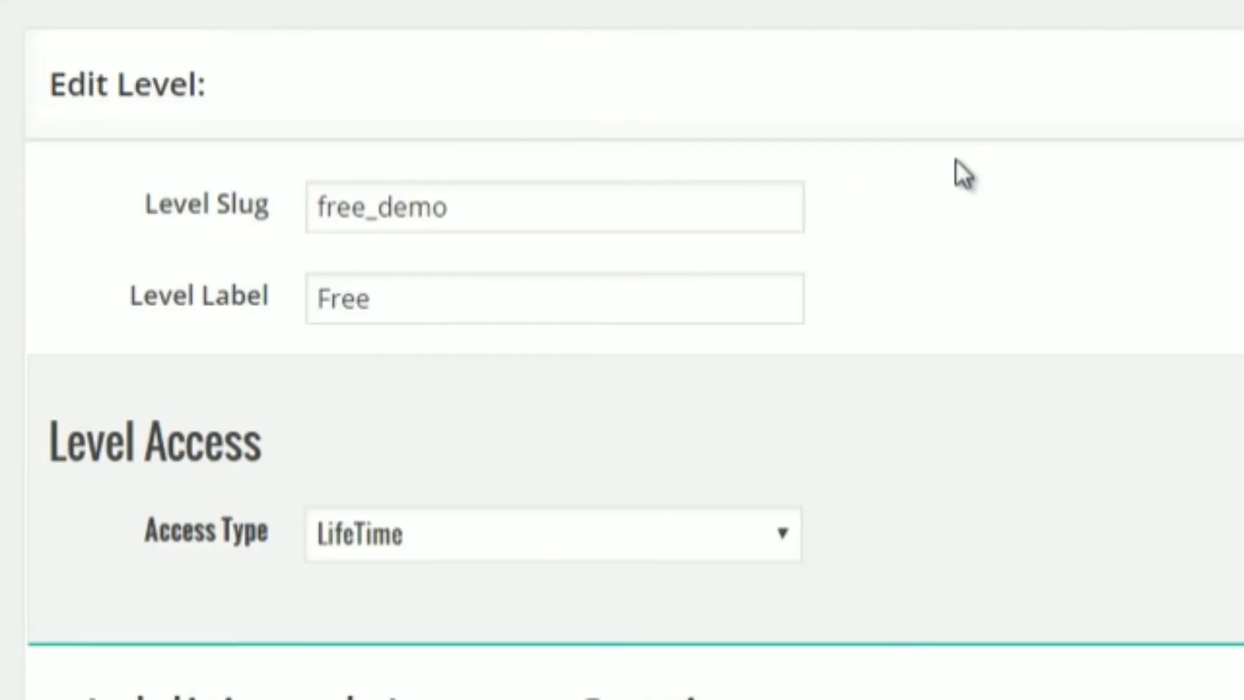
scroll(907, 173, "down", 3)
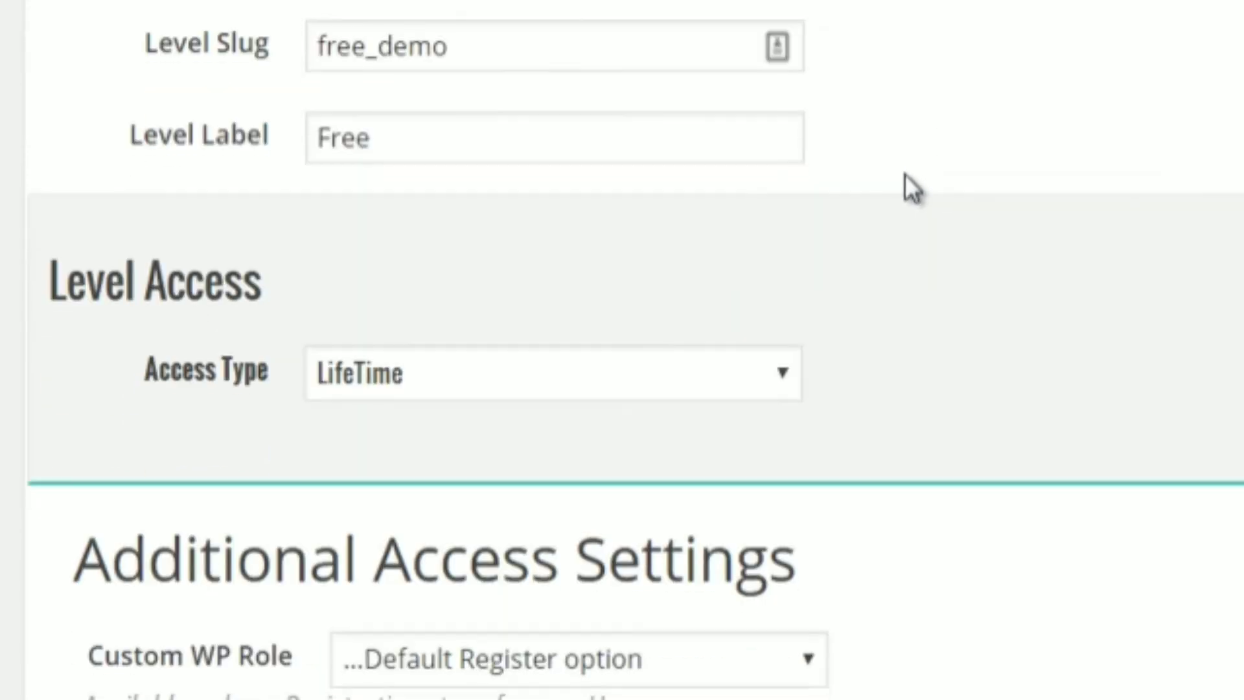
scroll(904, 174, "down", 2)
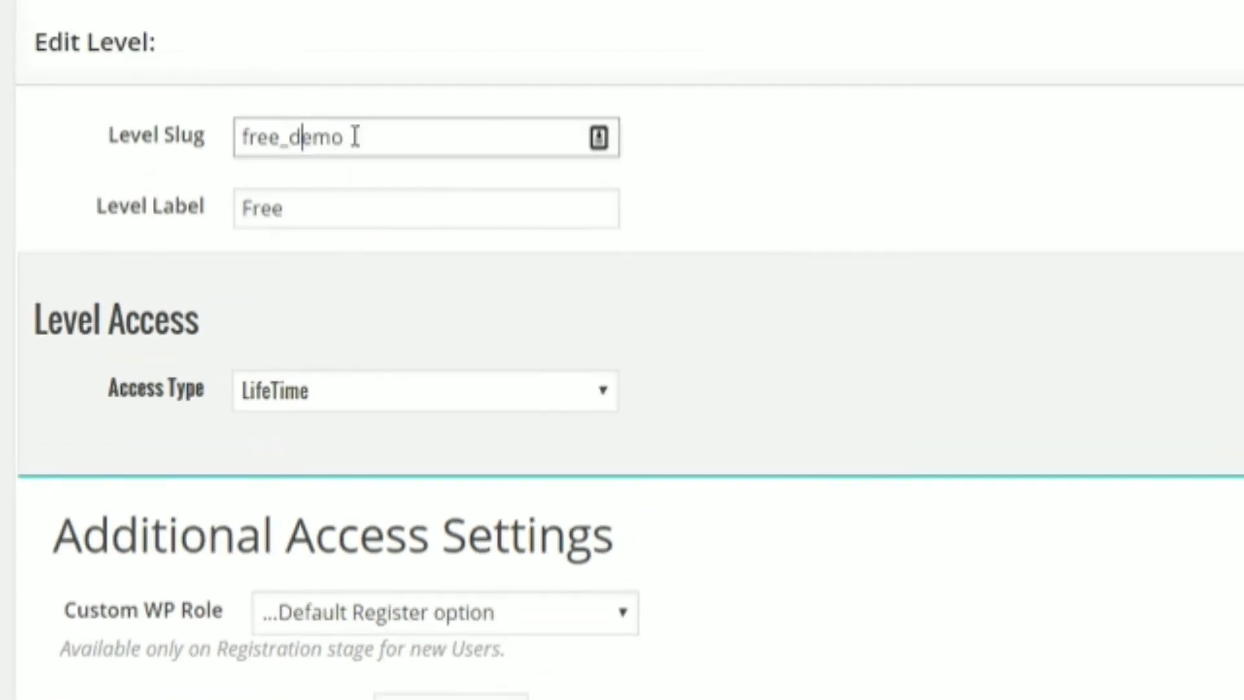
left_click(292, 216)
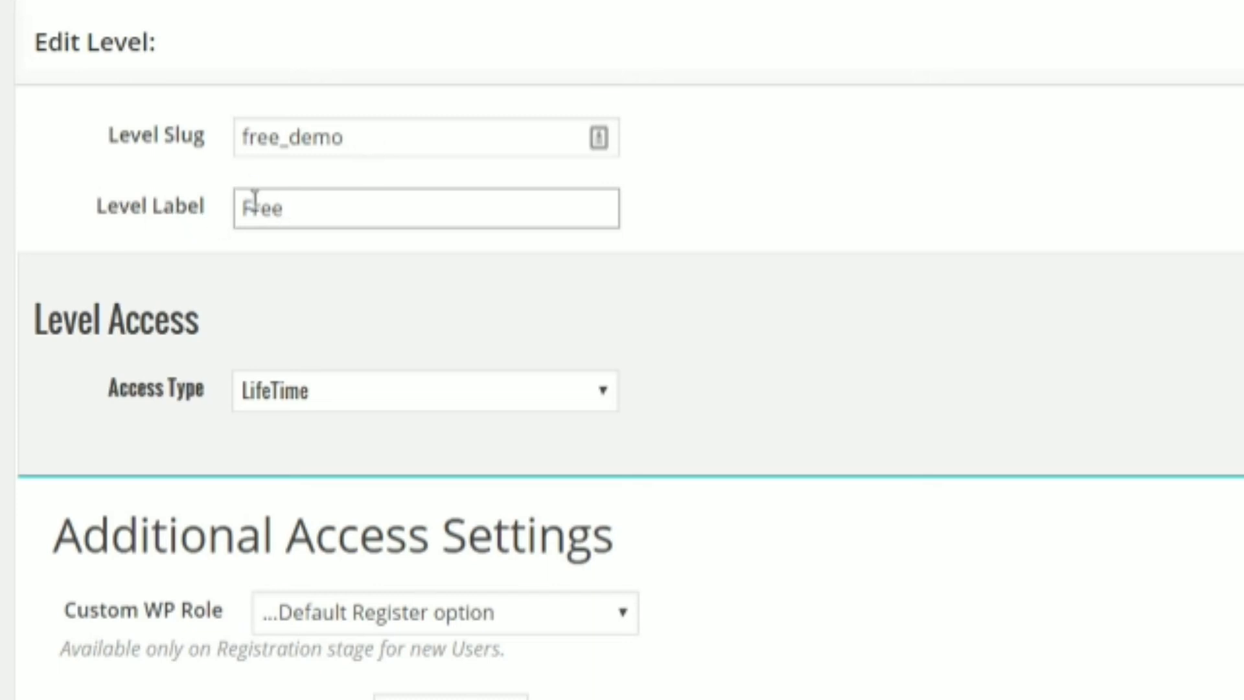
scroll(317, 217, "down", 4)
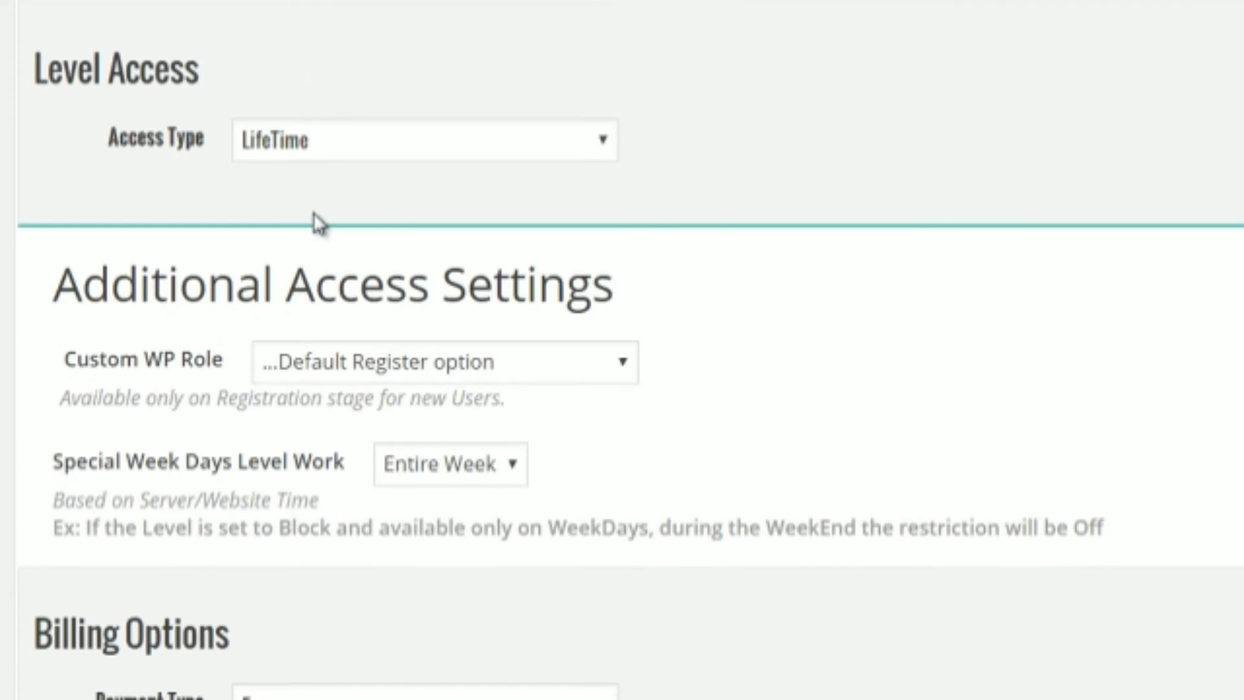
Step: Switch the Free level's access type to Limited and view its duration and After Expire move to choices
left_click(281, 146)
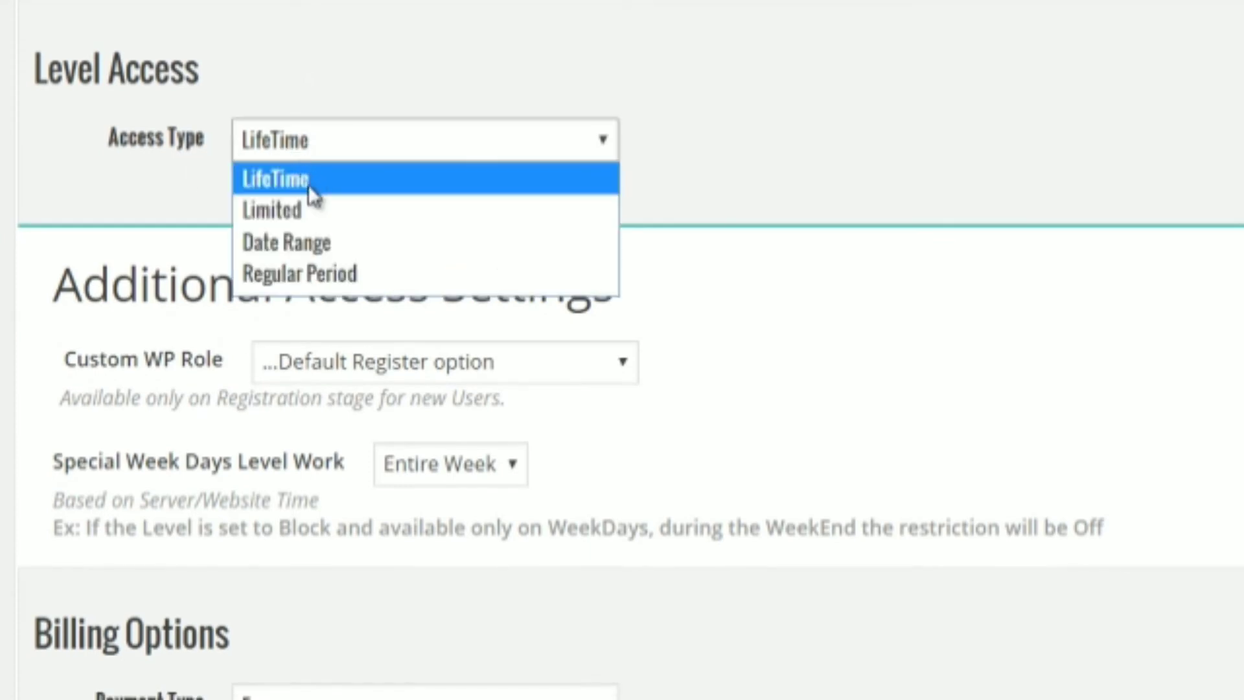
left_click(309, 209)
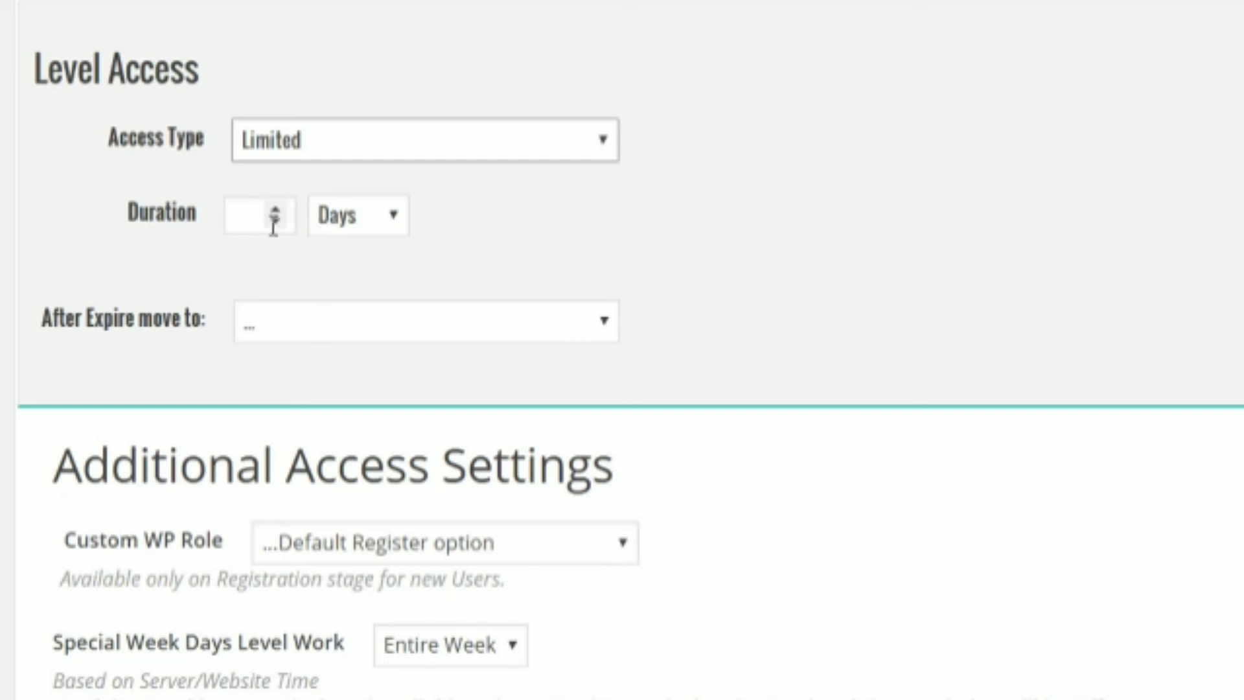
left_click(267, 327)
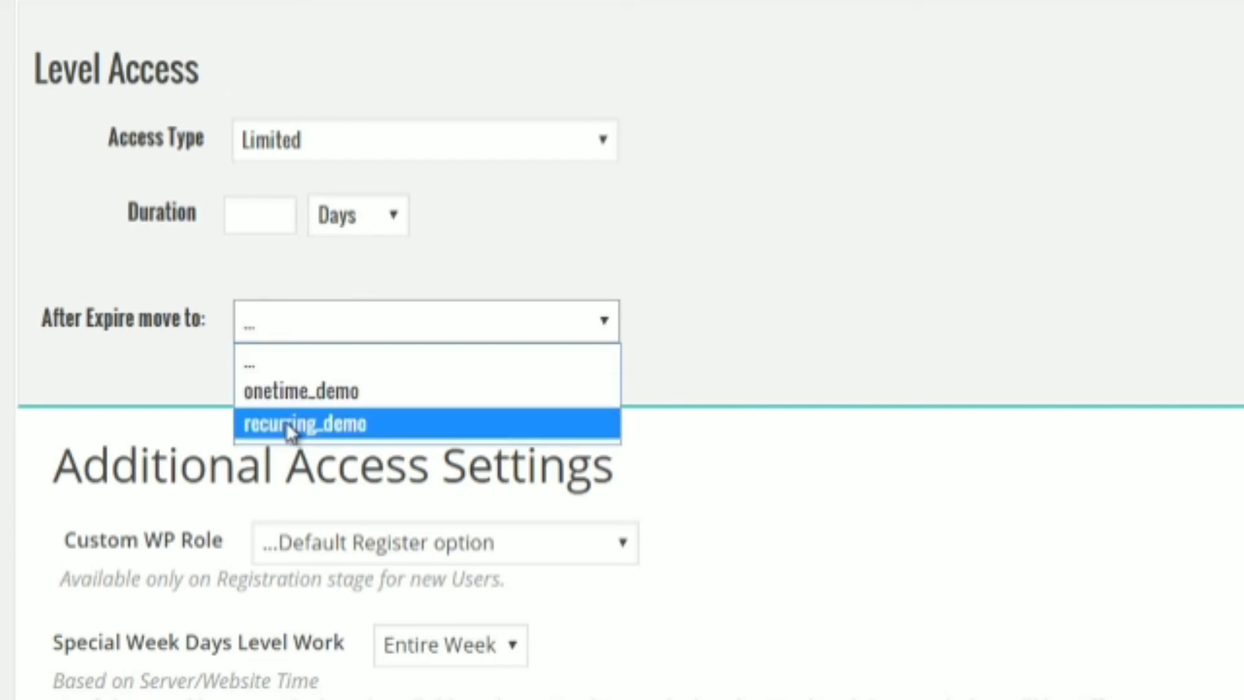
scroll(902, 221, "down", 1)
Step: Switch the access type to Date Range and view its start and end dates and After Expire move to choices
left_click(324, 89)
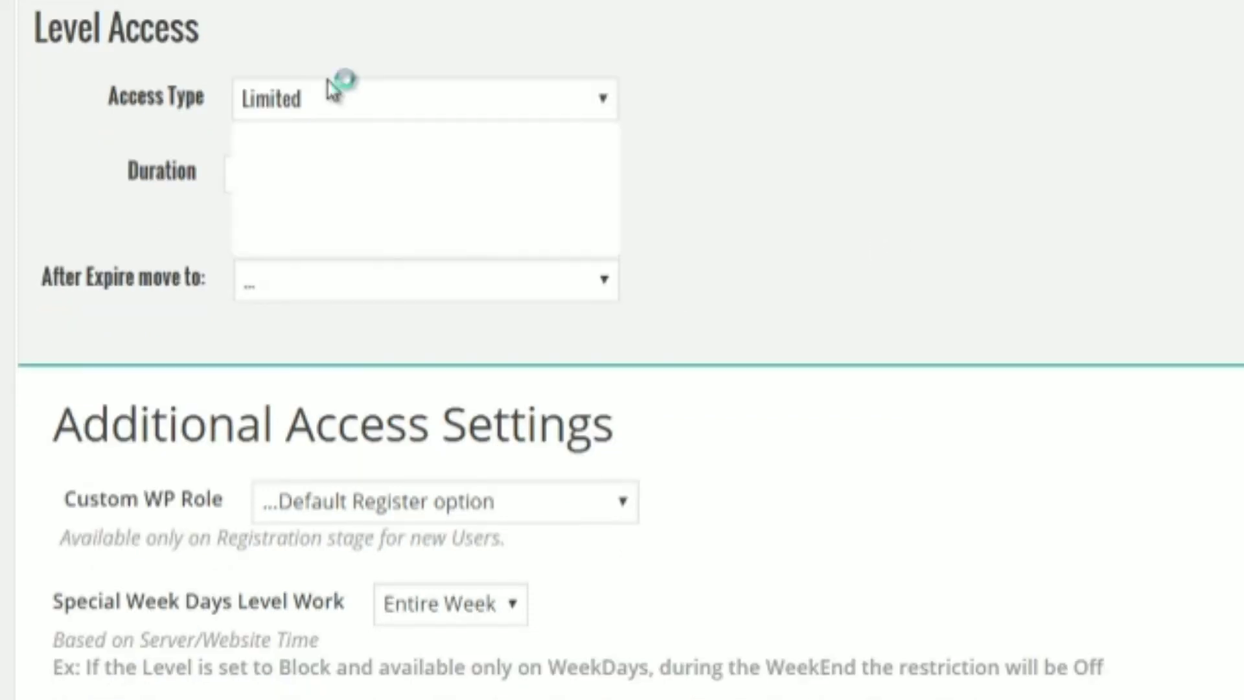
left_click(331, 202)
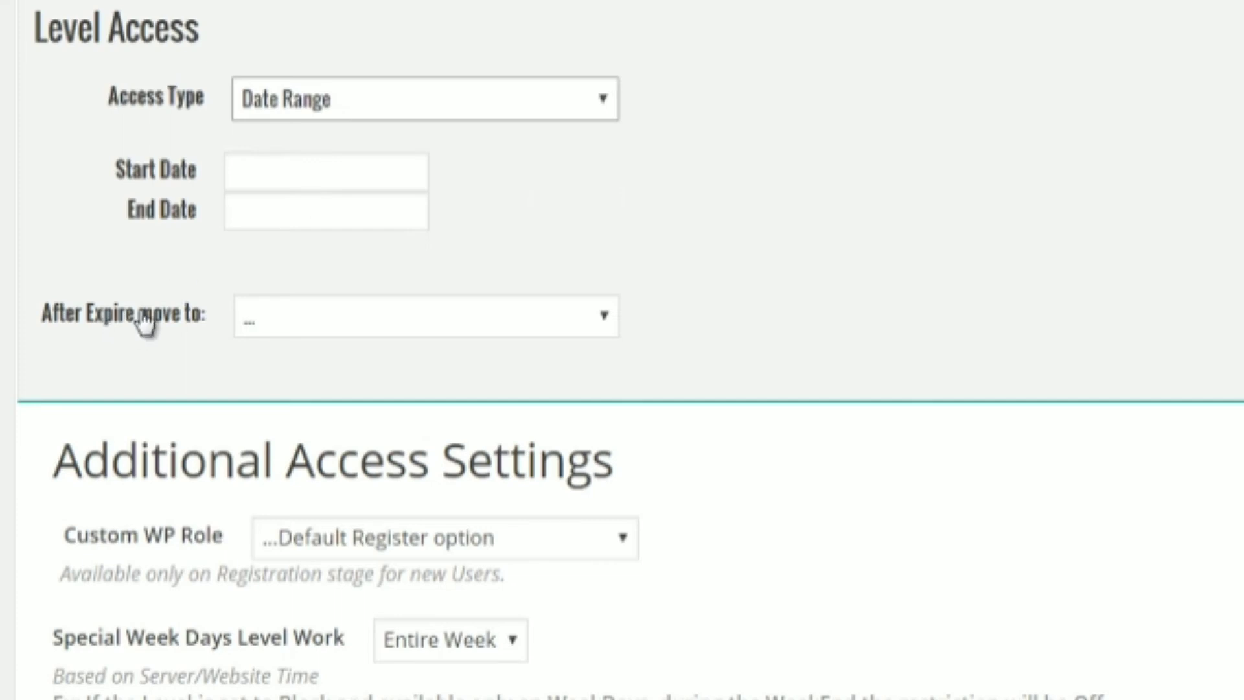
left_click(284, 321)
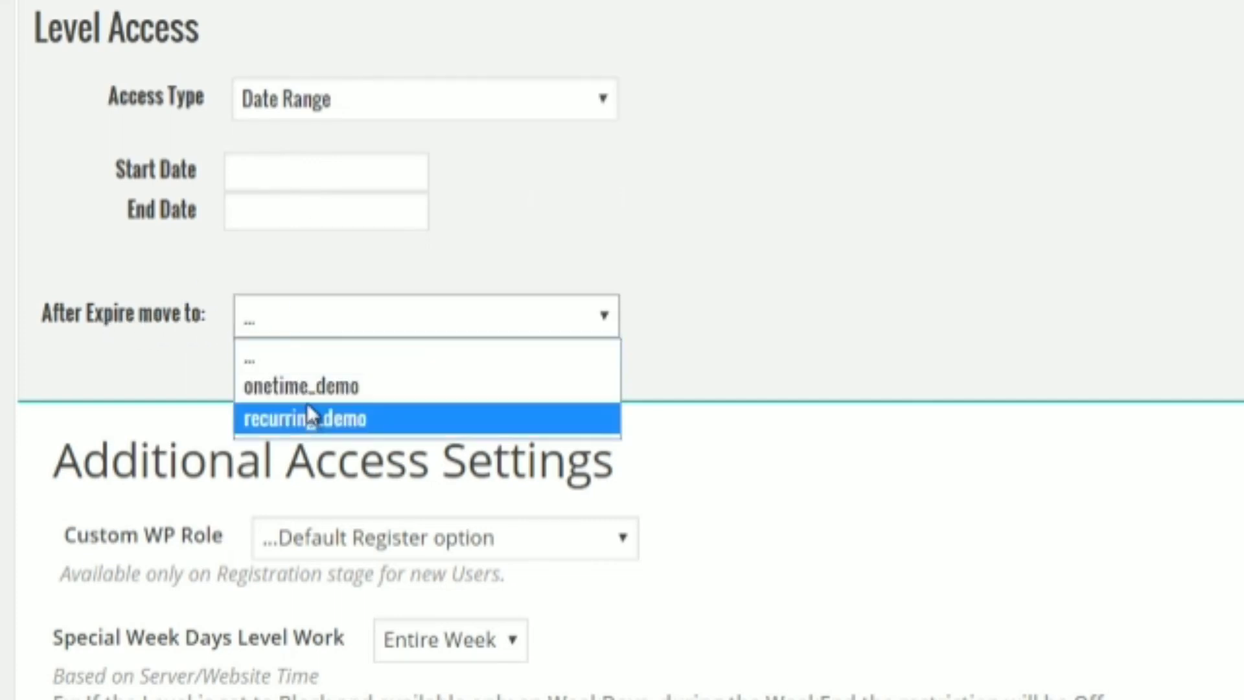
left_click(707, 181)
Step: Set the Free level's access type to Regular Period
left_click(371, 101)
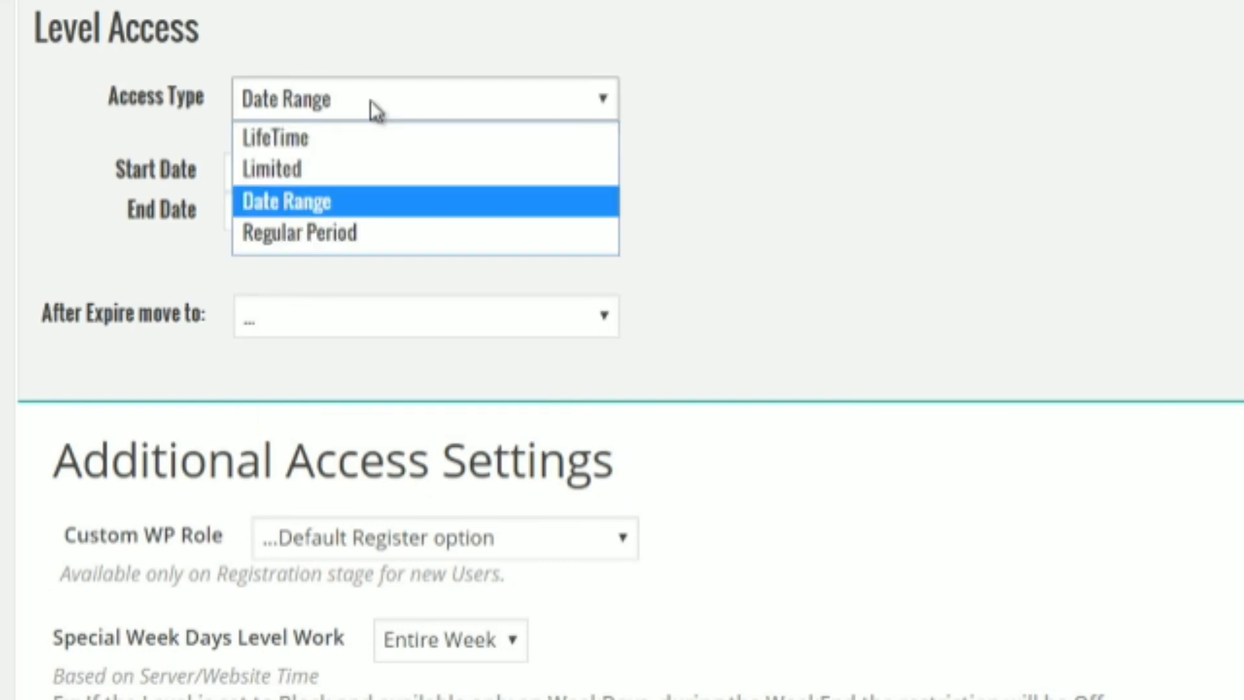
left_click(338, 237)
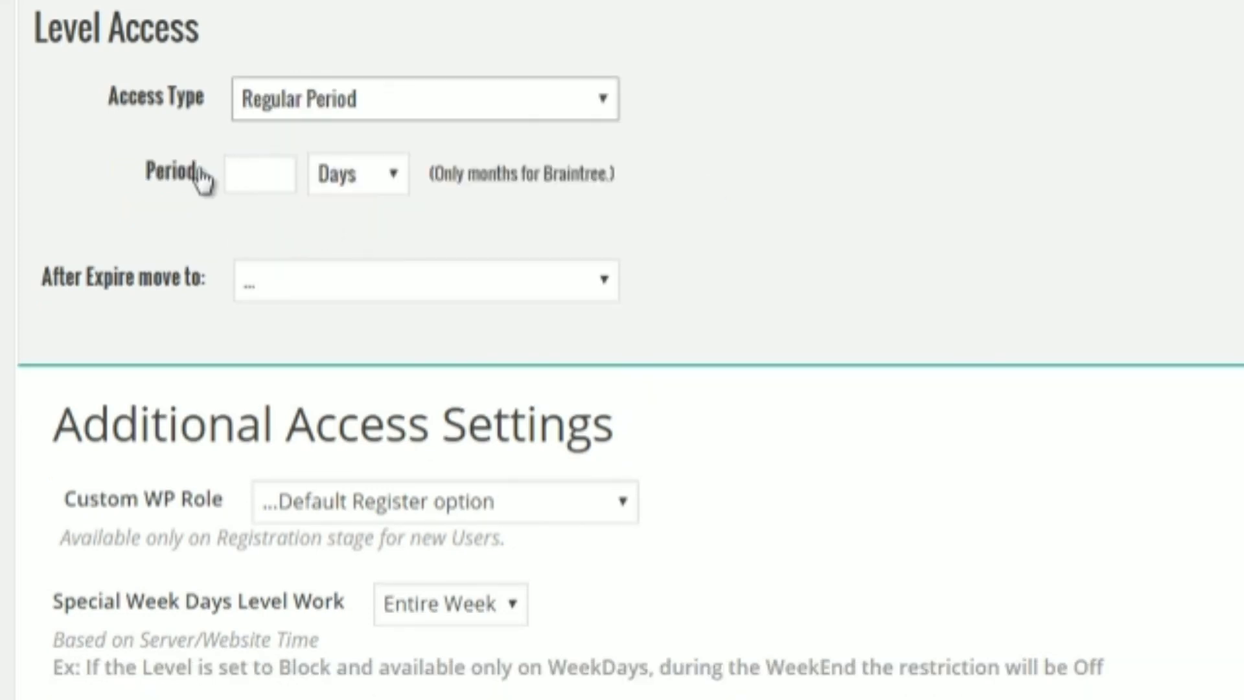
Step: View the time unit choices for the Free level's access period
left_click(363, 175)
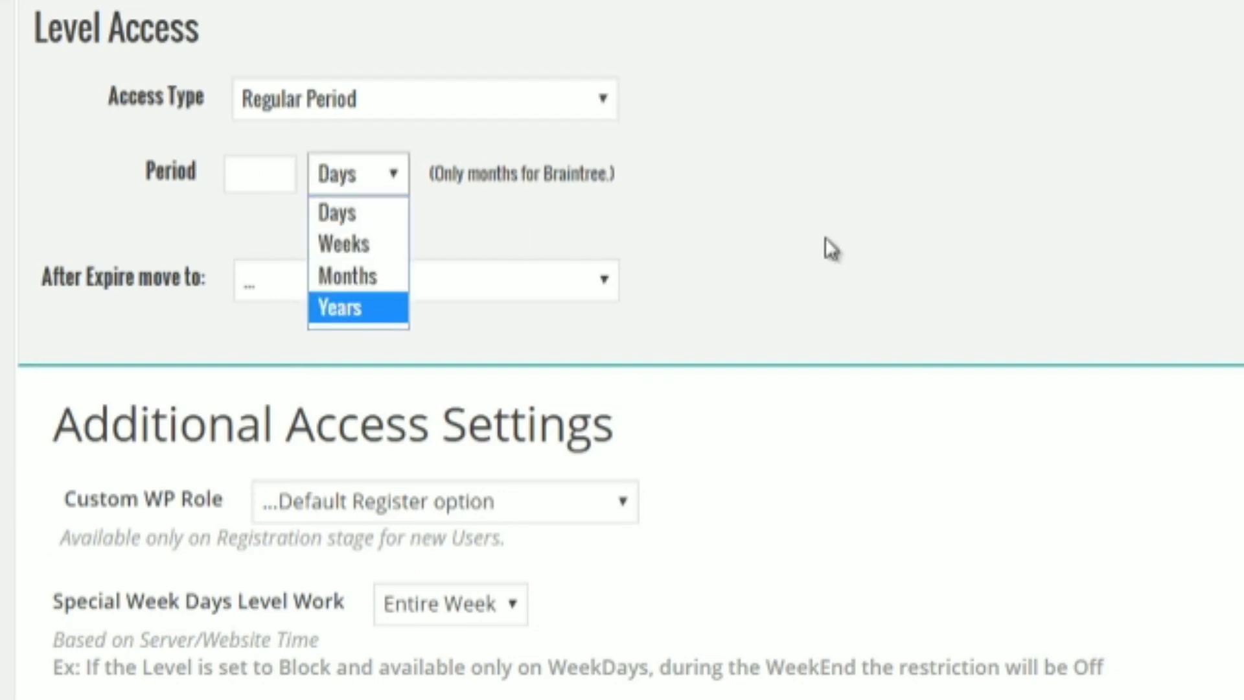
left_click(782, 250)
scroll(569, 344, "down", 3)
scroll(293, 440, "down", 3)
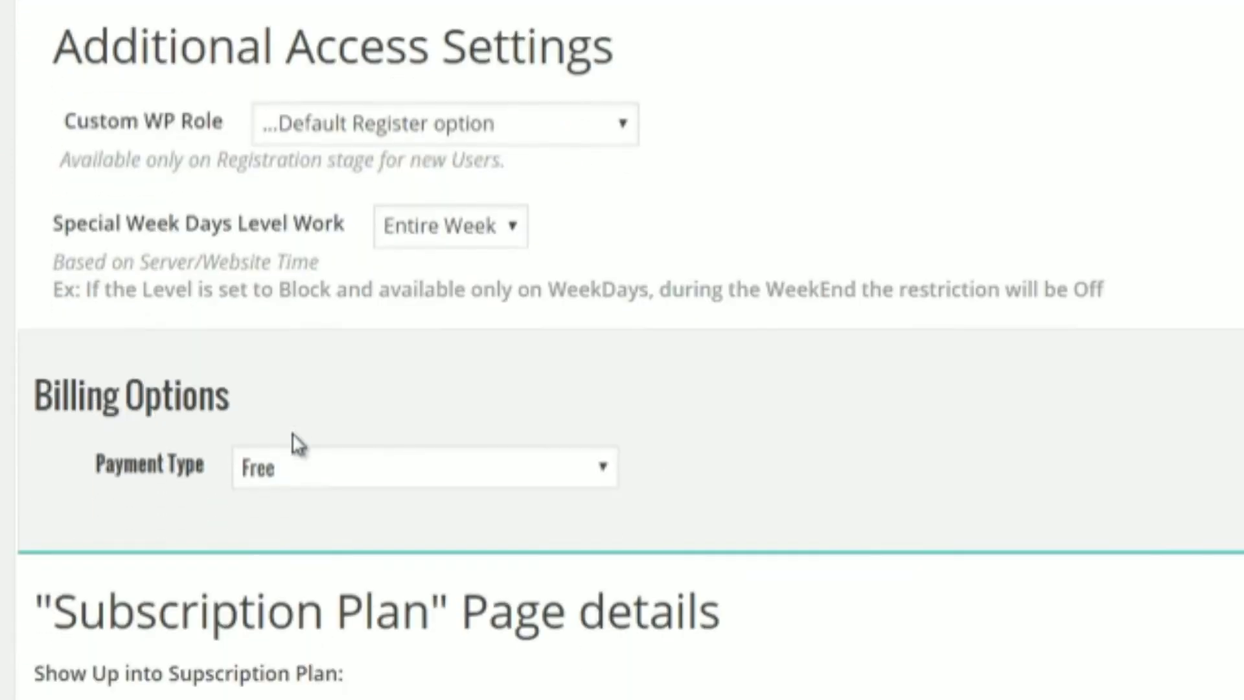
Step: Switch the Free level's payment type to Payment to view its price, recurrence and trial fields, and return it to Free
scroll(255, 123, "up", 1)
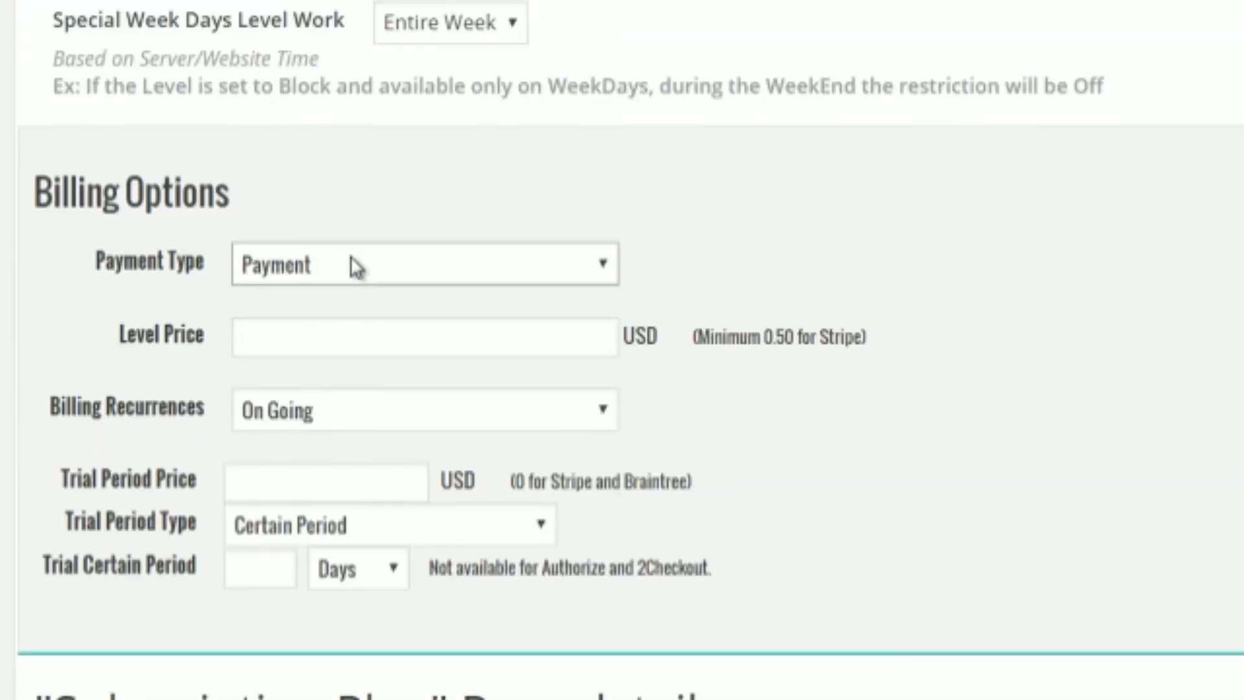
left_click(347, 258)
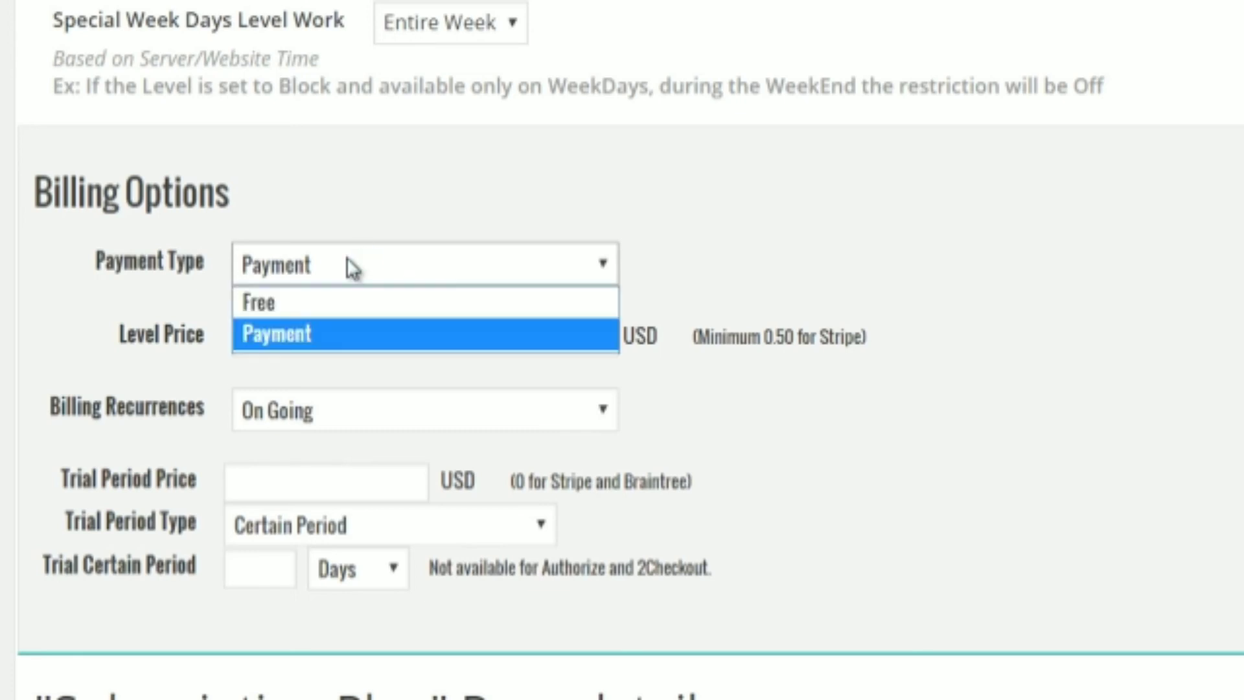
left_click(324, 308)
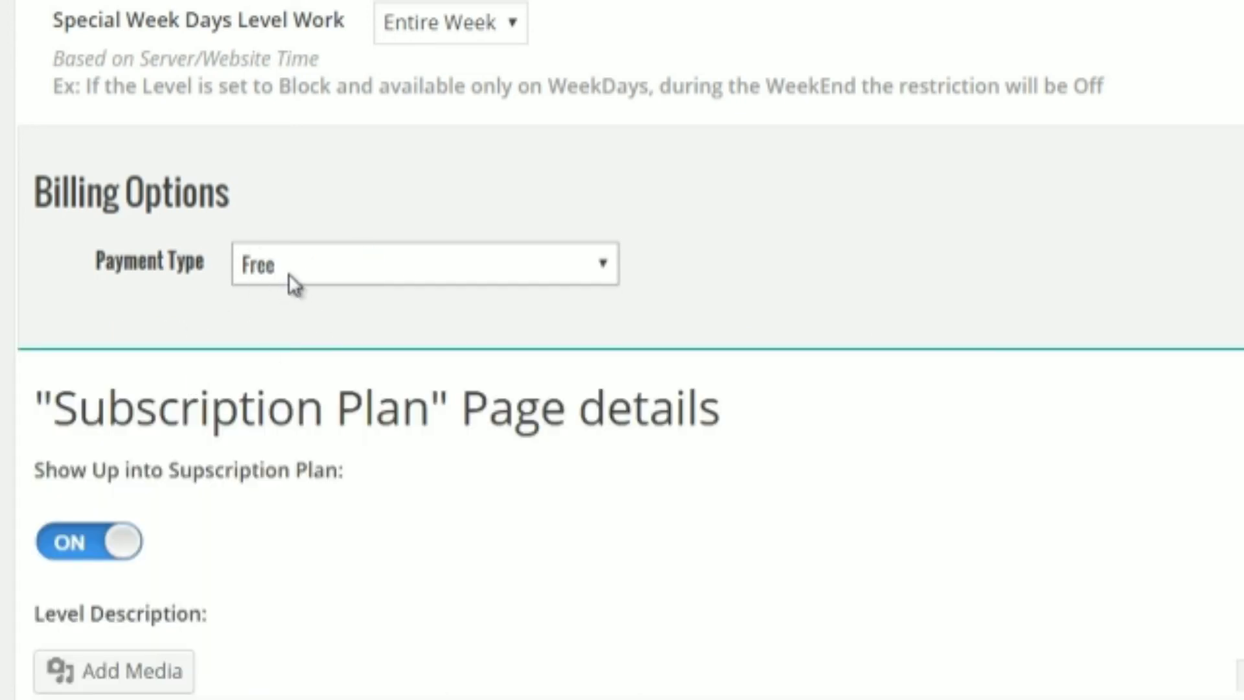
left_click(289, 272)
left_click(297, 330)
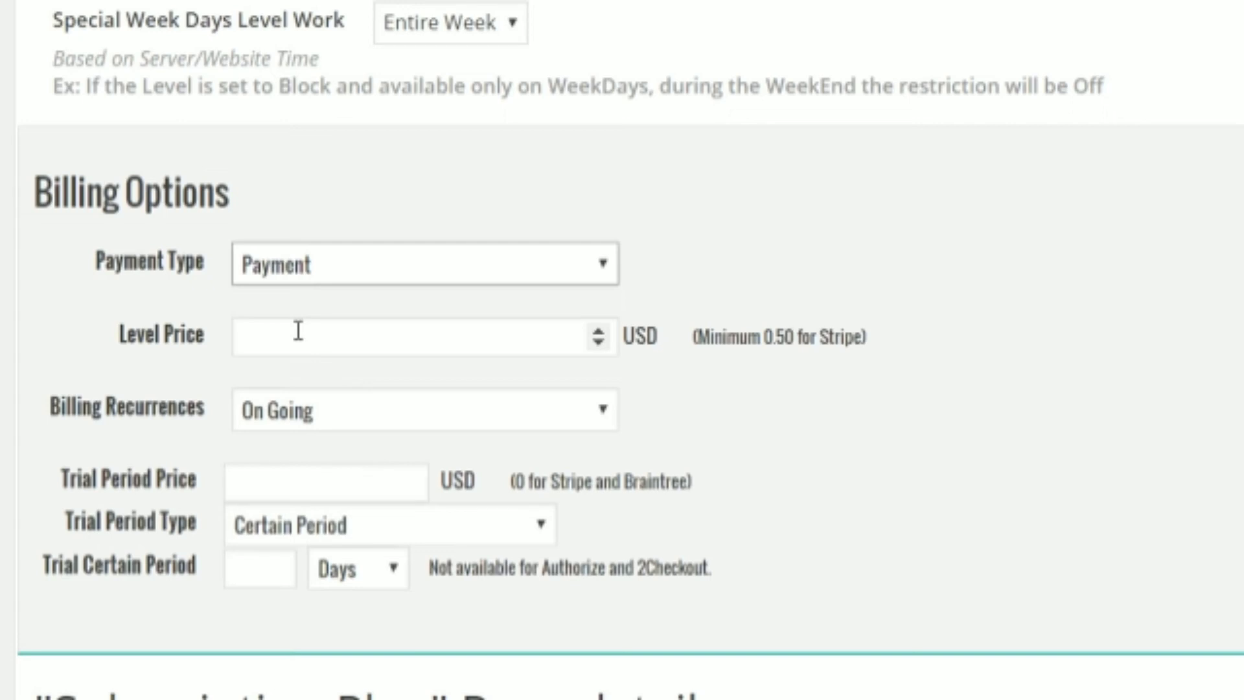
left_click(298, 331)
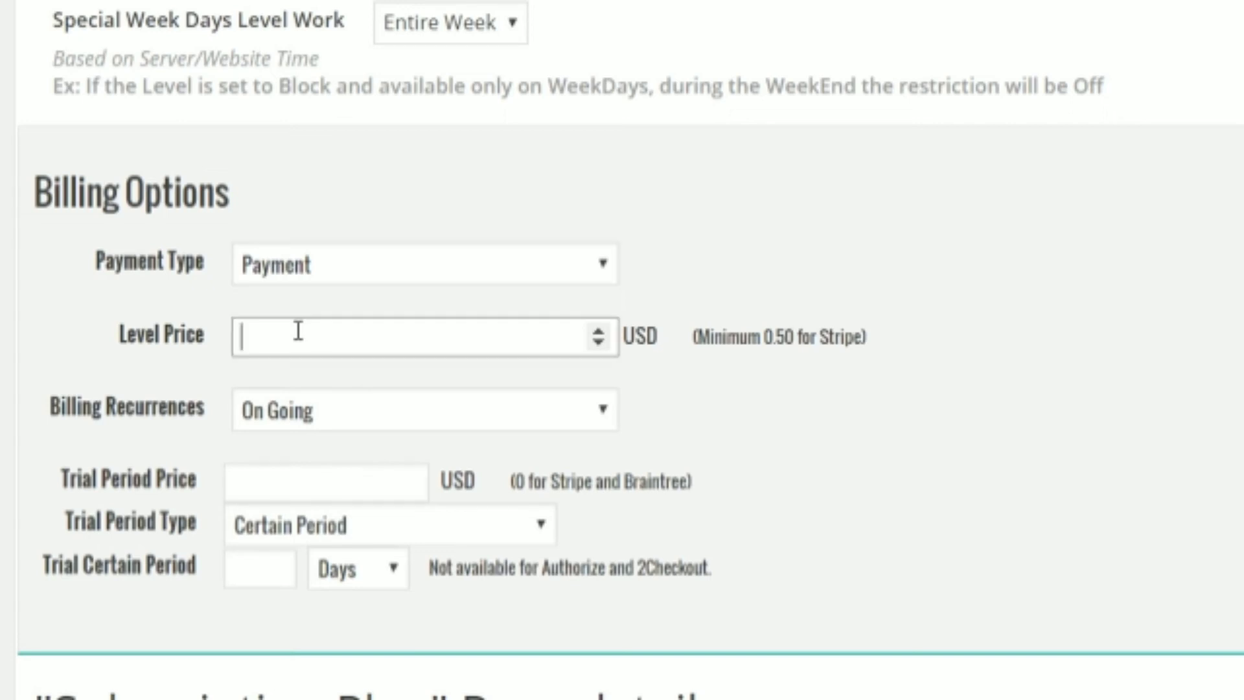
left_click(344, 280)
left_click(333, 295)
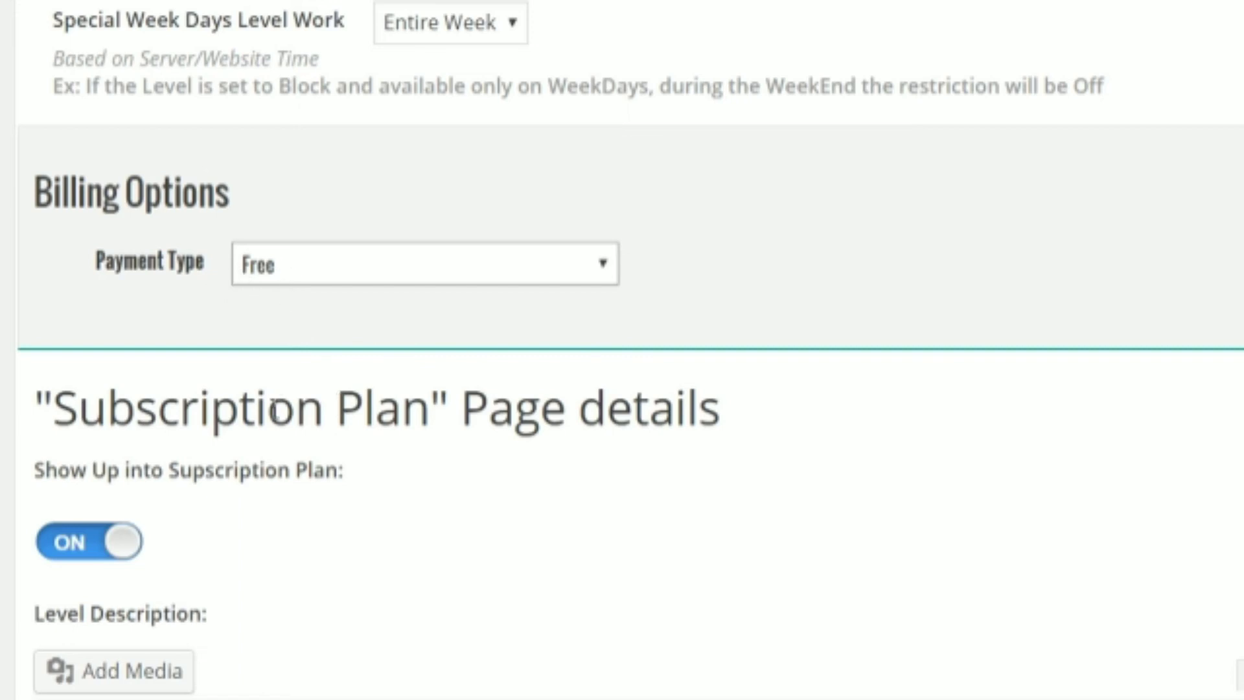
Step: Review the Free level's Subscription Plan page details and return to the membership levels list
scroll(266, 427, "down", 3)
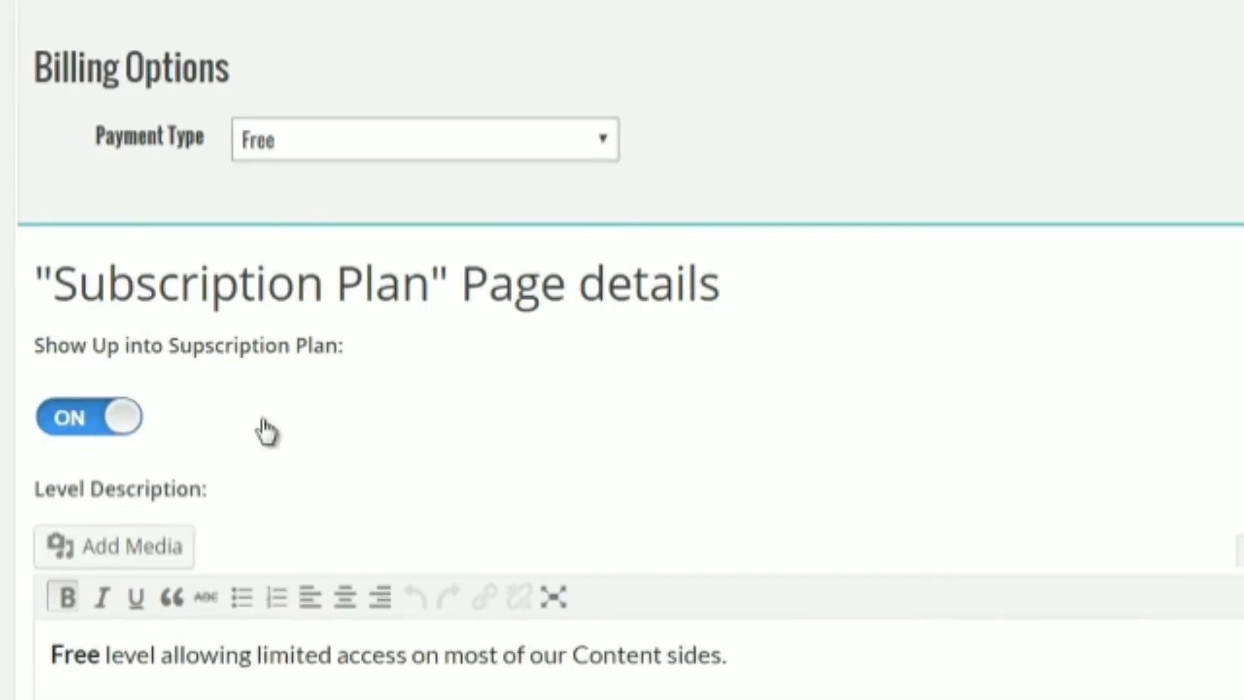
scroll(266, 427, "down", 2)
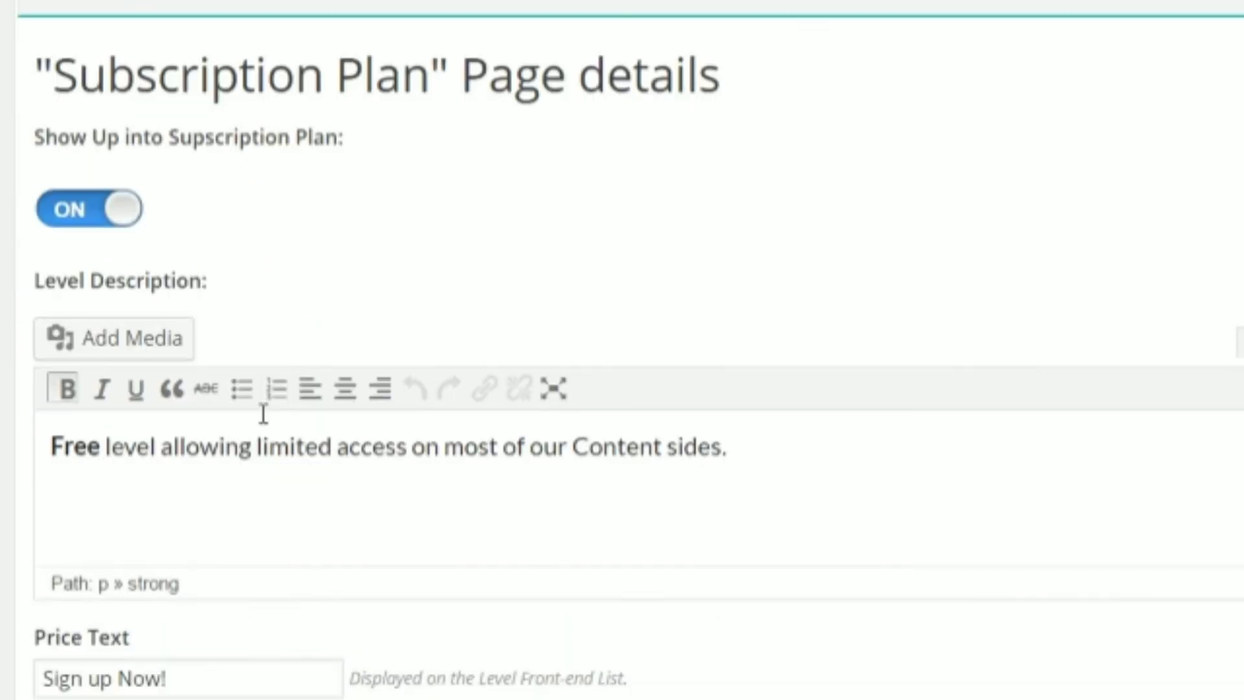
scroll(263, 413, "up", 20)
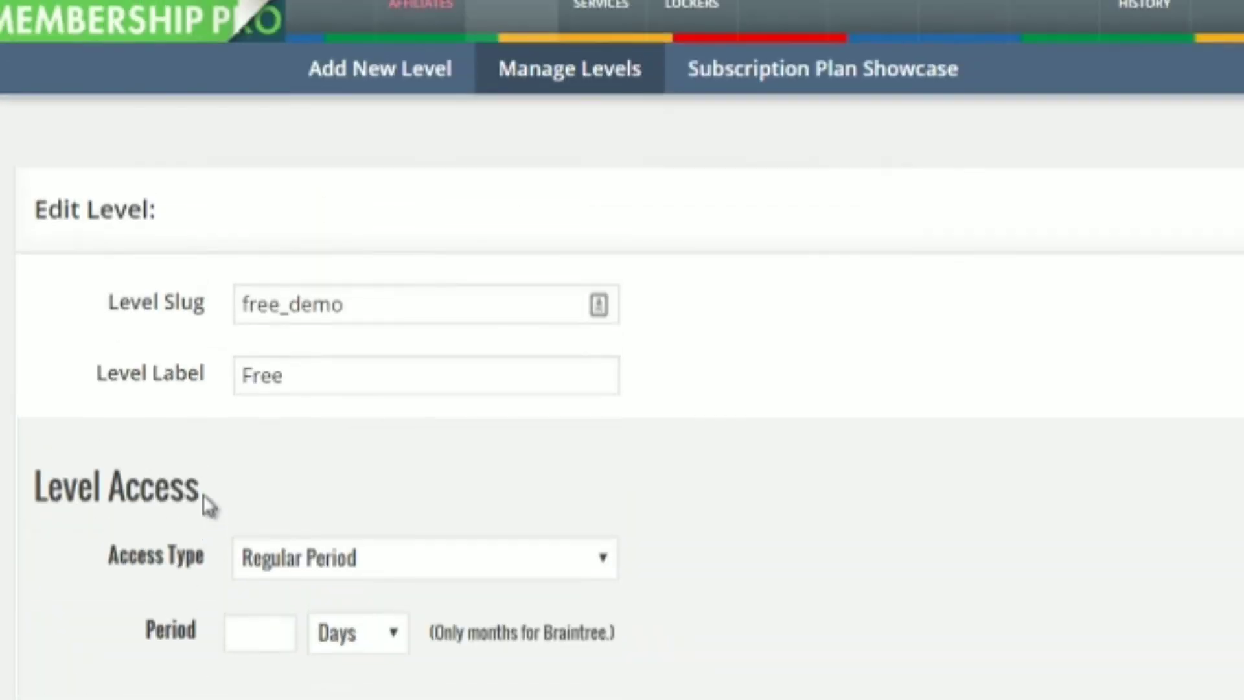
scroll(207, 506, "up", 2)
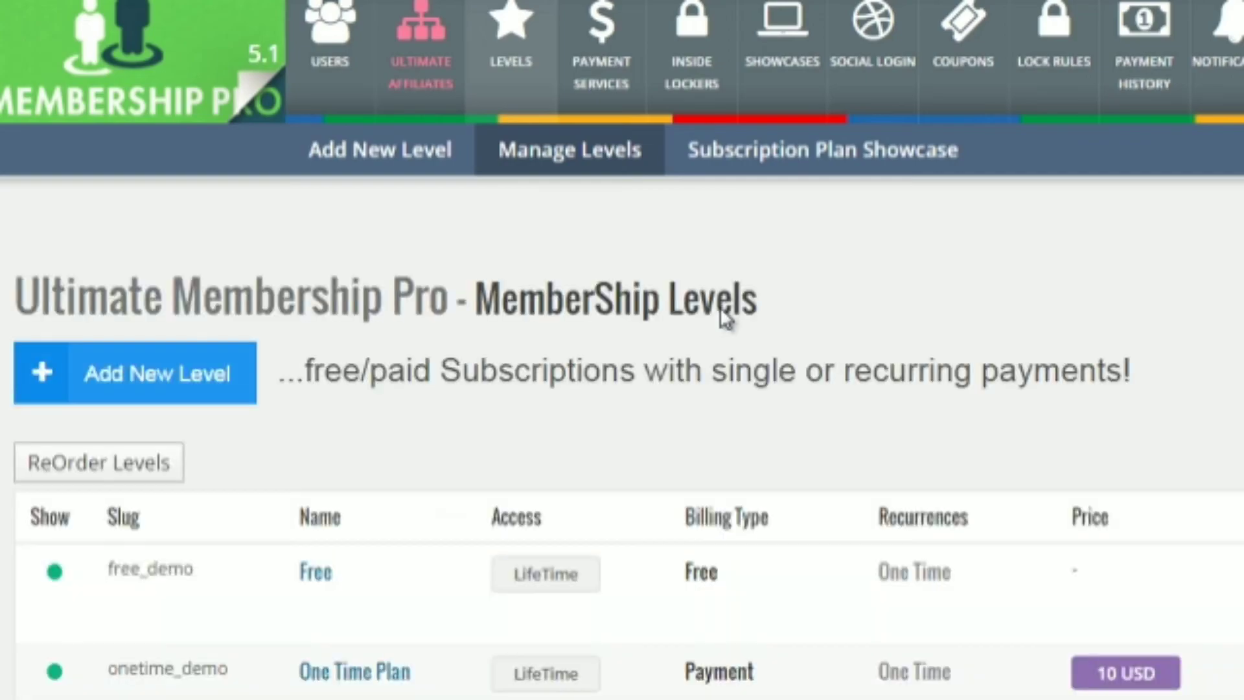
Step: Open the One Time Plan level for editing from the membership levels list
scroll(324, 457, "down", 2)
scroll(324, 457, "down", 2)
mouse_move(275, 547)
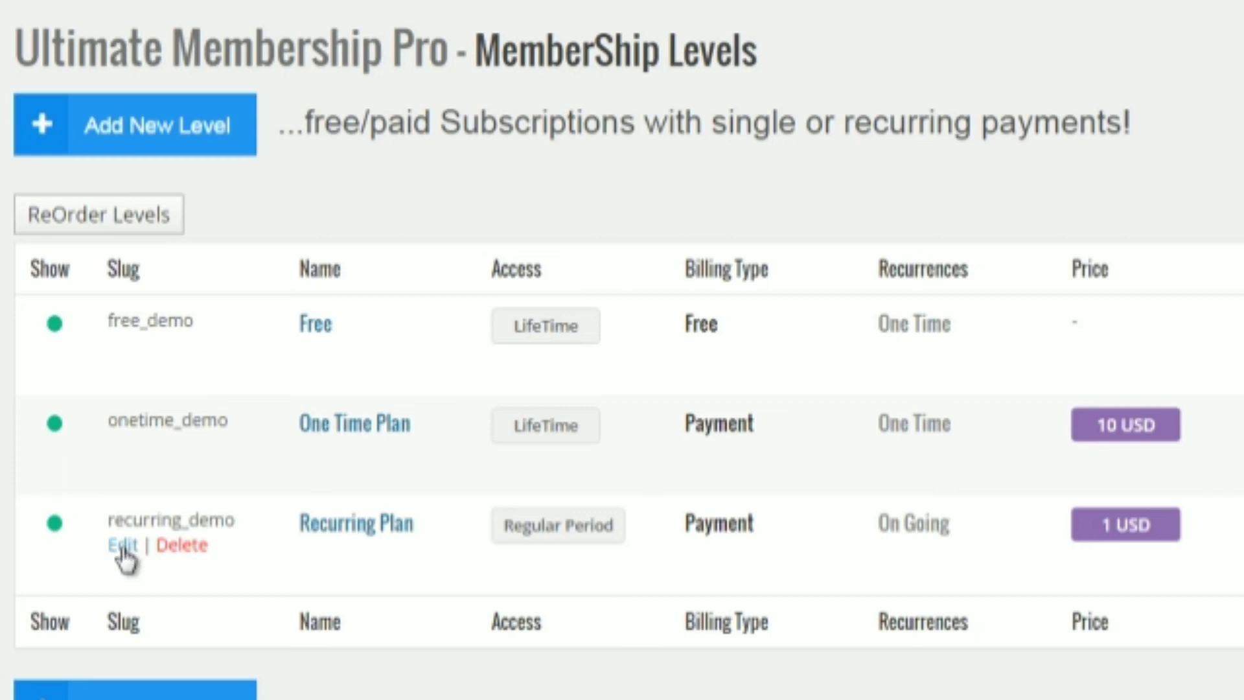
mouse_move(120, 418)
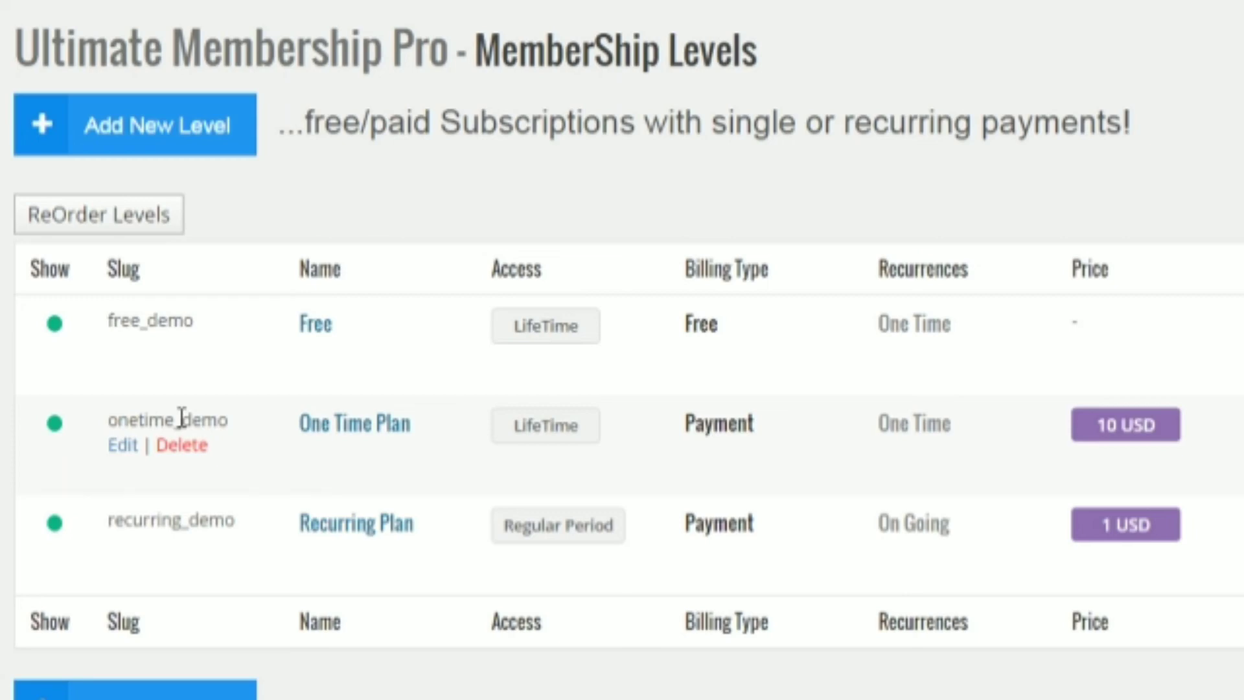
mouse_move(117, 517)
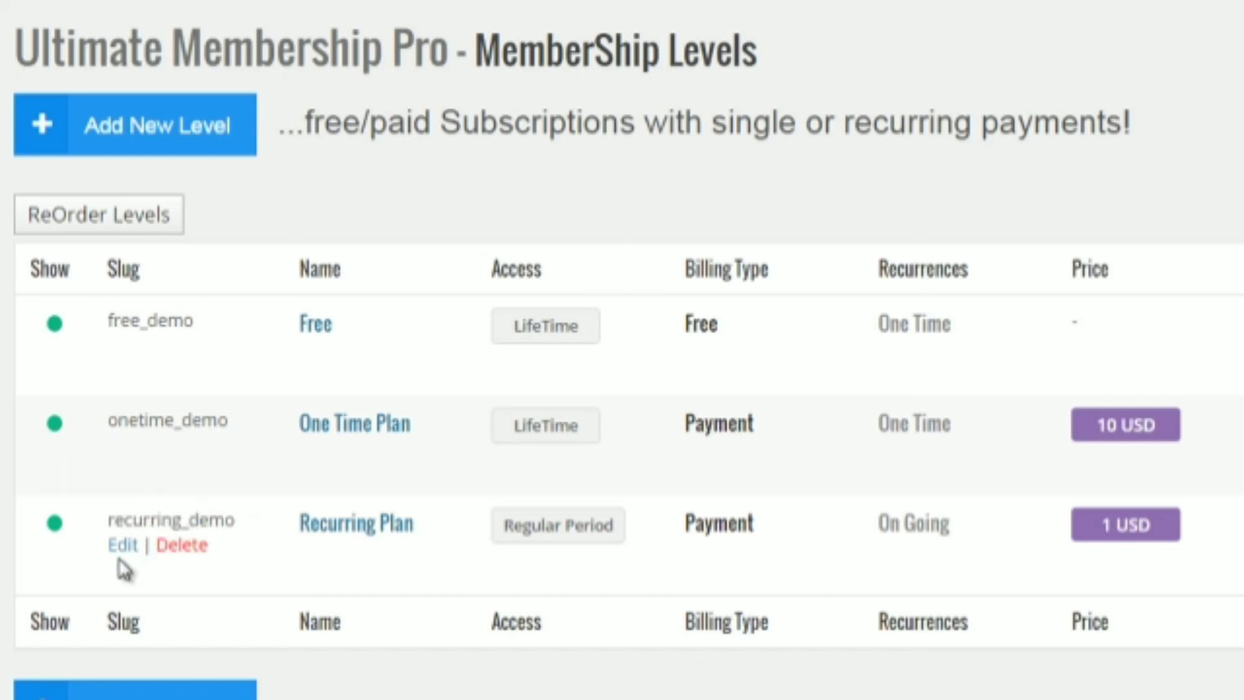
mouse_move(150, 449)
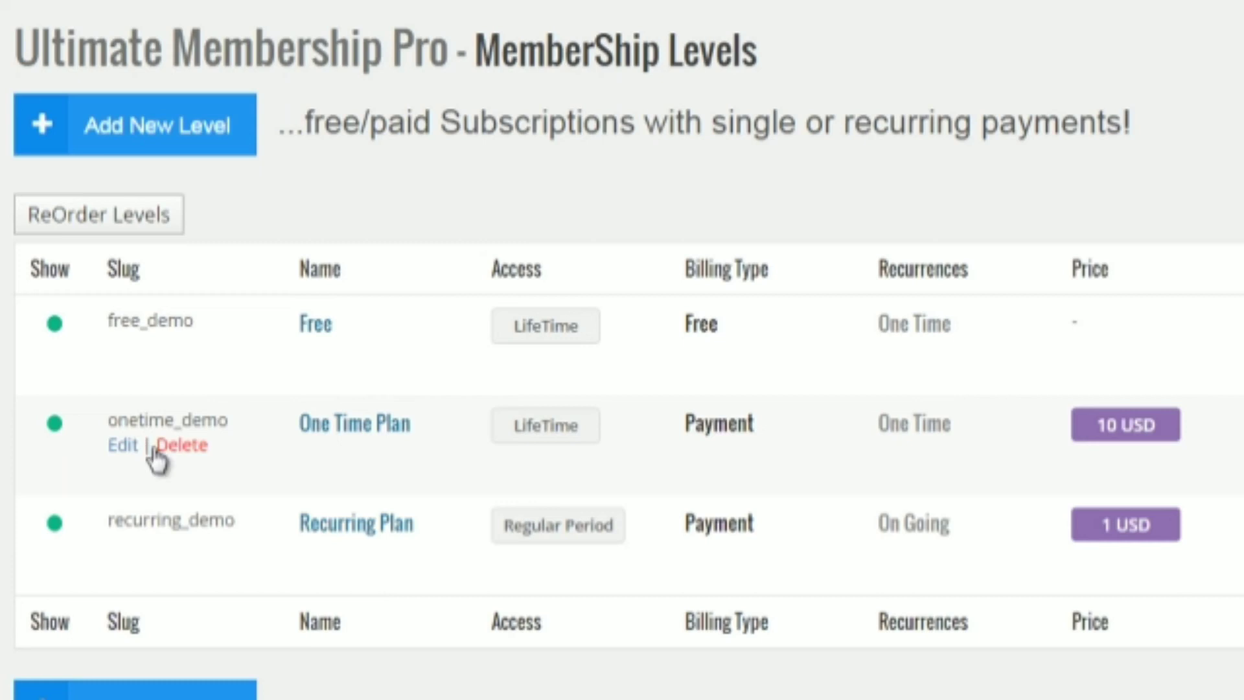
left_click(122, 446)
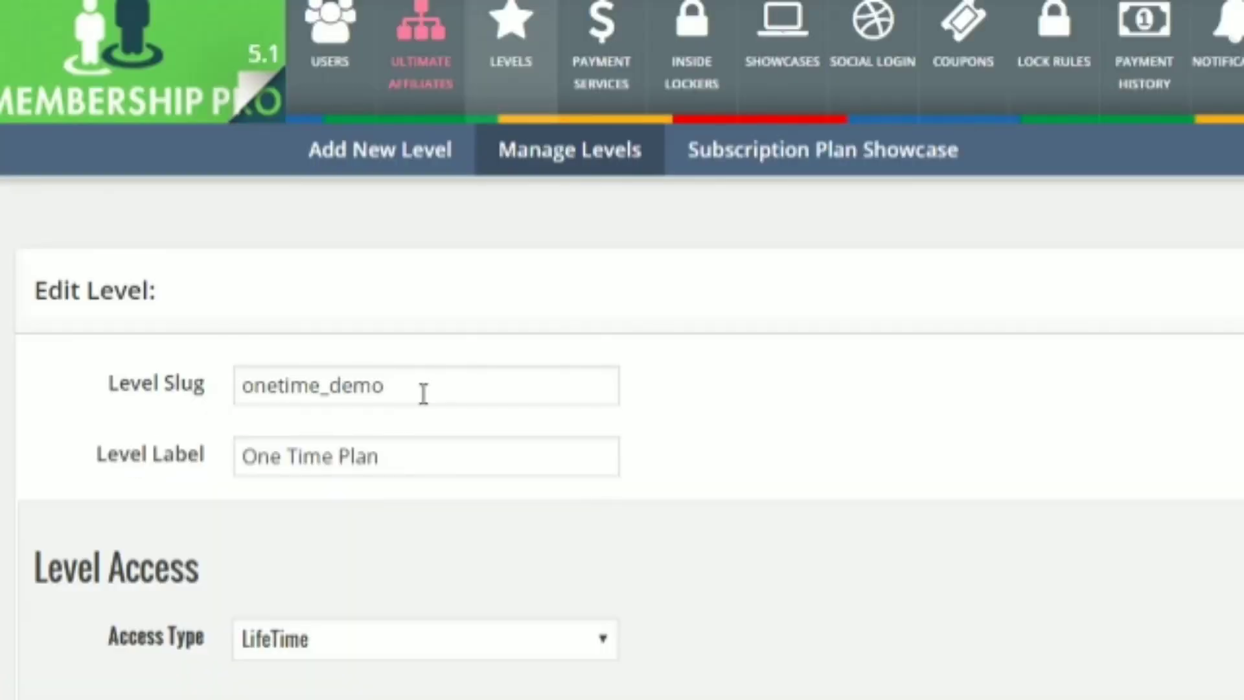
Step: Change the One Time Plan's level slug to frontendoffer and its level label to Front End Offer
left_click_drag(396, 386, 204, 384)
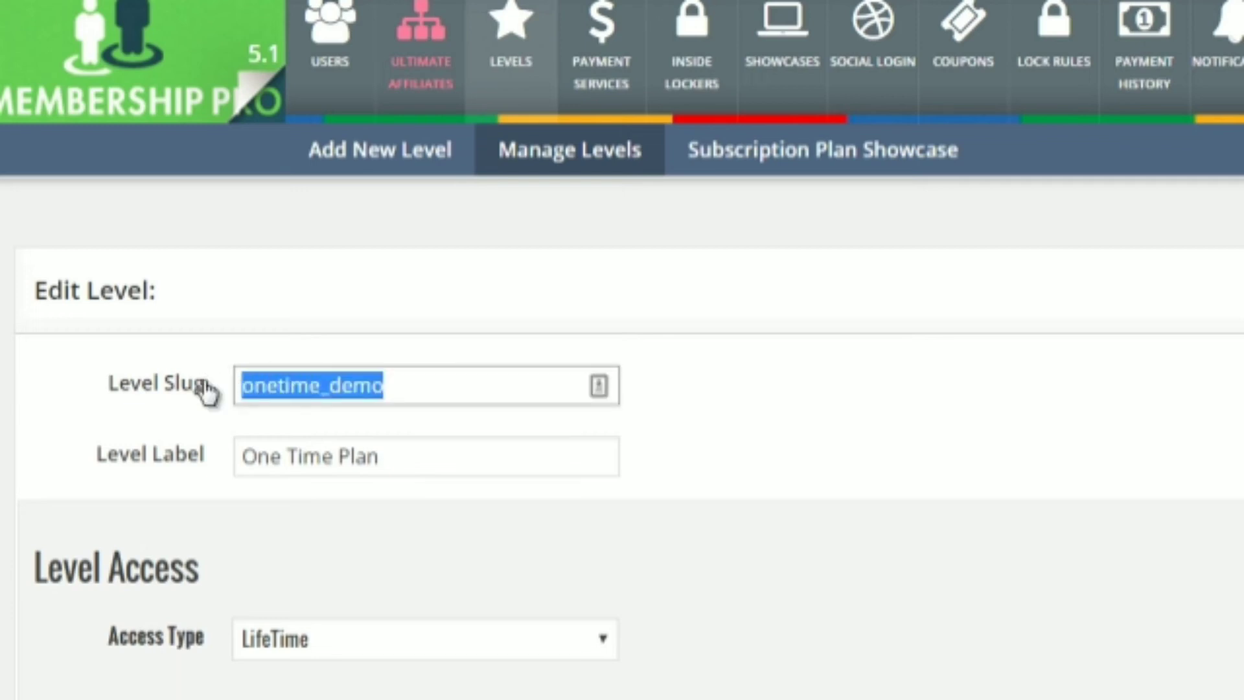
type("fronten")
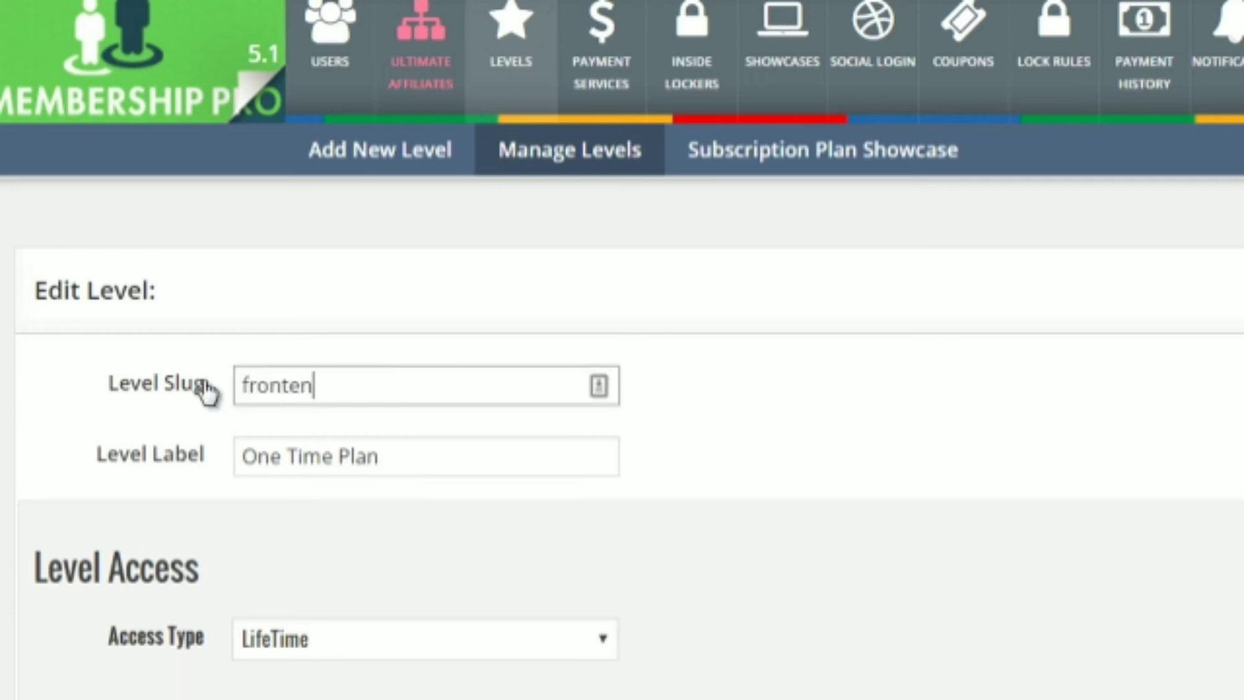
type("doffer")
key("Tab")
type("Front End Offer")
scroll(484, 309, "down", 1)
scroll(484, 309, "down", 3)
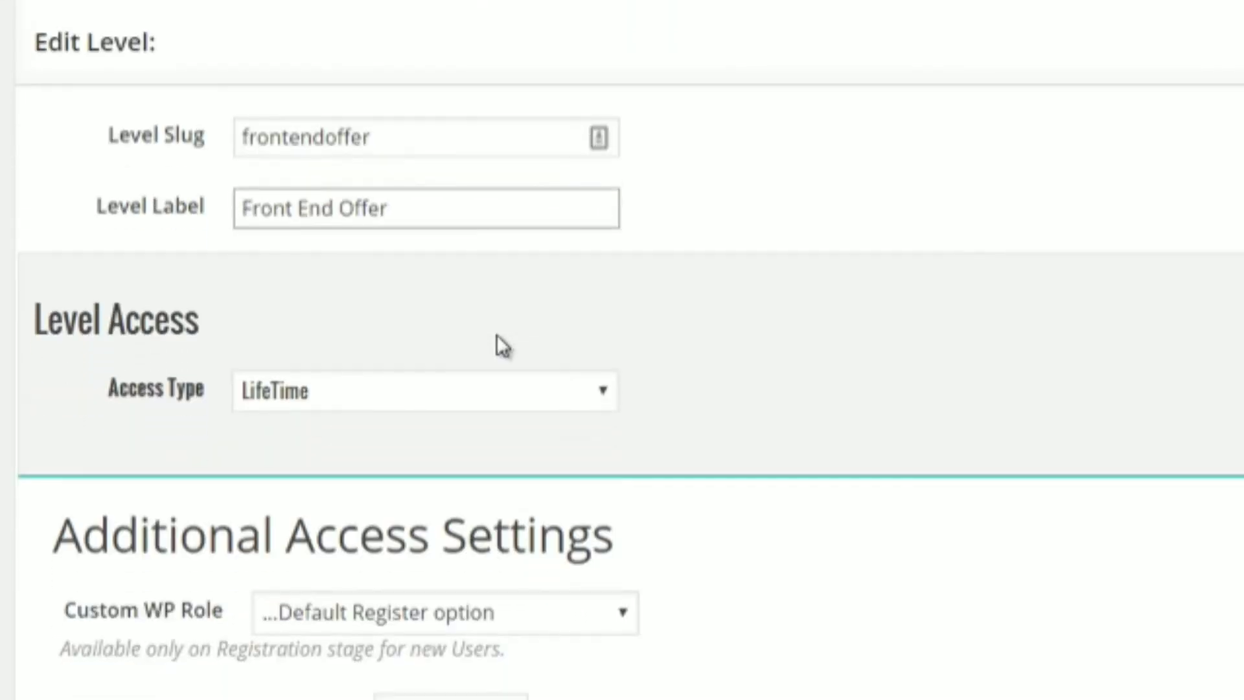
Step: View the Custom WP Role choices for the level and keep the Default Register option
scroll(452, 394, "down", 5)
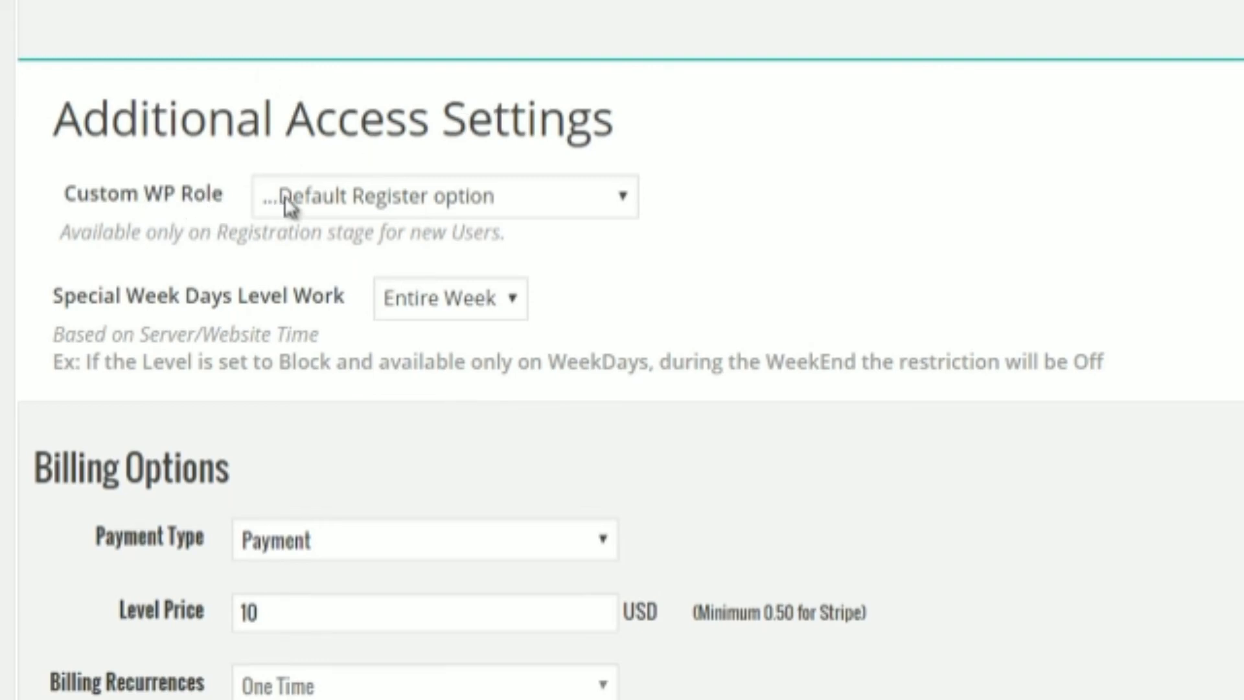
left_click(286, 206)
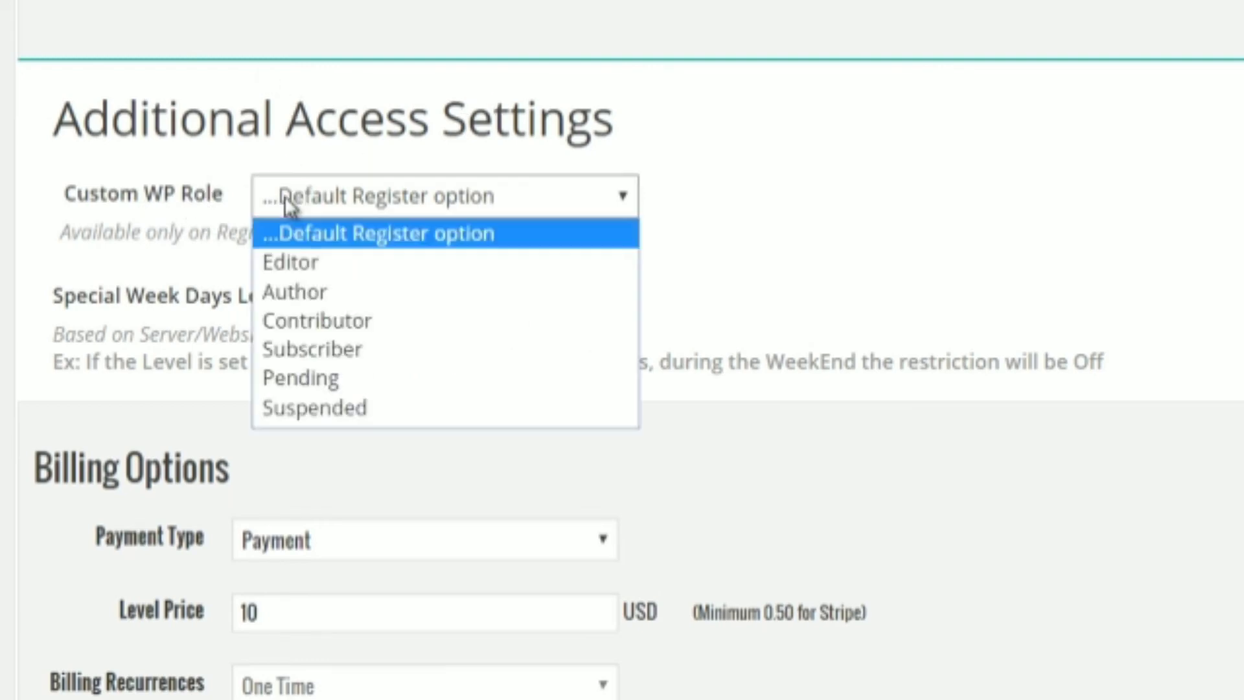
left_click(297, 236)
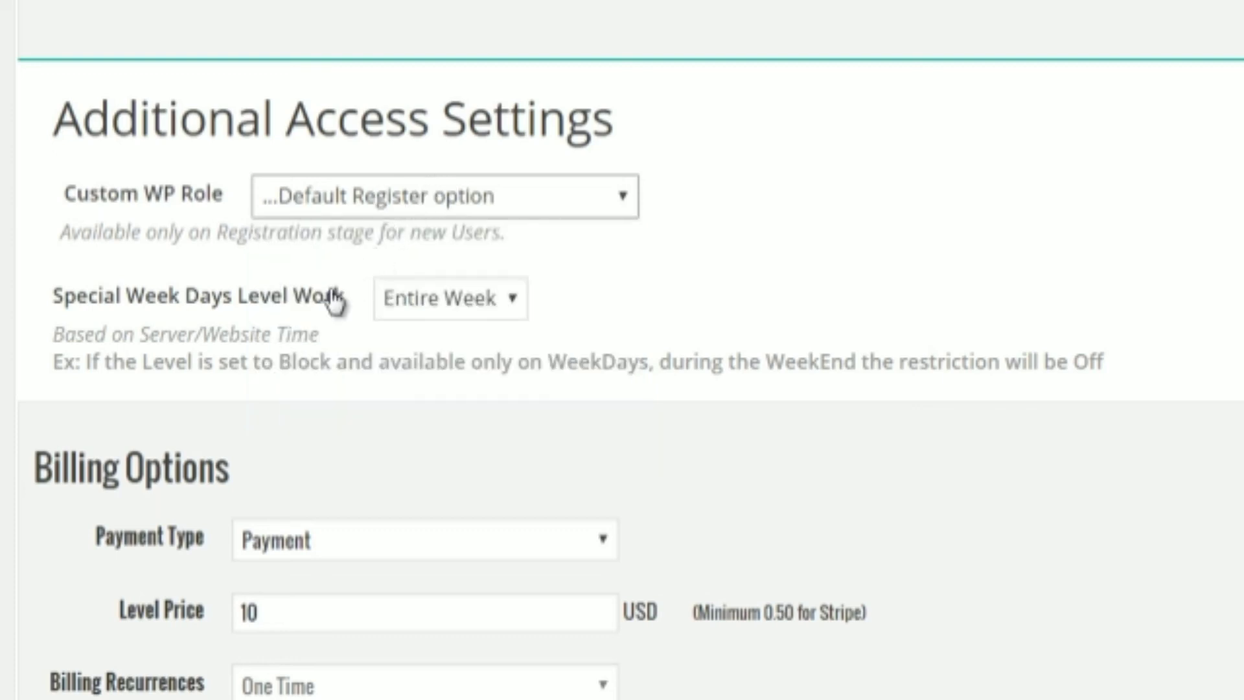
Step: Try the WeekDays and WeekEnd options for Special Week Days Level Work and return the setting to Entire Week
scroll(335, 299, "down", 1)
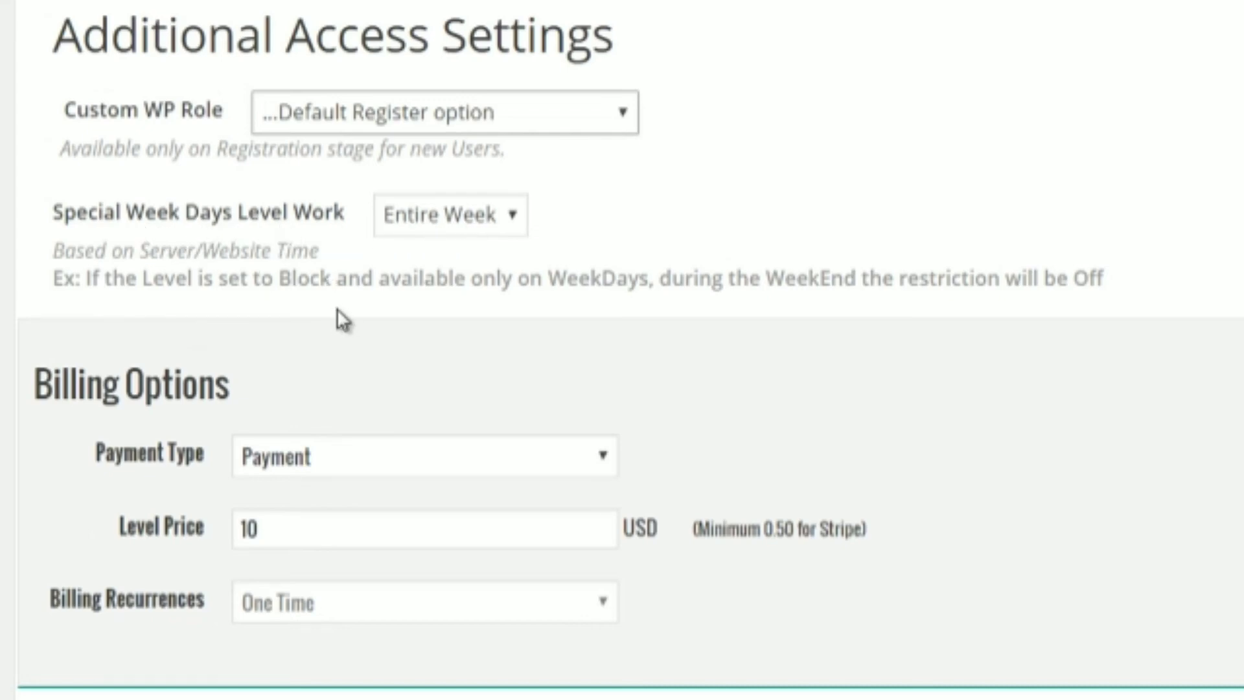
key("Tab")
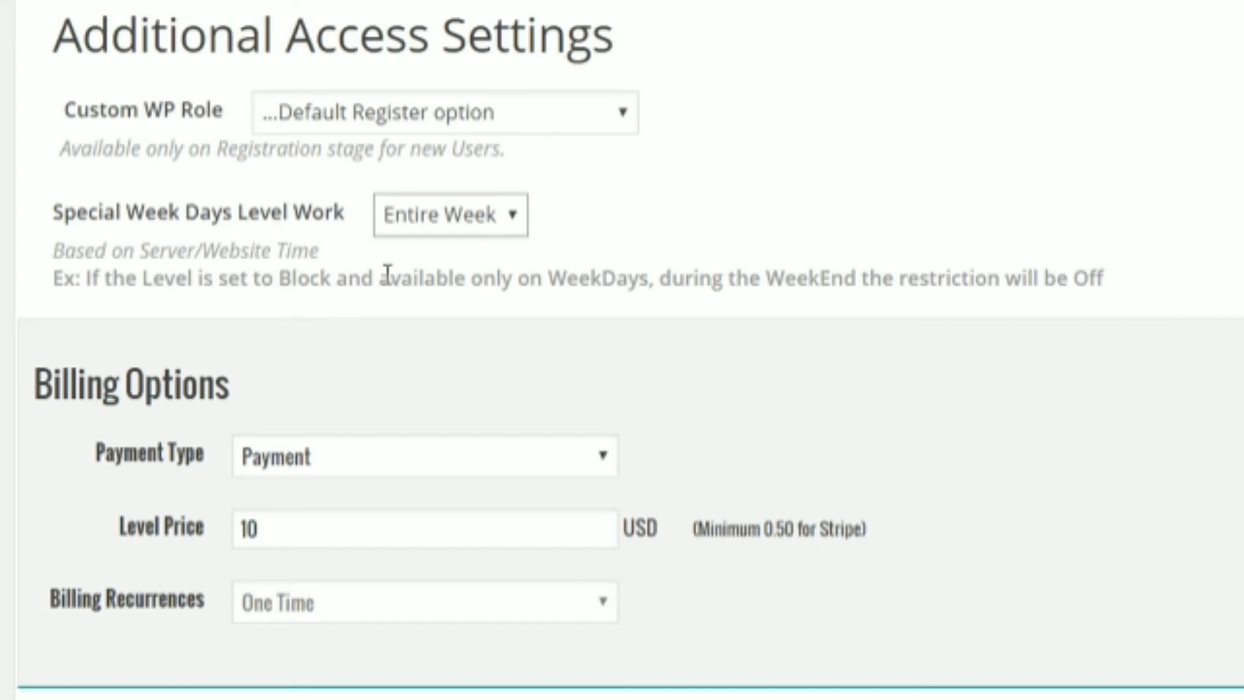
left_click(445, 236)
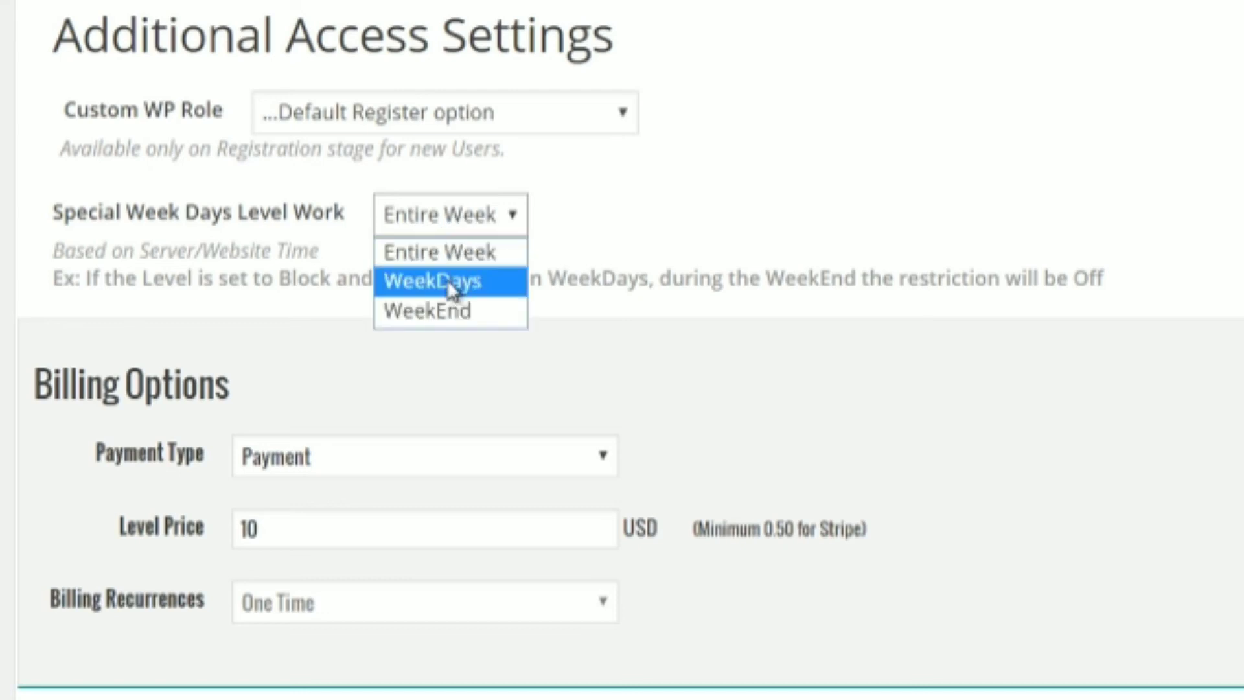
left_click(450, 283)
left_click(447, 232)
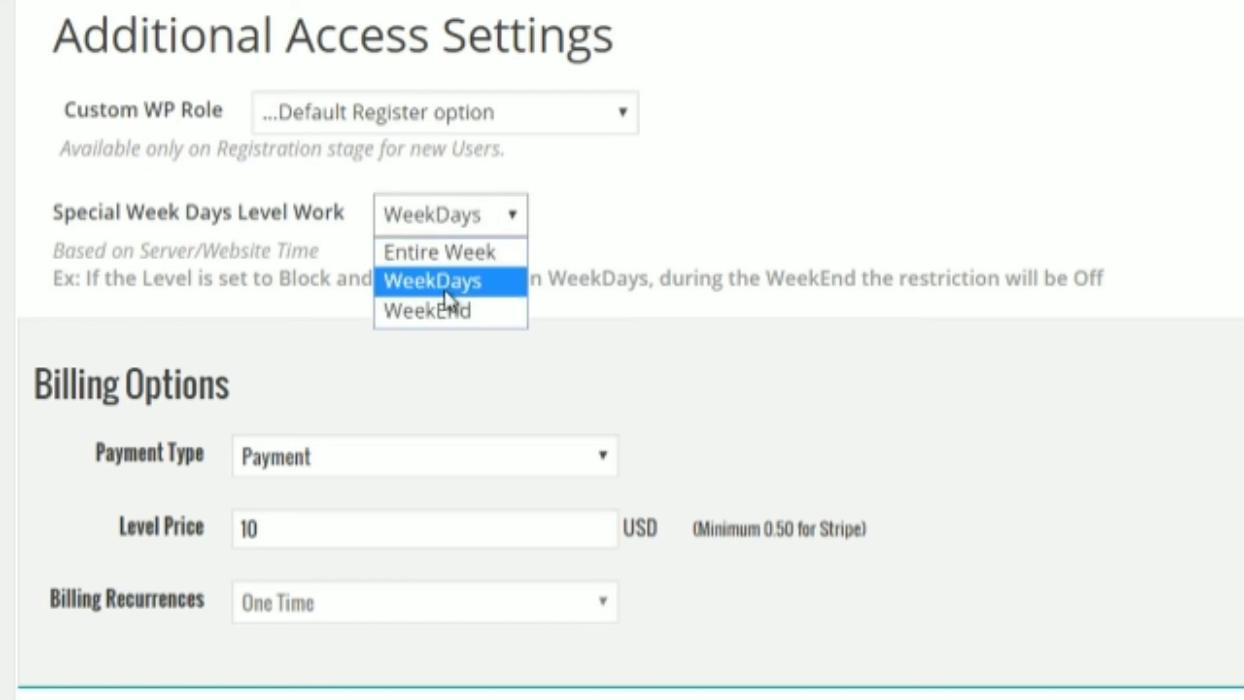
left_click(443, 311)
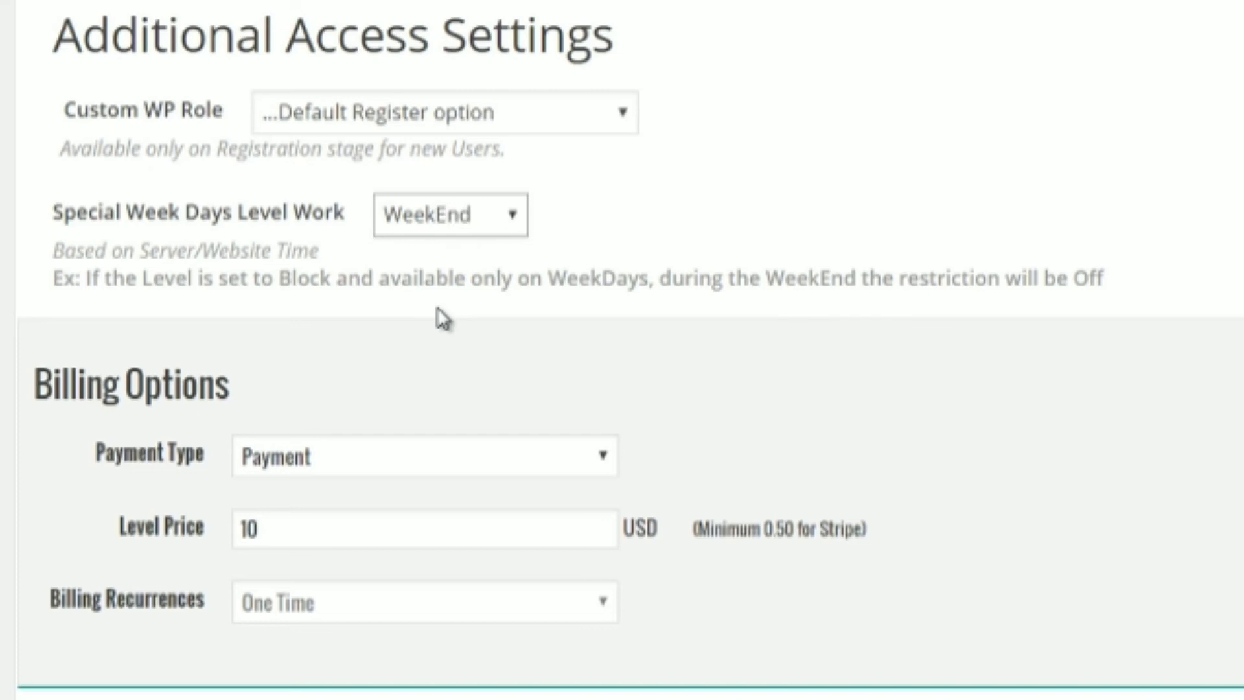
left_click(436, 234)
left_click(436, 252)
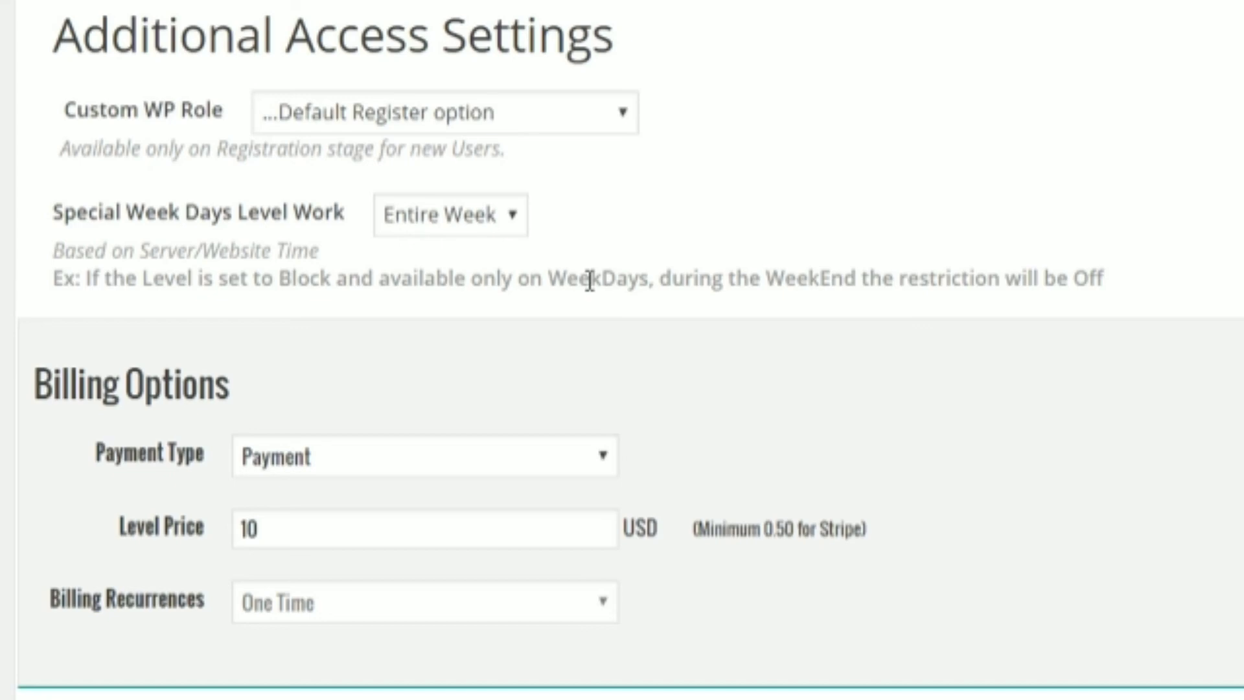
left_click(499, 229)
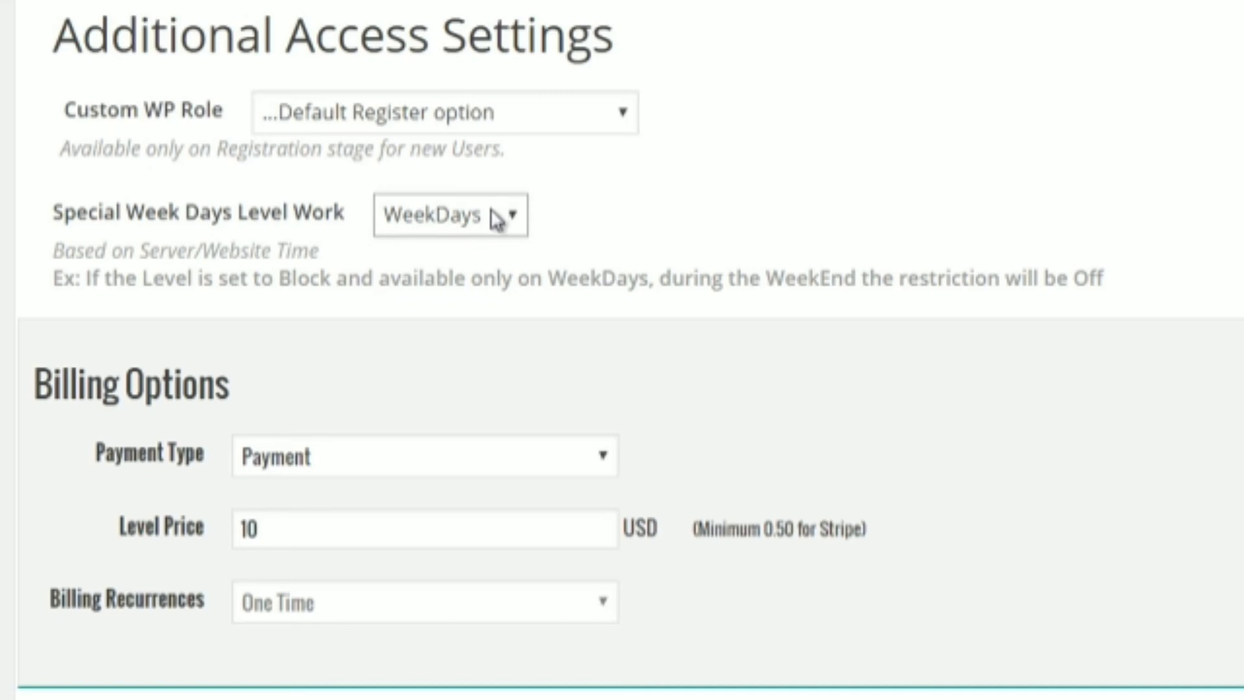
left_click(496, 219)
left_click(485, 252)
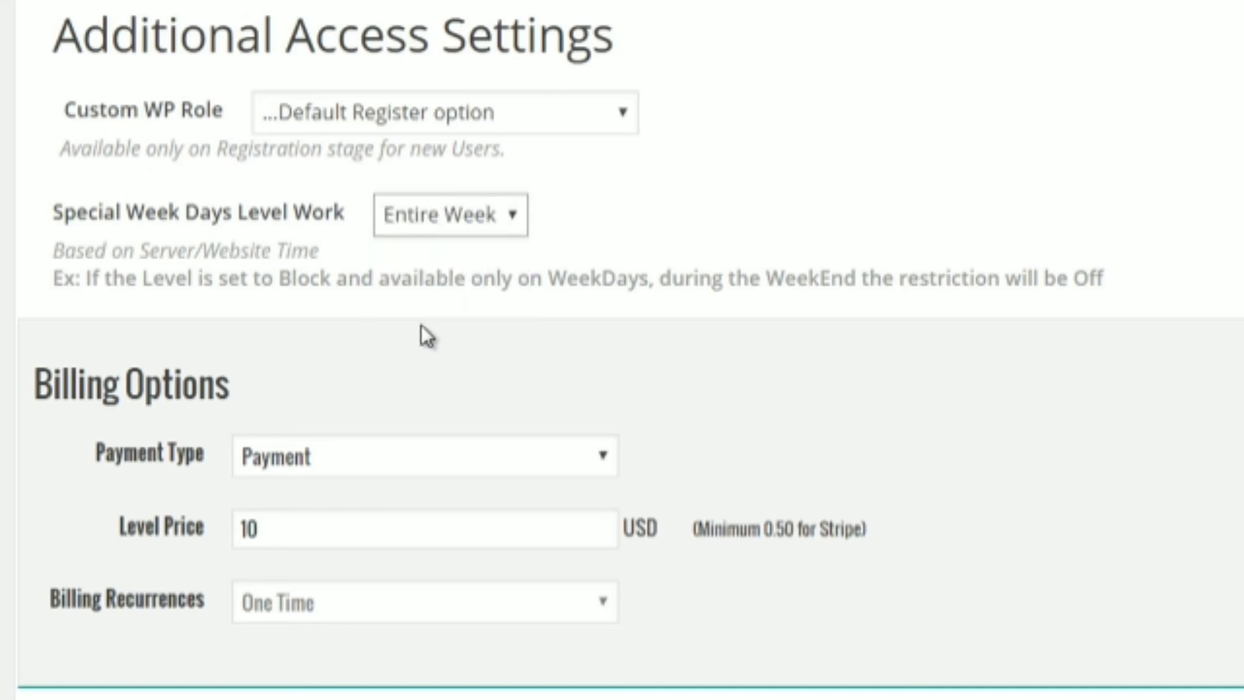
Step: Set the Front End Offer's level price to 197 USD with Payment as the payment type
scroll(418, 279, "down", 4)
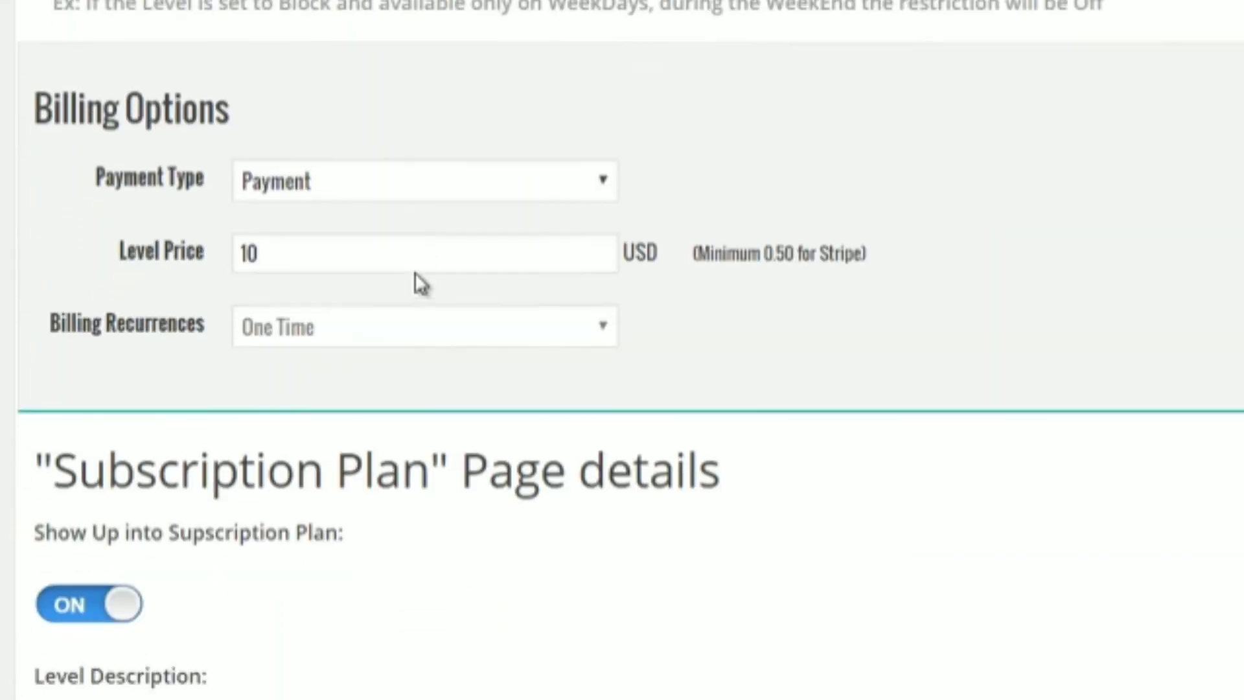
scroll(415, 274, "down", 1)
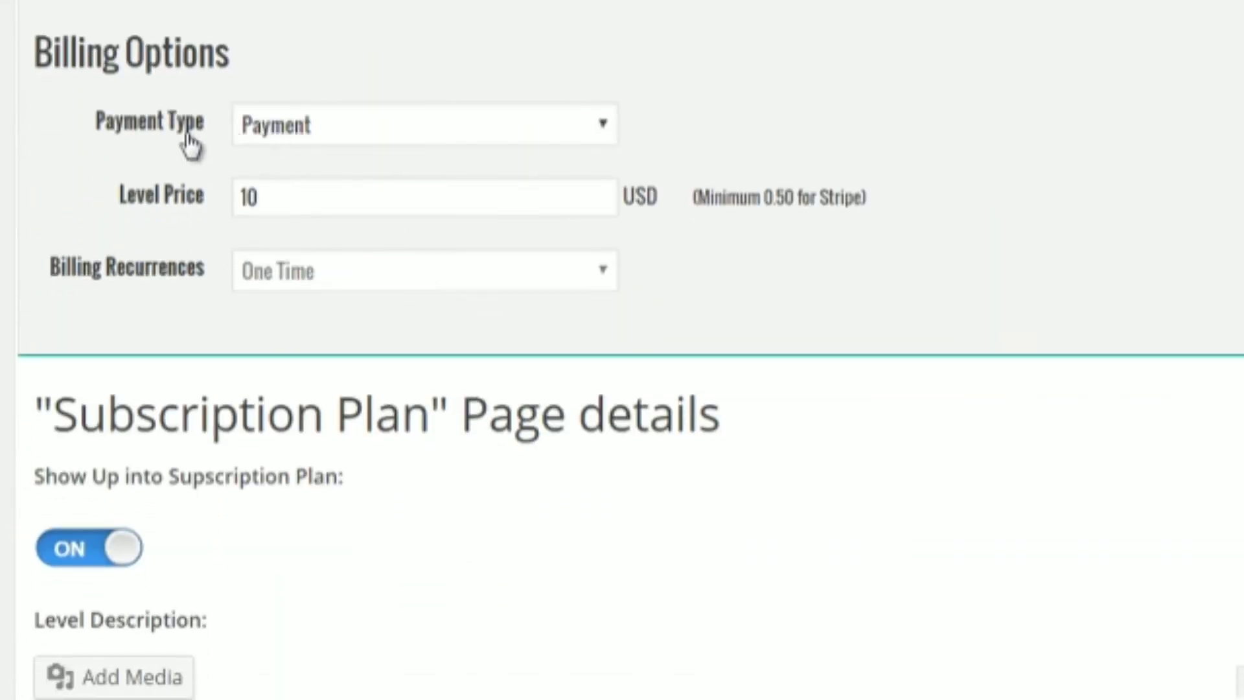
left_click(280, 131)
left_click(283, 190)
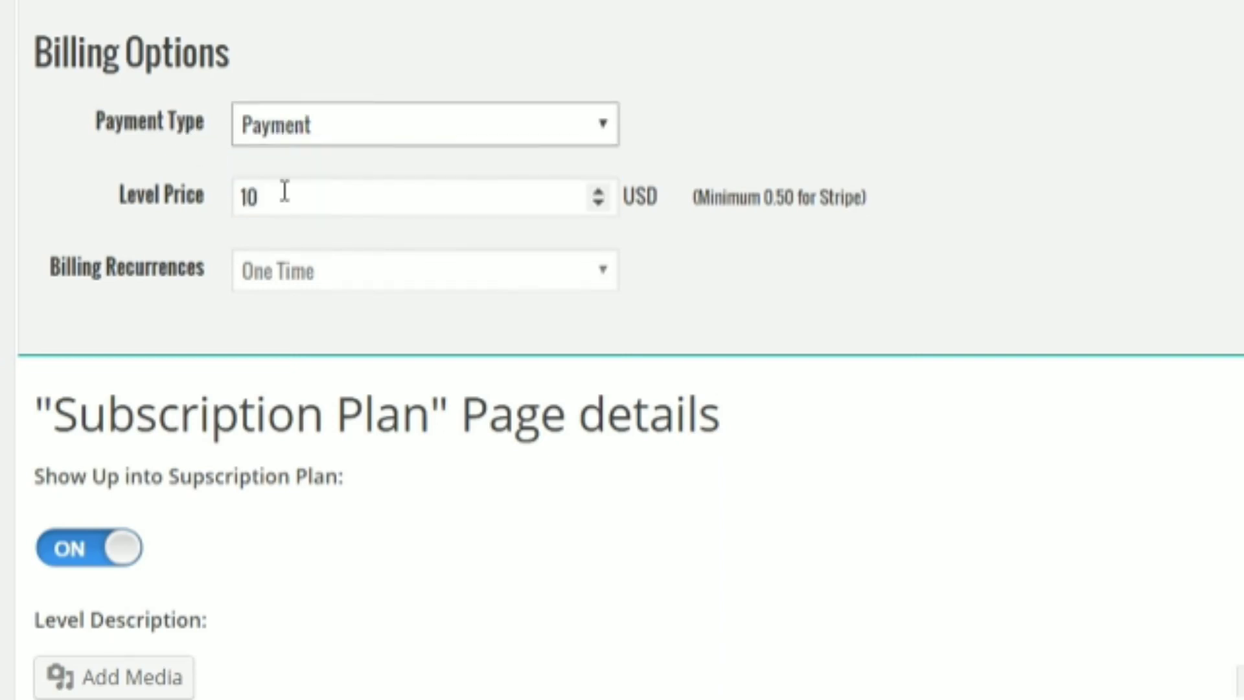
left_click(222, 195)
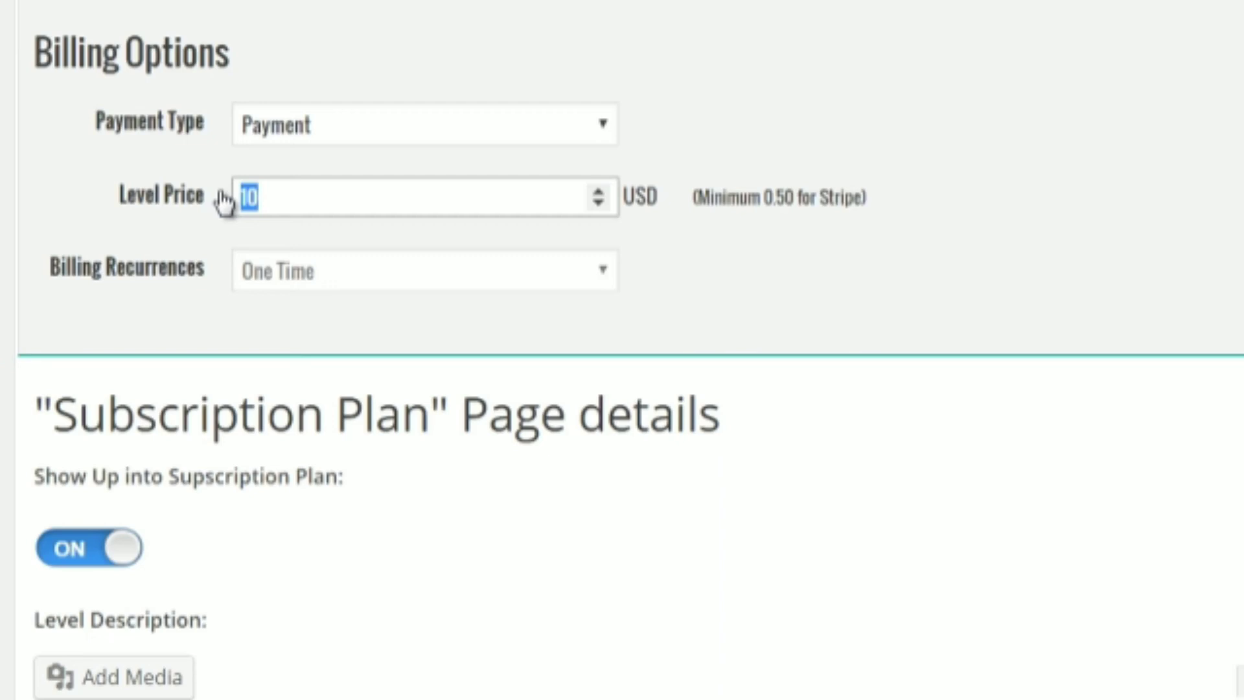
type("197")
Step: Change the level's price text to "only $197" and save the level
scroll(356, 518, "down", 5)
scroll(354, 507, "down", 3)
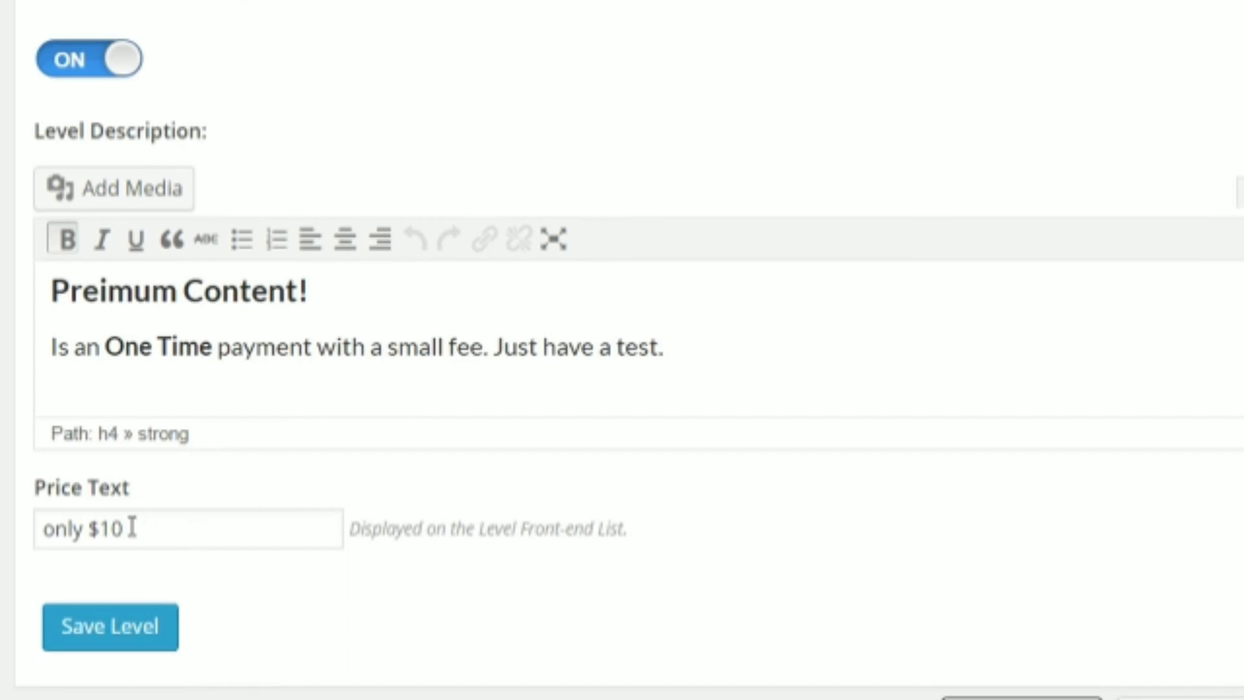
left_click_drag(127, 528, 98, 534)
type("197")
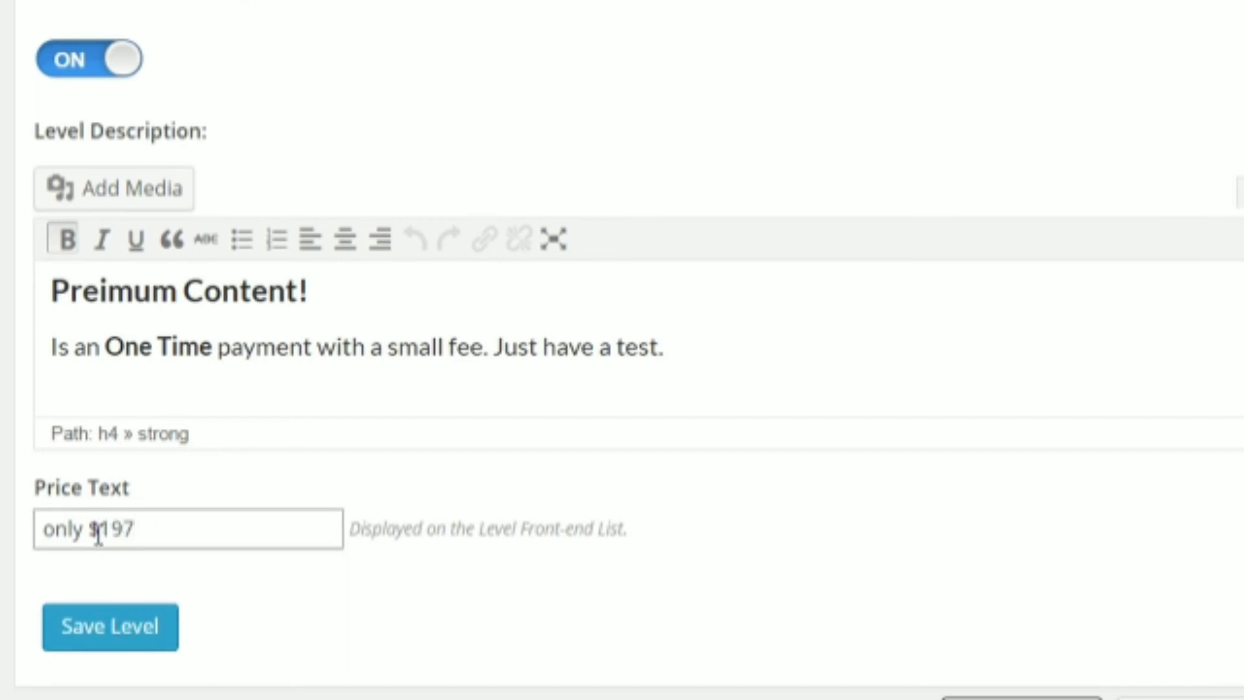
left_click(120, 629)
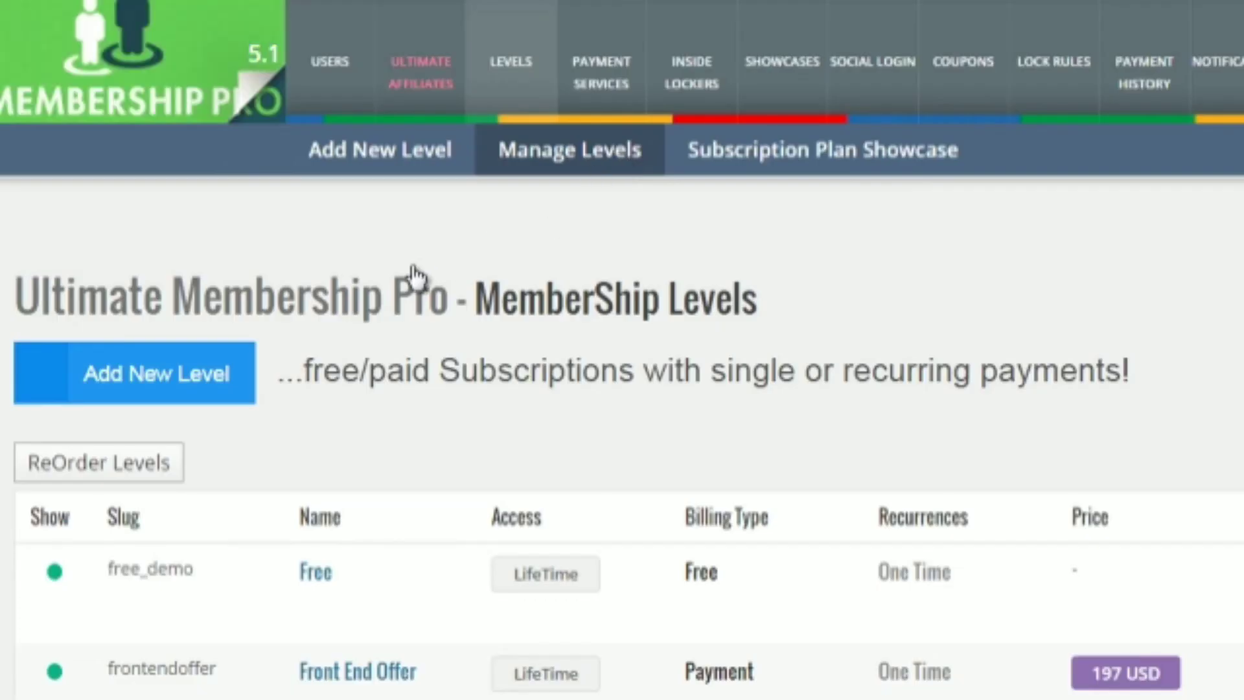
Step: Open the Recurring Plan level for editing from the membership levels list
scroll(383, 313, "down", 5)
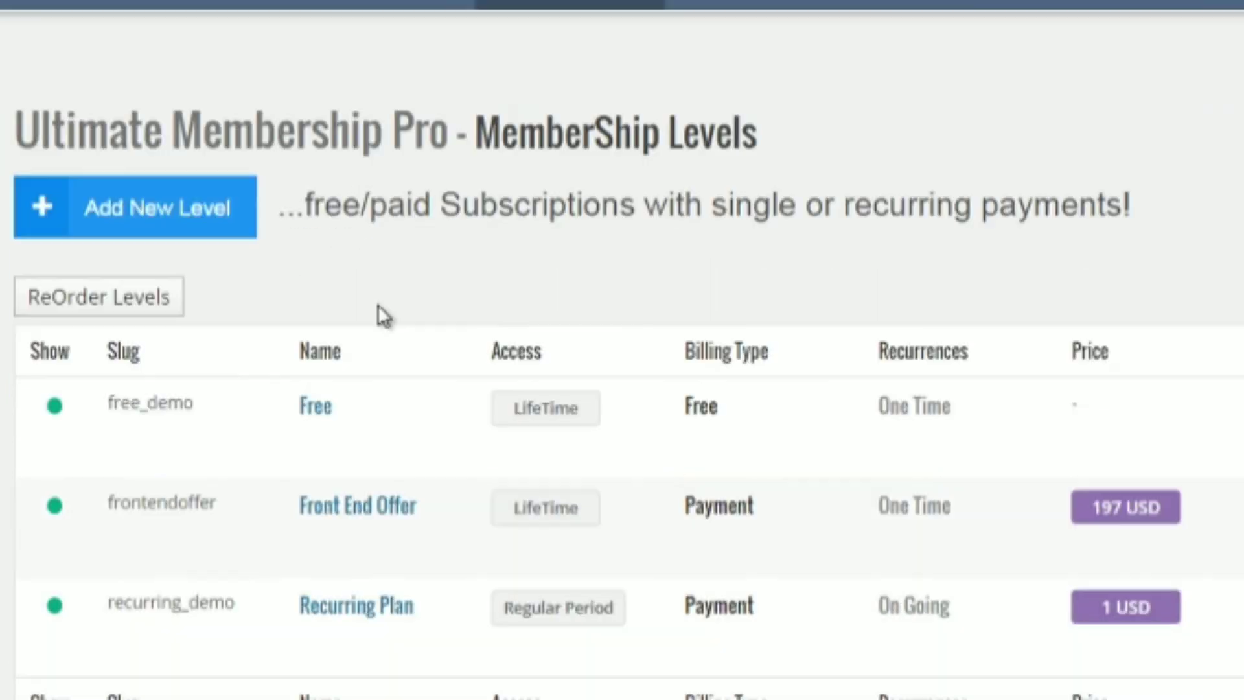
mouse_move(147, 464)
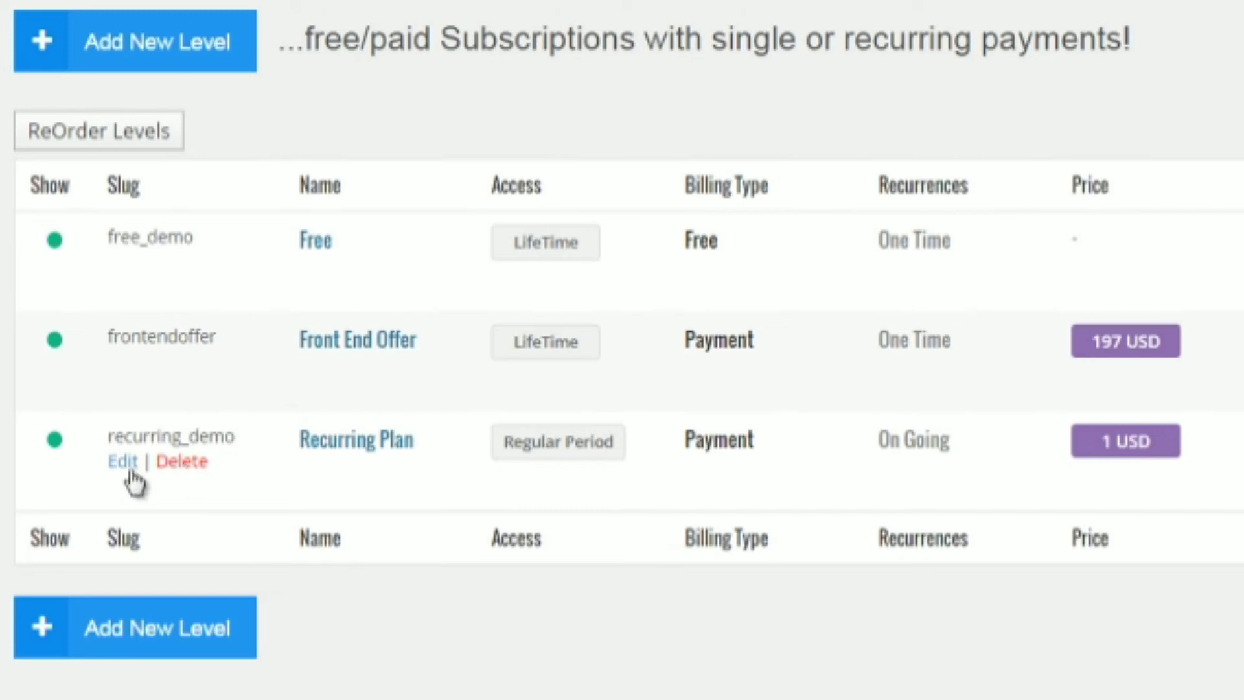
left_click(126, 465)
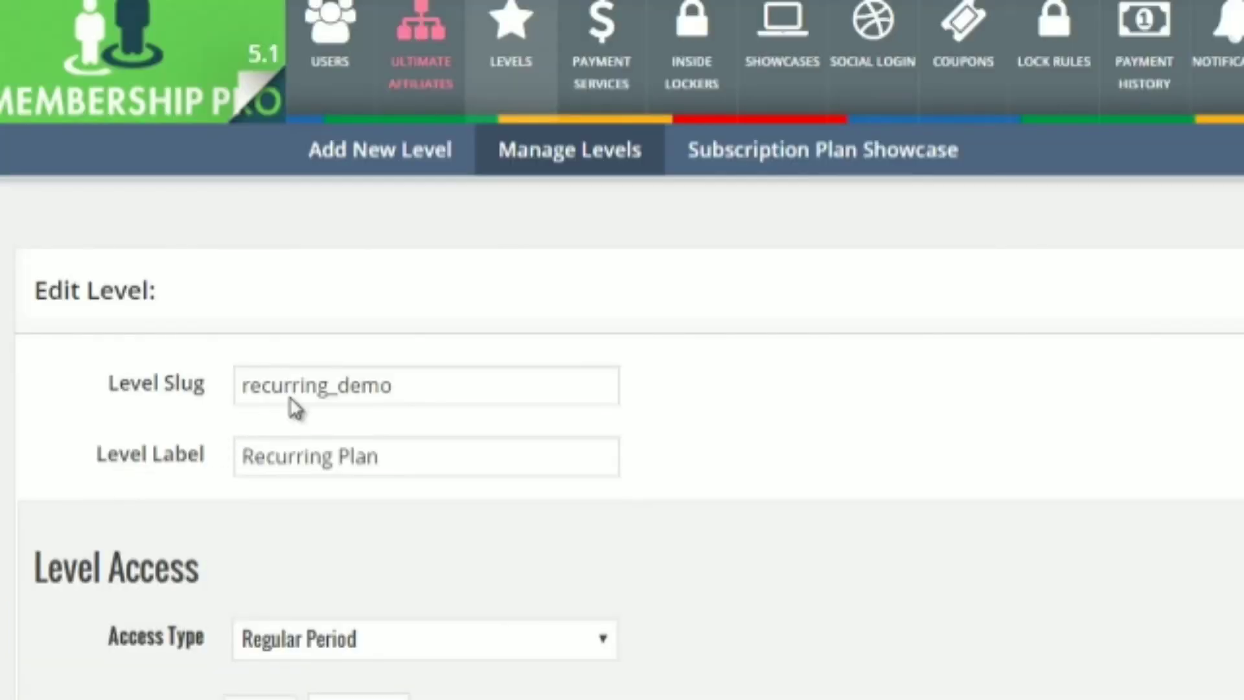
Step: Change the Recurring Plan's level label to Community Plan
scroll(402, 395, "down", 1)
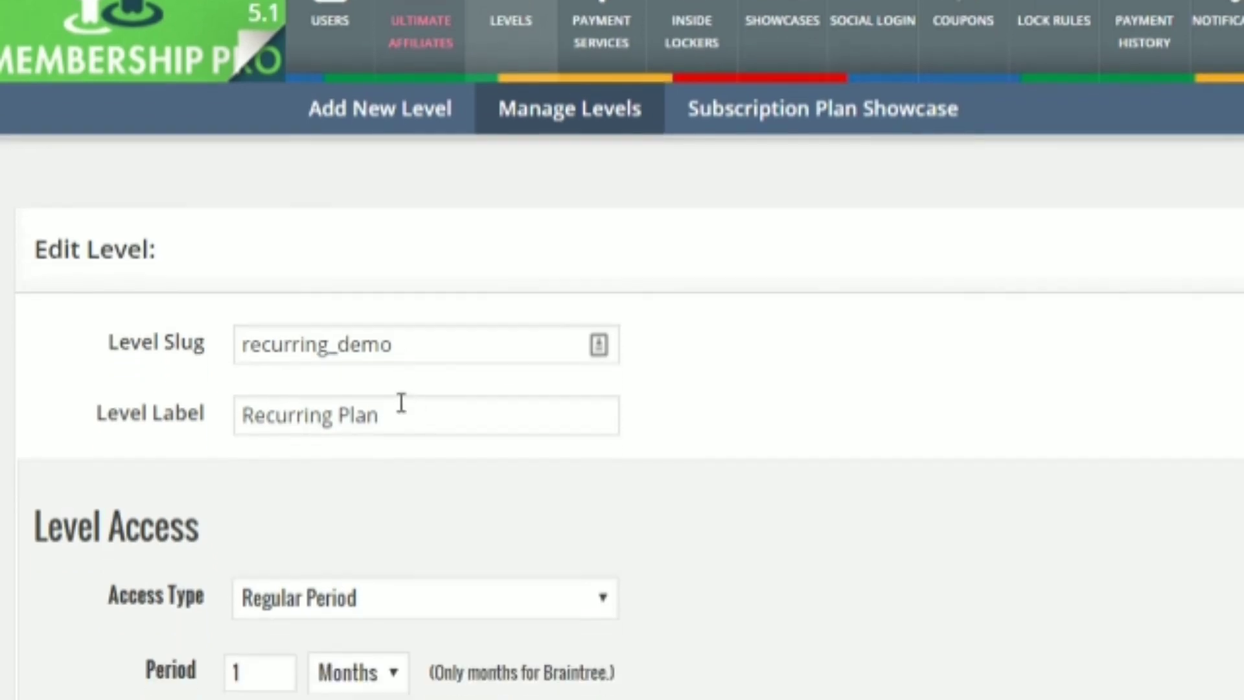
left_click(397, 415)
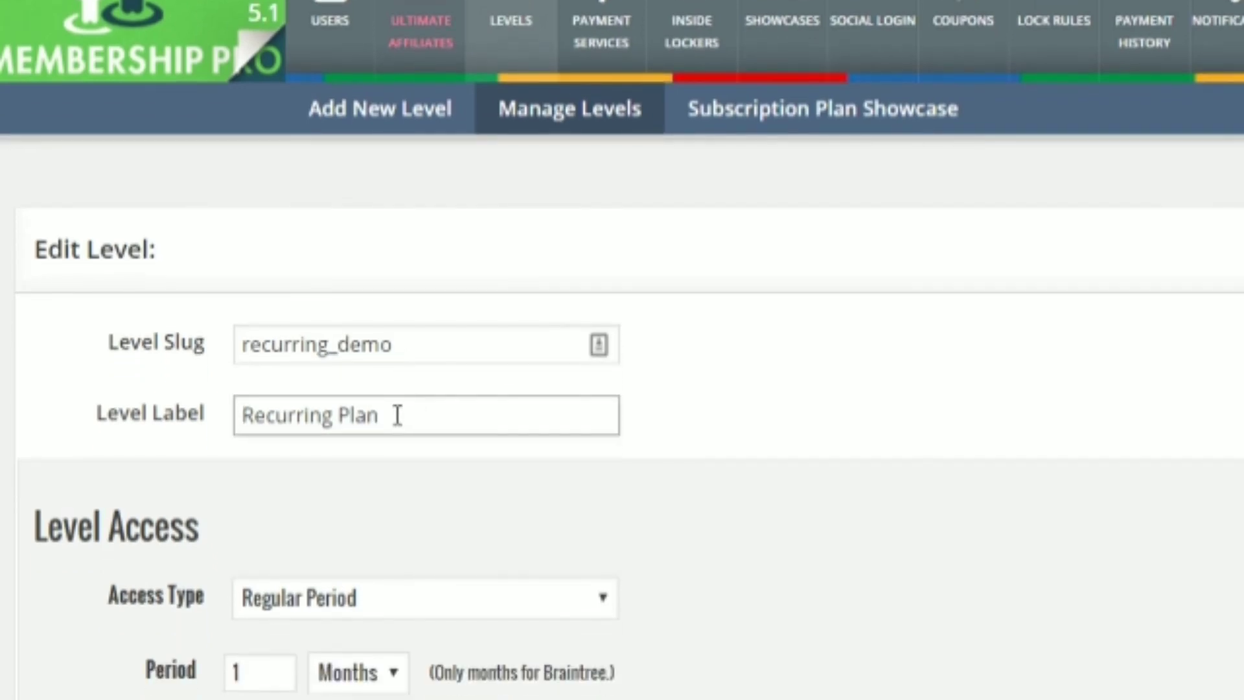
key("Home")
type("Community")
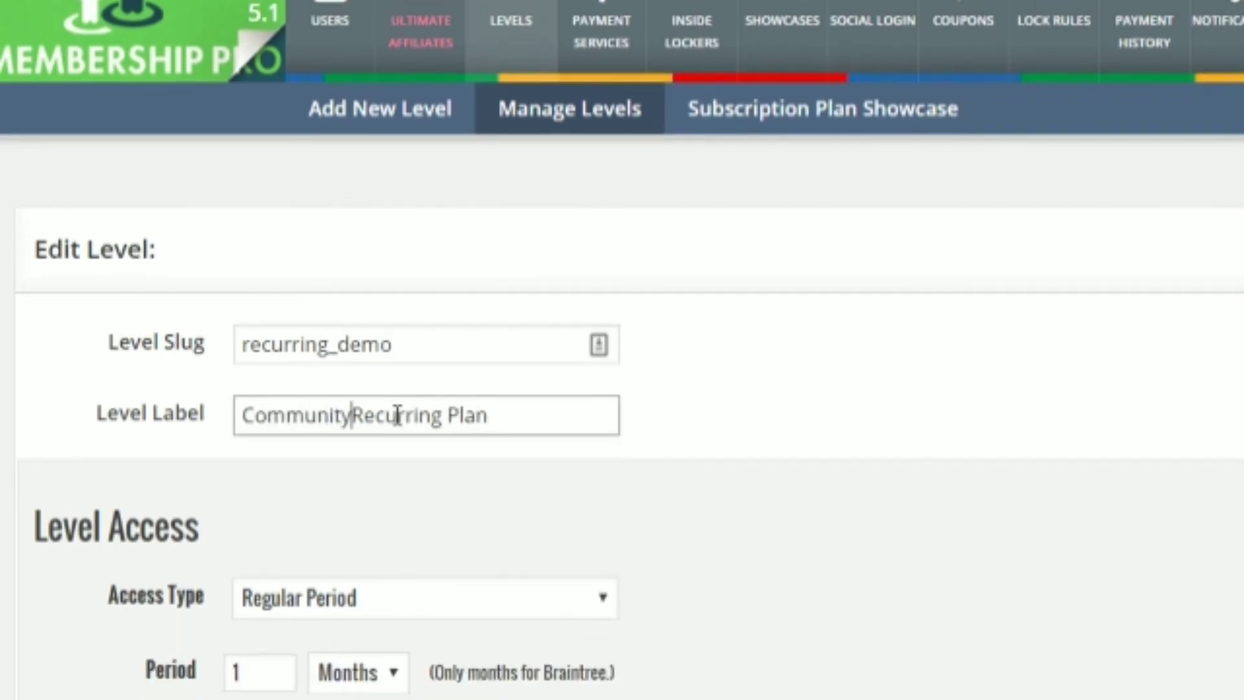
key("shift+End")
type("Plan")
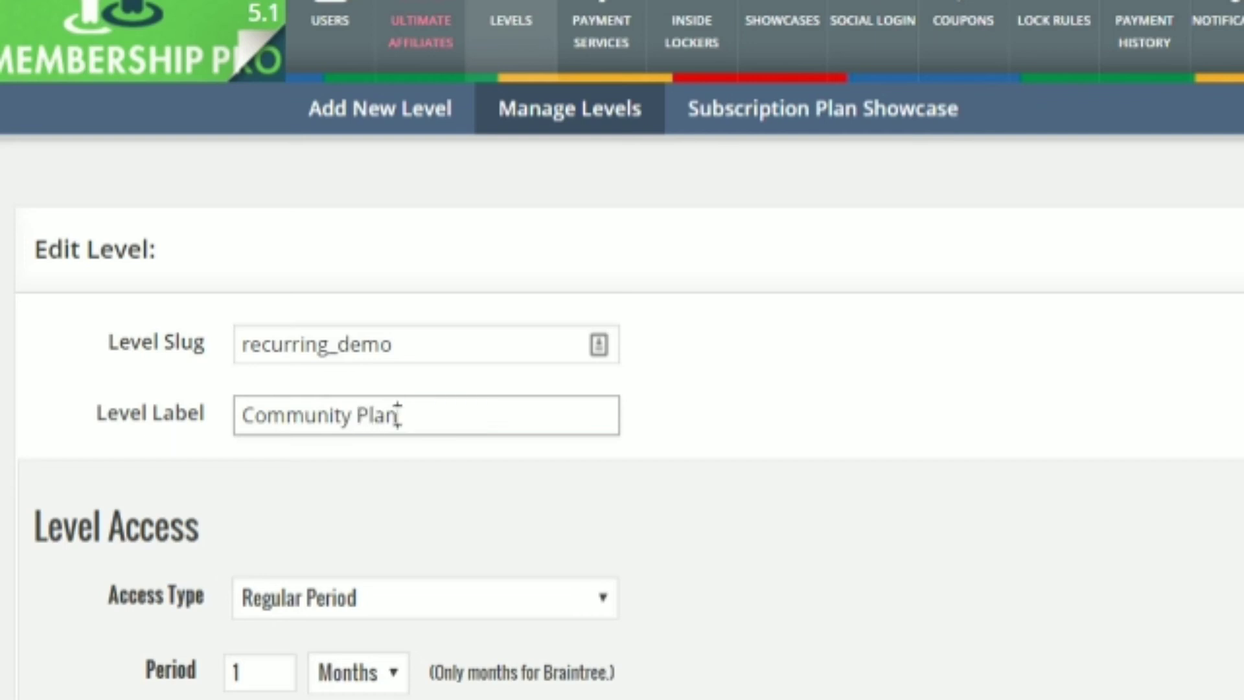
Step: Set the Community Plan's level price to 27 USD in the billing options
scroll(369, 436, "down", 4)
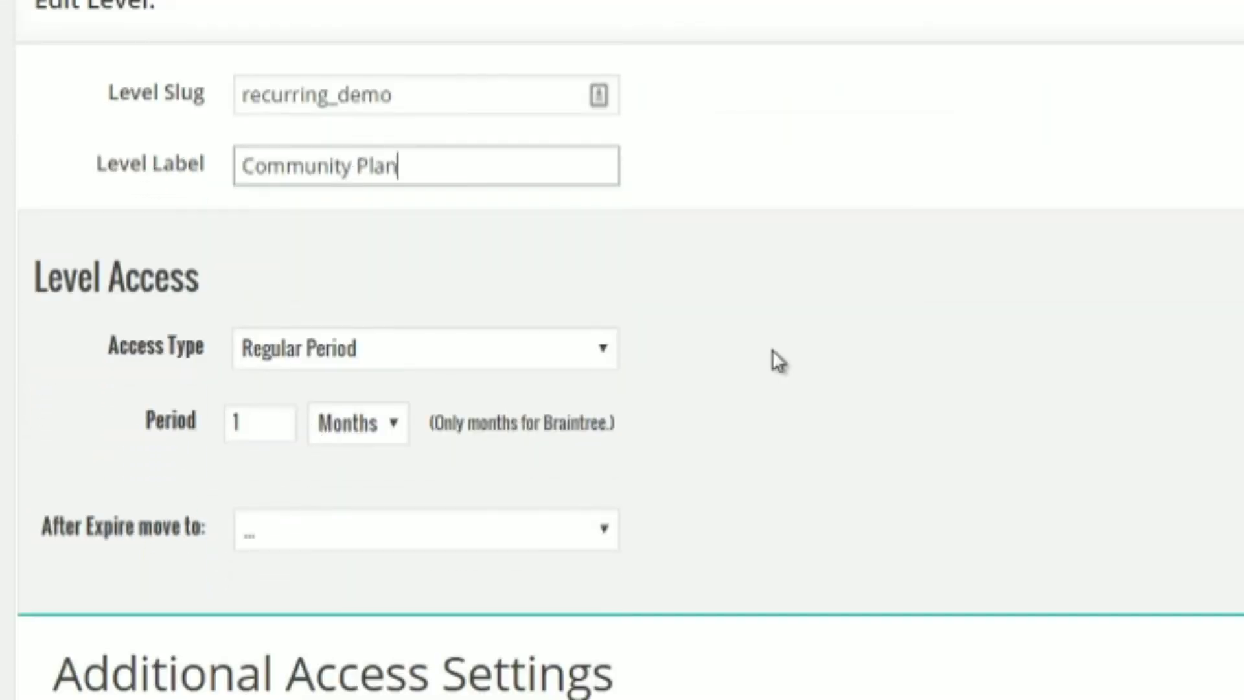
scroll(745, 356, "down", 2)
scroll(687, 311, "down", 9)
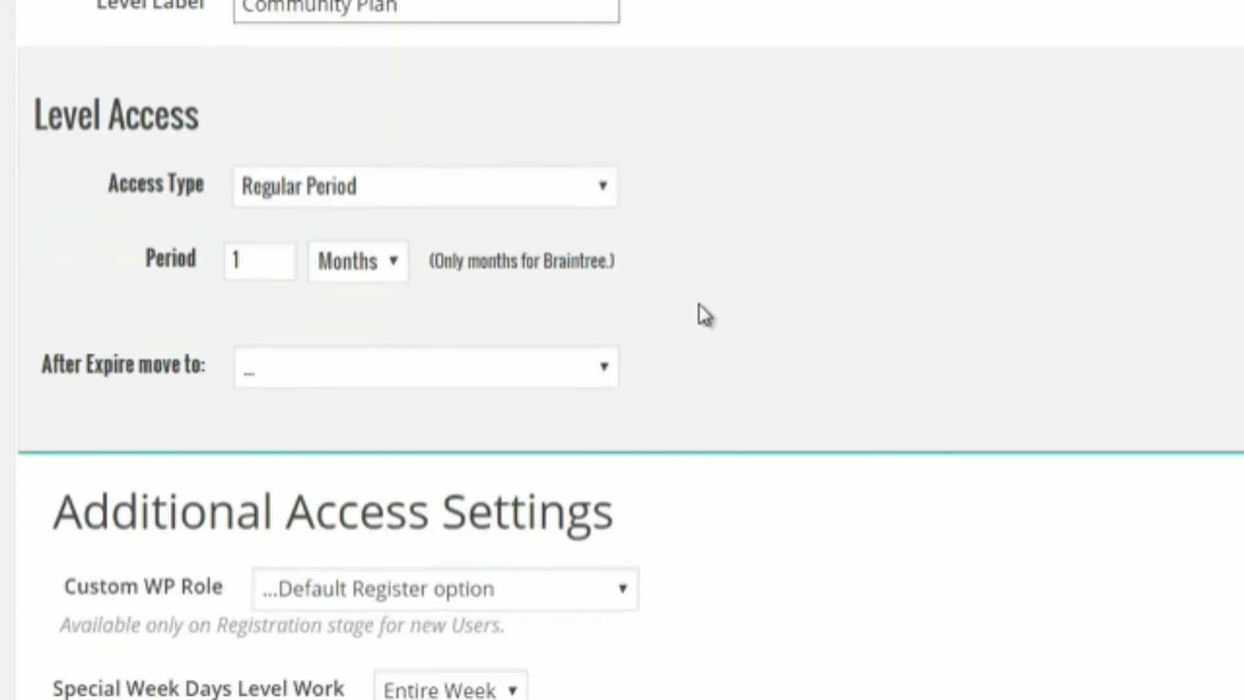
scroll(683, 324, "down", 2)
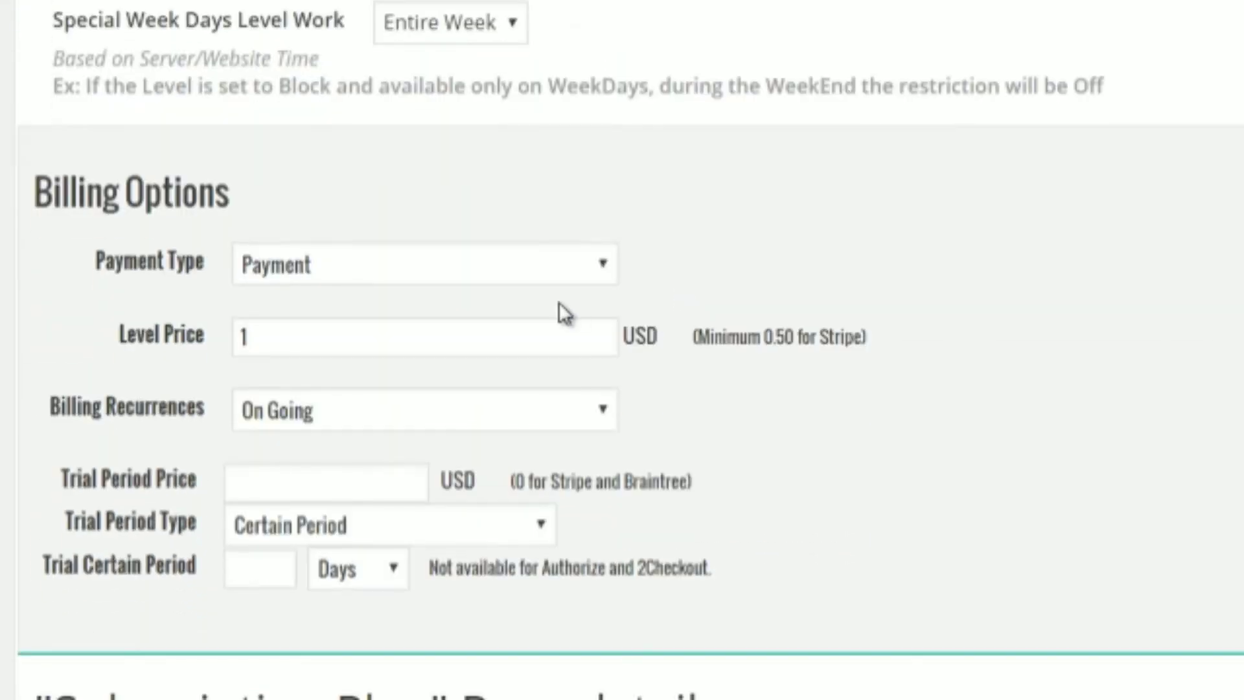
left_click(277, 347)
key("BackSpace")
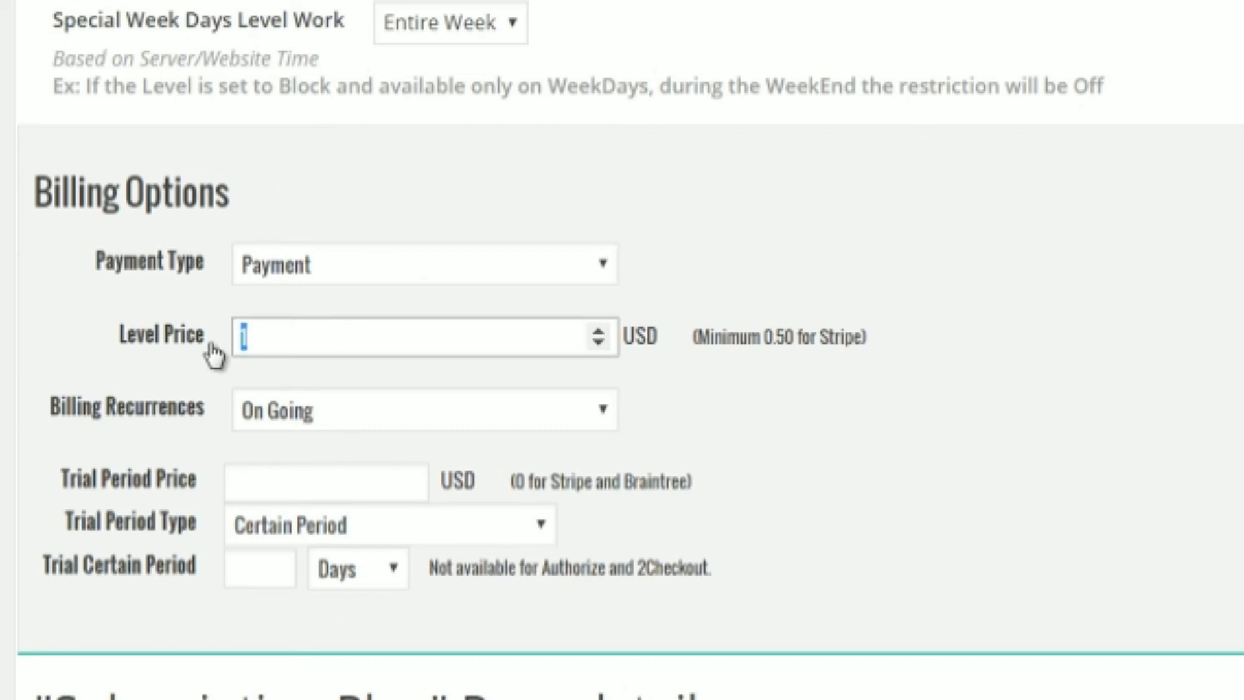
type("27")
left_click(990, 329)
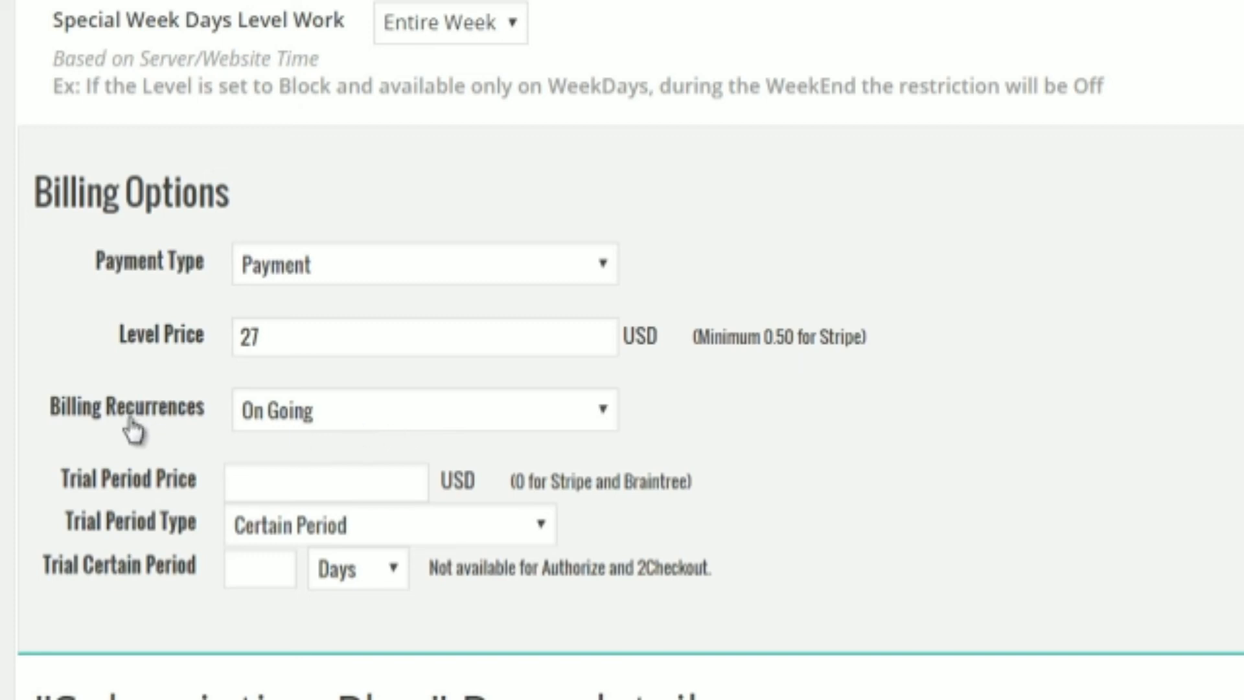
Step: Try Limited billing recurrences with a limit of 7 and return the setting to On Going
left_click(288, 410)
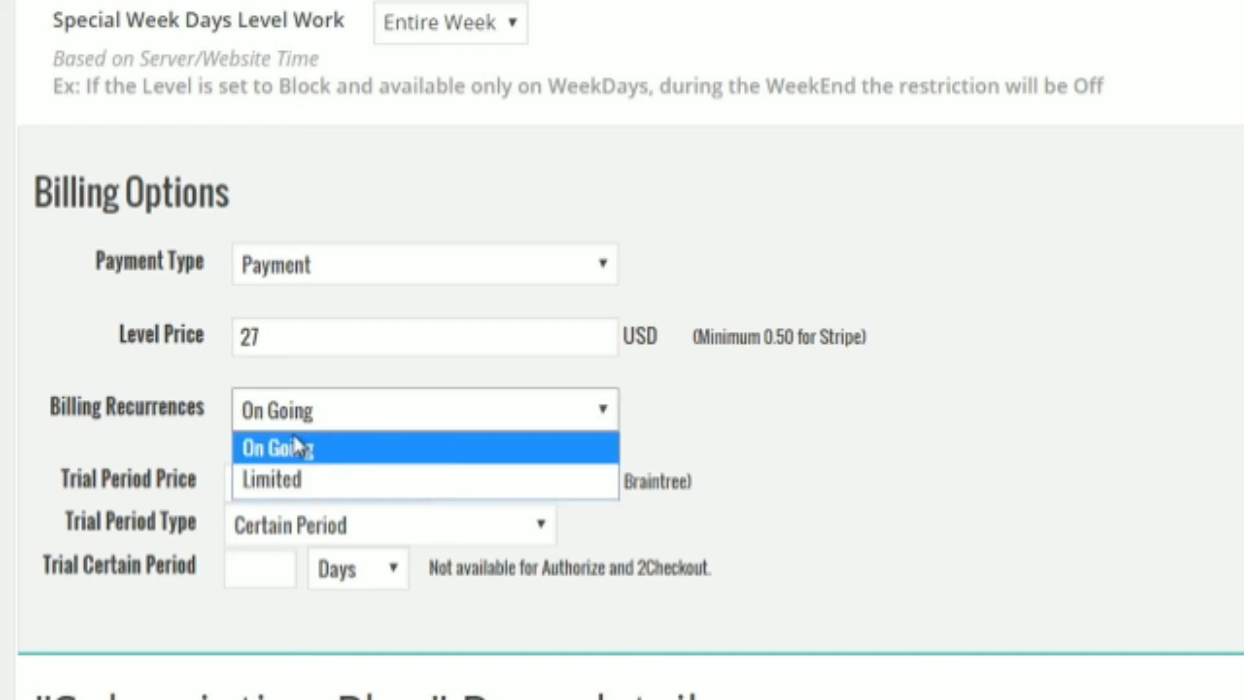
left_click(302, 480)
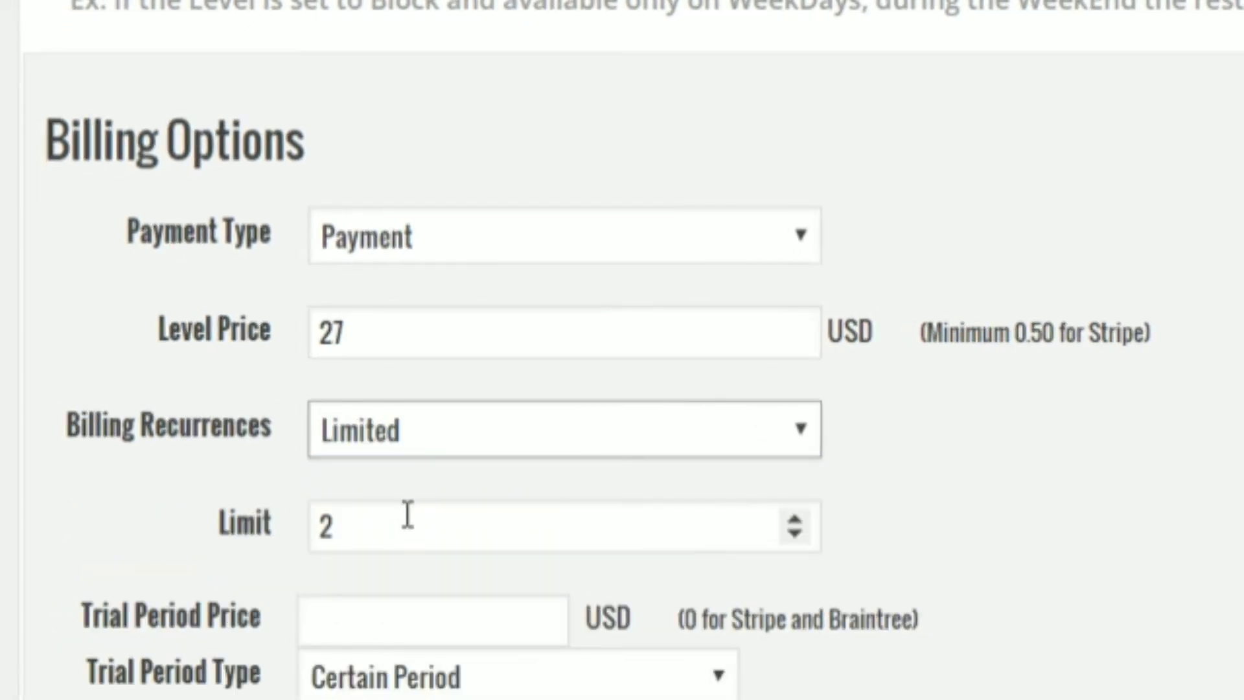
left_click_drag(378, 527, 314, 524)
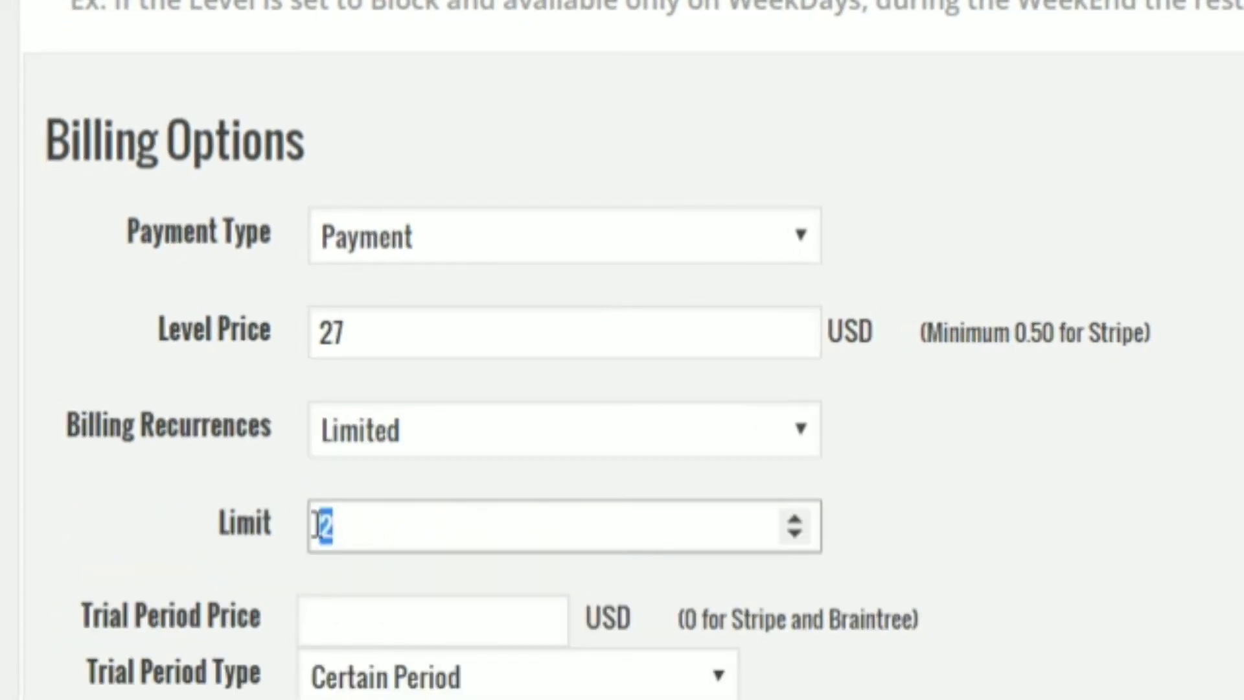
type("7")
left_click_drag(388, 523, 260, 537)
left_click(398, 434)
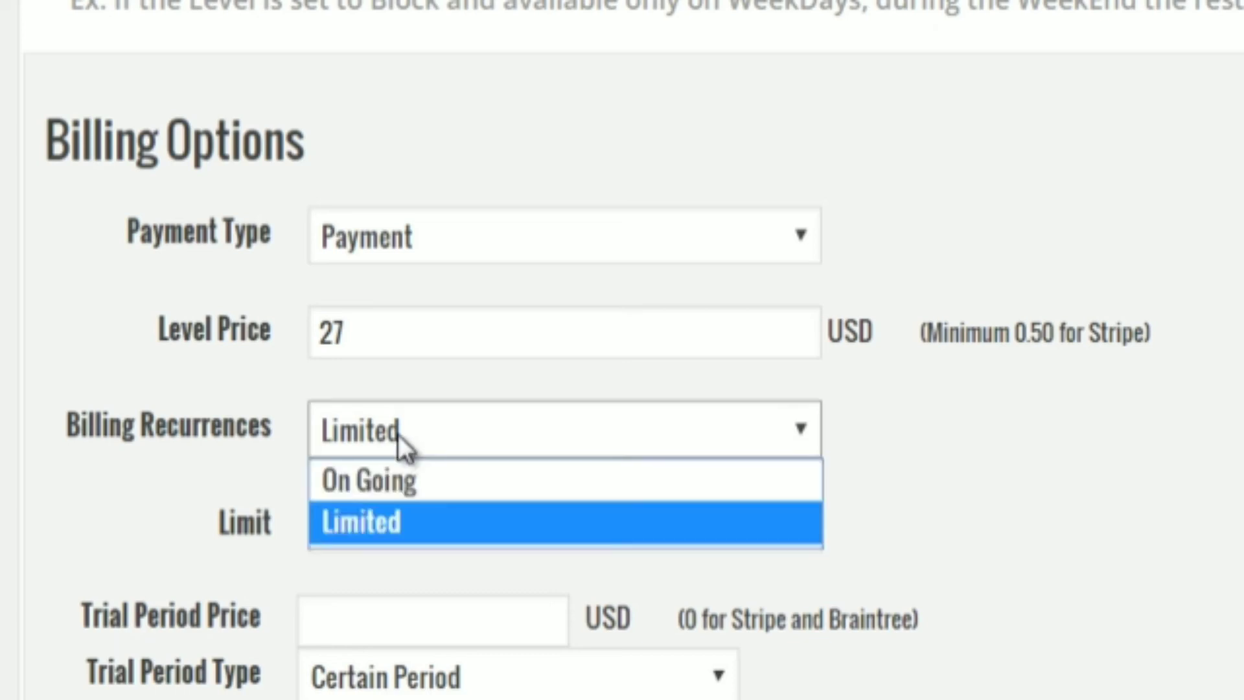
left_click(396, 478)
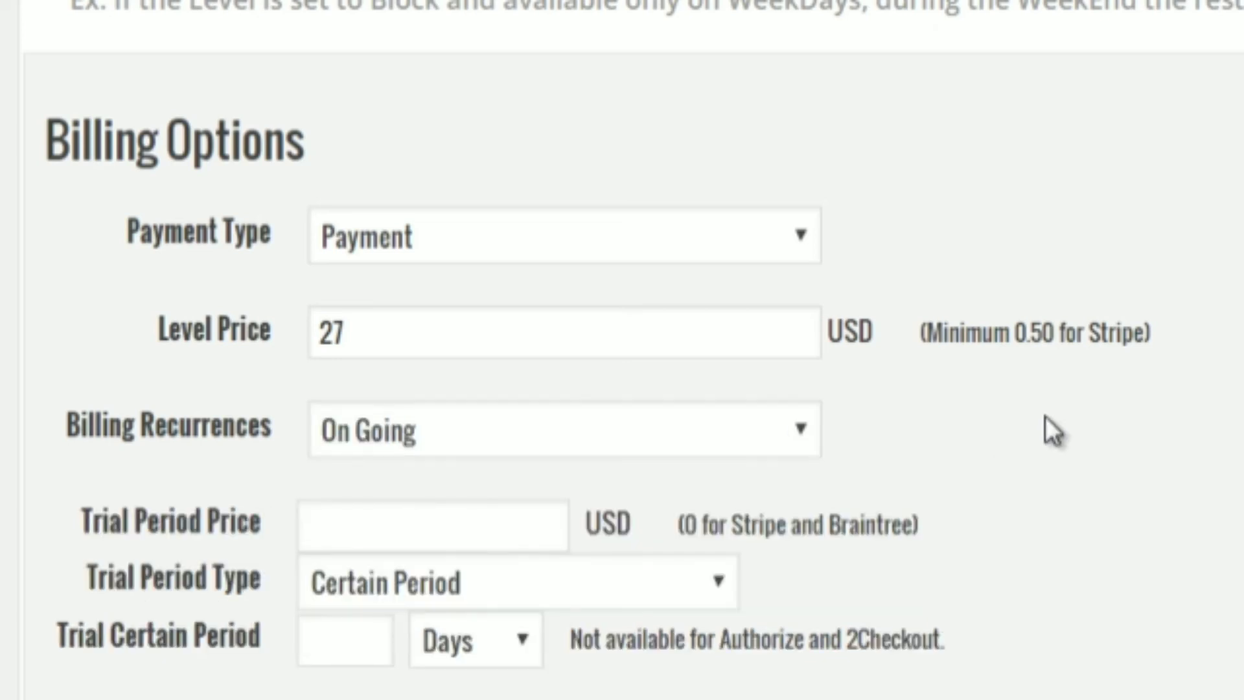
Step: Set the trial period price to 1 USD and the trial's certain period to 7 days
scroll(1018, 446, "down", 1)
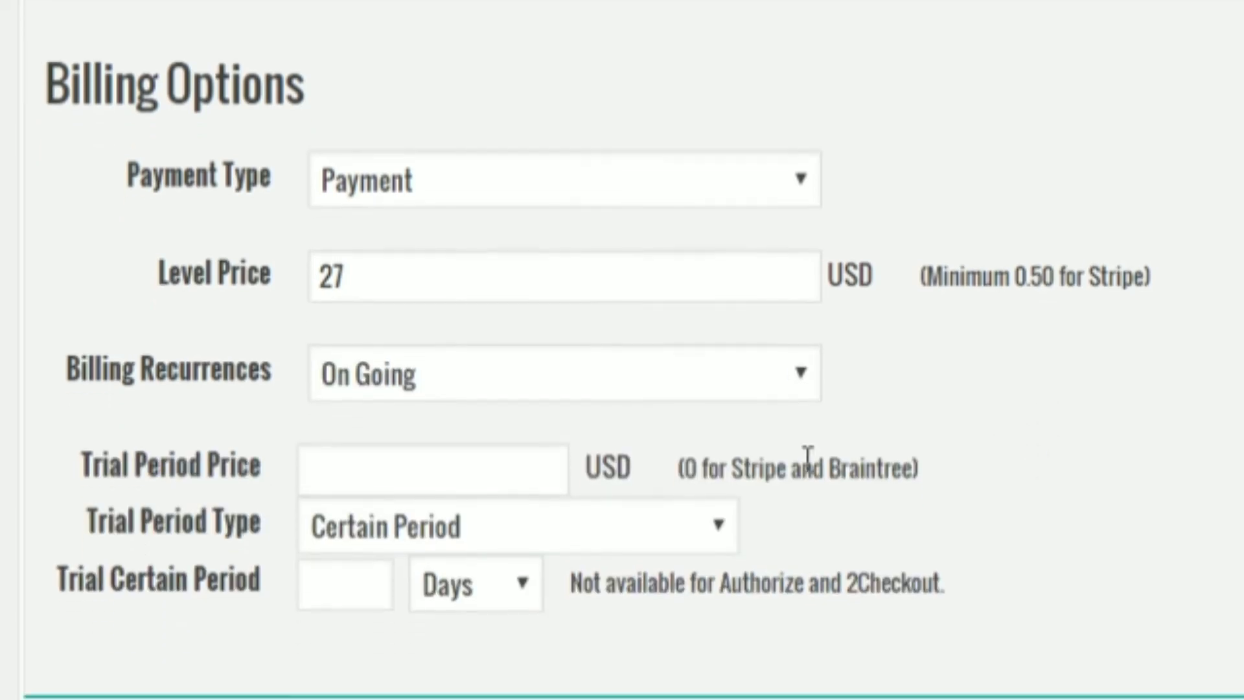
left_click(424, 479)
type("1")
left_click(406, 526)
left_click(409, 526)
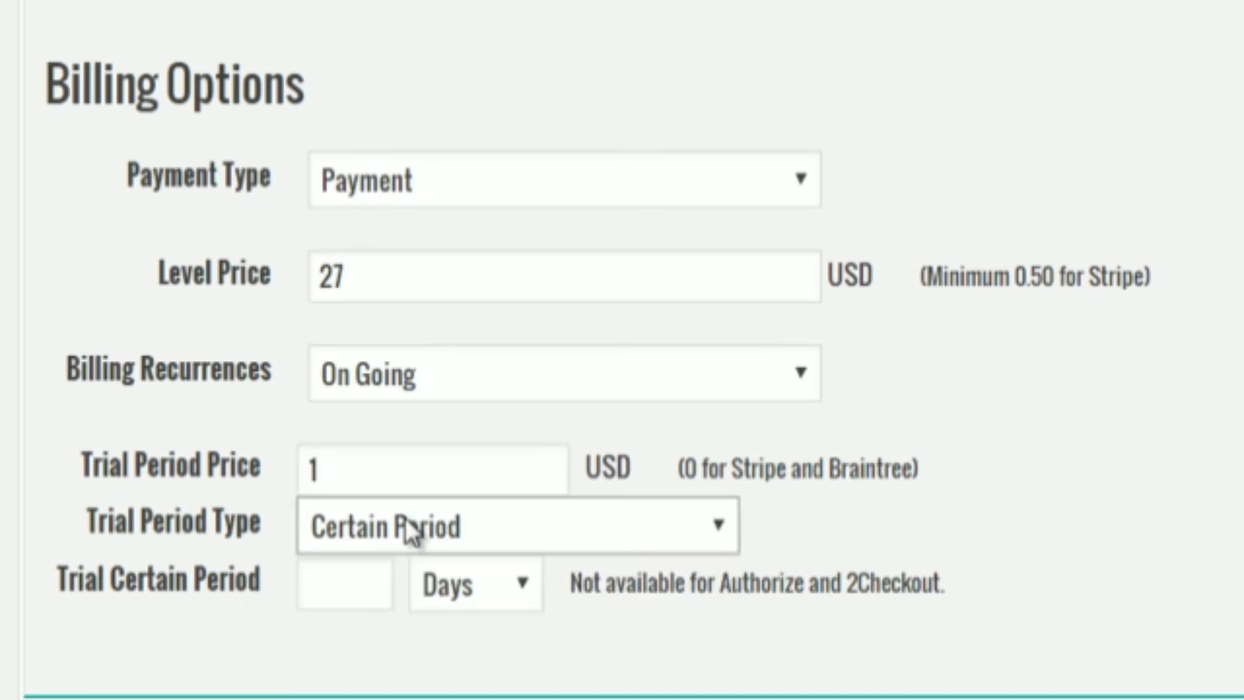
left_click(343, 583)
type("7")
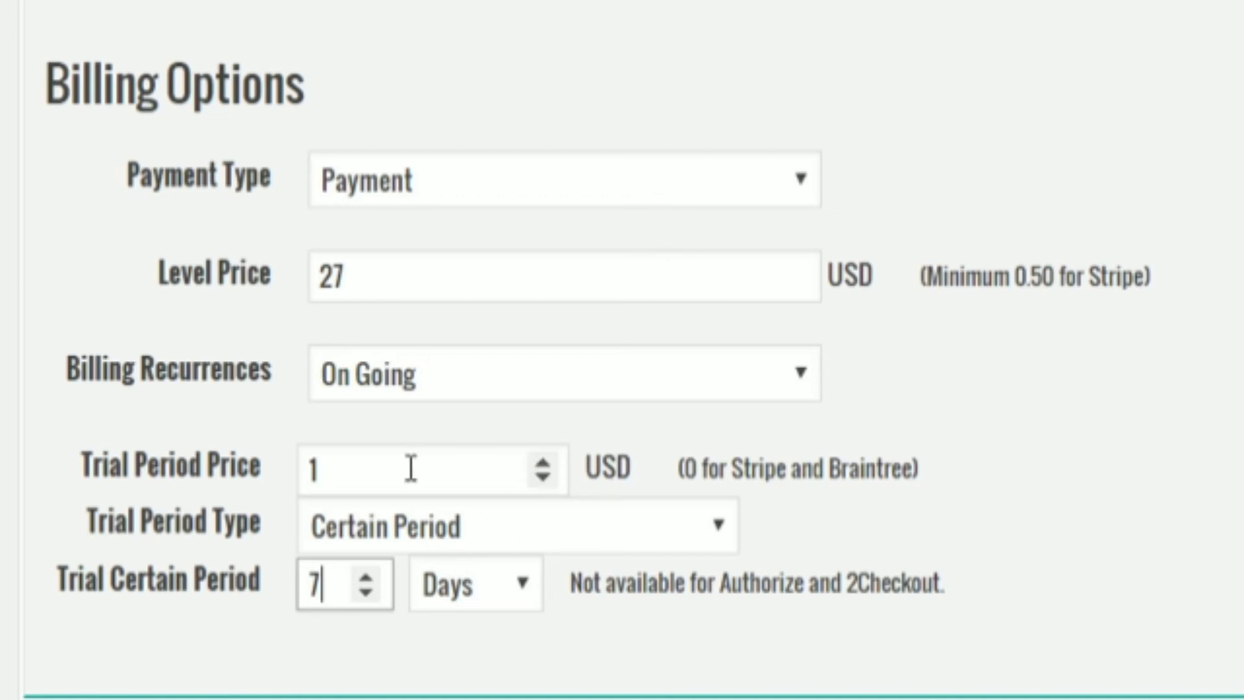
left_click(332, 453)
left_click(278, 490)
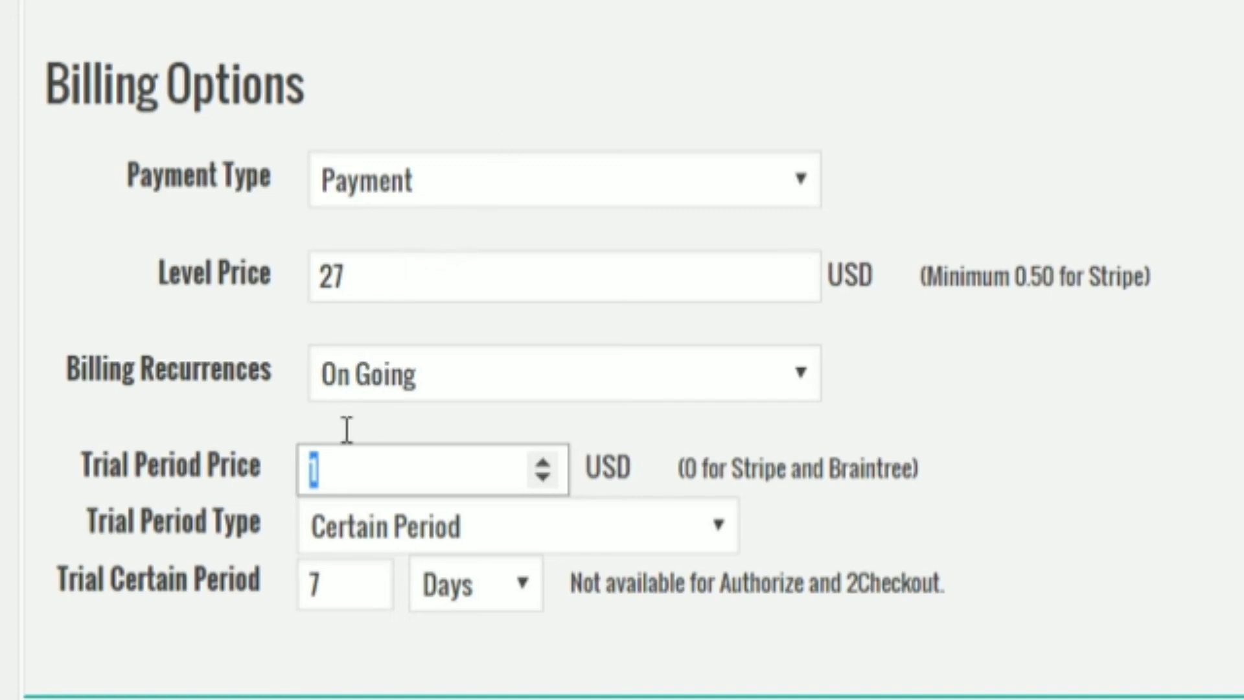
Step: Set the trial period price to 0 USD and the trial certain period to 0 days
key("BackSpace")
type("0")
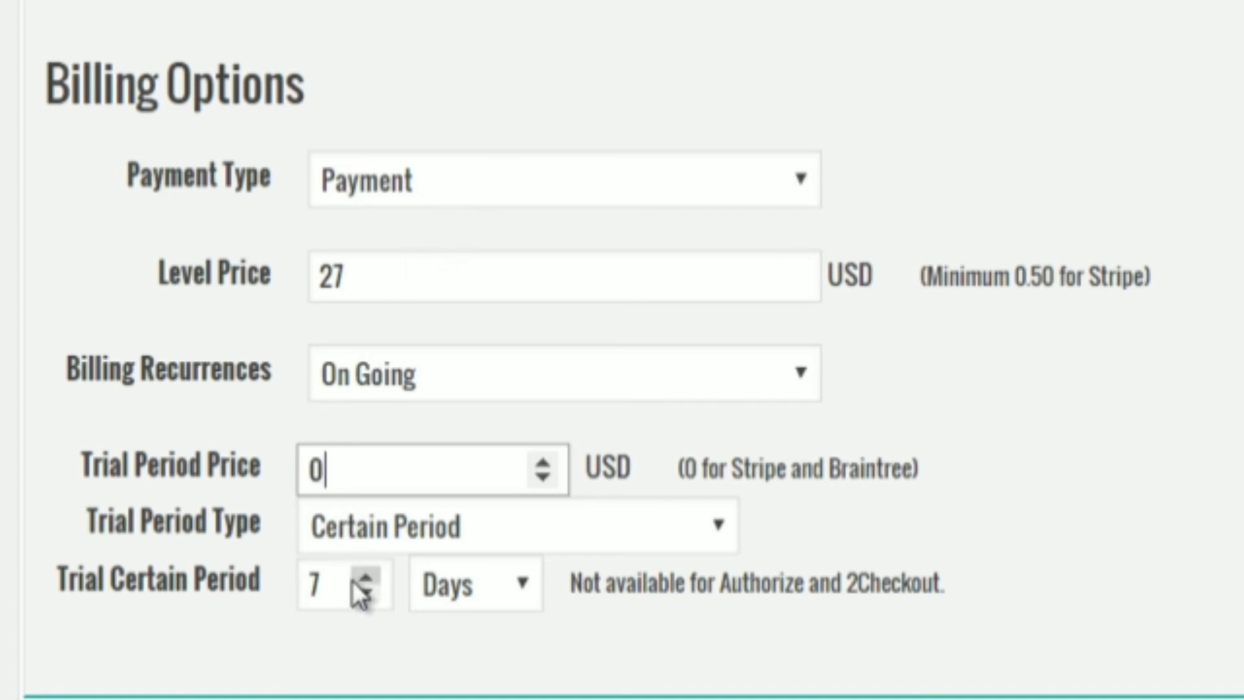
double_click(322, 581)
type("0")
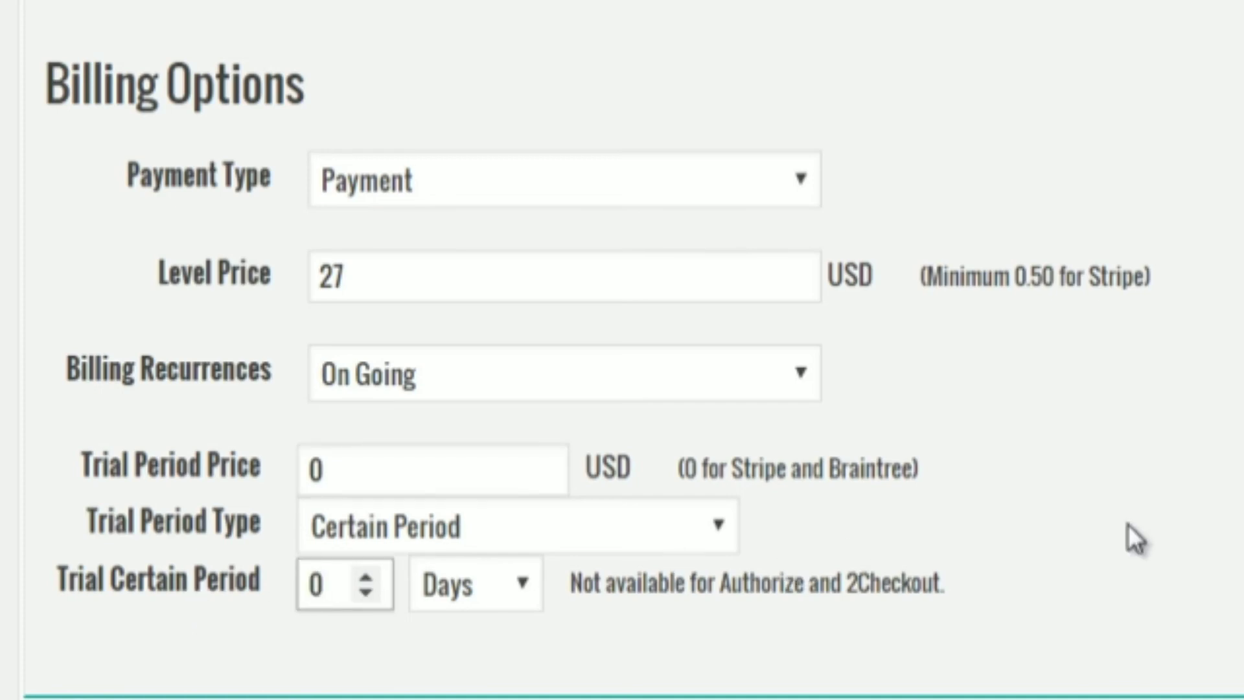
Step: Change the level's price text to "only $27" and save the level
scroll(1127, 524, "down", 5)
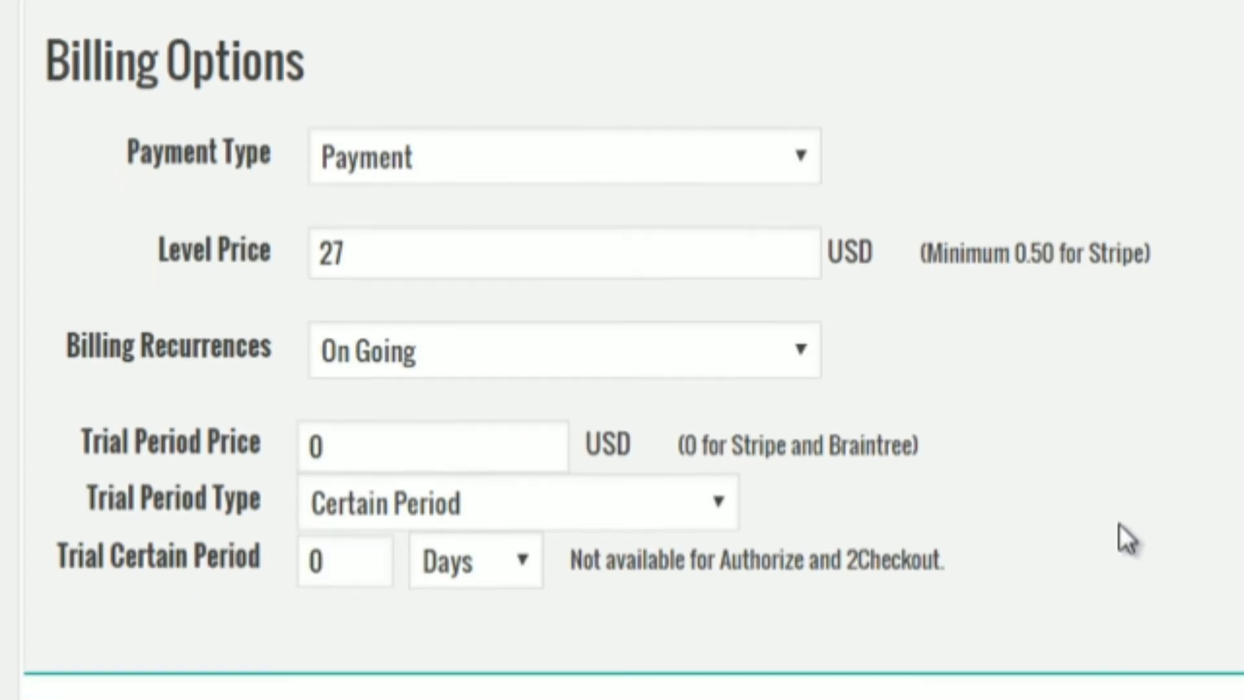
scroll(917, 689, "down", 5)
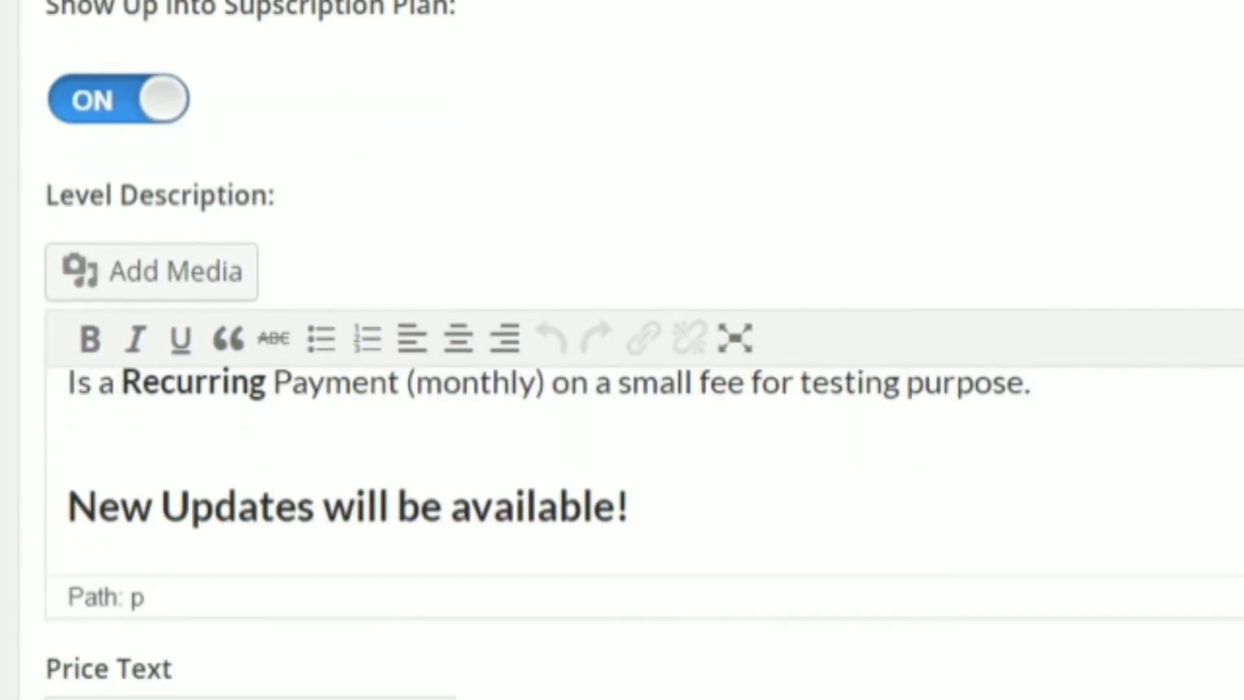
scroll(918, 688, "up", 3)
scroll(378, 518, "down", 1)
left_click(175, 690)
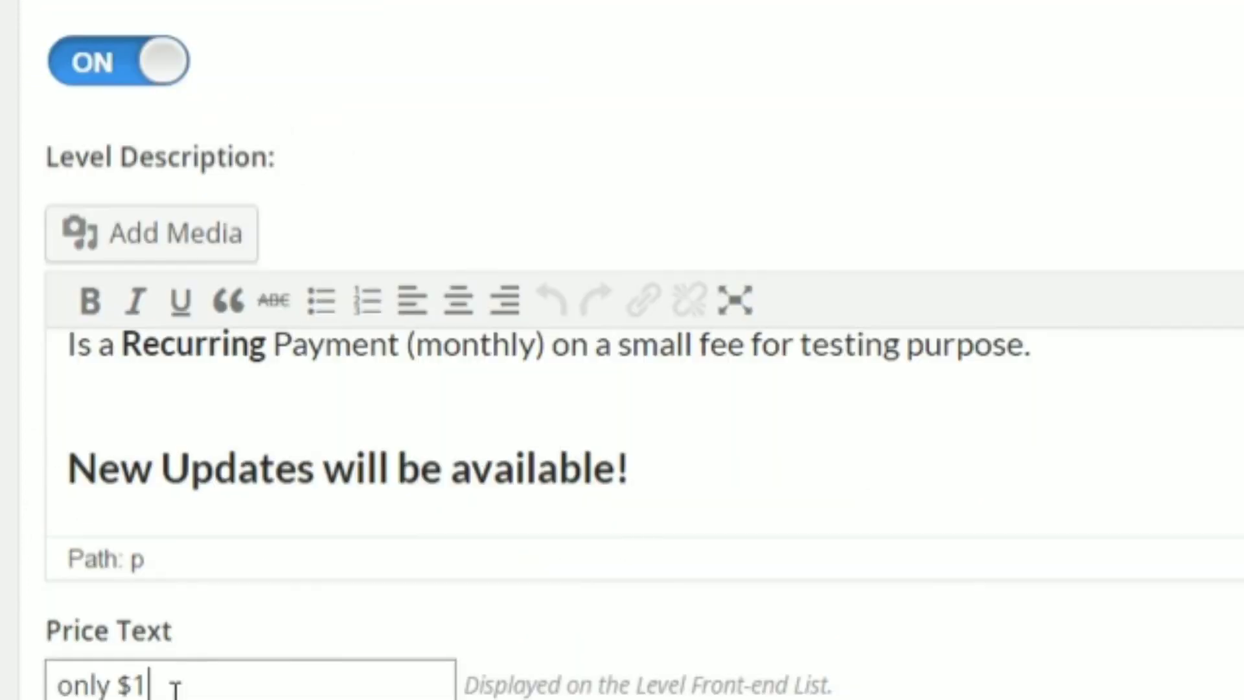
type("27")
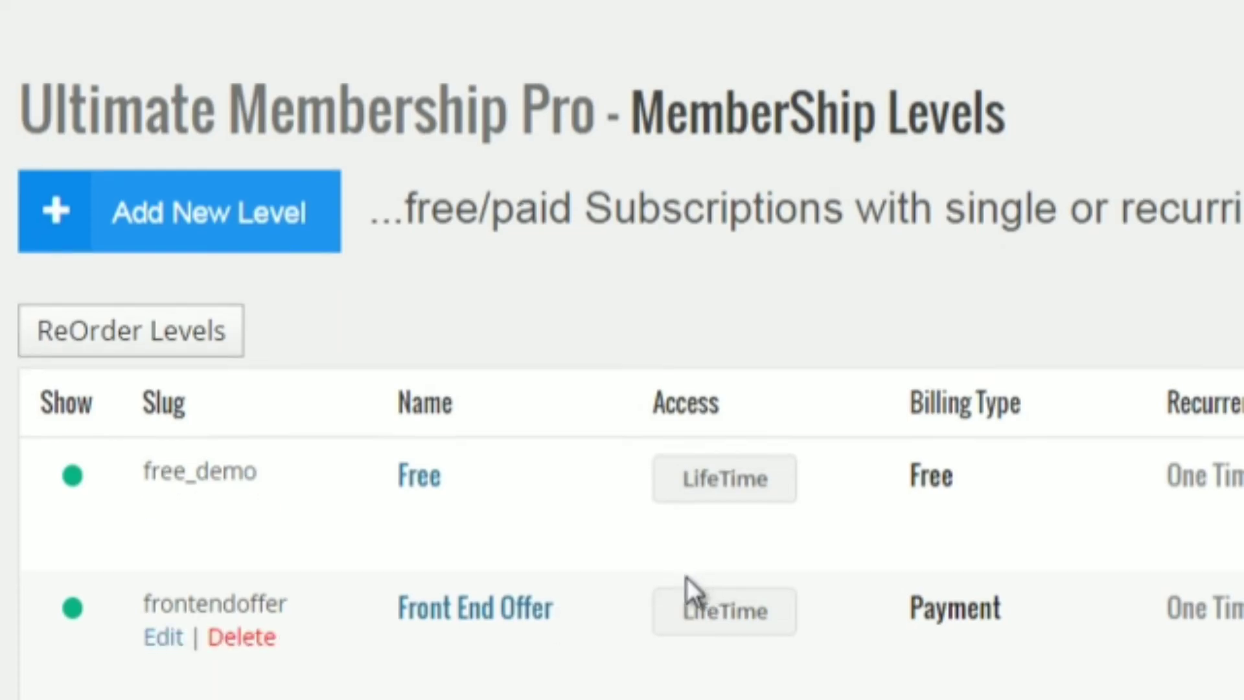
Step: Check the membership levels list, open the Subscription Plan Showcase and look over the plan cards
scroll(686, 577, "down", 2)
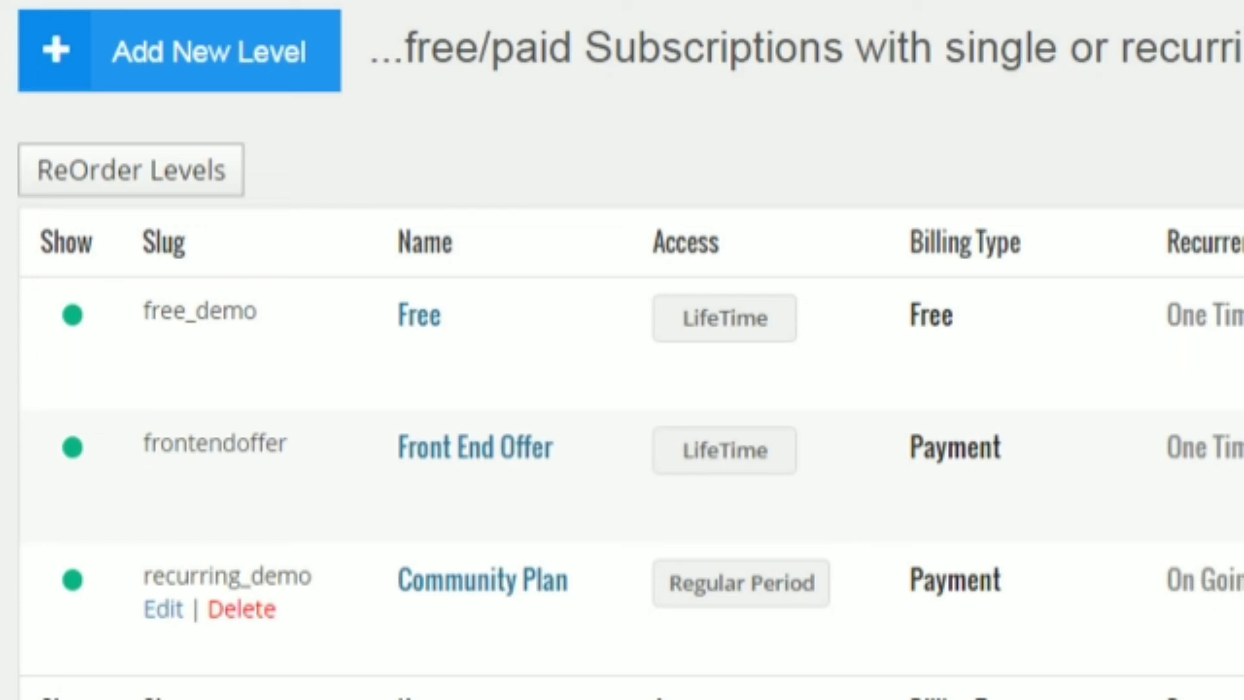
scroll(622, 350, "up", 2)
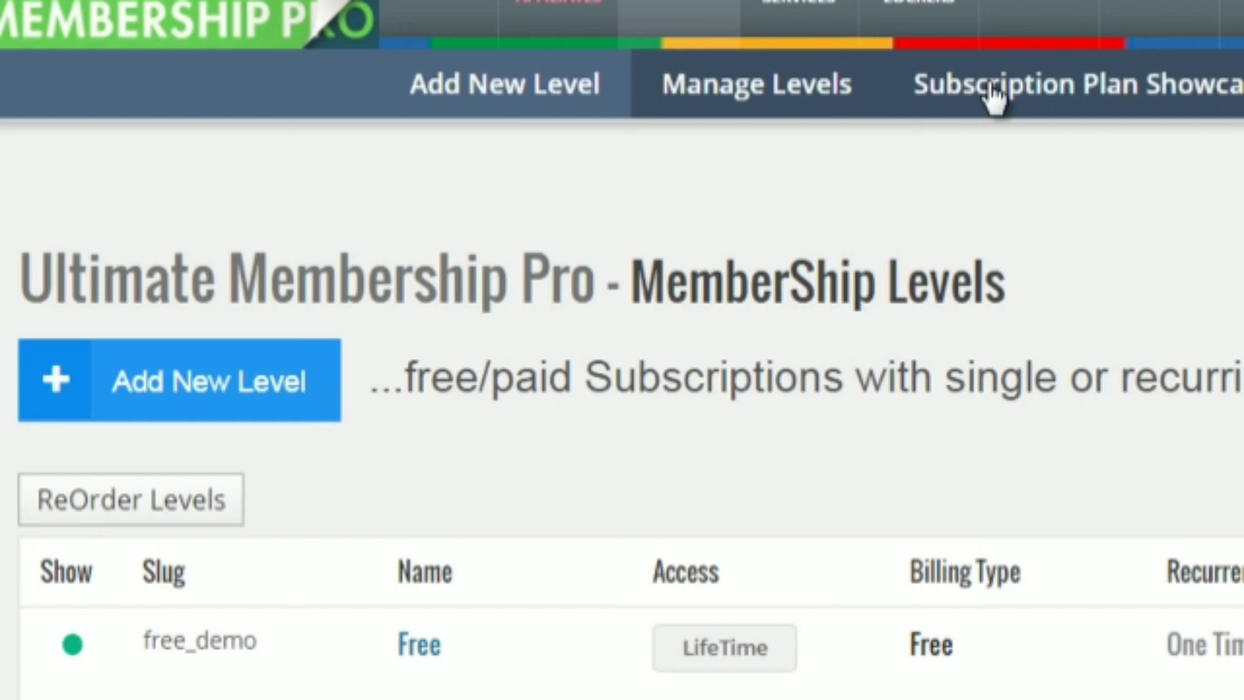
left_click(987, 79)
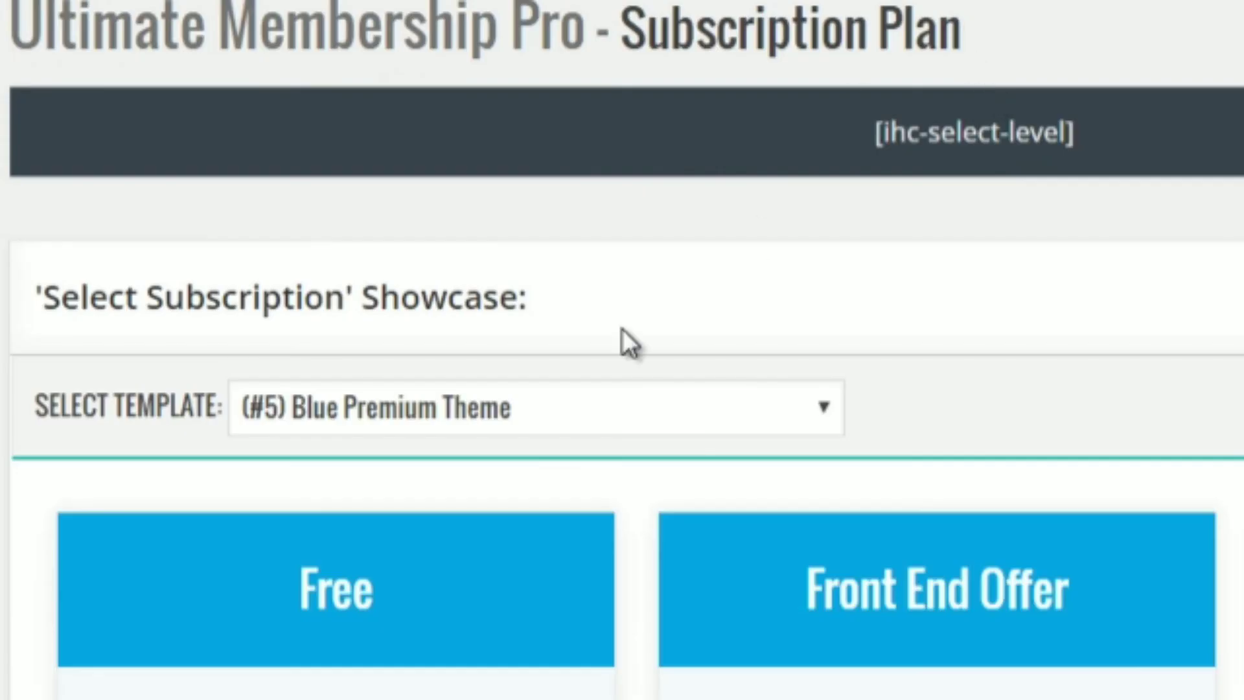
scroll(589, 312, "down", 3)
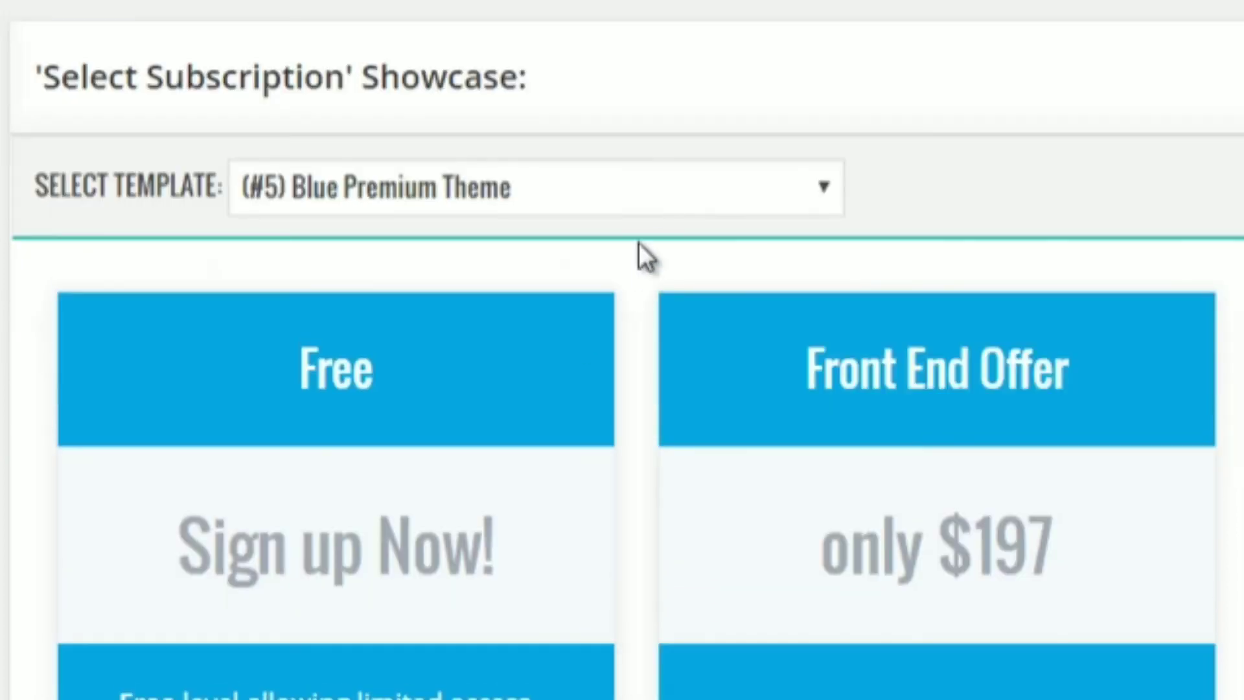
scroll(633, 231, "down", 2)
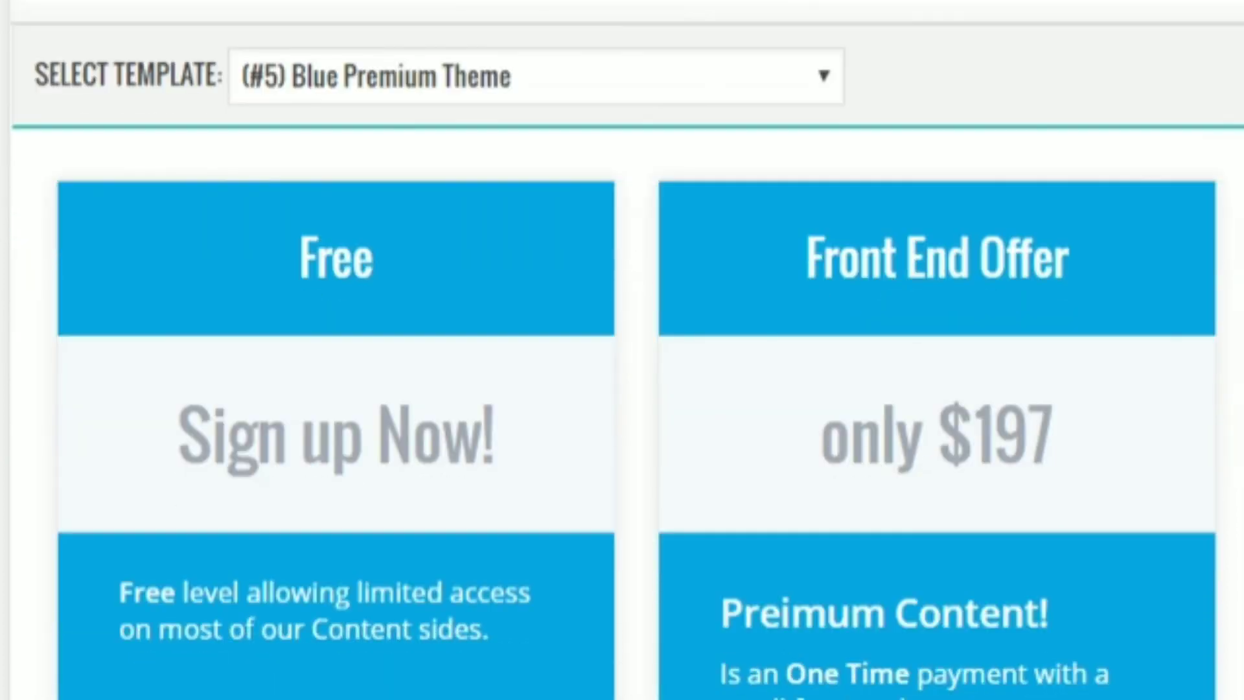
scroll(622, 350, "down", 6)
scroll(622, 350, "up", 5)
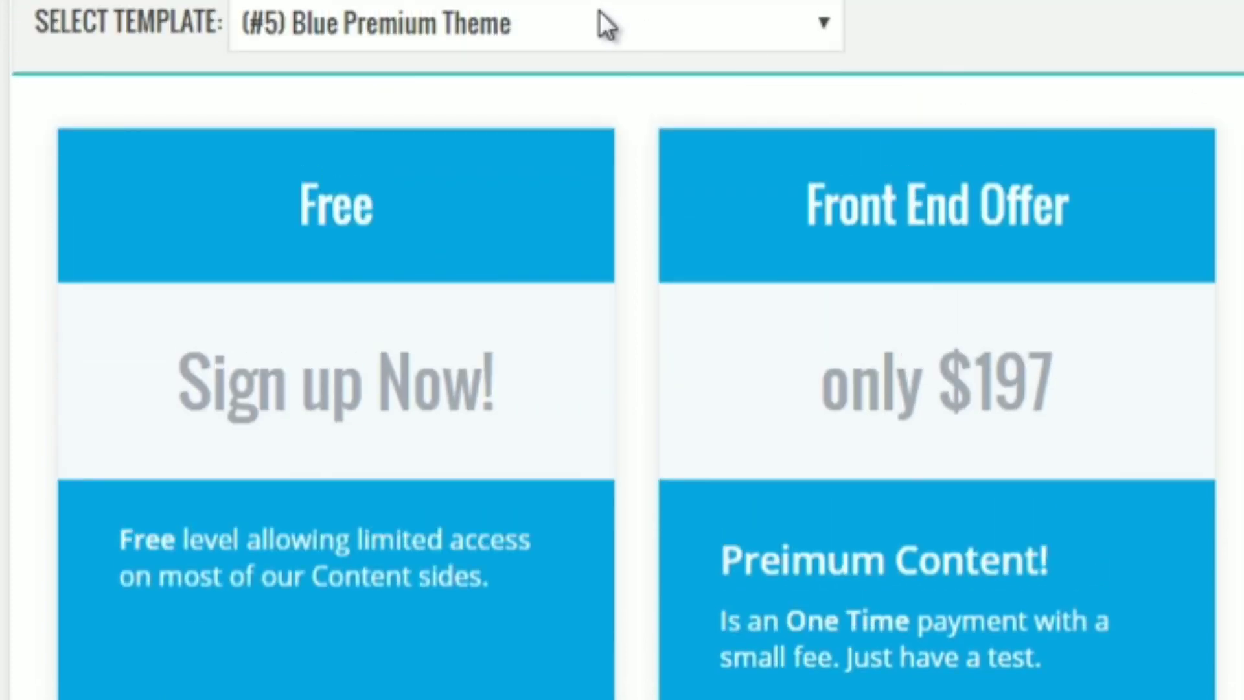
Step: Preview the subscription showcase with the Block Box, Business, Sample and Serious themes in turn
left_click(600, 12)
left_click(562, 73)
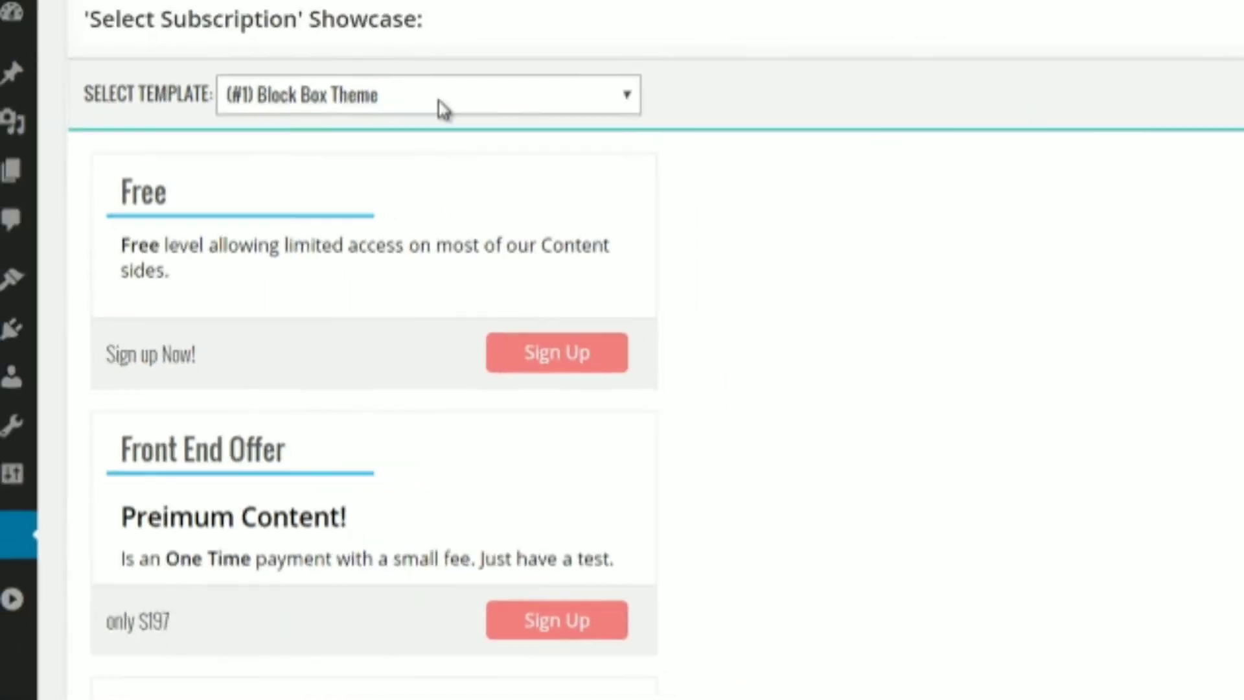
left_click(440, 106)
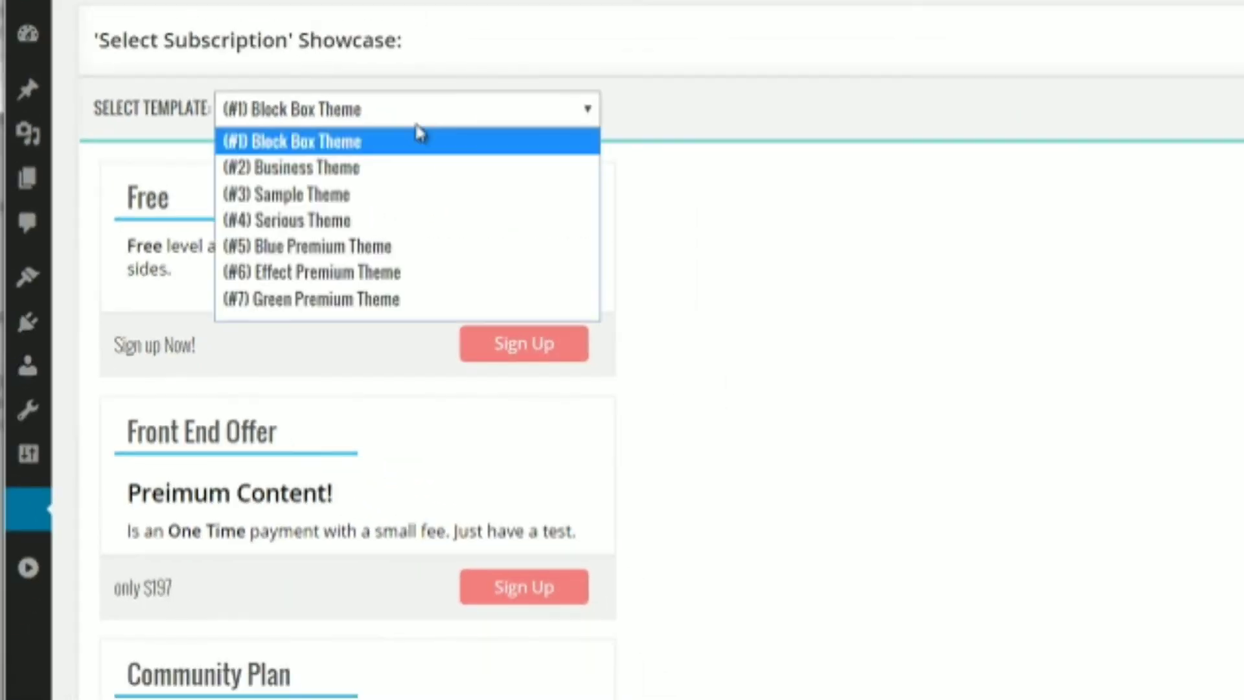
left_click(437, 154)
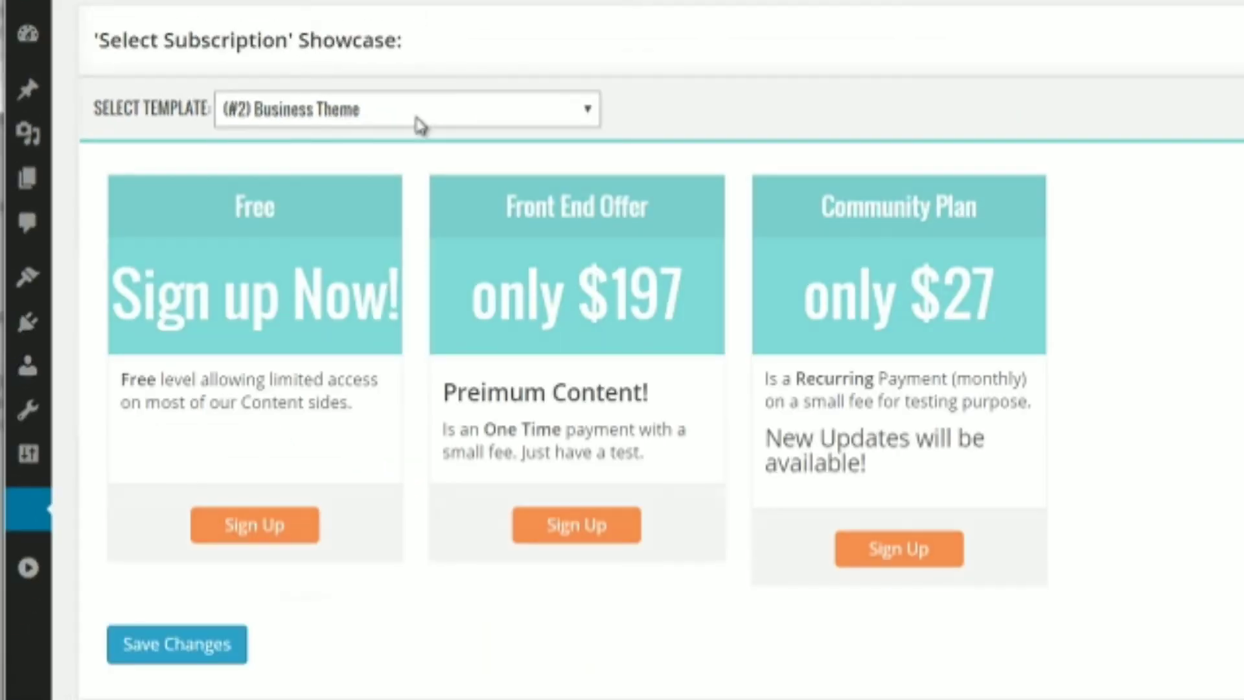
left_click(420, 125)
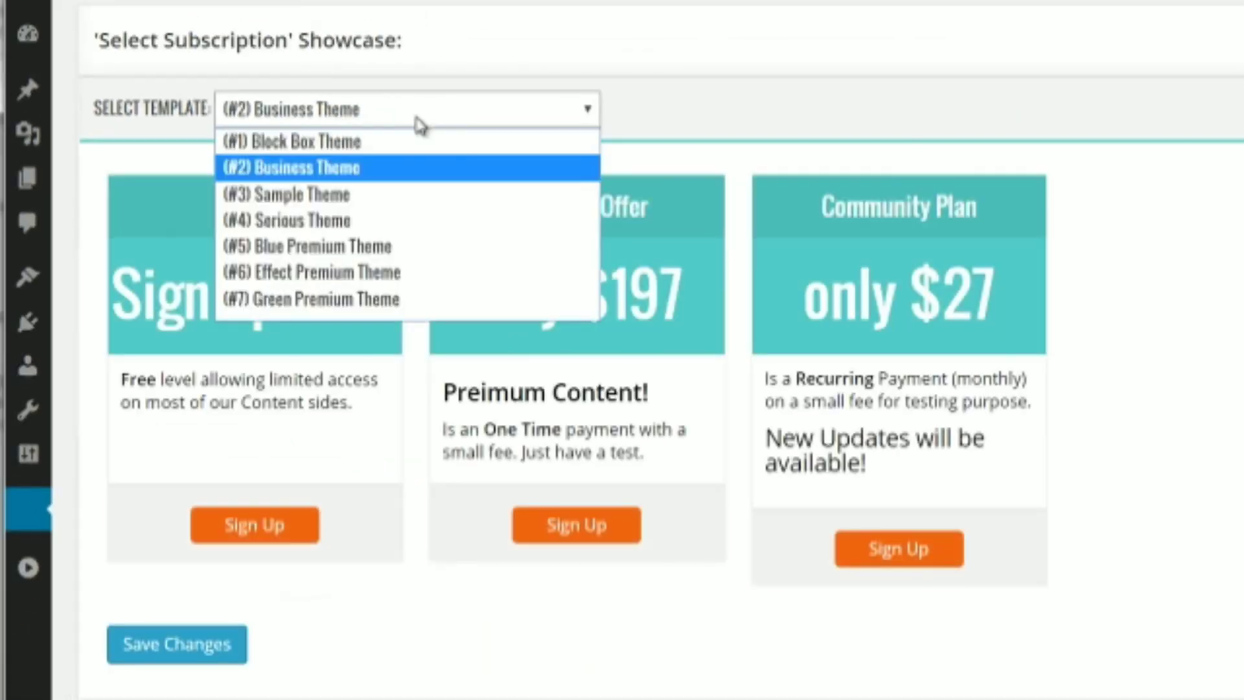
left_click(415, 196)
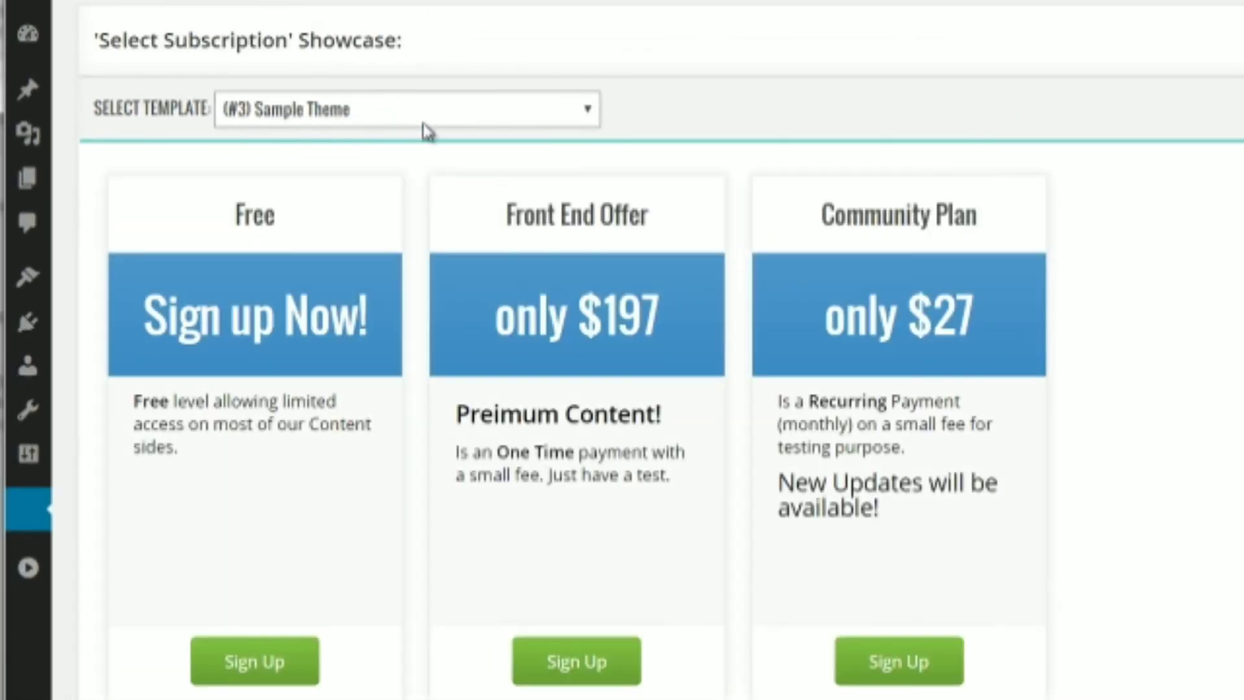
left_click(422, 122)
left_click(409, 219)
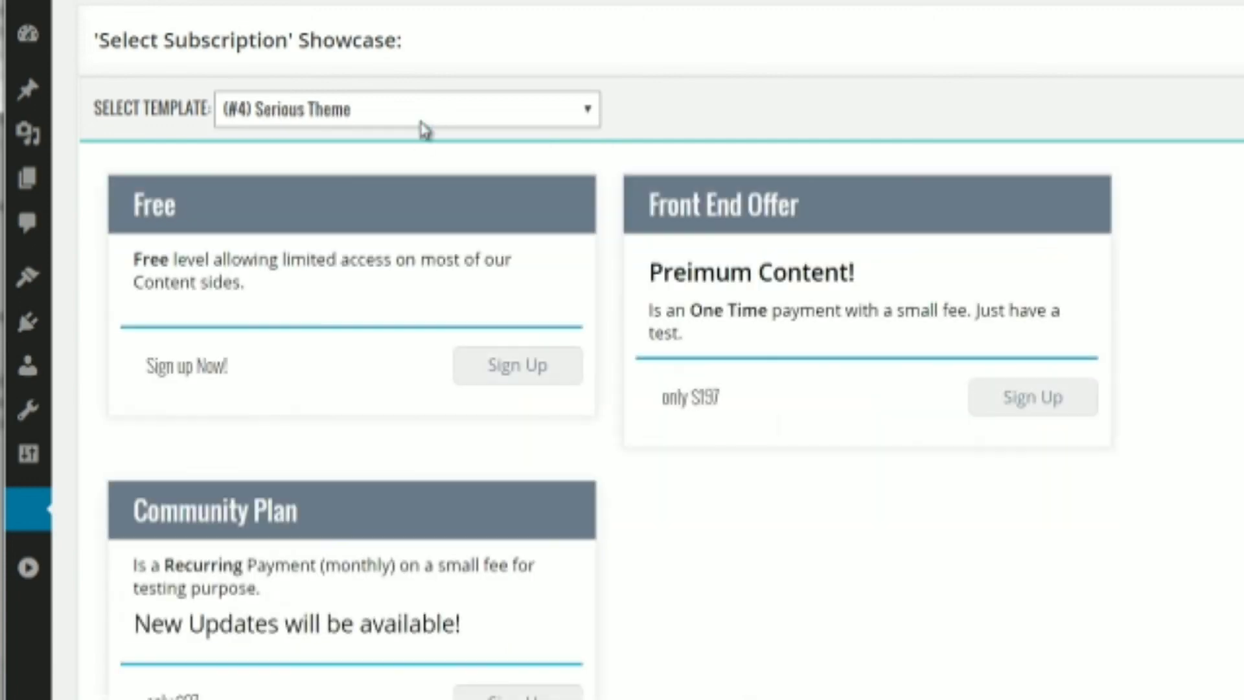
Step: Choose the (#7) Green Premium Theme as the subscription showcase template and look over its plan cards
left_click(422, 120)
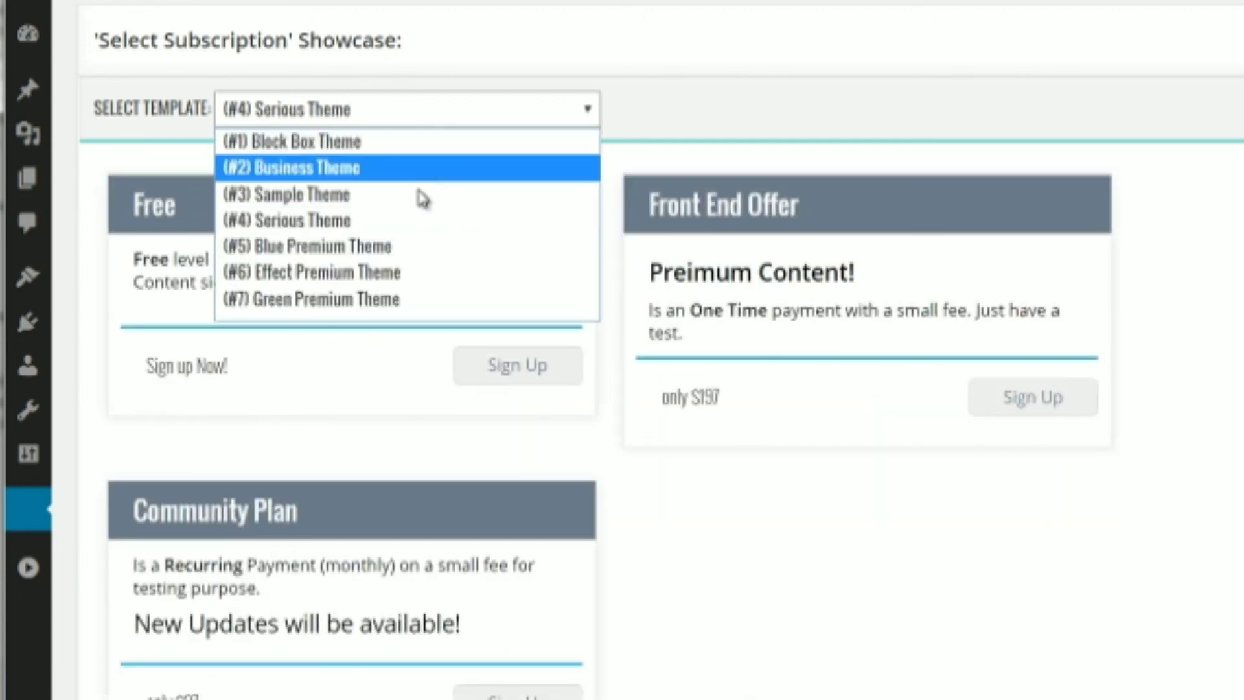
left_click(389, 299)
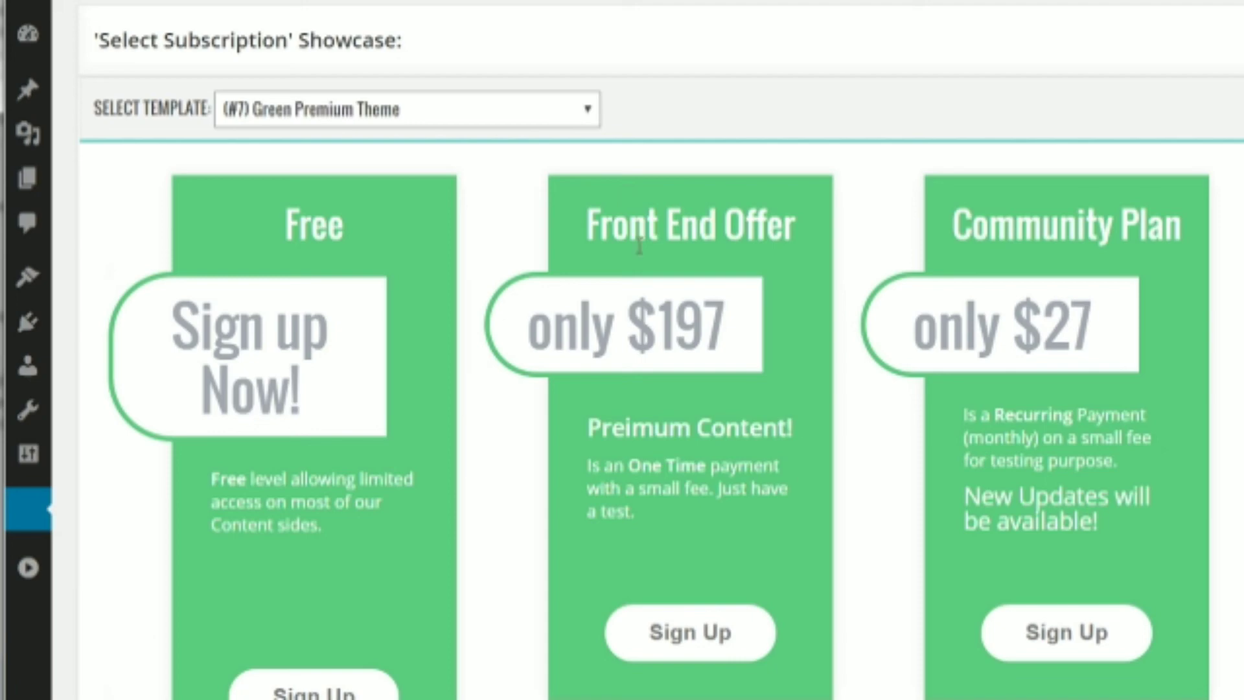
scroll(489, 380, "down", 3)
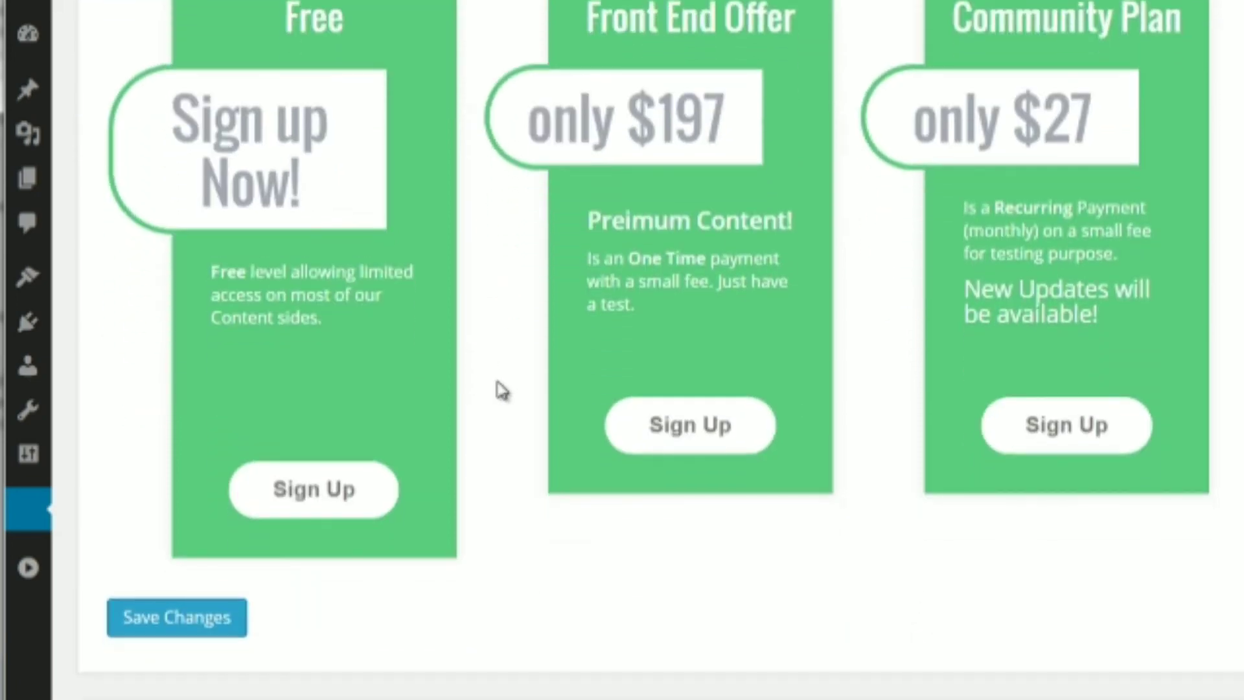
scroll(528, 403, "up", 2)
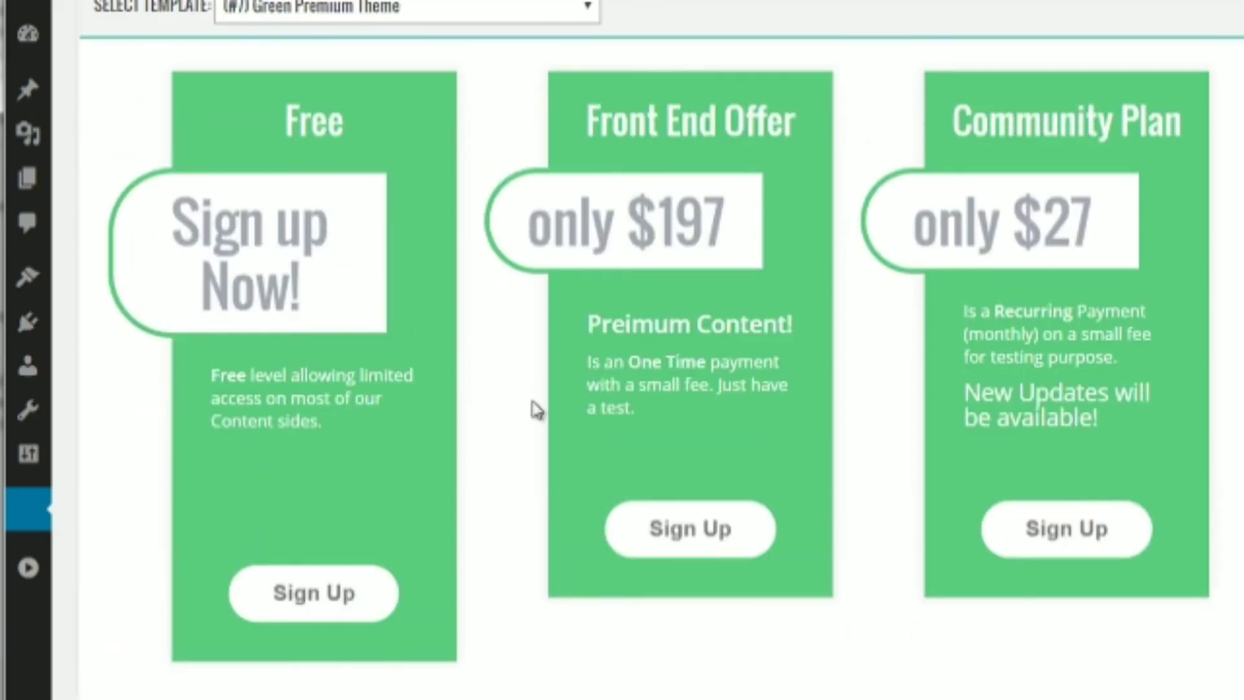
scroll(530, 413, "up", 2)
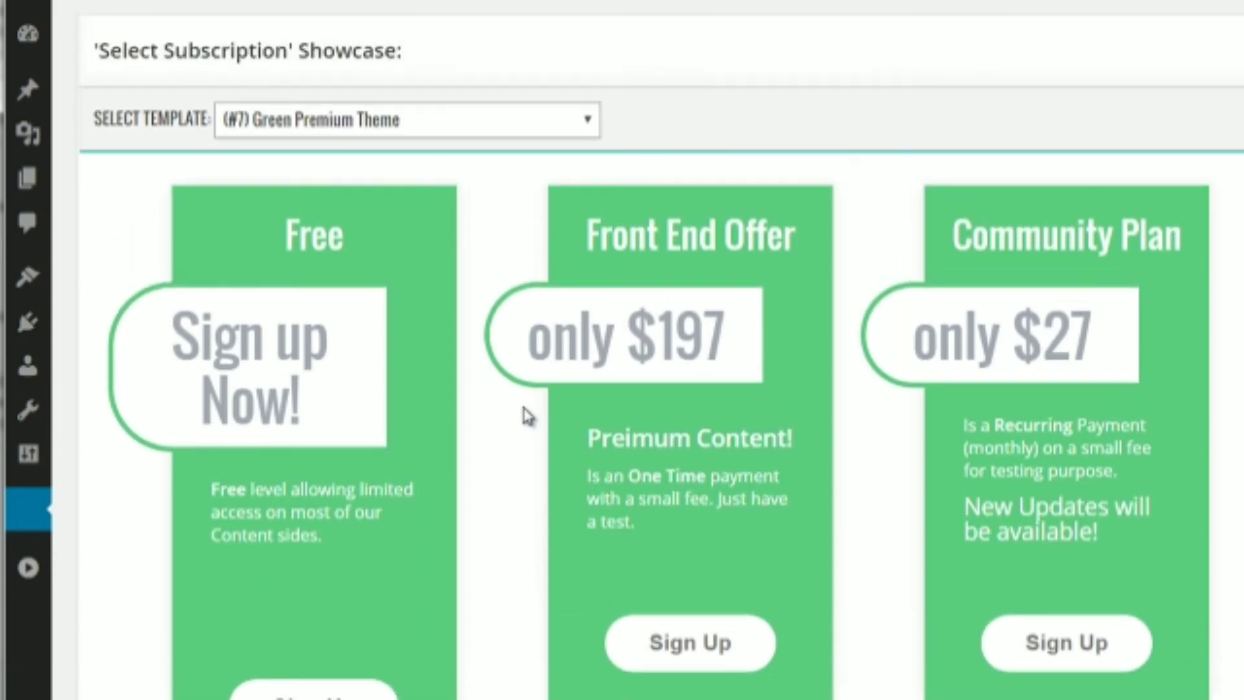
scroll(528, 417, "up", 5)
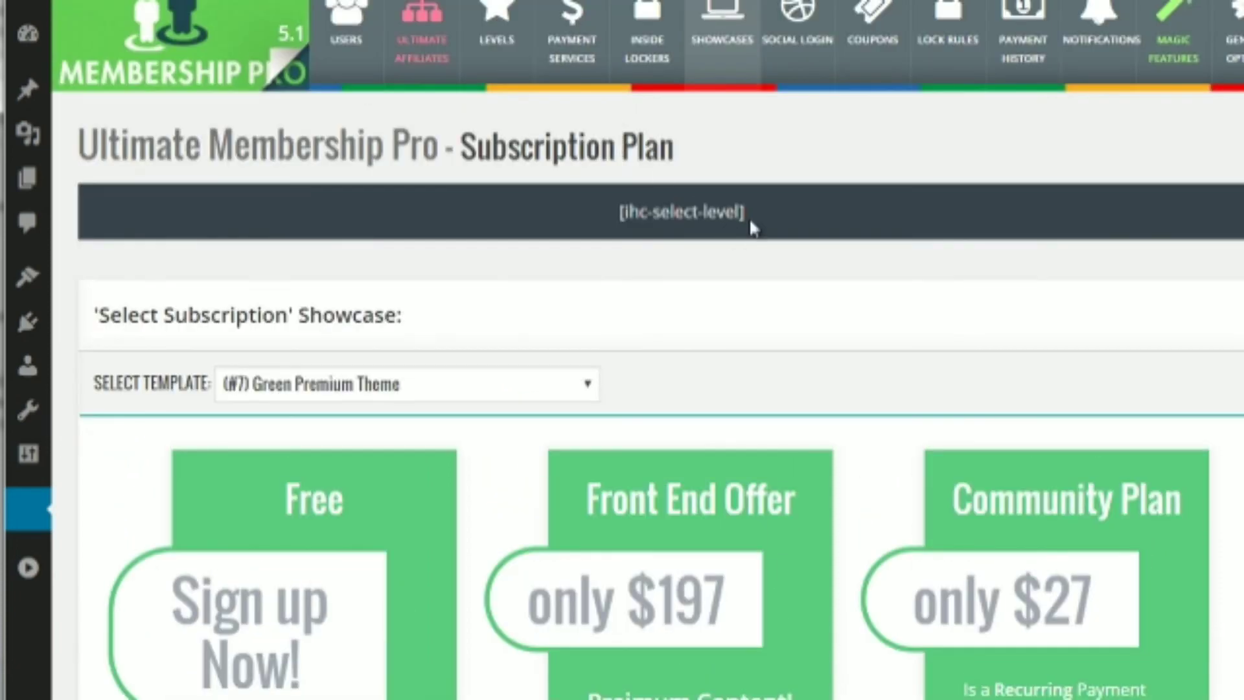
Step: Highlight the [ihc-select-level] shortcode and examine the subscription plan preview
left_click_drag(749, 216, 622, 224)
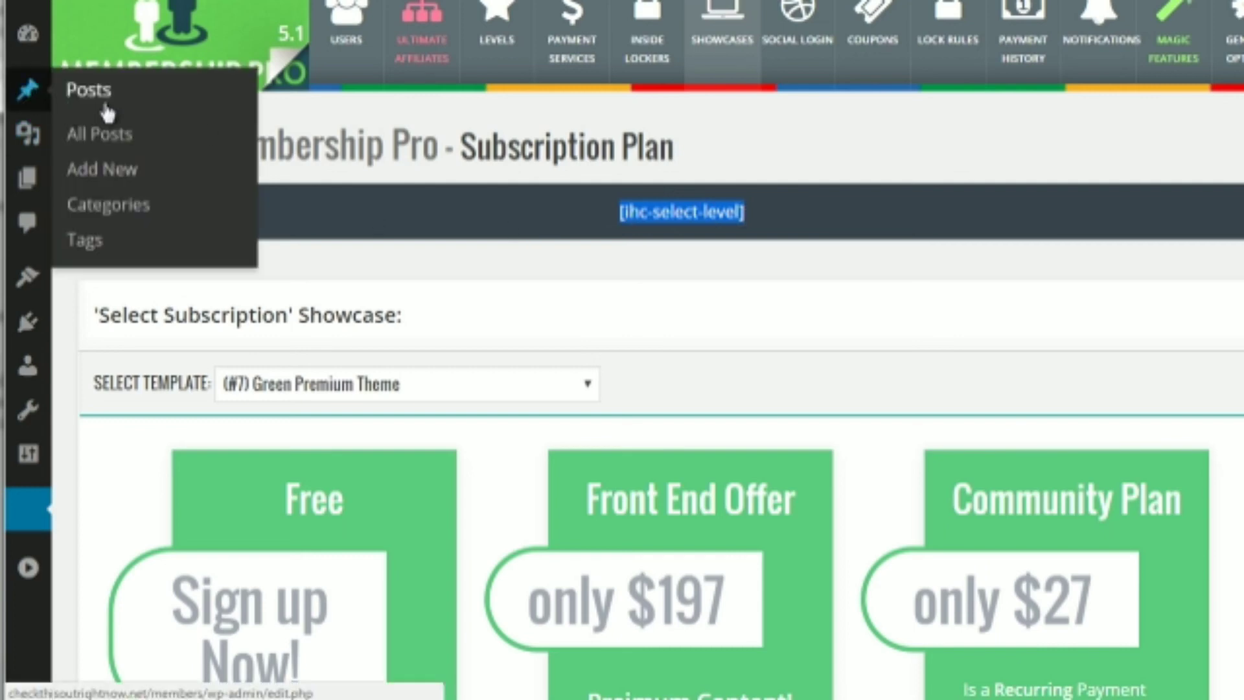
scroll(641, 258, "down", 1)
scroll(638, 262, "down", 3)
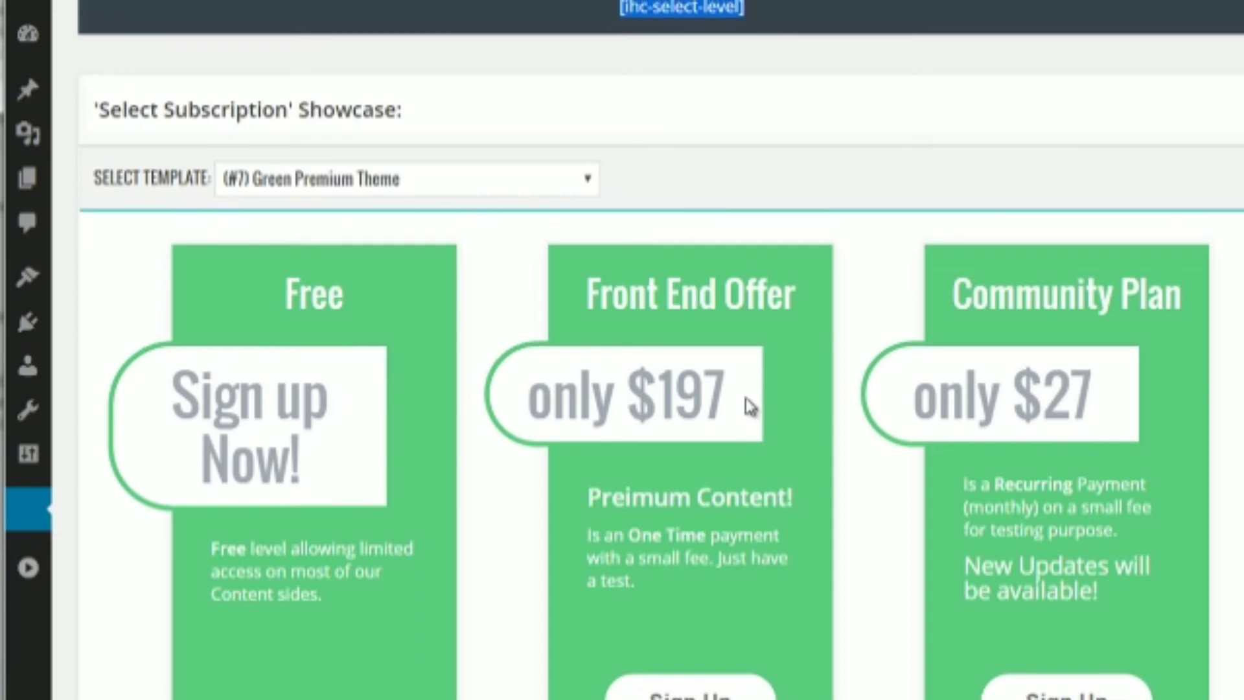
scroll(743, 402, "up", 1)
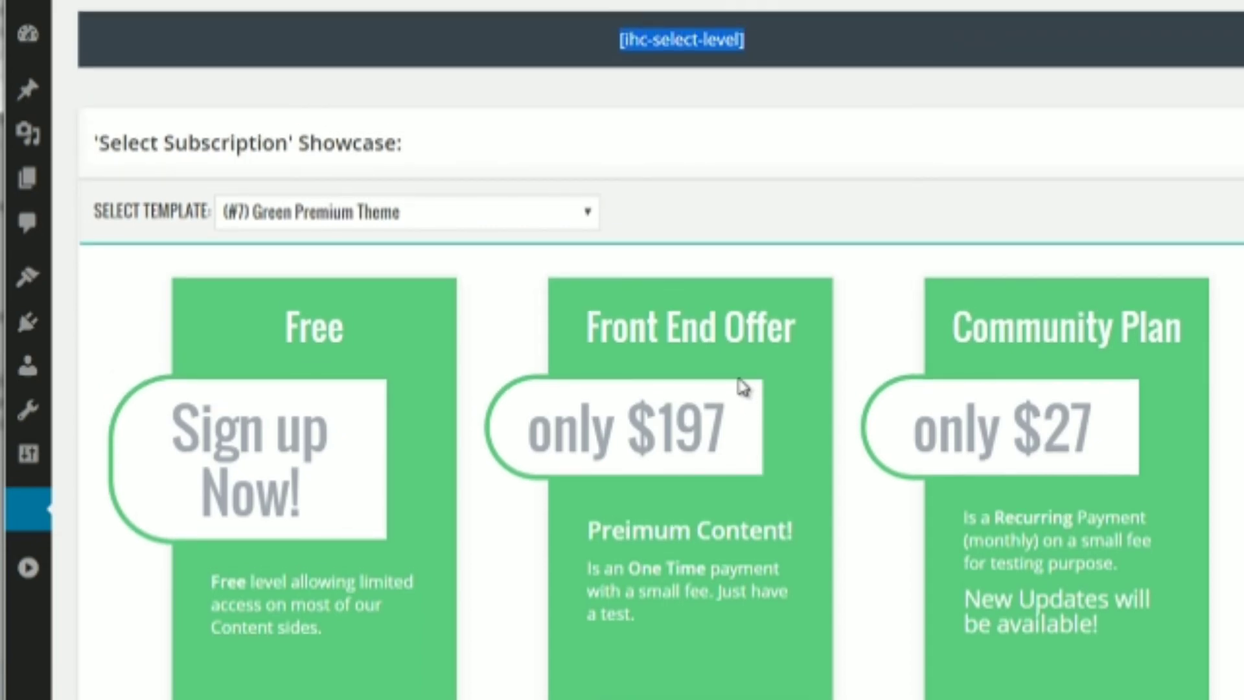
scroll(743, 387, "up", 2)
scroll(794, 467, "down", 2)
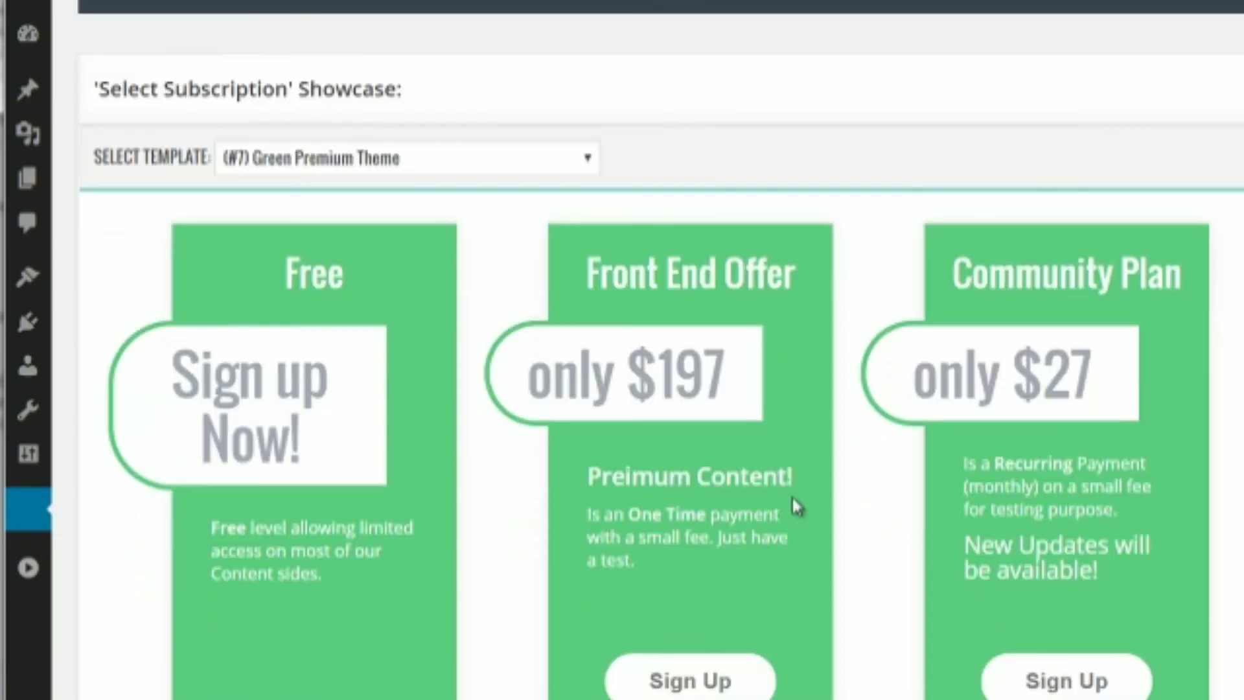
Step: Open the payment services overview, look through the available gateways and open the PayPal settings
scroll(945, 506, "up", 3)
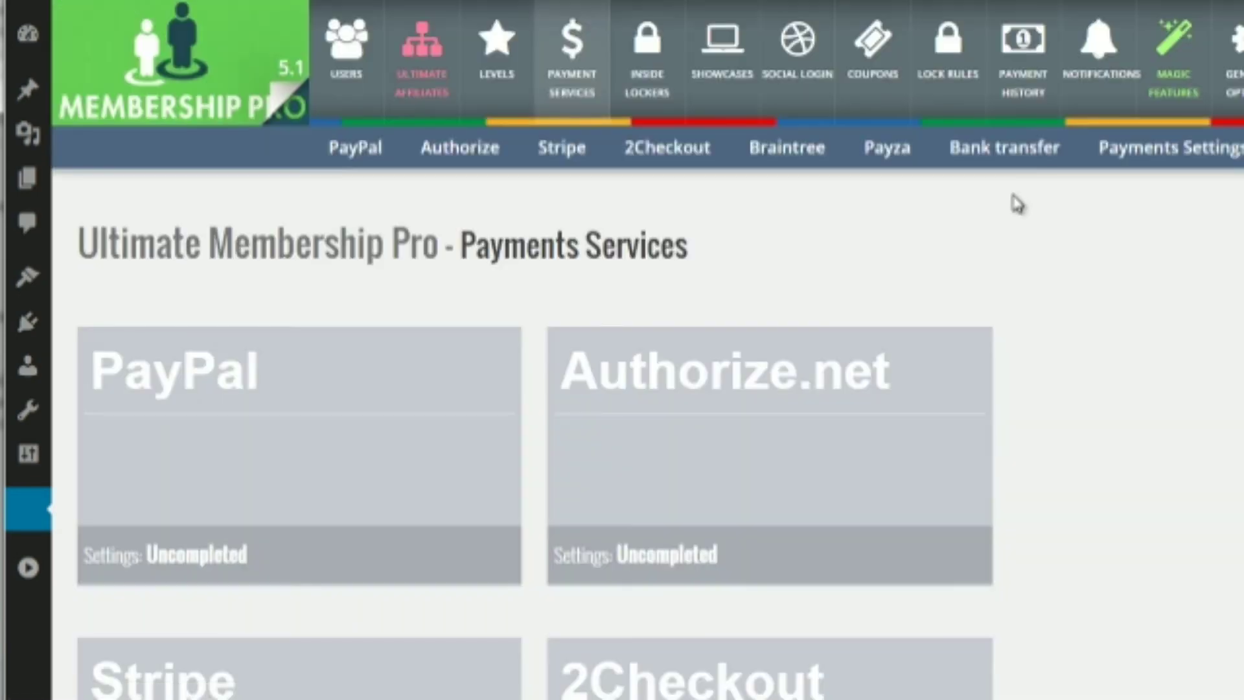
scroll(1015, 267, "down", 2)
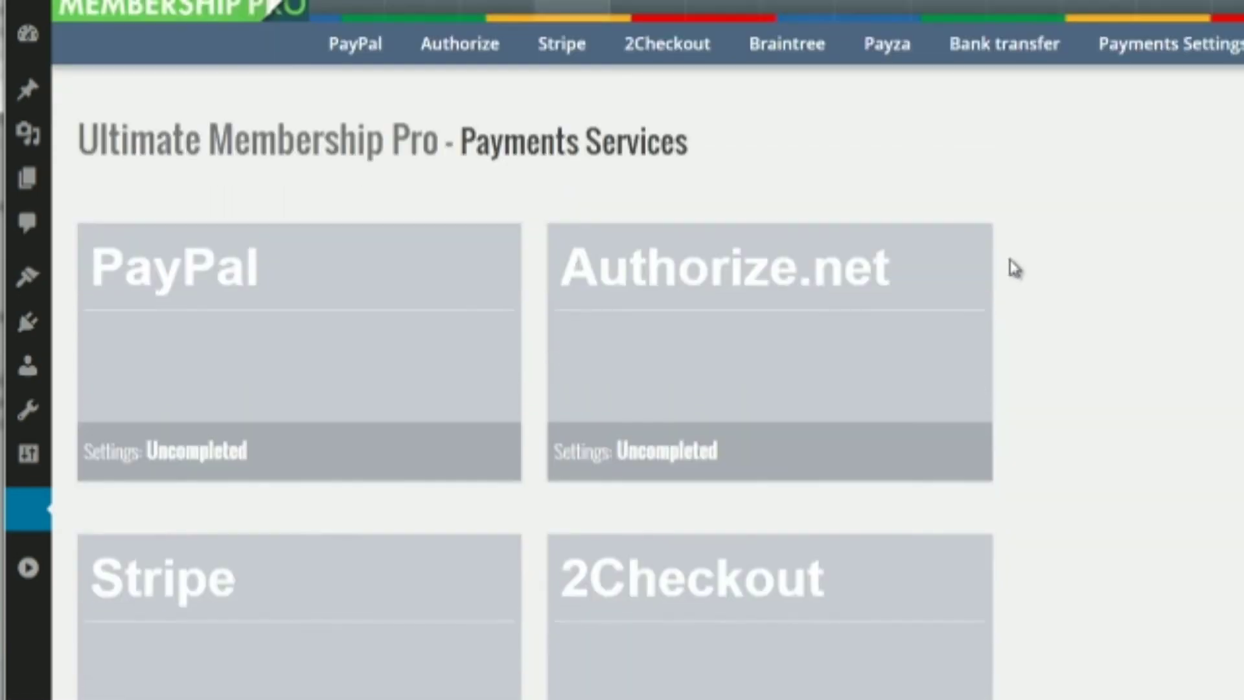
scroll(907, 275, "down", 2)
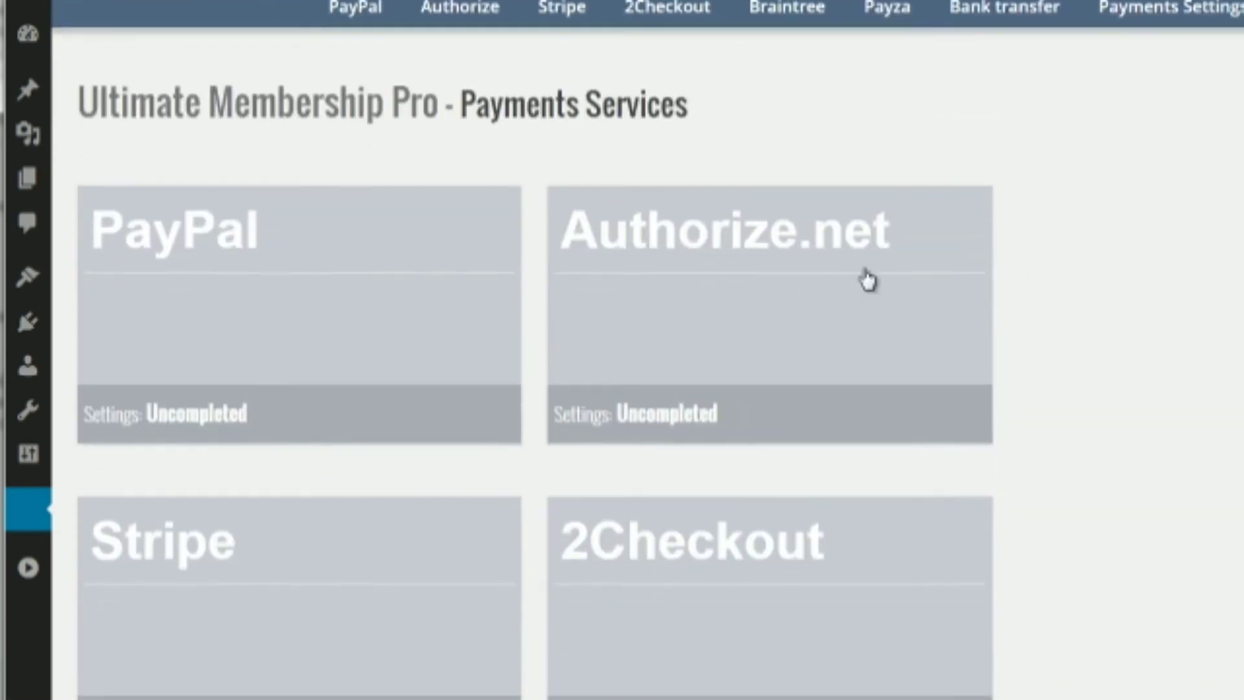
scroll(436, 350, "down", 3)
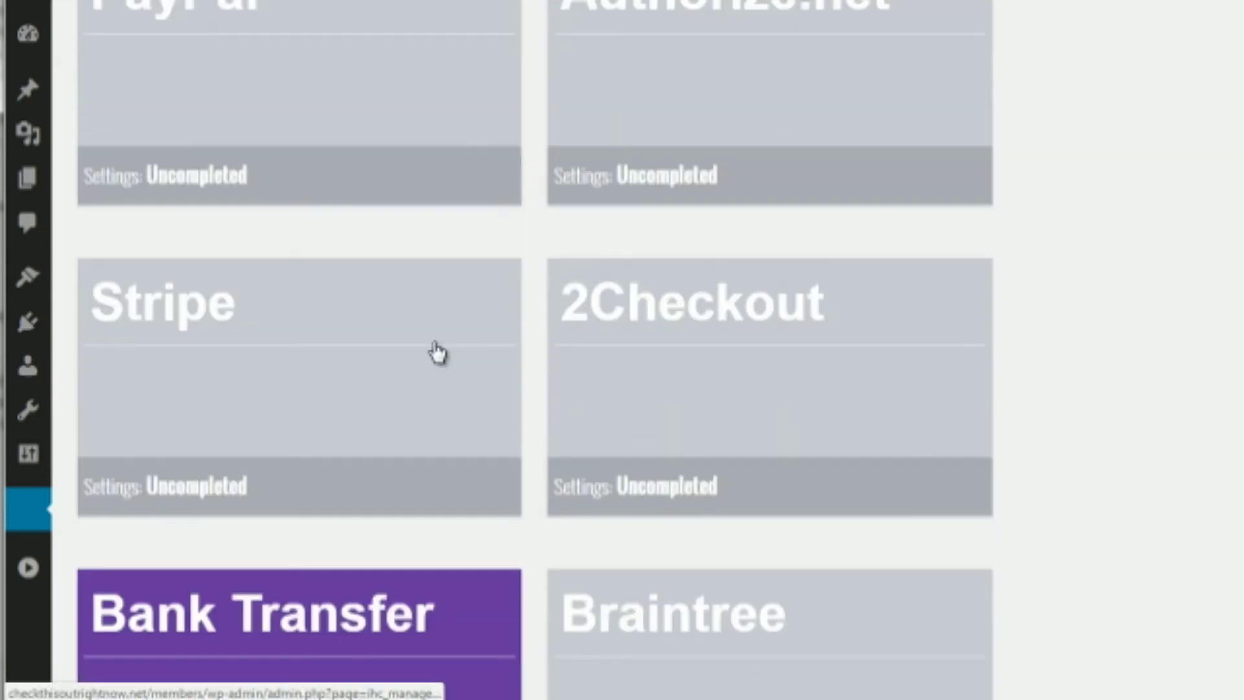
scroll(436, 352, "down", 4)
scroll(666, 408, "up", 5)
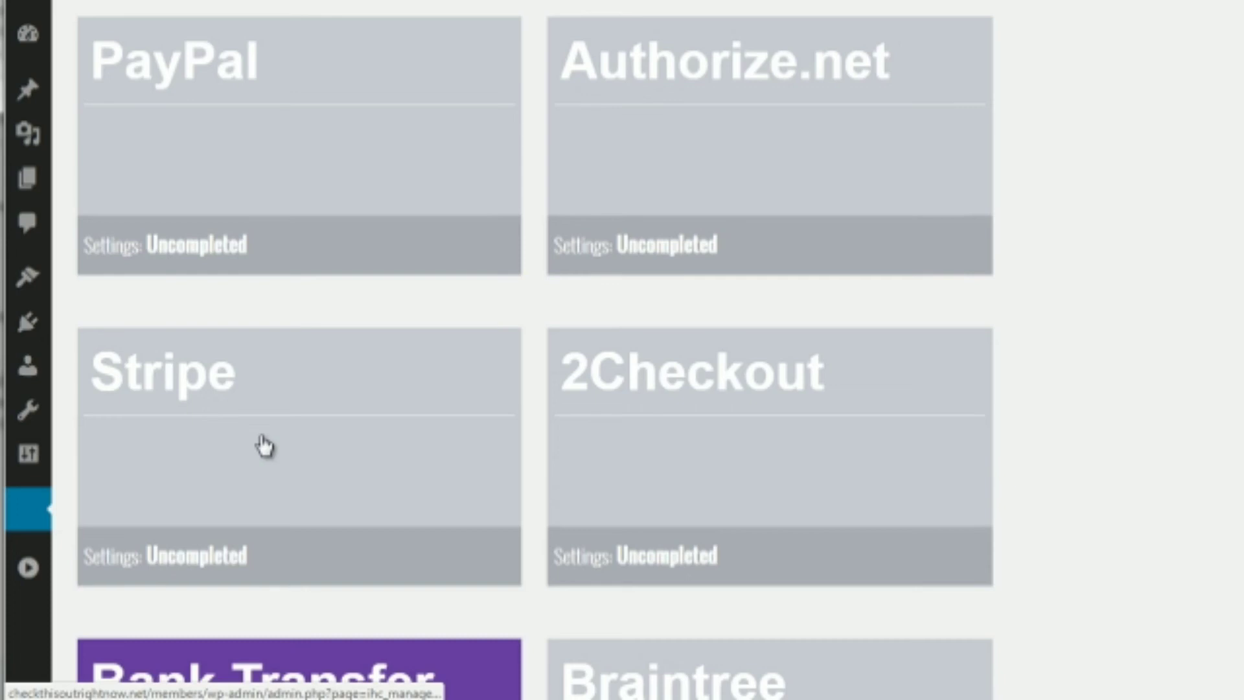
scroll(265, 446, "up", 2)
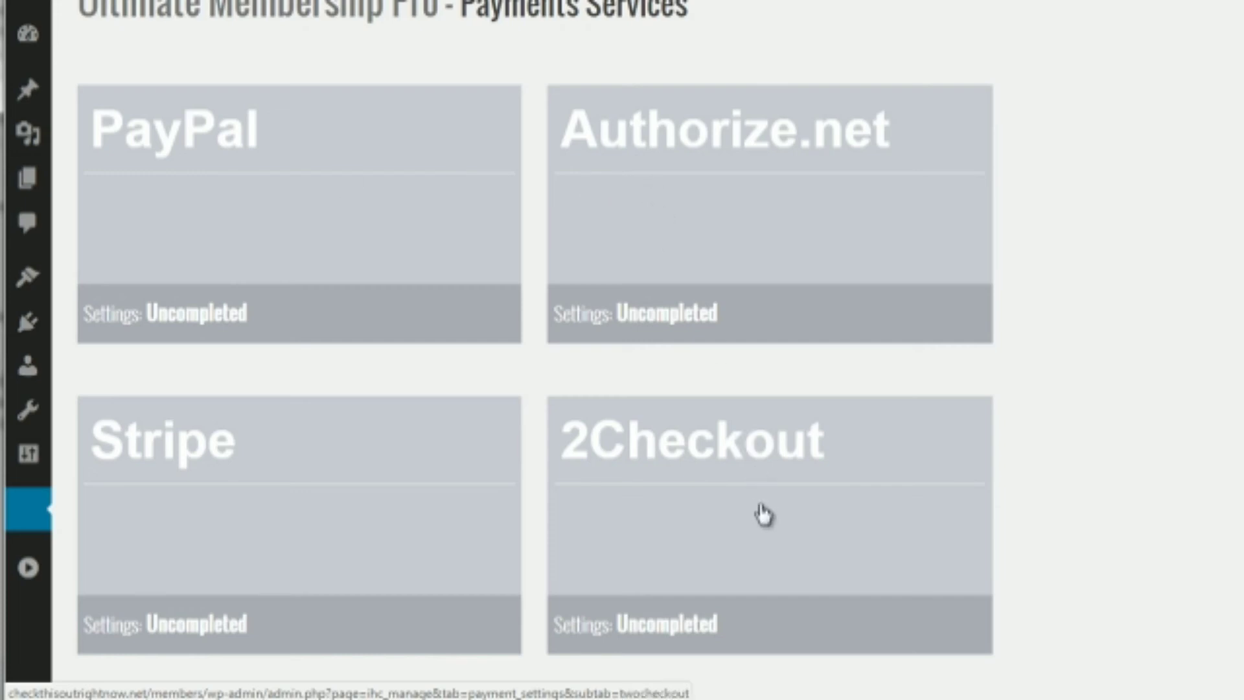
left_click(301, 254)
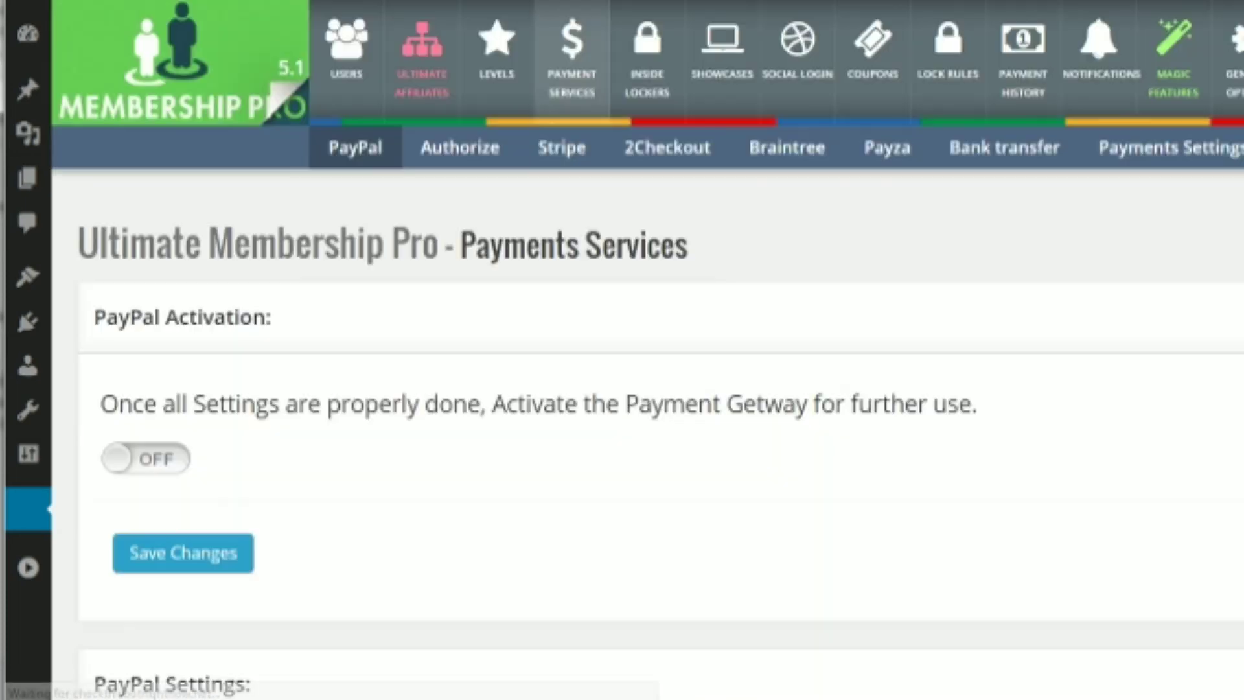
Step: Examine the PayPal activation, e-mail address, sandbox and multi-payment selection settings
scroll(524, 329, "down", 5)
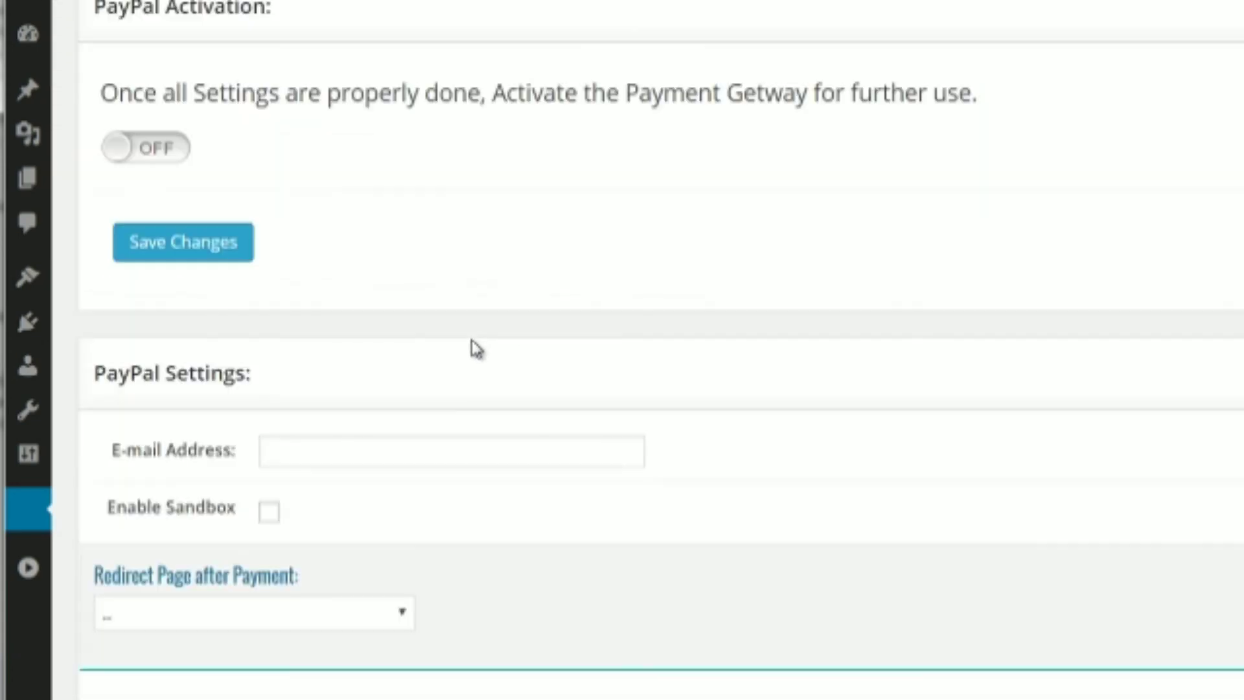
scroll(476, 350, "down", 2)
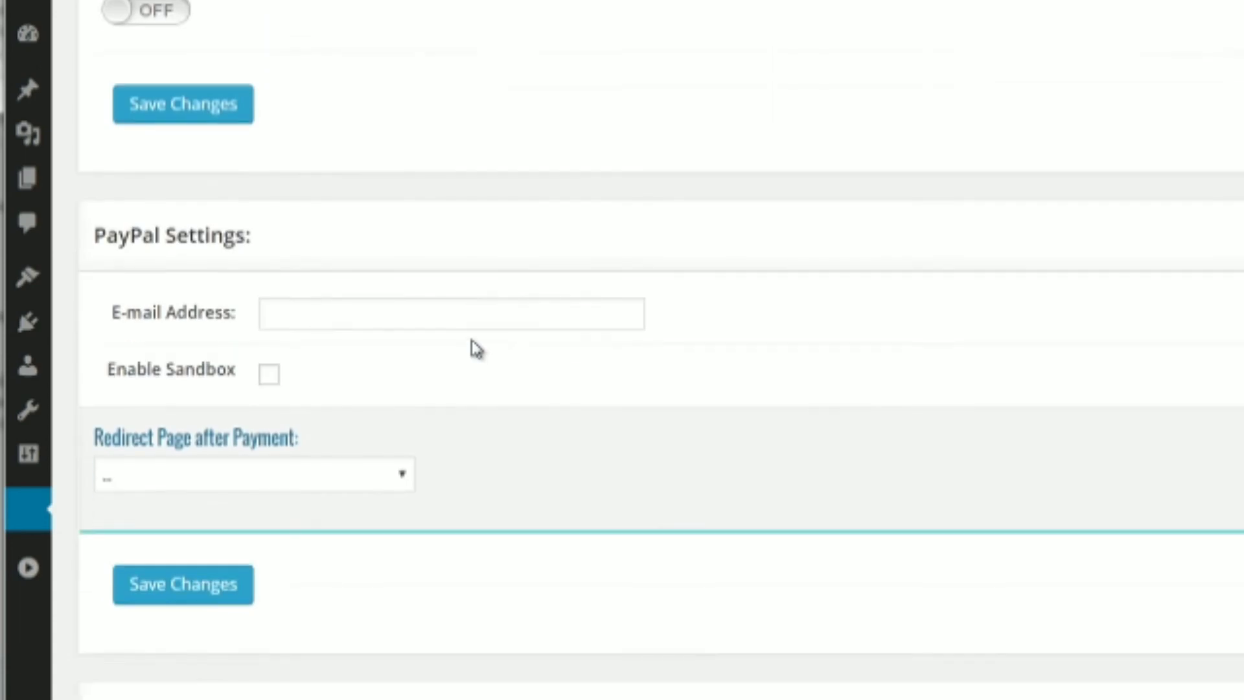
left_click(308, 309)
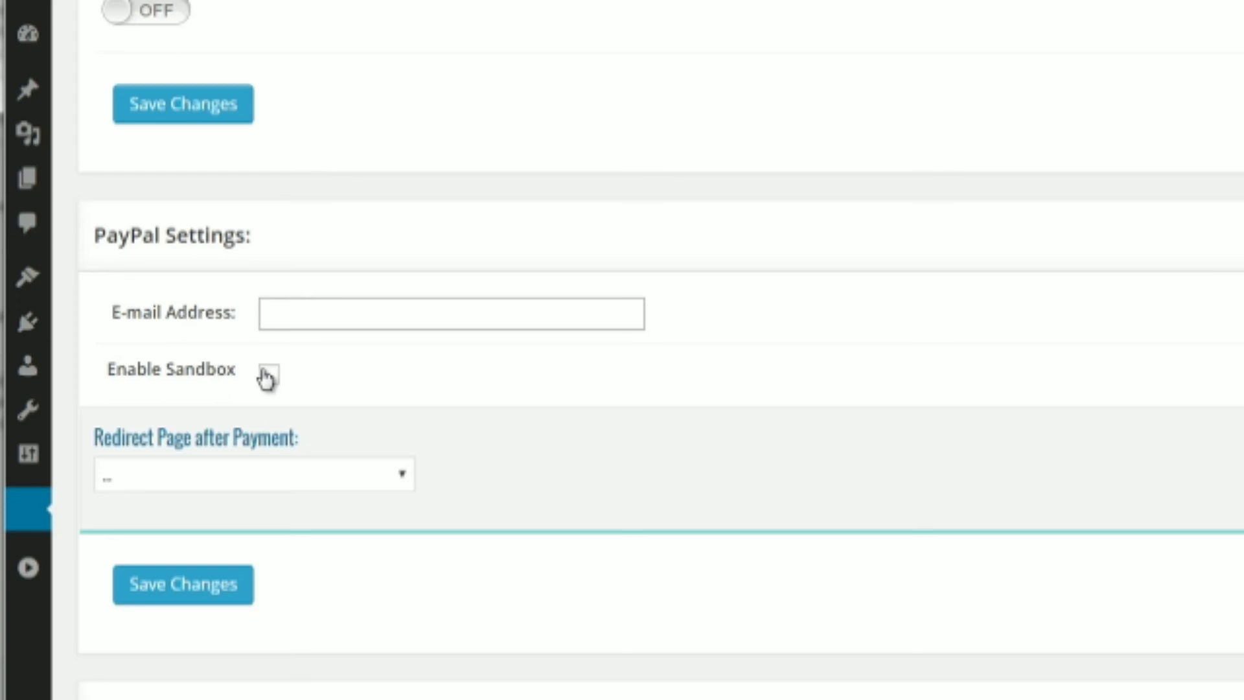
scroll(369, 397, "down", 2)
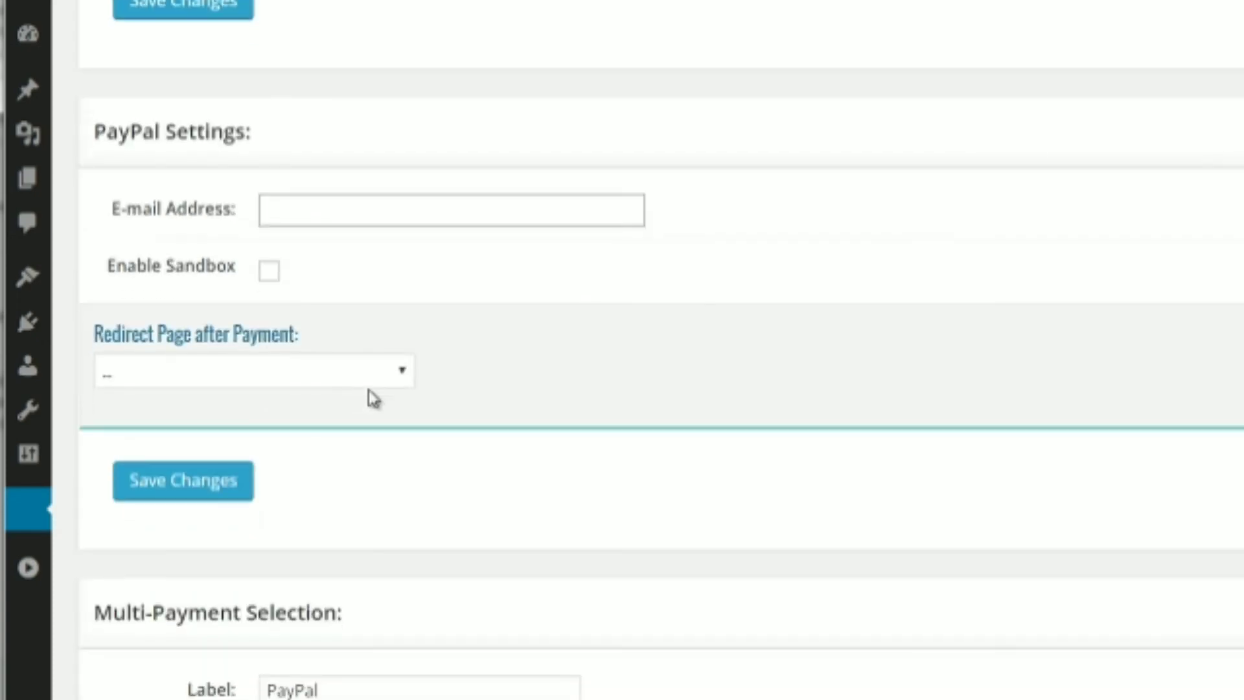
scroll(373, 397, "down", 5)
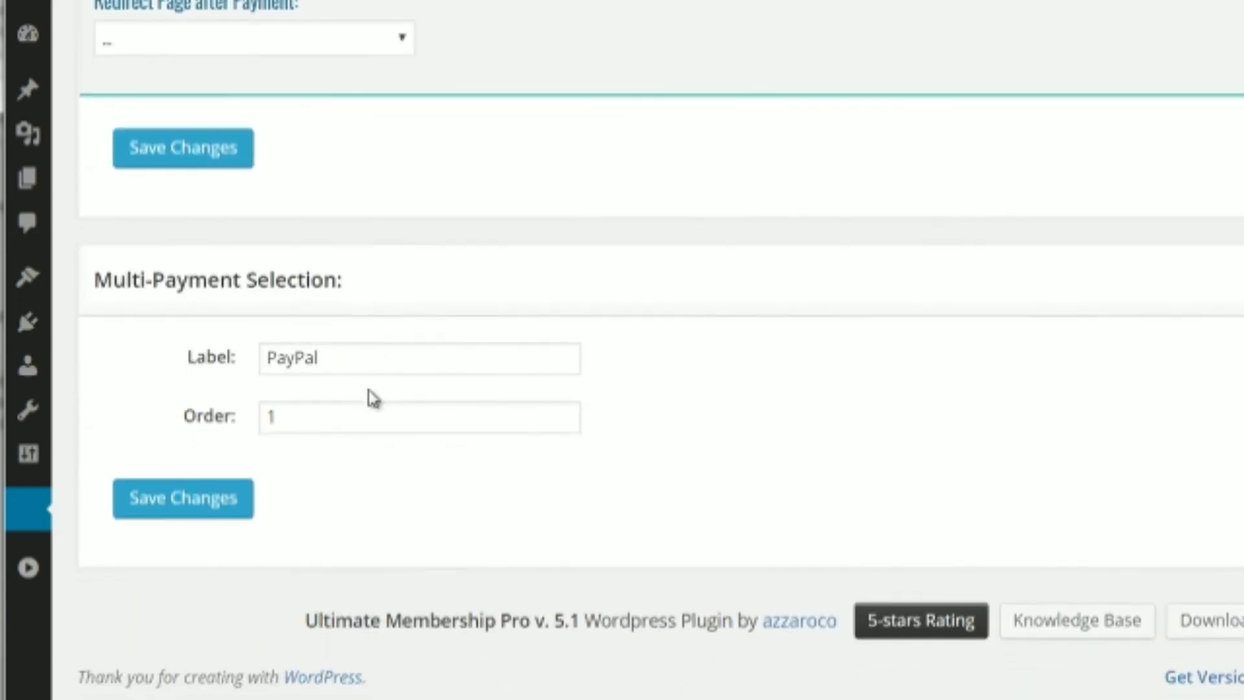
scroll(371, 397, "up", 2)
scroll(240, 227, "up", 1)
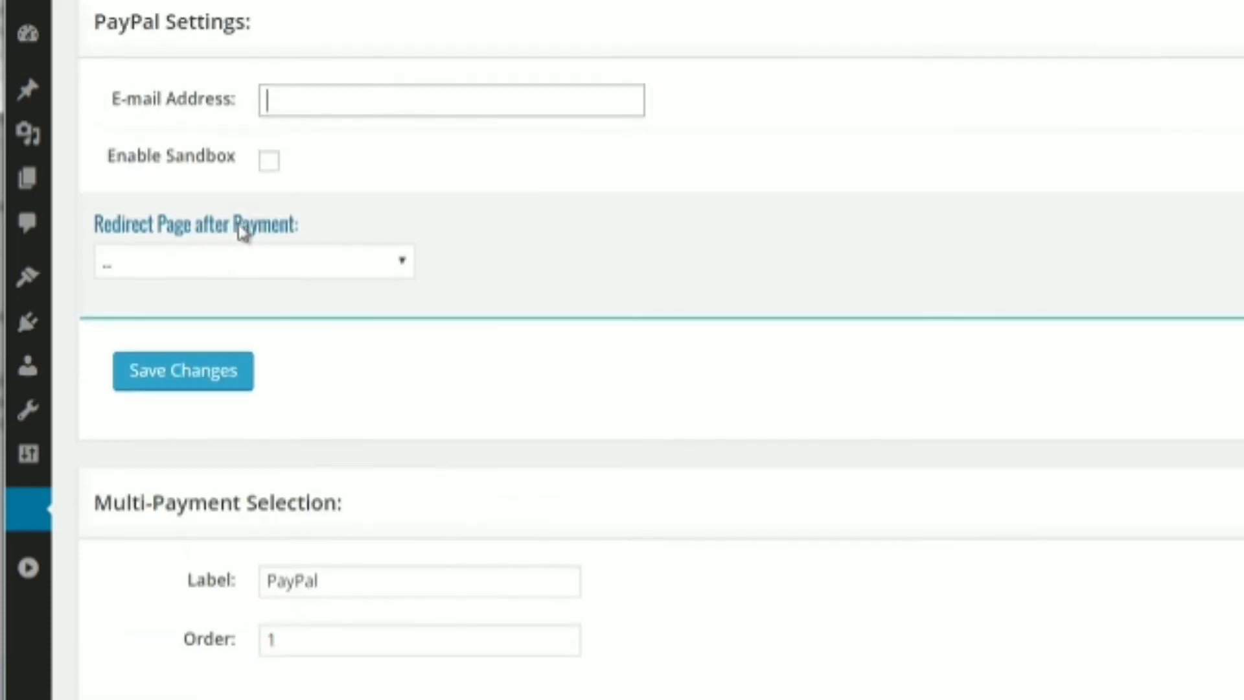
Step: Look over the pages offered for the redirect after a PayPal payment and return to the activation section
left_click(254, 292)
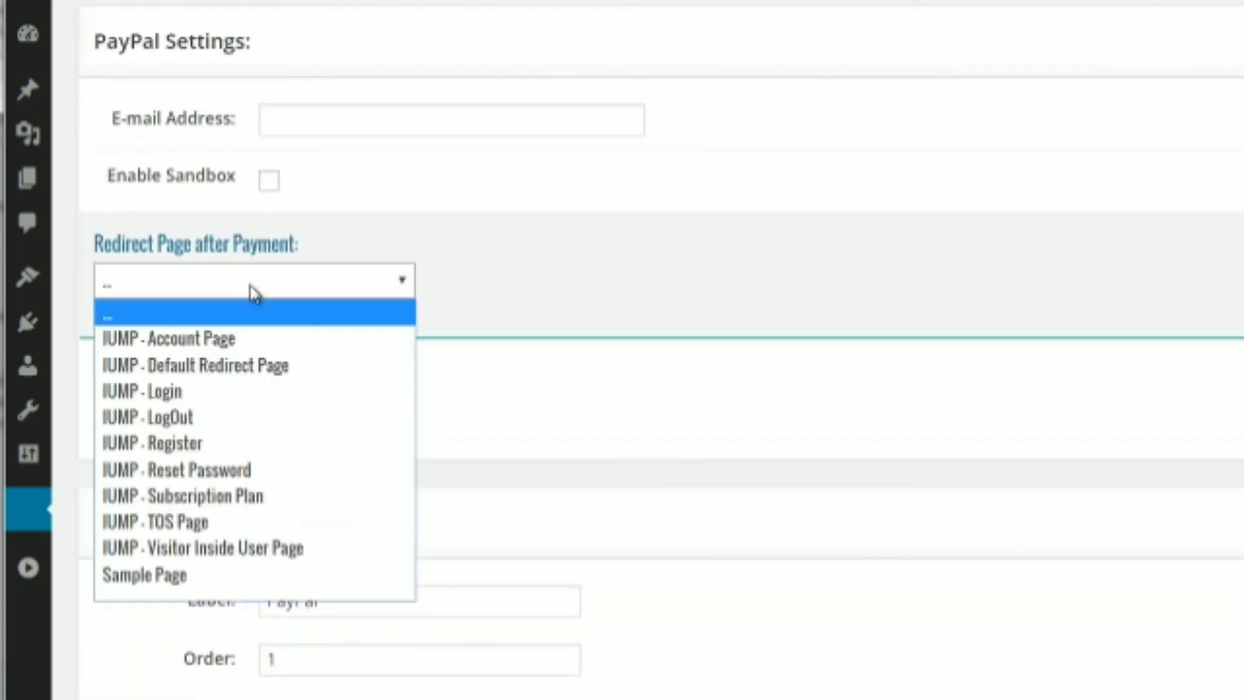
left_click(564, 271)
scroll(534, 301, "up", 3)
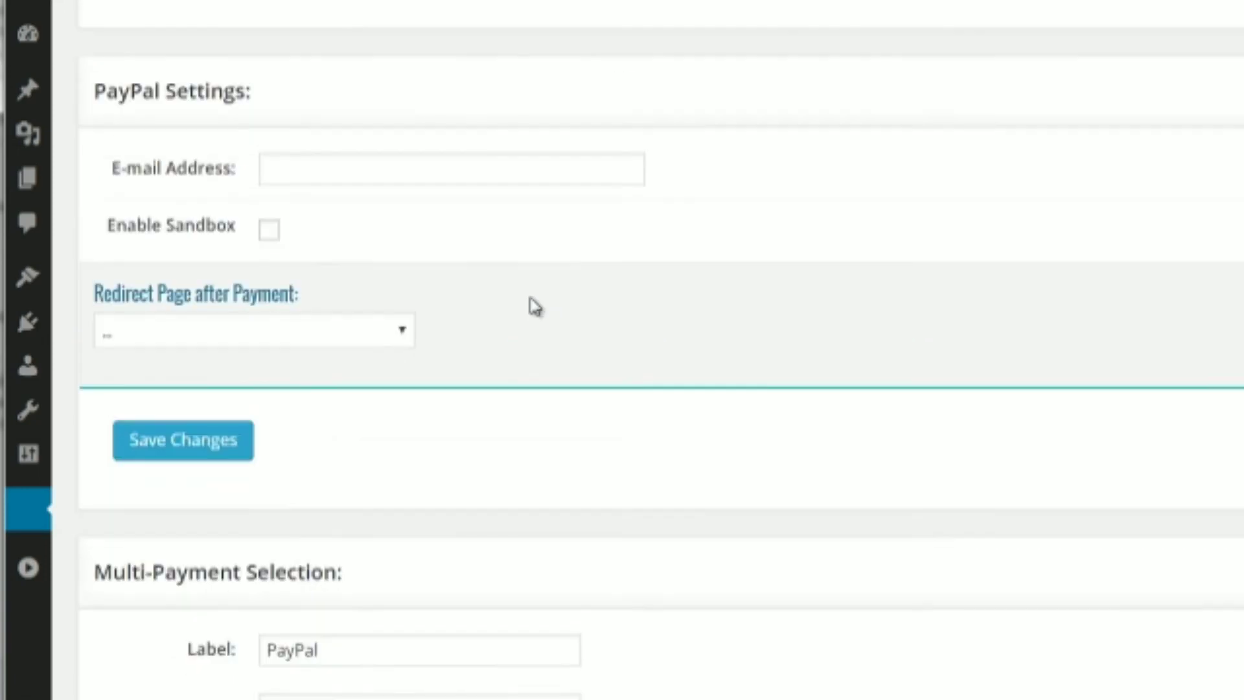
scroll(532, 298, "up", 2)
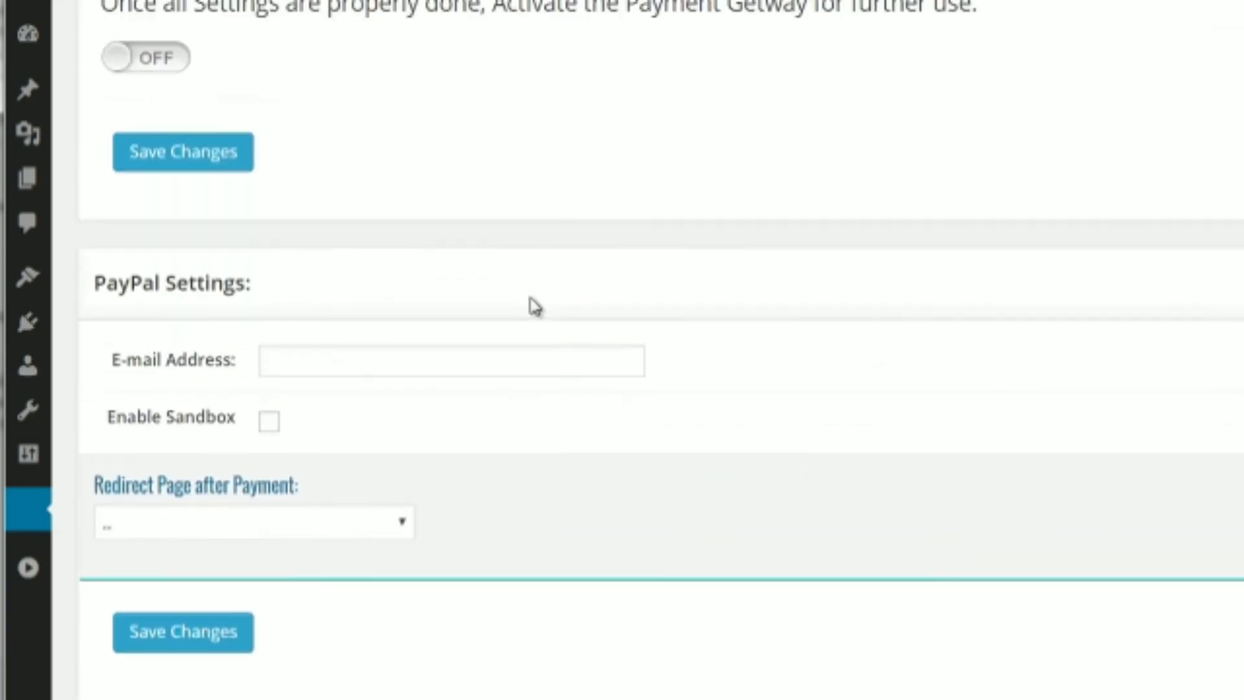
scroll(531, 308, "up", 6)
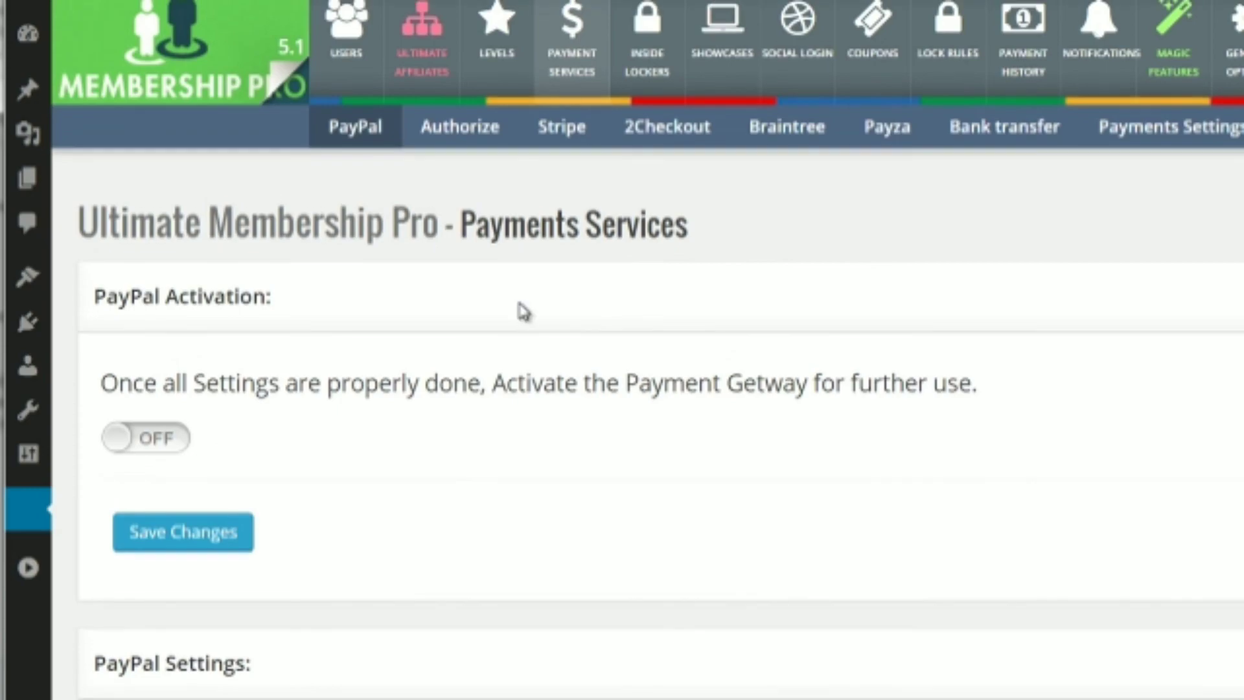
Step: Open the Authorize.net and Stripe settings in turn and examine Stripe's key fields and webhook instructions
left_click(481, 135)
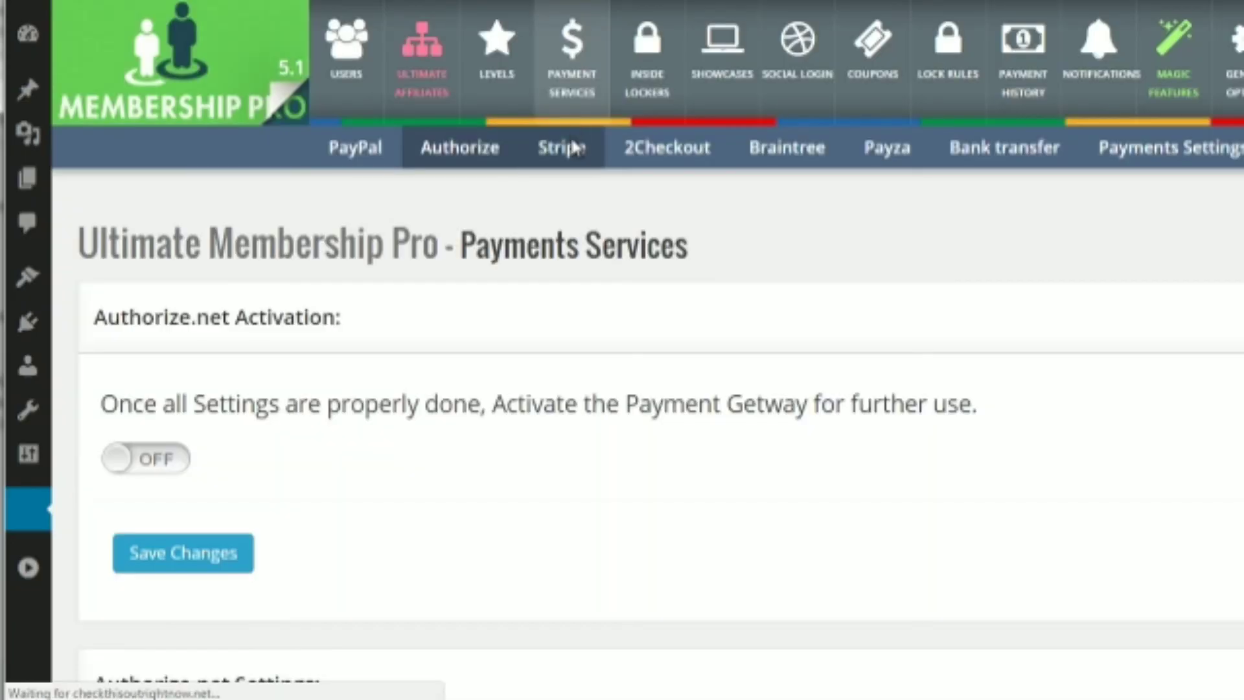
left_click(570, 146)
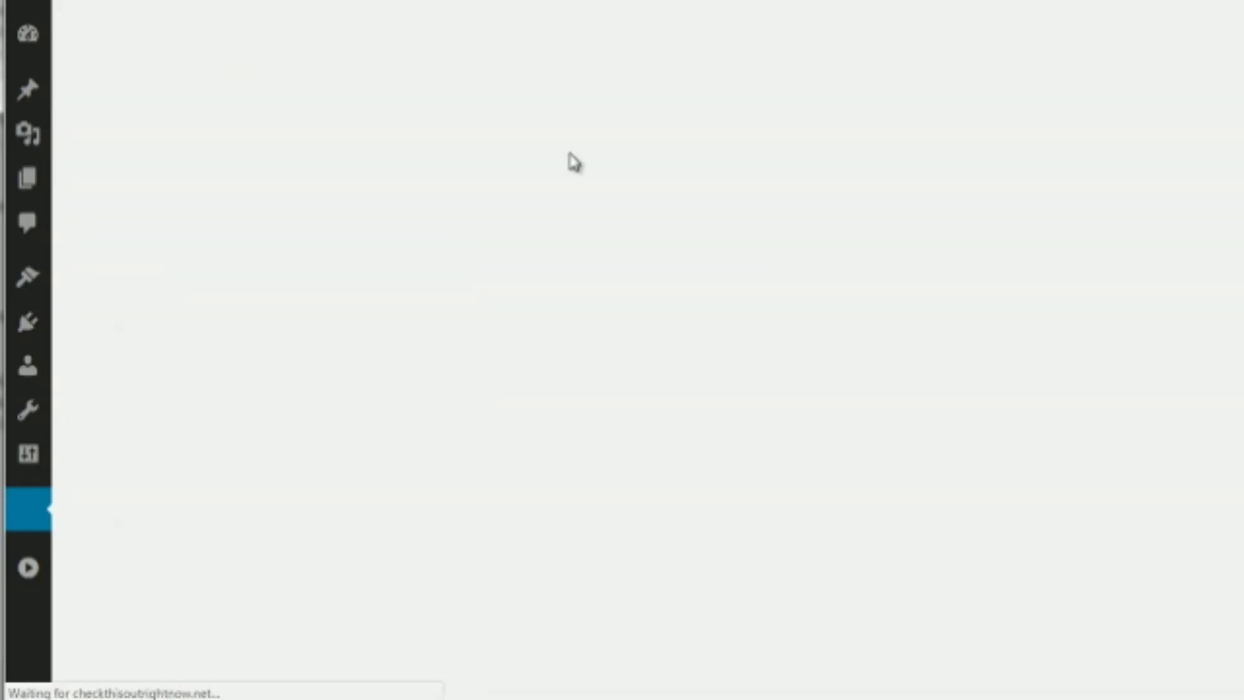
scroll(480, 344, "down", 3)
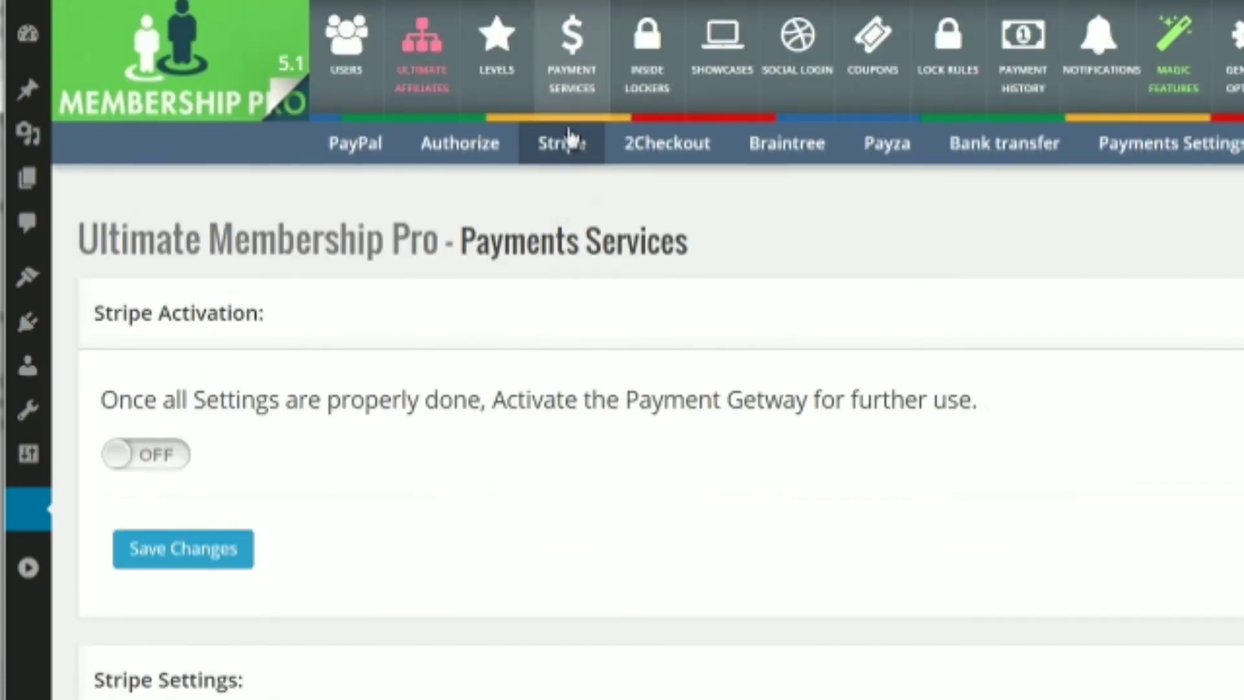
scroll(512, 362, "down", 6)
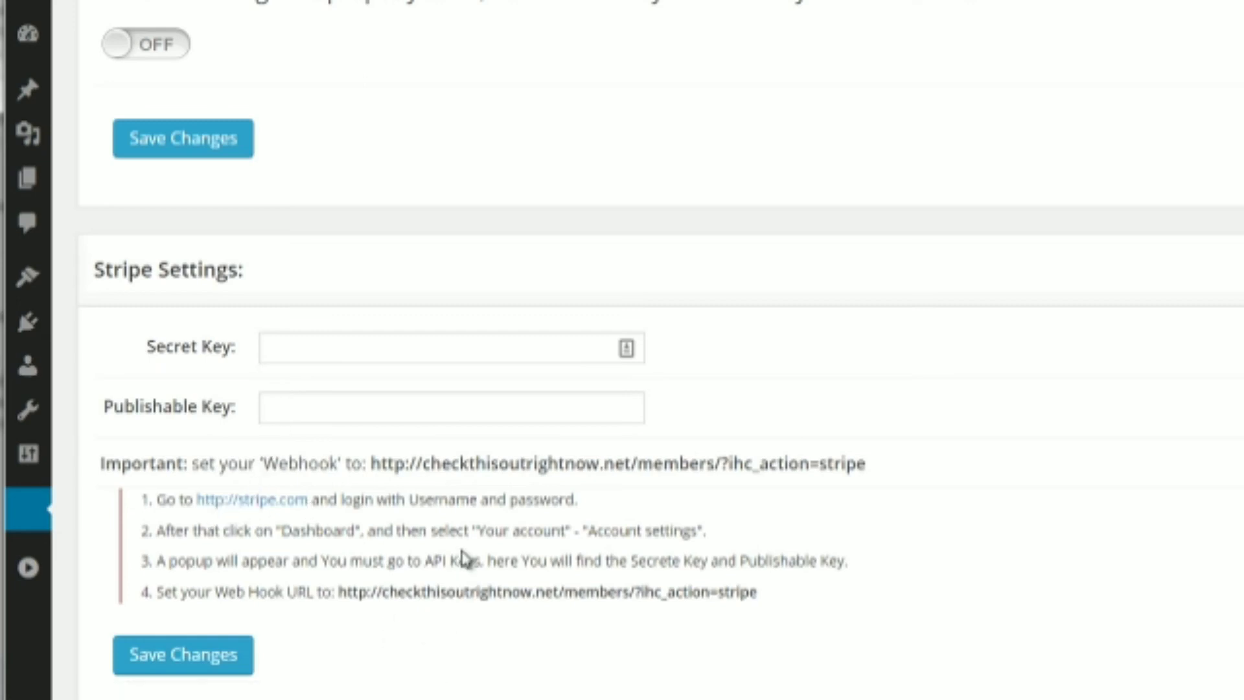
scroll(469, 478, "up", 6)
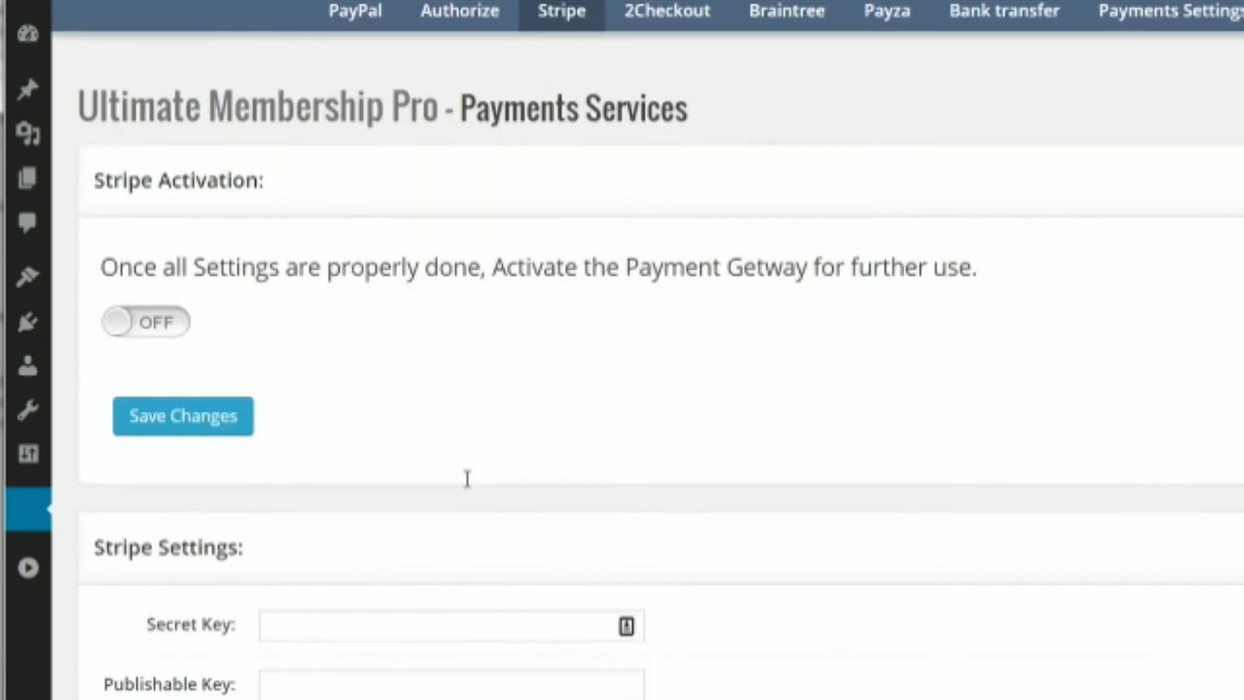
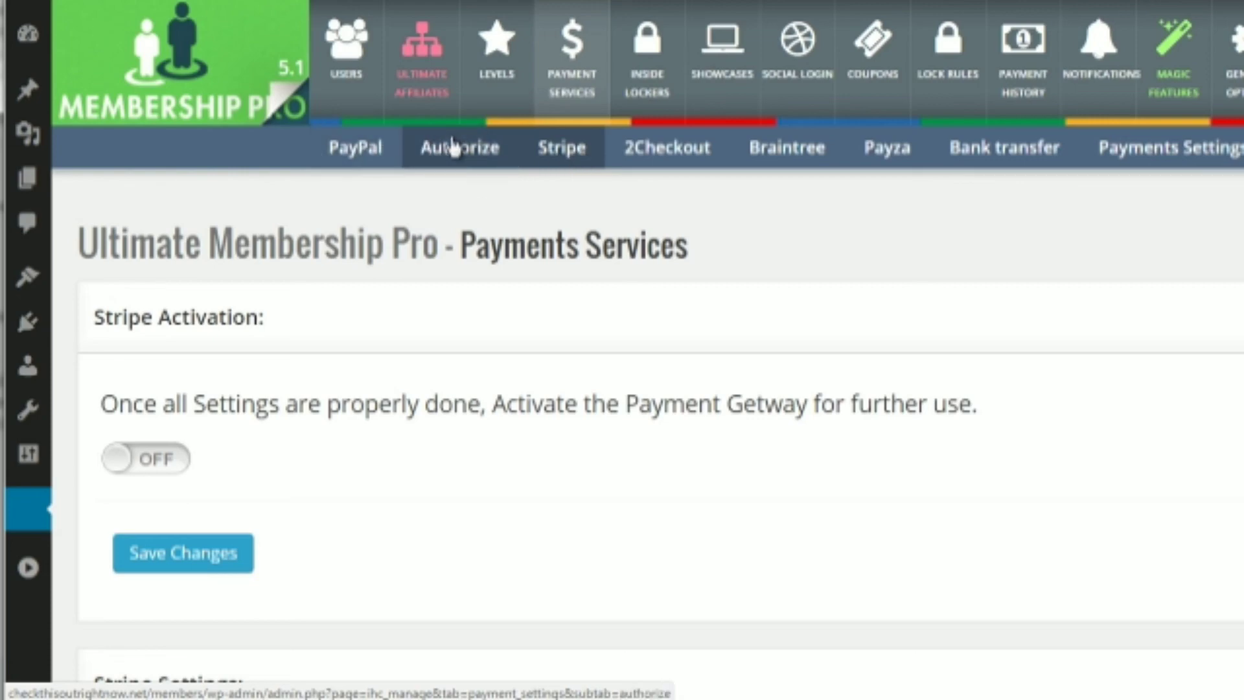
Step: Open the Inside Lockers overview and look over the existing locker templates
left_click(679, 109)
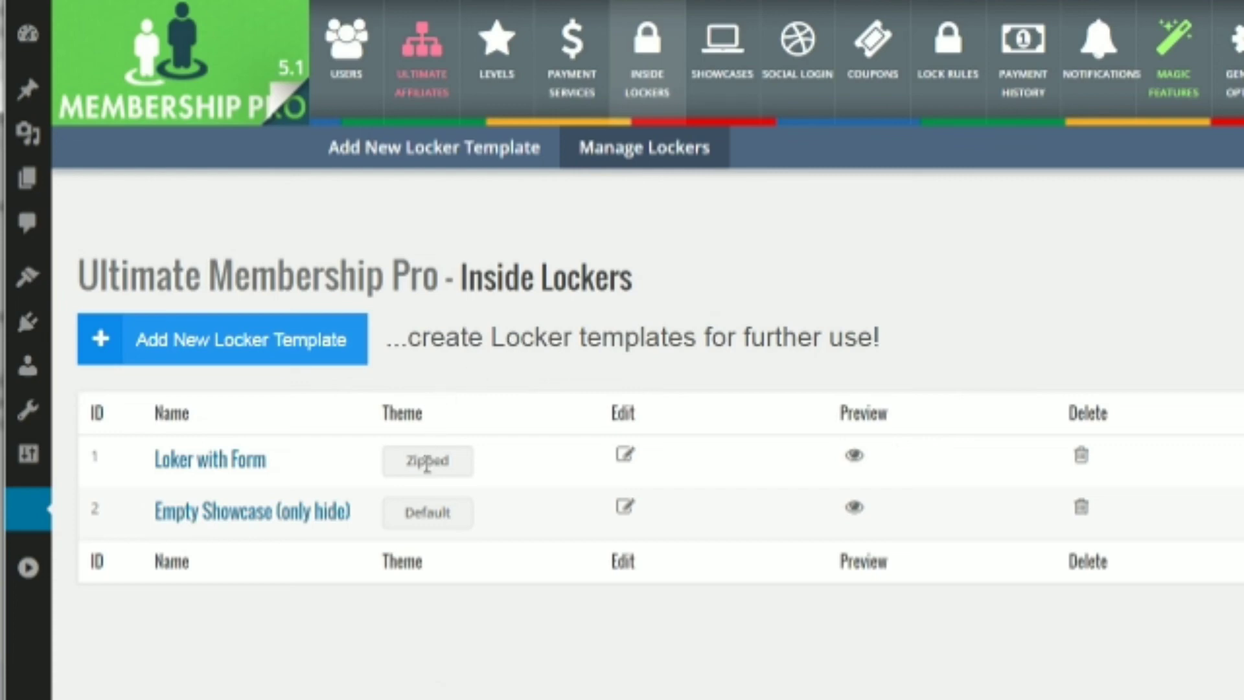
scroll(429, 466, "down", 2)
scroll(429, 466, "up", 2)
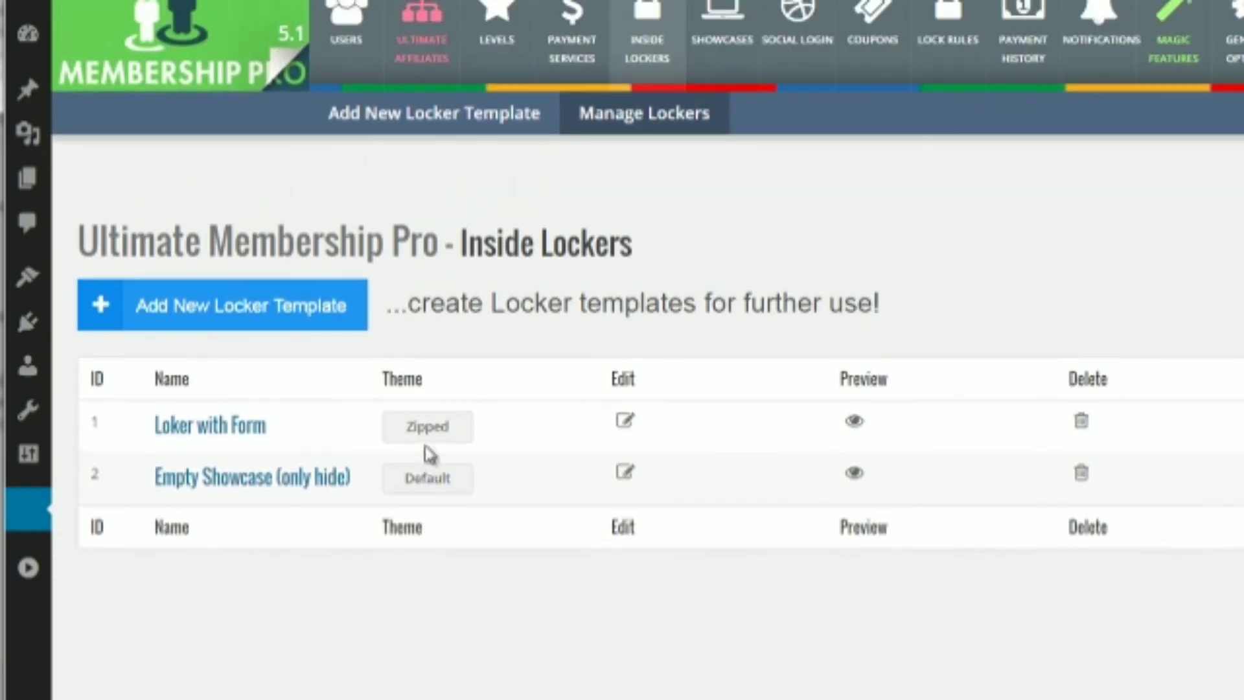
Step: Open a new locker template and examine its name, theme, additional display options and locker message
left_click(357, 305)
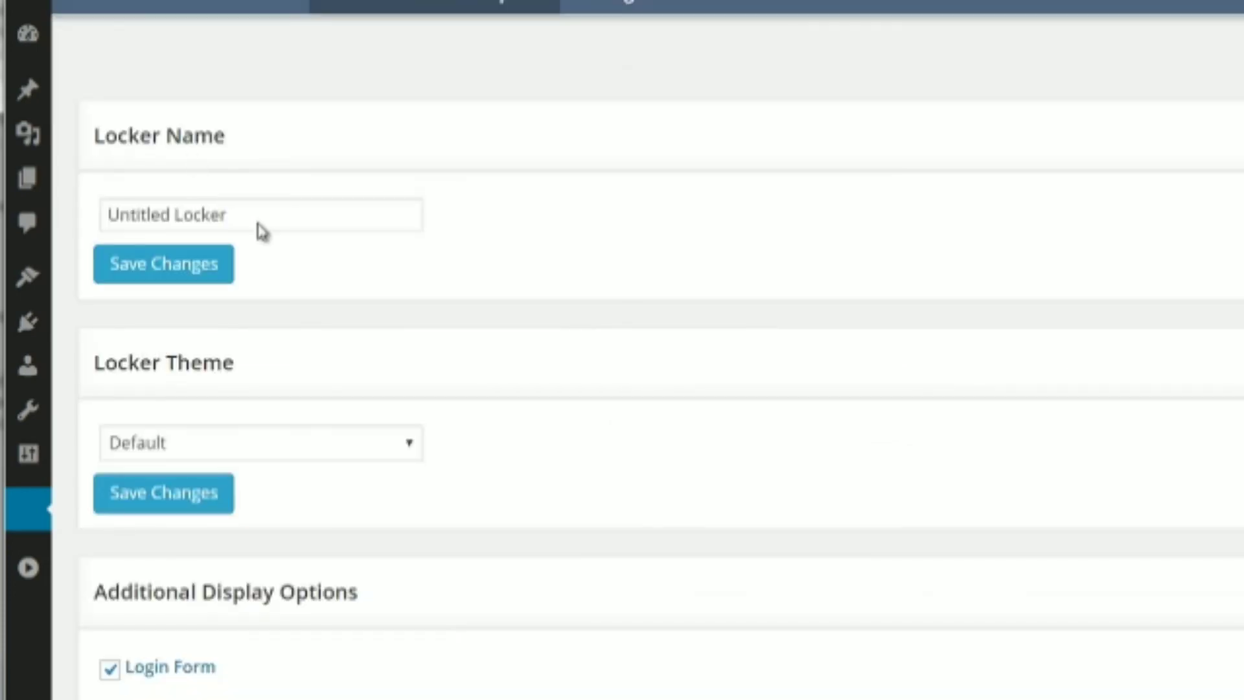
scroll(285, 270, "down", 2)
scroll(285, 272, "down", 7)
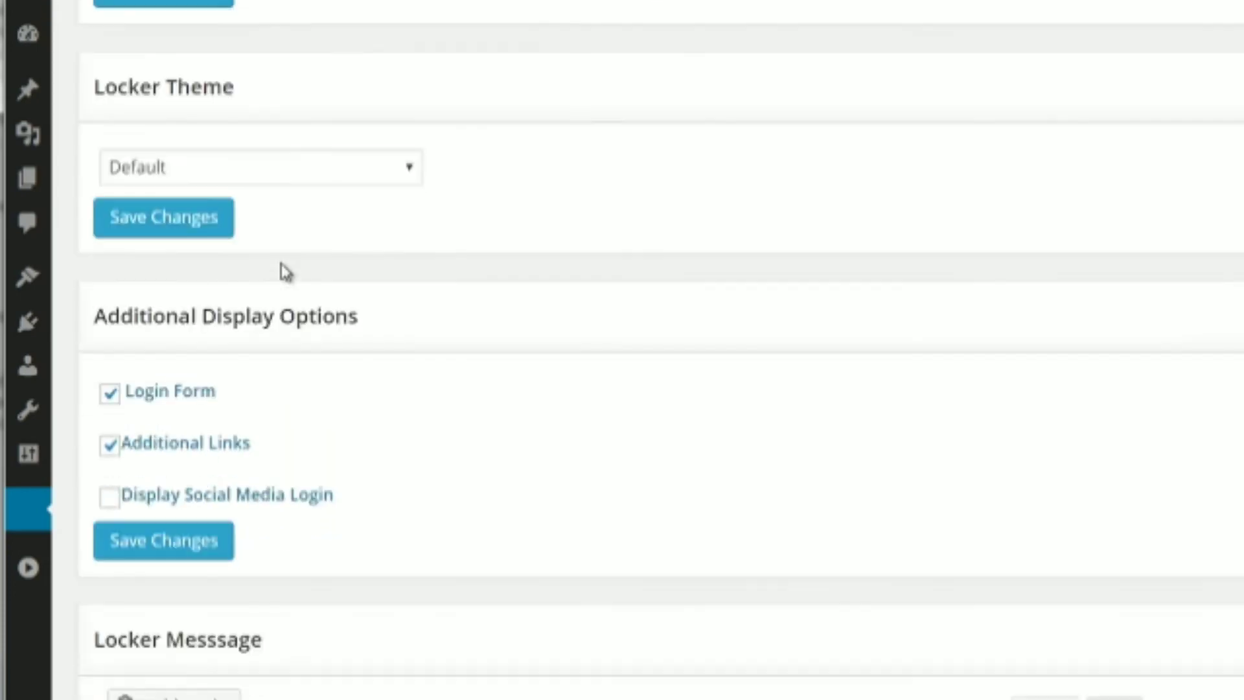
scroll(353, 244, "down", 2)
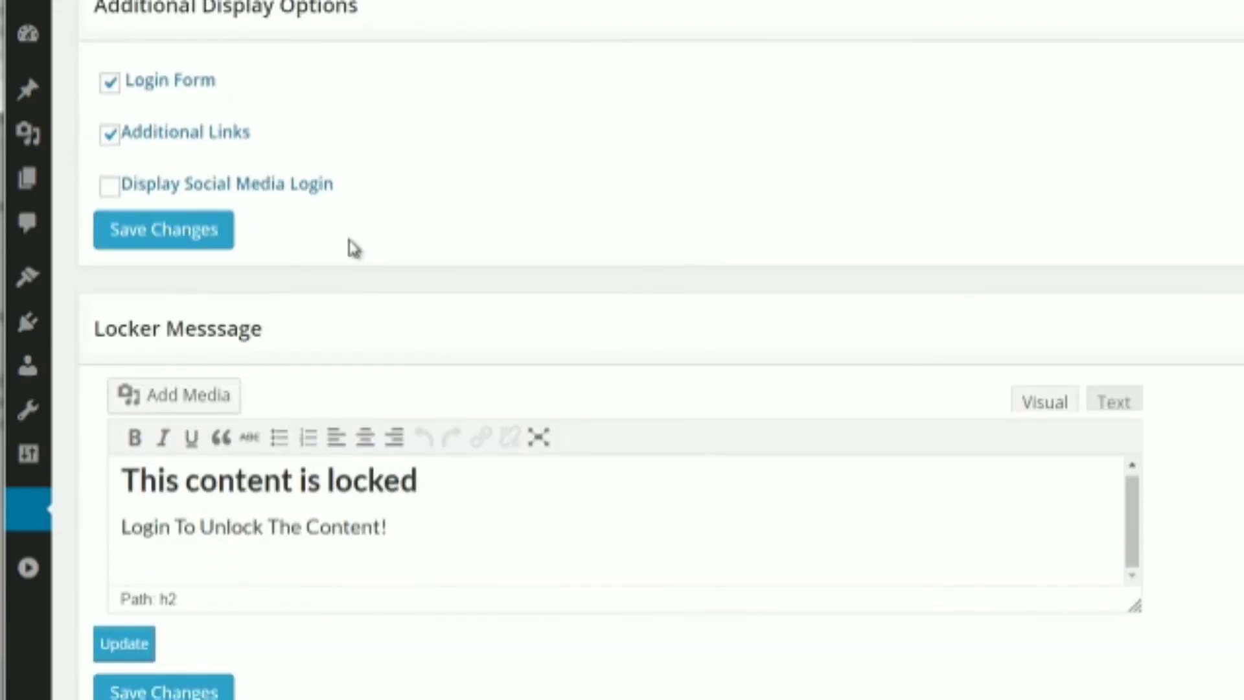
scroll(353, 244, "up", 1)
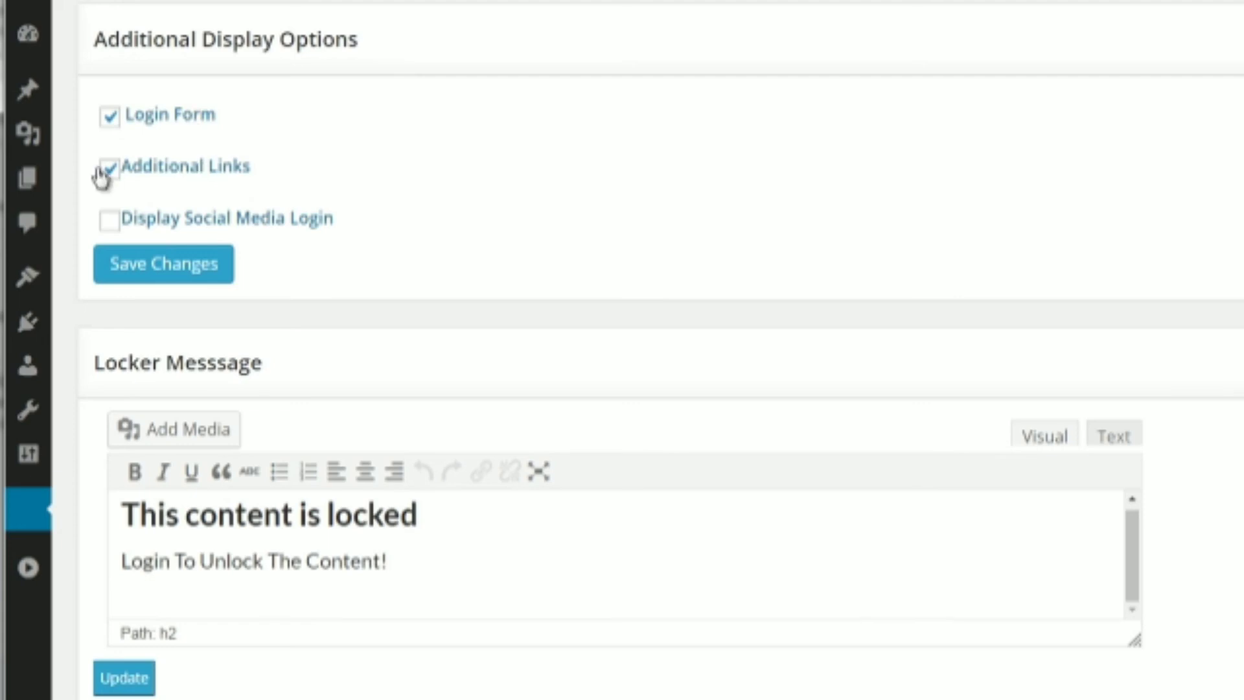
scroll(98, 369, "down", 3)
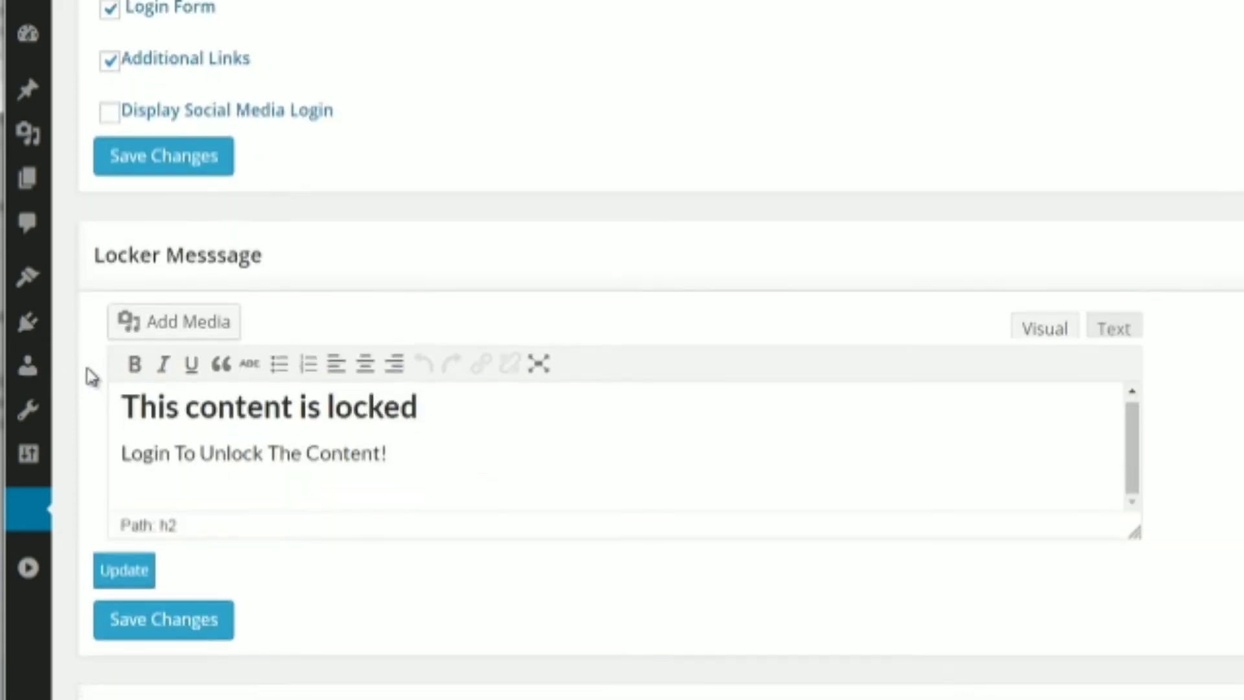
scroll(180, 339, "down", 2)
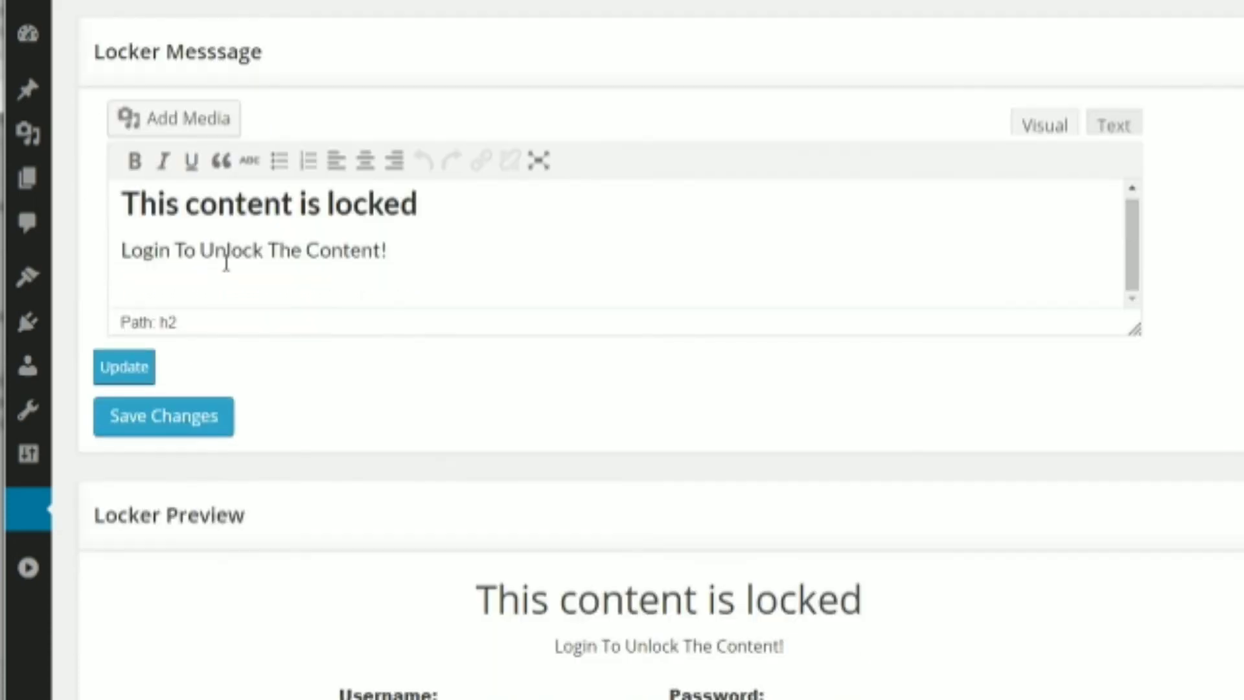
Step: Highlight the locker message text and the heading in the locker preview to compare message and preview
mouse_move(116, 203)
left_mouse_down()
mouse_move(480, 256)
mouse_move(186, 195)
mouse_move(109, 193)
left_mouse_up()
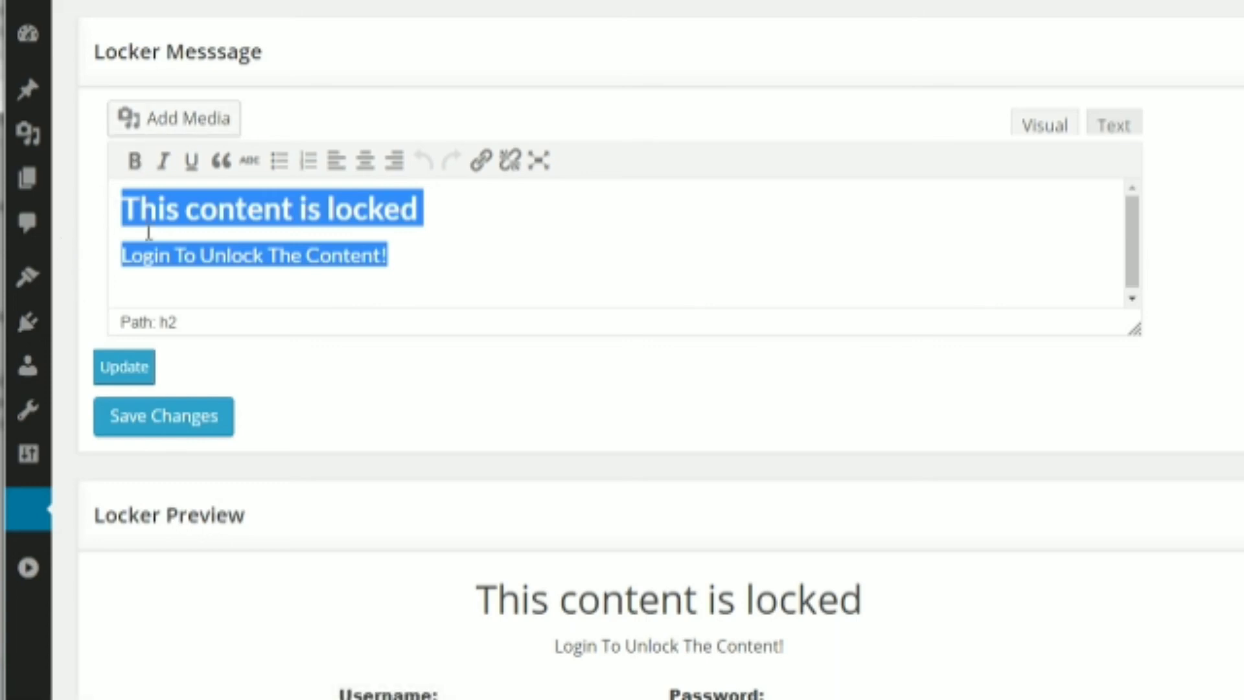
scroll(92, 322, "up", 1)
scroll(92, 322, "down", 2)
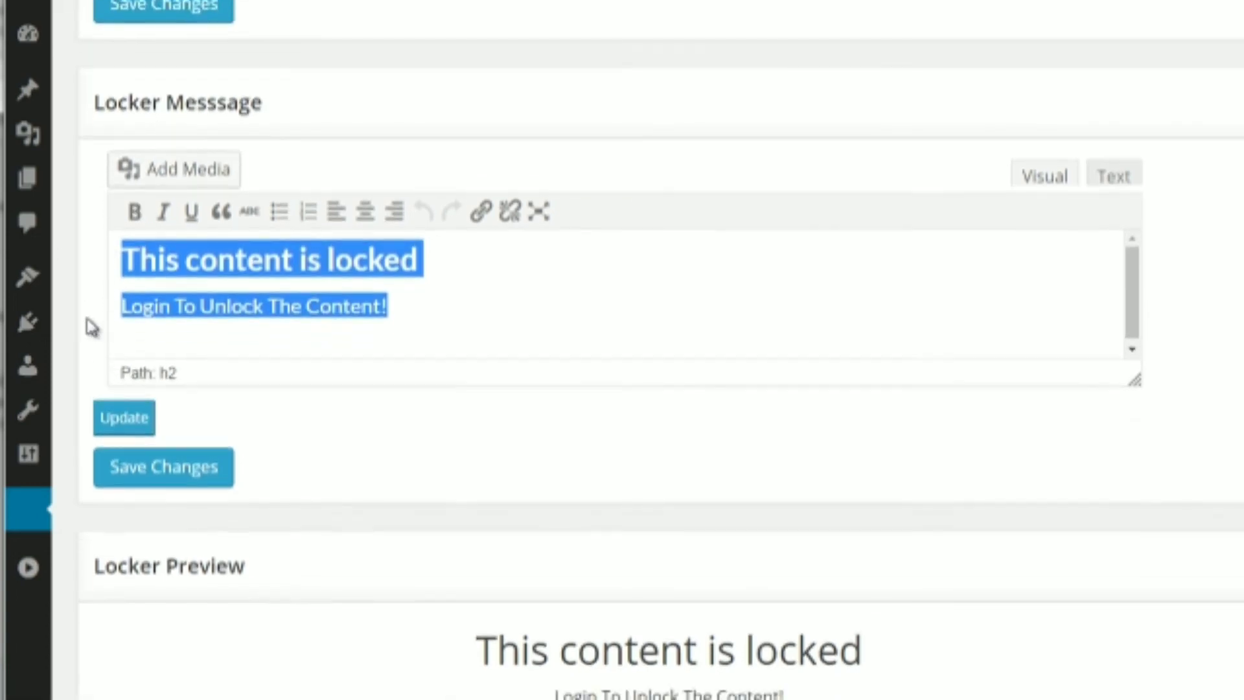
scroll(91, 327, "down", 2)
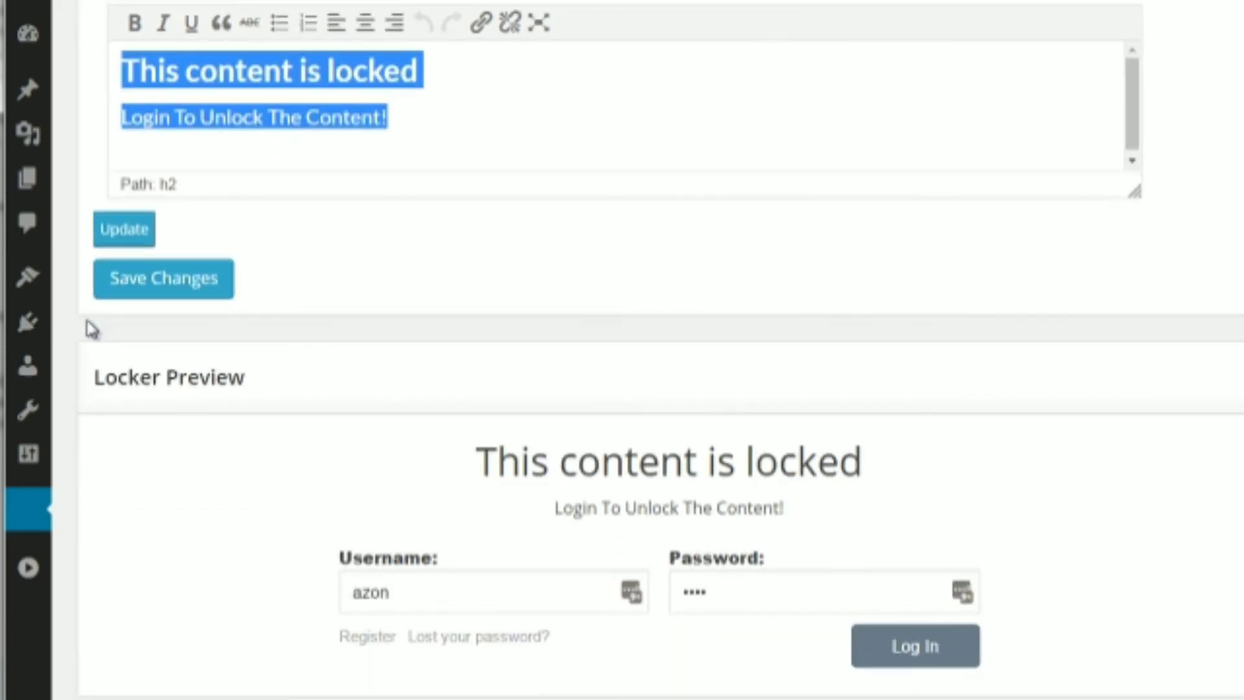
scroll(166, 369, "down", 3)
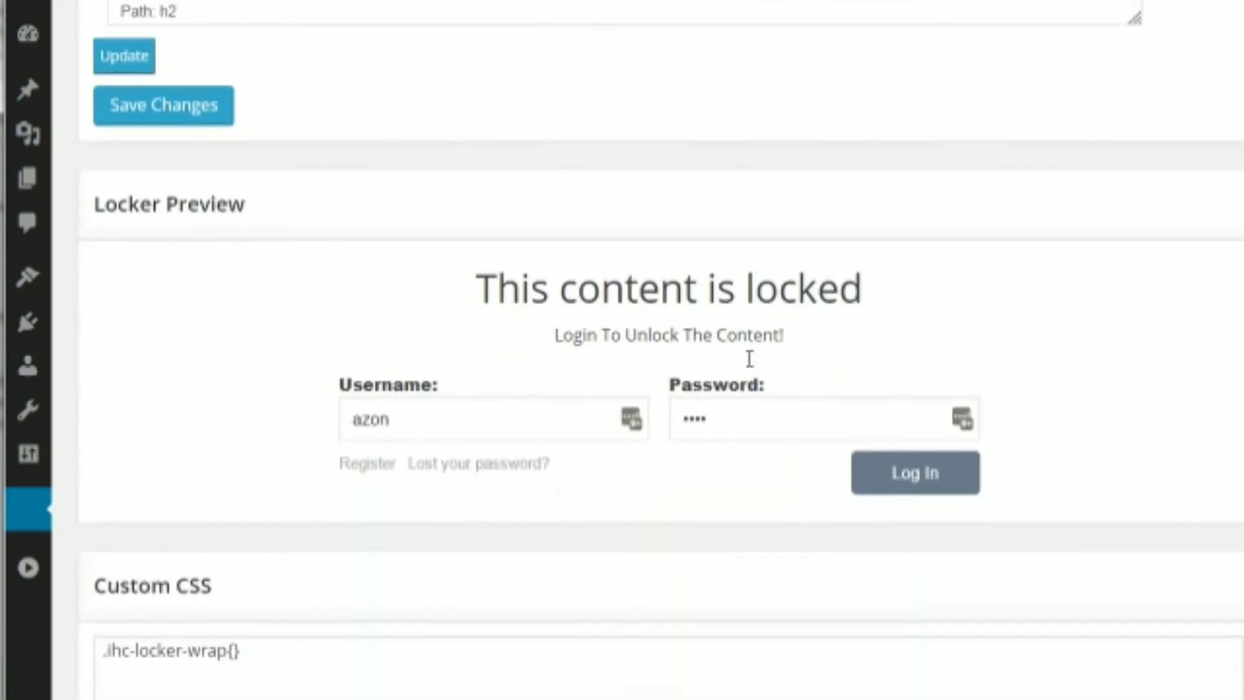
scroll(448, 389, "up", 1)
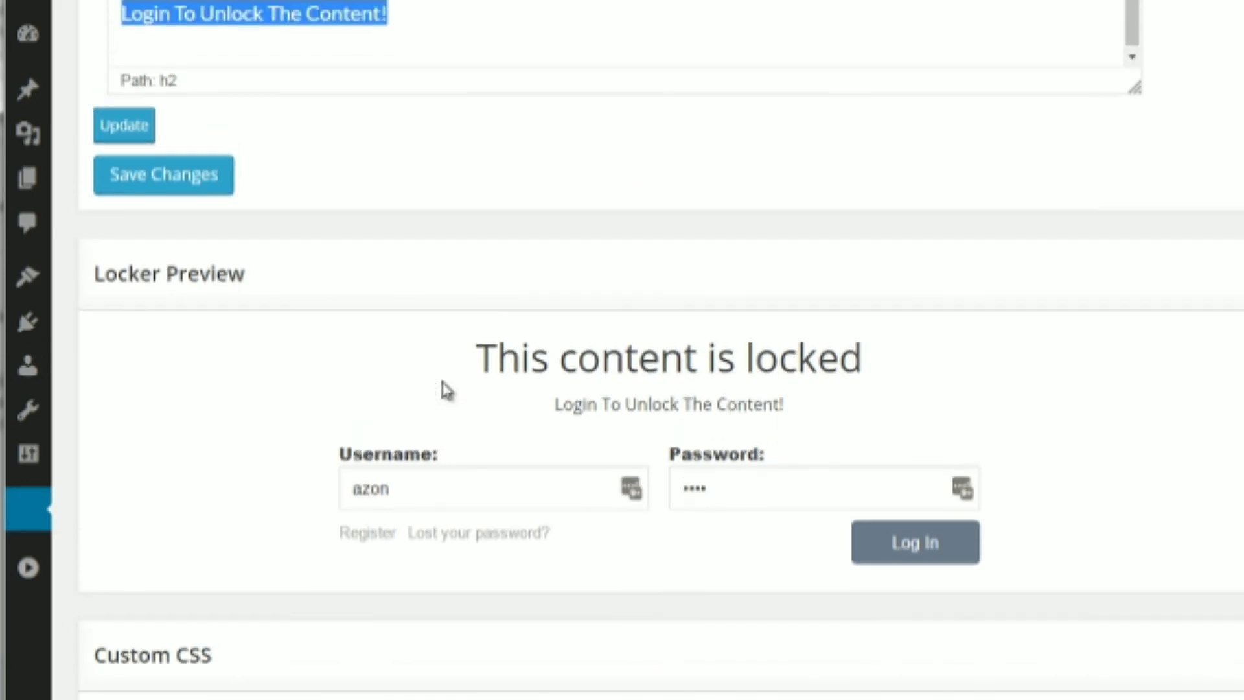
left_click_drag(480, 361, 937, 352)
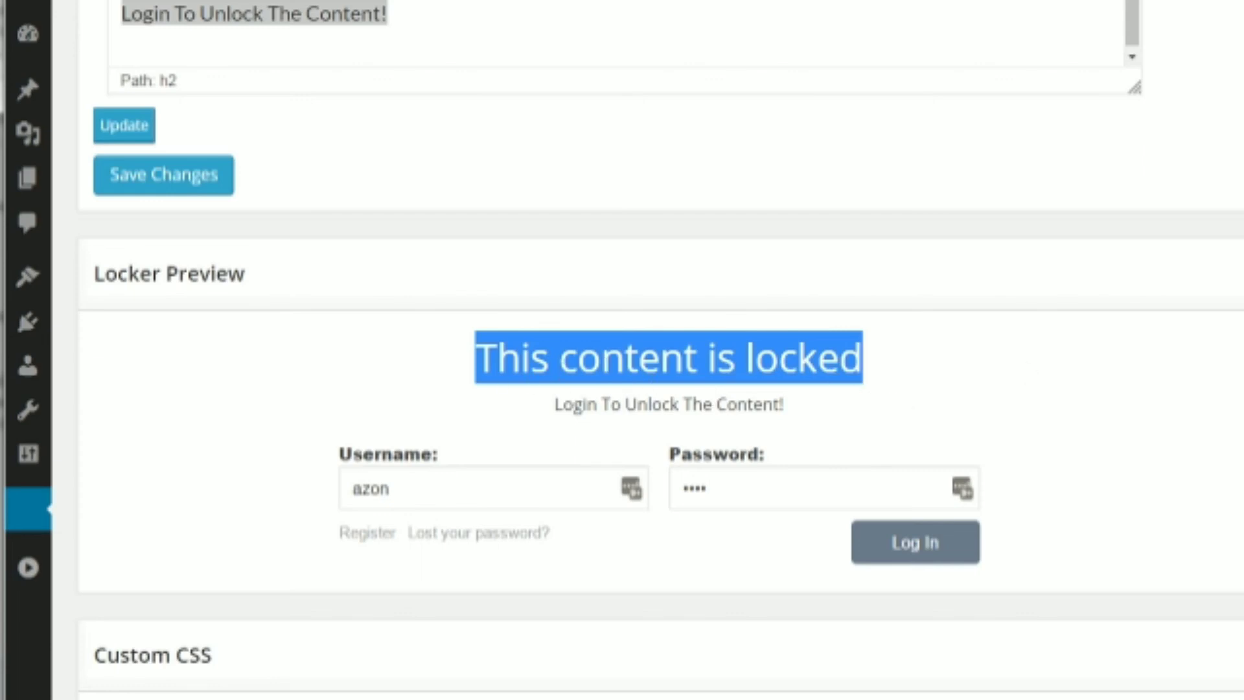
scroll(745, 261, "up", 15)
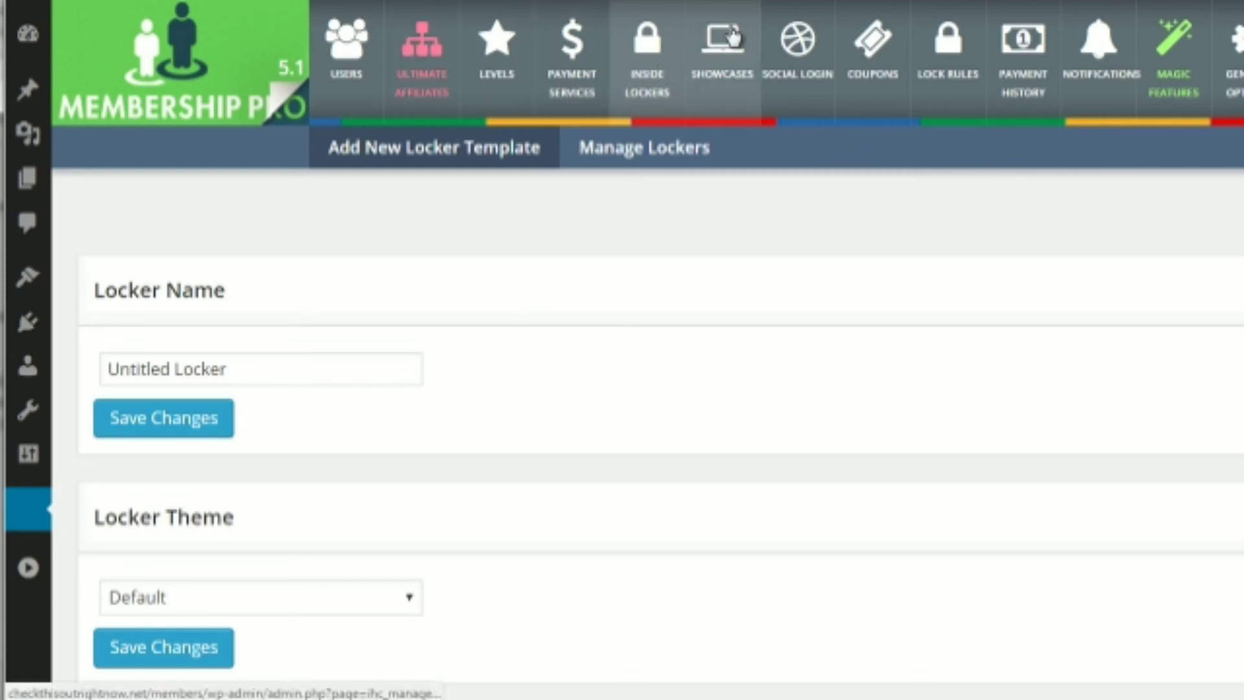
Step: Look over the available front-end showcases and open the social login section
left_click(722, 59)
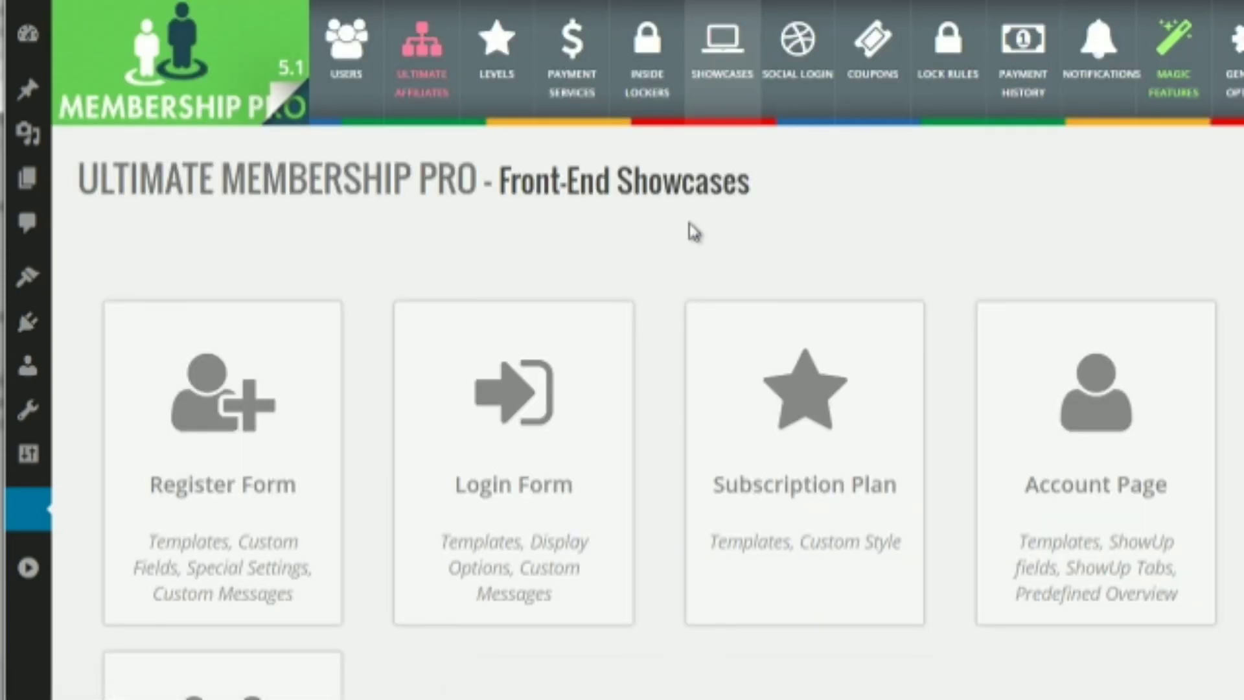
scroll(687, 236, "down", 3)
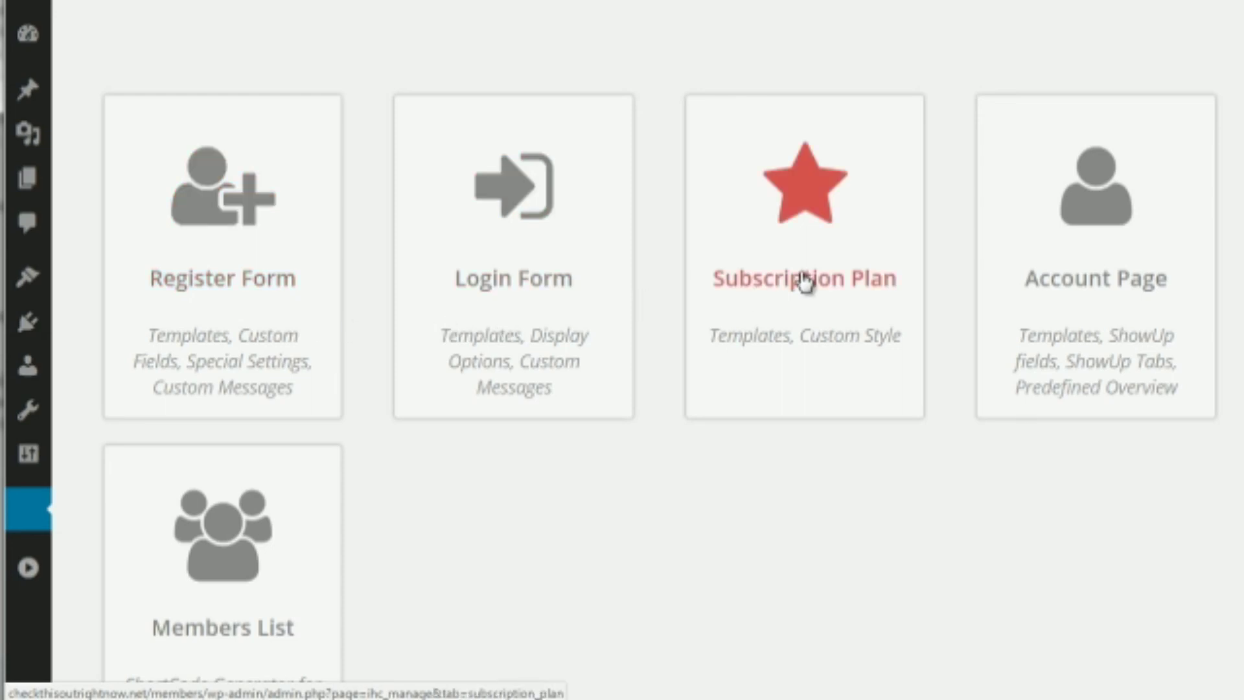
scroll(716, 298, "up", 3)
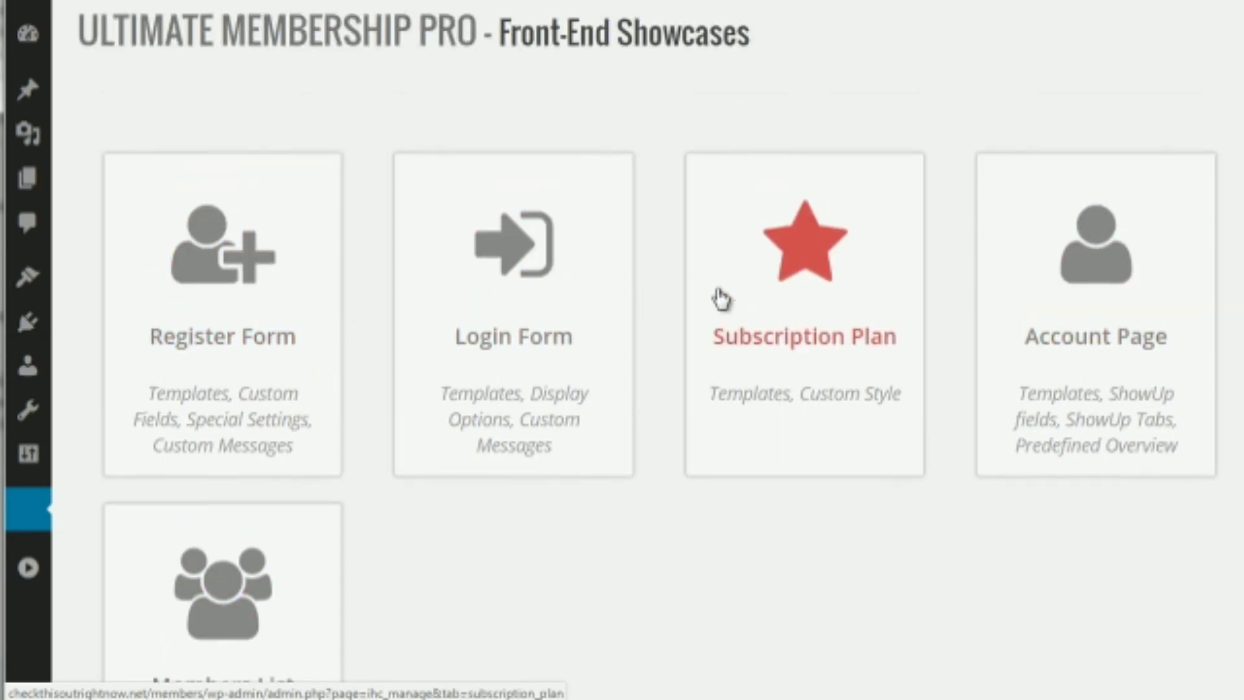
left_click(798, 101)
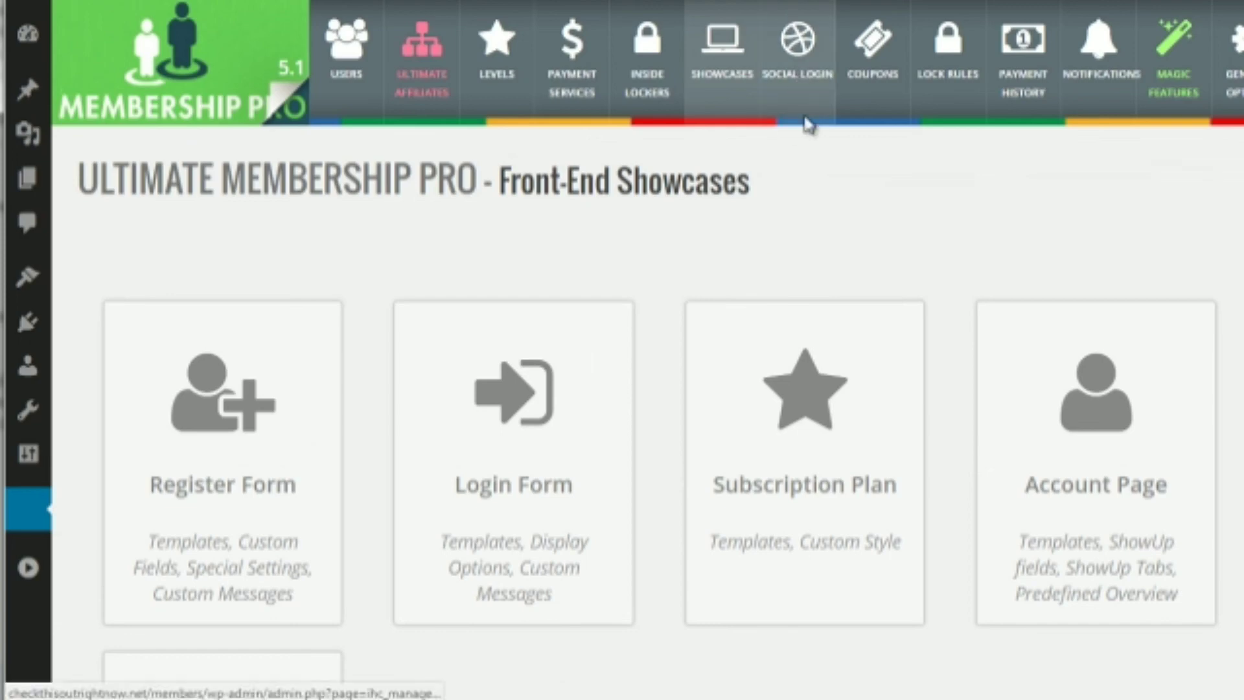
Step: Open the Facebook social login settings and look over the activation option and the Application ID and Application Secret fields
scroll(639, 286, "down", 2)
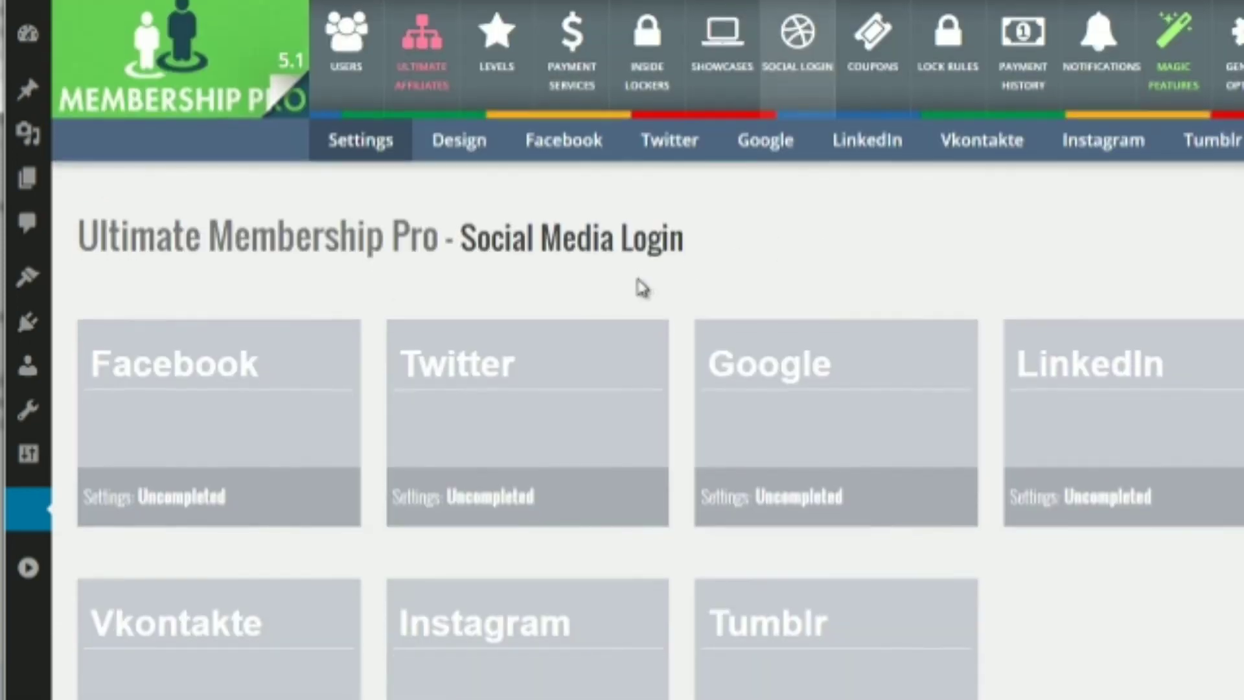
left_click(258, 303)
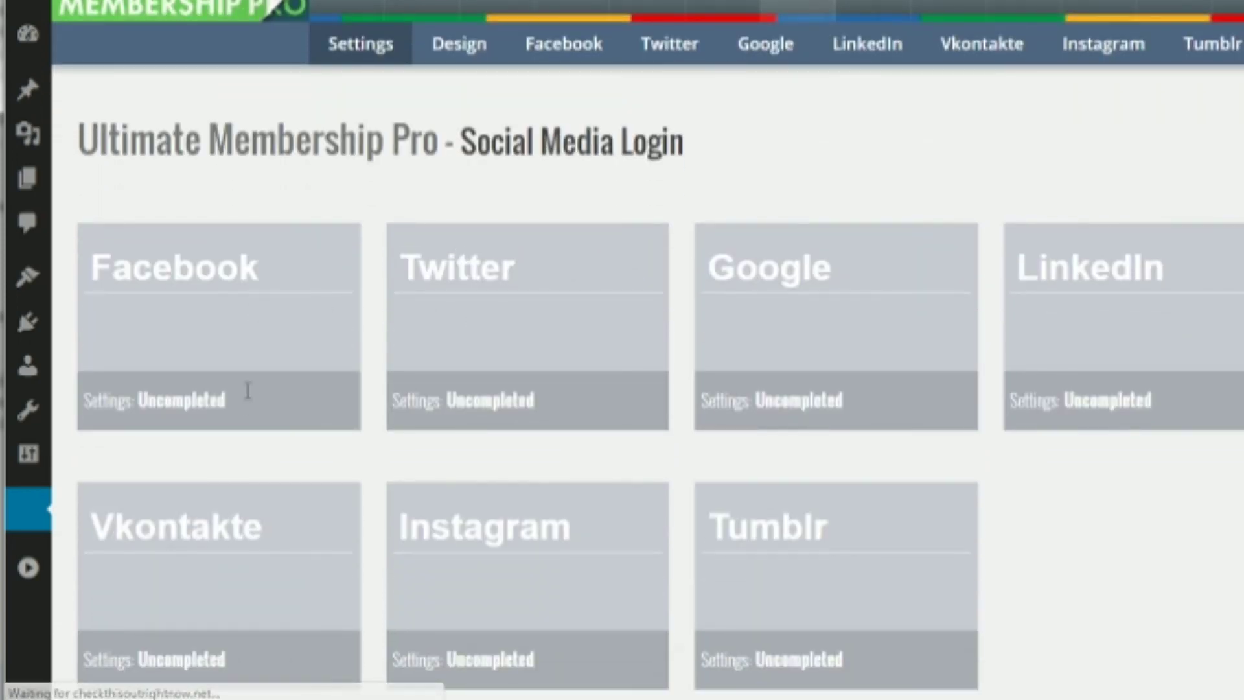
scroll(355, 386, "down", 7)
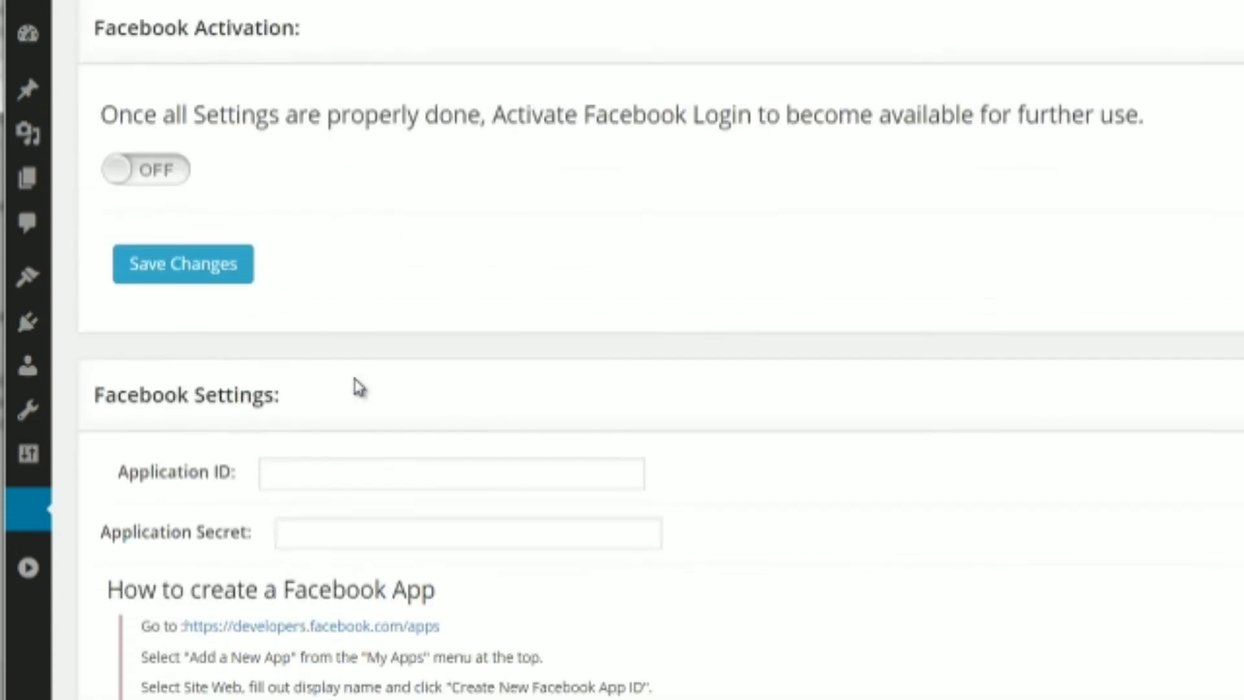
left_click(292, 278)
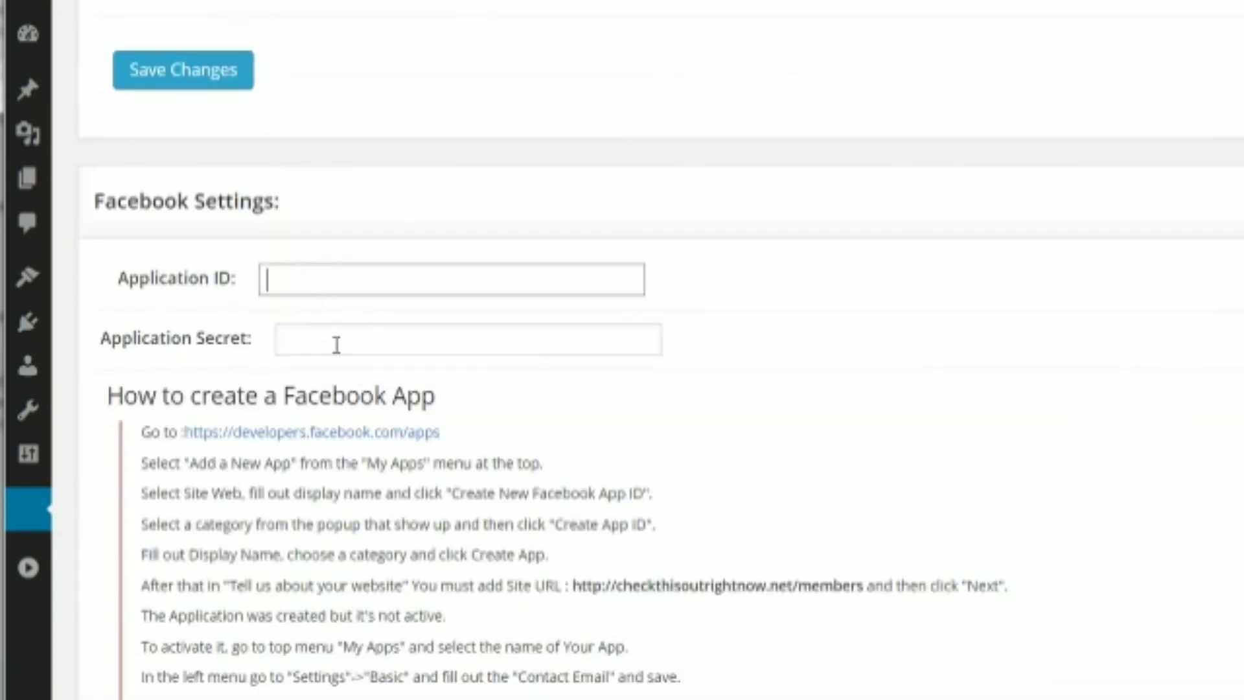
left_click(339, 344)
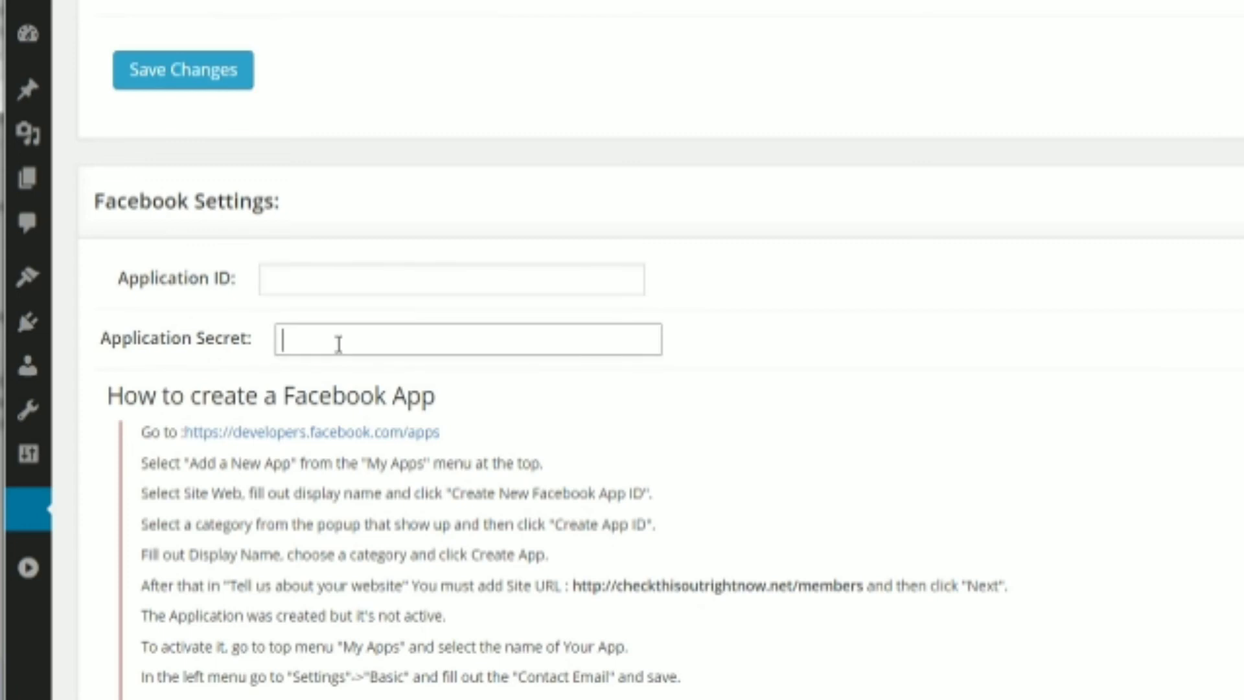
Step: Read through the instructions for creating a Facebook app and compare them with the Application ID and Application Secret fields
scroll(339, 347, "down", 2)
scroll(340, 347, "down", 1)
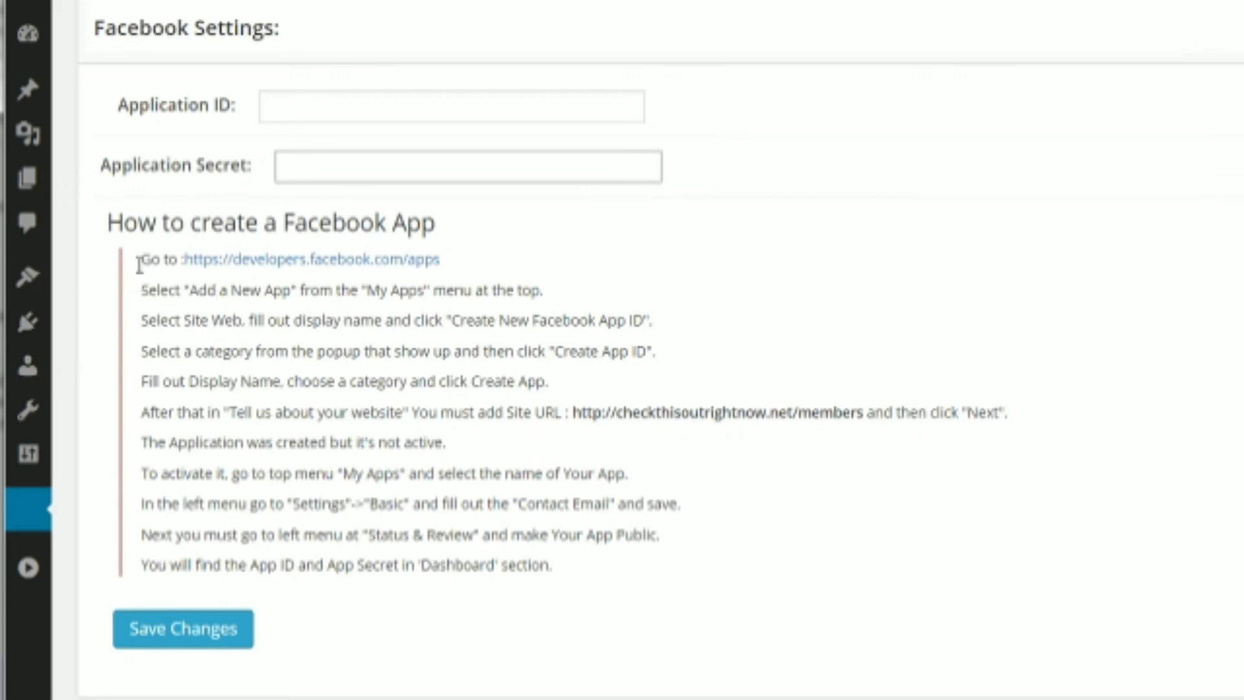
left_click_drag(140, 260, 577, 578)
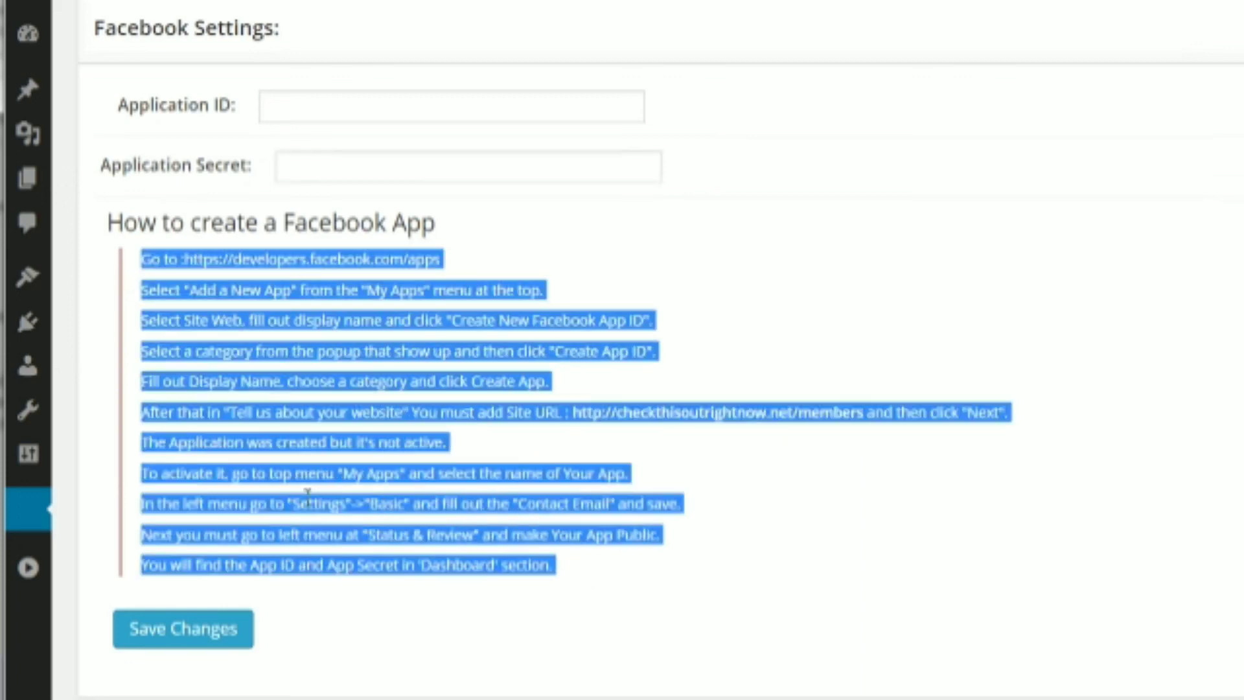
left_click(371, 378)
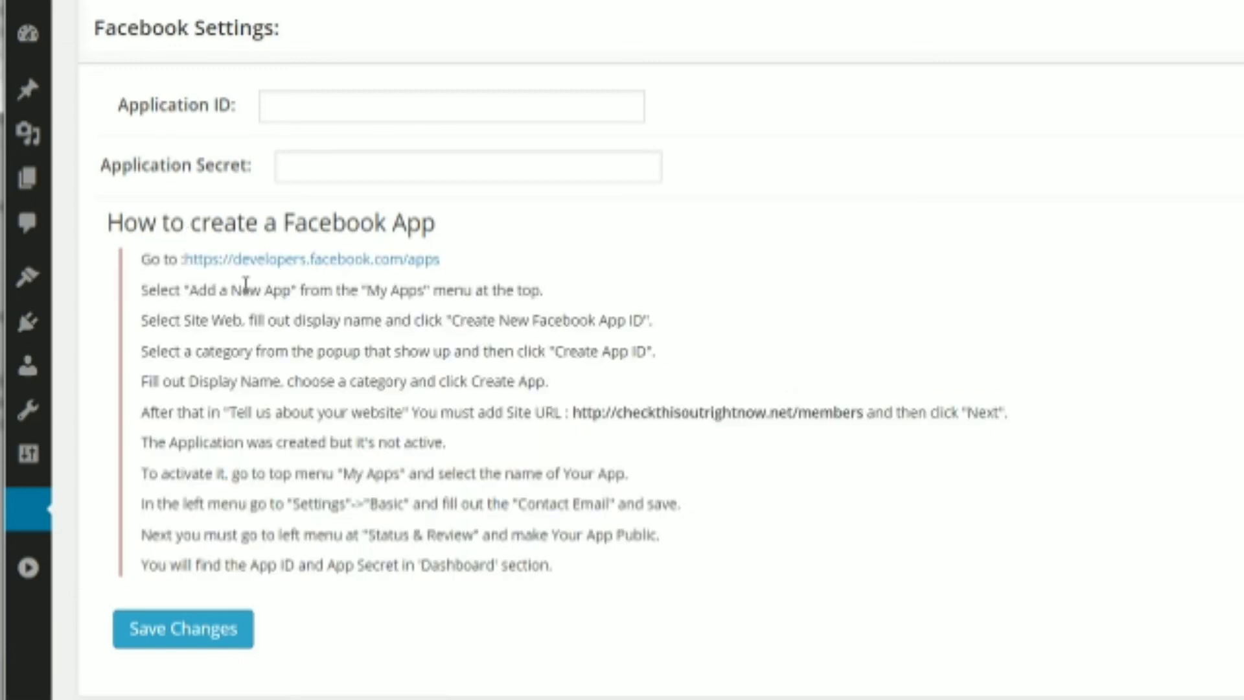
scroll(519, 523, "up", 3)
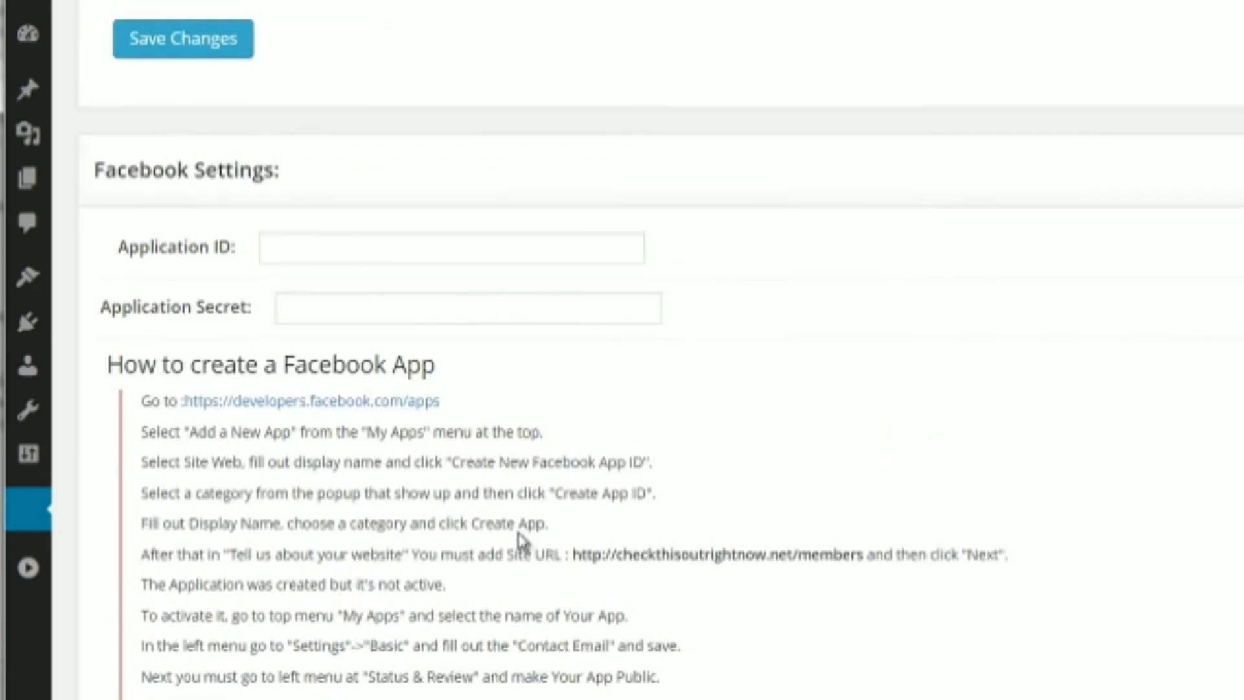
left_click(468, 289)
left_click(460, 337)
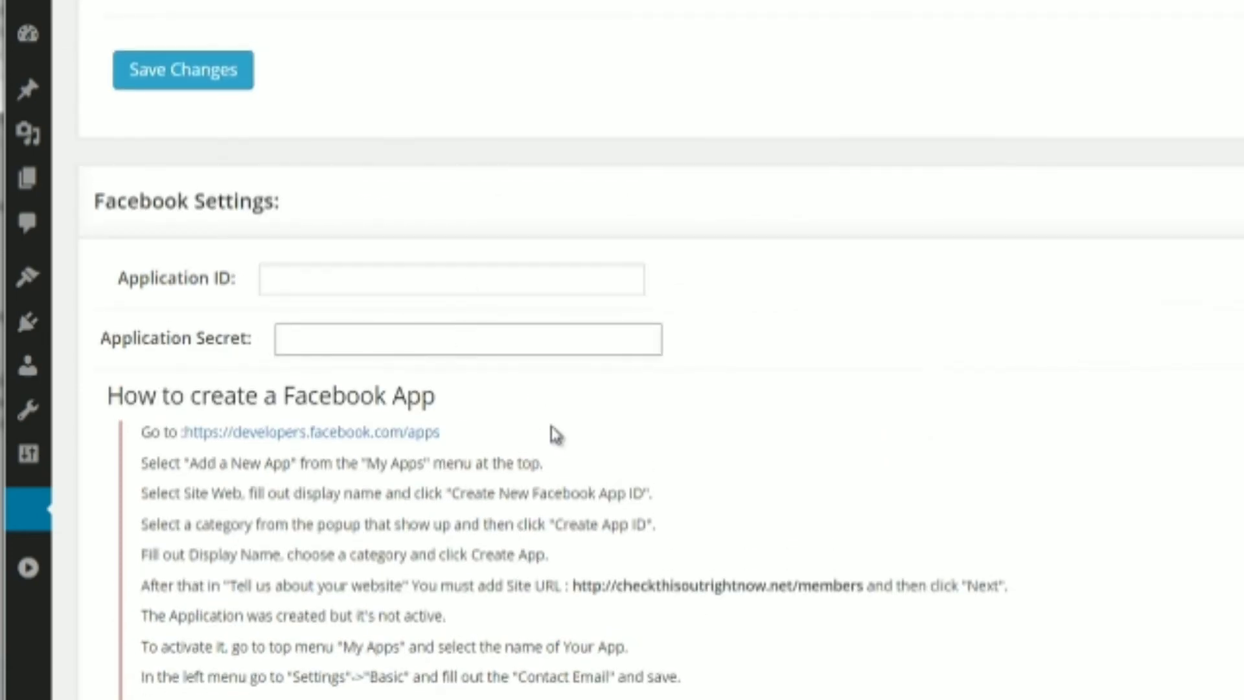
scroll(554, 425, "up", 2)
scroll(554, 425, "up", 6)
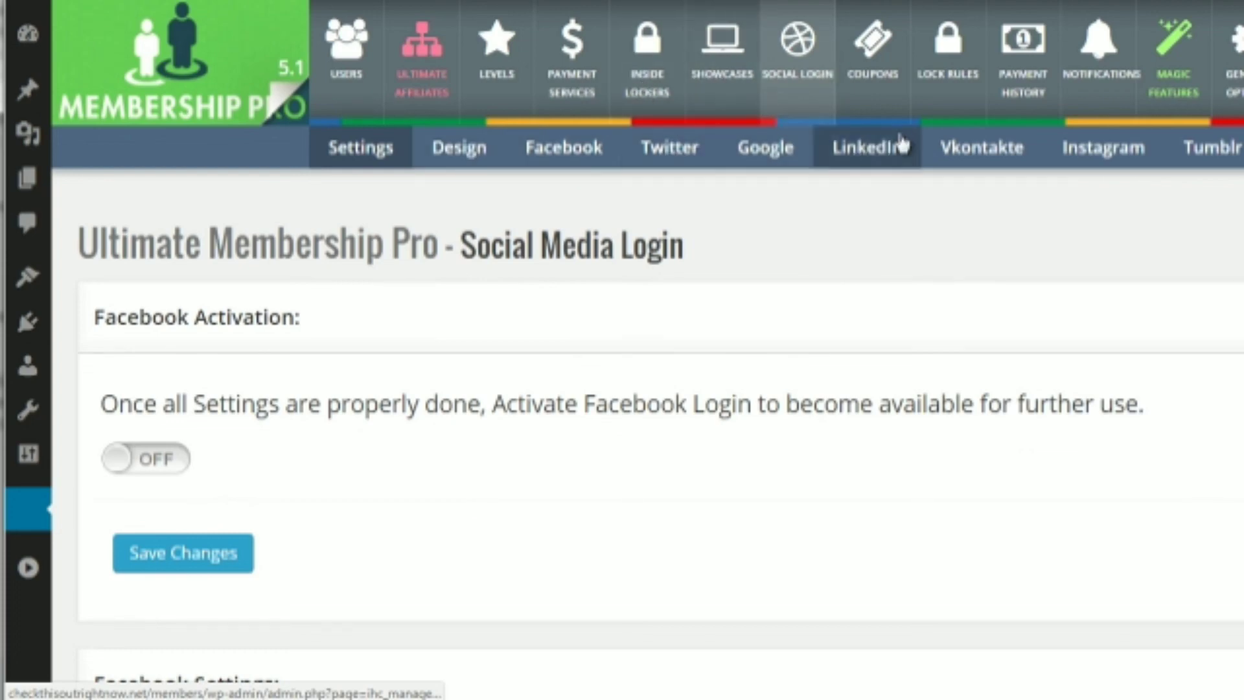
Step: Start a new single membership coupon and generate a random code for it, leaving the description empty
left_click(891, 65)
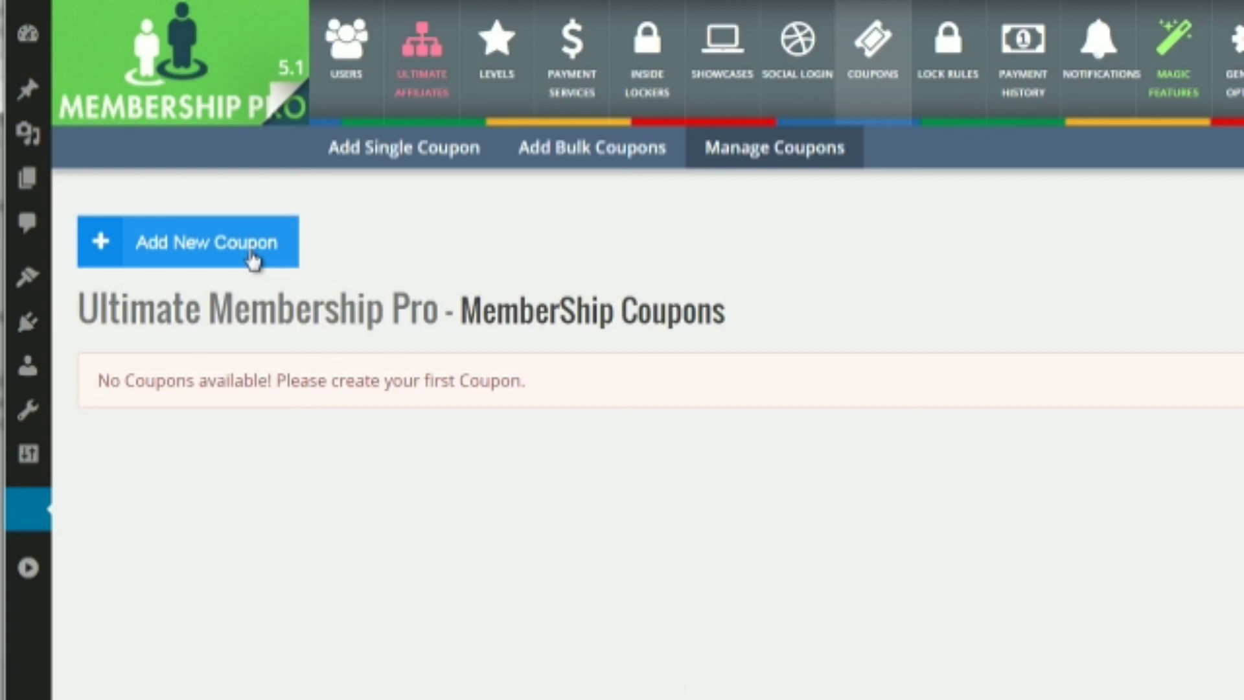
left_click(253, 261)
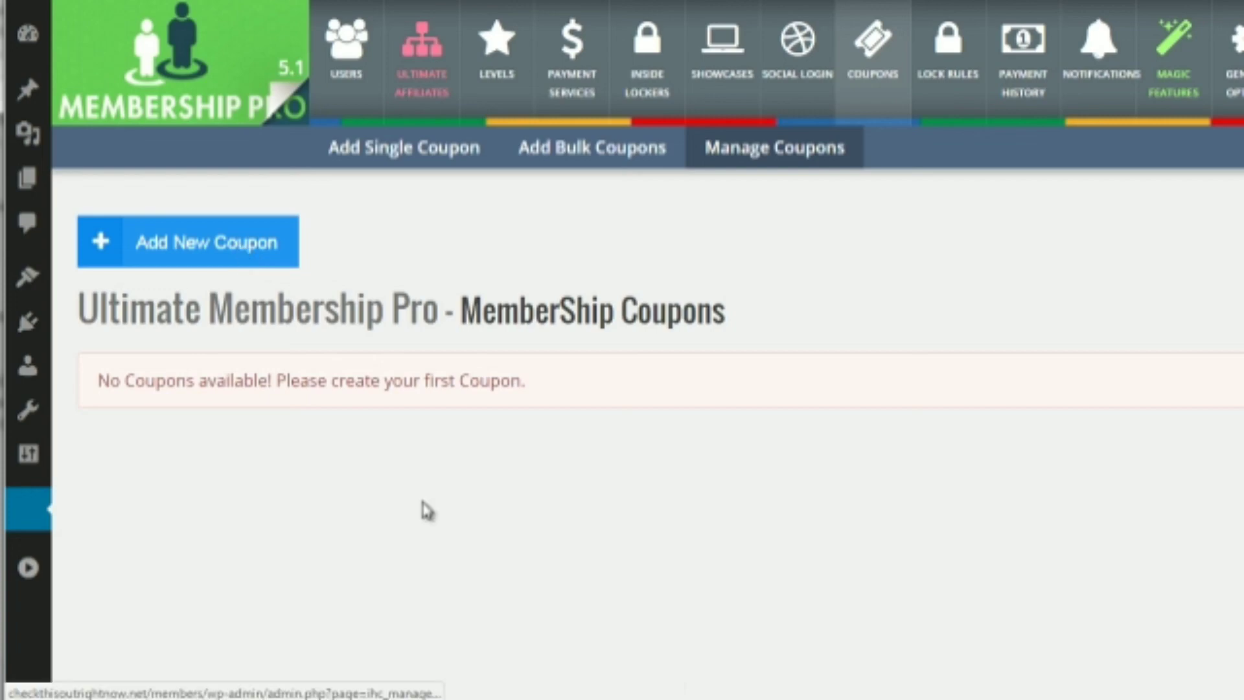
scroll(666, 447, "down", 4)
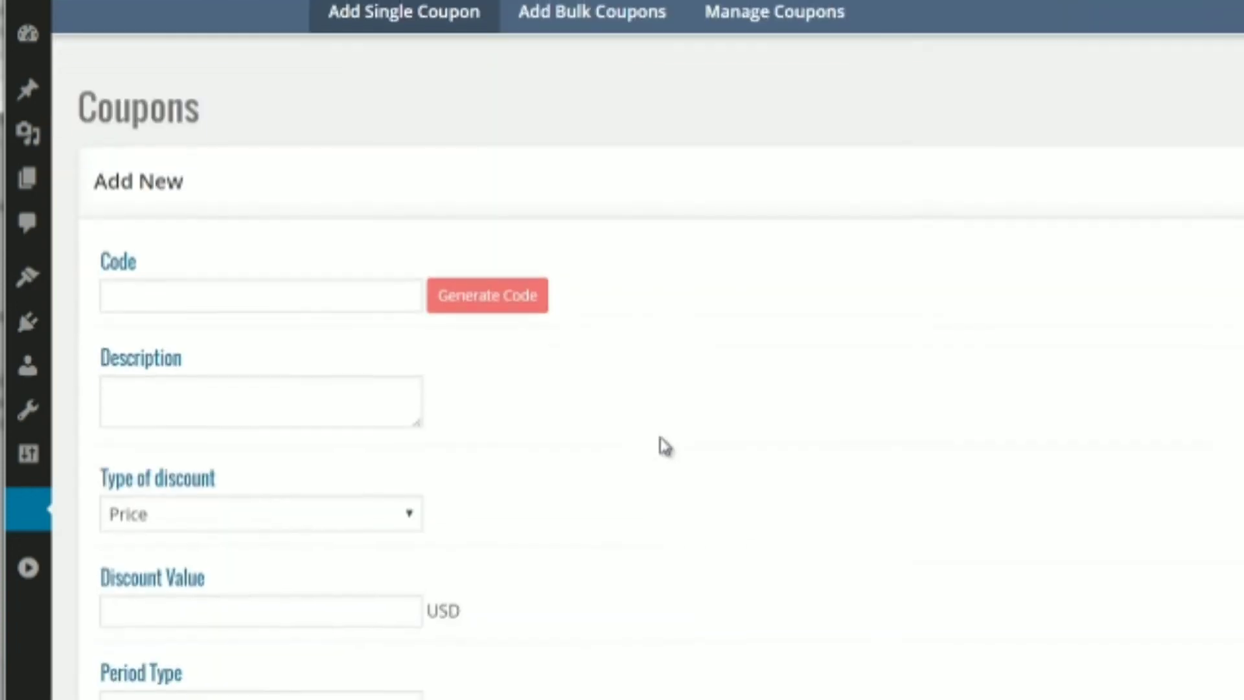
left_click(486, 191)
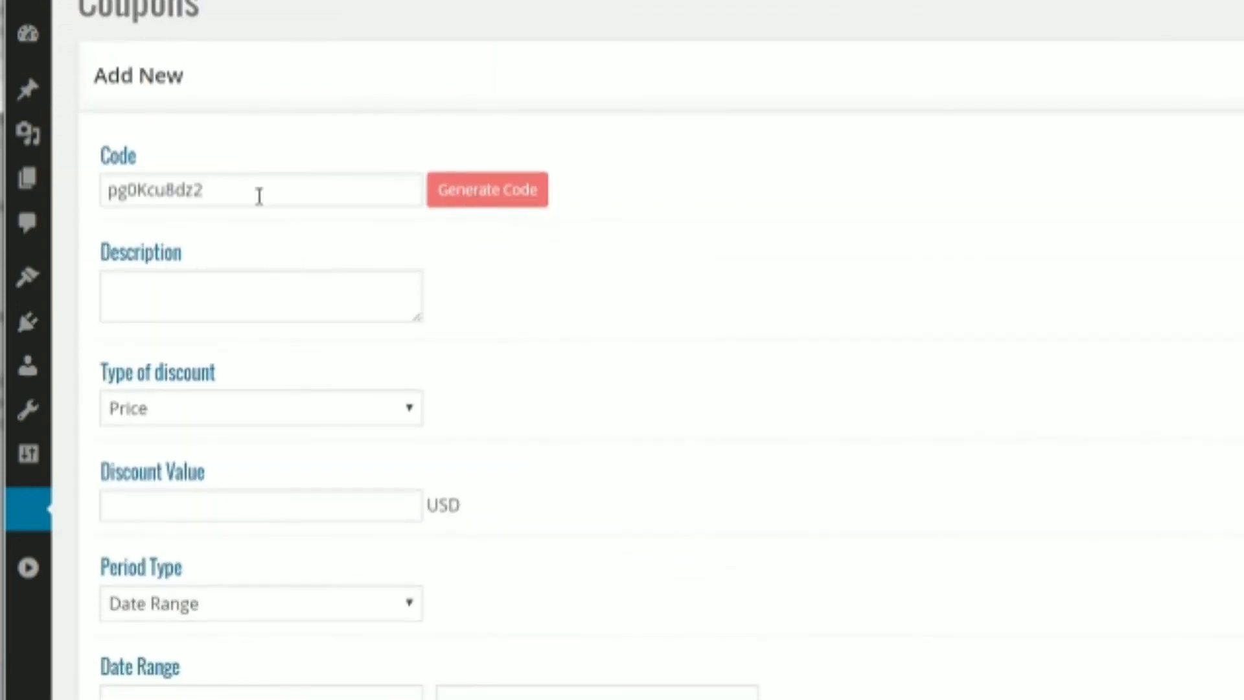
left_click_drag(259, 195, 97, 195)
left_click(290, 279)
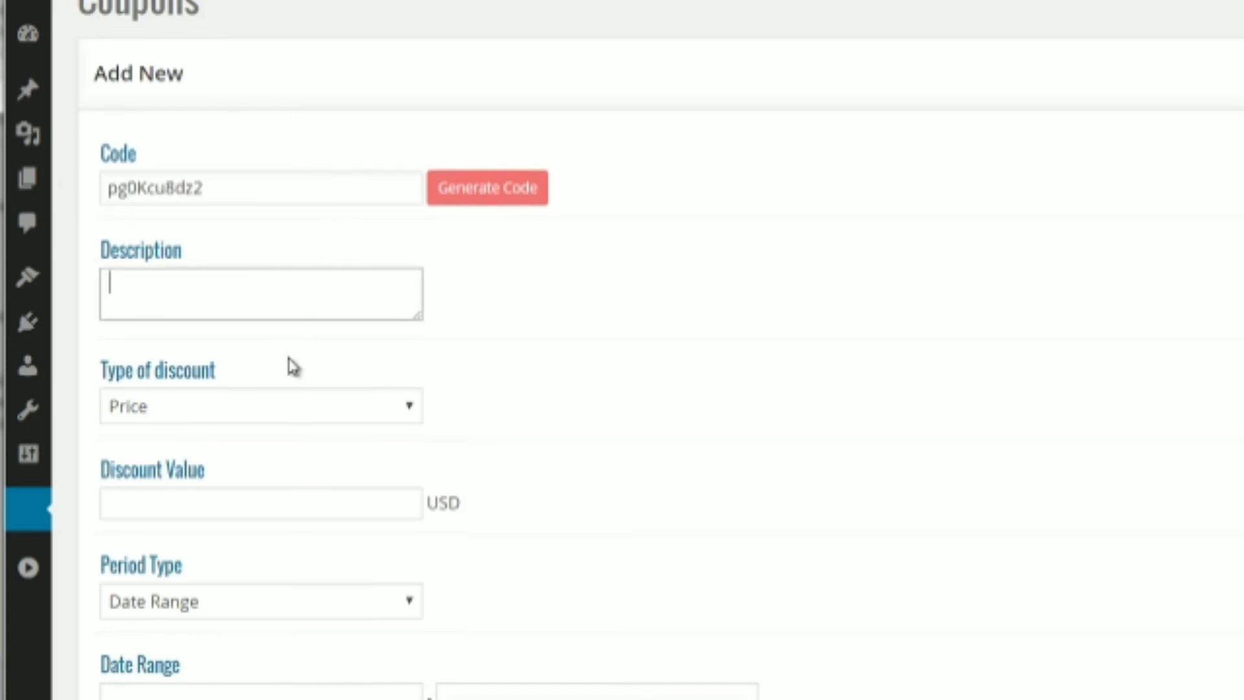
Step: Examine the discount types offered for the coupon and its discount value field
scroll(290, 363, "down", 2)
left_click(205, 310)
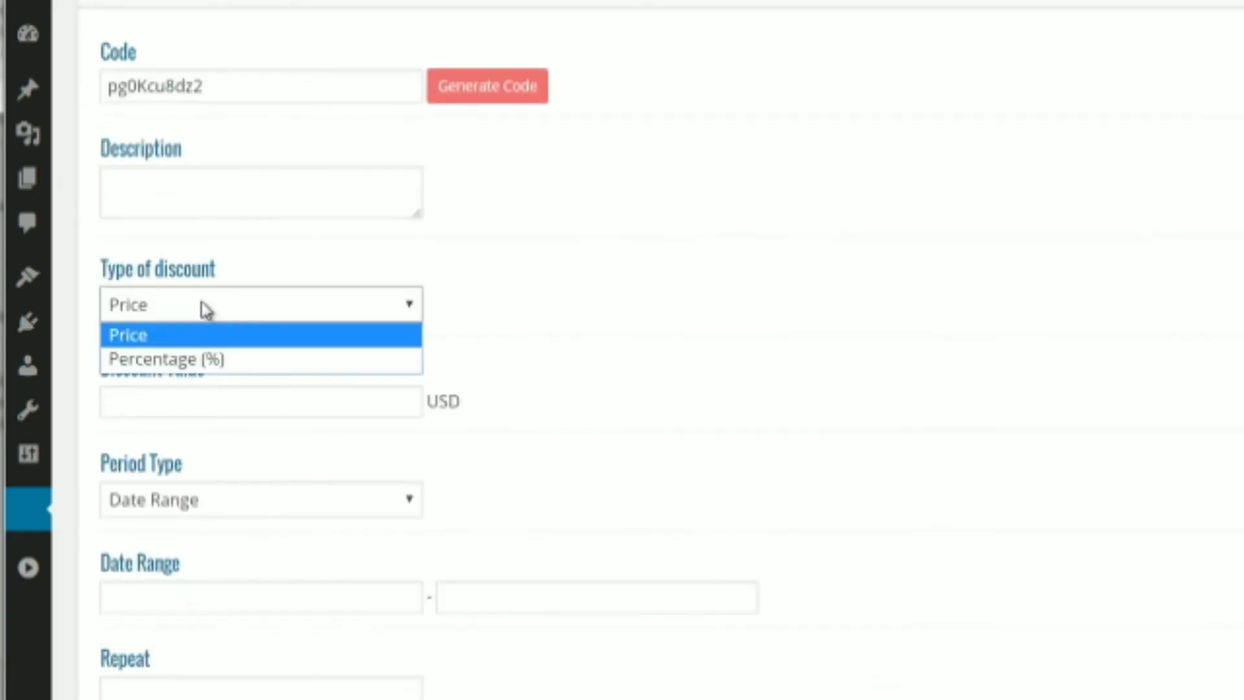
left_click(220, 400)
scroll(222, 398, "down", 3)
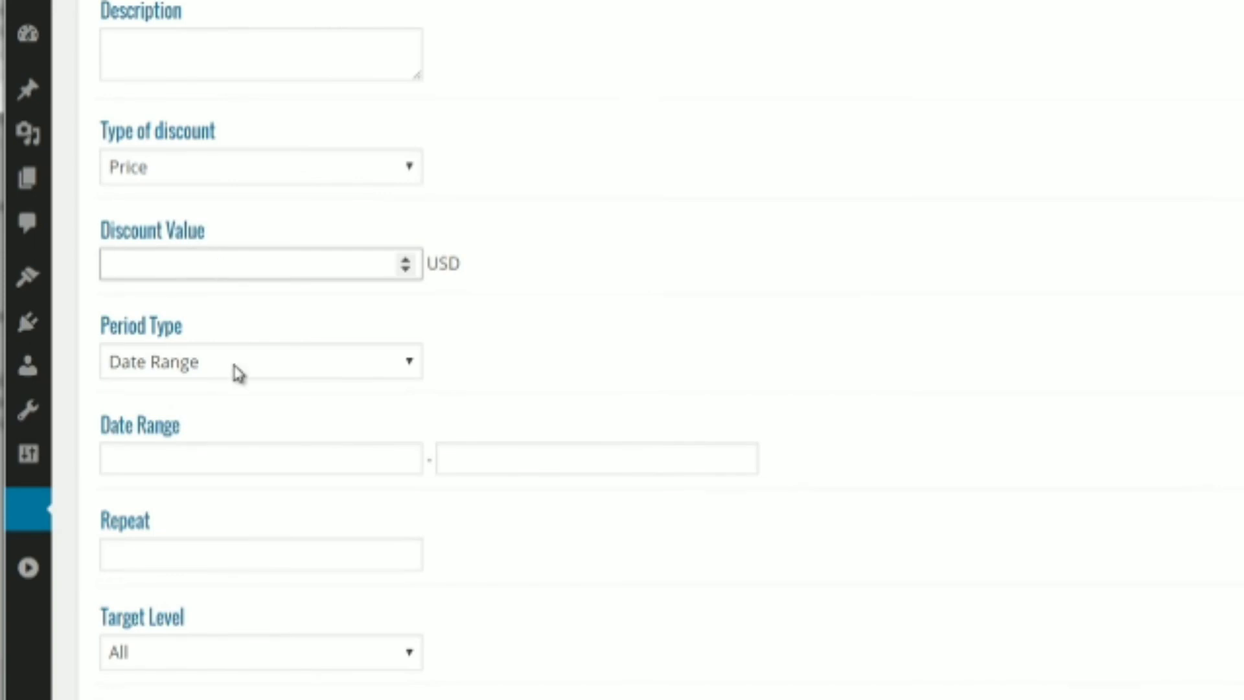
scroll(237, 370, "down", 2)
Step: Try the Unlimited period type on the coupon, and switch it back to Date Range
left_click(237, 268)
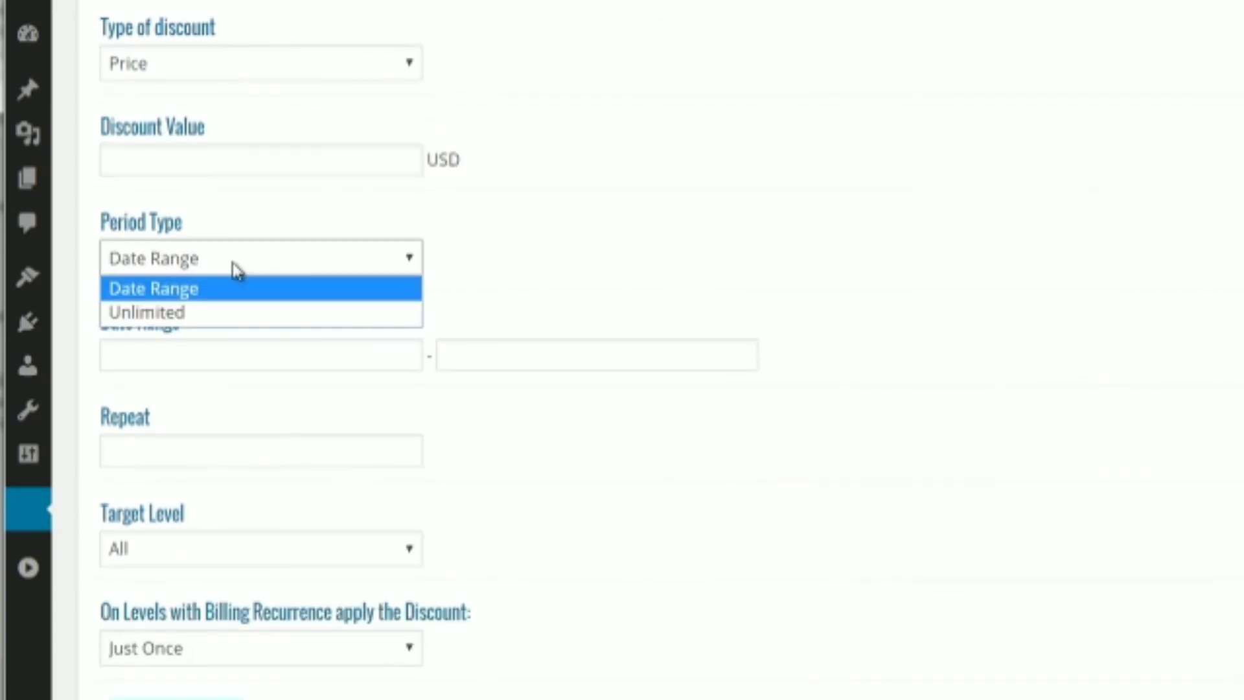
left_click(215, 309)
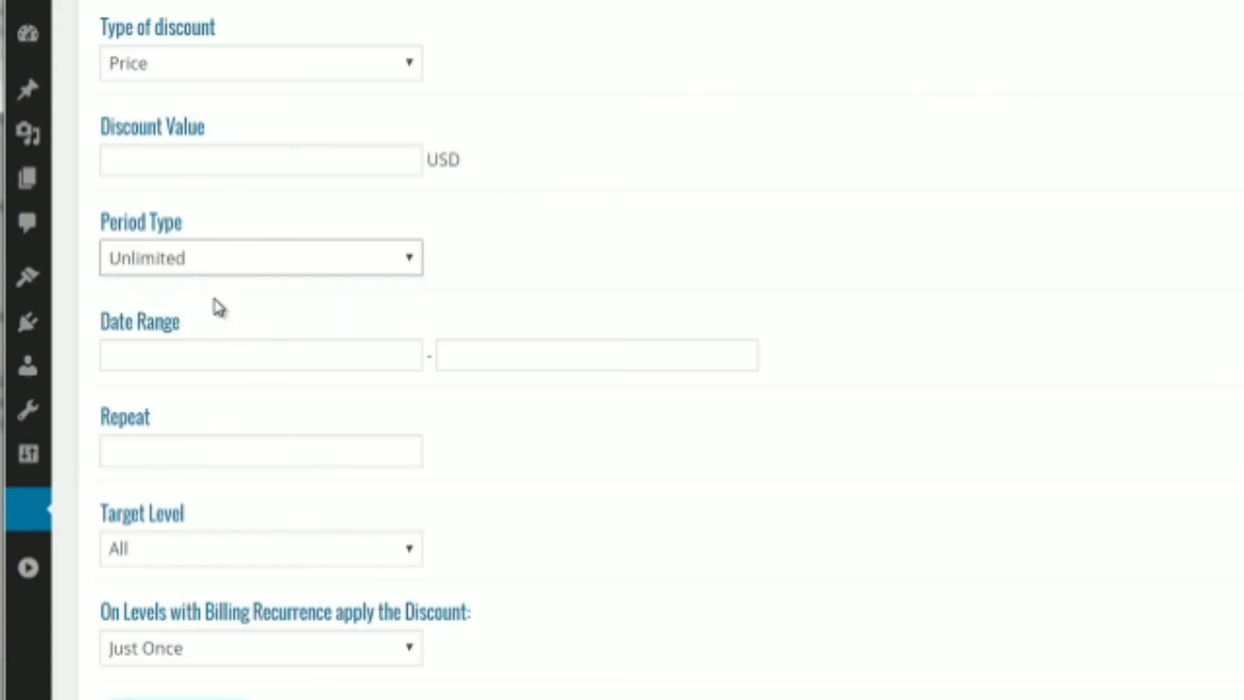
left_click(225, 263)
left_click(222, 285)
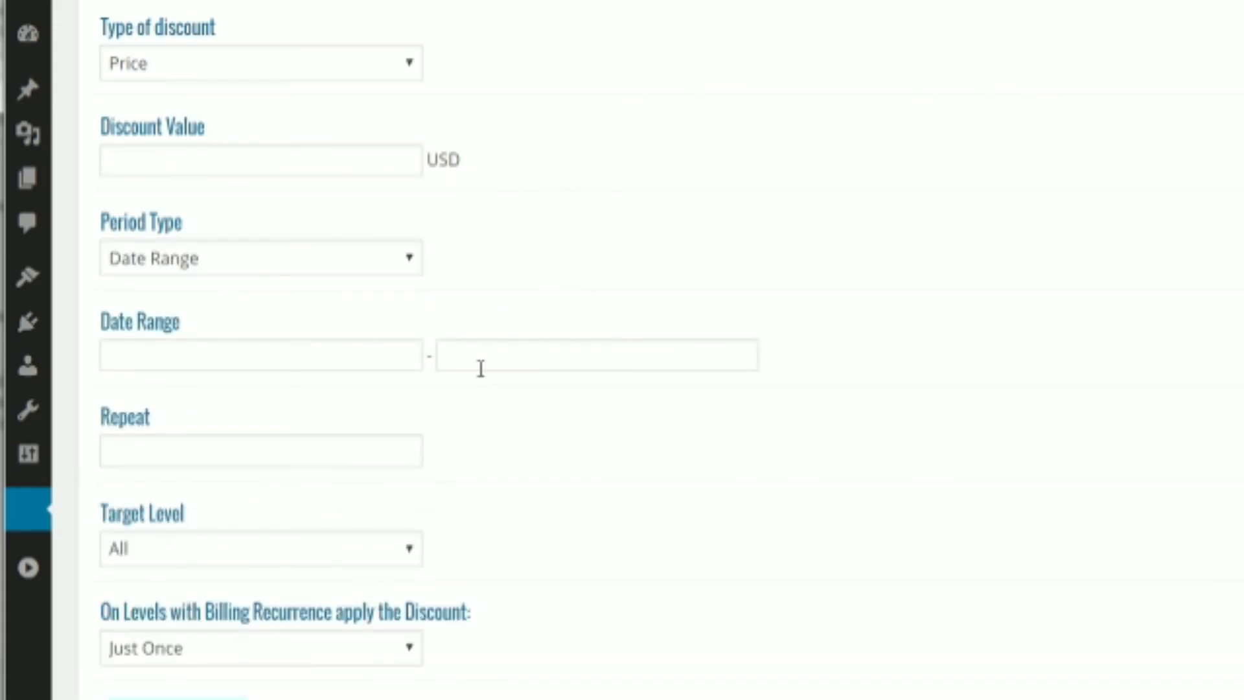
Step: Set the coupon's target level to frontendoffer
scroll(480, 368, "down", 3)
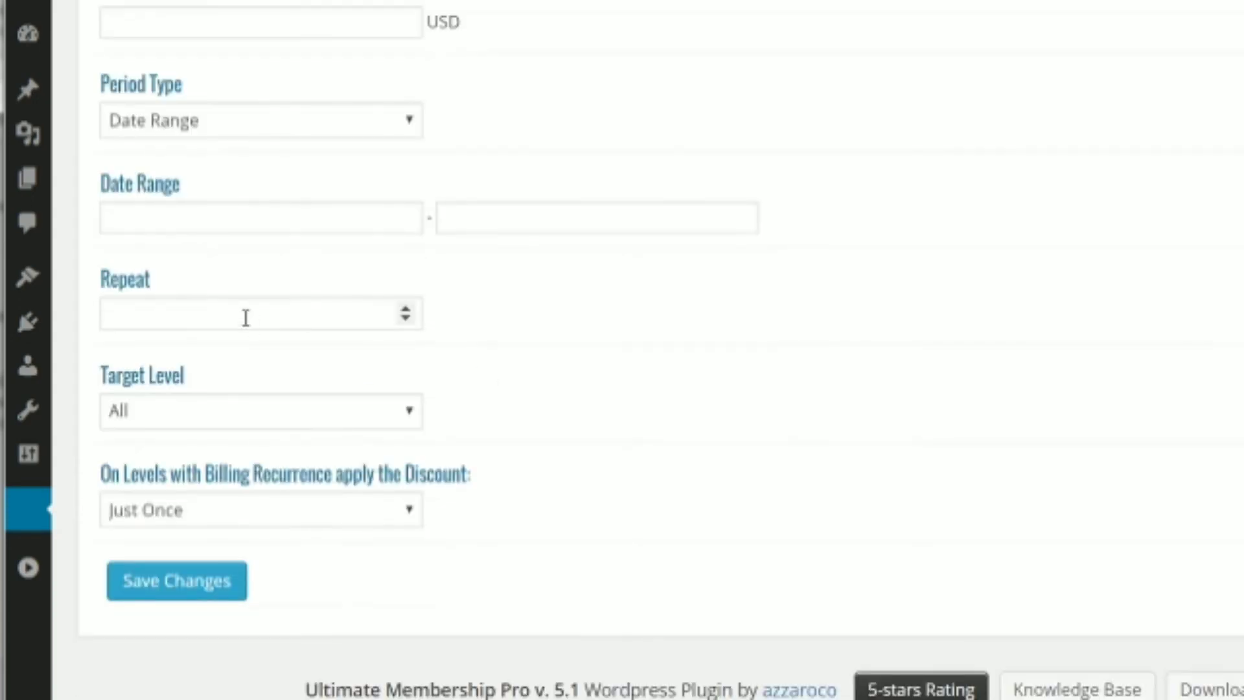
scroll(306, 374, "down", 2)
left_click(303, 350)
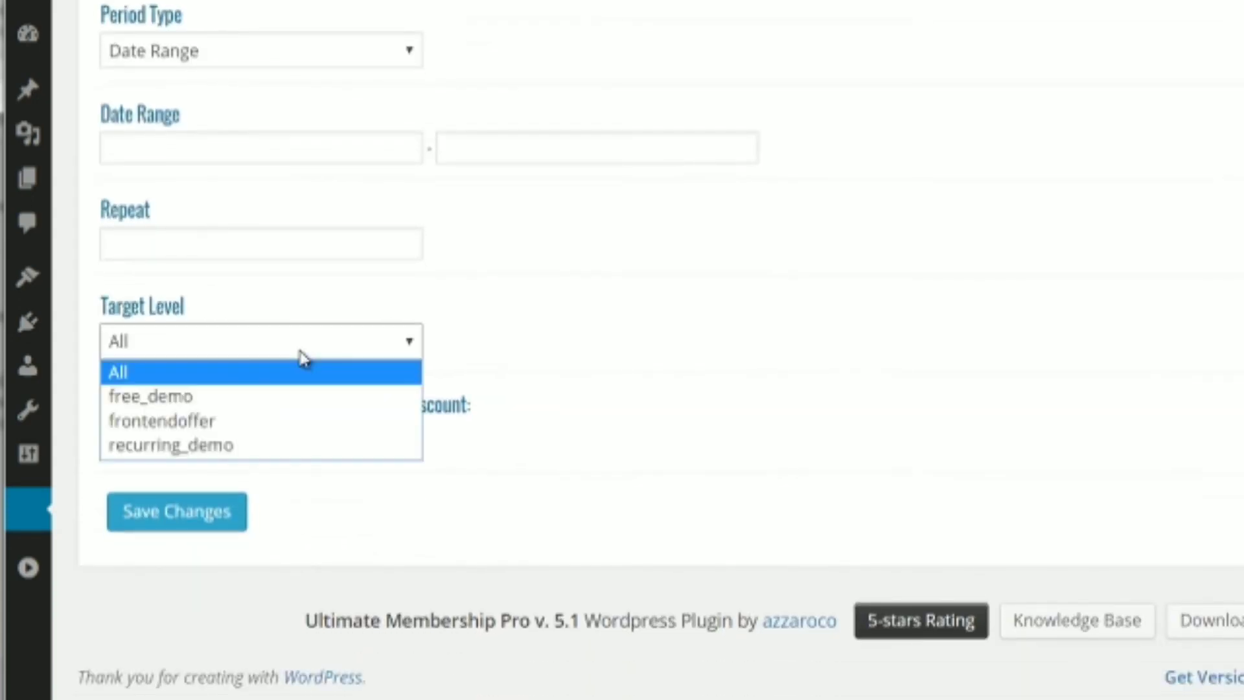
left_click(302, 422)
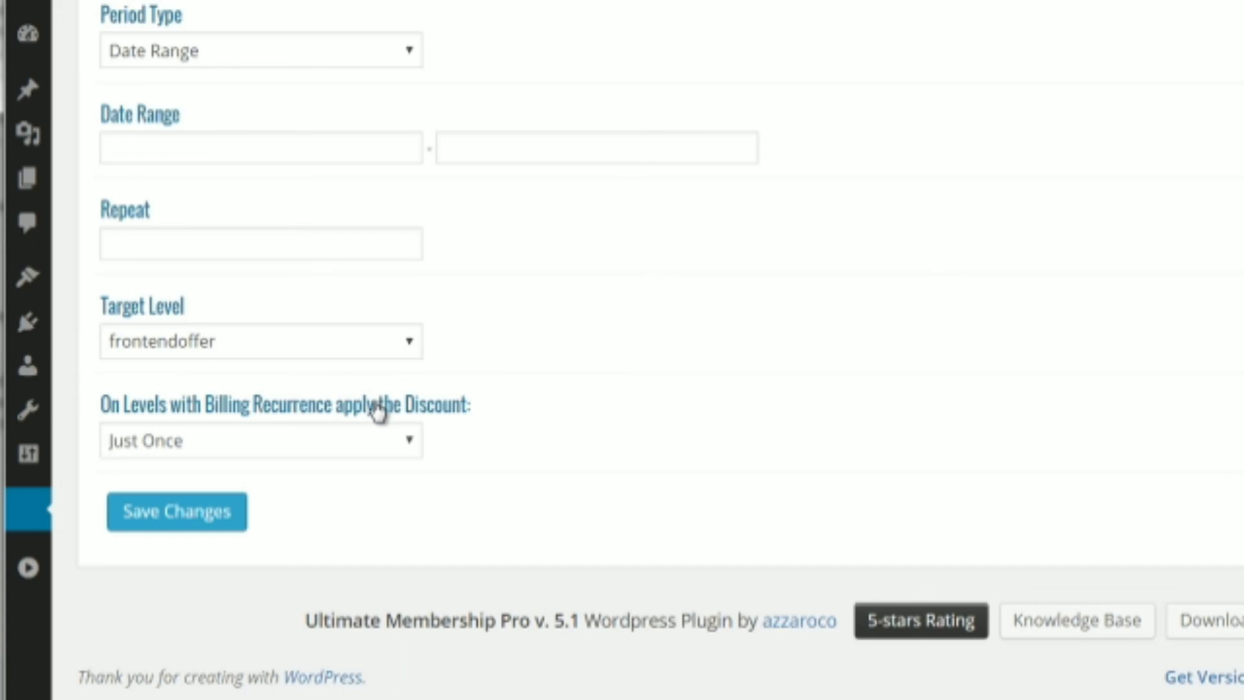
Step: Open the bulk coupon form and examine its code prefix, length, number of codes, discount, period and target level settings
scroll(634, 344, "up", 10)
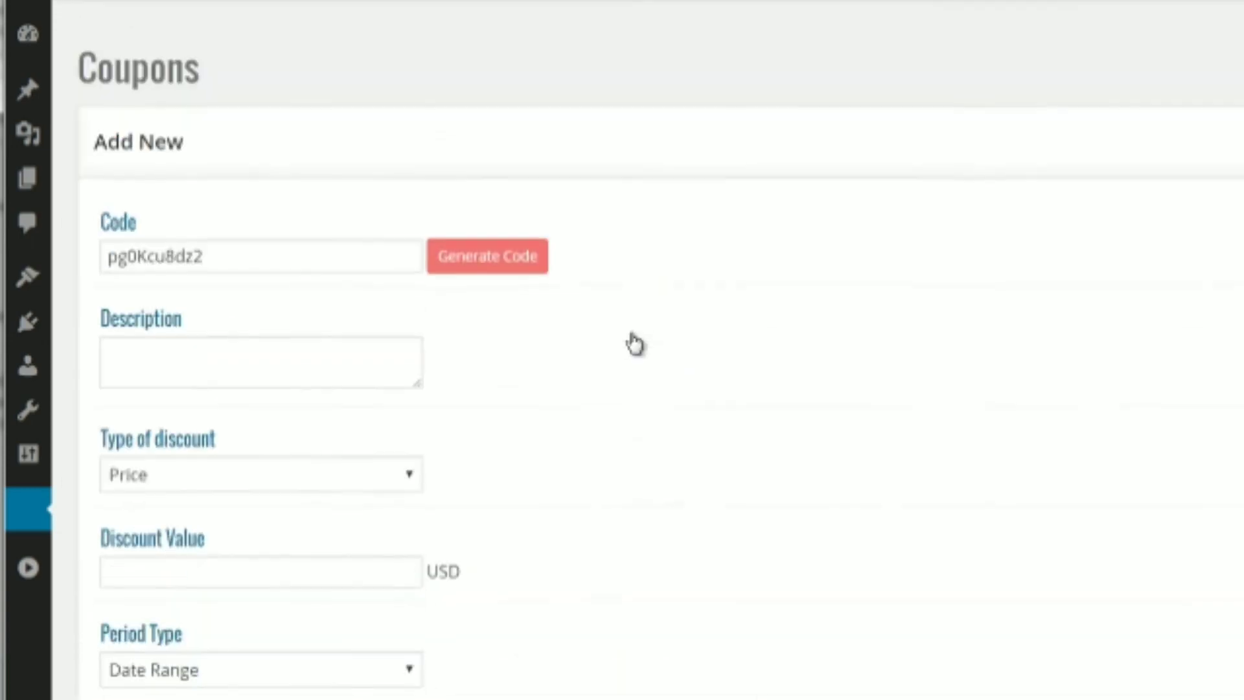
scroll(634, 344, "up", 3)
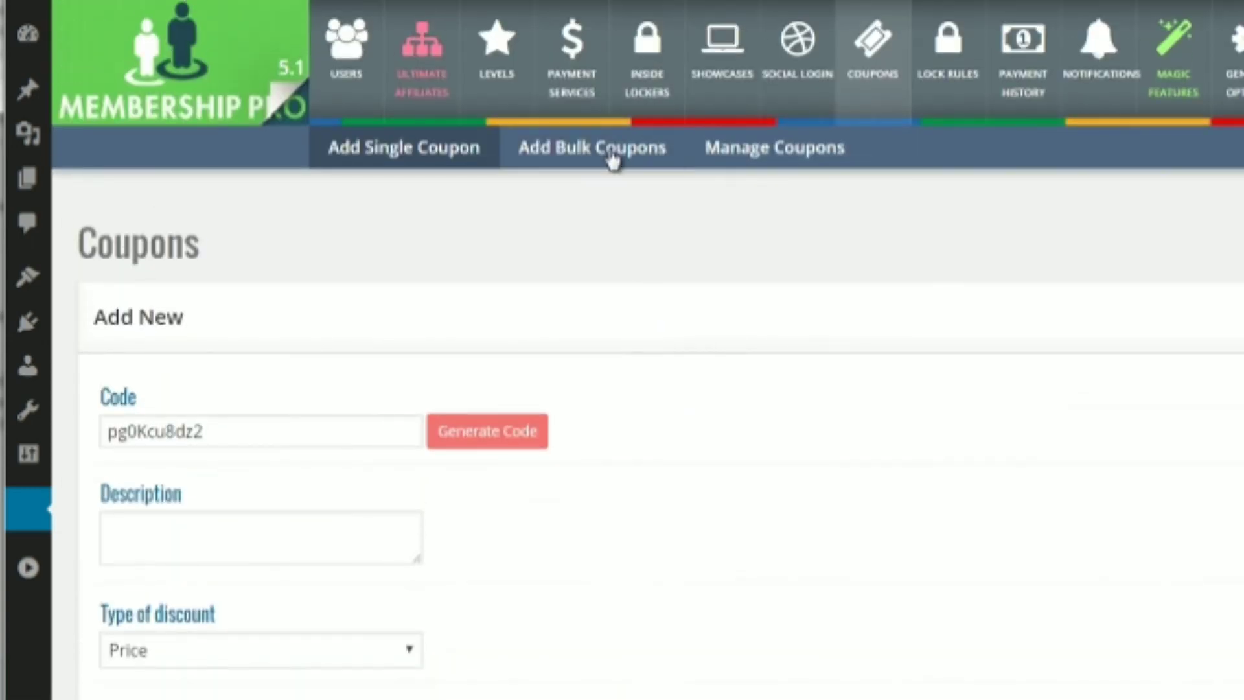
left_click(613, 162)
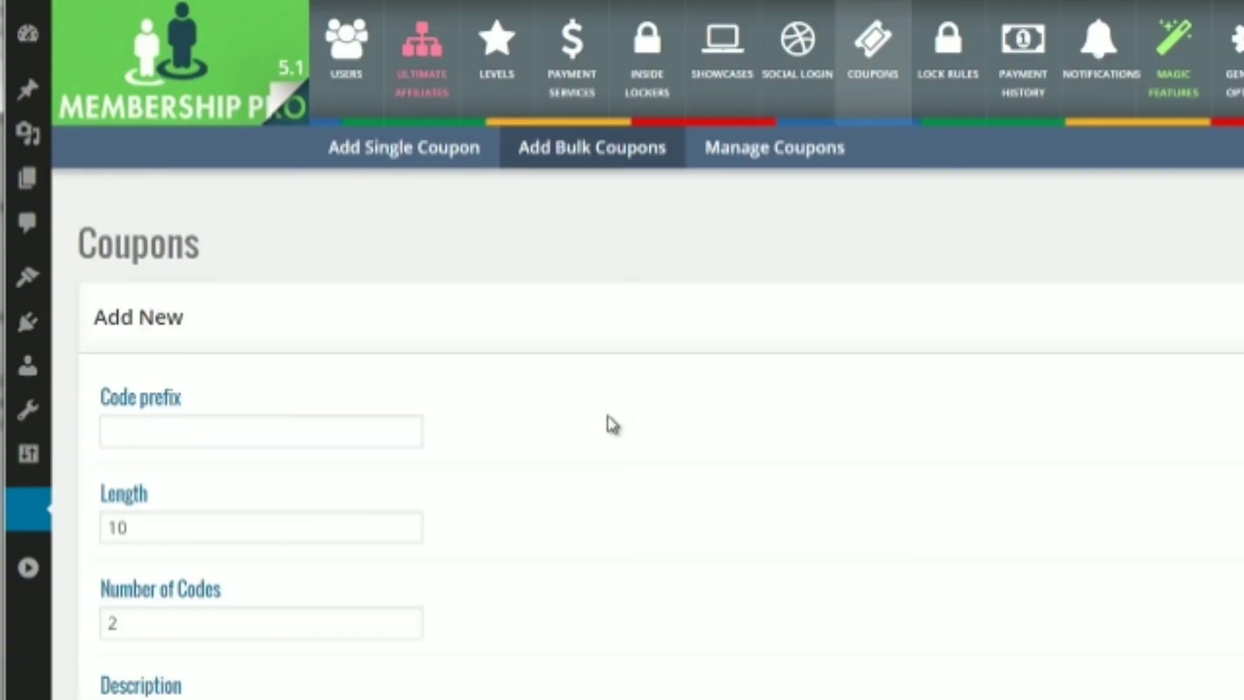
scroll(537, 428, "down", 8)
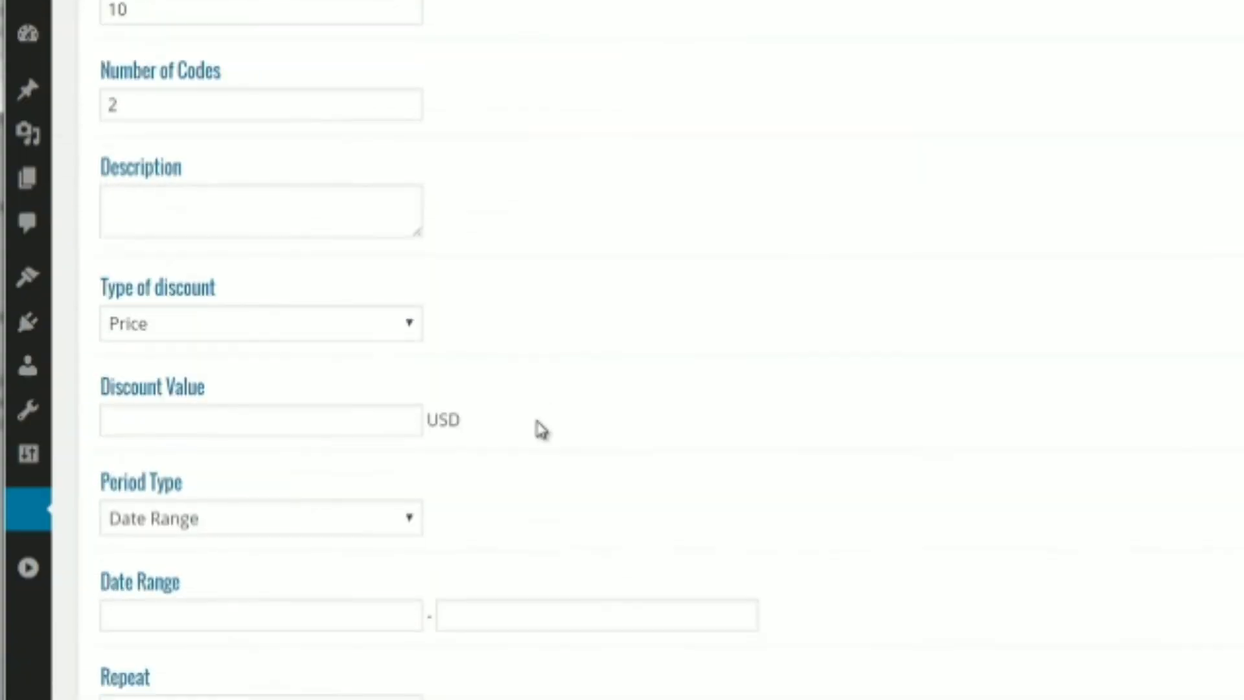
scroll(542, 430, "down", 6)
scroll(1186, 91, "up", 2)
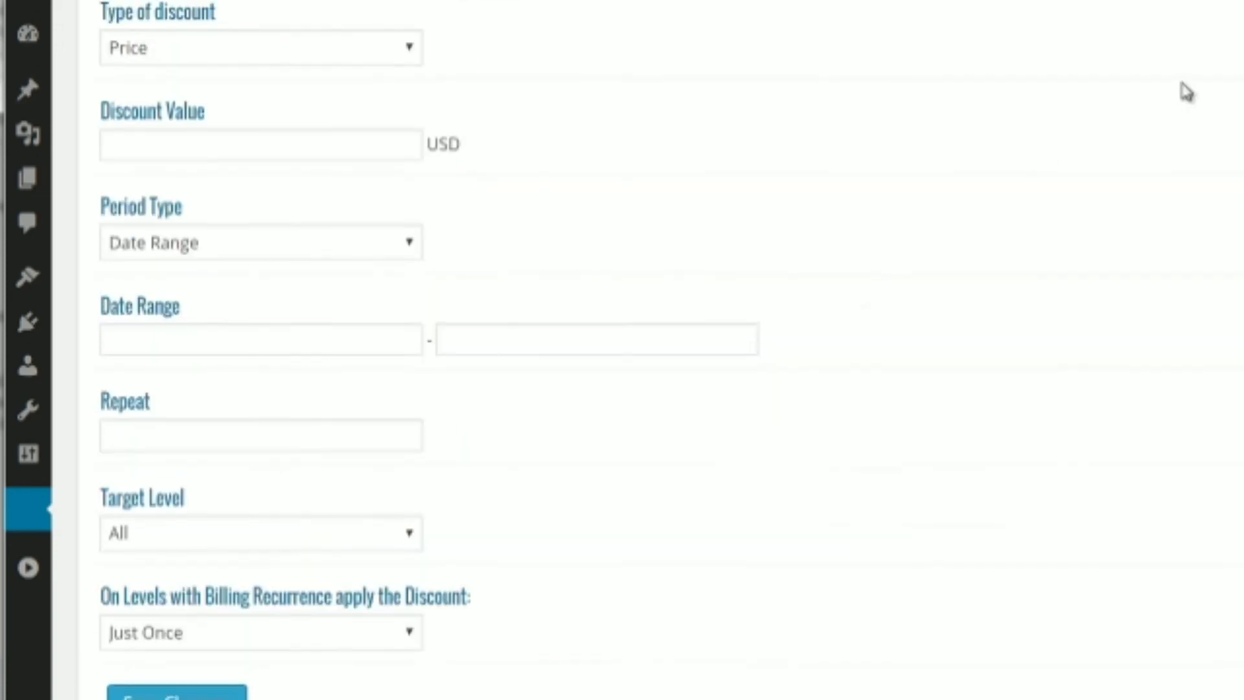
scroll(1111, 131, "up", 10)
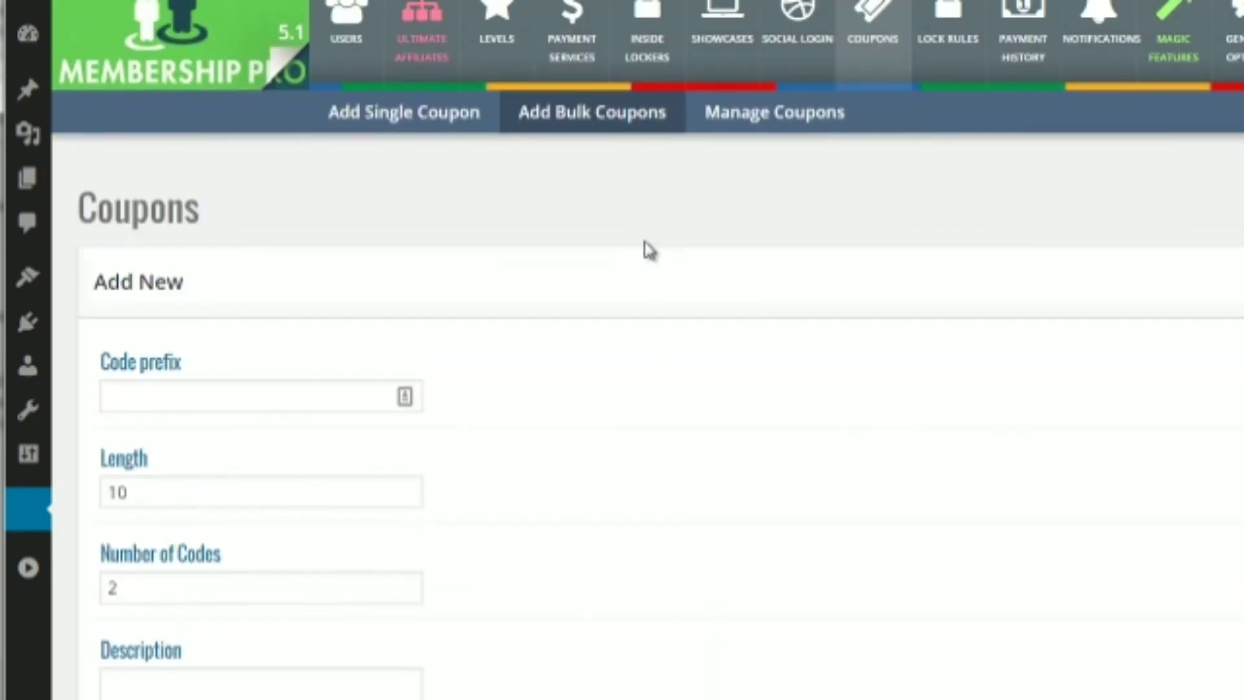
scroll(649, 250, "up", 1)
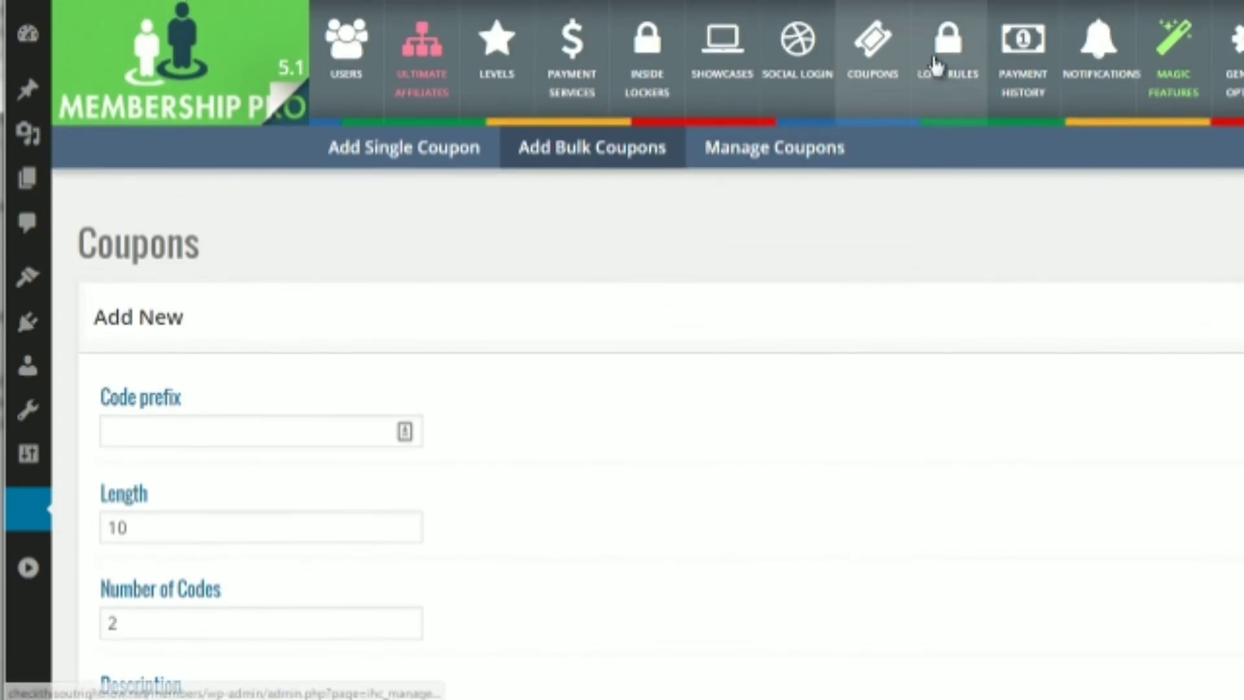
Step: Open the lock rules for all posts and set the post type to block to Posts (post)
left_click(953, 84)
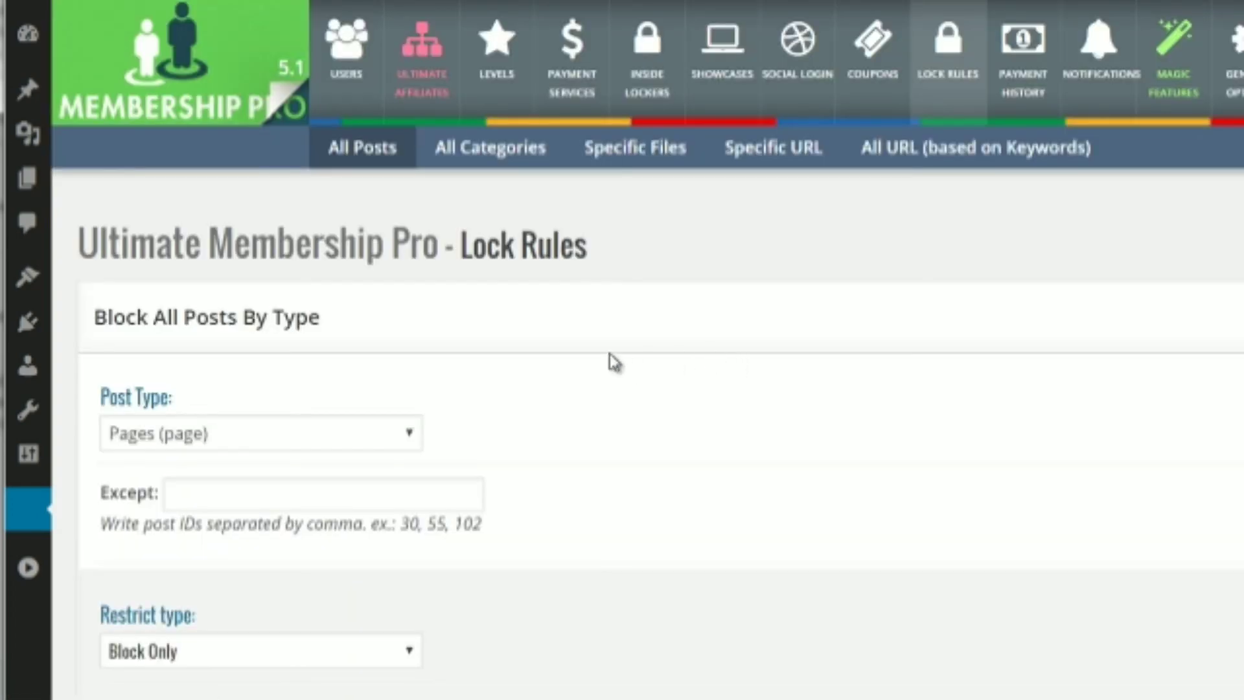
scroll(558, 324, "down", 3)
scroll(561, 326, "down", 1)
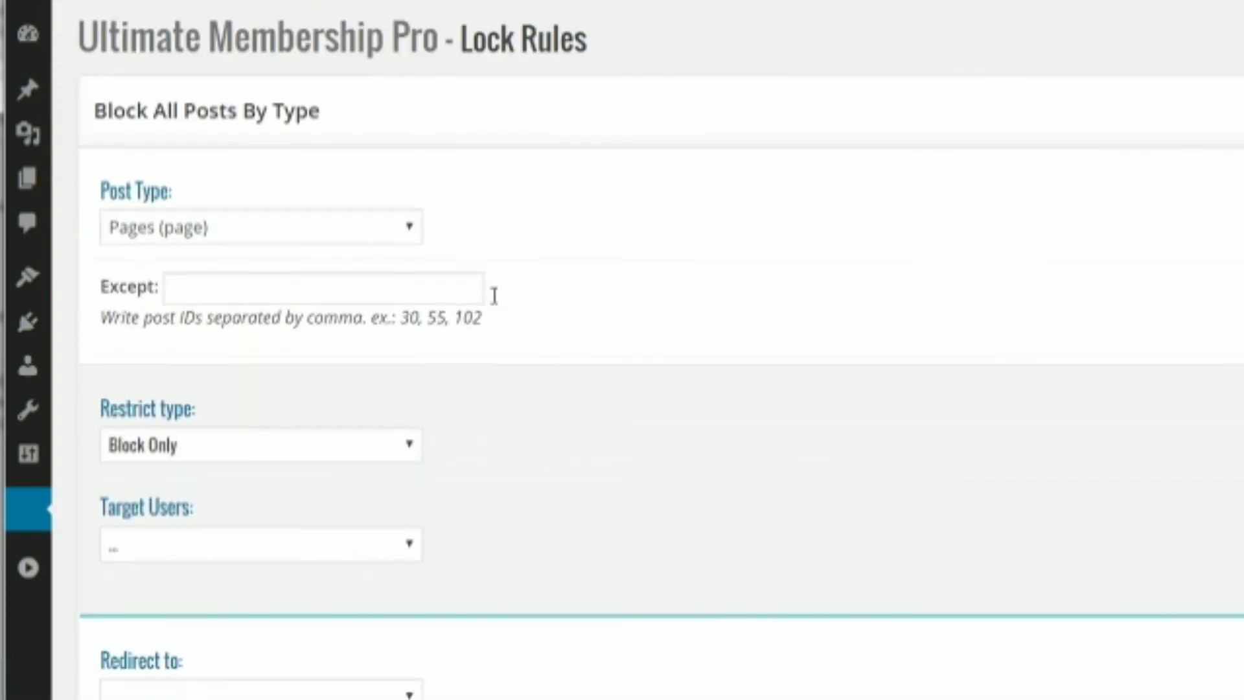
left_click(165, 225)
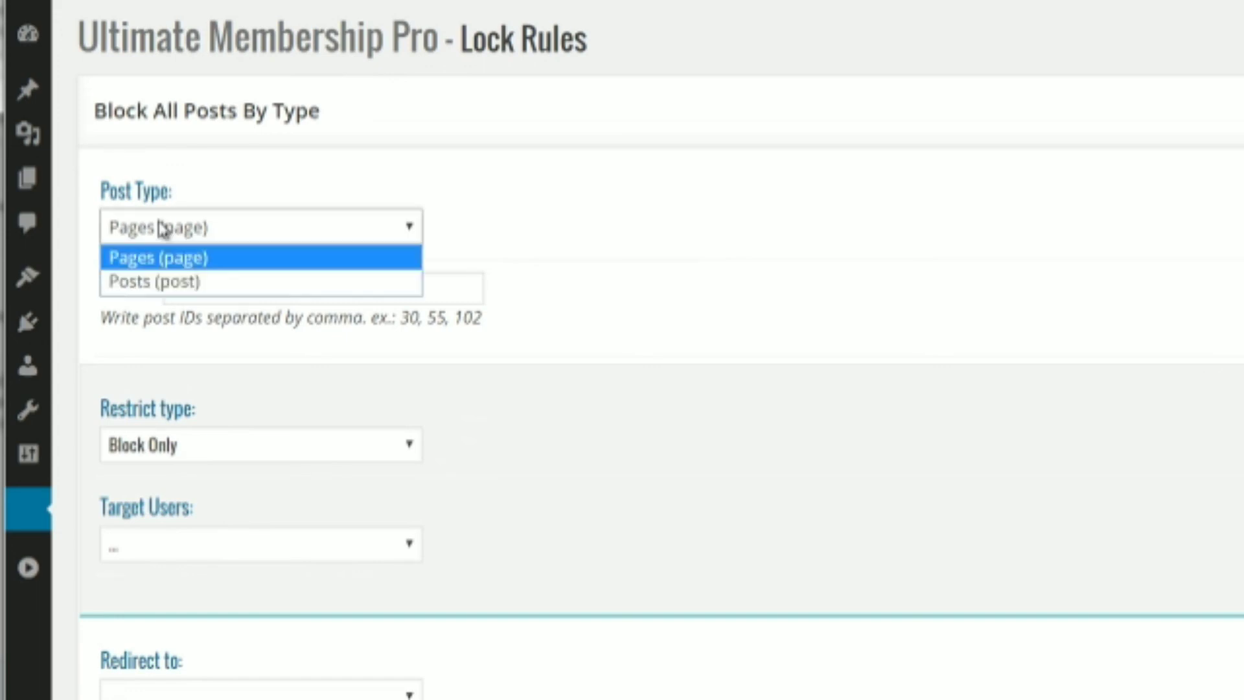
left_click(172, 282)
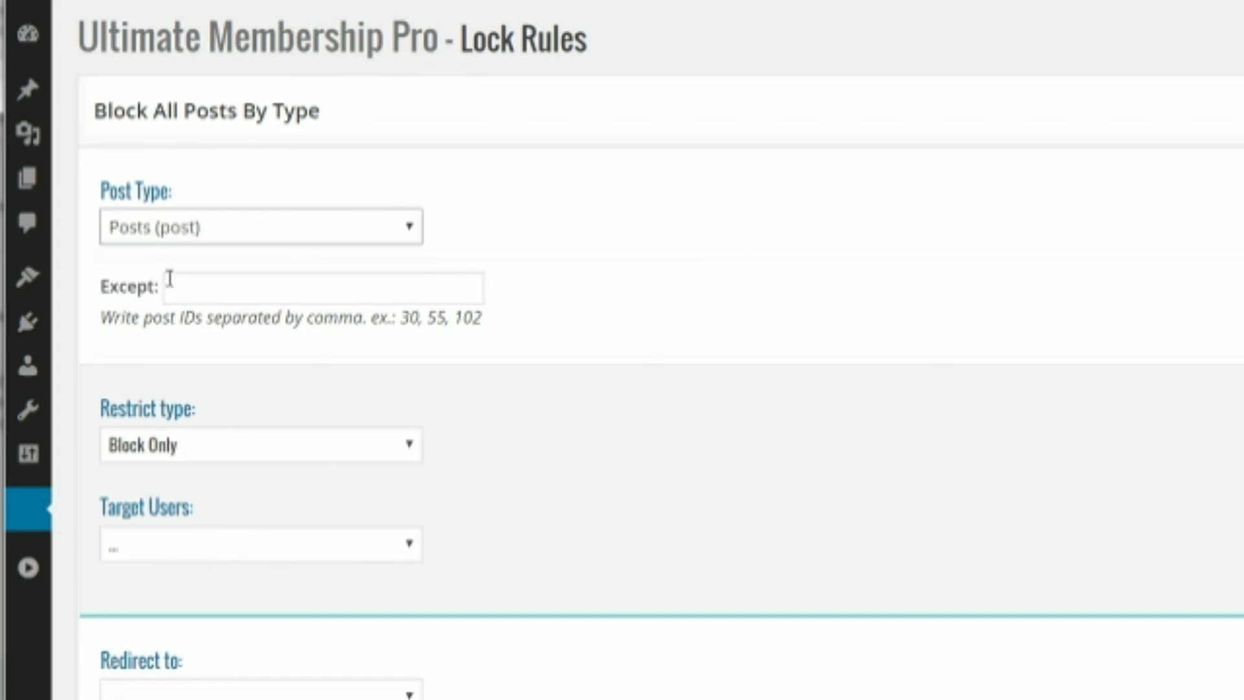
Step: Leave the post exceptions empty and add frontendoffer to the target users of the Posts block rule
left_click(221, 292)
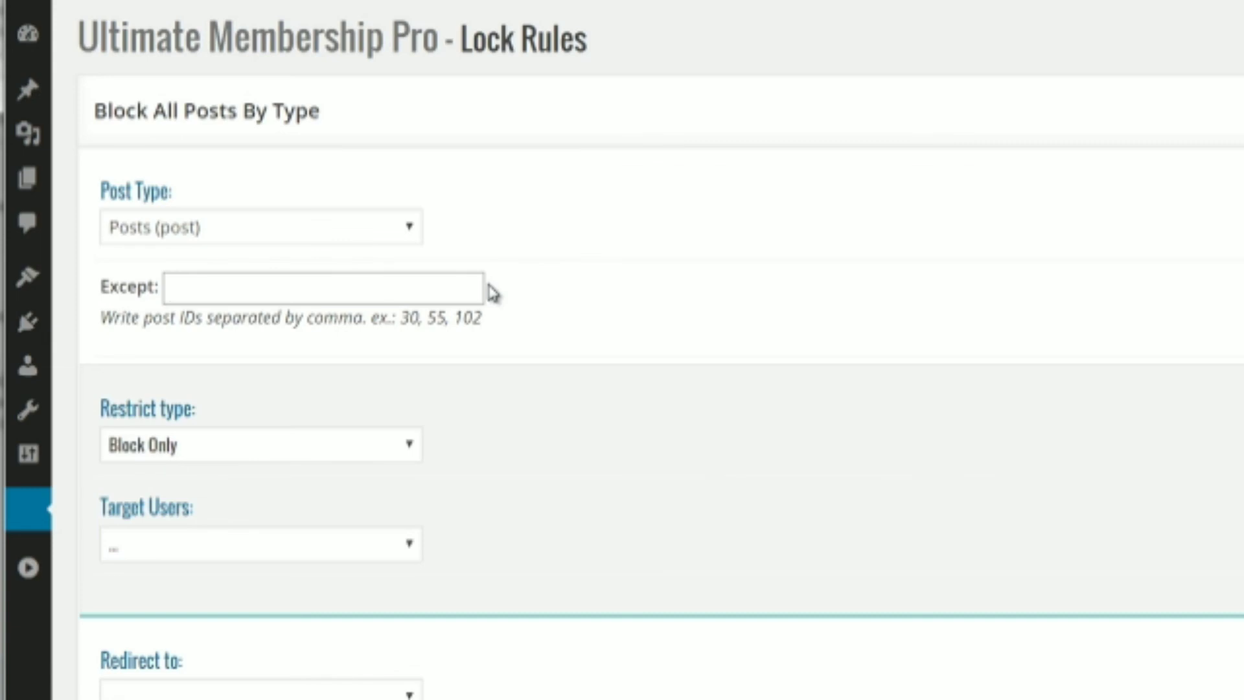
scroll(486, 367, "down", 3)
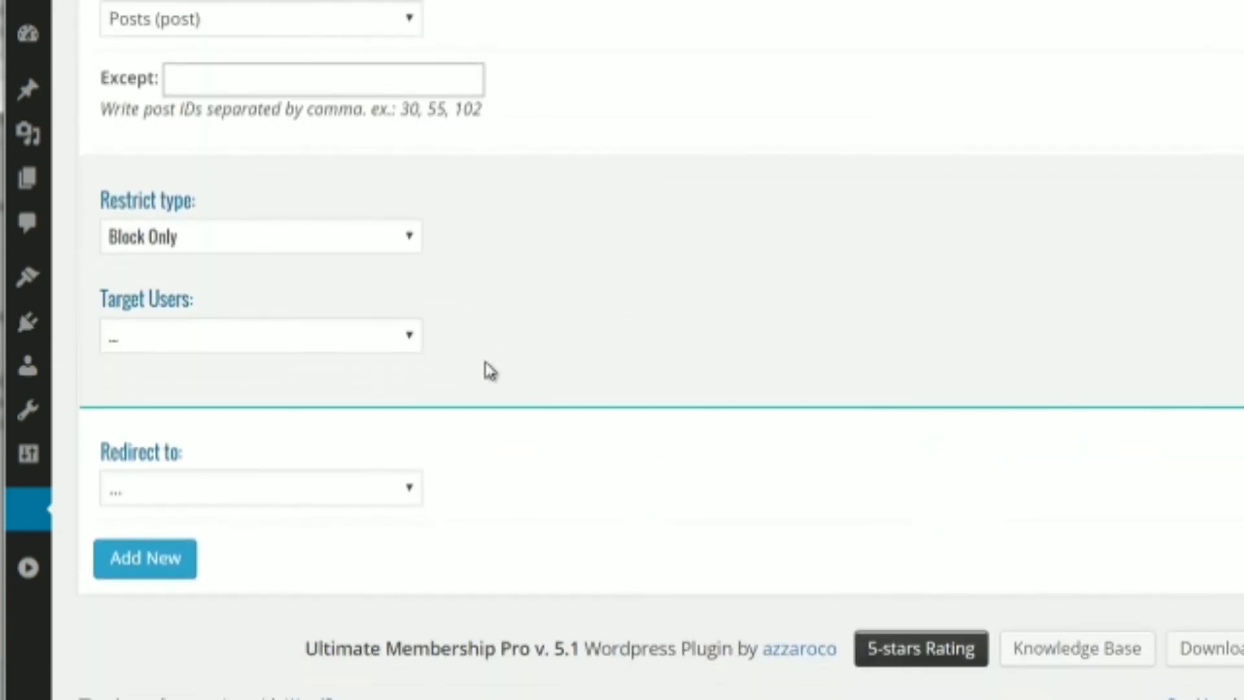
scroll(491, 372, "up", 1)
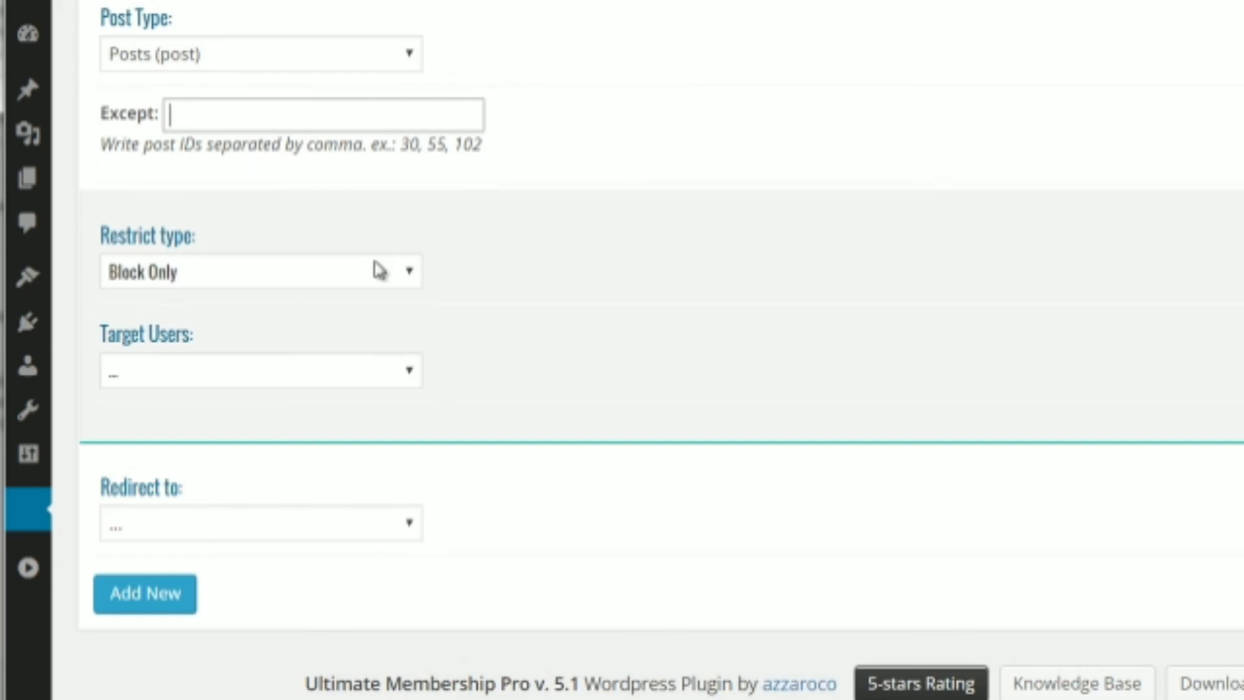
left_click(338, 384)
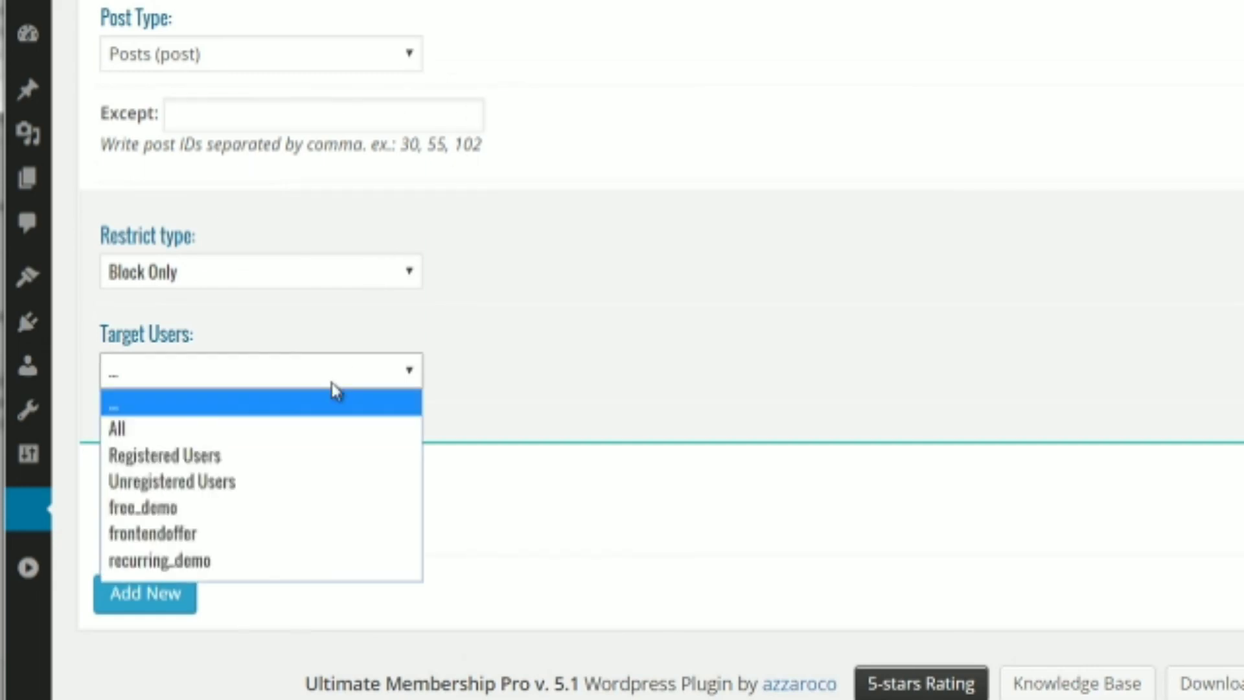
left_click(233, 533)
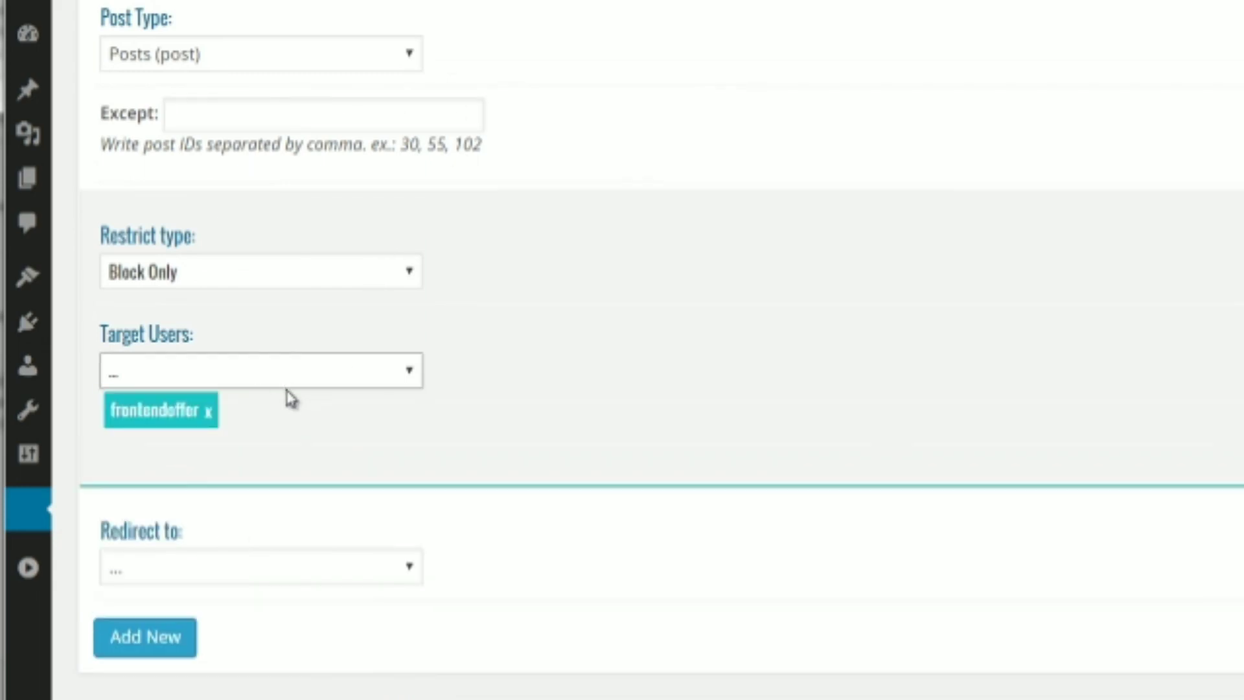
Step: Open the payment history orders, and examine the notification templates with their actions, recipients and target levels
scroll(499, 311, "up", 6)
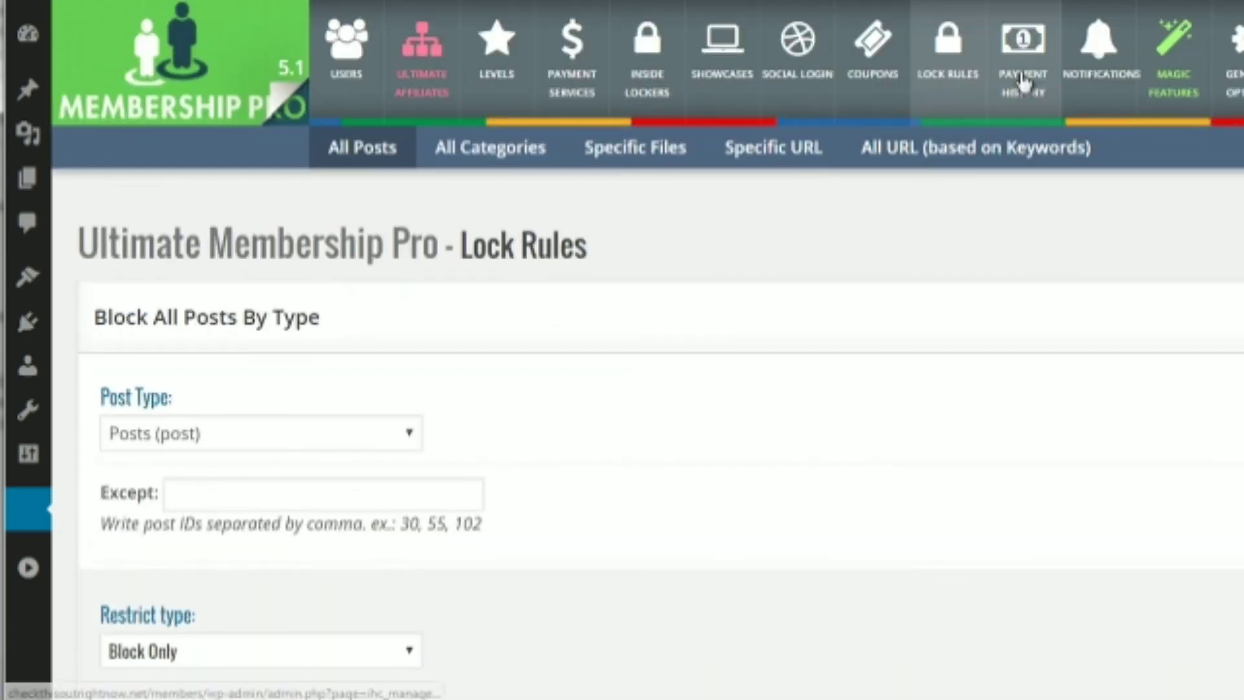
left_click(1023, 83)
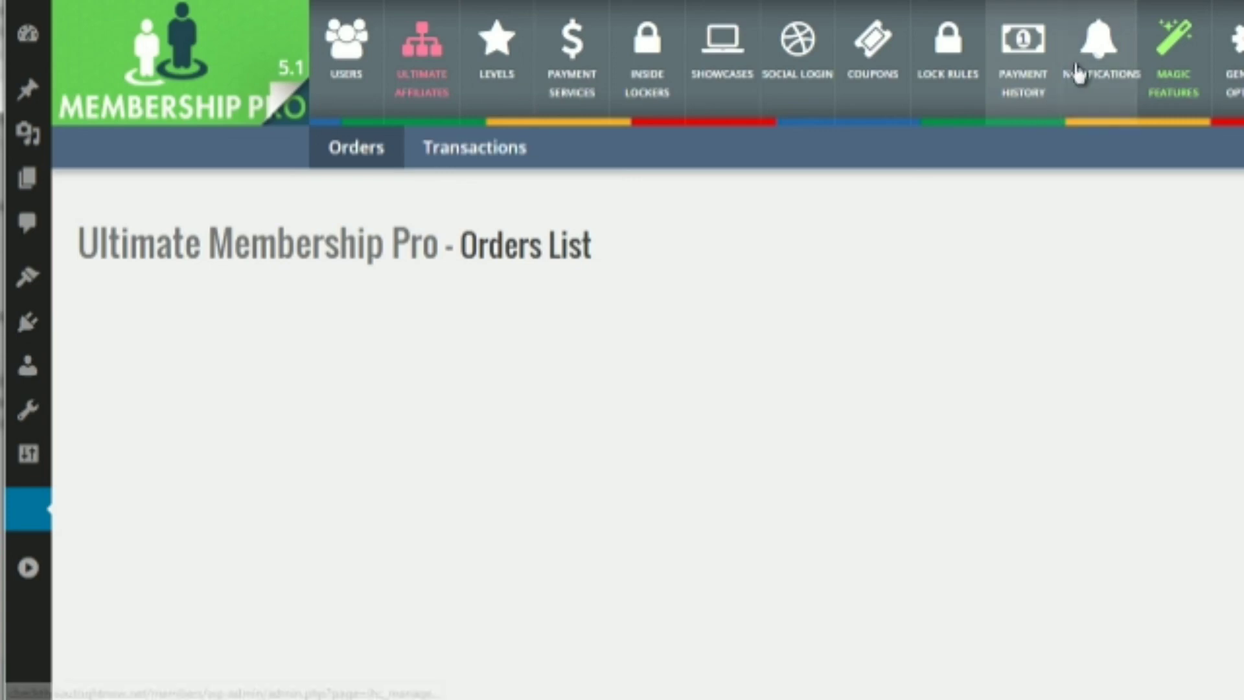
left_click(1075, 75)
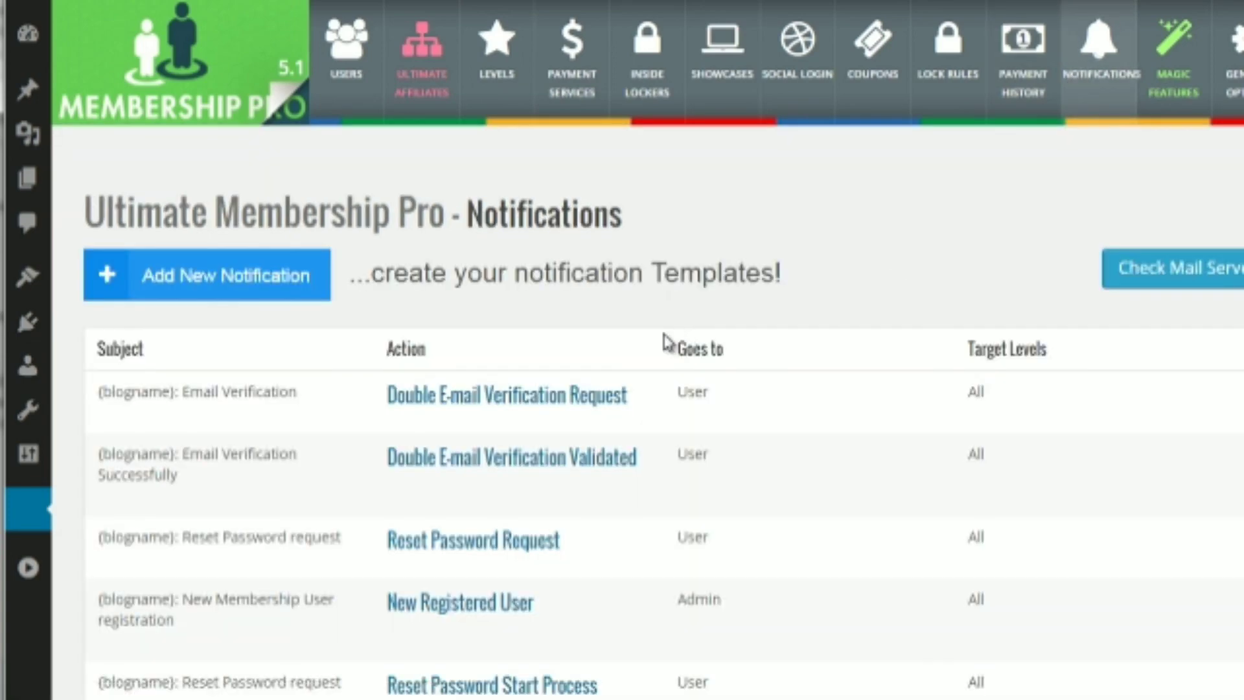
scroll(358, 415, "down", 2)
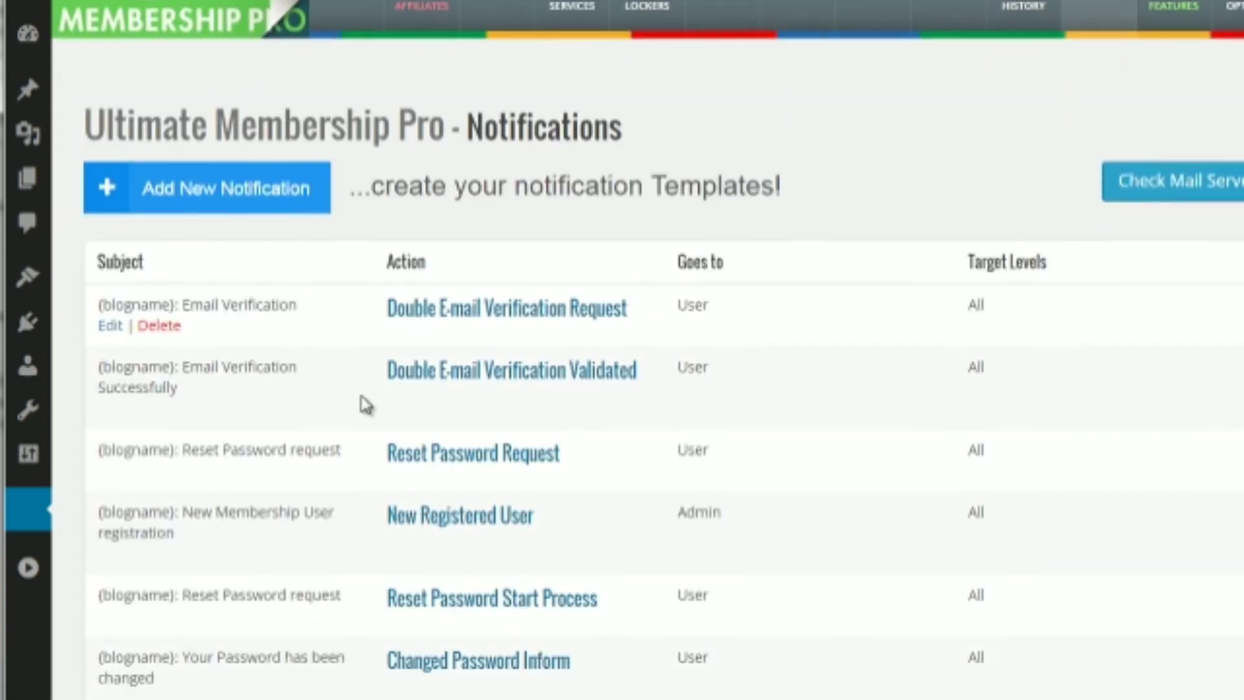
scroll(723, 286, "down", 2)
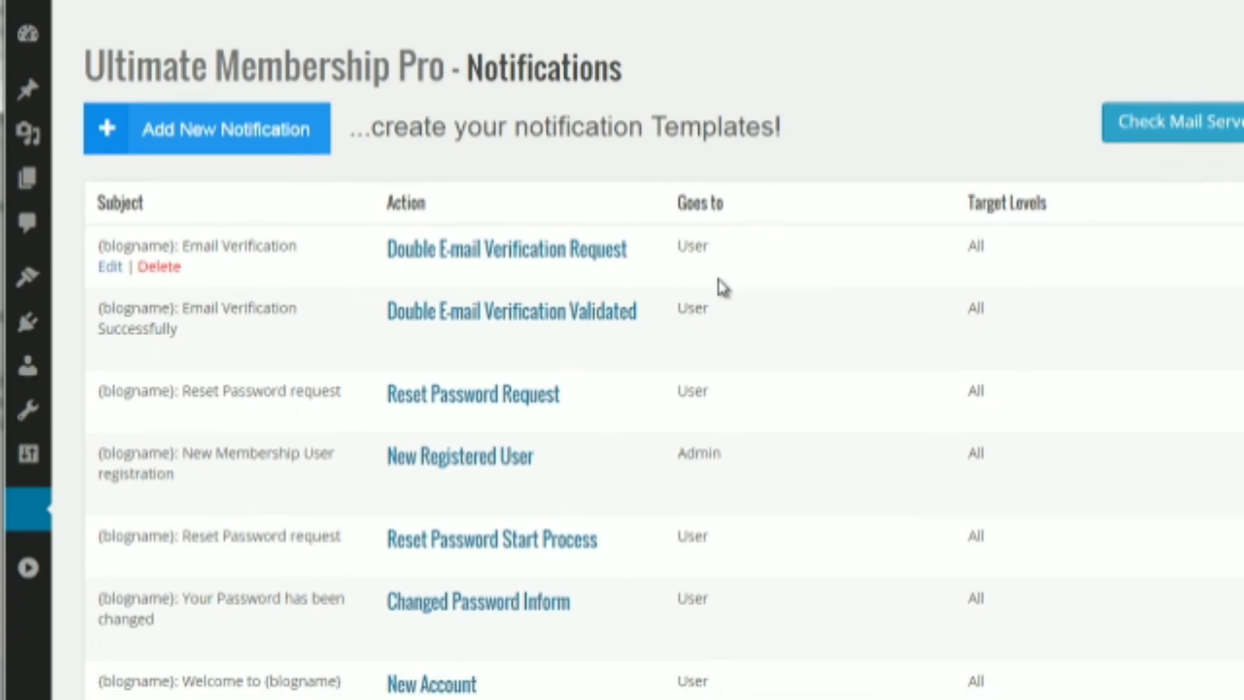
scroll(713, 317, "down", 5)
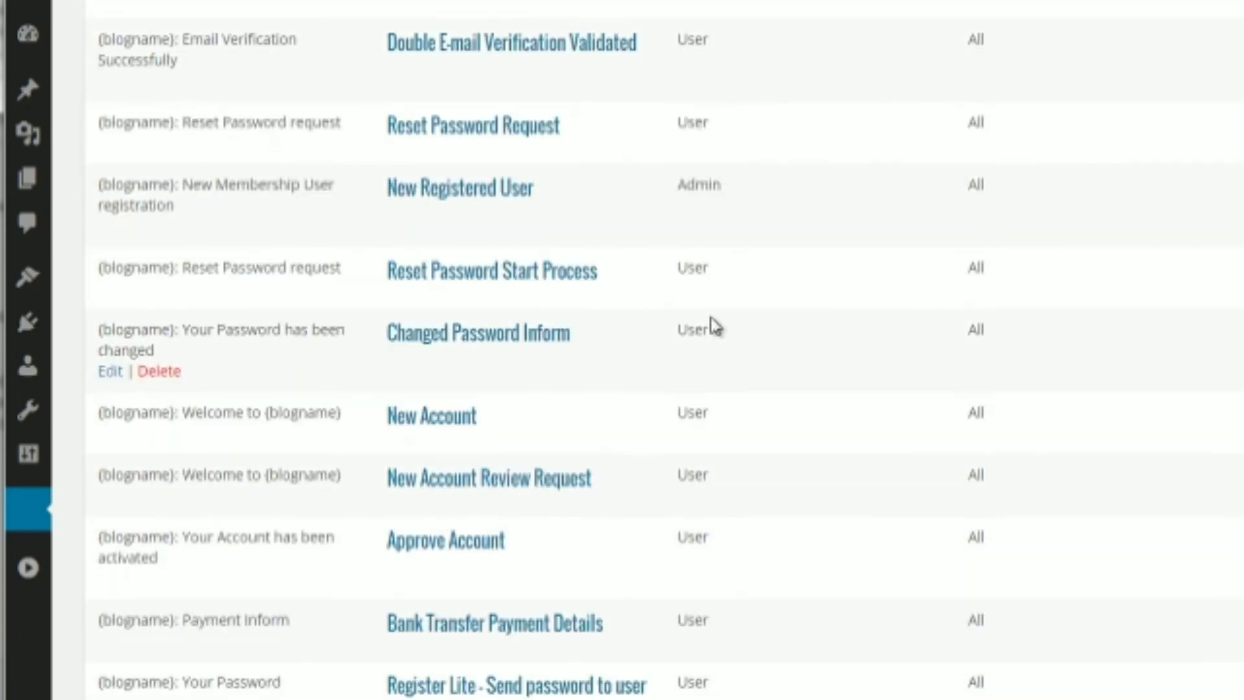
scroll(739, 301, "up", 9)
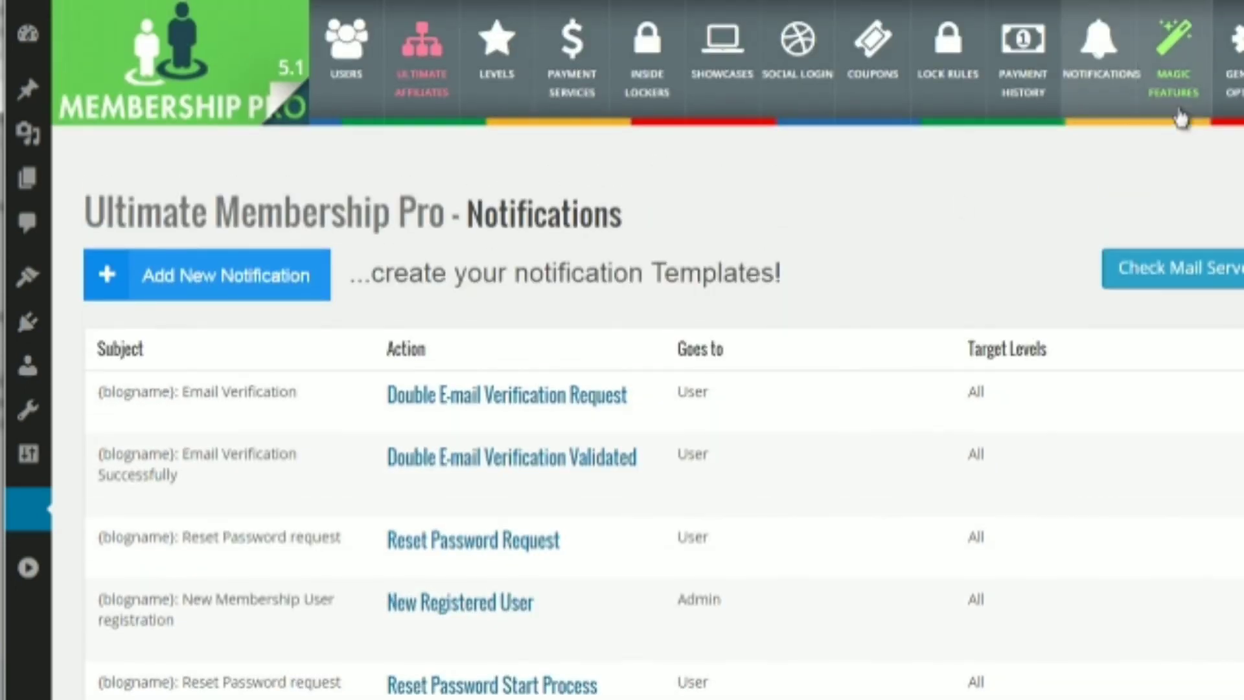
Step: Open the Magic Features overview and examine all the available extension modules
left_click(1167, 76)
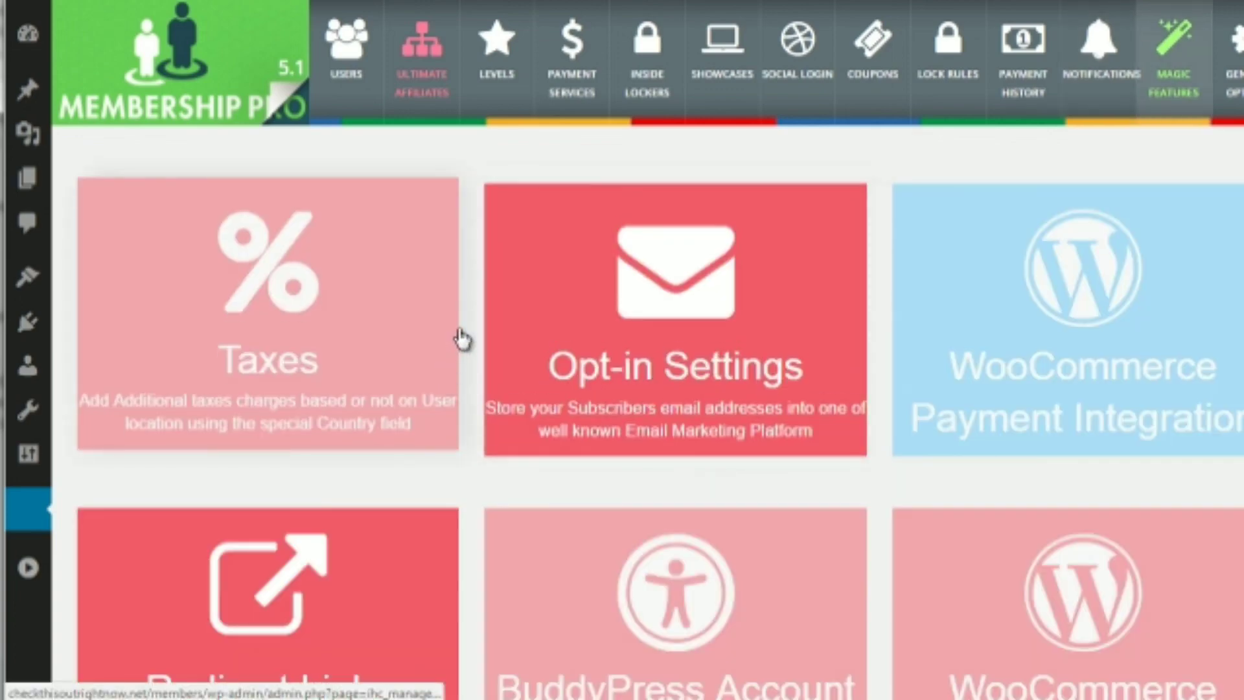
scroll(461, 338, "down", 10)
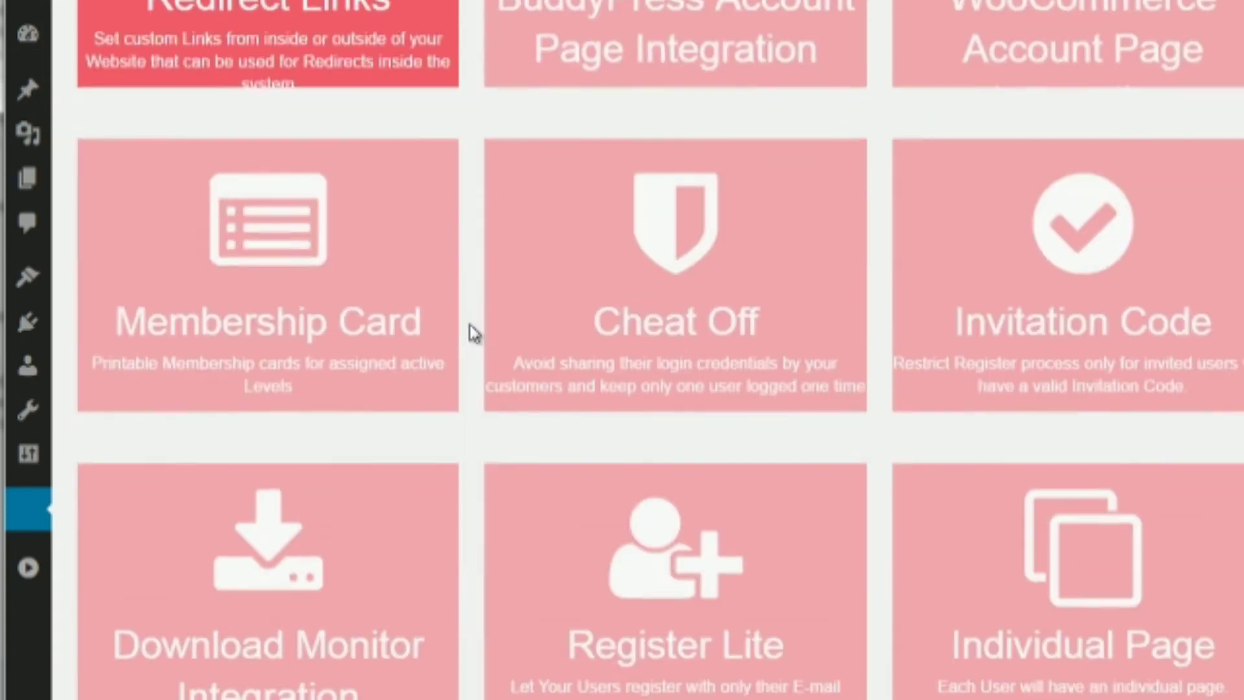
scroll(476, 334, "down", 8)
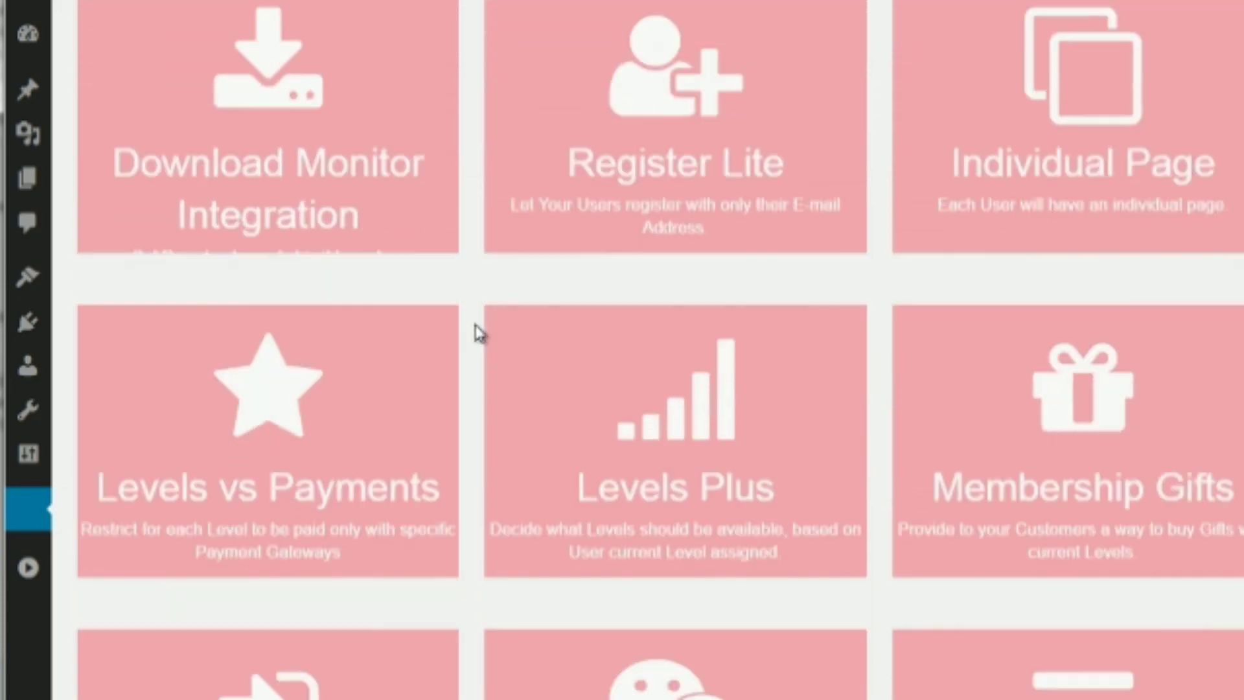
scroll(479, 333, "down", 6)
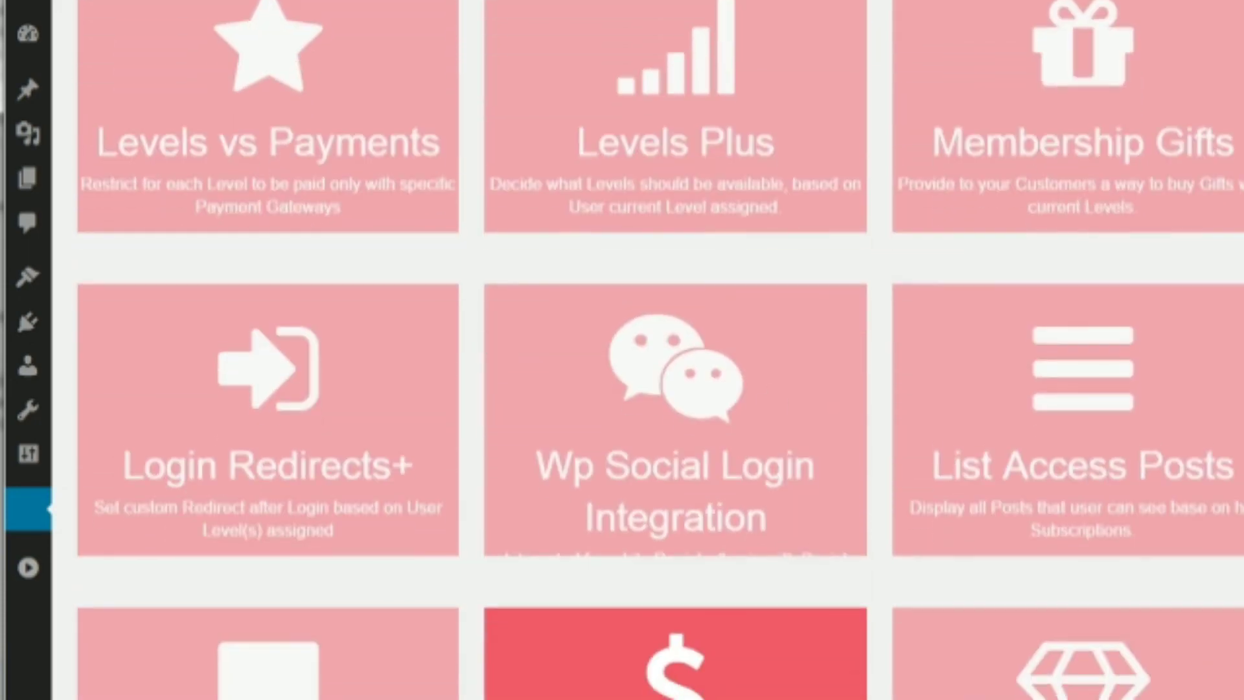
scroll(648, 350, "down", 9)
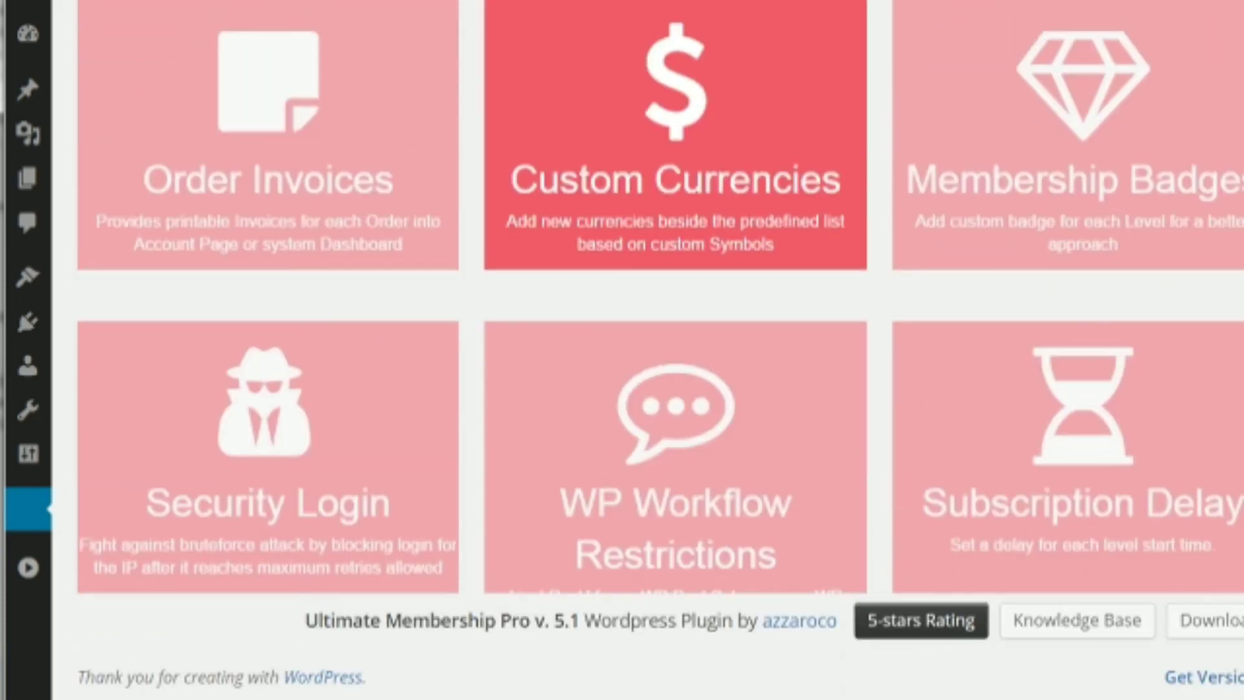
scroll(648, 350, "up", 20)
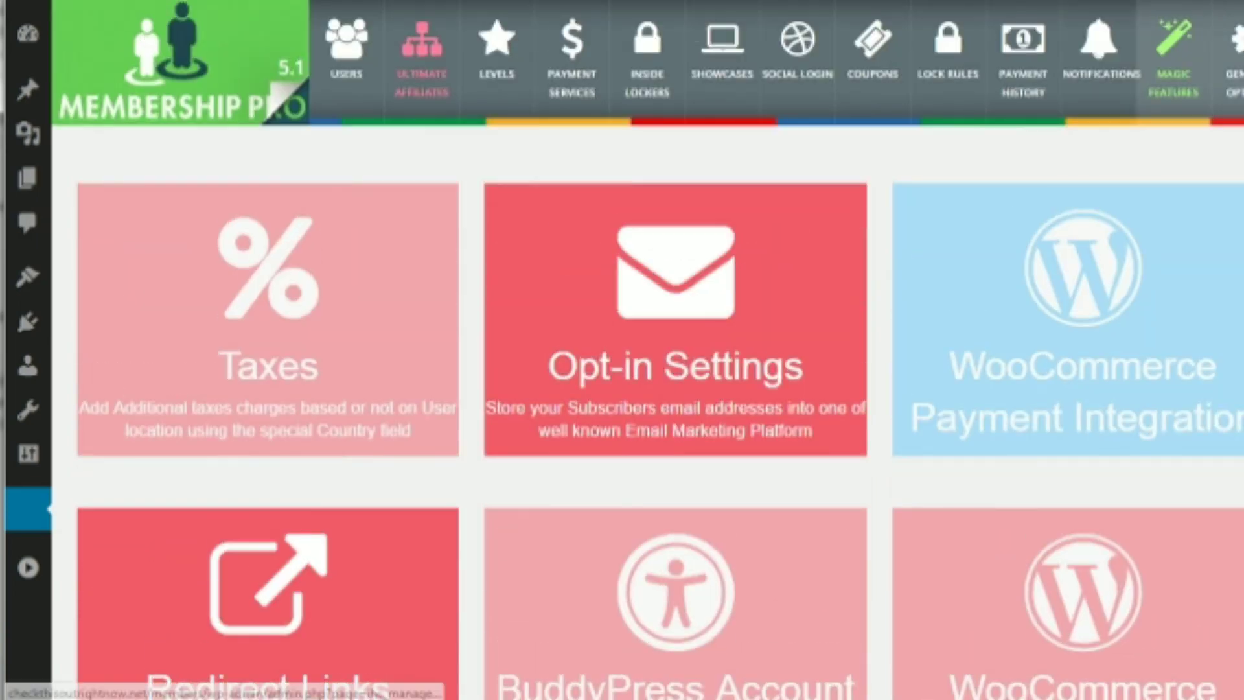
Step: Open the general options and examine the default pages and the ReCaptcha key settings
left_click(1234, 62)
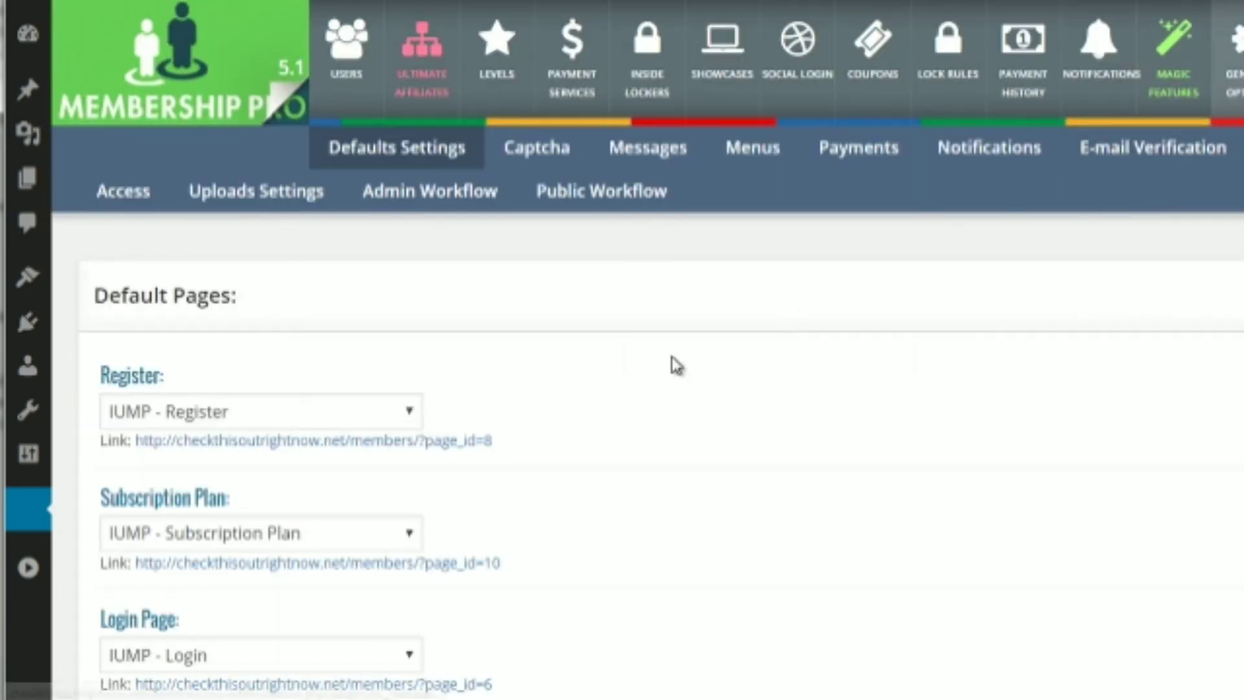
scroll(629, 368, "down", 2)
scroll(624, 368, "up", 2)
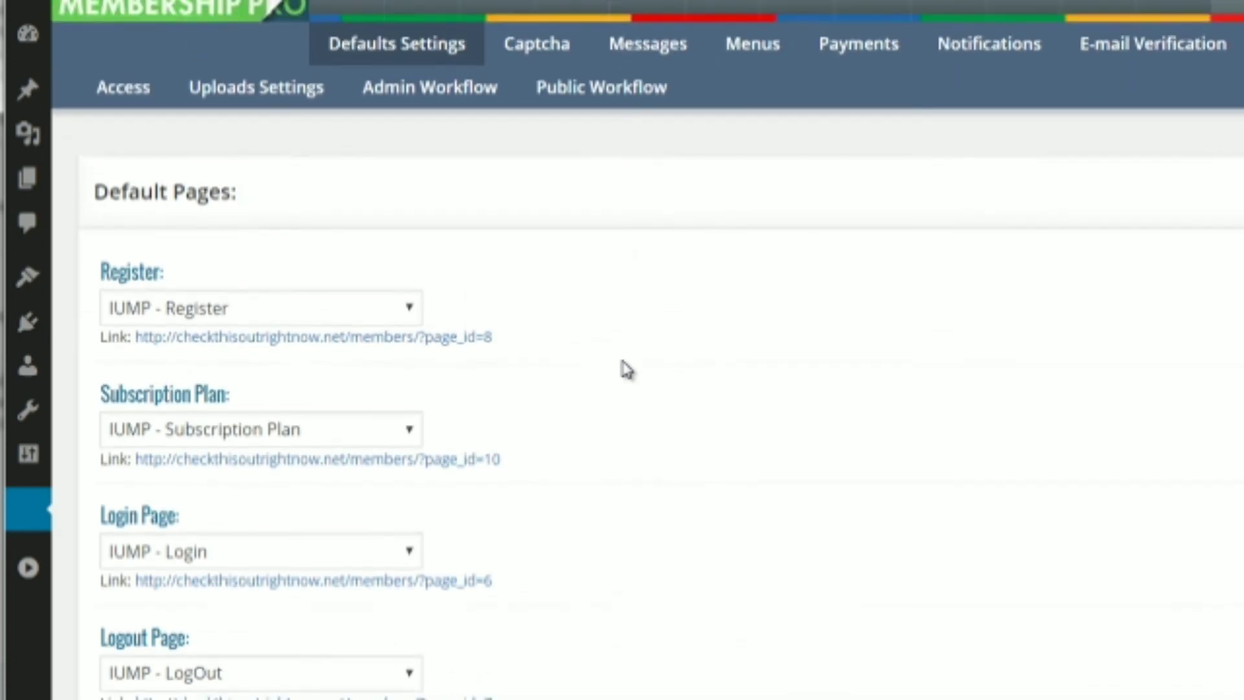
left_click(555, 114)
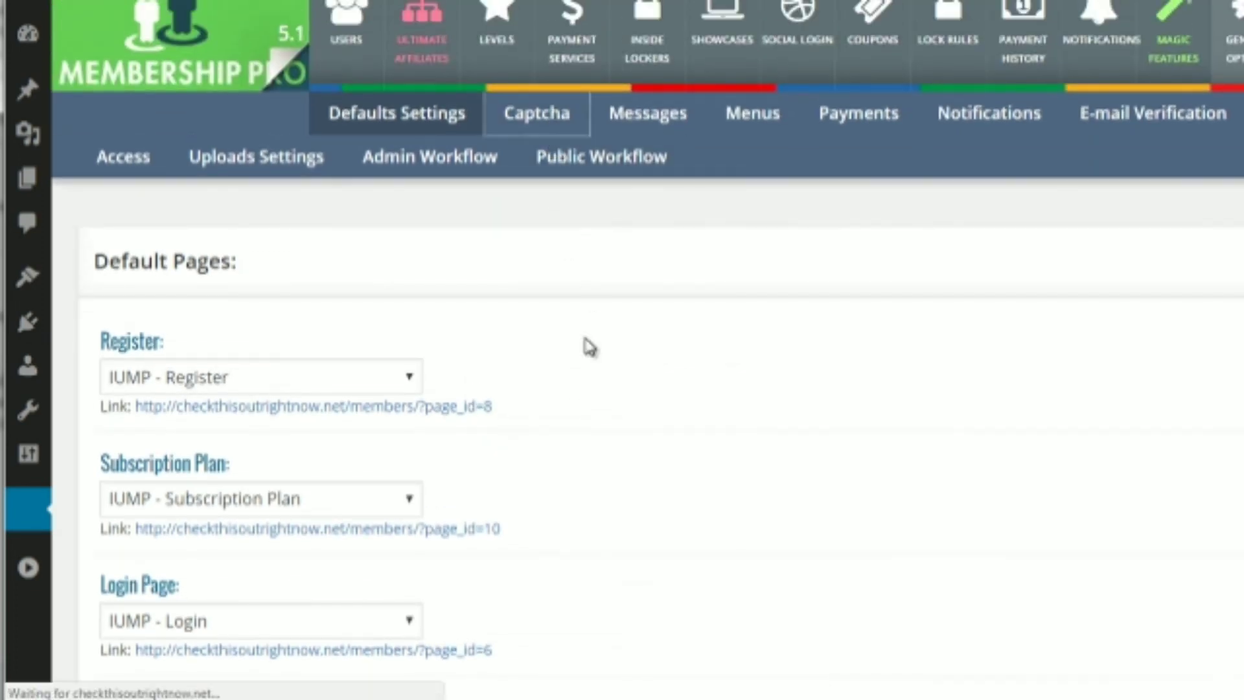
scroll(580, 387, "down", 1)
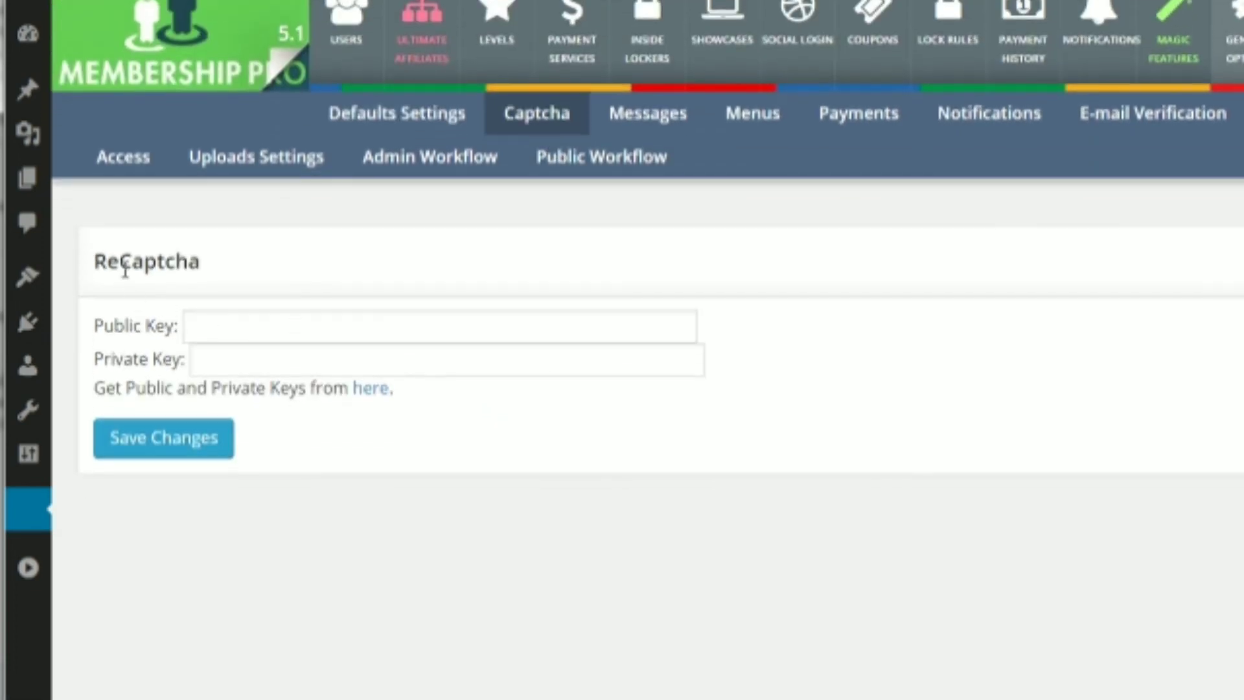
left_click_drag(96, 266, 218, 267)
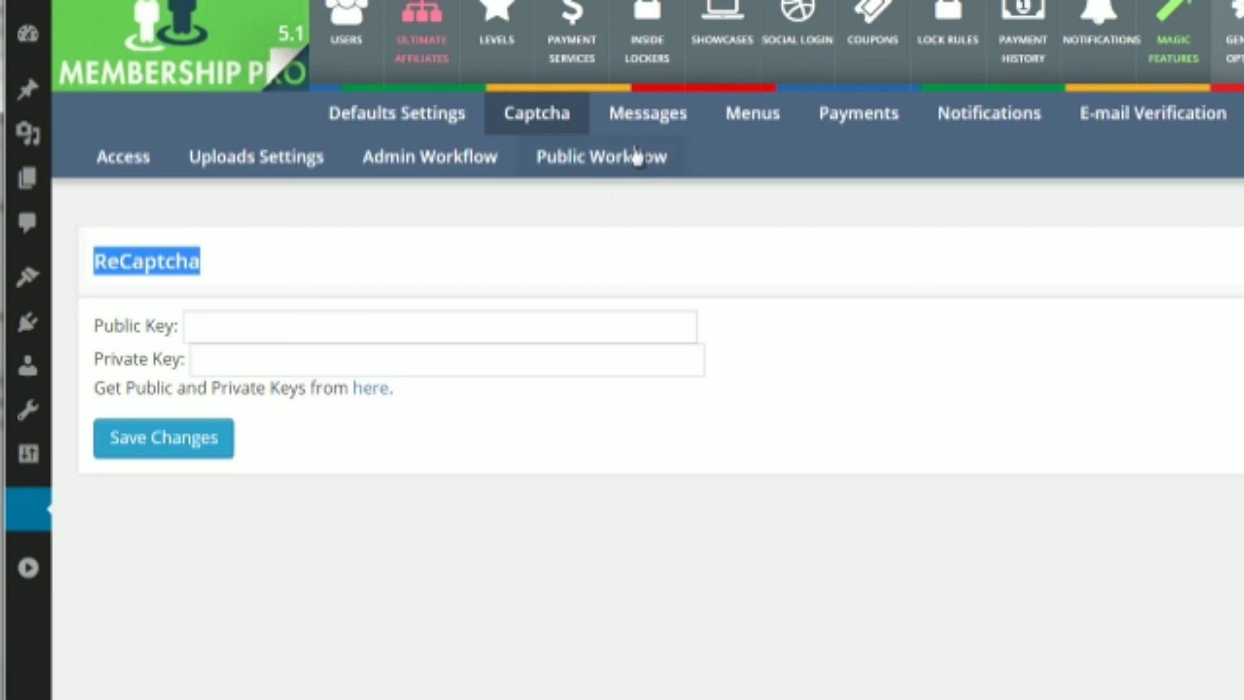
Step: Examine the custom messages settings and the menu choices for menu customization in the general options
left_click(656, 115)
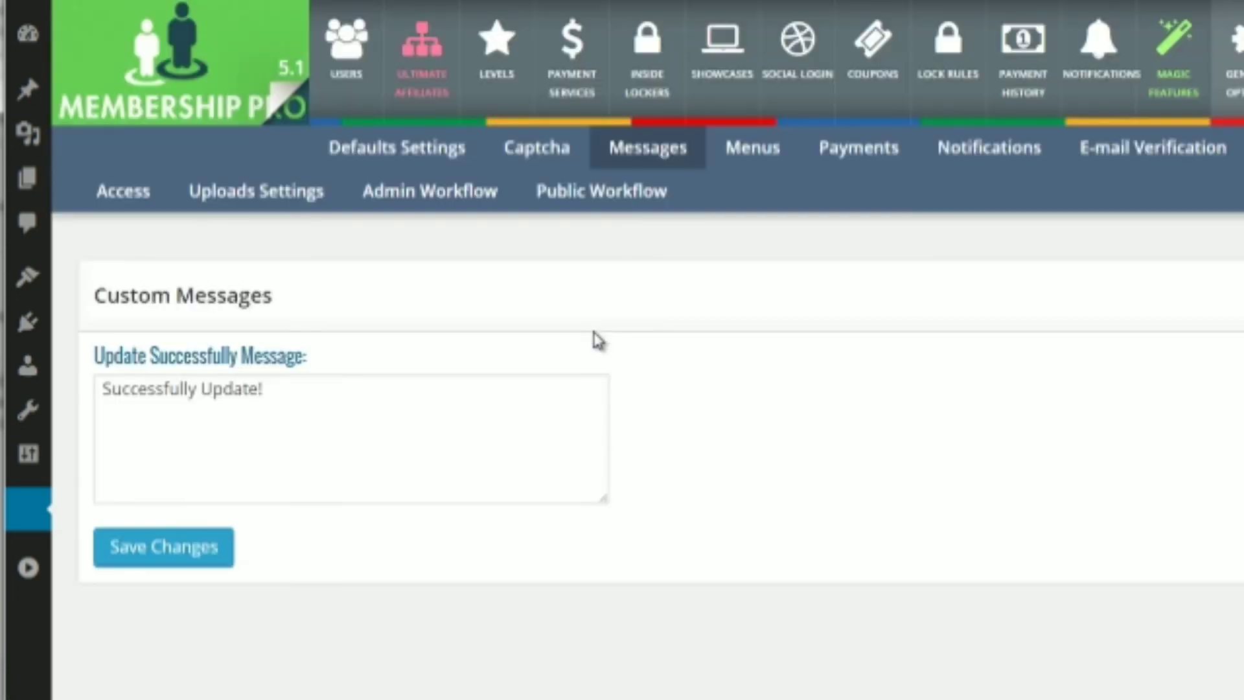
scroll(598, 340, "down", 1)
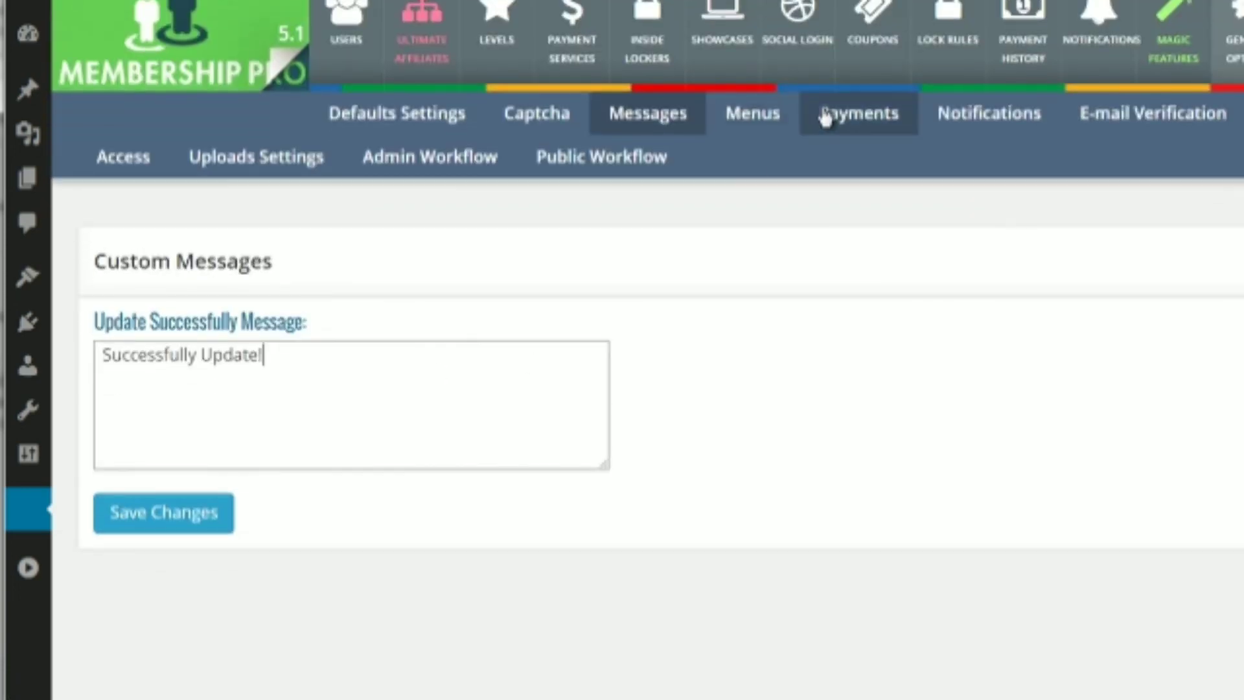
left_click(788, 115)
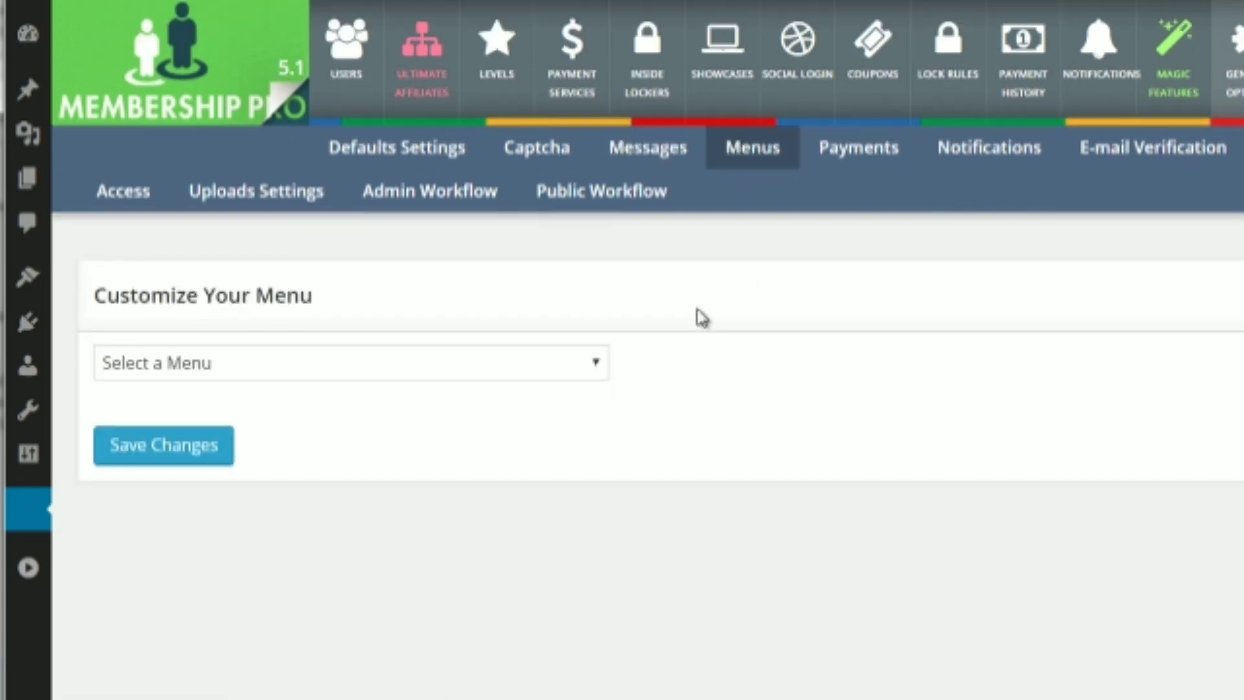
left_click(550, 364)
left_click(753, 301)
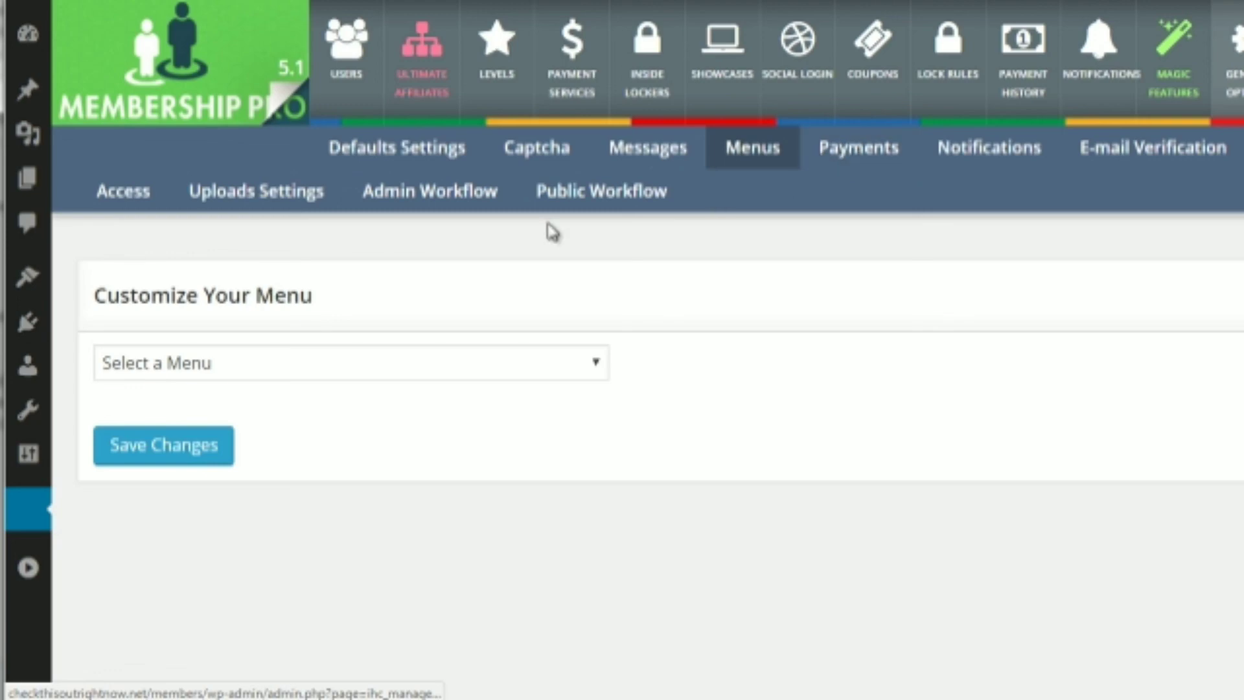
Step: Expand the collapsed WordPress admin menu and open the list of all pages
left_click(29, 570)
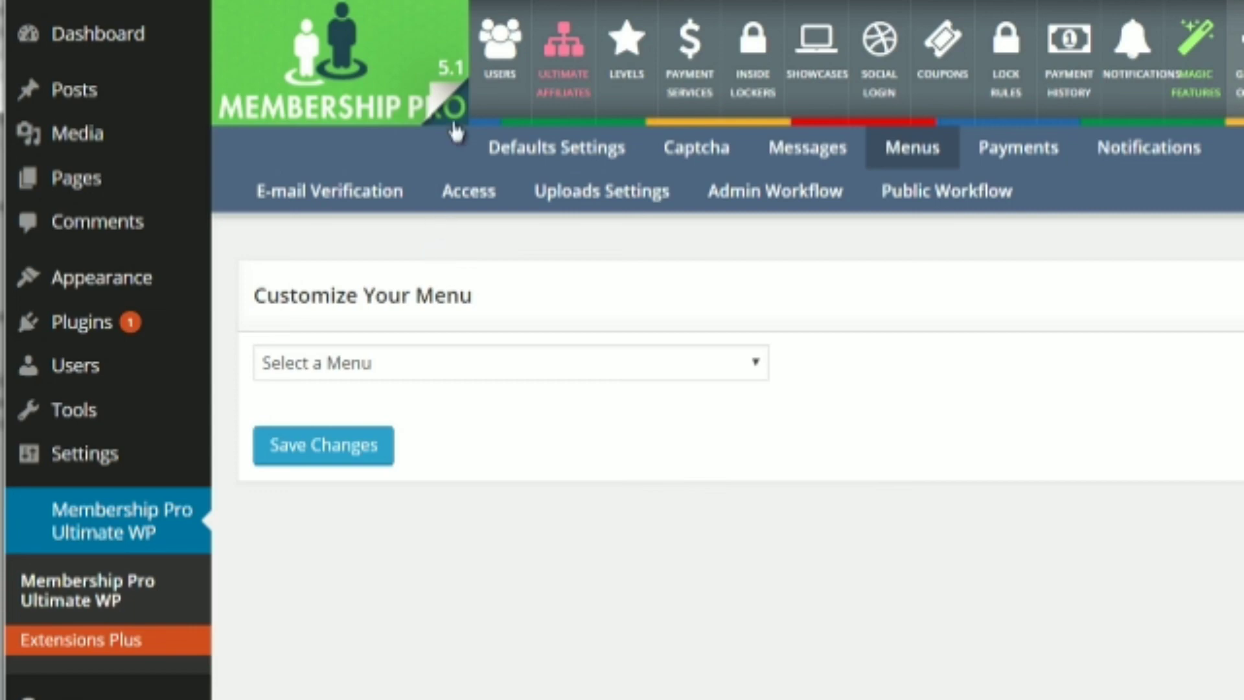
mouse_move(151, 198)
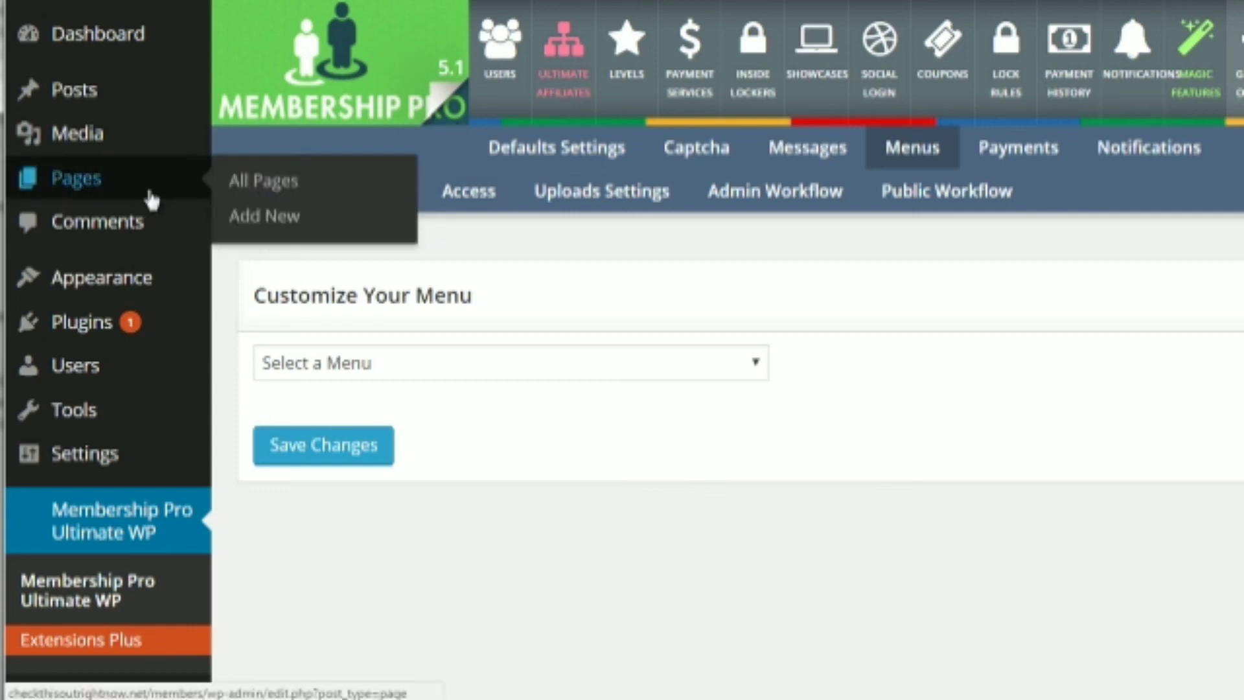
left_click(234, 181)
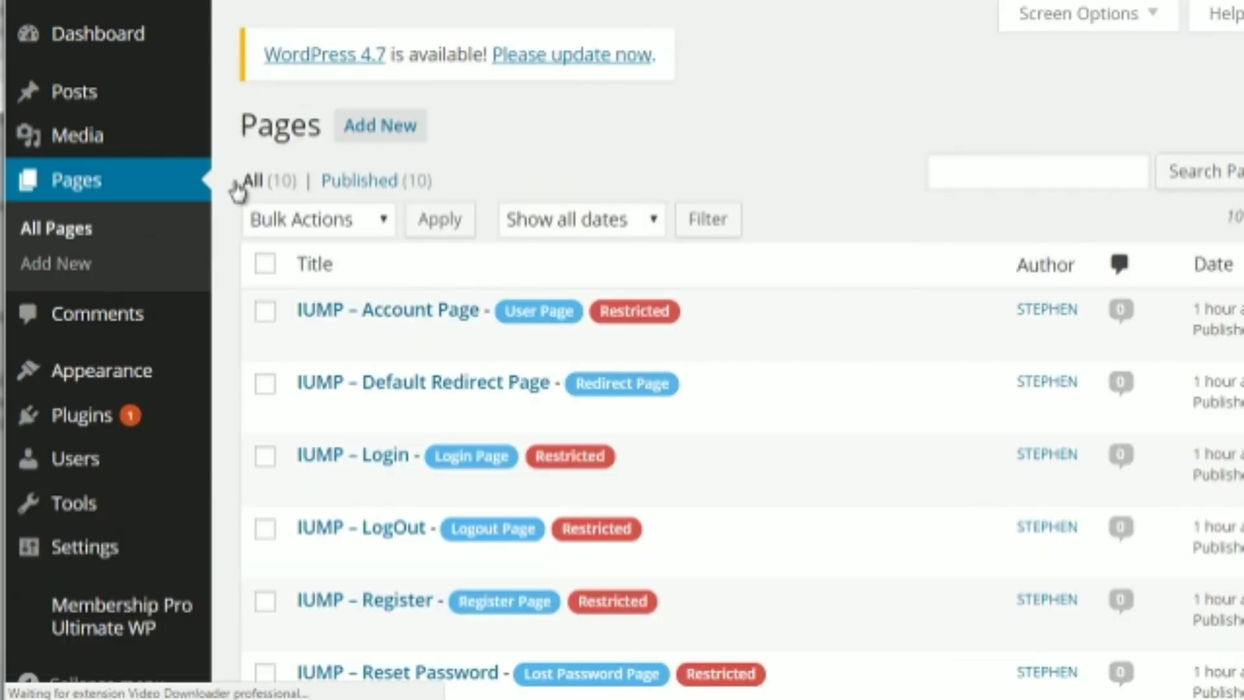
scroll(705, 312, "down", 3)
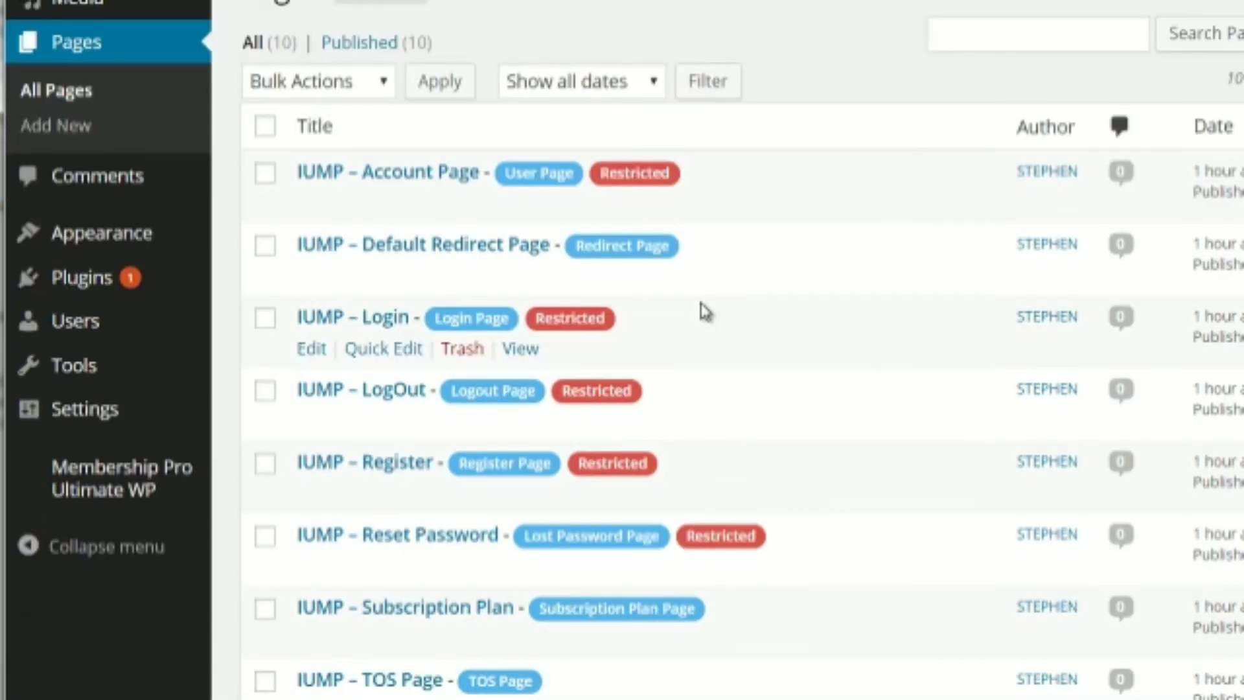
scroll(703, 311, "up", 2)
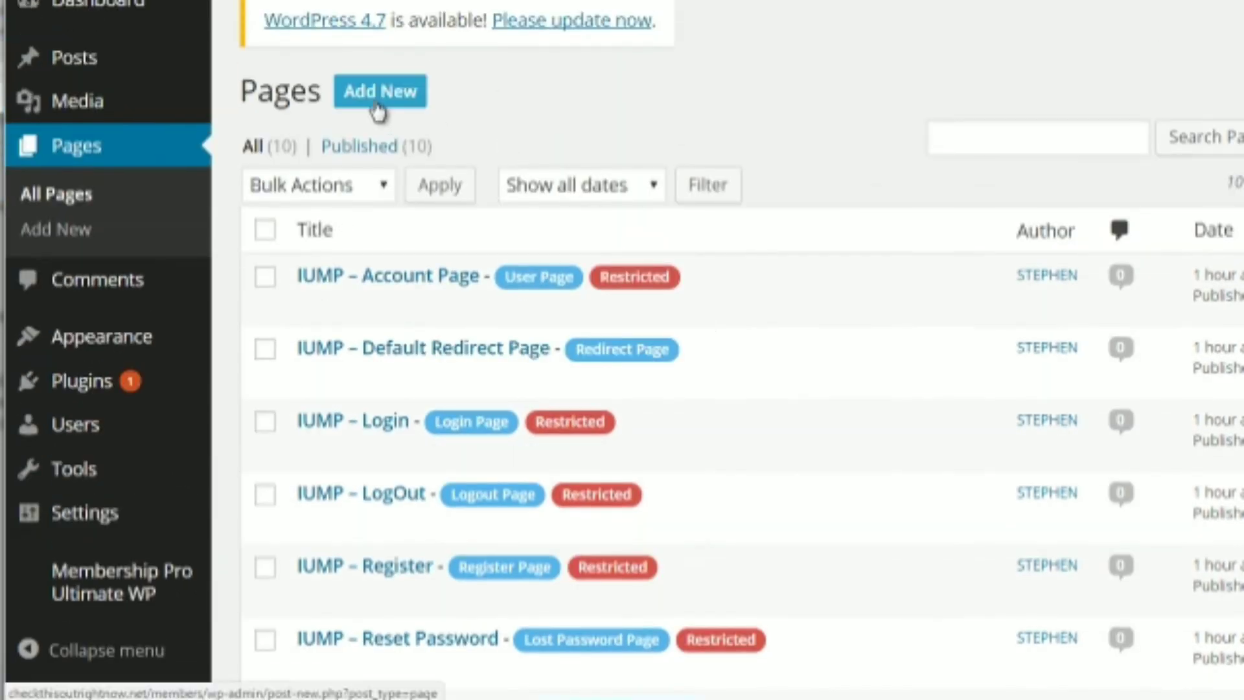
Step: Start a new page and title it "Front End Video - Module 1"
left_click(379, 110)
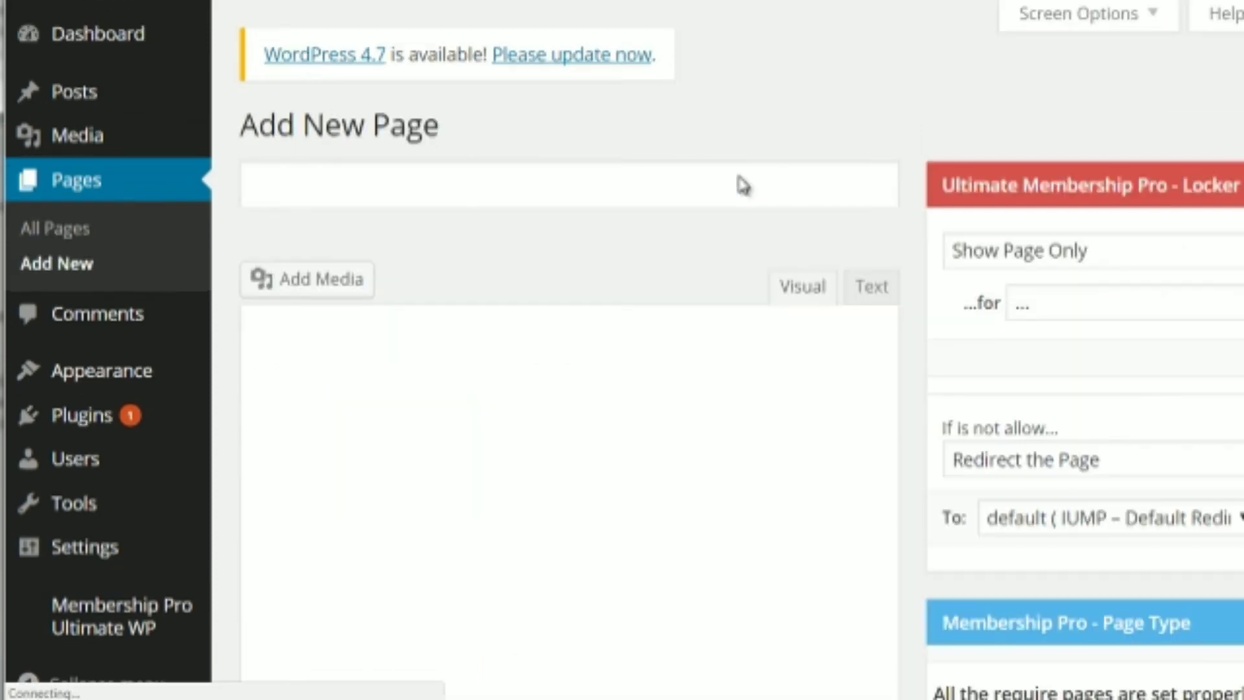
left_click(567, 202)
type("Front End Video")
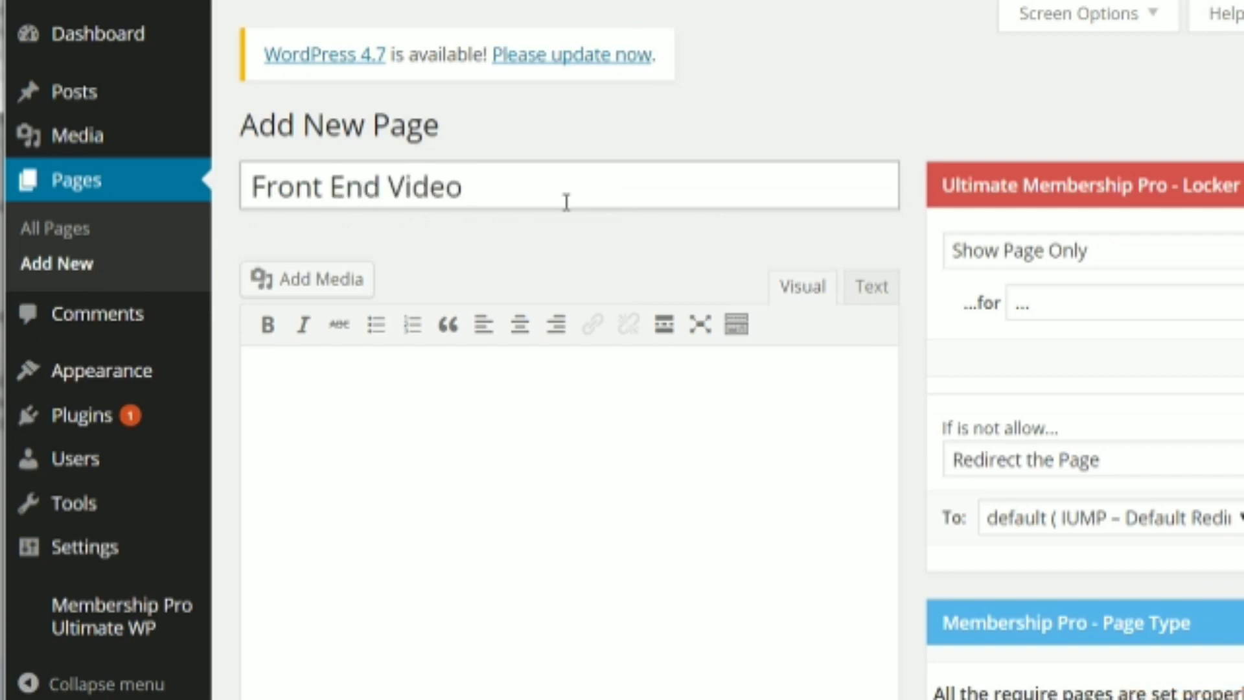
type(" - Module 1")
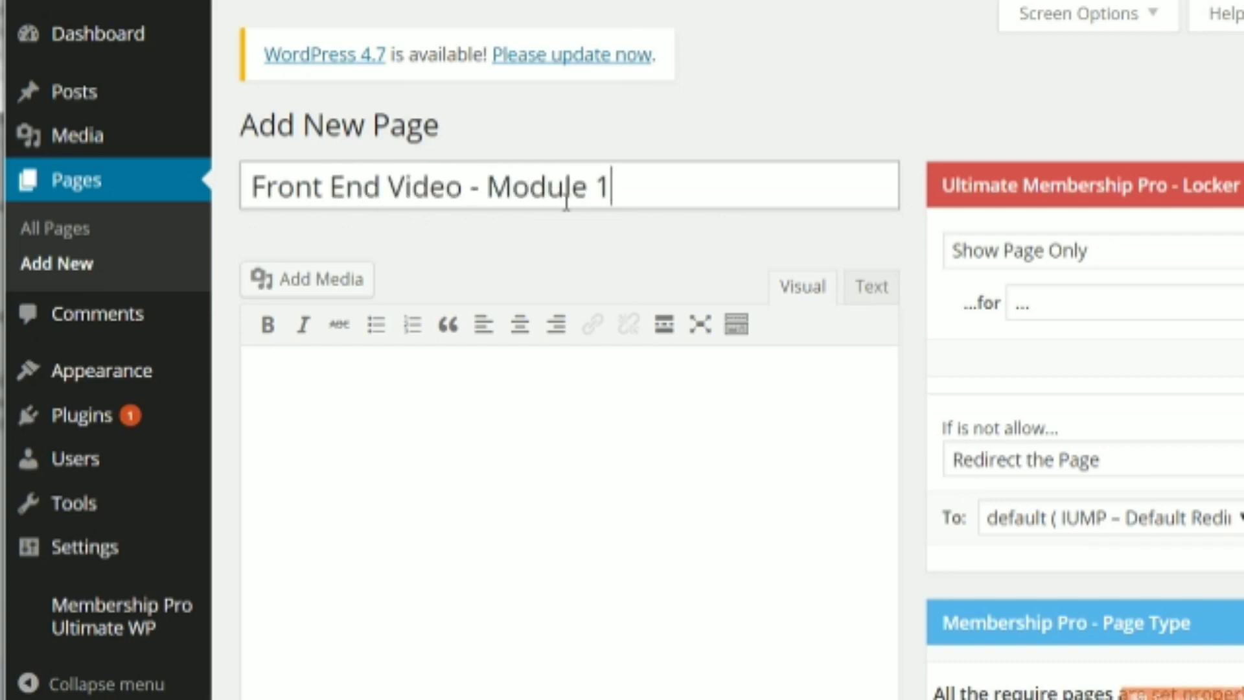
Step: Restrict the page with the membership locker so it shows only for the frontendoffer level
scroll(588, 194, "down", 2)
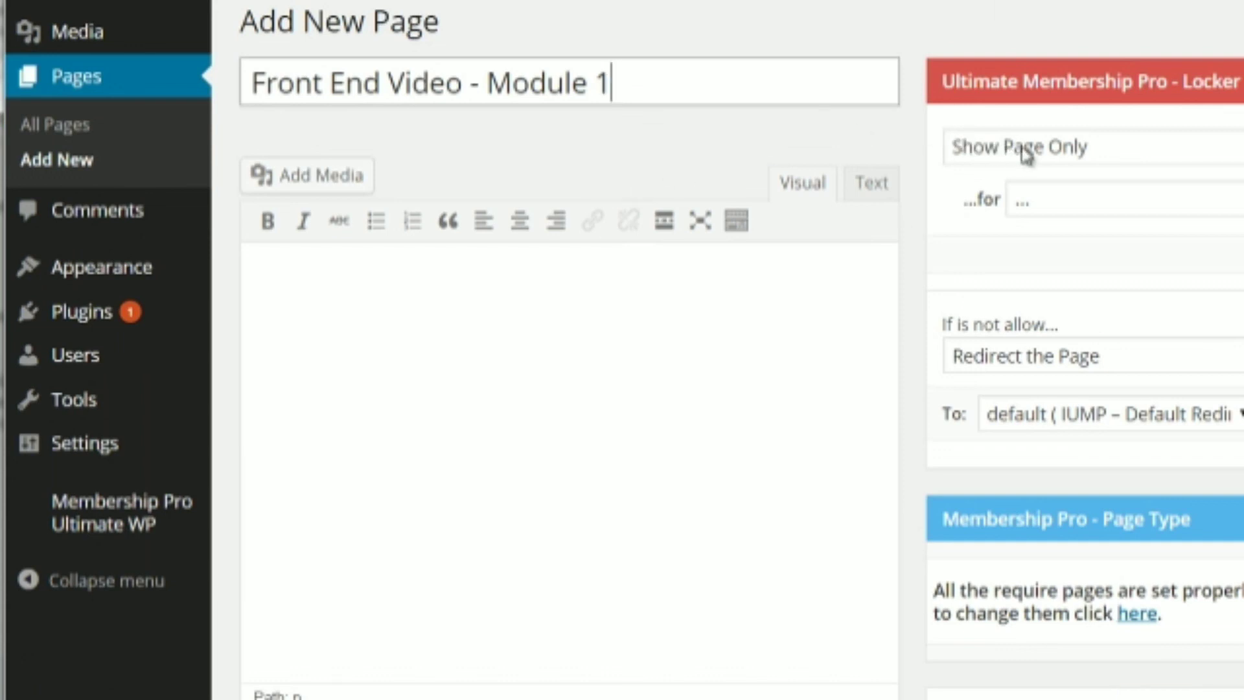
left_click(1095, 208)
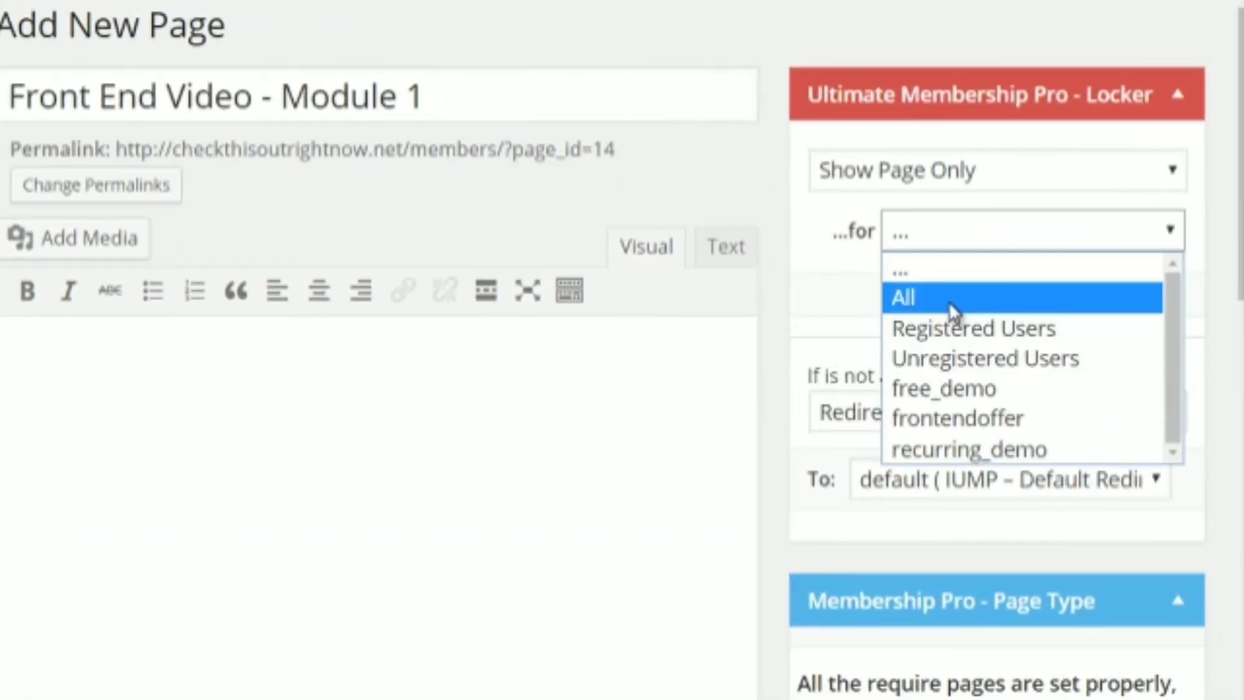
left_click(942, 416)
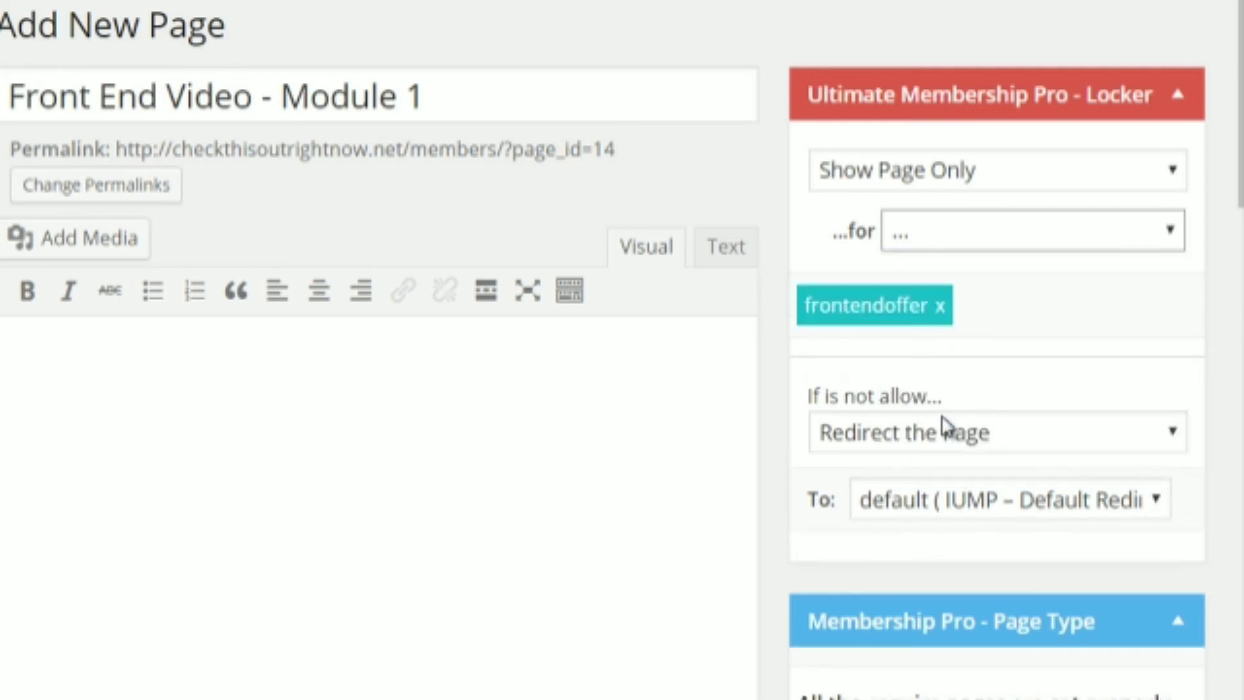
Step: Add the recurring_demo level to the page's allowed audience as a trial and remove it again
left_click(923, 237)
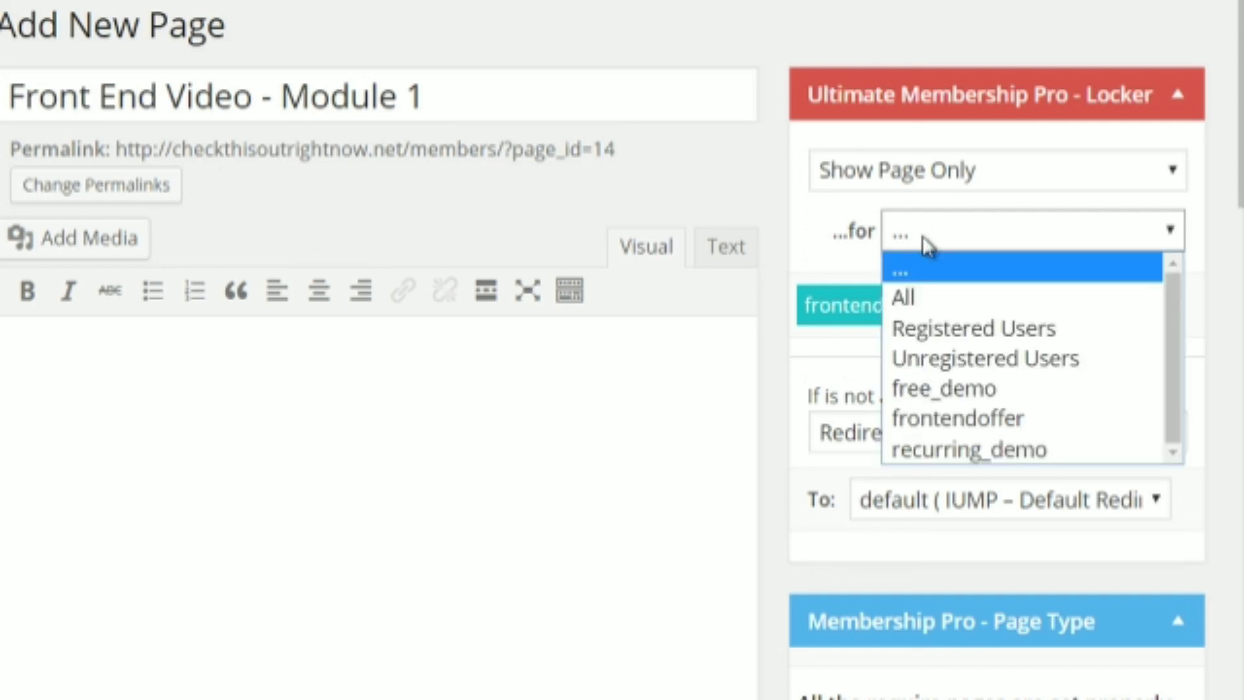
left_click(943, 454)
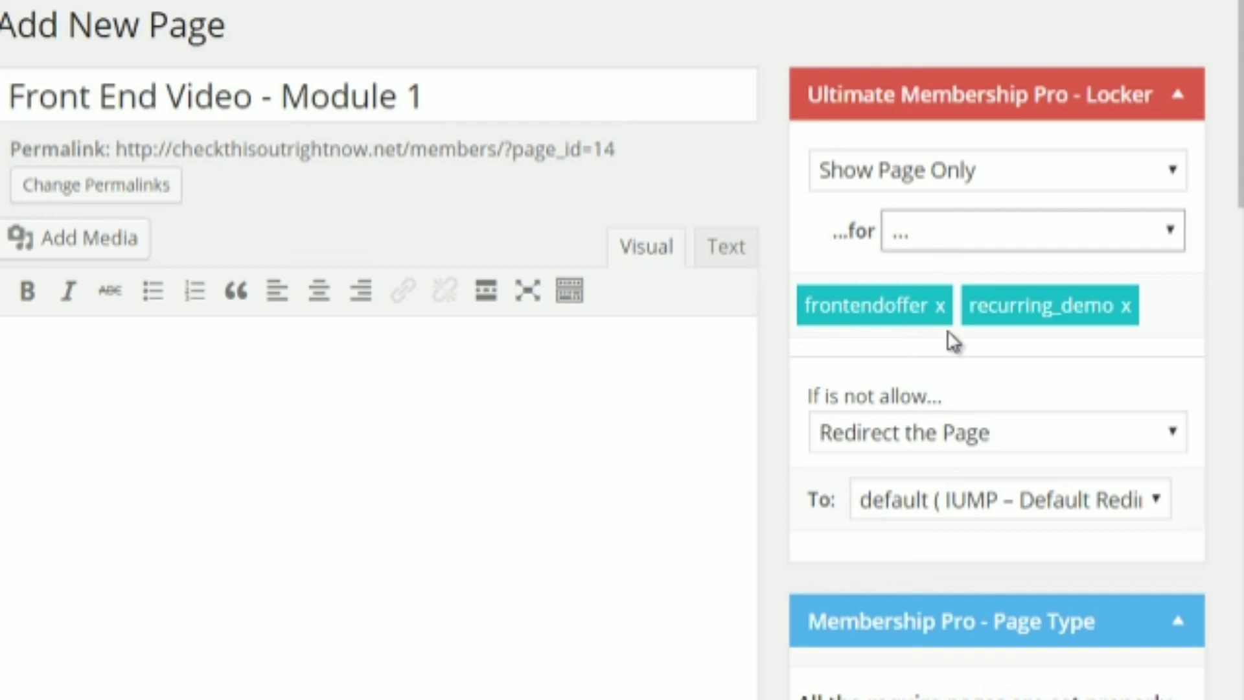
left_click(1126, 308)
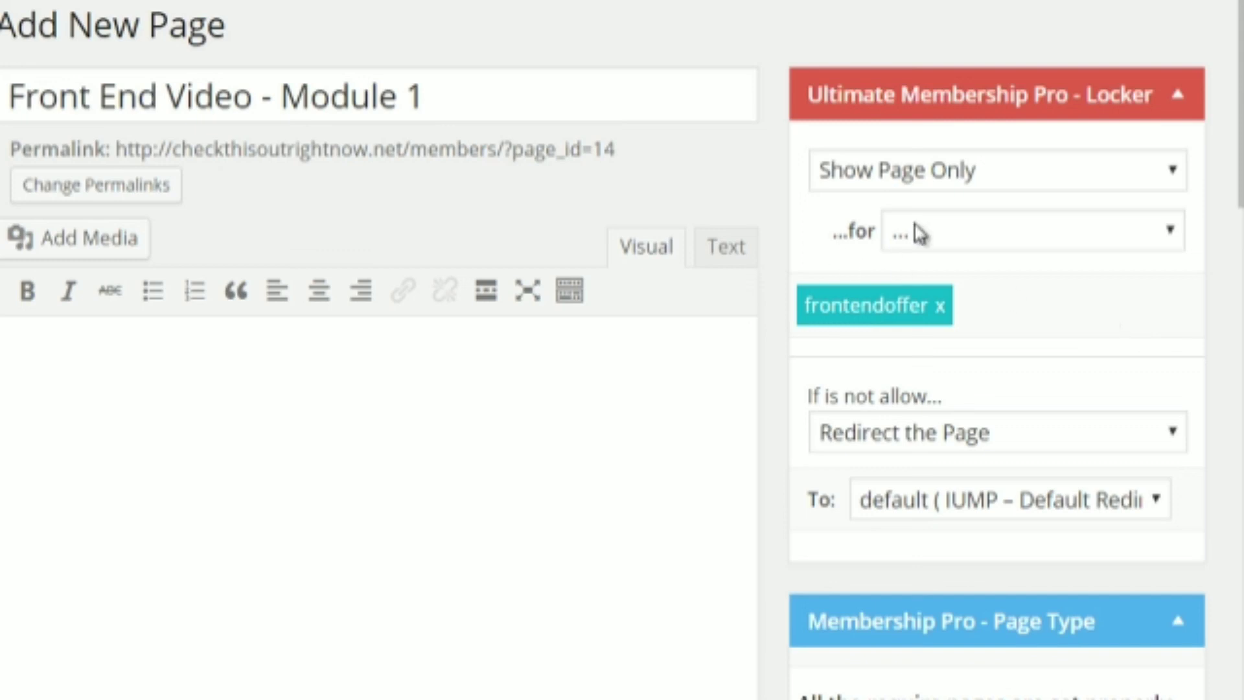
left_click(458, 103)
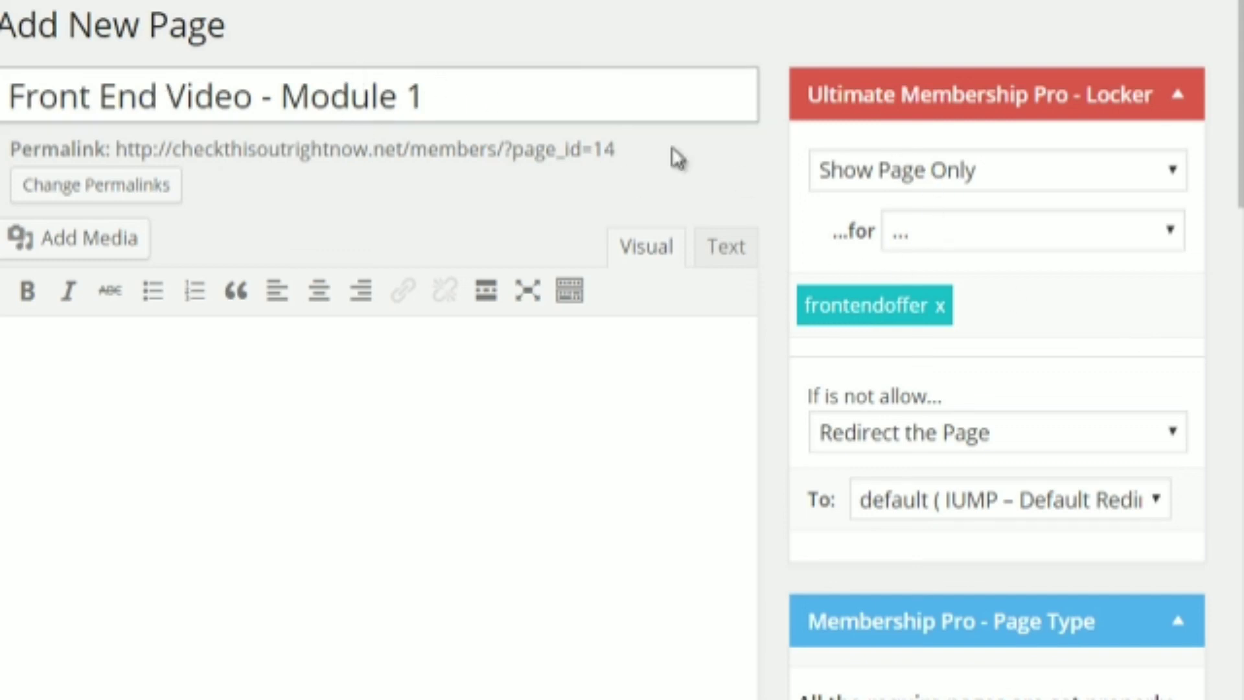
left_click(914, 232)
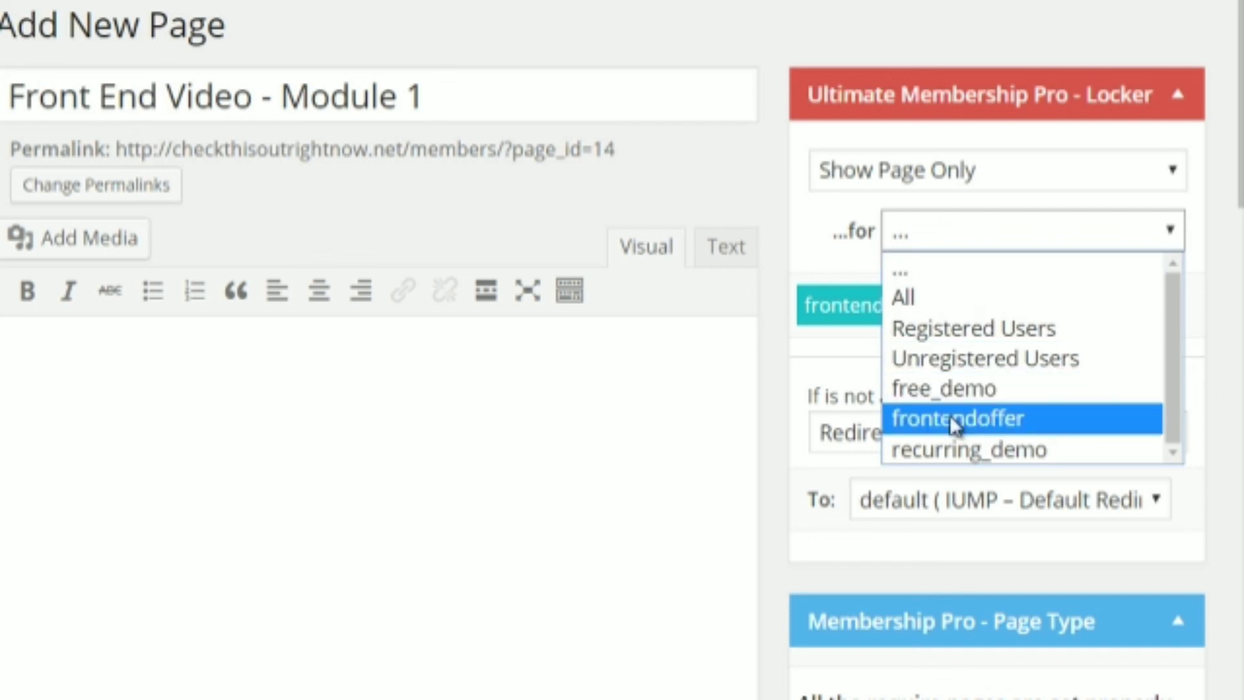
left_click(840, 360)
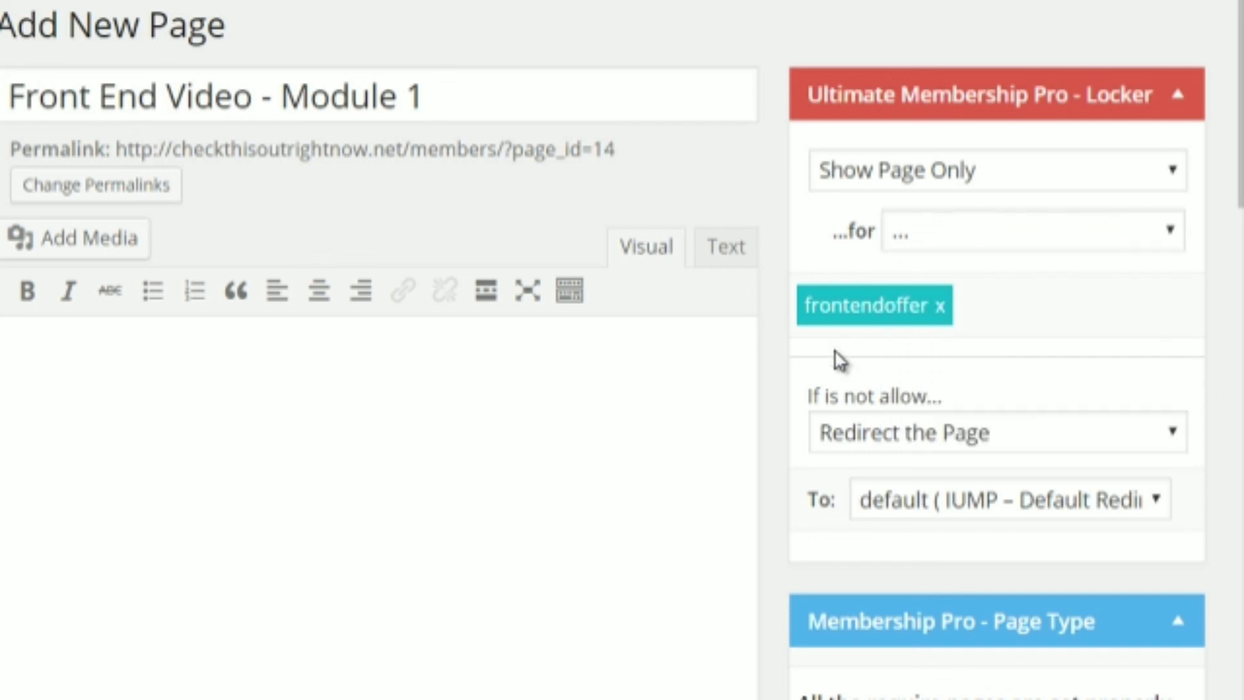
Step: Set the locker's action for visitors who are not allowed to Replace the Content
scroll(840, 356, "down", 2)
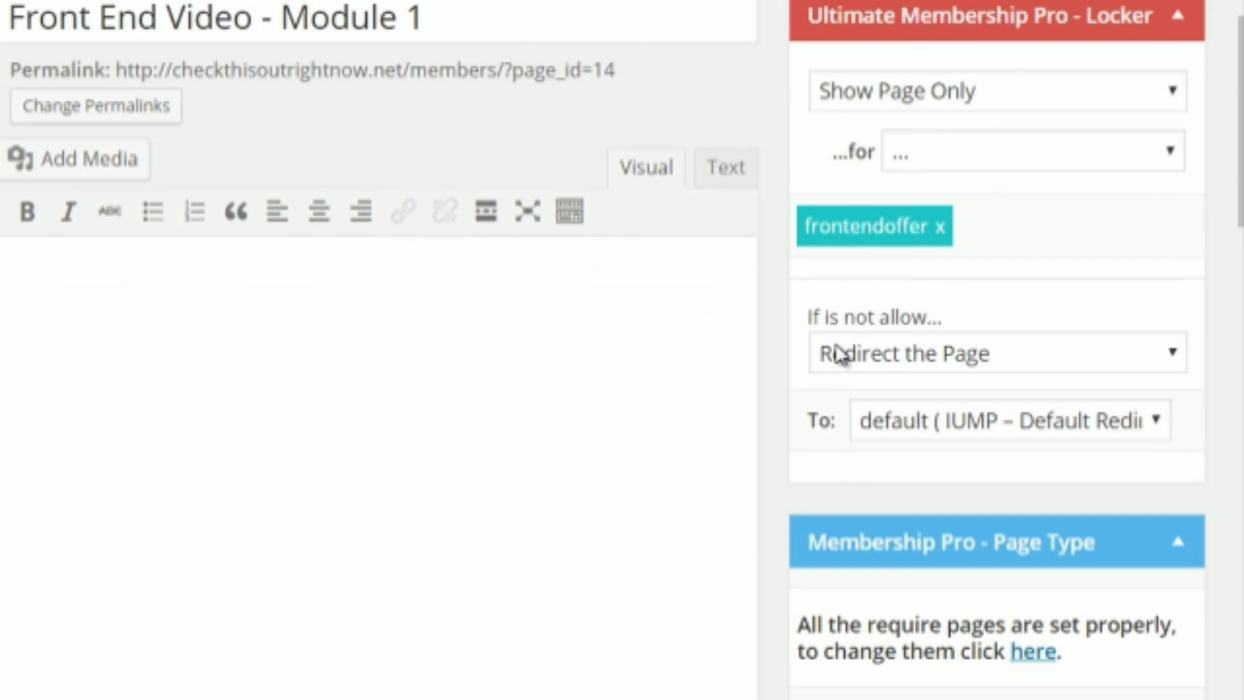
left_click(840, 355)
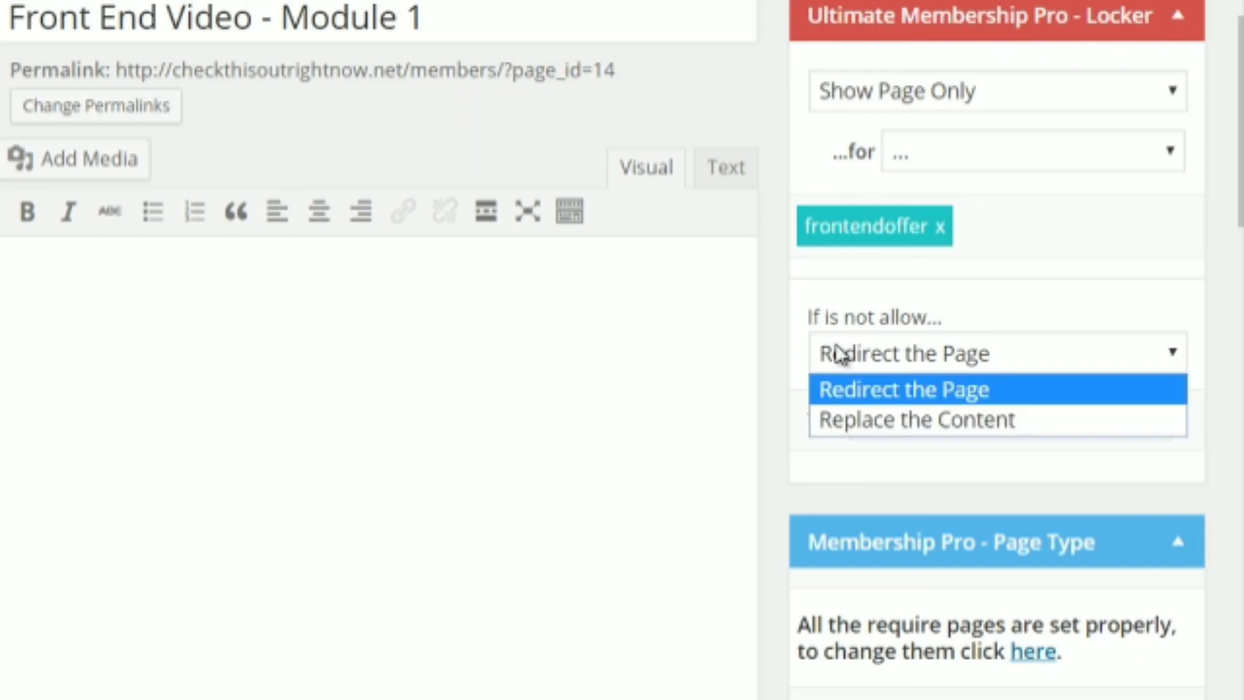
left_click(849, 381)
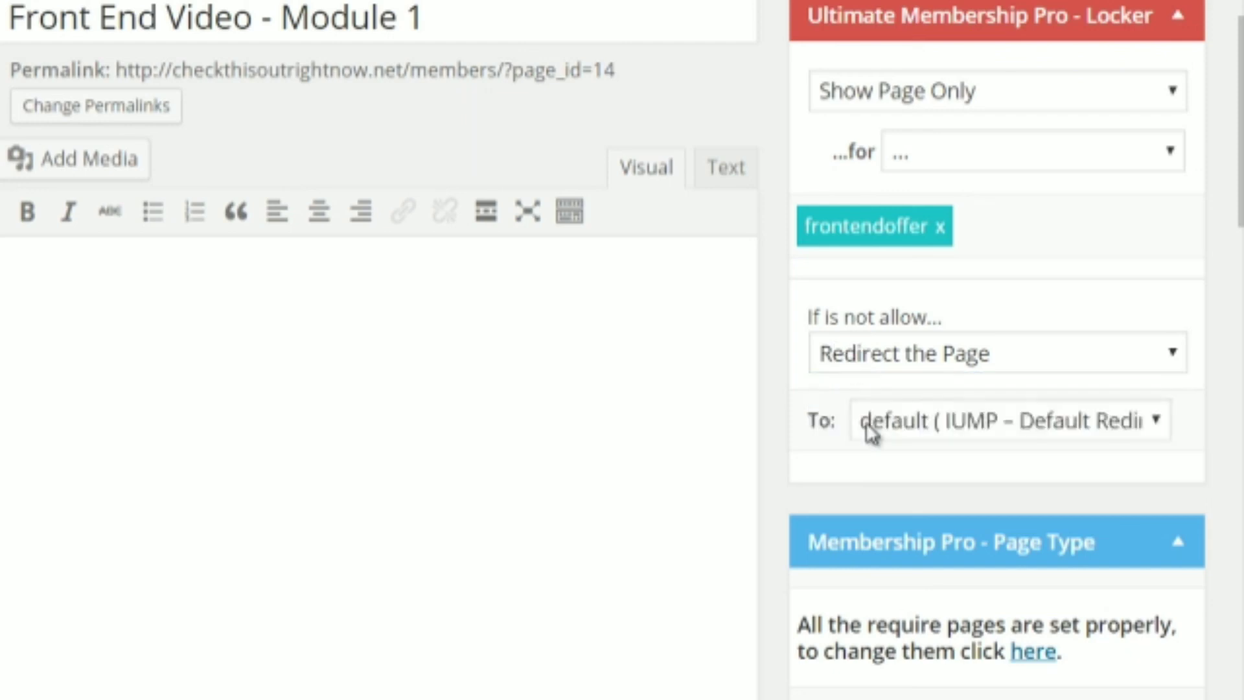
left_click(864, 356)
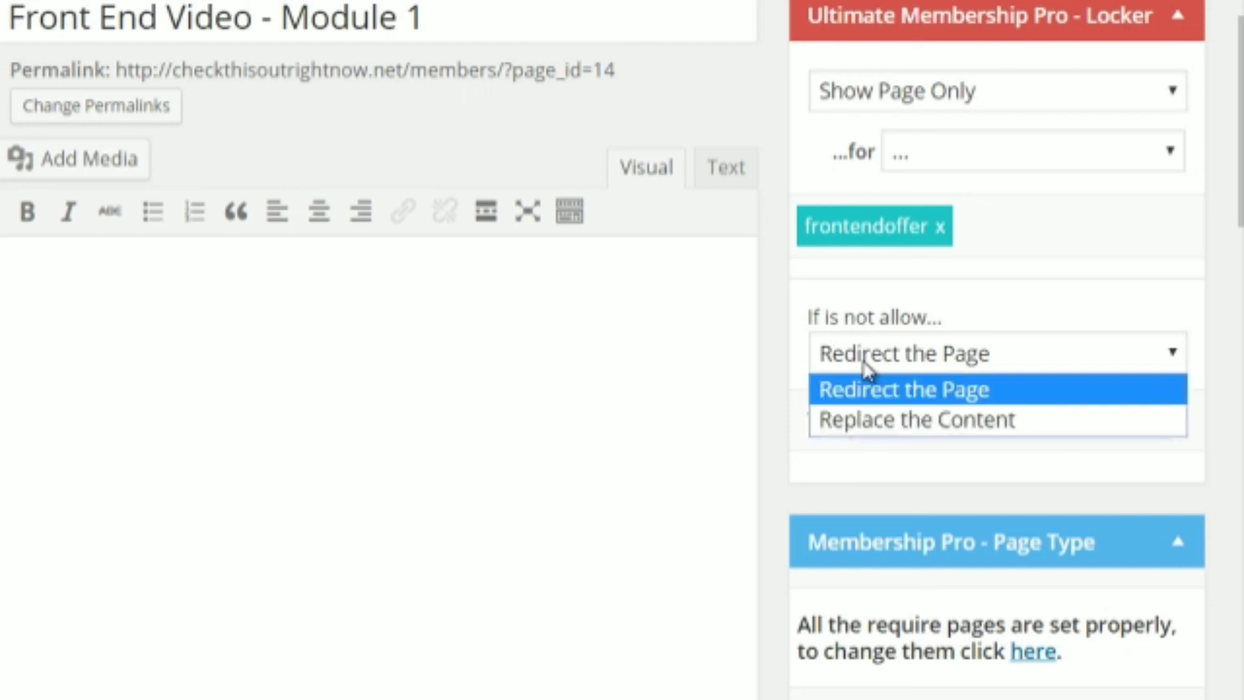
left_click(864, 410)
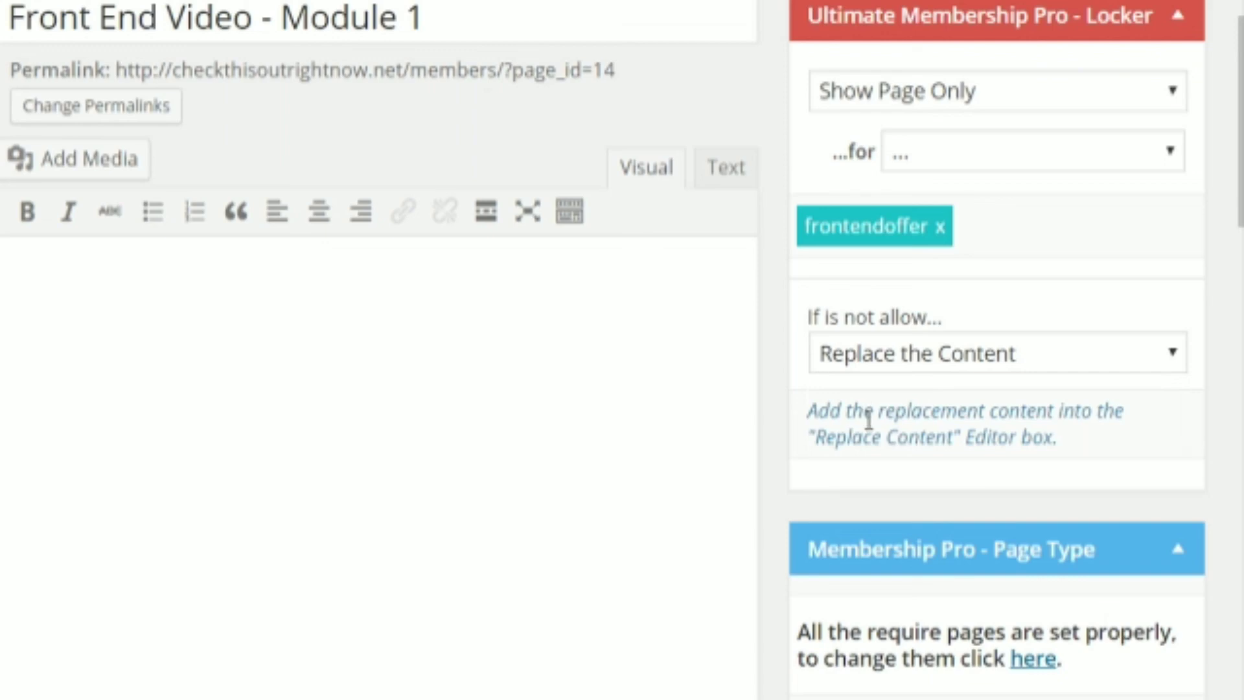
Step: Enlarge the editing area of the Replace Content editor below the main page content
scroll(775, 422, "down", 5)
scroll(775, 422, "up", 2)
scroll(778, 422, "up", 1)
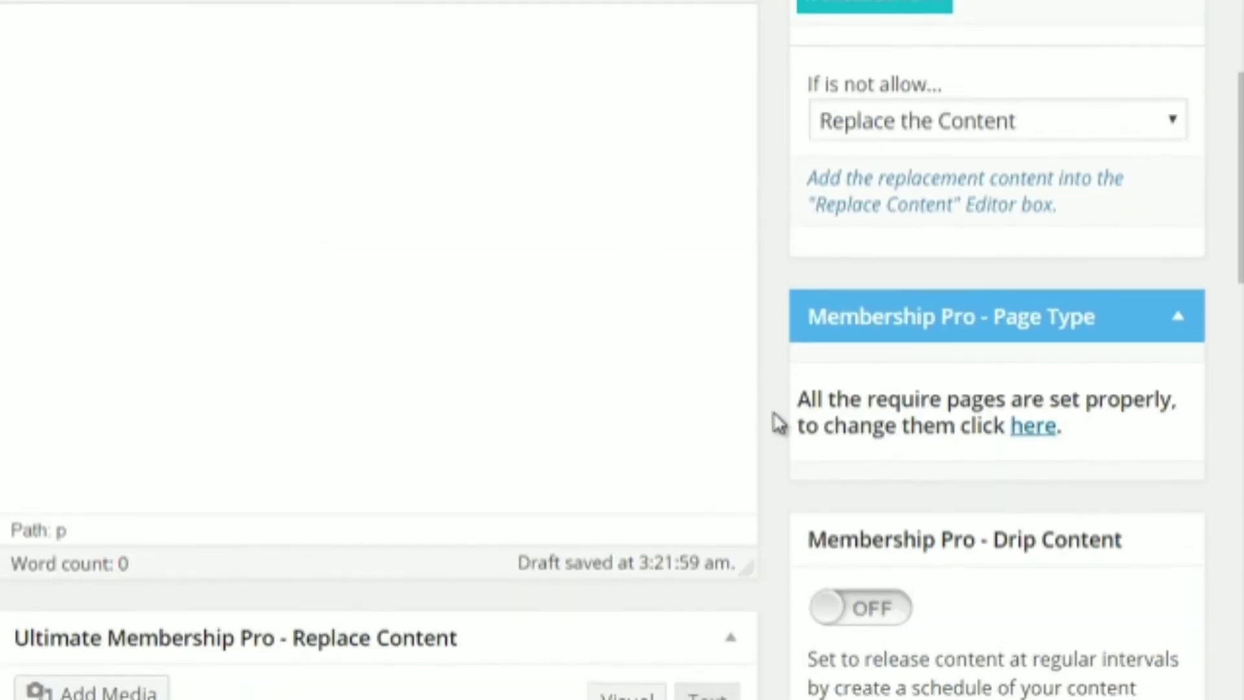
scroll(778, 394, "down", 5)
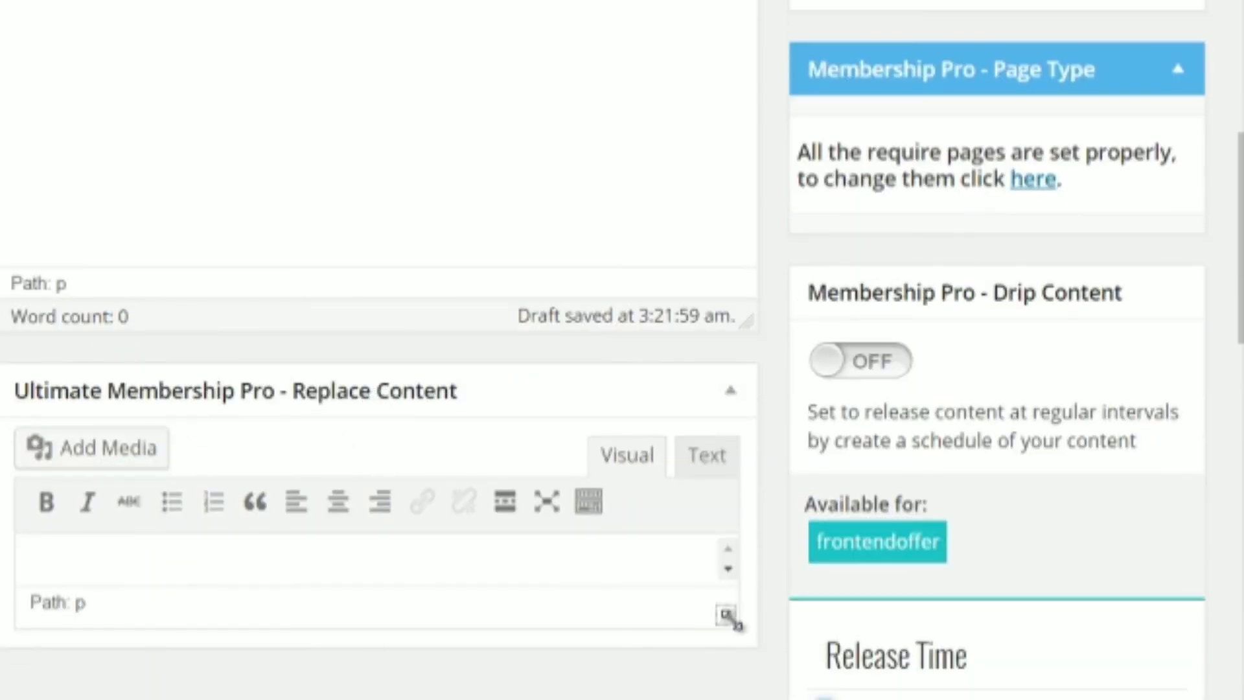
left_click_drag(728, 620, 741, 683)
Step: Compare the empty main content editor with the Replace Content editor meant for visitors without access
scroll(650, 345, "up", 8)
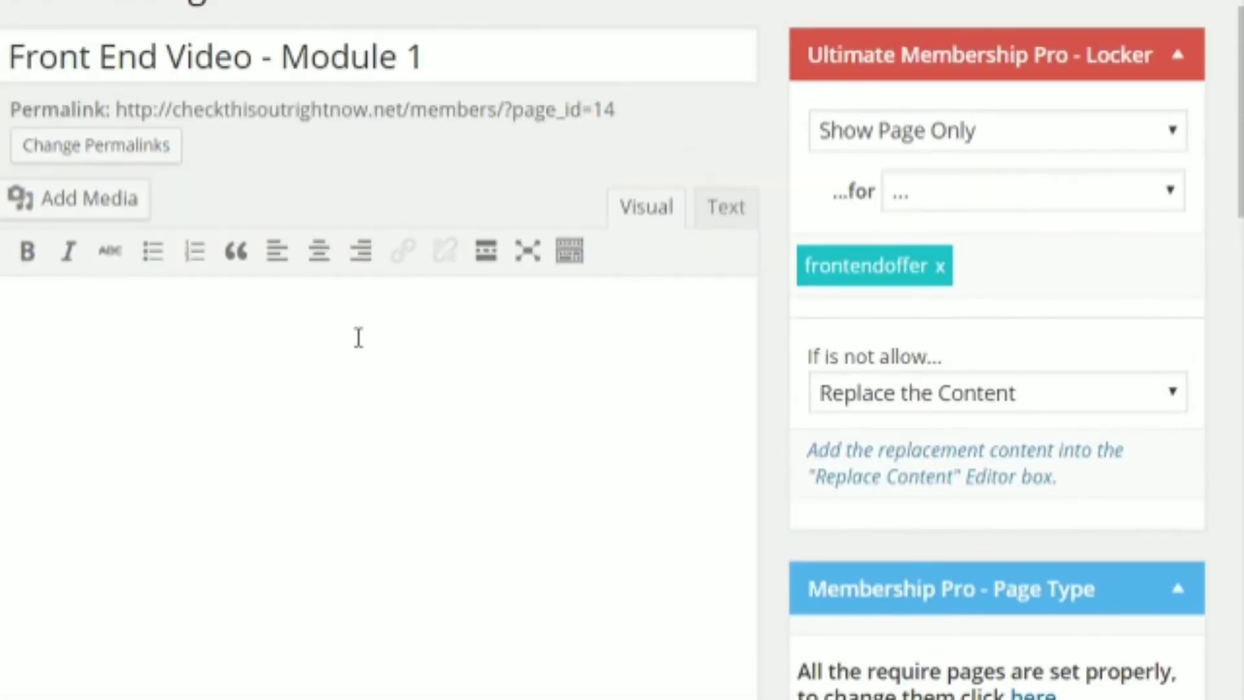
scroll(359, 345, "down", 6)
scroll(361, 344, "down", 4)
left_click(348, 466)
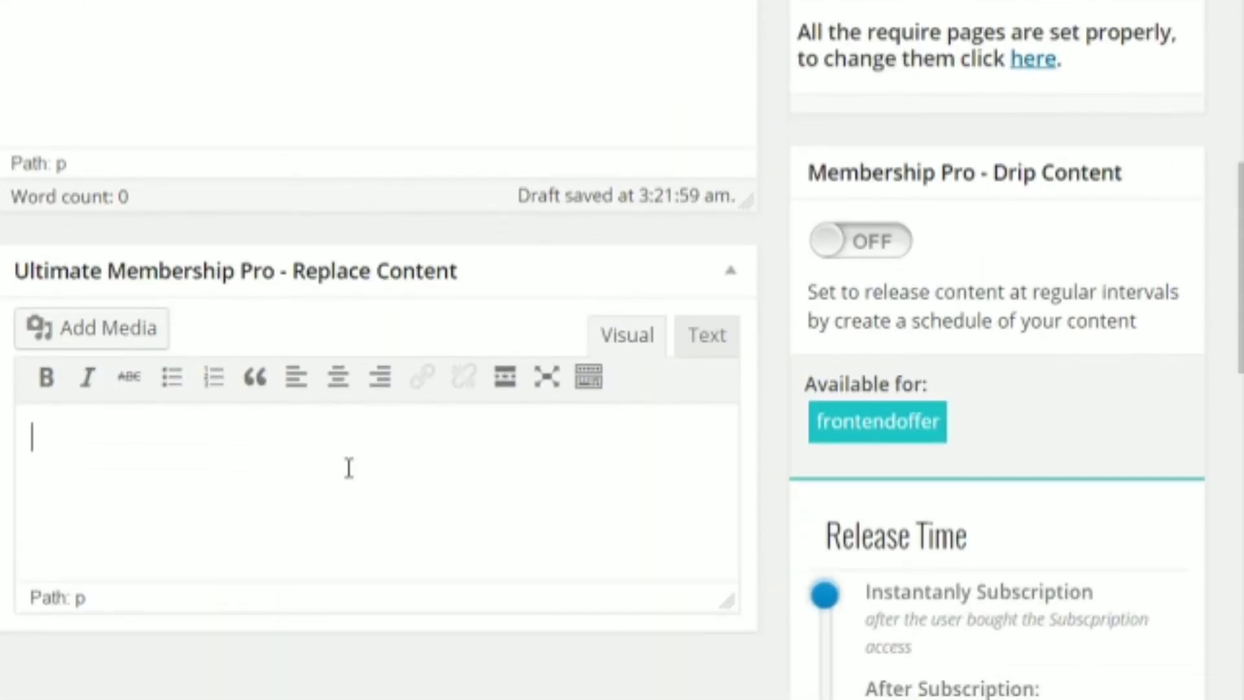
scroll(576, 502, "up", 9)
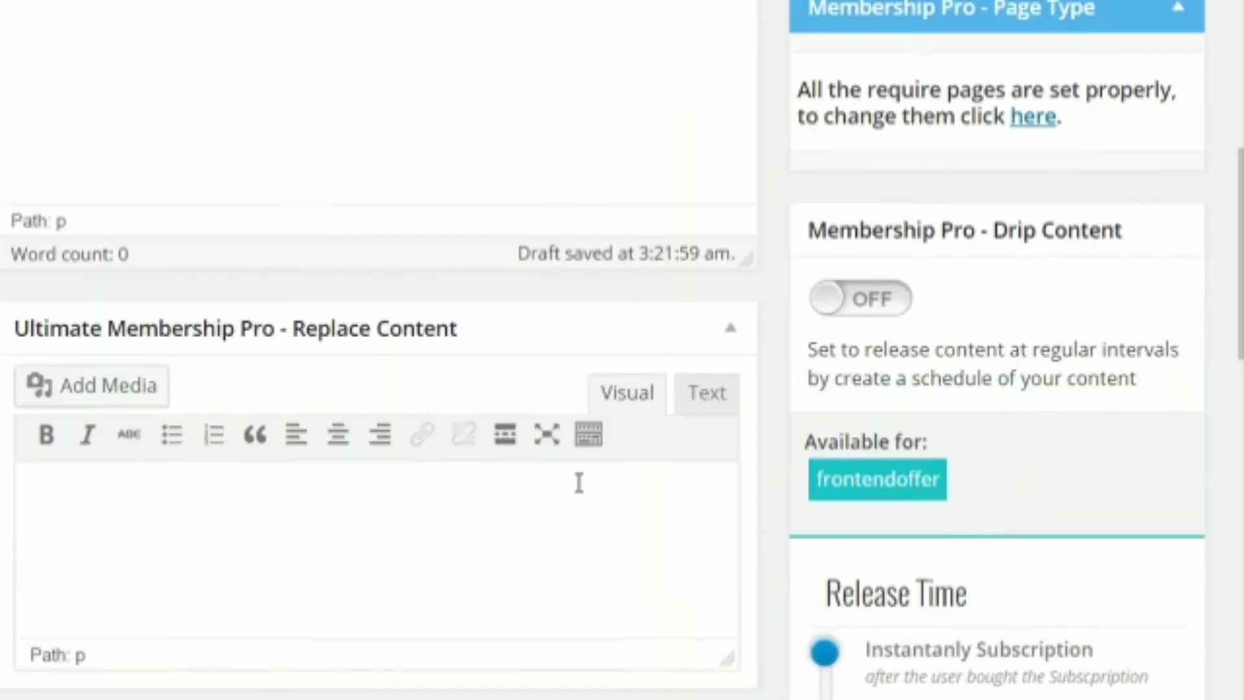
scroll(579, 483, "up", 2)
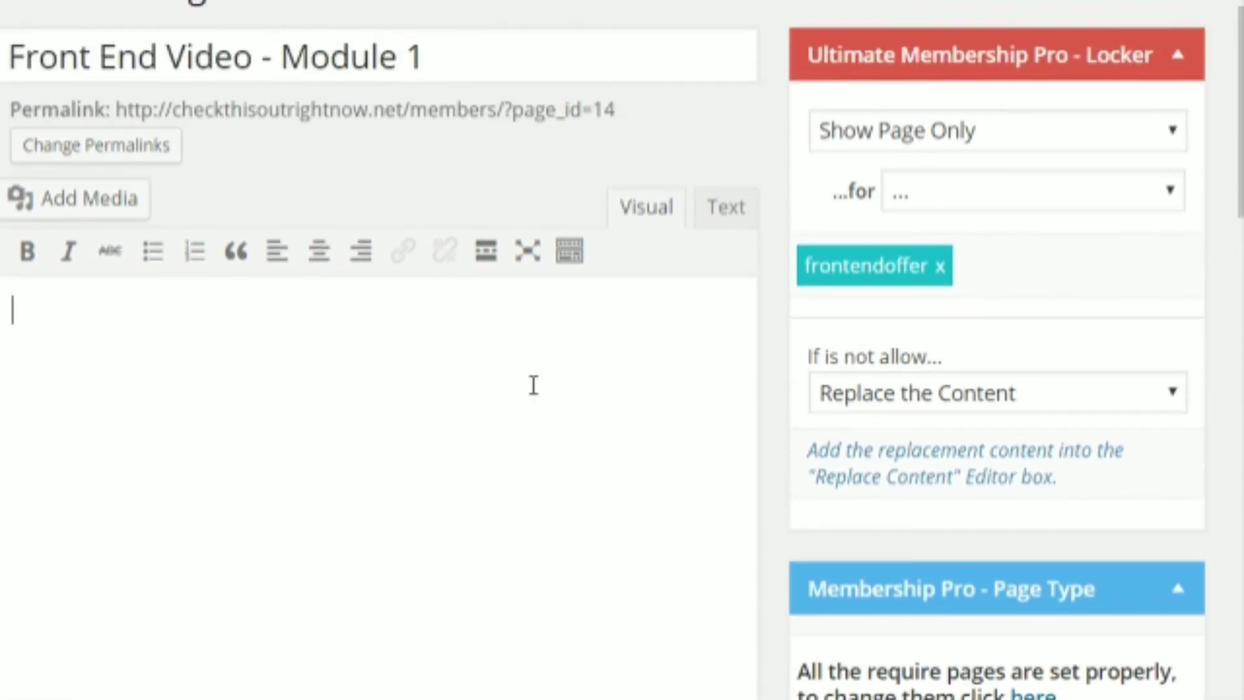
scroll(661, 400, "down", 7)
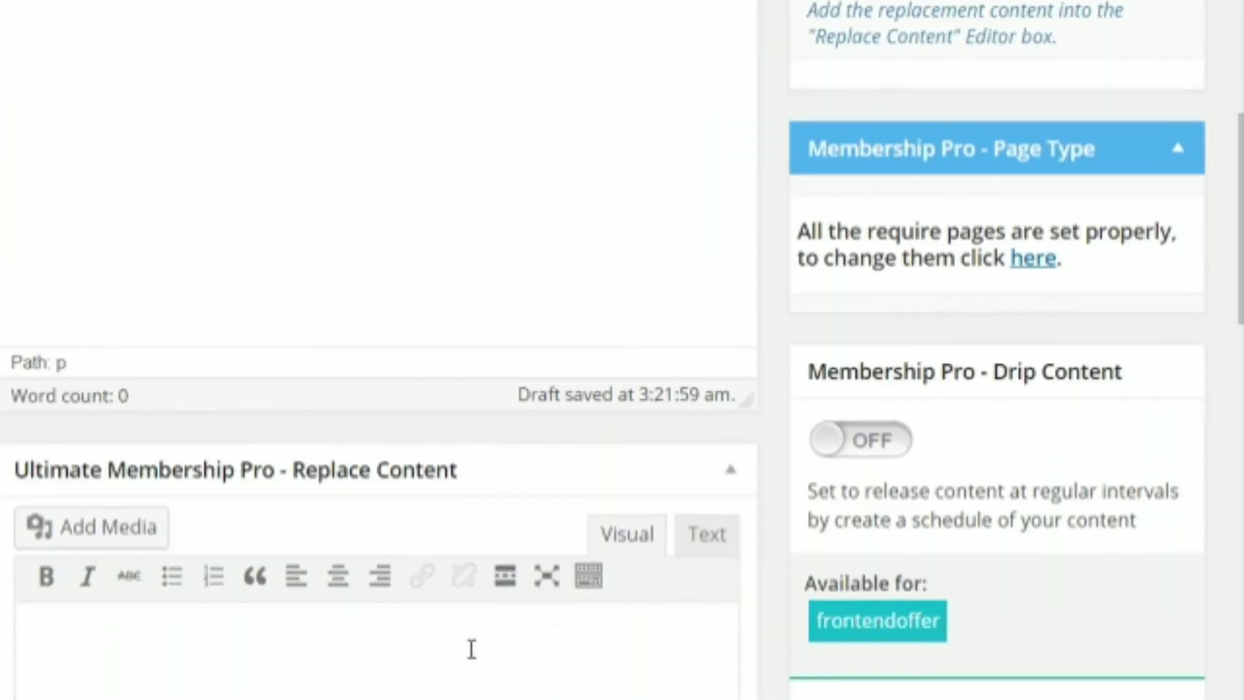
scroll(458, 658, "down", 2)
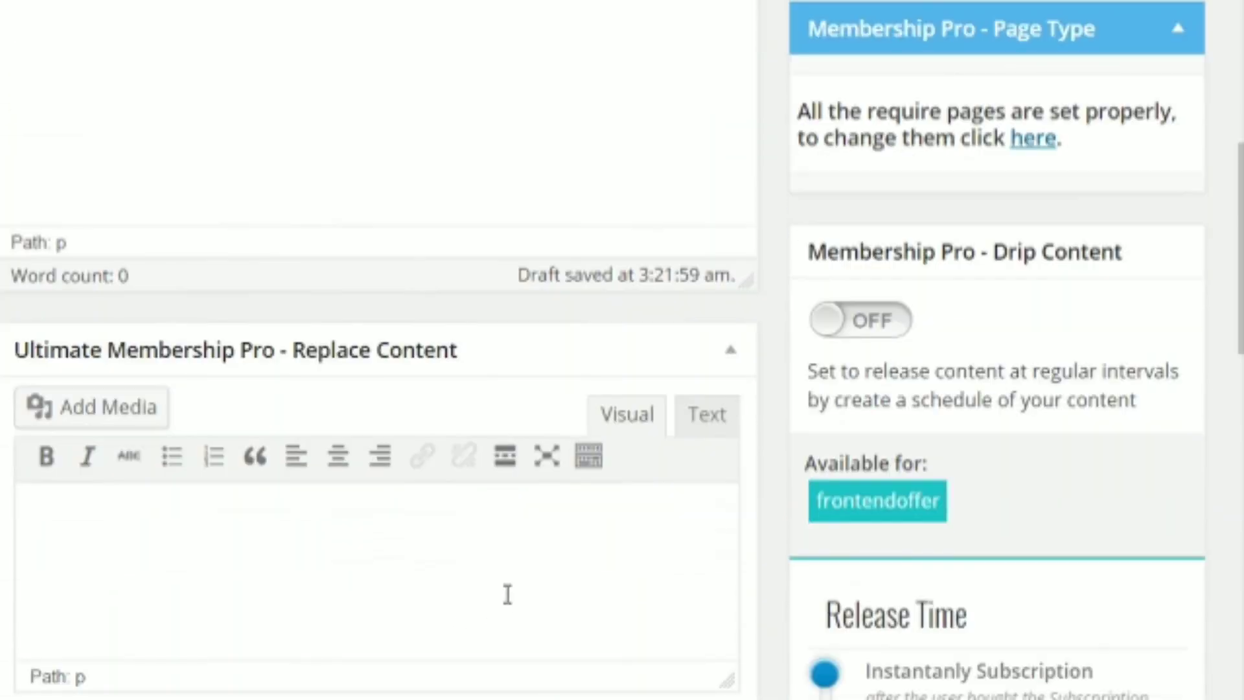
scroll(506, 593, "up", 9)
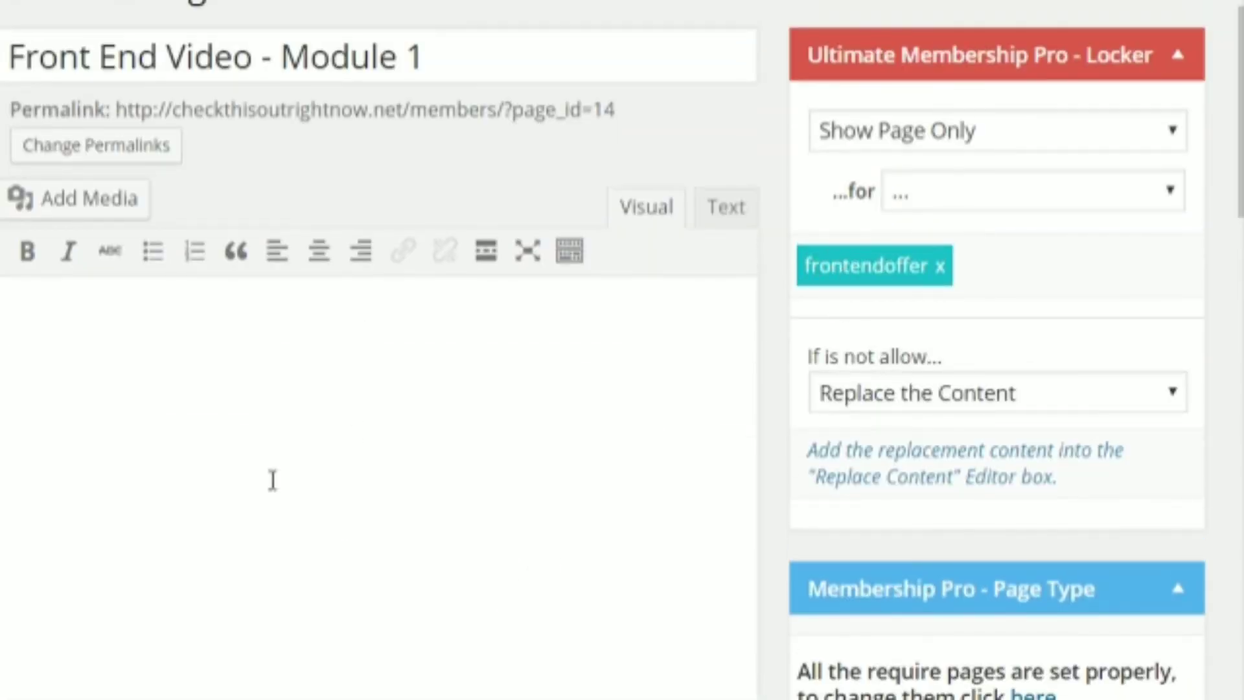
Step: Turn on Drip Content scheduling for the page
scroll(807, 408, "down", 3)
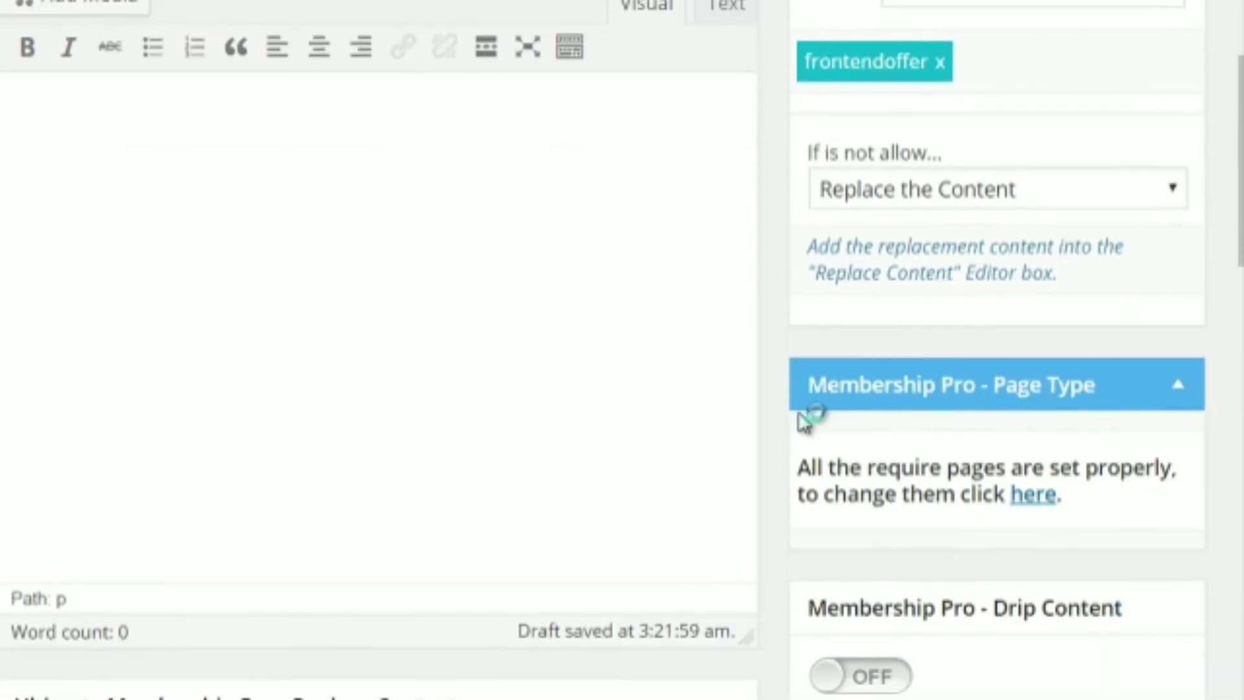
scroll(804, 421, "down", 2)
scroll(797, 421, "down", 3)
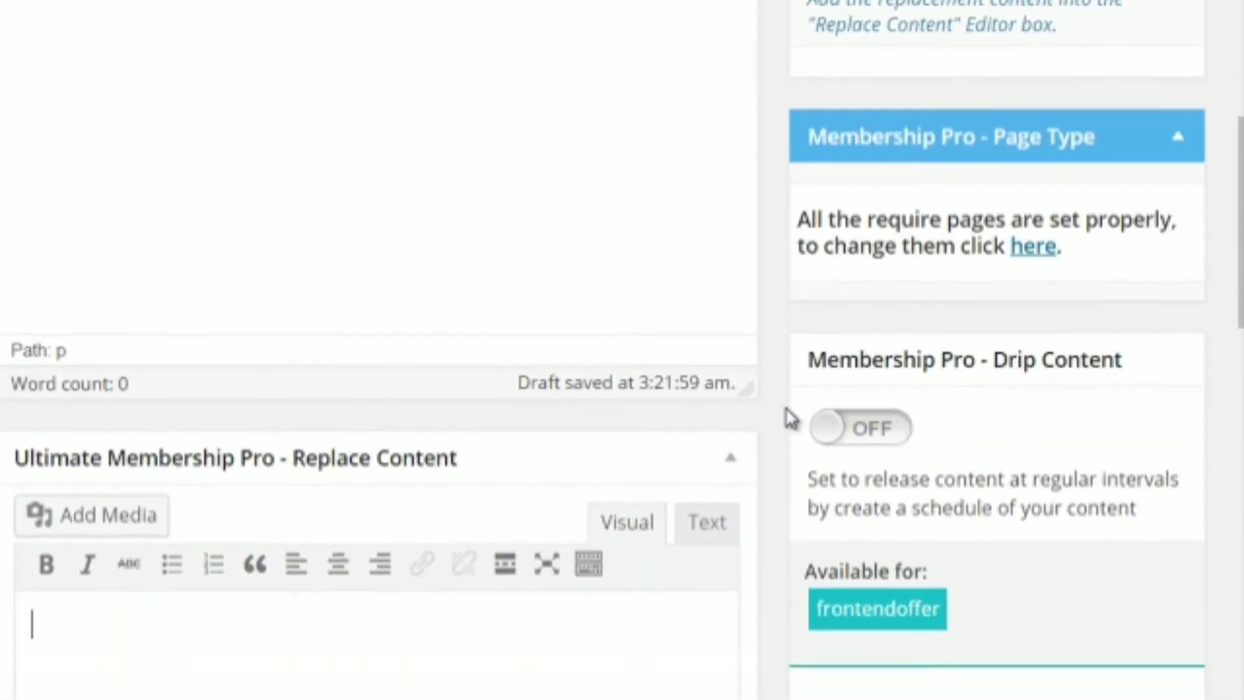
scroll(791, 417, "down", 3)
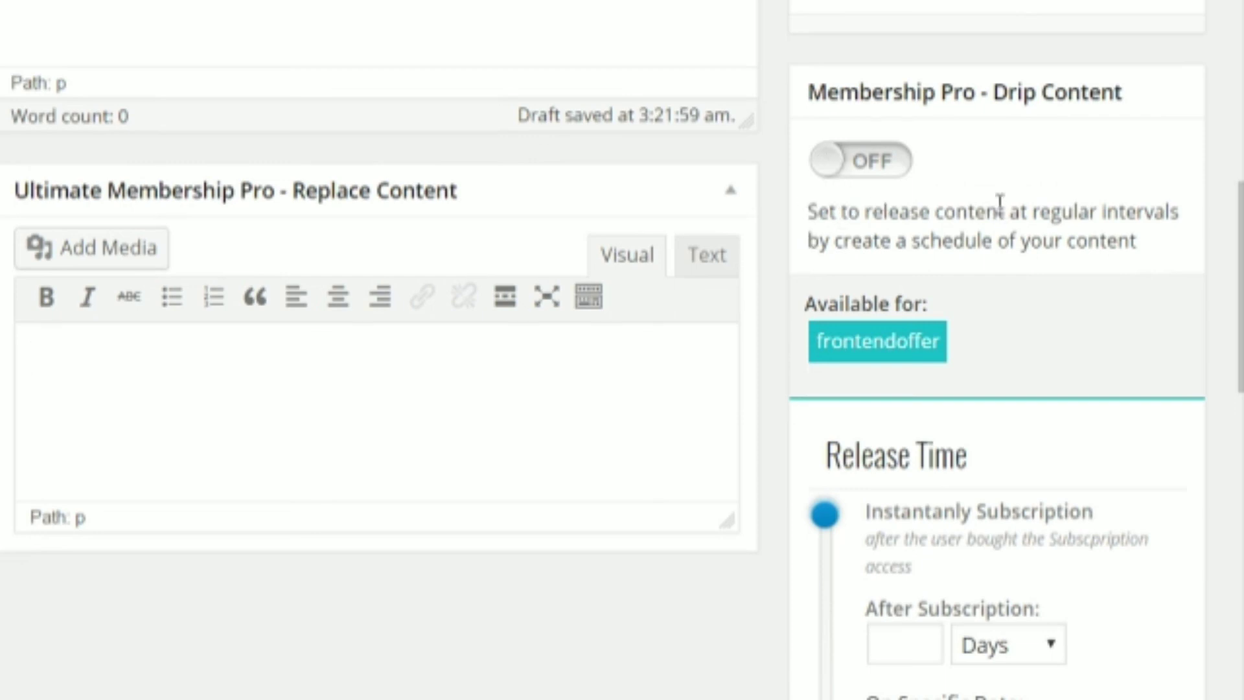
left_click_drag(1102, 208, 1167, 236)
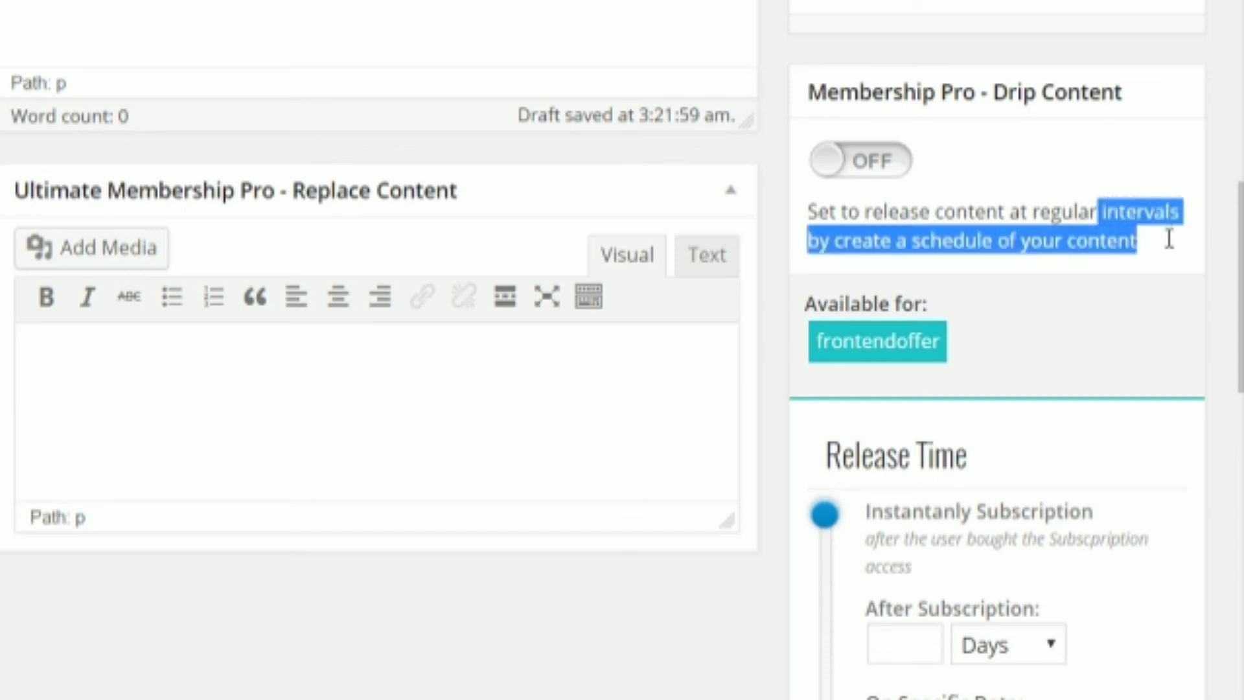
left_click(1164, 252)
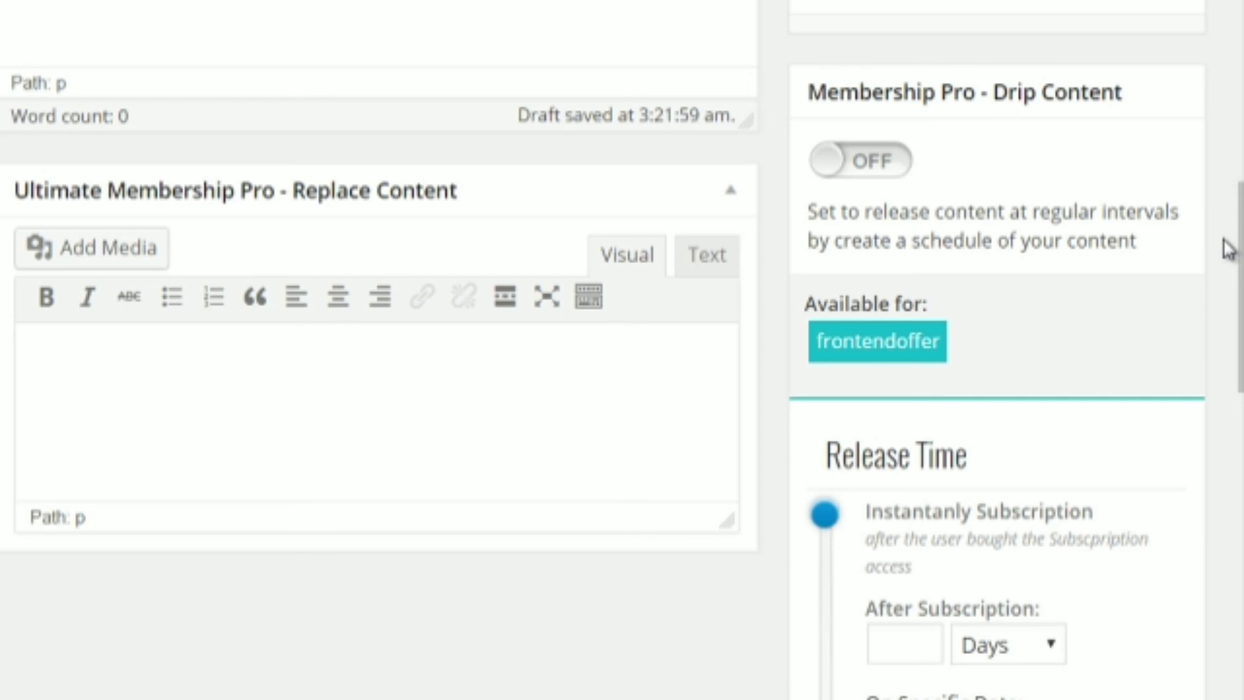
left_click(825, 167)
Step: Set the drip content's After Subscription release period to 7 days
scroll(786, 301, "down", 2)
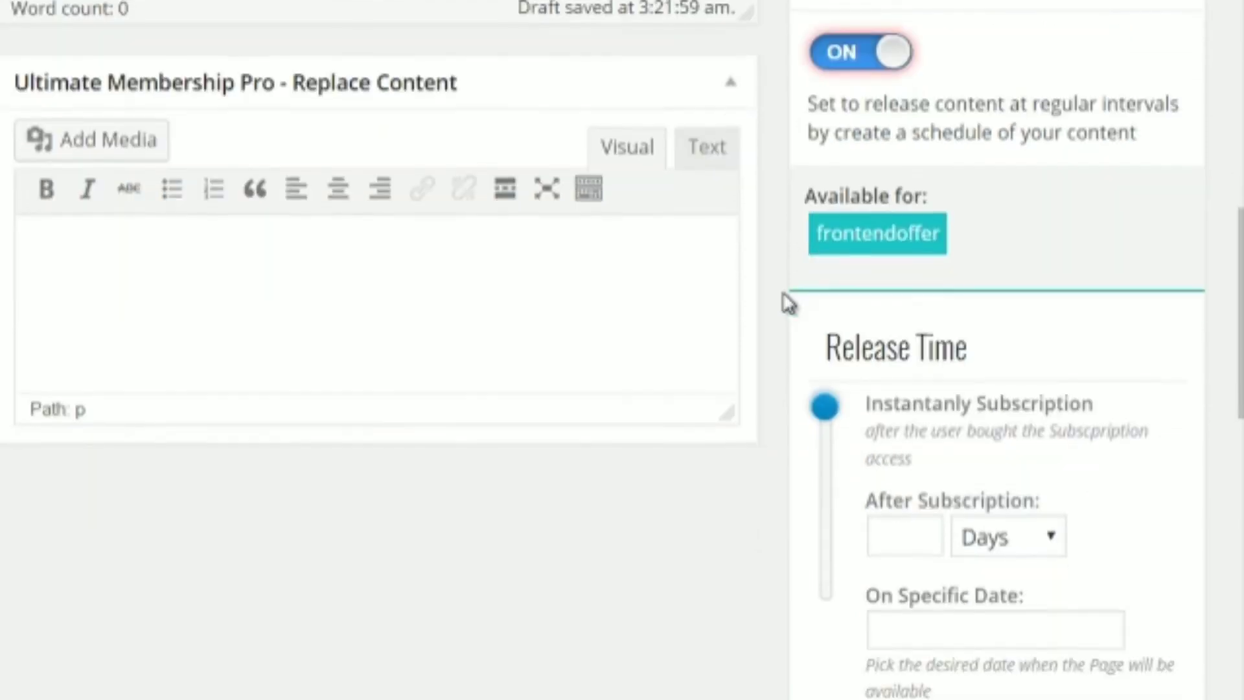
scroll(786, 301, "down", 4)
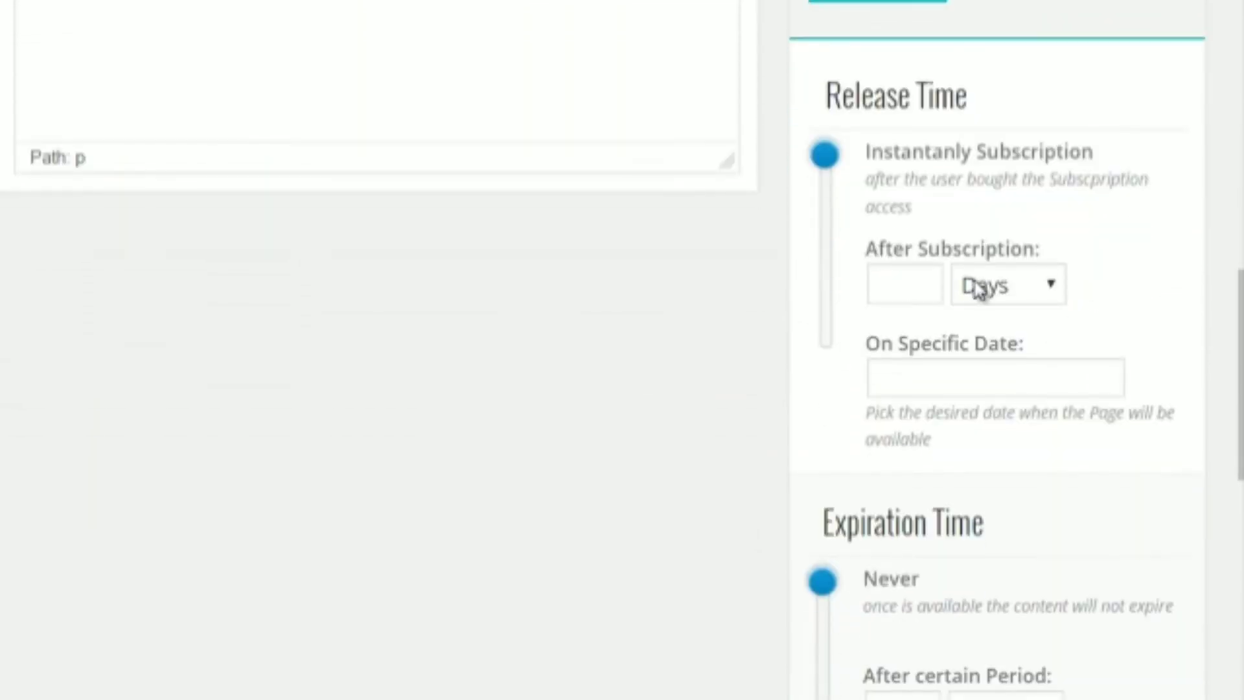
left_click(980, 286)
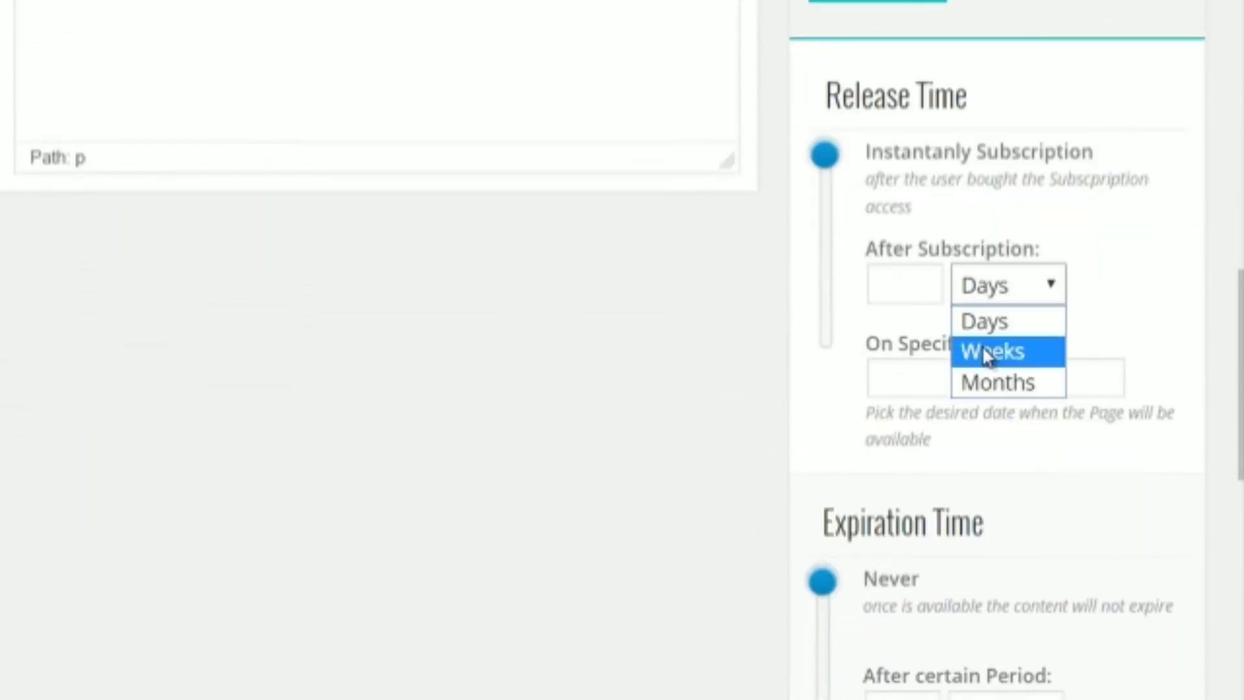
left_click(981, 352)
left_click(923, 292)
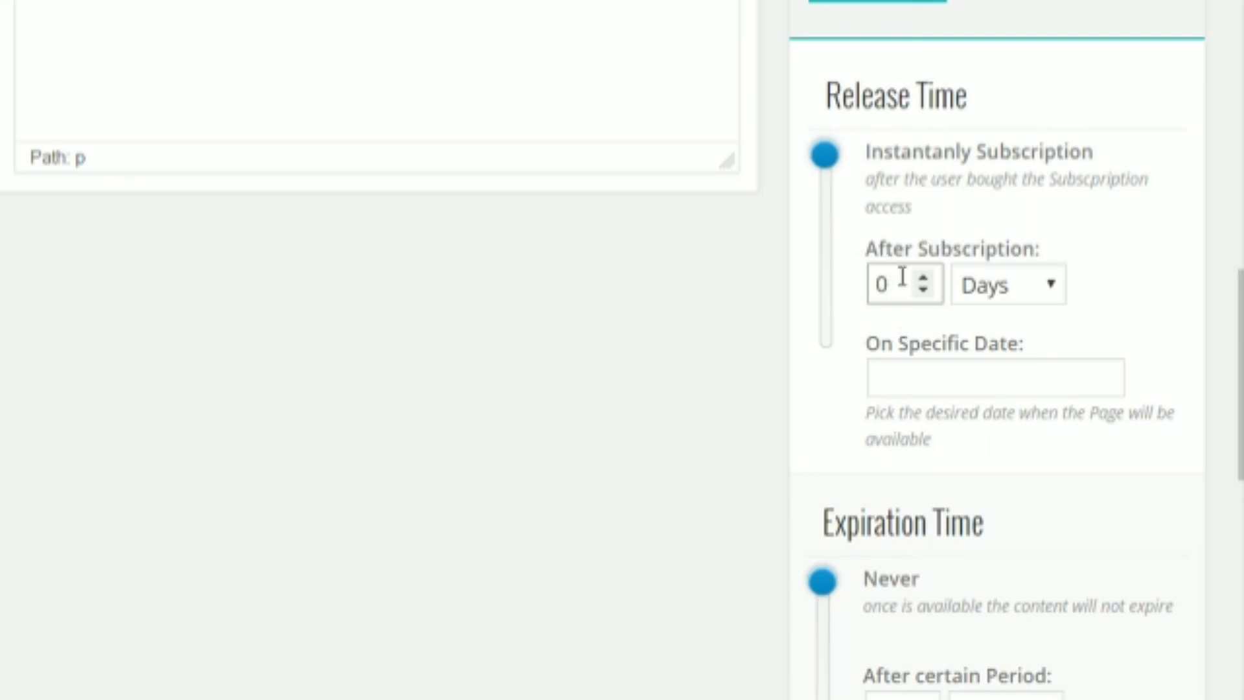
left_click_drag(886, 279, 862, 289)
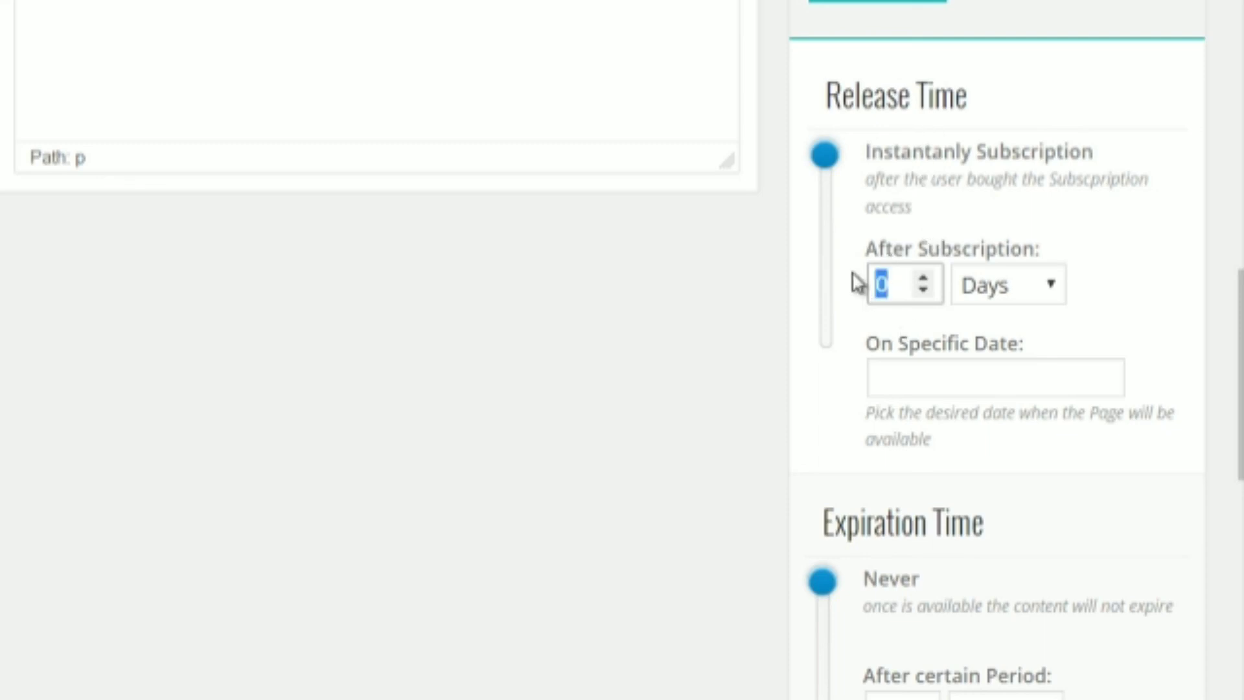
type("7")
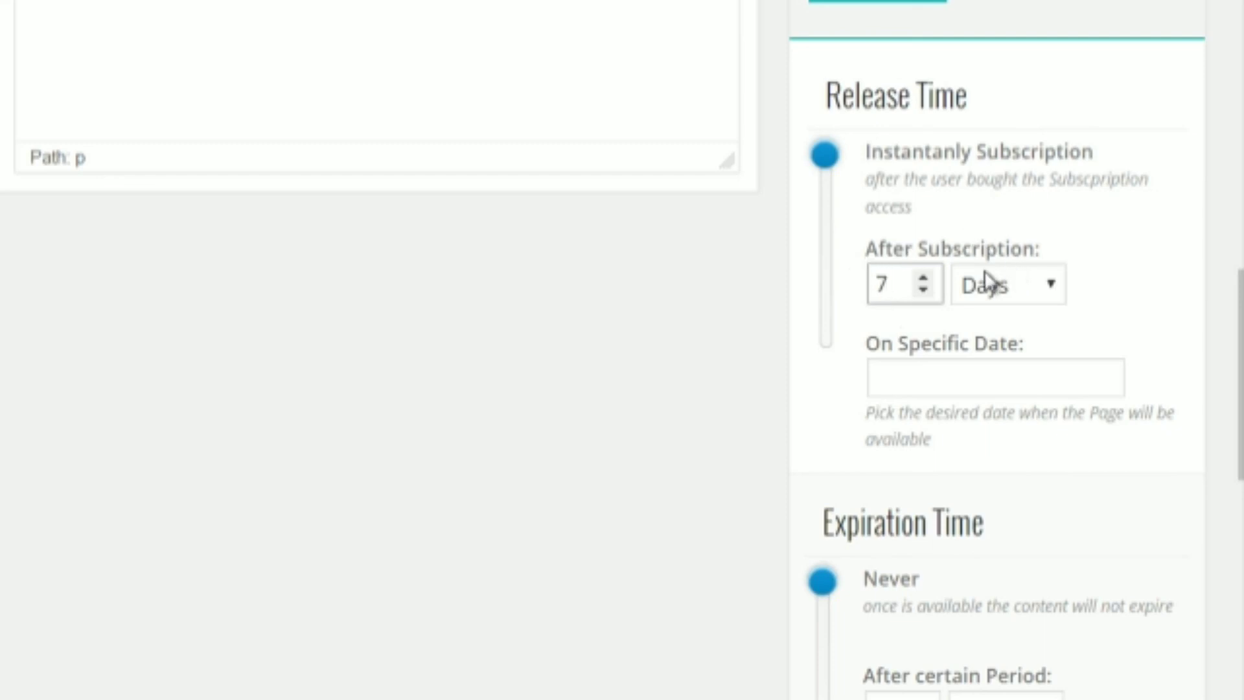
left_click(1121, 270)
scroll(984, 319, "down", 1)
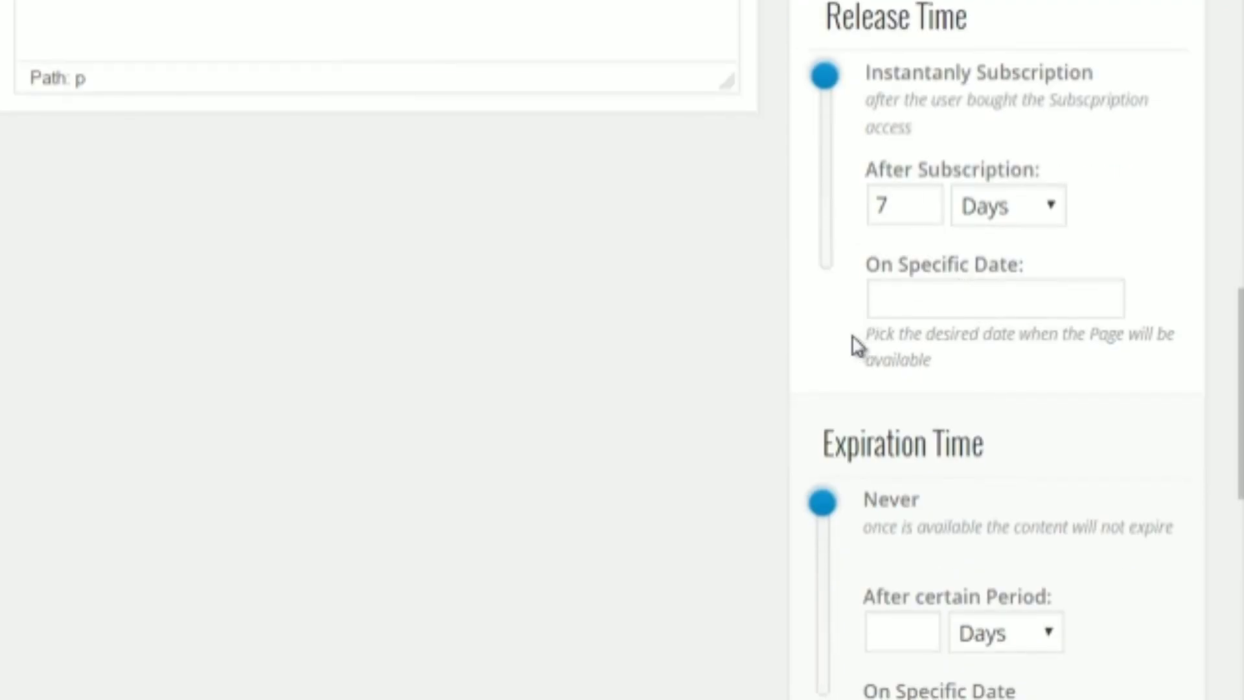
Step: Set the drip content's After Subscription release period to 1 day
scroll(853, 344, "up", 1)
left_click_drag(905, 250, 864, 251)
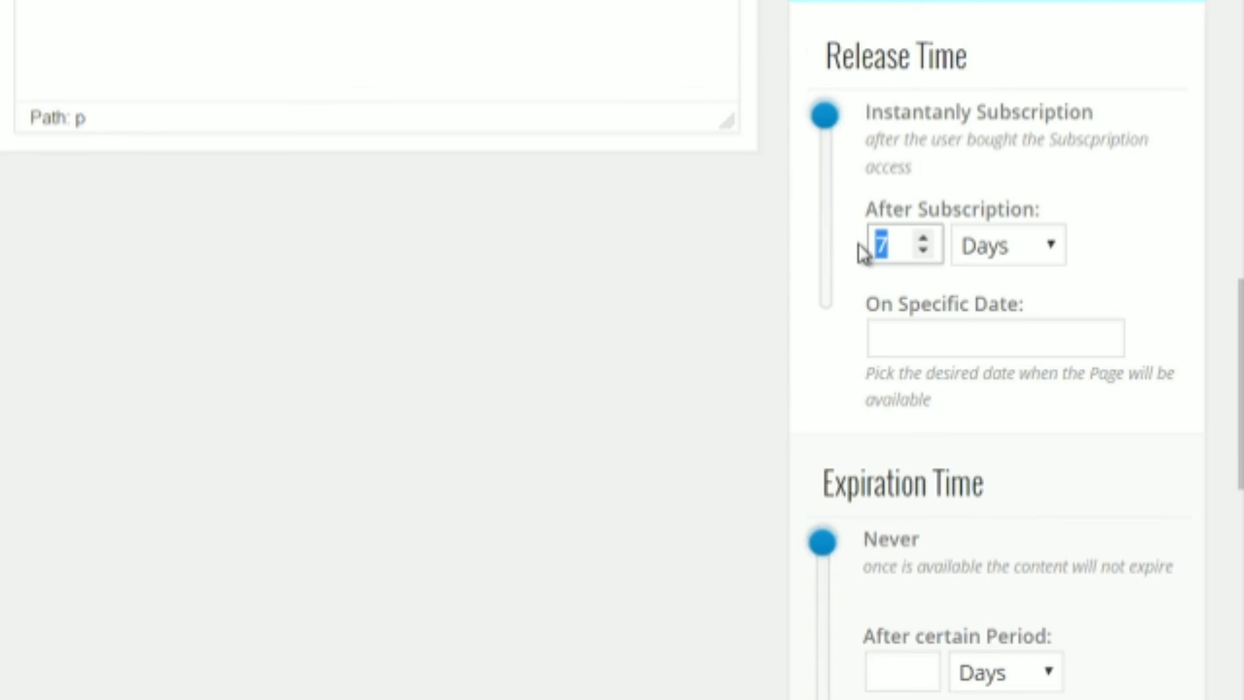
type("1")
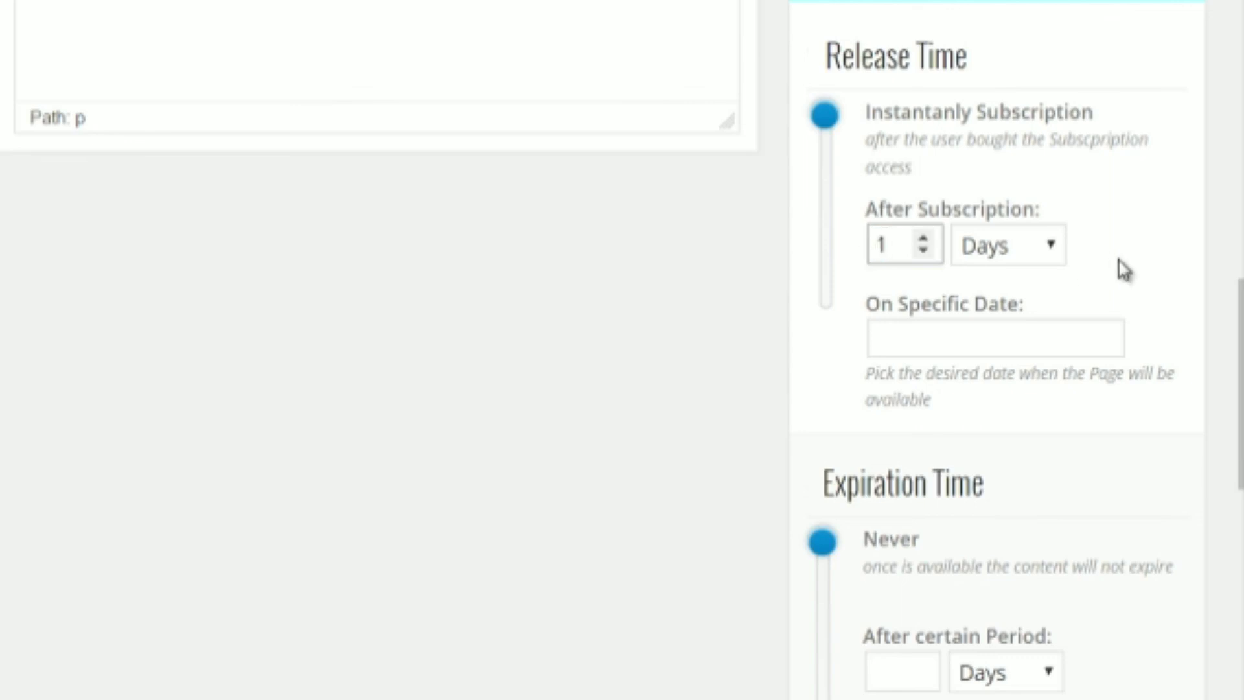
scroll(1125, 271, "up", 1)
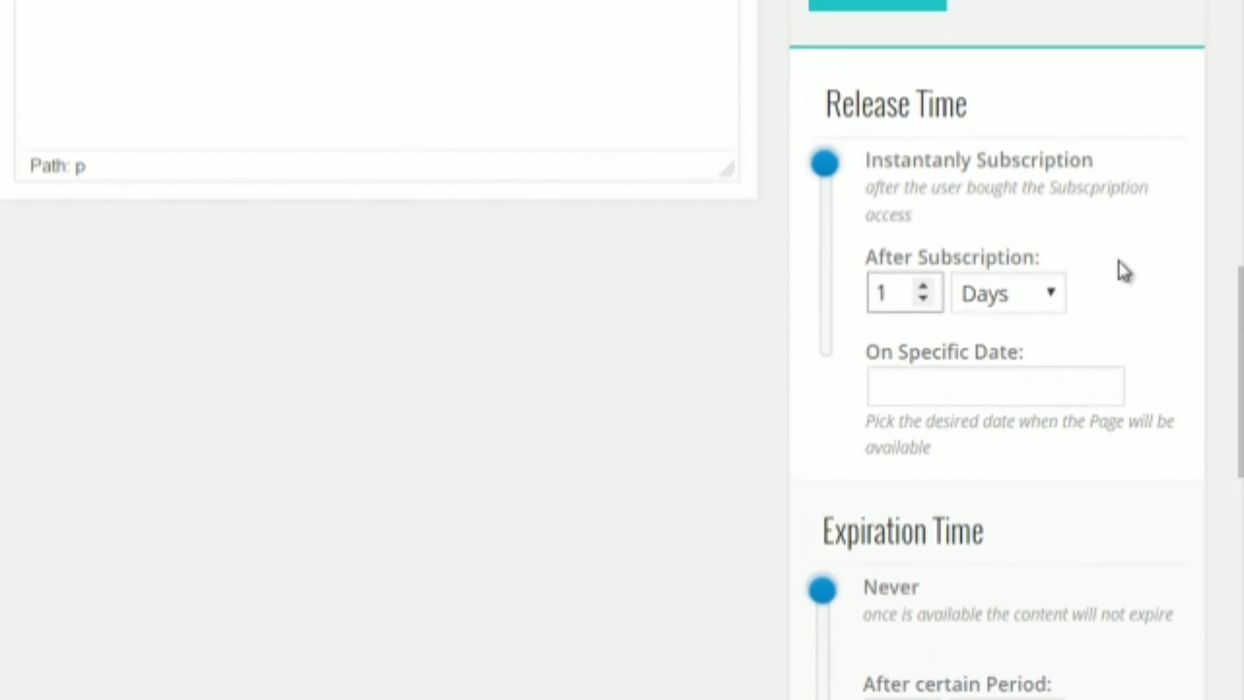
Step: Publish the Front End Video - Module 1 page
scroll(1101, 285, "down", 10)
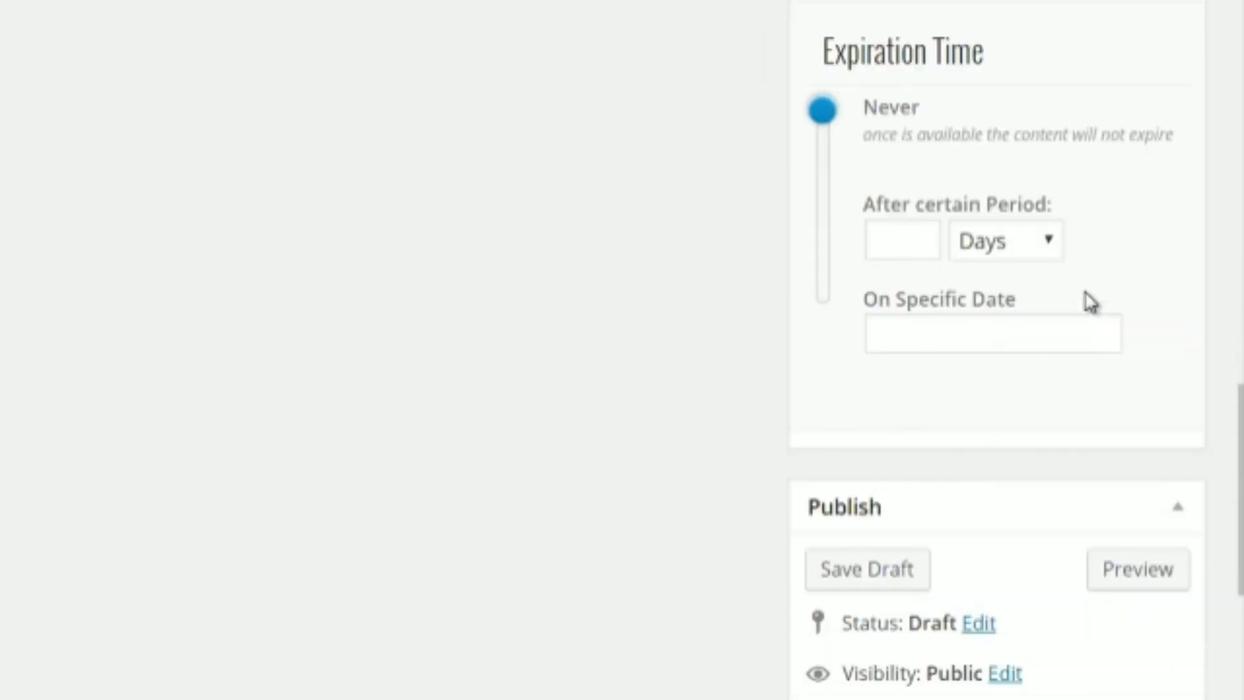
scroll(1011, 259, "up", 3)
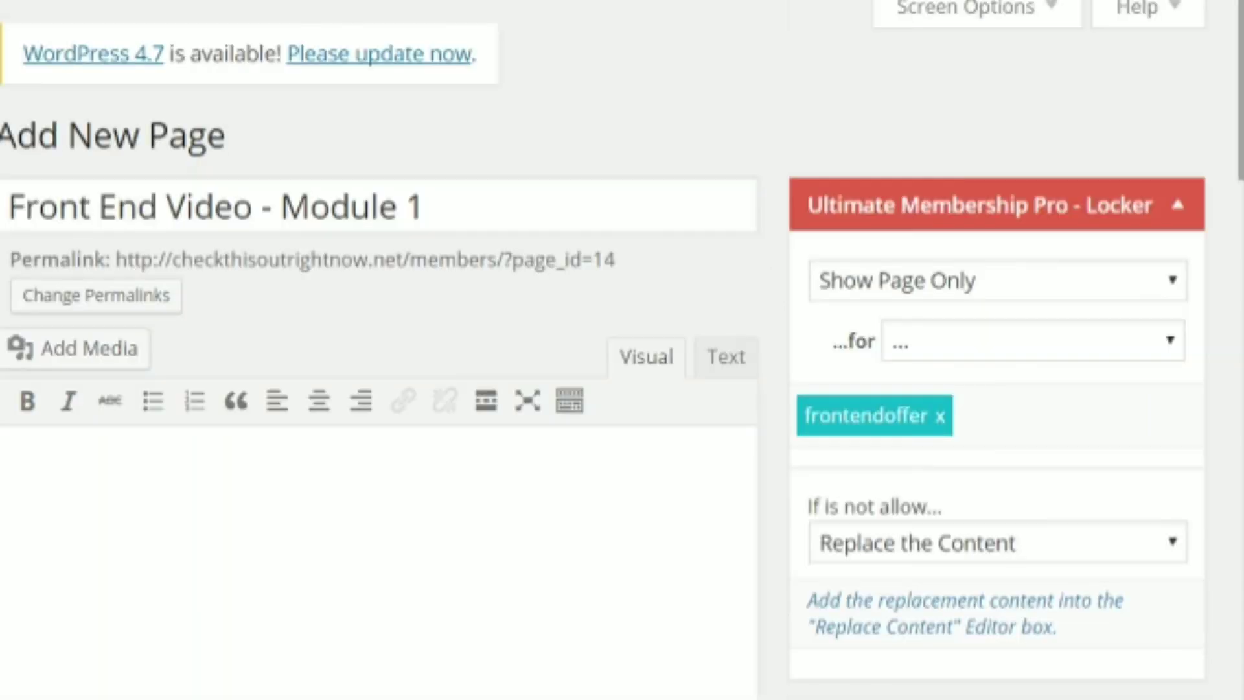
scroll(622, 350, "down", 15)
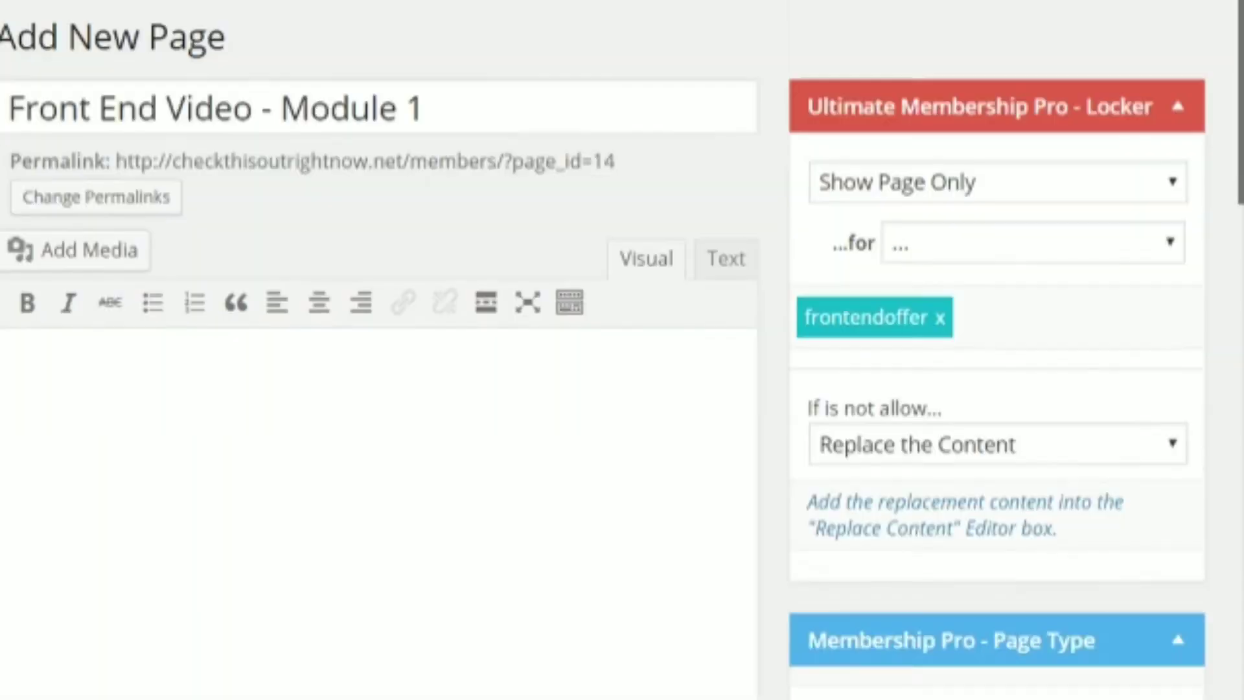
scroll(1199, 460, "up", 3)
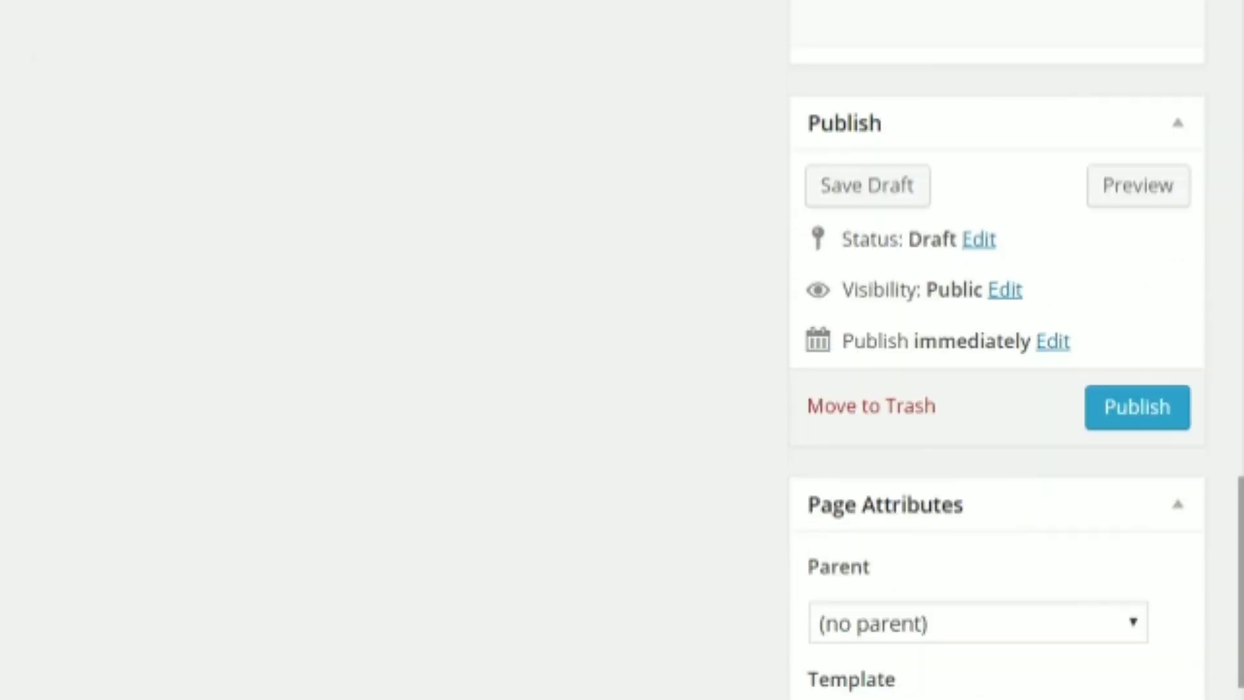
left_click(1178, 421)
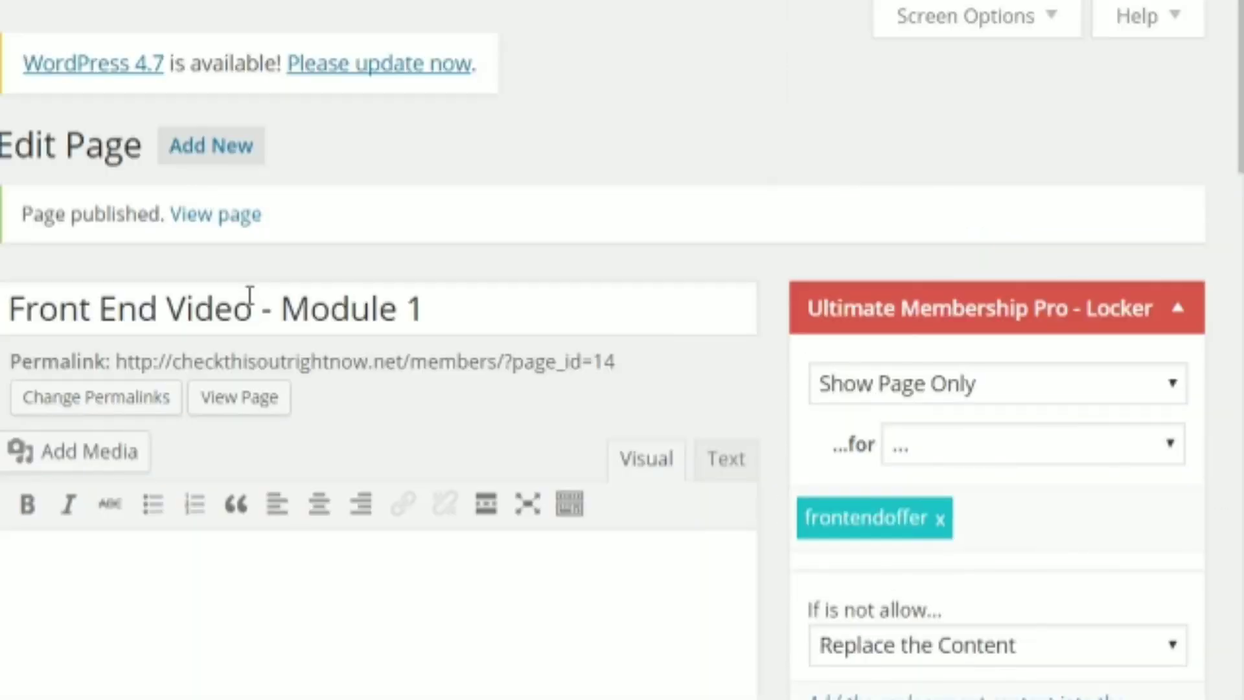
Step: Create another new page titled Front End Video - Module 2
left_click(249, 293)
key("ctrl+a")
left_click(250, 148)
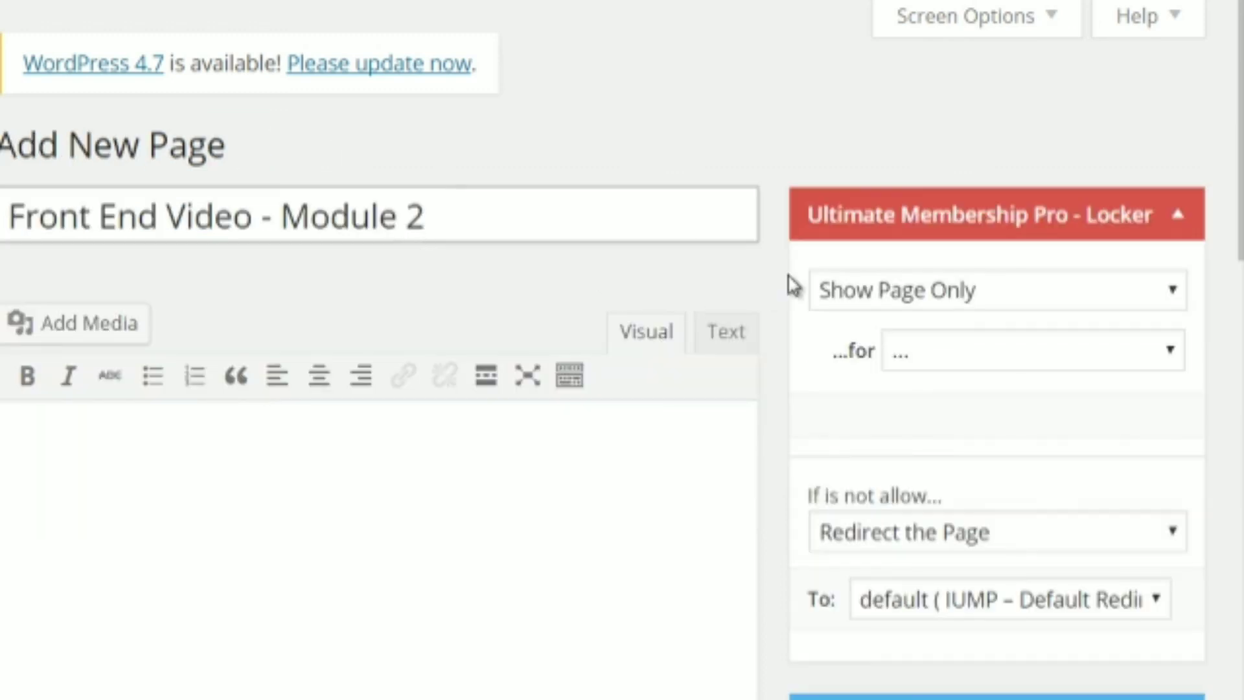
Step: Restrict the Module 2 page so that it shows only for the frontendoffer level
scroll(491, 469, "down", 5)
scroll(500, 466, "up", 4)
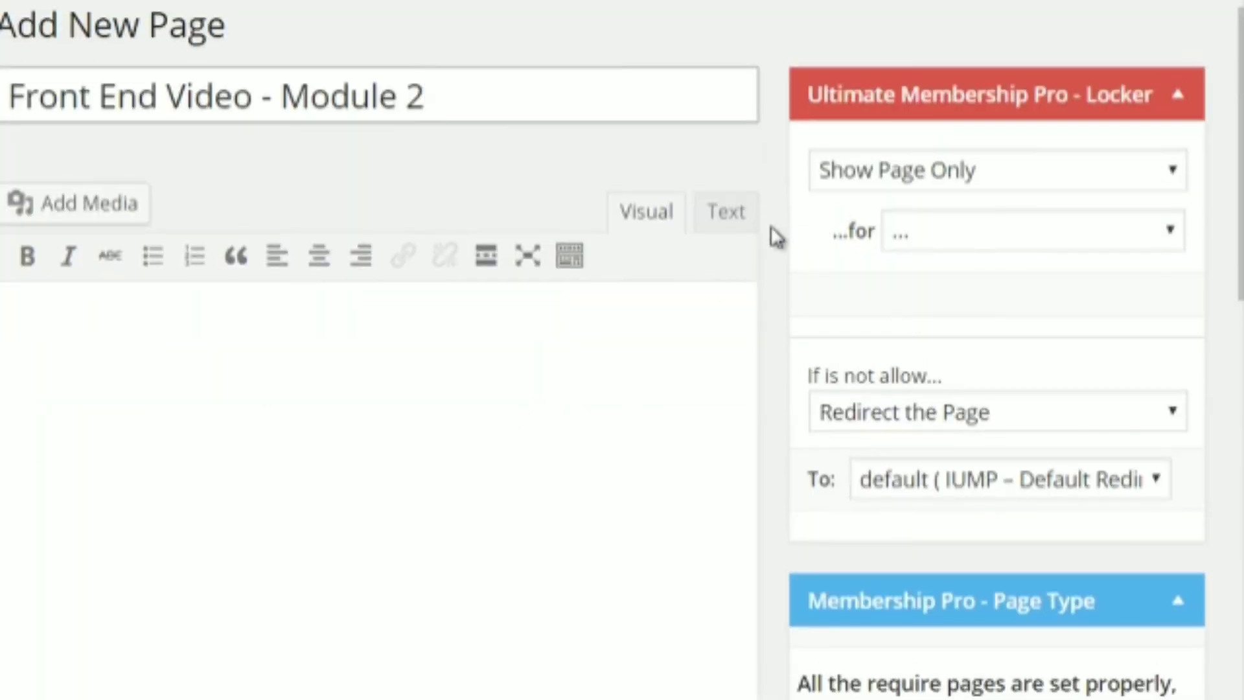
left_click(959, 239)
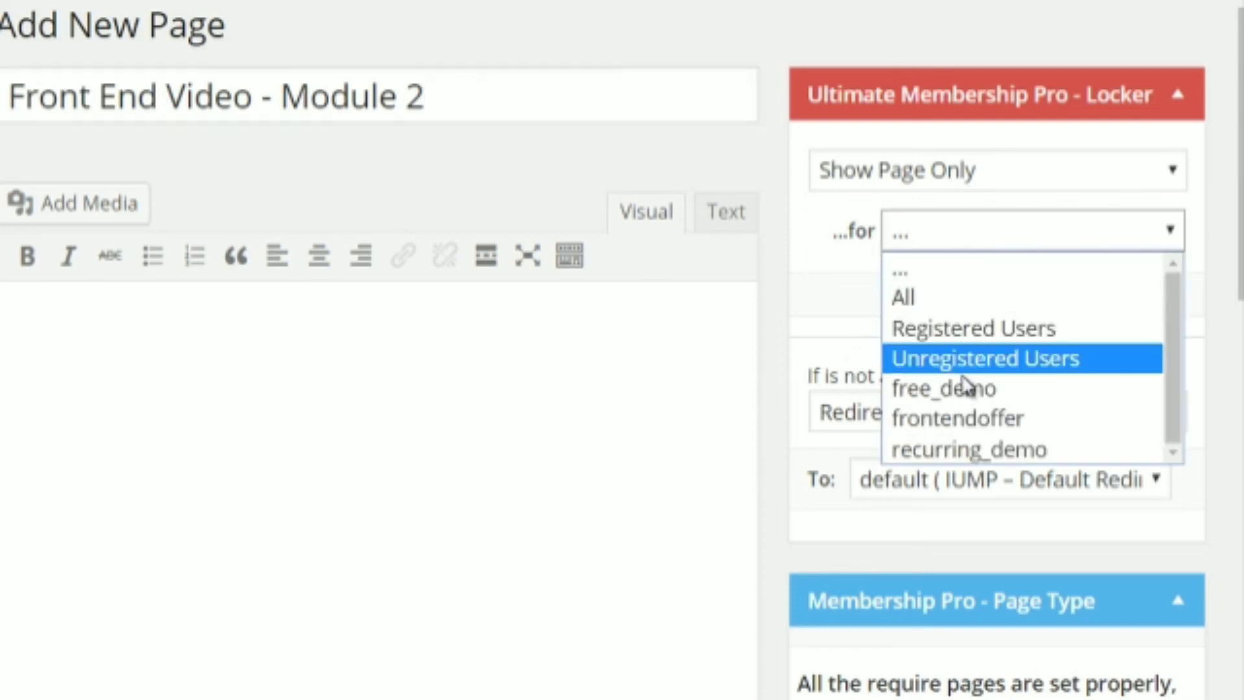
left_click(958, 413)
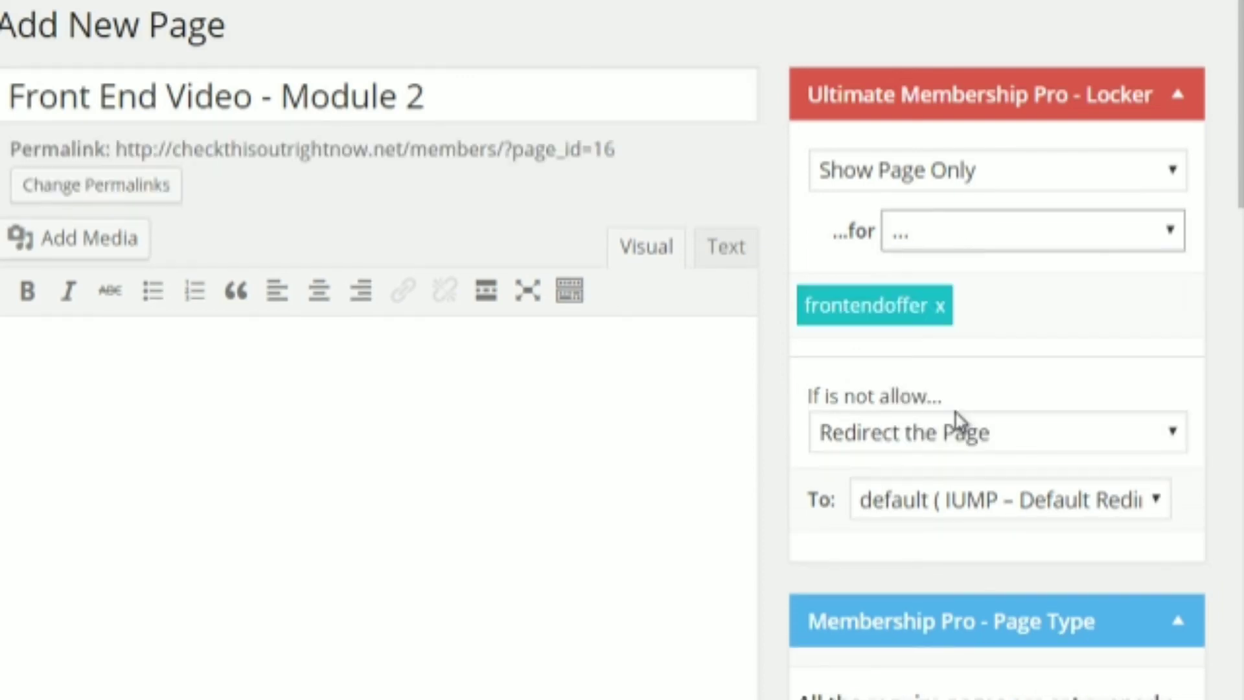
Step: Turn on Drip Content for the Module 2 page and set its release to 7 days after subscription
scroll(958, 418, "down", 10)
scroll(957, 415, "down", 3)
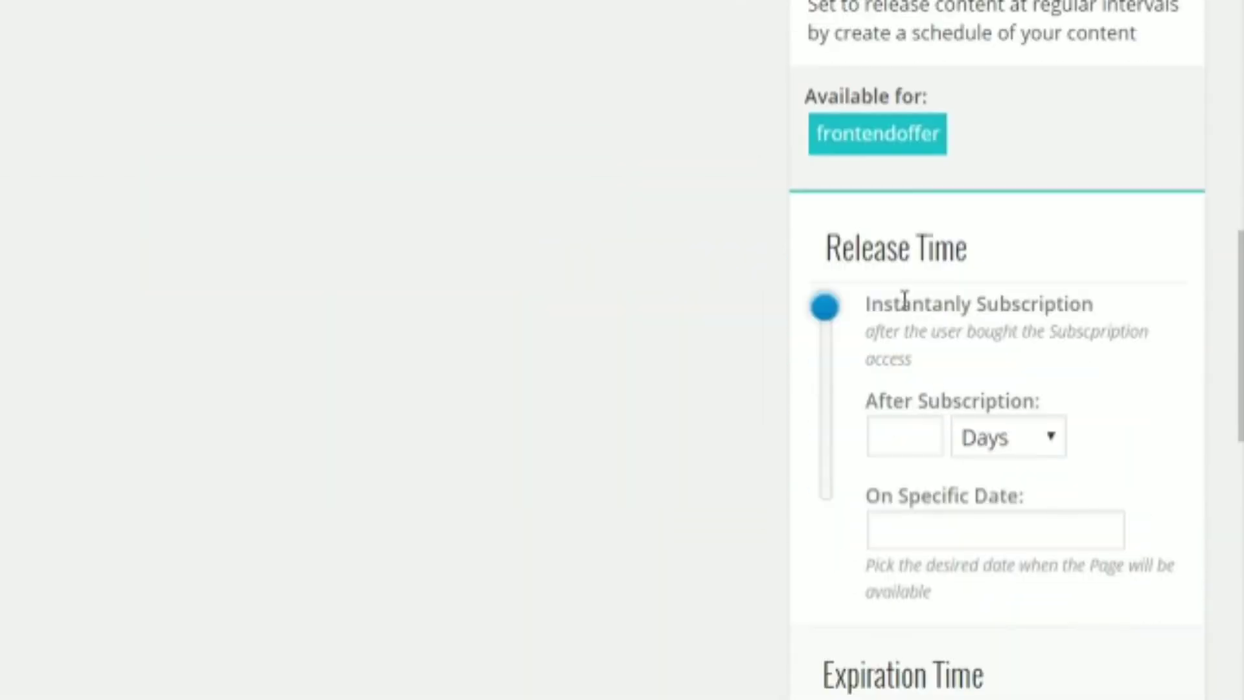
scroll(903, 298, "down", 3)
scroll(905, 304, "up", 4)
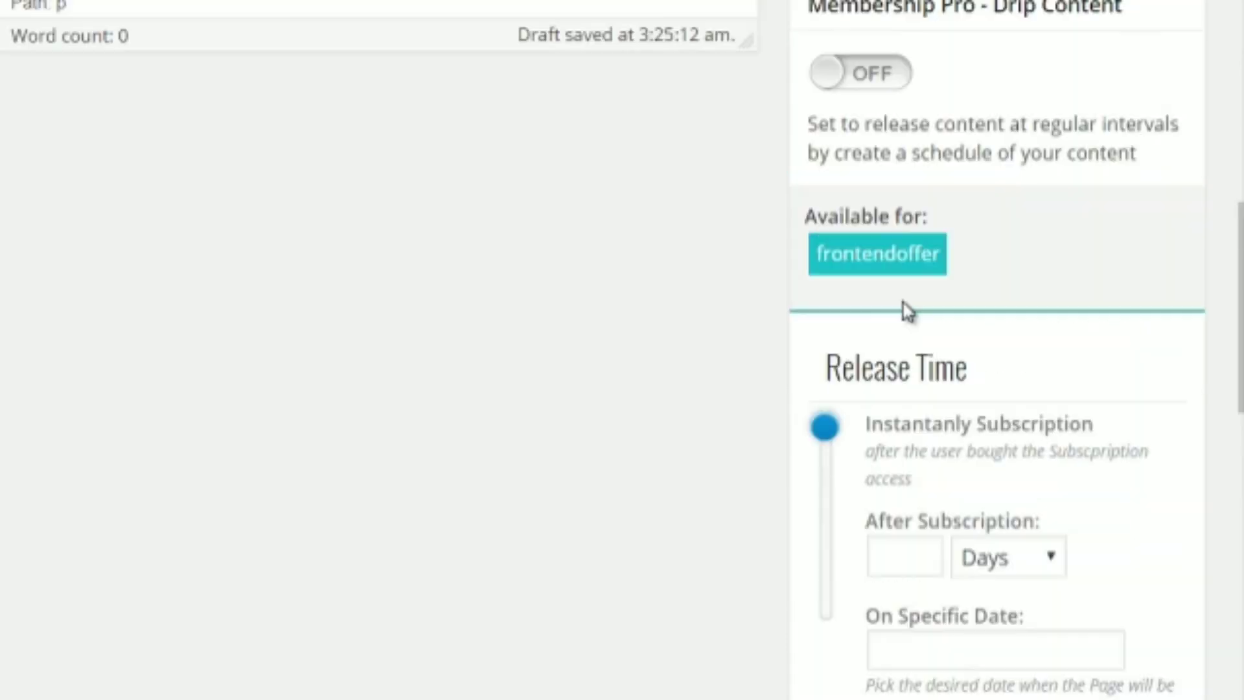
left_click(846, 89)
scroll(811, 280, "down", 5)
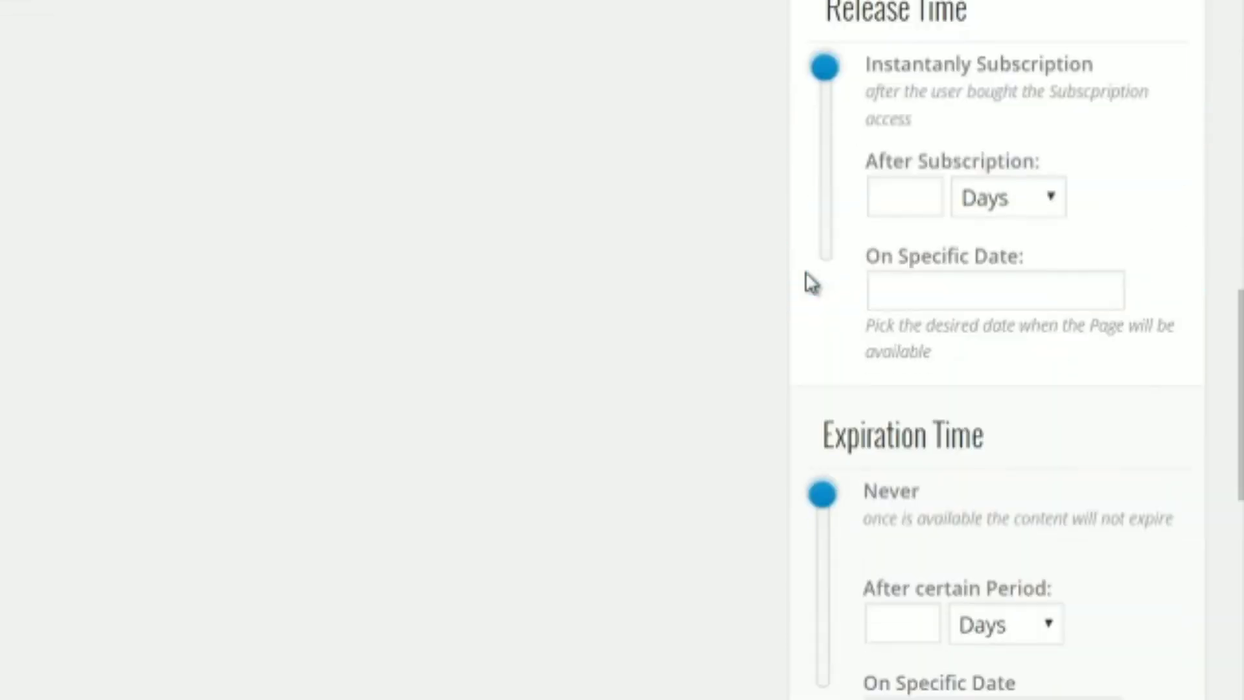
left_click(909, 199)
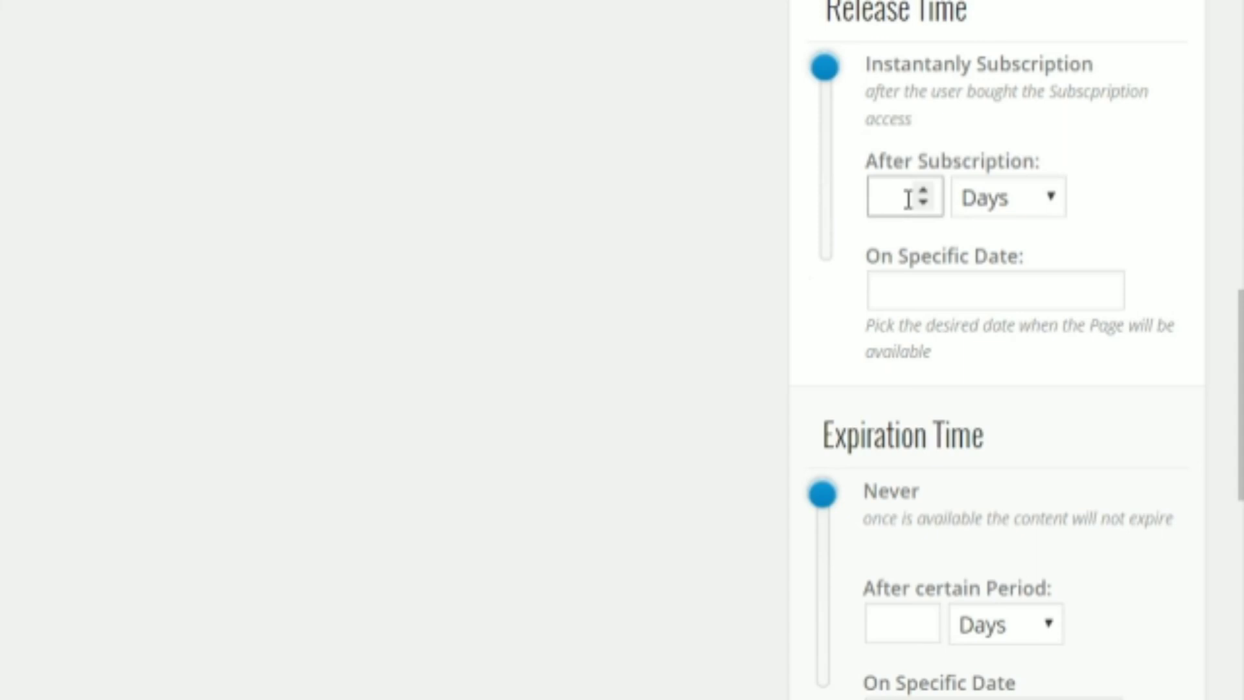
left_click(1169, 240)
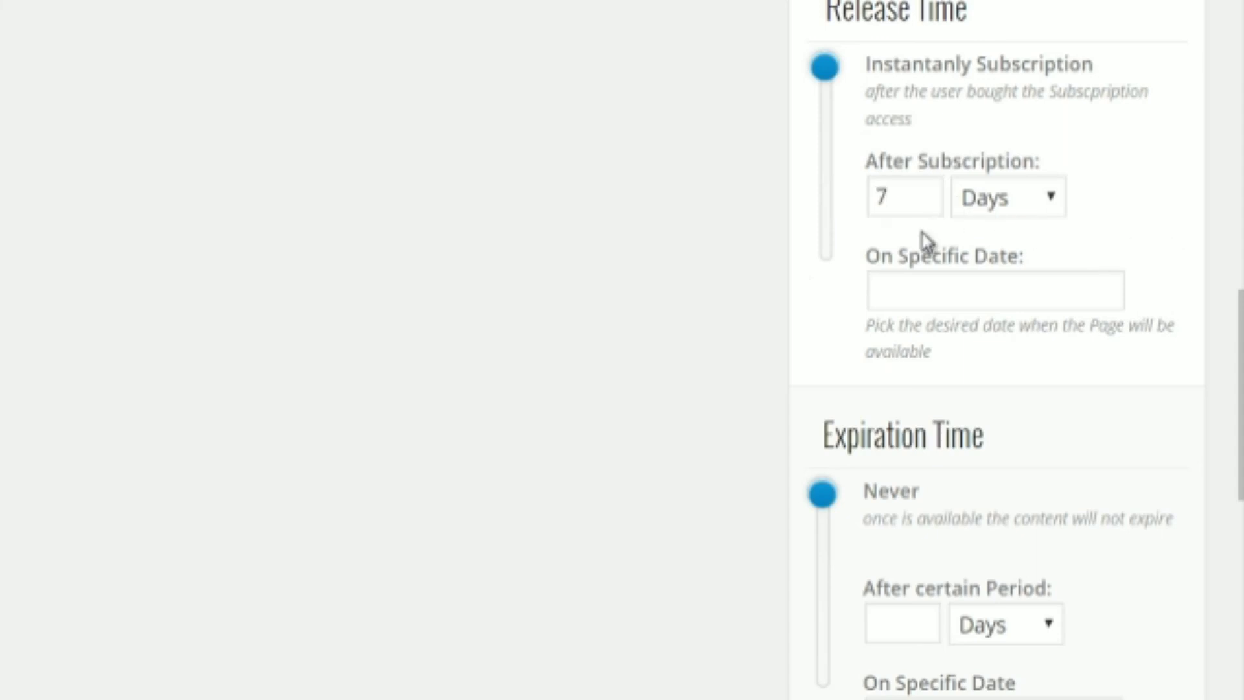
Step: Publish the Front End Video - Module 2 page
scroll(777, 388, "down", 5)
scroll(786, 389, "down", 5)
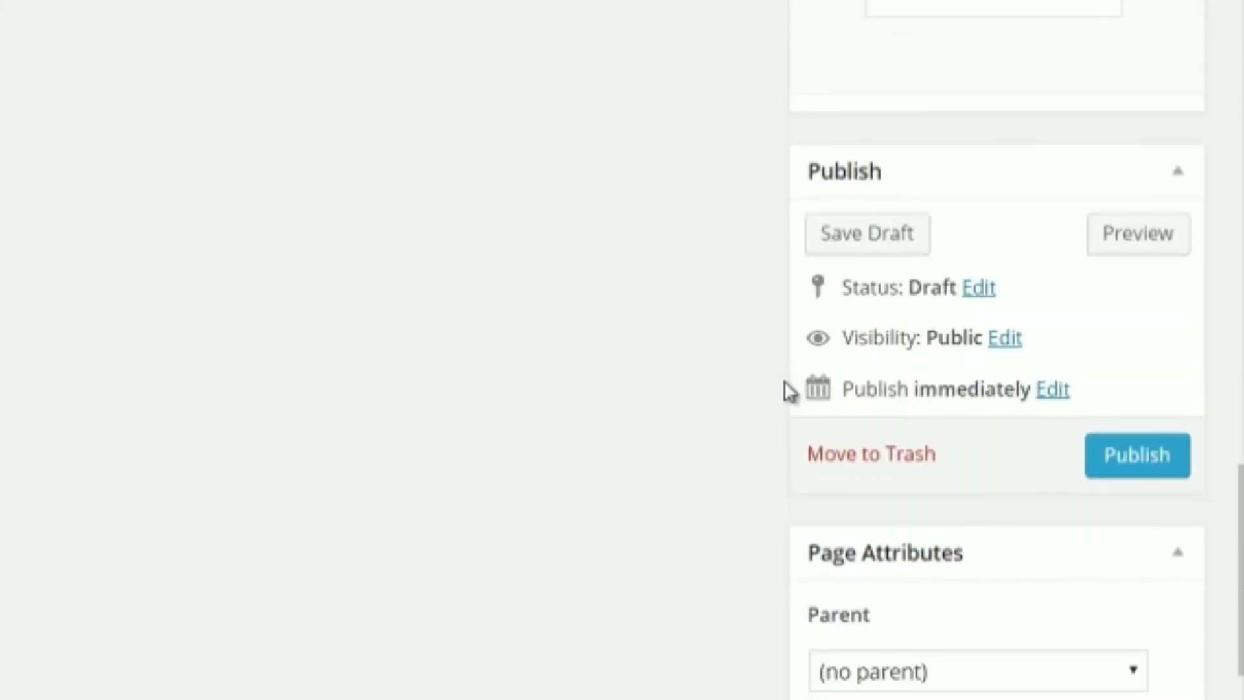
left_click(1165, 463)
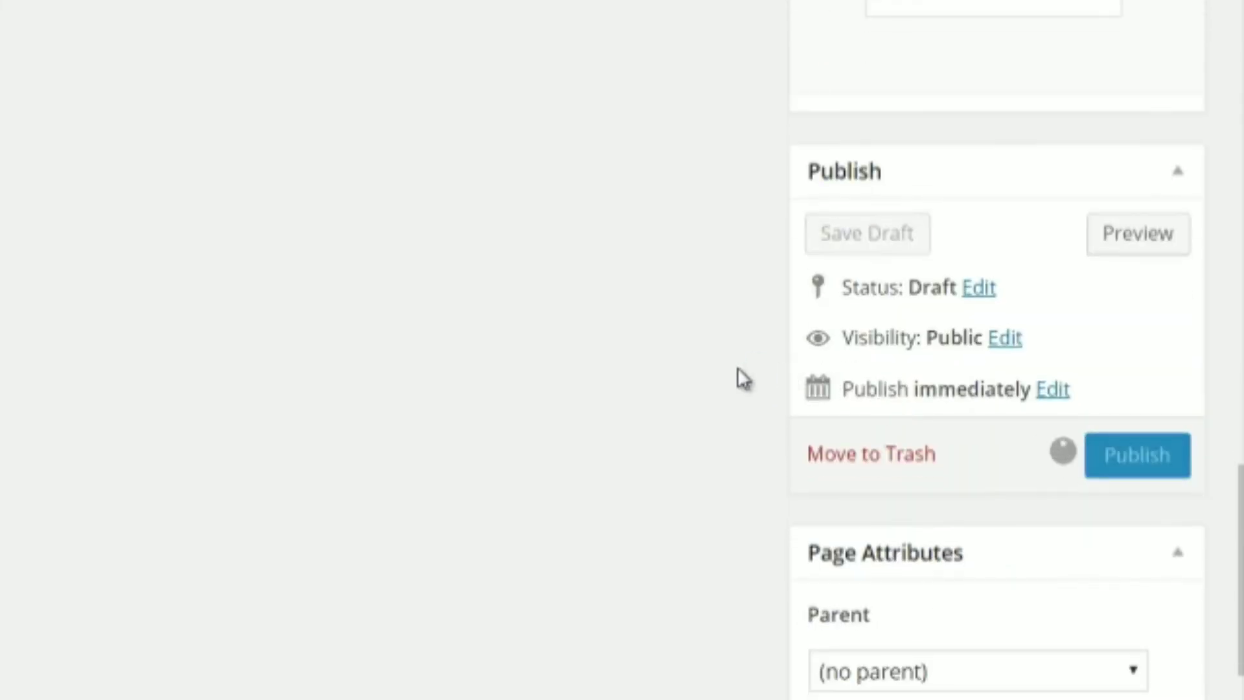
scroll(736, 378, "down", 4)
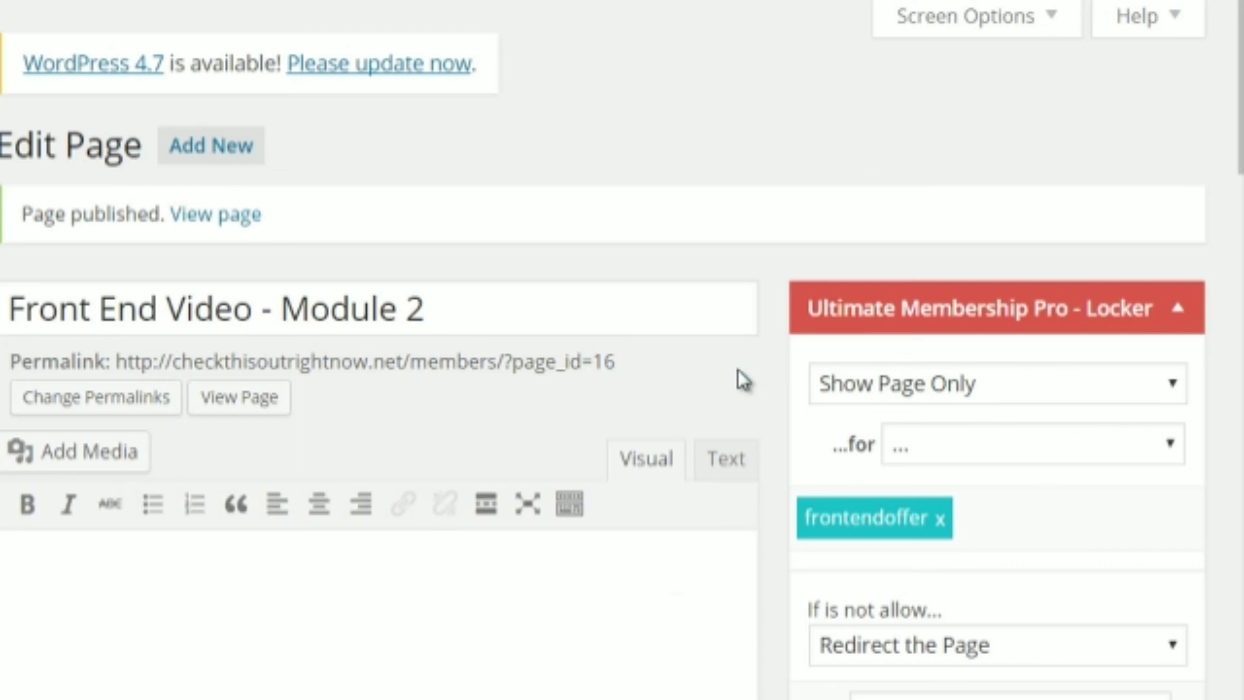
scroll(738, 379, "down", 2)
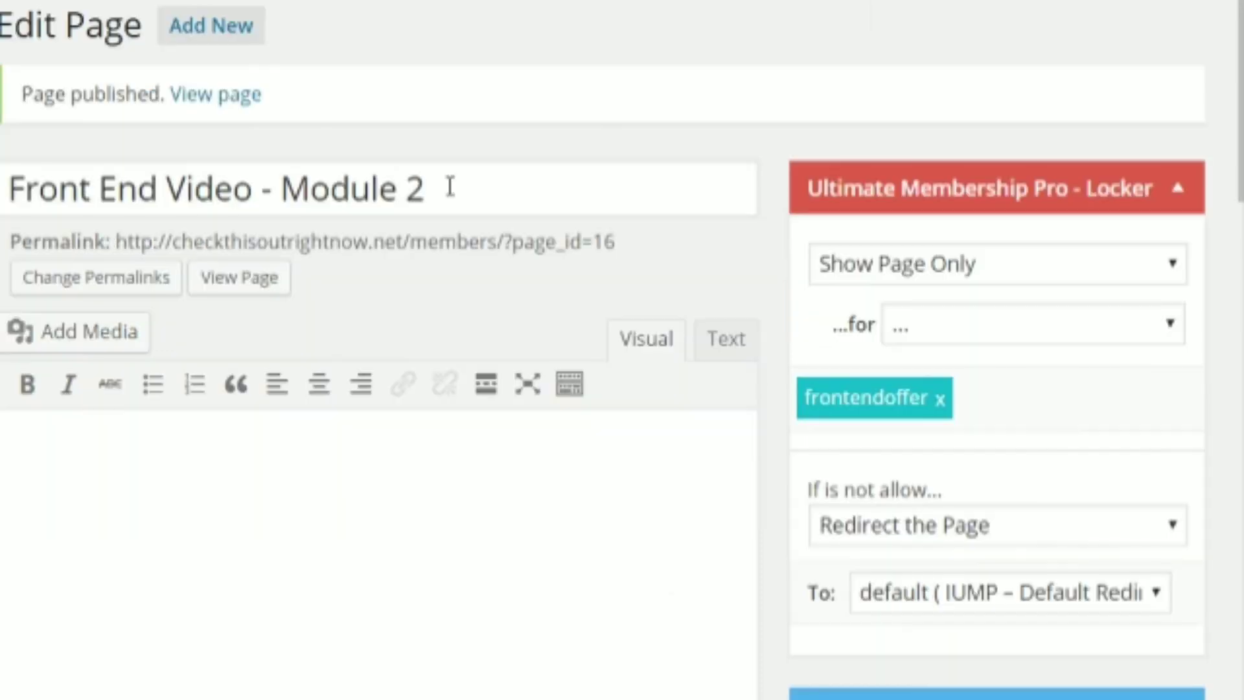
Step: Start another new page and copy the Free level's subscription link shortcode from the levels list
left_click(221, 30)
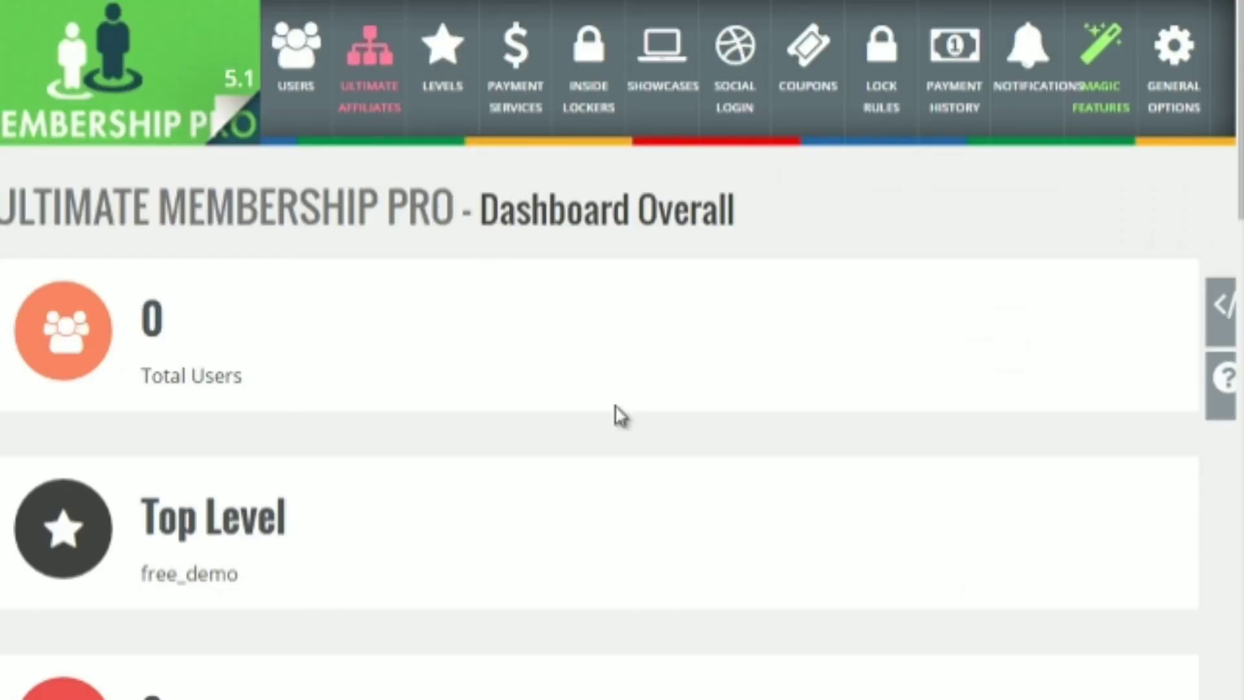
scroll(842, 420, "down", 5)
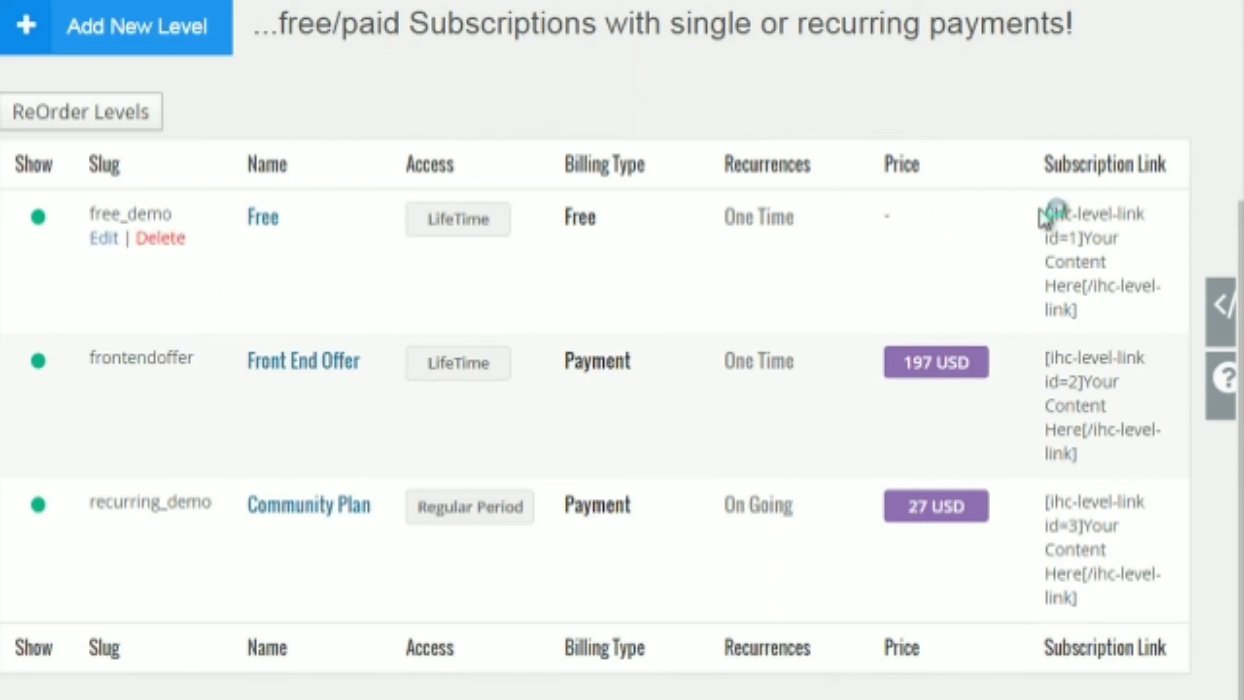
left_click_drag(1091, 322, 1042, 206)
key("ctrl+c")
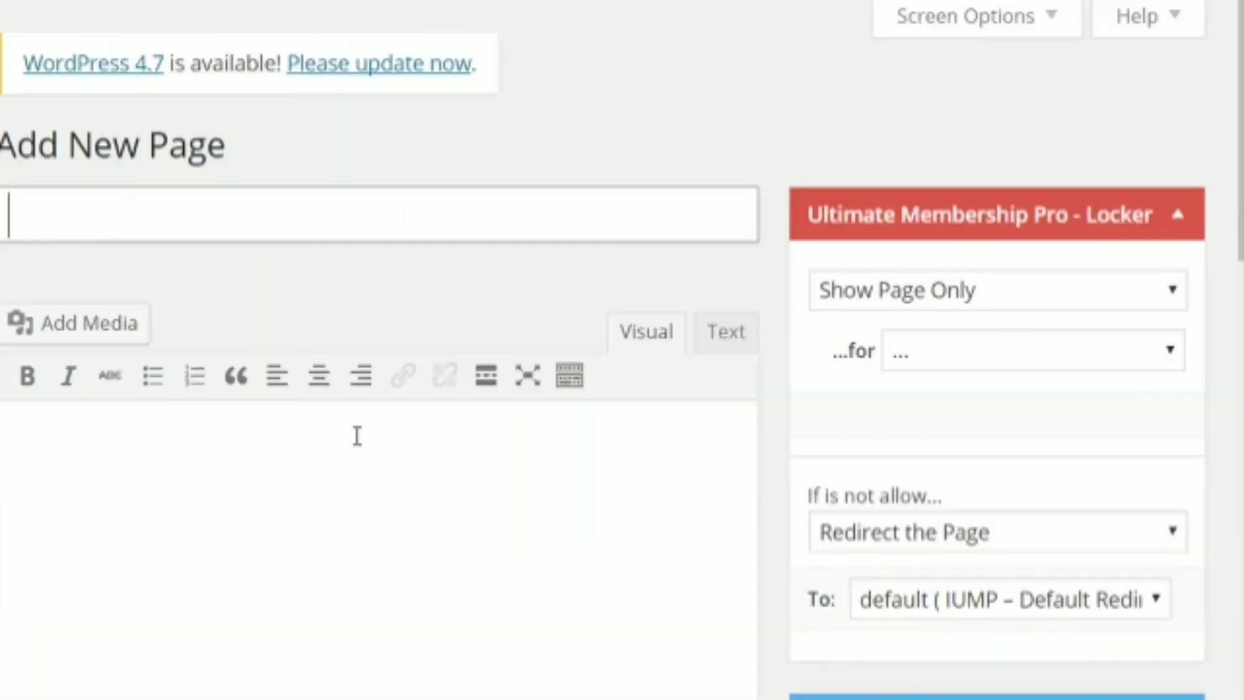
Step: Title the new page Front Page Post
type("Free")
key("BackSpace")
key("BackSpace")
key("BackSpace")
type("r")
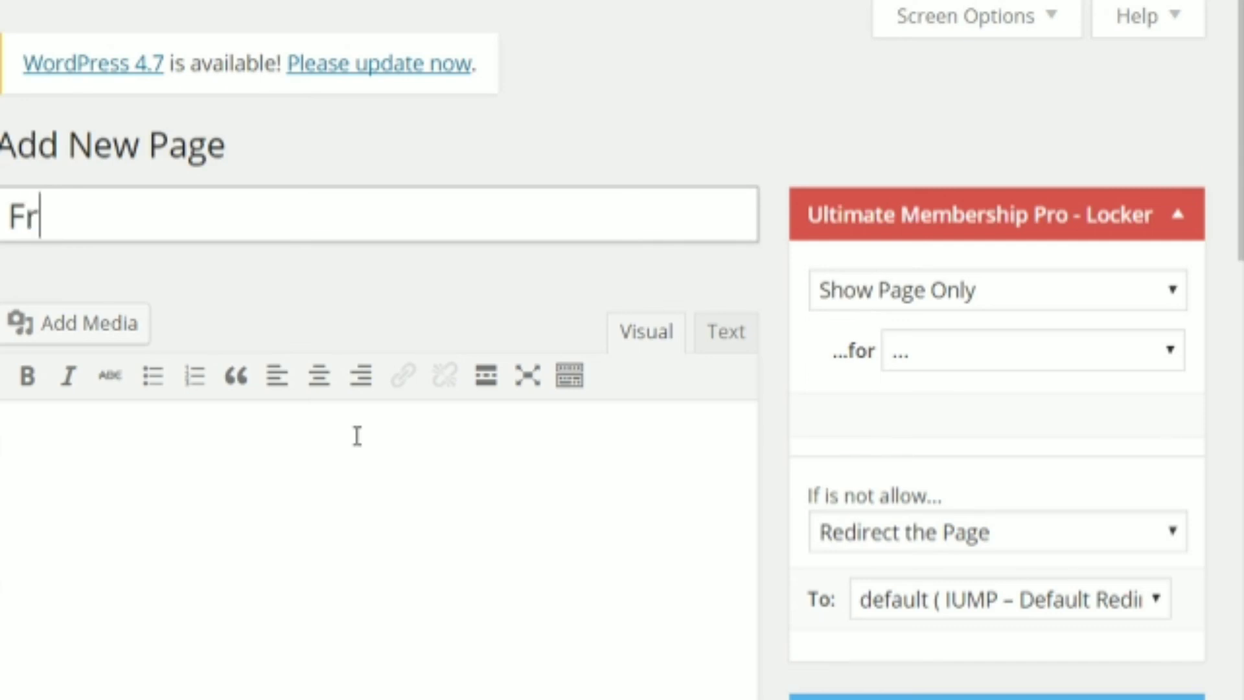
type("ont Page Post")
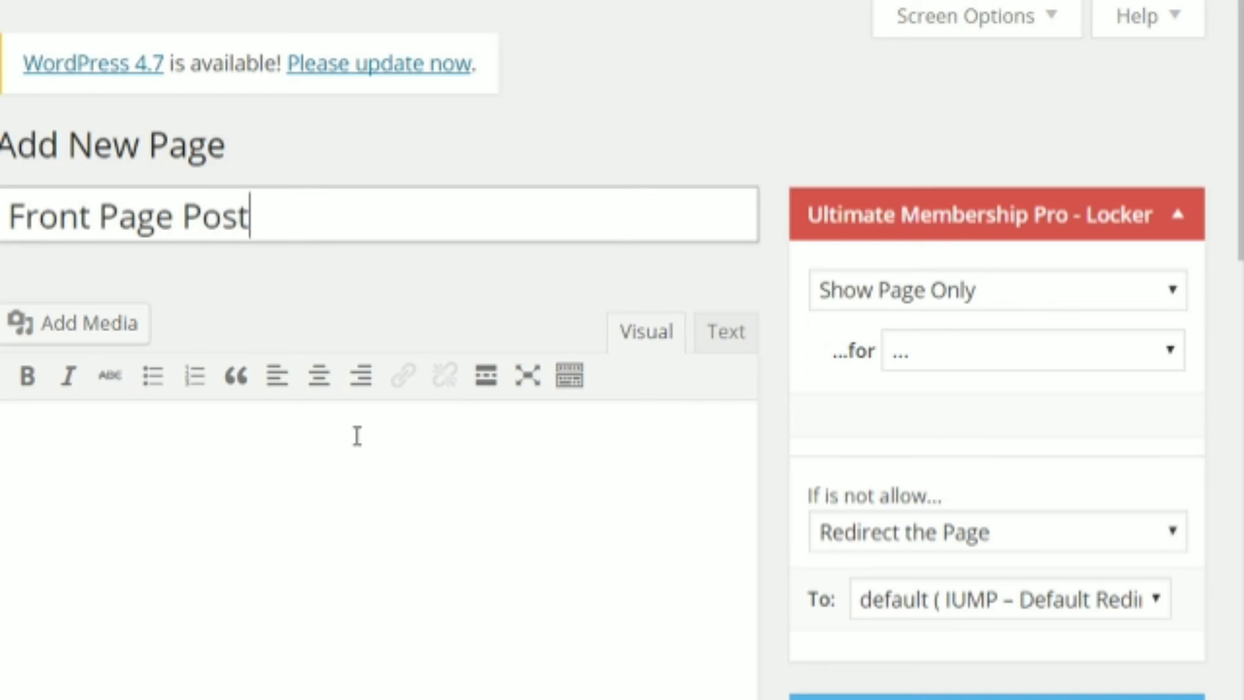
Step: Paste the Free level's subscription link shortcode into the page's main content
scroll(357, 436, "down", 2)
left_click(356, 435)
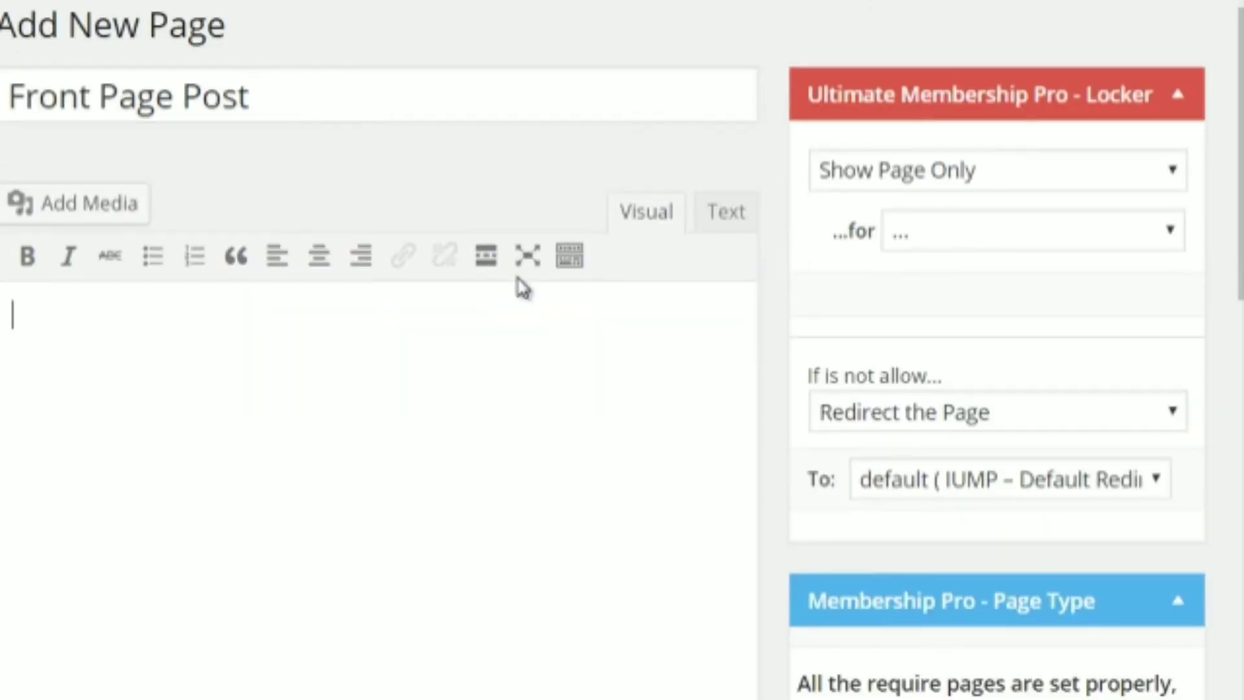
key("ctrl+v")
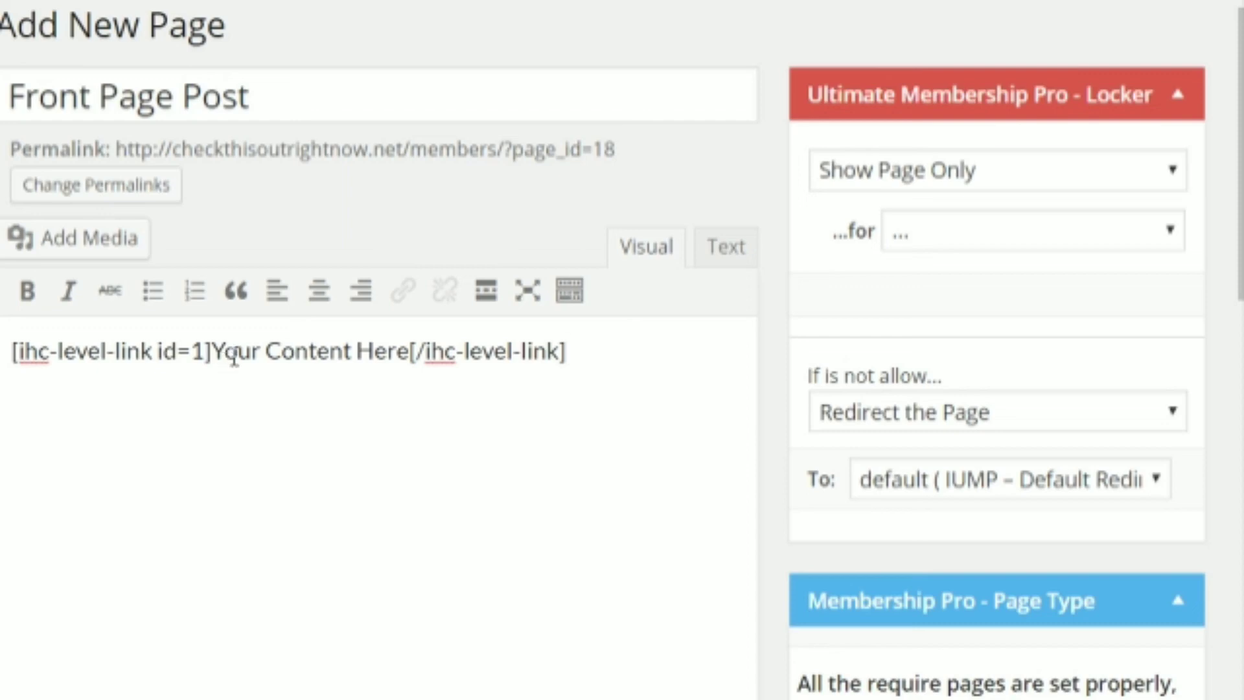
Step: Change the link text inside the id=1 shortcode to Free Content Here
left_click(213, 351)
left_click_drag(213, 350, 358, 353)
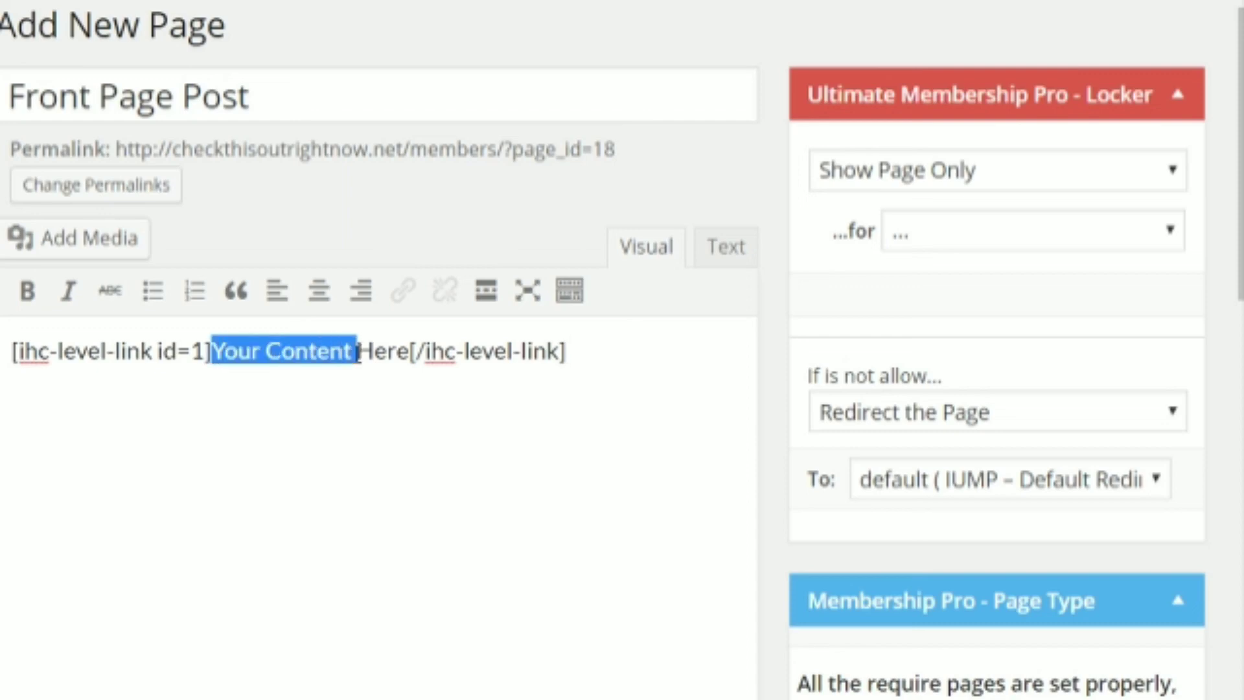
type("Free Contrent")
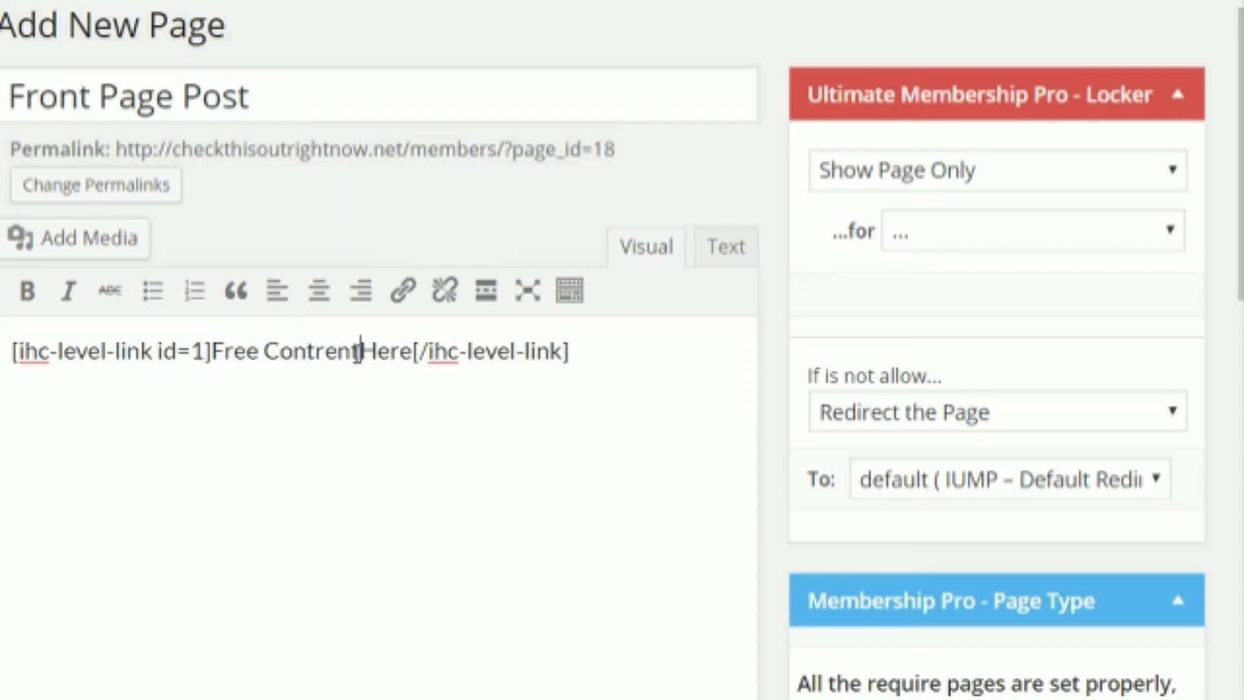
key("BackSpace")
key("BackSpace")
key("BackSpace")
key("BackSpace")
type("ent")
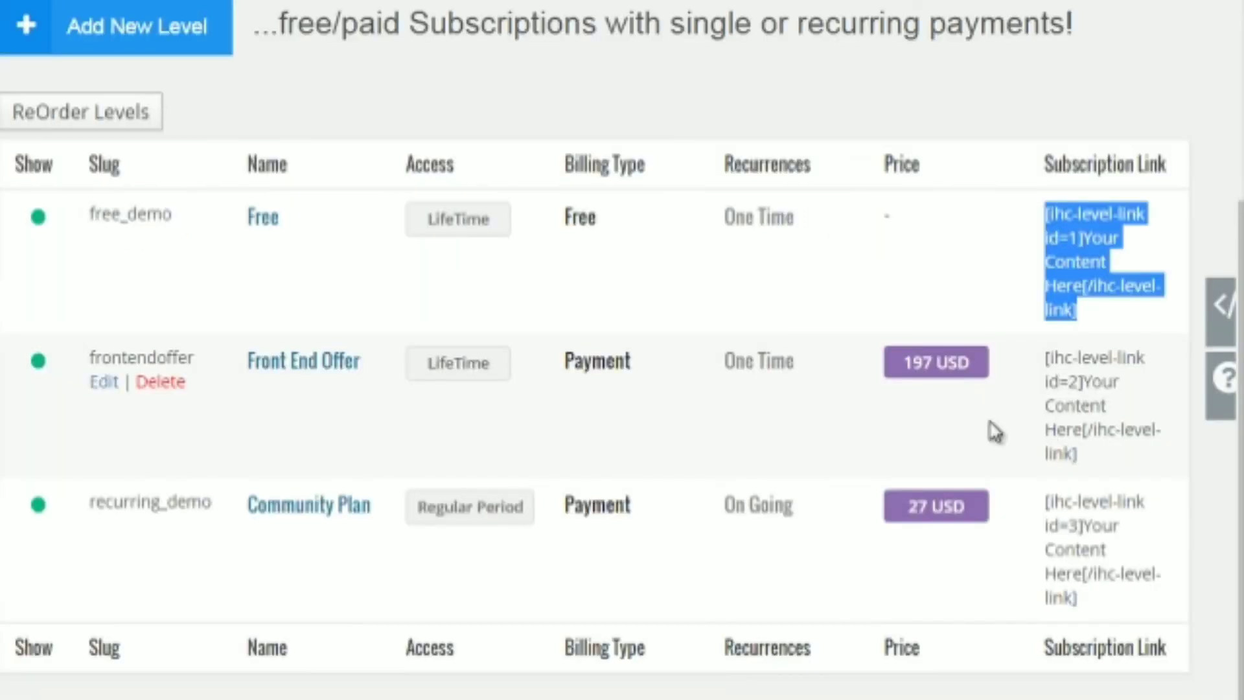
Step: Copy the Front End Offer level's subscription link shortcode below the free one and select its placeholder text Your Content Here
left_click_drag(156, 358, 137, 357)
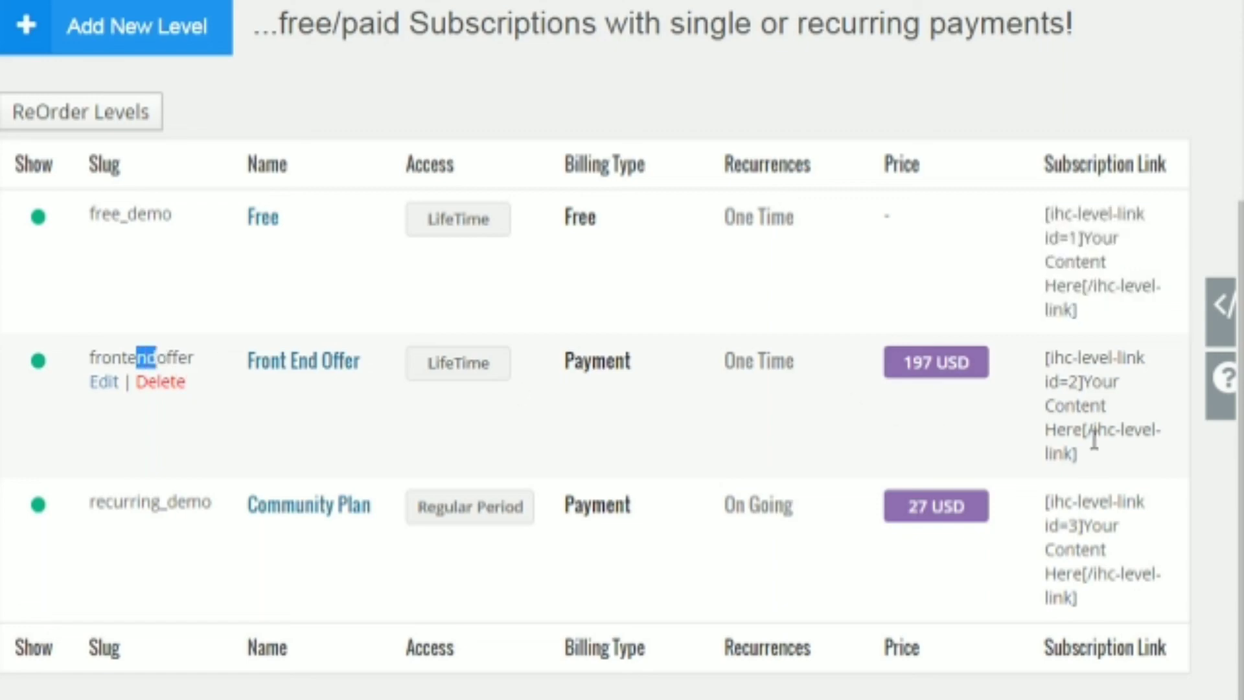
left_click_drag(1102, 463, 1036, 355)
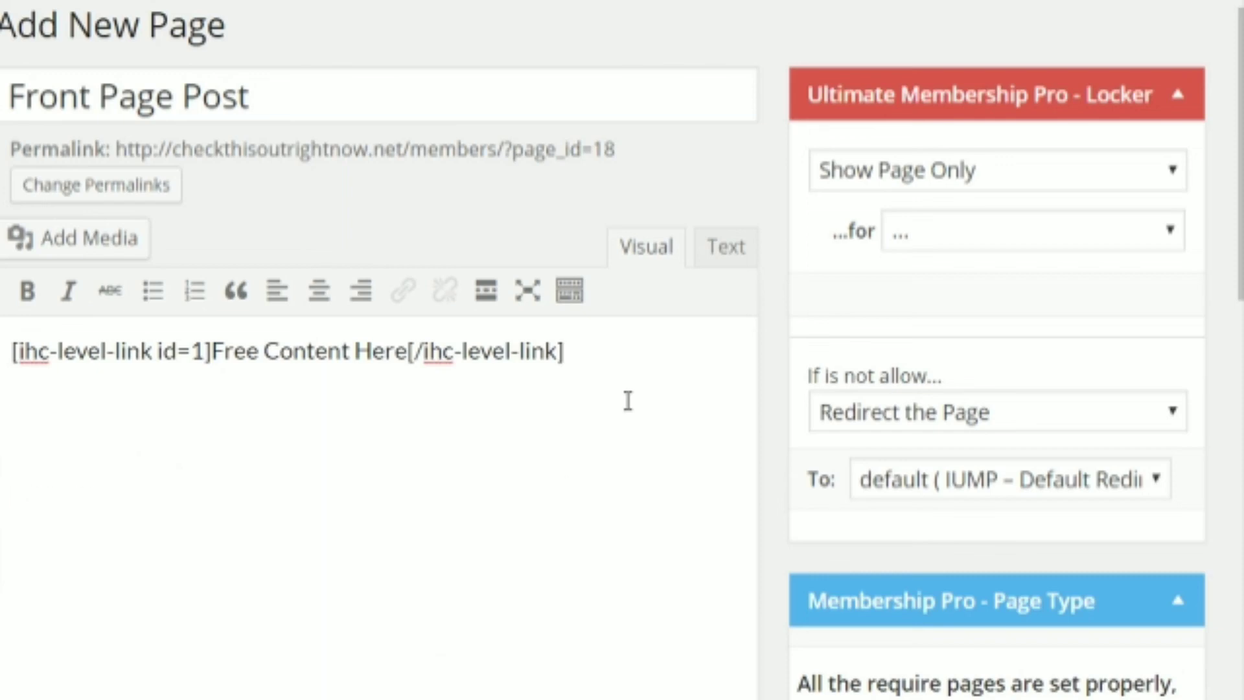
type("[ihc-level-link id=2]Your Content Here[/ihc-level-link]")
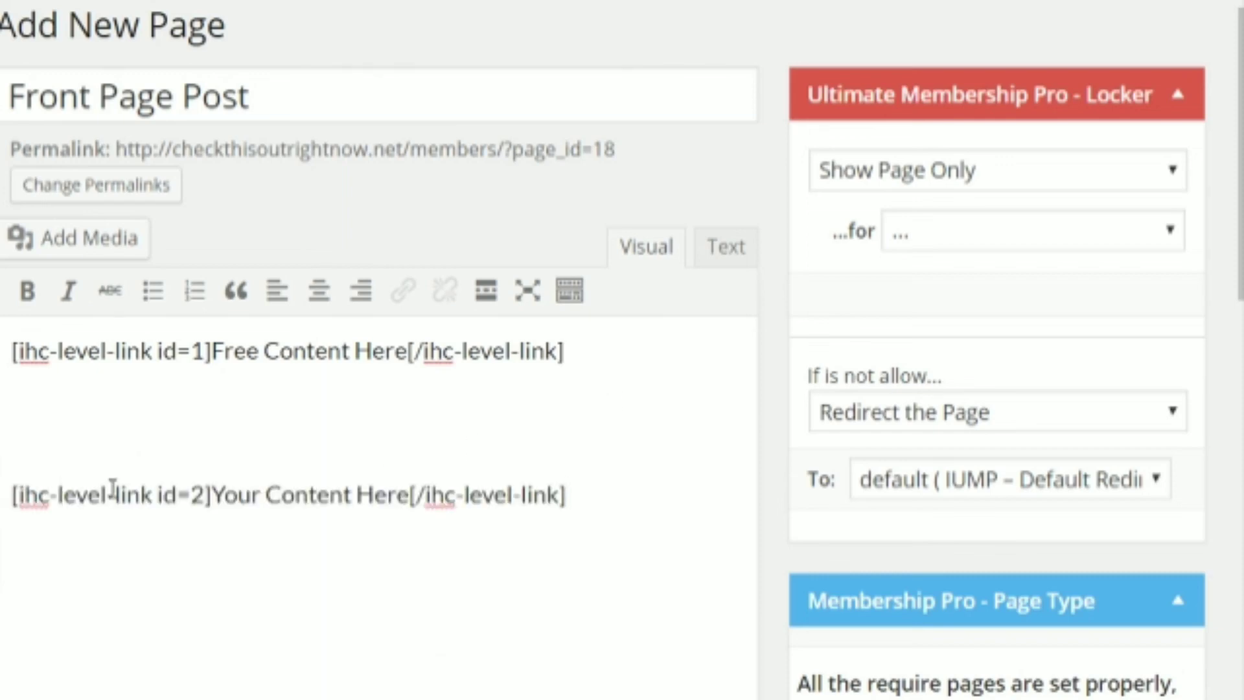
left_click_drag(211, 492, 411, 480)
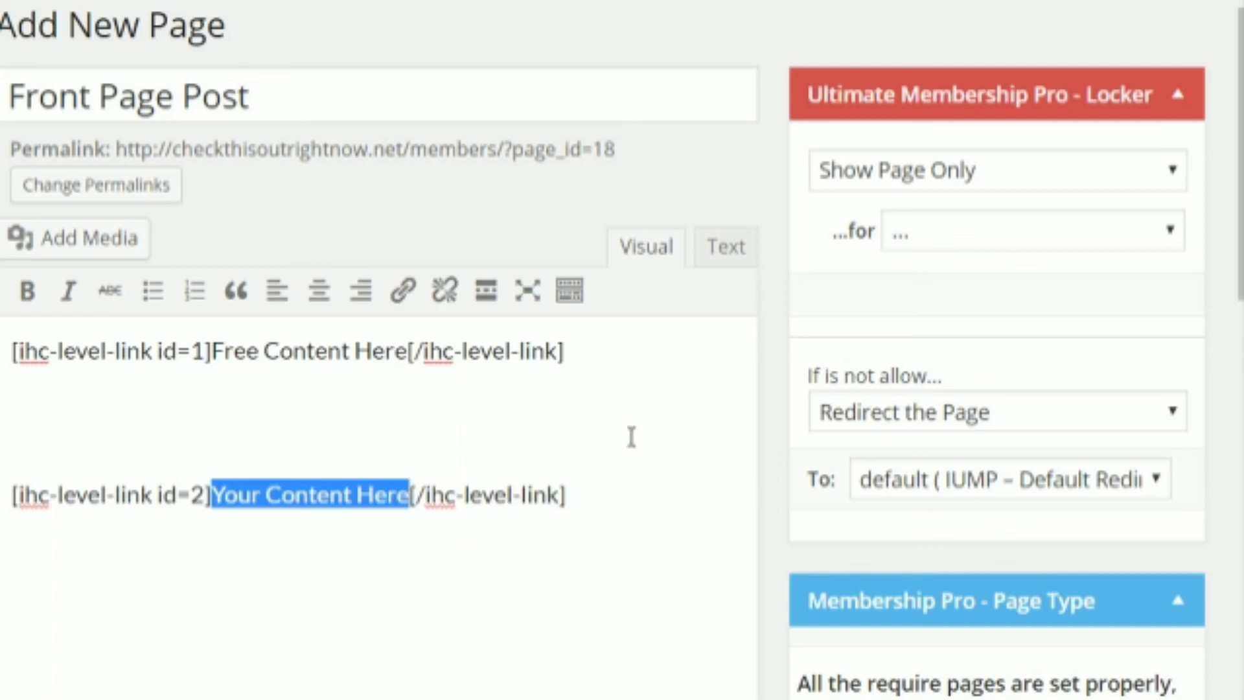
Step: Replace the placeholder link text inside the id=2 shortcode with $197 content here
type("$197 ")
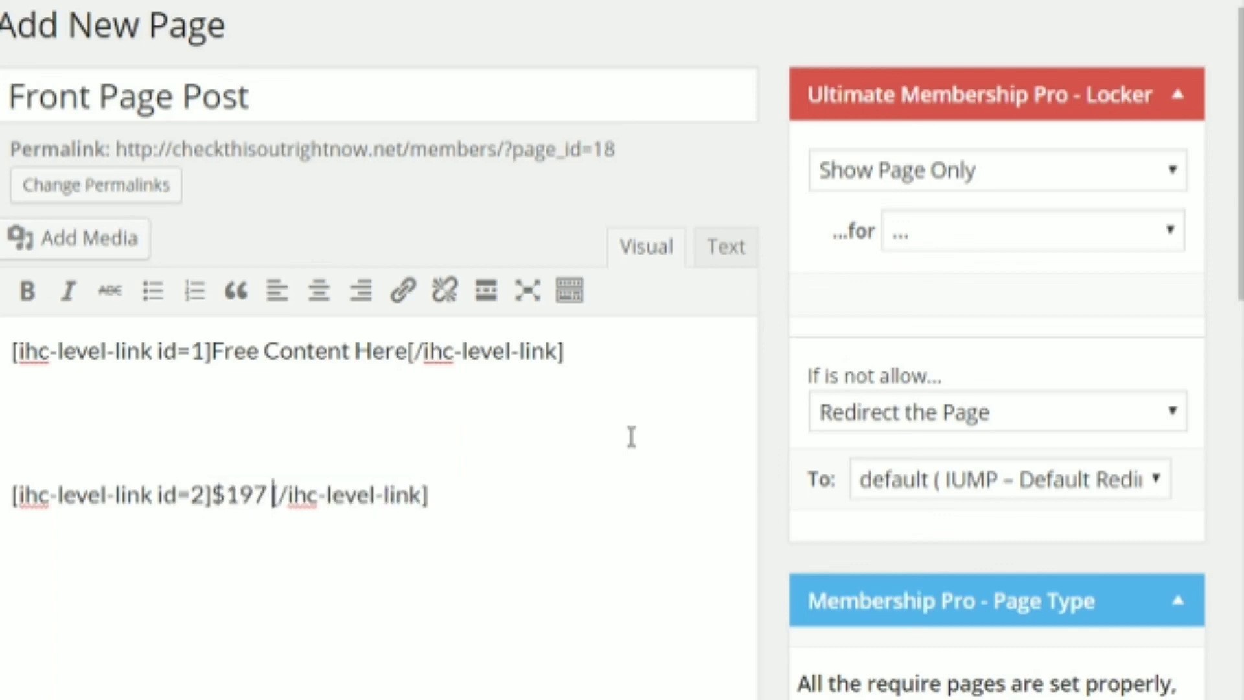
type("content here")
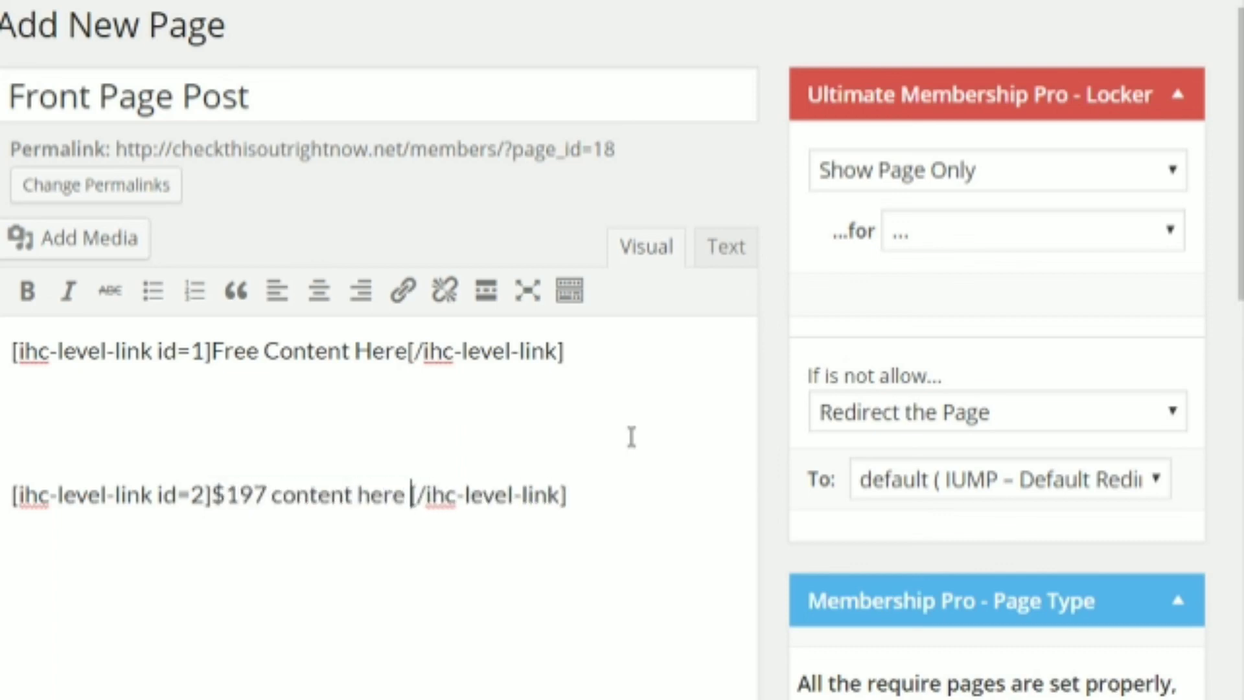
key("BackSpace")
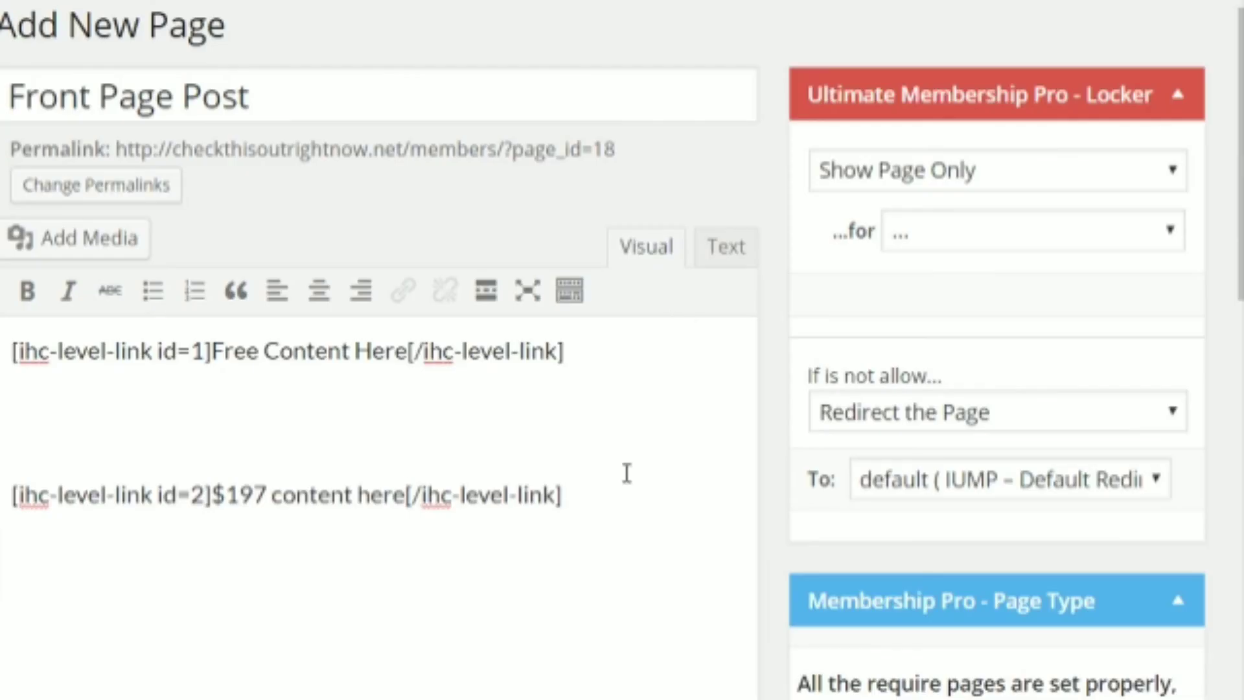
Step: Publish the Front Page Post page with its default template and no parent page
scroll(624, 480, "down", 5)
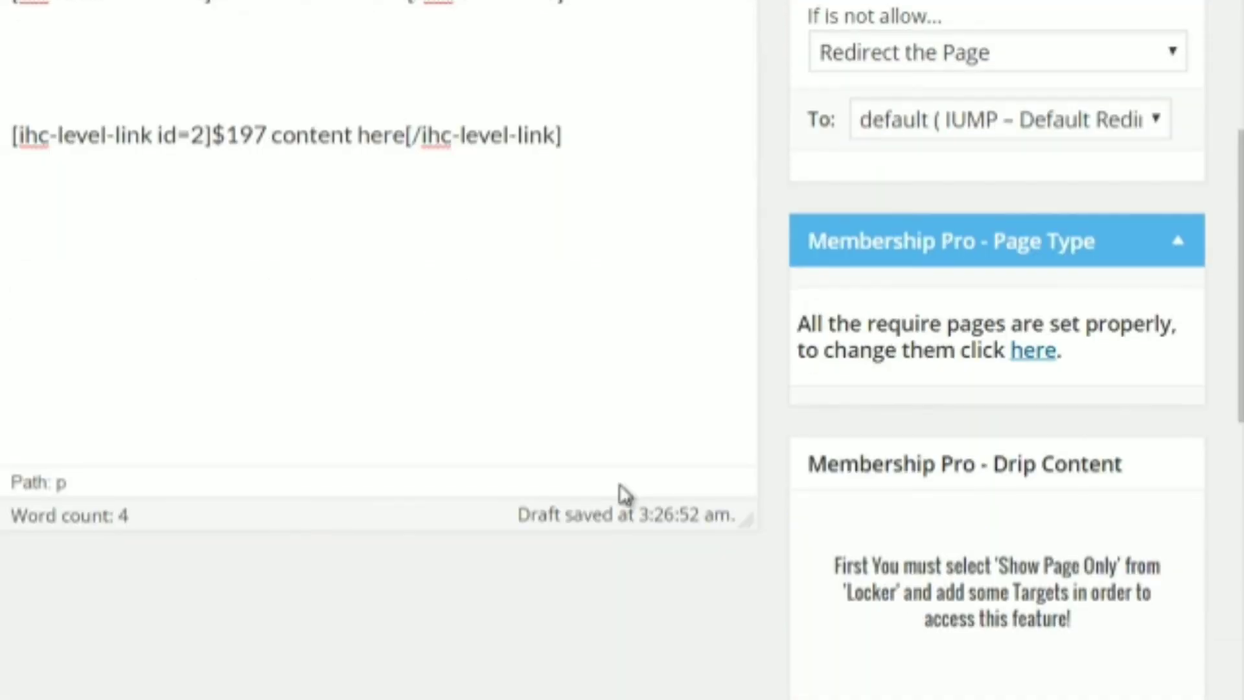
scroll(624, 496, "up", 5)
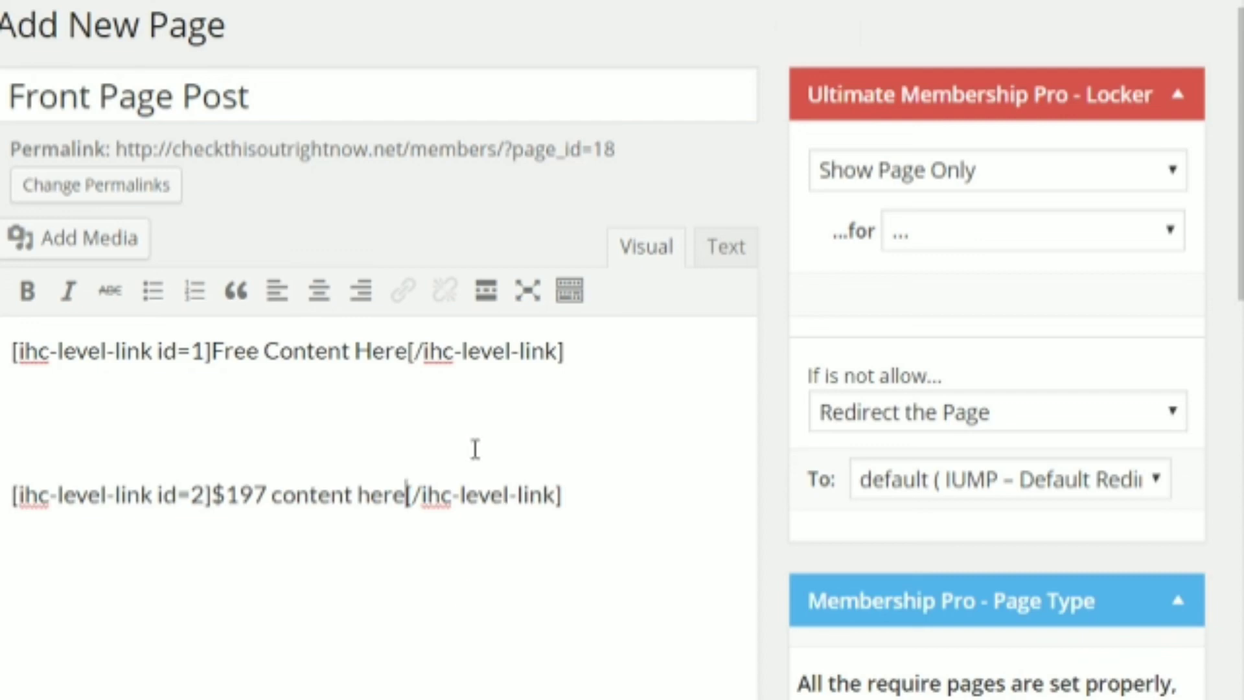
scroll(836, 475, "down", 10)
scroll(836, 475, "down", 8)
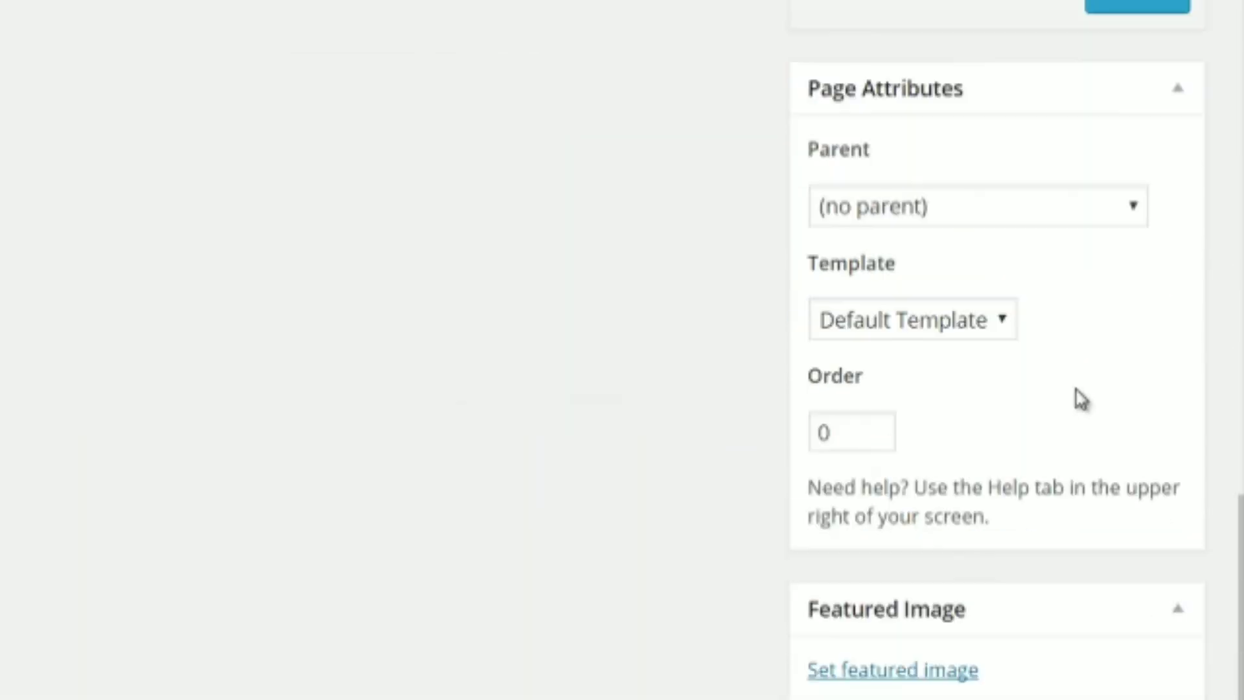
scroll(1075, 398, "up", 3)
left_click(1133, 250)
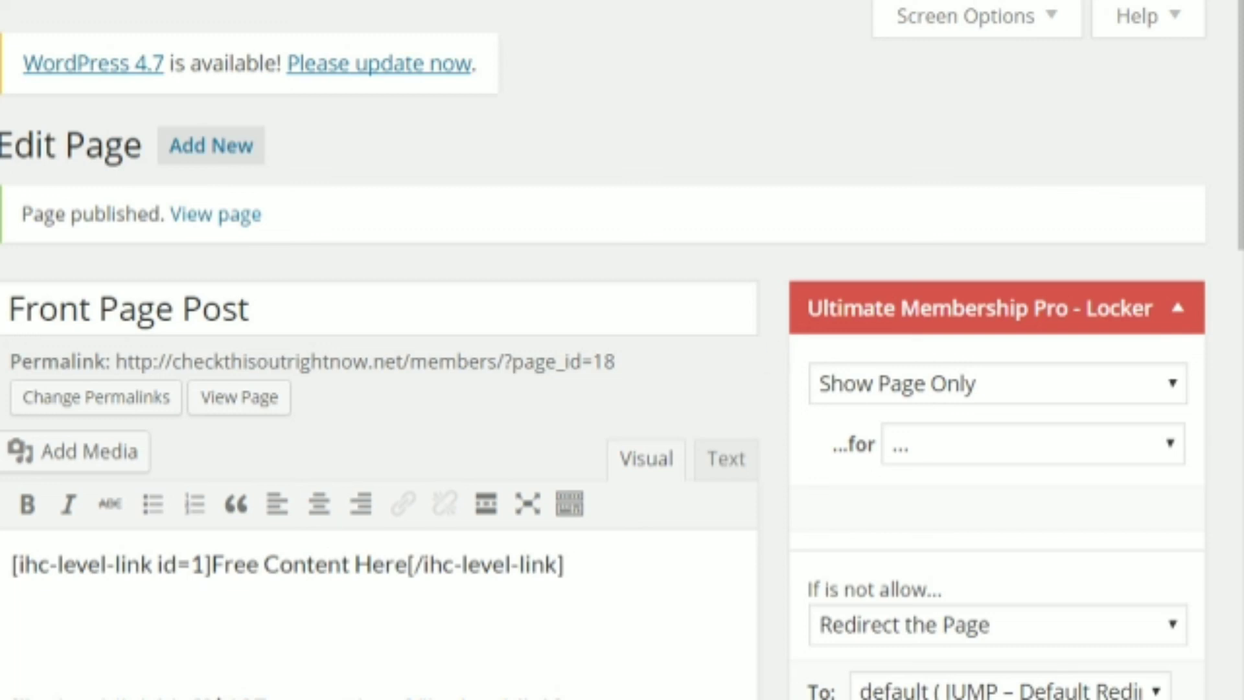
Step: Browse the Extensions Plus plugin catalogue, examining entries such as Ultimate Affiliate Pro, Social Share & Locker Pro, Super Backup & Clone and Indeed Smart PopUp
scroll(603, 350, "down", 3)
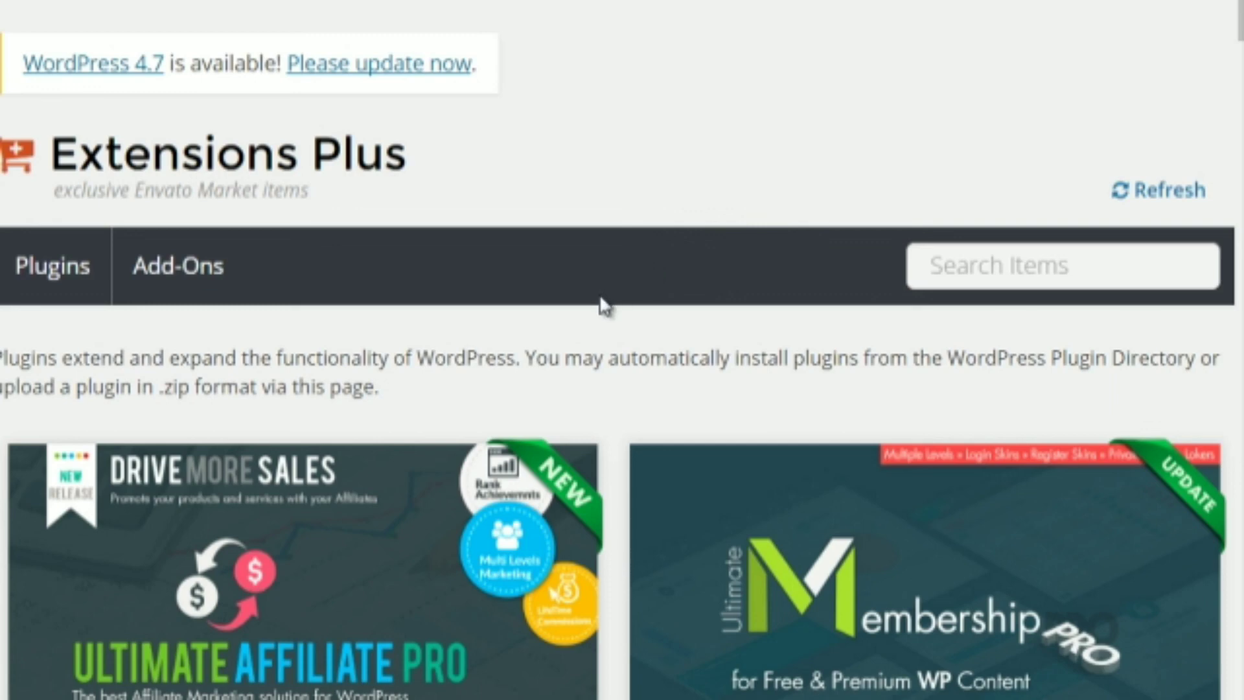
scroll(608, 297, "down", 5)
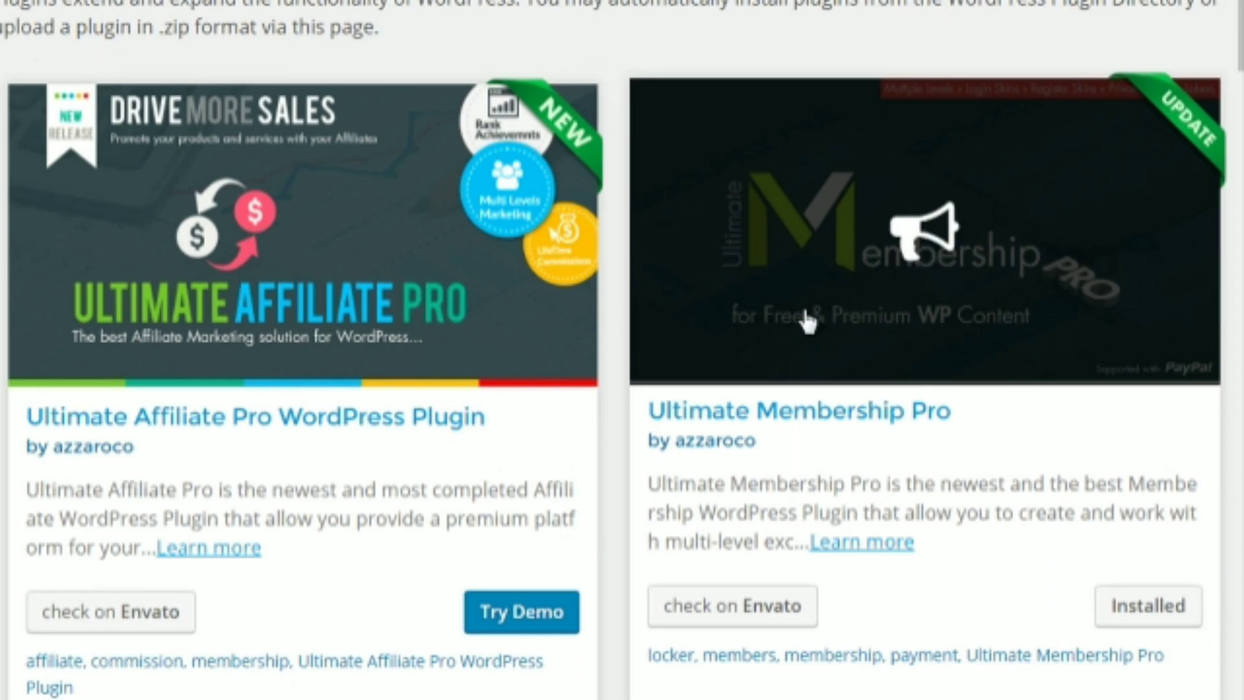
scroll(347, 293, "down", 7)
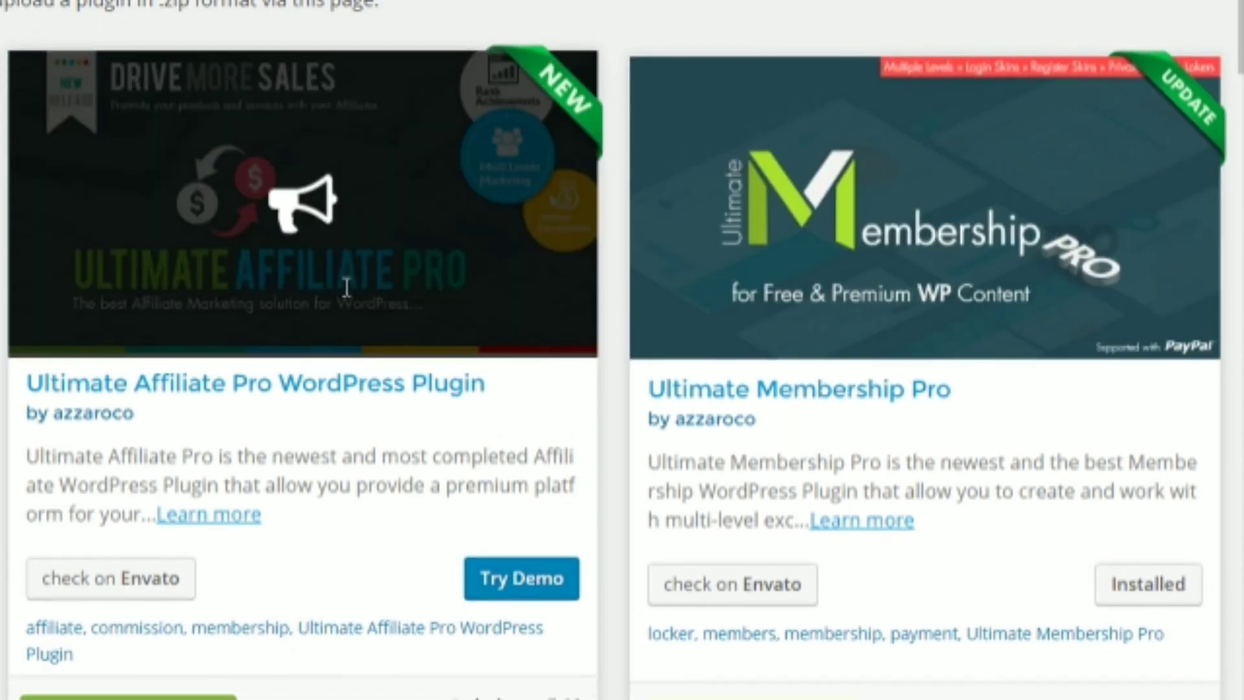
scroll(349, 297, "down", 3)
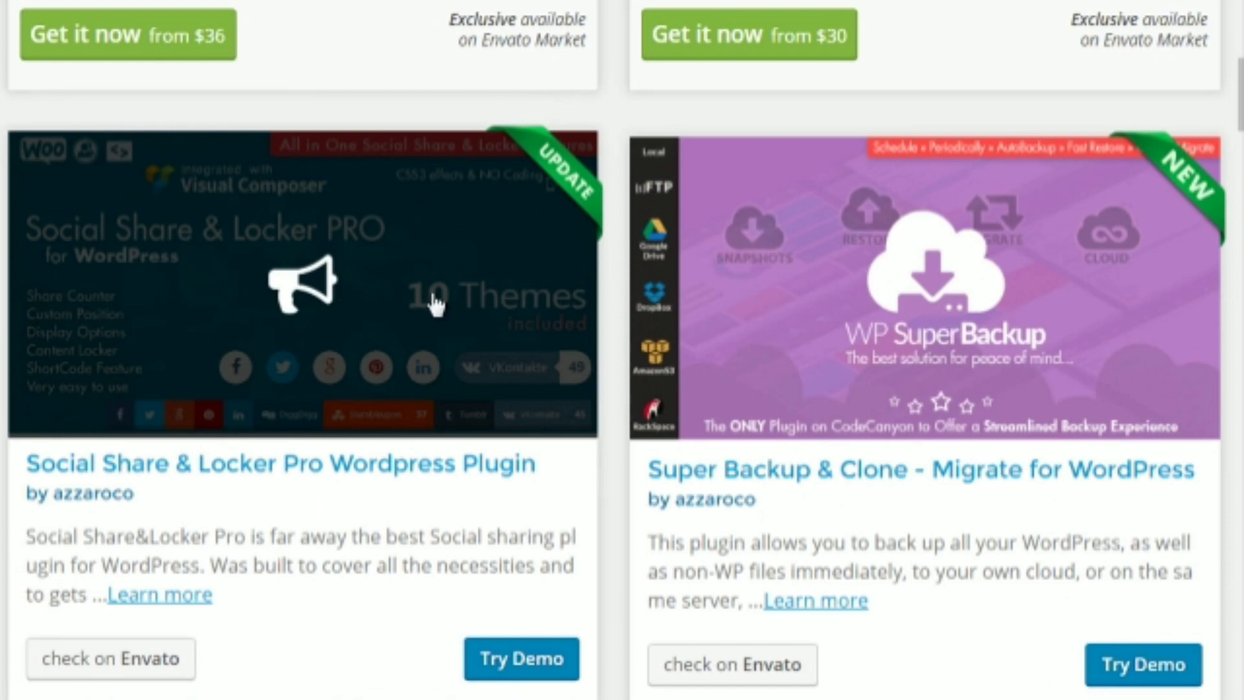
scroll(931, 290, "down", 11)
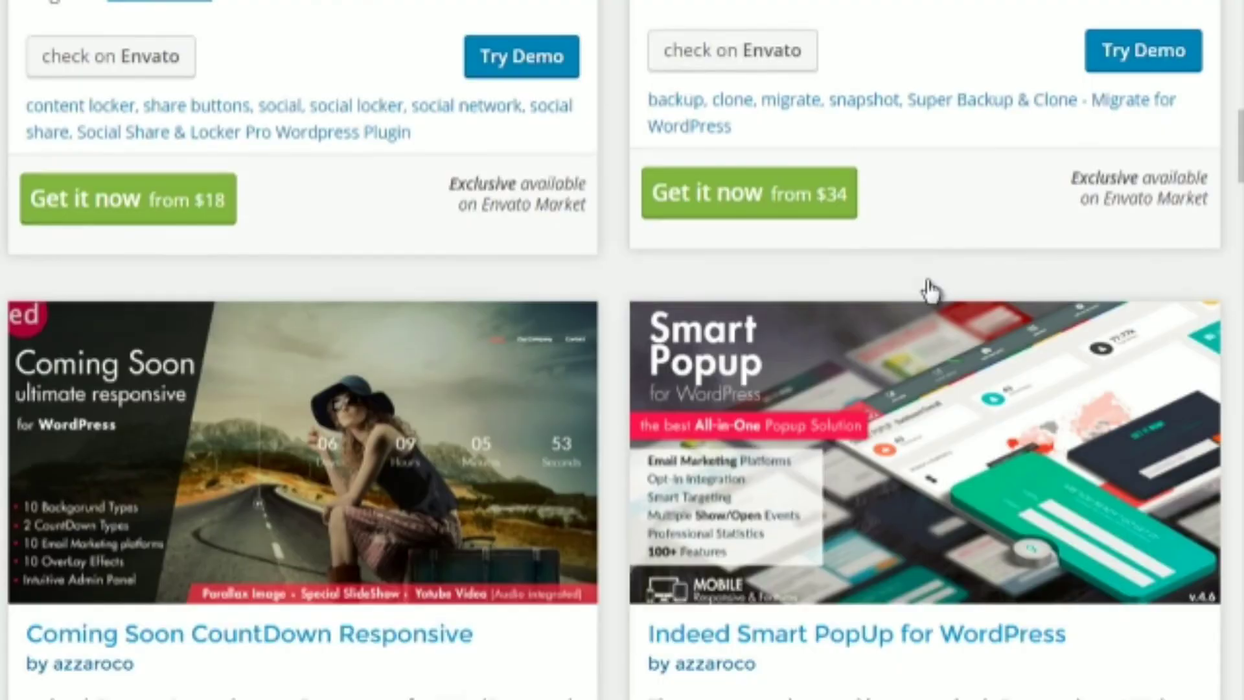
scroll(603, 431, "down", 5)
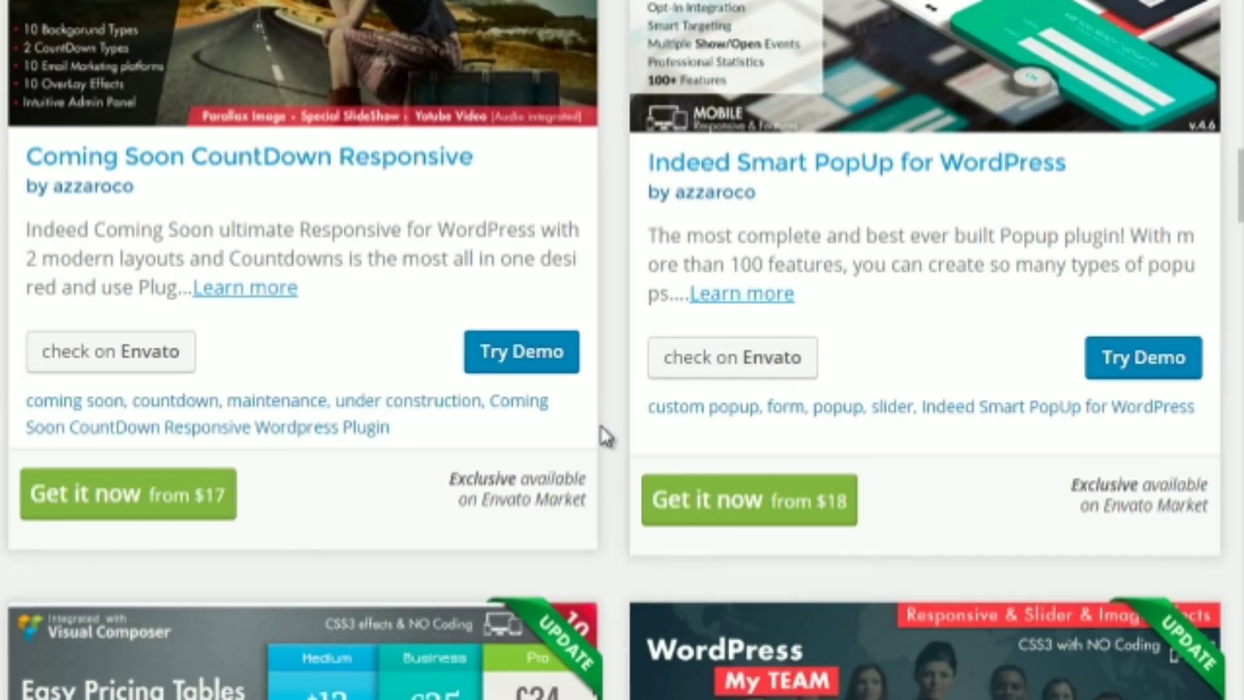
scroll(602, 436, "up", 20)
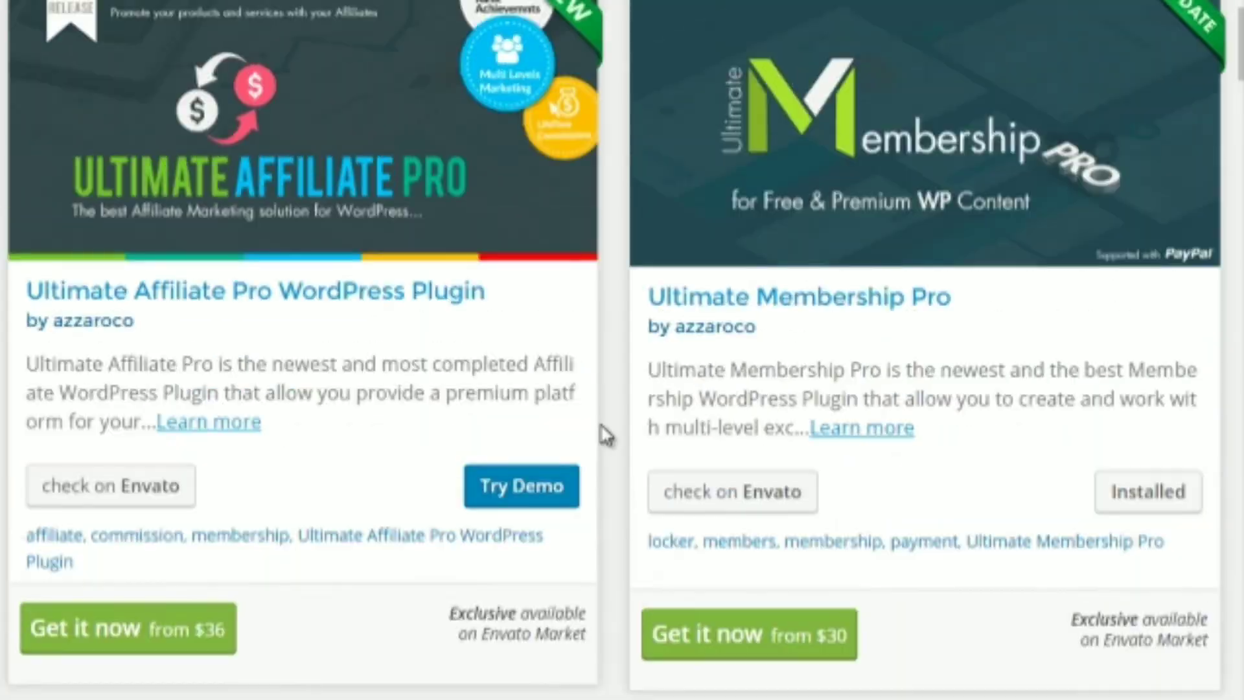
scroll(606, 431, "down", 4)
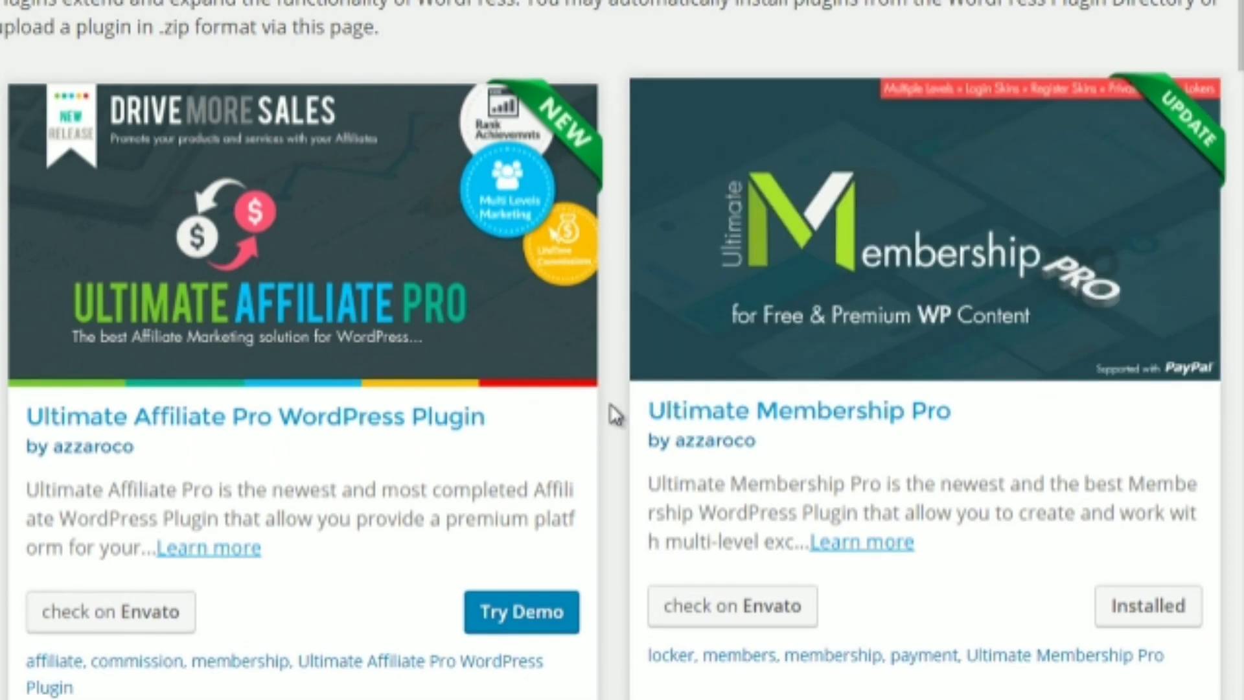
scroll(614, 415, "down", 10)
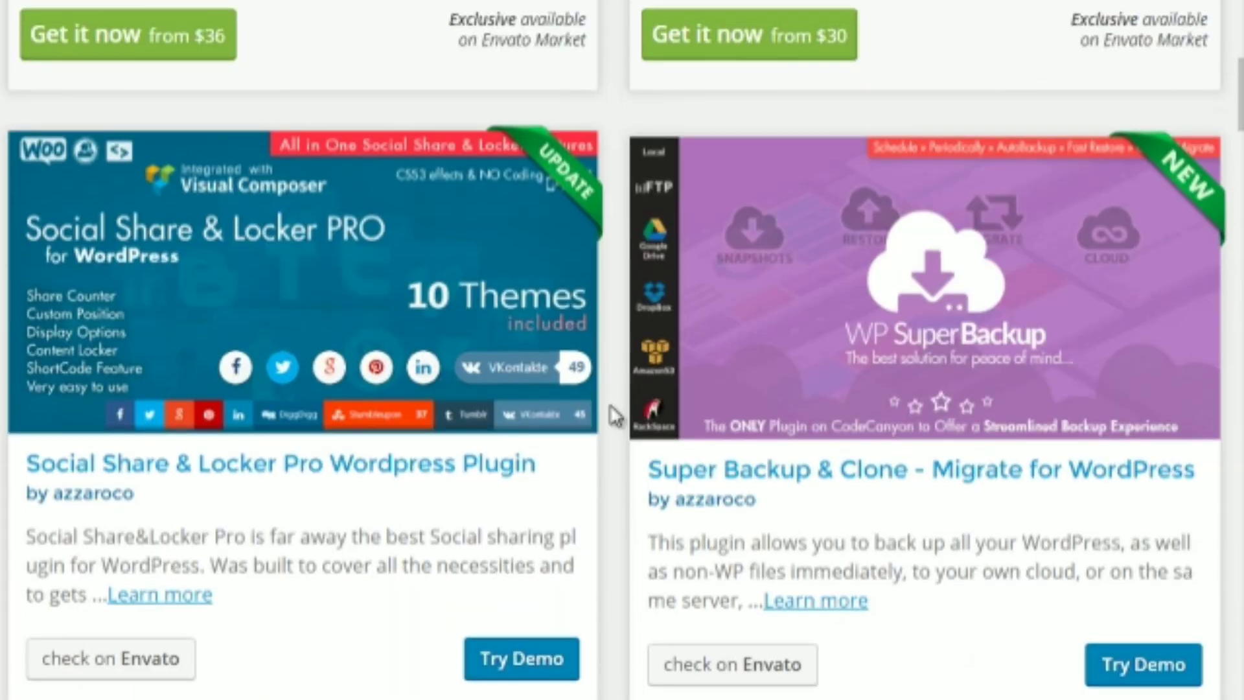
scroll(614, 414, "up", 10)
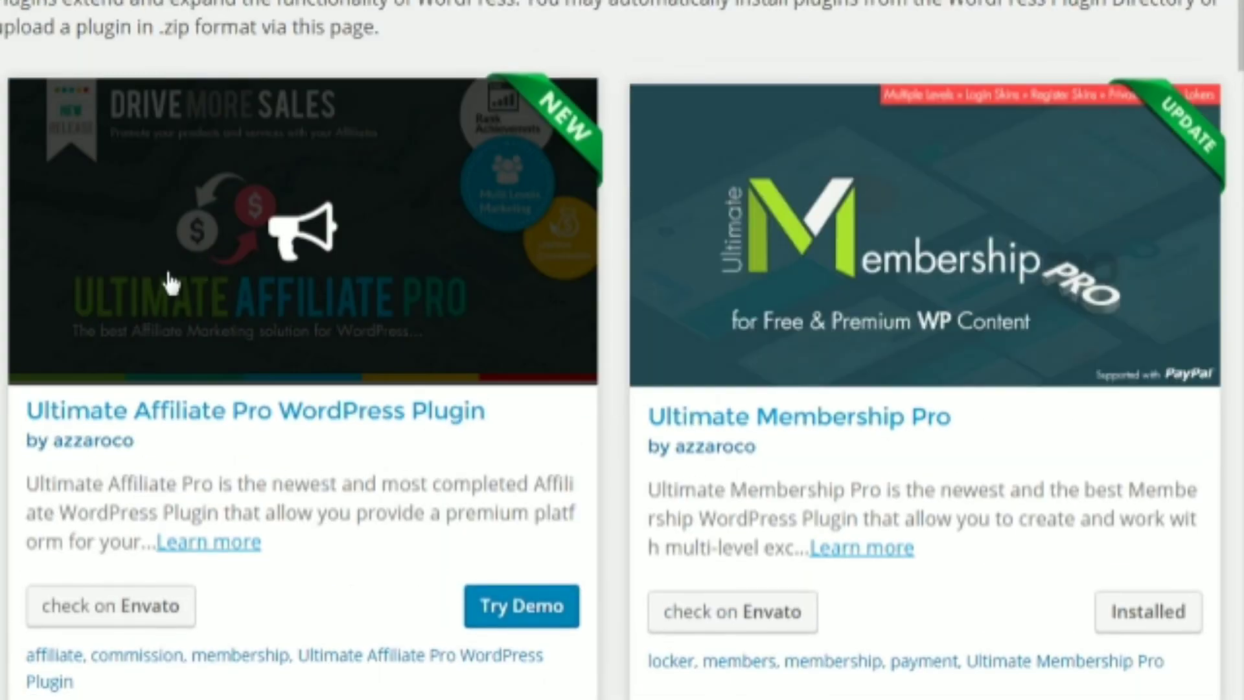
scroll(613, 311, "down", 10)
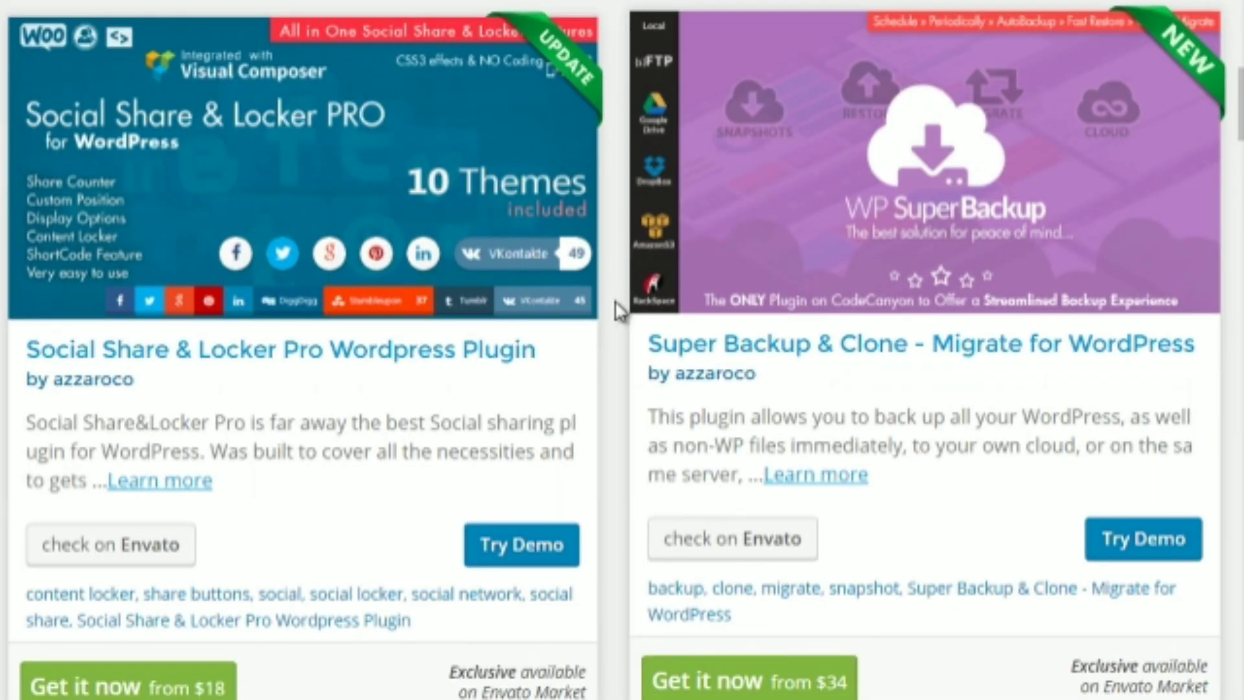
scroll(494, 272, "down", 10)
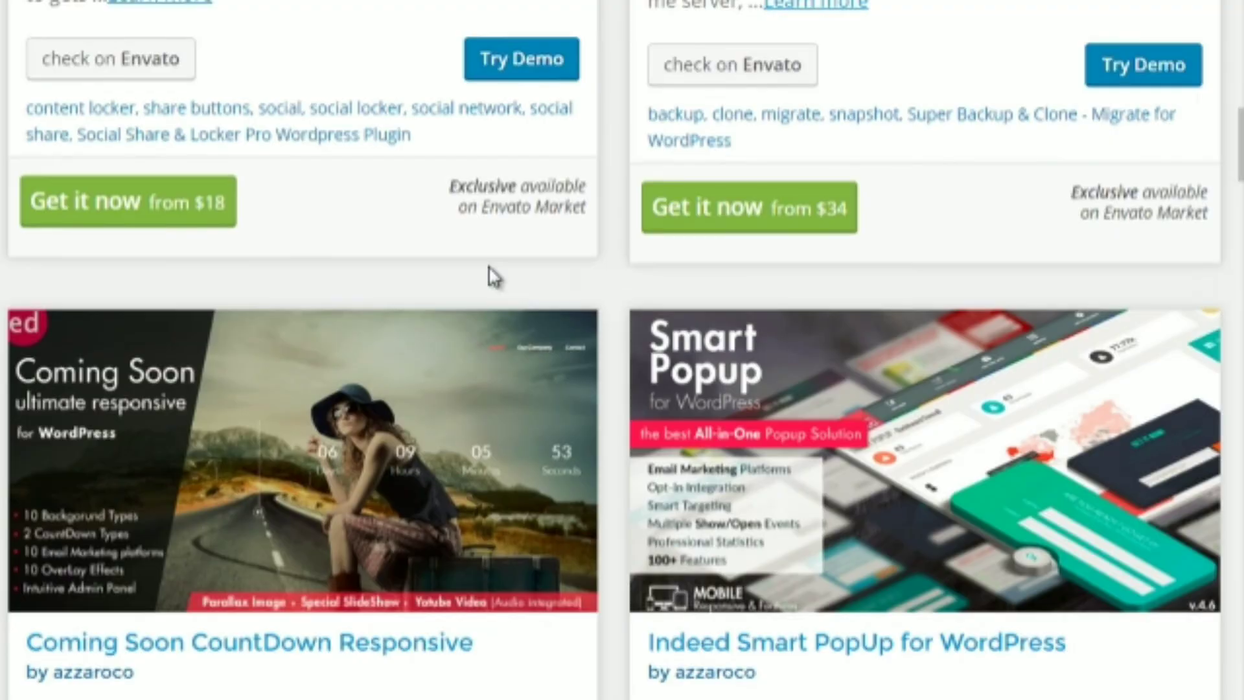
scroll(716, 250, "up", 10)
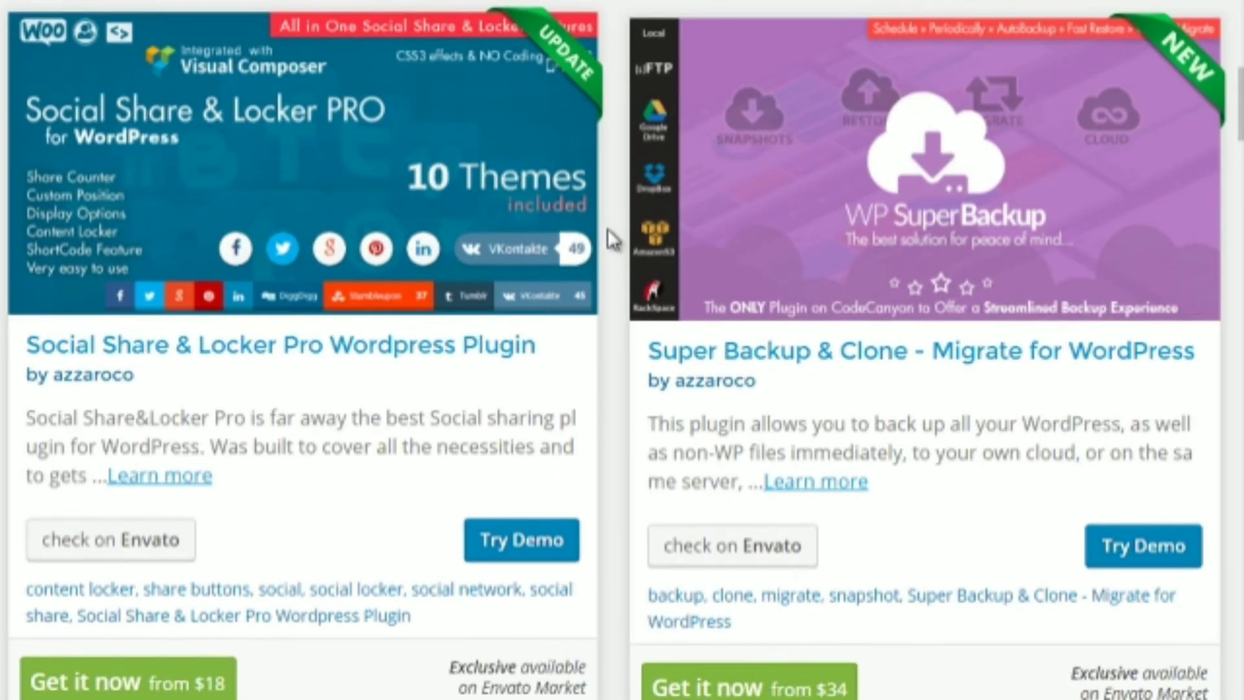
scroll(607, 230, "up", 2)
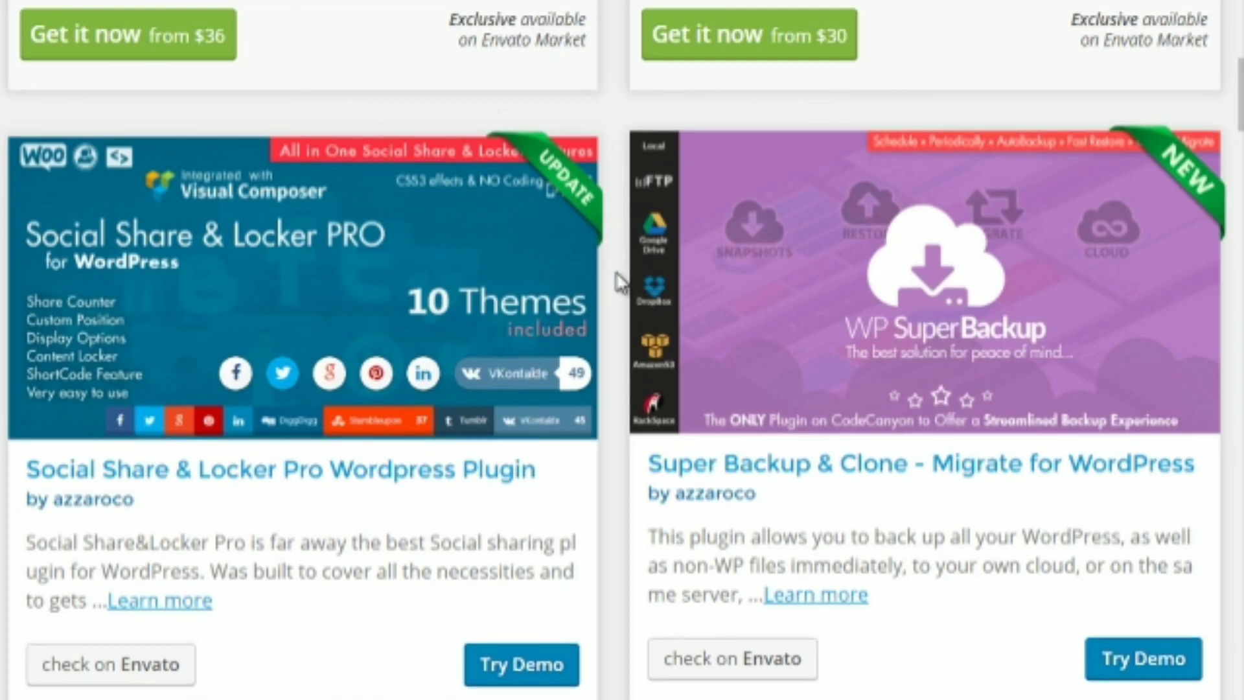
scroll(611, 279, "up", 8)
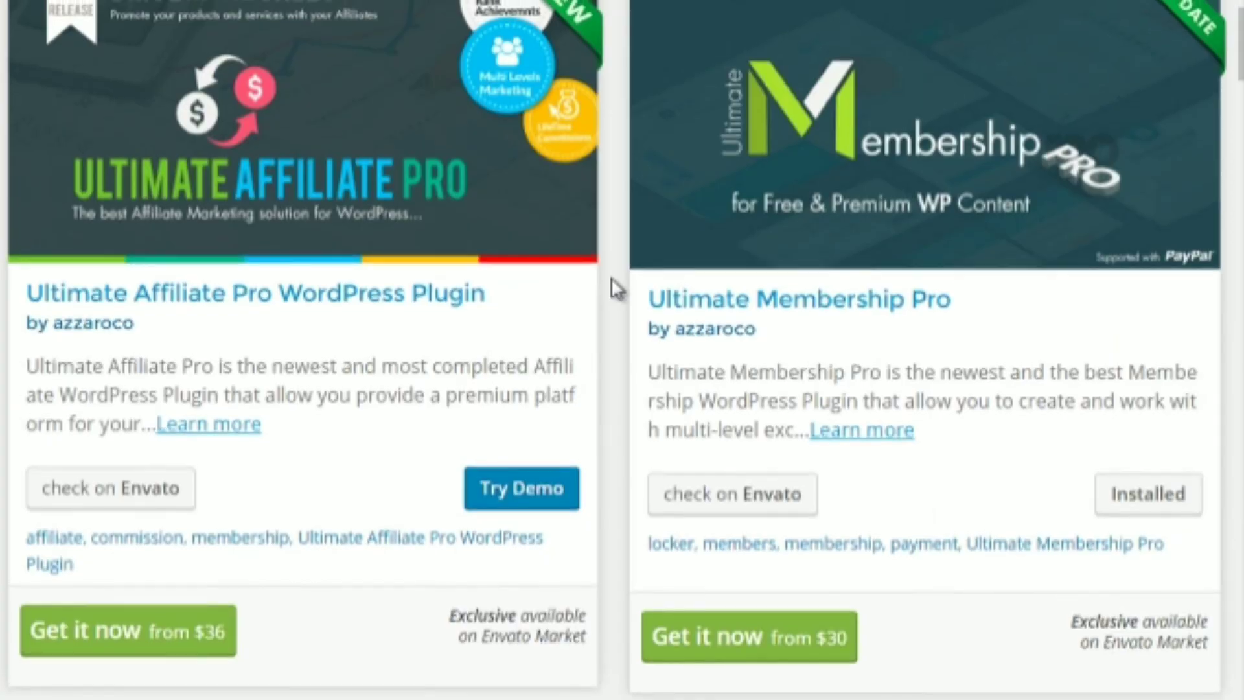
scroll(612, 277, "up", 2)
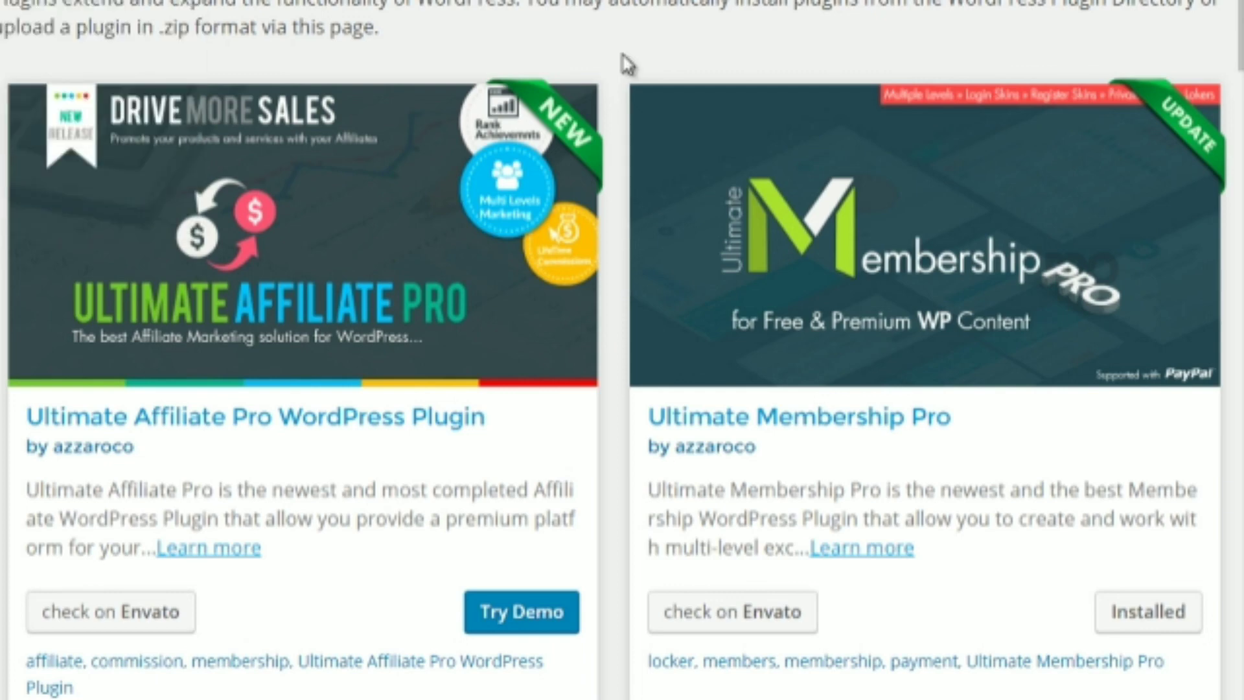
scroll(621, 119, "up", 5)
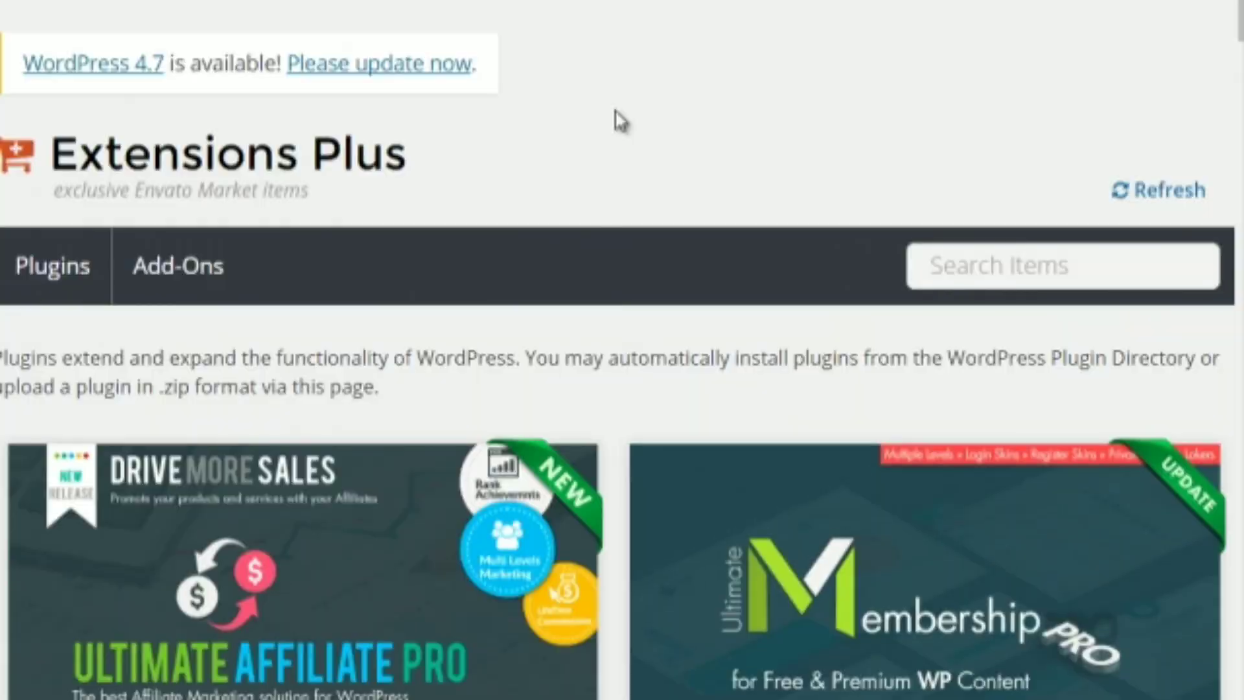
scroll(617, 124, "down", 2)
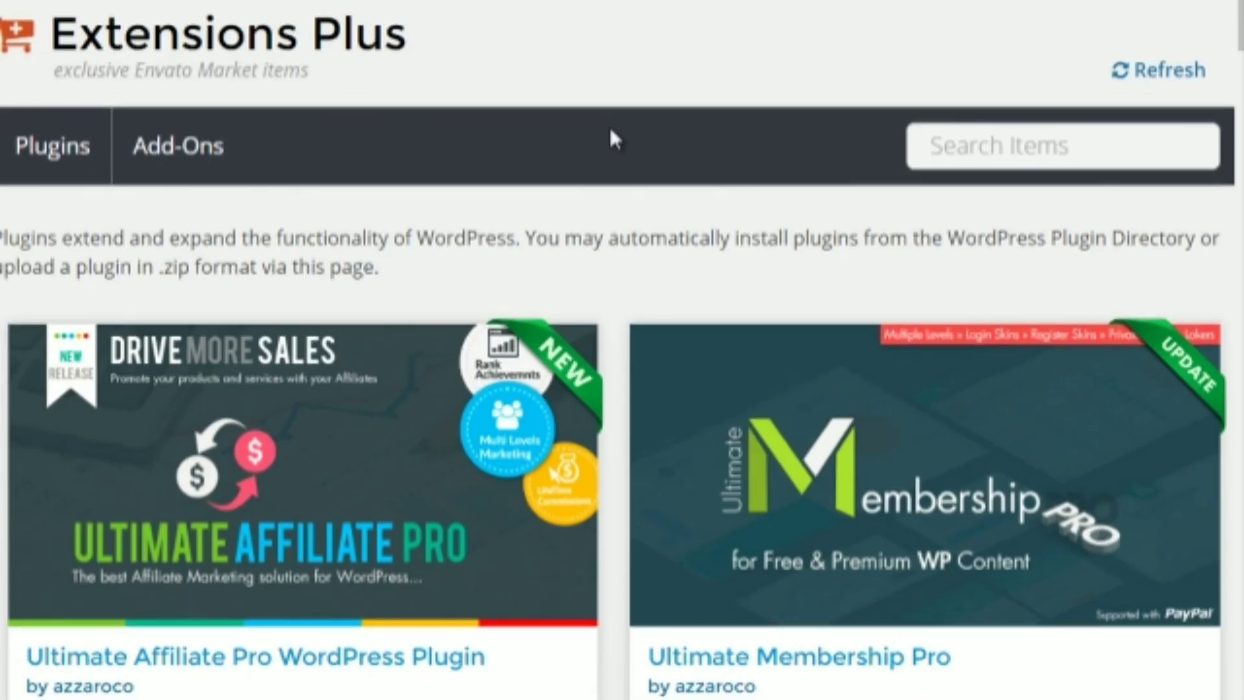